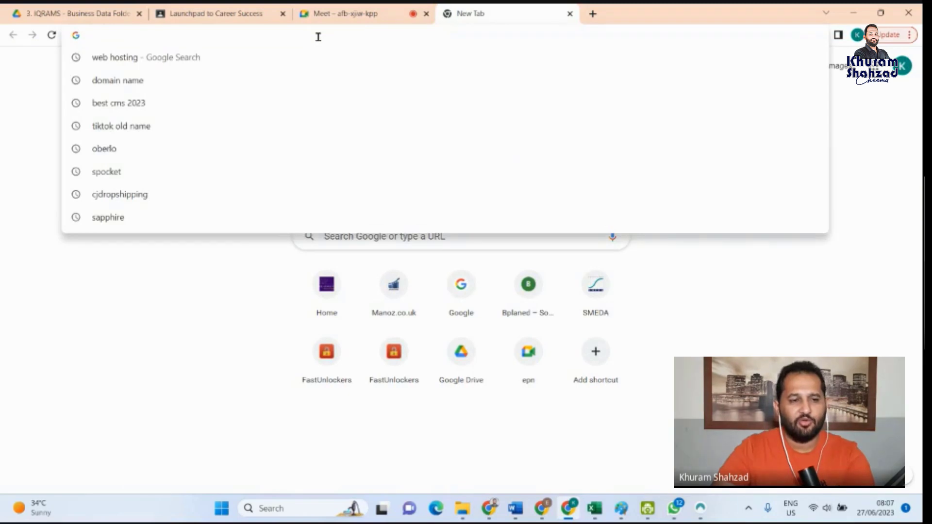
- Open the website daraz.pk and highlight the domain part of its address
{"action": "type", "text": "daraz"}
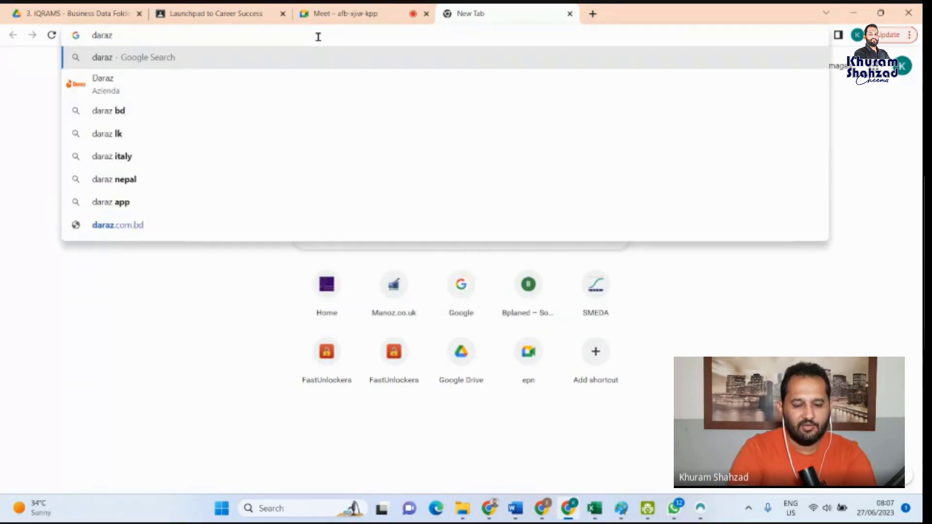
{"action": "type", "text": ".pk"}
{"action": "key", "text": "Return"}
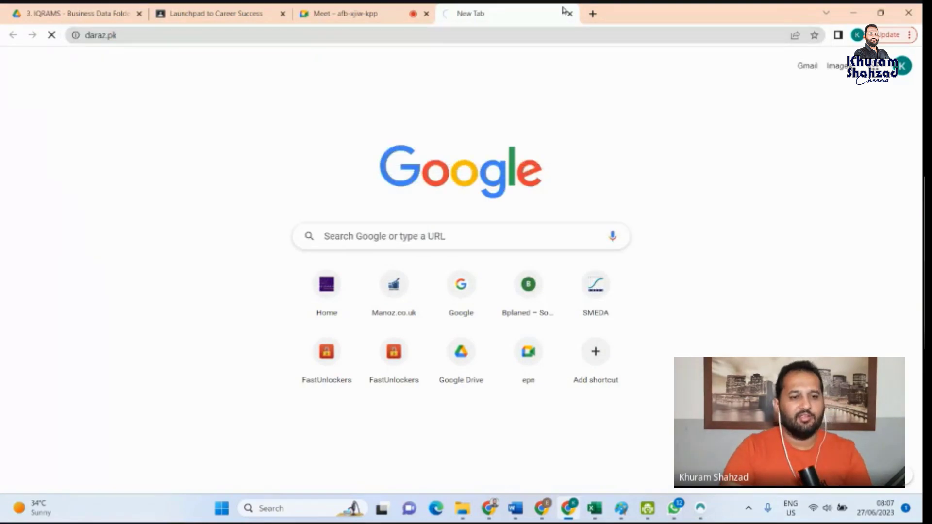
{"action": "left_click", "coordinate": [129, 34]}
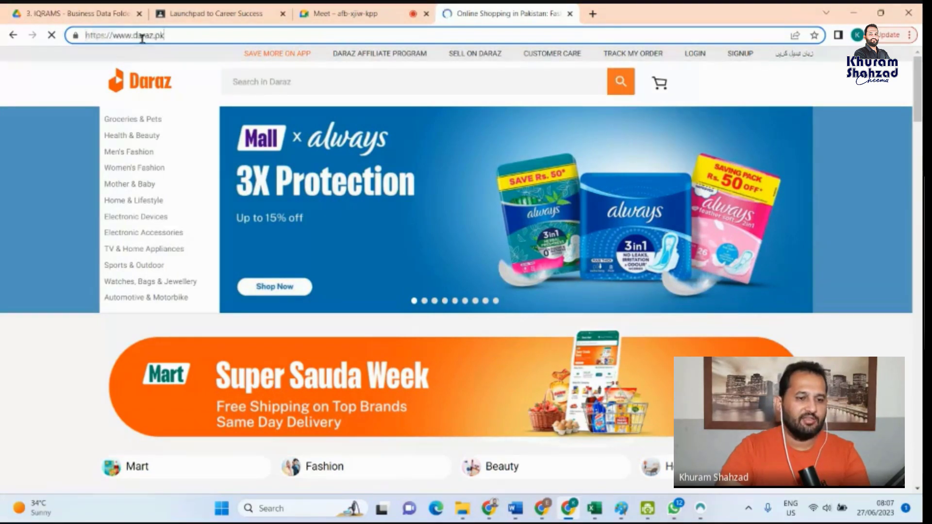
{"action": "left_click_drag", "start_coordinate": [165, 35], "coordinate": [128, 42]}
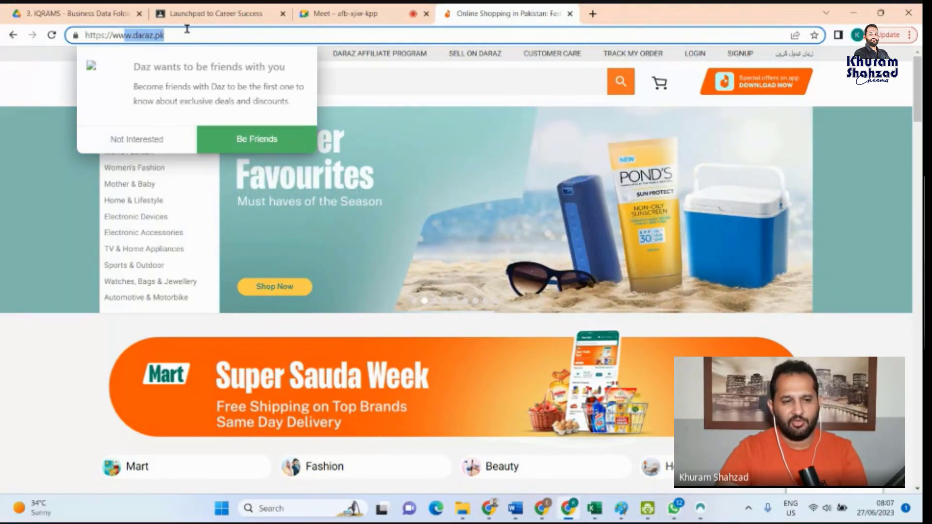
{"action": "left_click", "coordinate": [187, 29]}
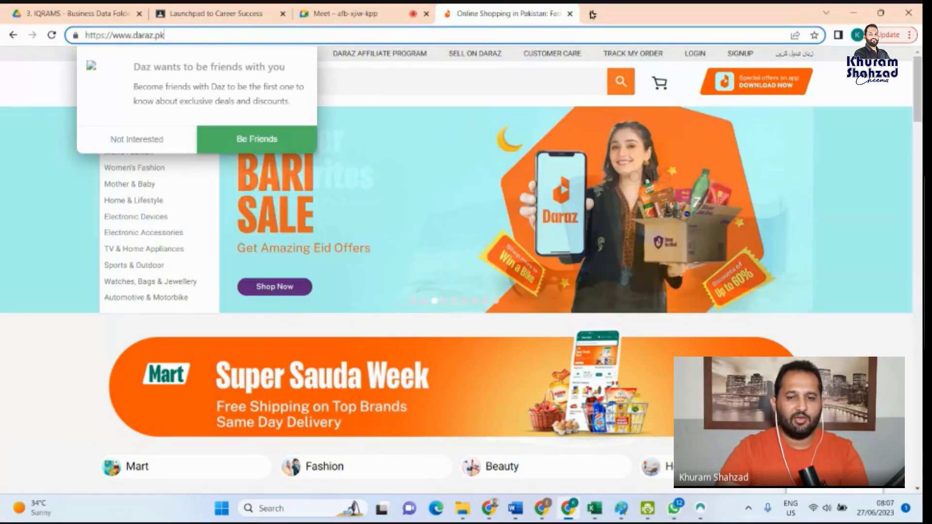
- Open name.com in a new browser tab and highlight the com extension in its address
{"action": "key", "text": "ctrl+t"}
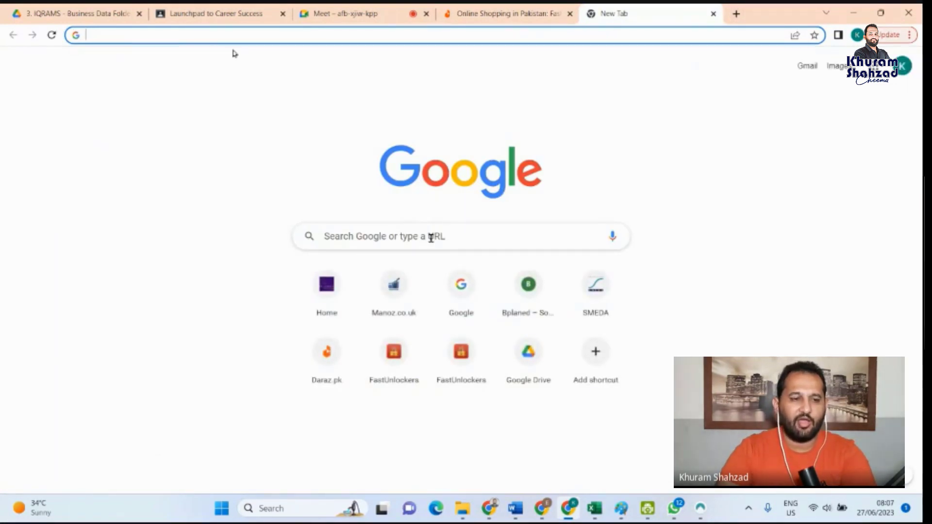
{"action": "left_click", "coordinate": [431, 238]}
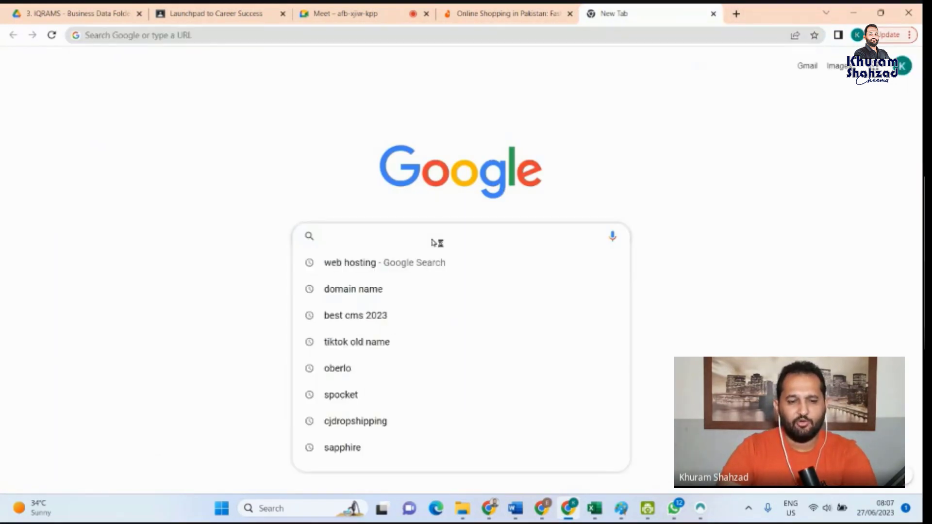
{"action": "type", "text": "name"}
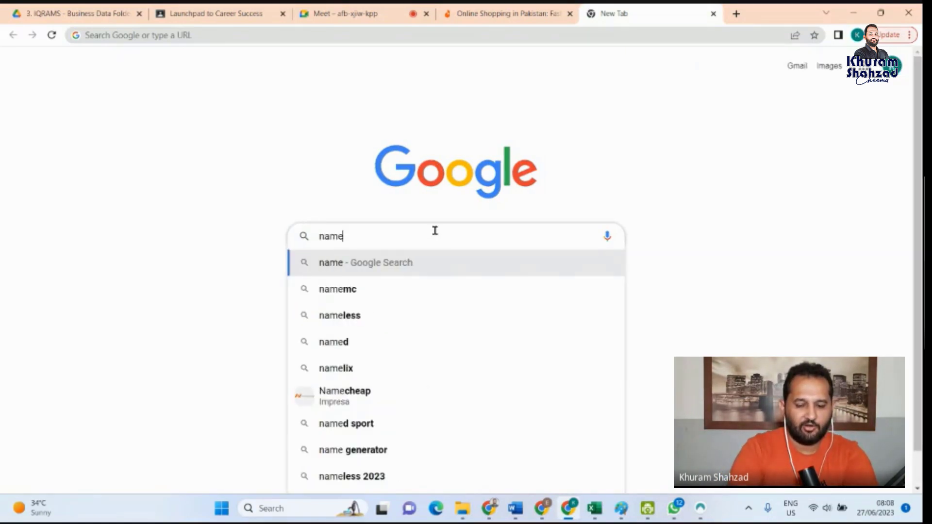
{"action": "type", "text": ".com"}
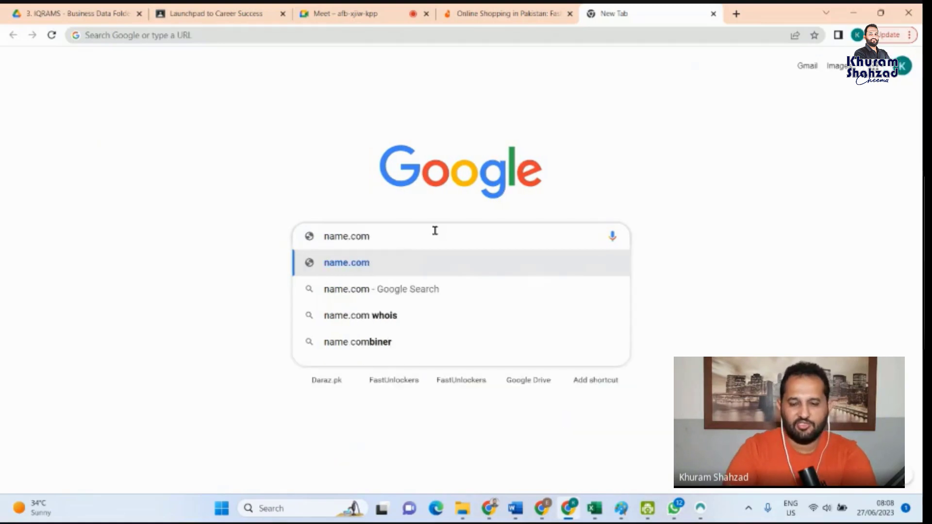
{"action": "key", "text": "Return"}
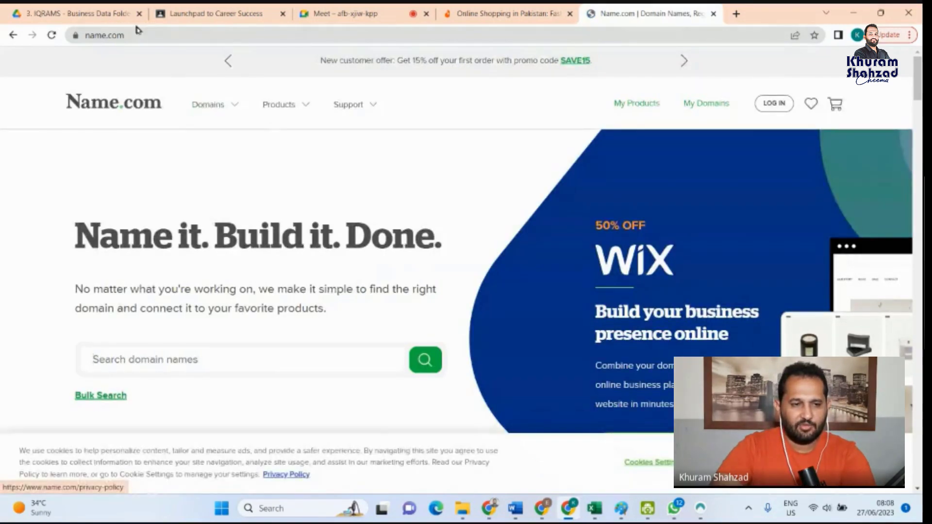
{"action": "double_click", "coordinate": [117, 35]}
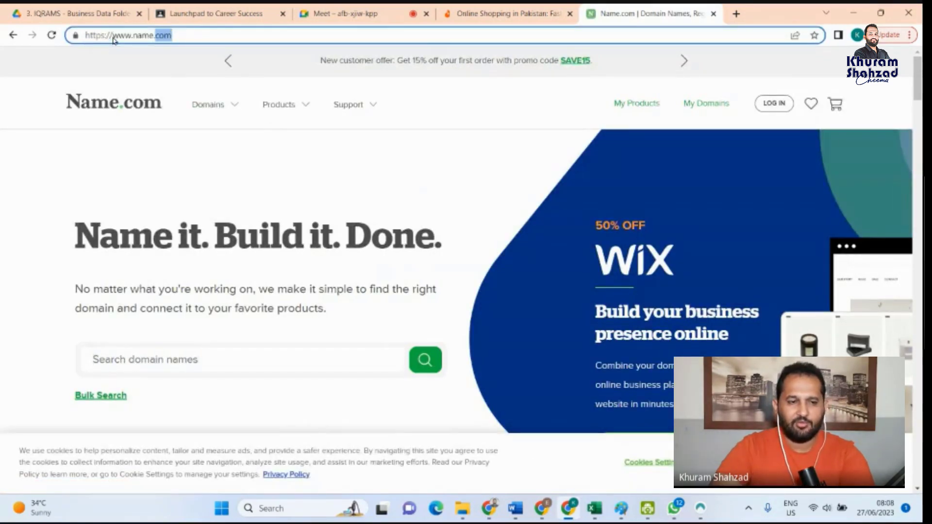
- Search Name.com for the domain name wannatoys
{"action": "left_click", "coordinate": [208, 361]}
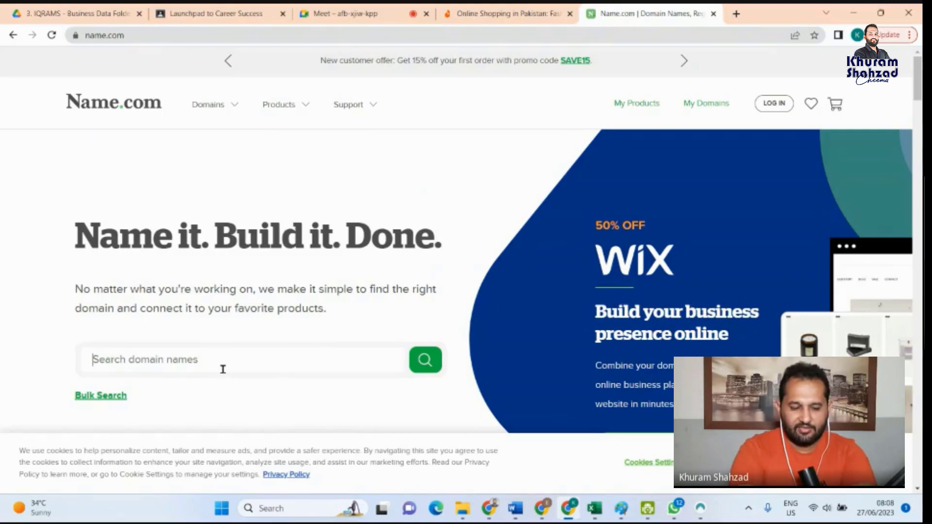
{"action": "type", "text": "wanna"}
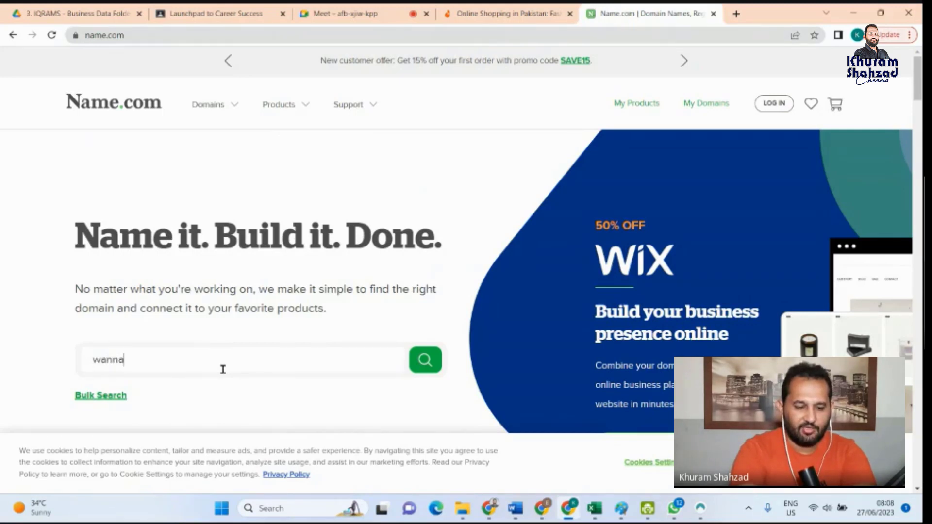
{"action": "type", "text": "toys"}
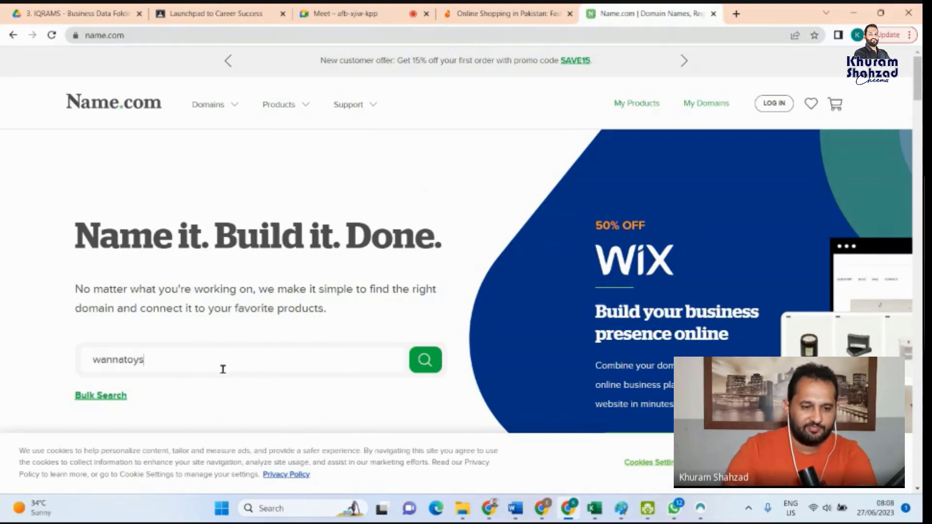
{"action": "left_click", "coordinate": [431, 371]}
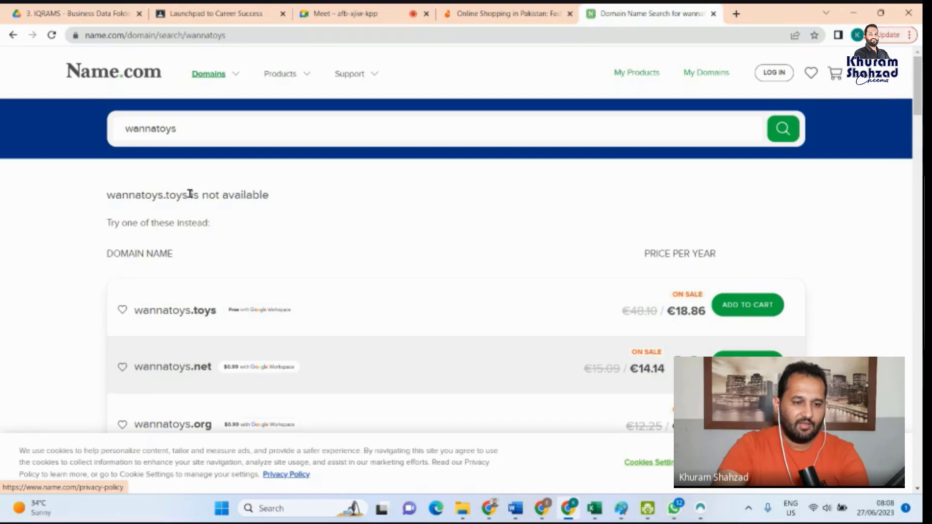
- Examine the alternative wannatoys domain extensions and their yearly prices, highlighting the .net price and the .org entry
{"action": "scroll", "coordinate": [200, 222], "scroll_direction": "down", "scroll_amount": 3}
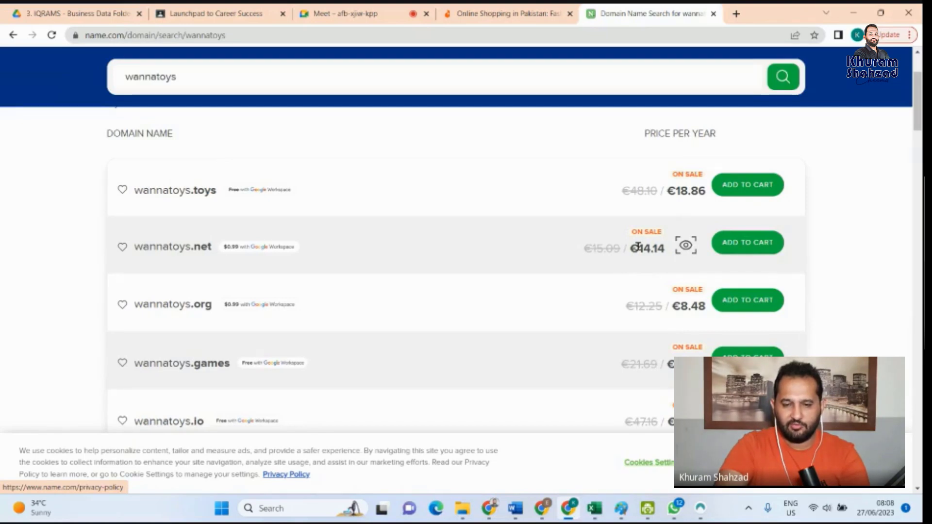
{"action": "left_click_drag", "start_coordinate": [638, 247], "coordinate": [666, 249]}
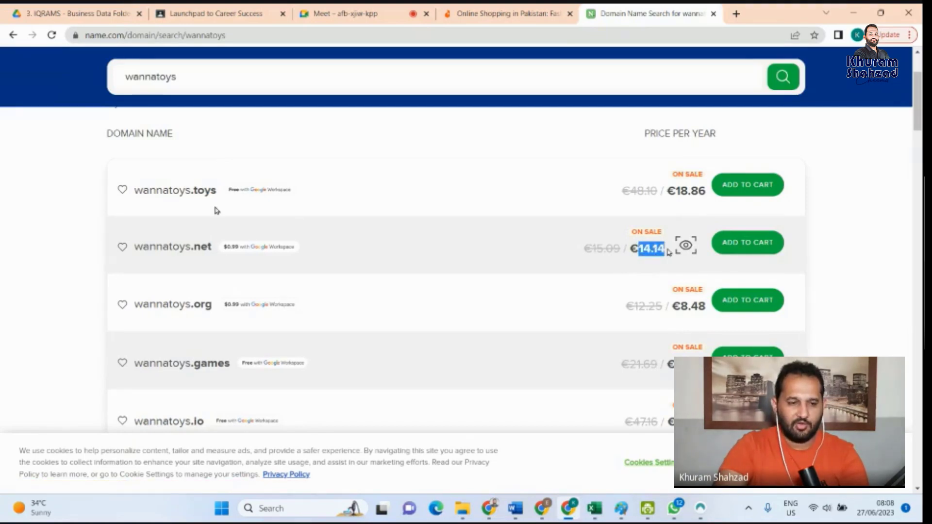
{"action": "scroll", "coordinate": [150, 244], "scroll_direction": "down", "scroll_amount": 1}
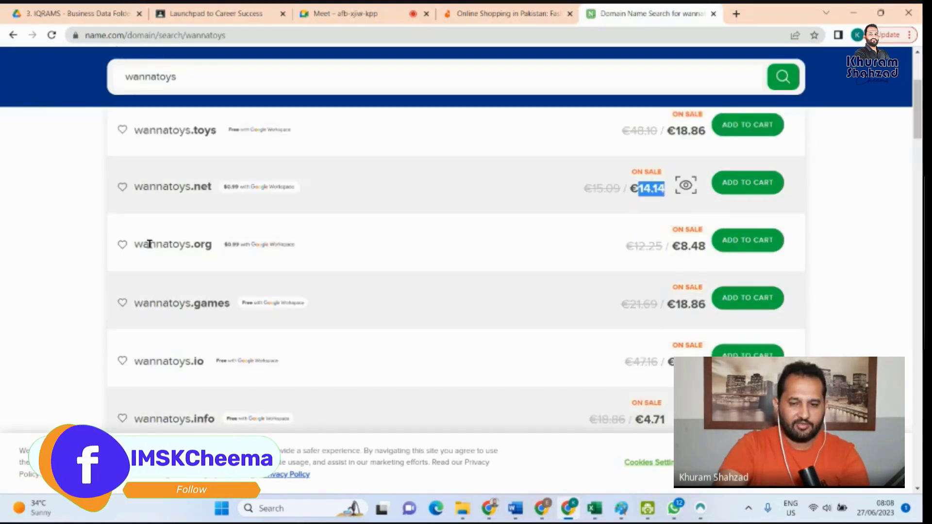
{"action": "left_click_drag", "start_coordinate": [150, 244], "coordinate": [419, 257]}
{"action": "scroll", "coordinate": [789, 328], "scroll_direction": "down", "scroll_amount": 2}
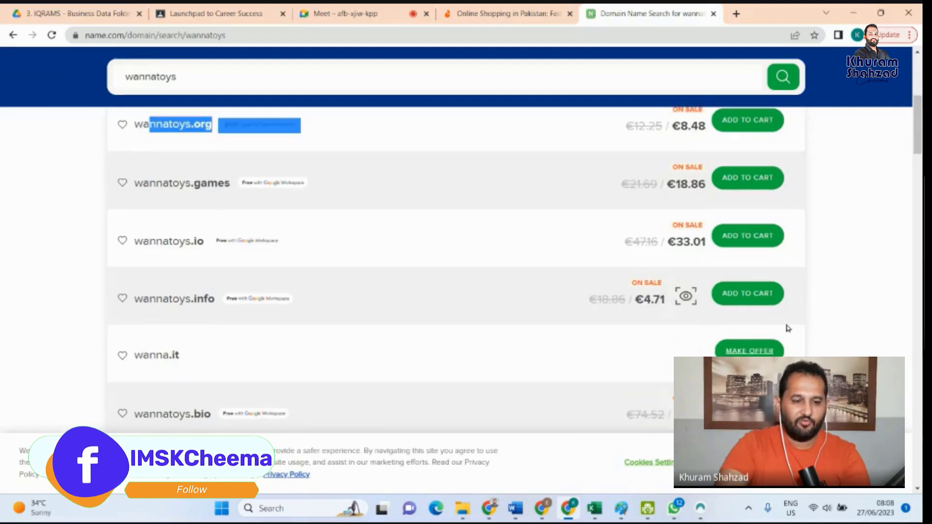
{"action": "scroll", "coordinate": [788, 329], "scroll_direction": "up", "scroll_amount": 3}
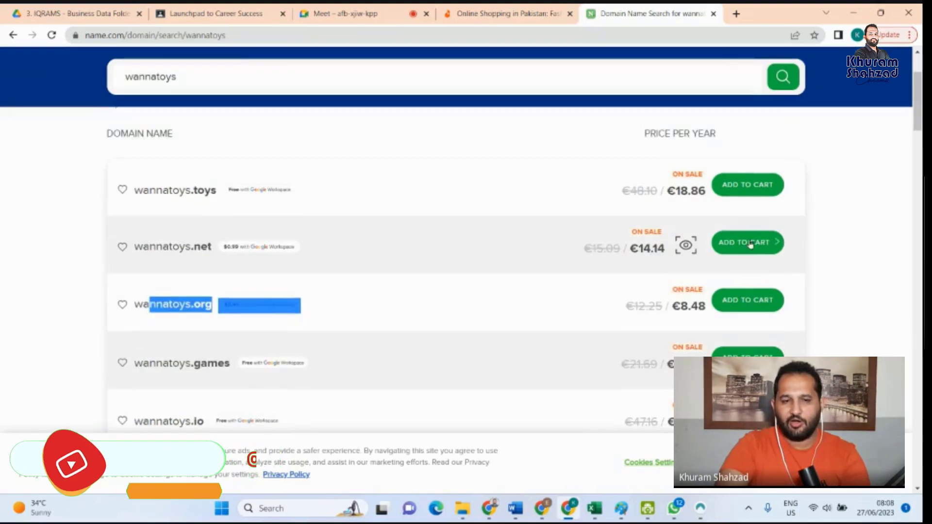
{"action": "scroll", "coordinate": [734, 237], "scroll_direction": "up", "scroll_amount": 2}
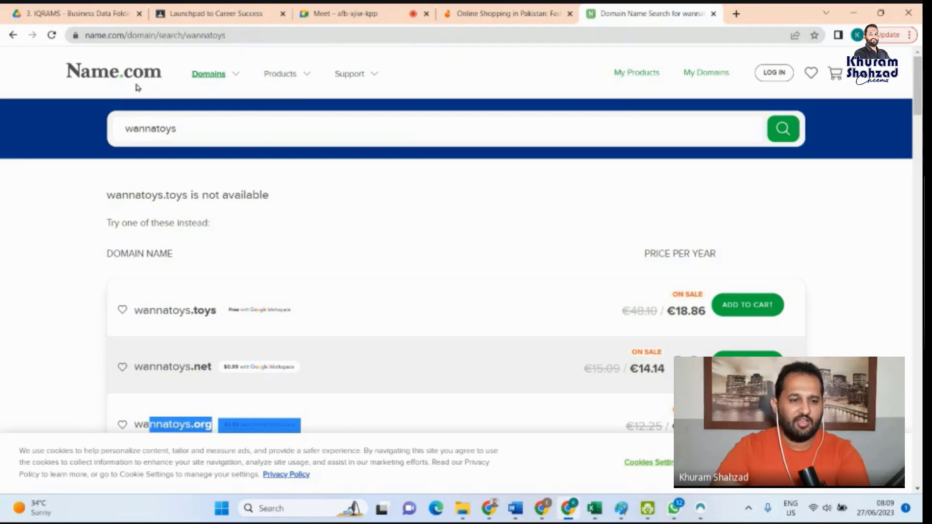
- Open hostinger.com/web-hosting in place of the domain search, highlight its domain, and view the hosting offer
{"action": "left_click", "coordinate": [397, 35]}
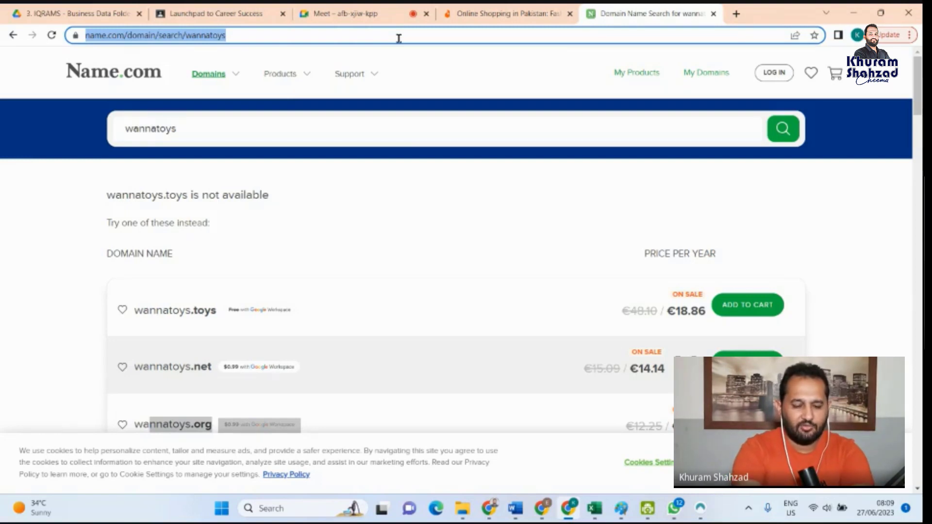
{"action": "type", "text": "hostinger"}
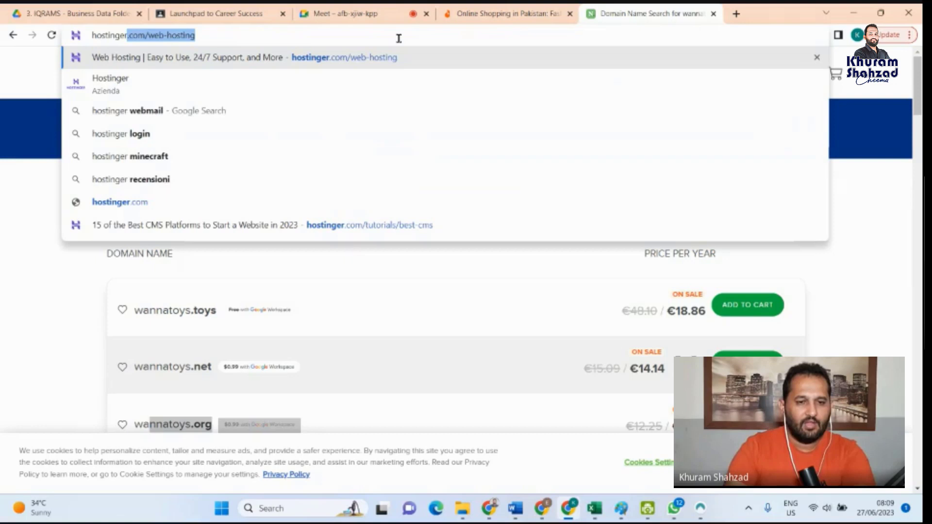
{"action": "left_click", "coordinate": [377, 53]}
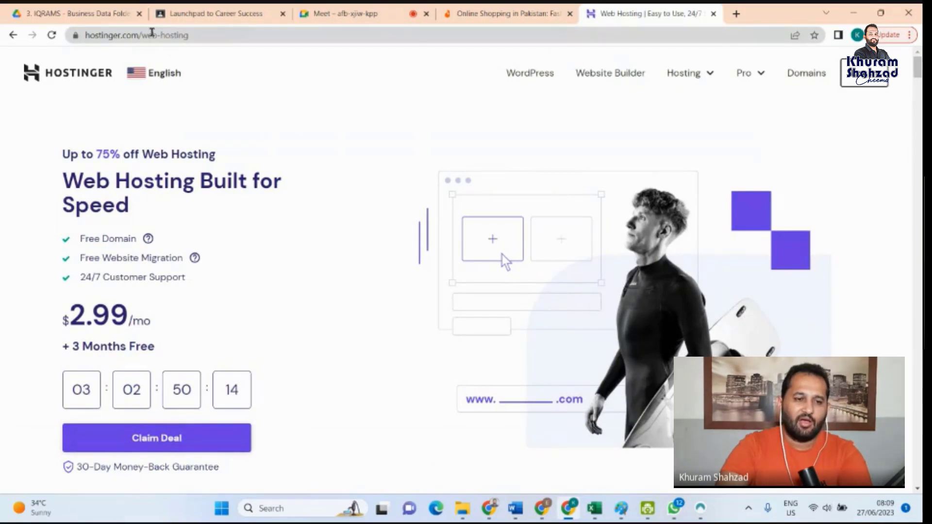
{"action": "left_click_drag", "start_coordinate": [140, 35], "coordinate": [85, 35]}
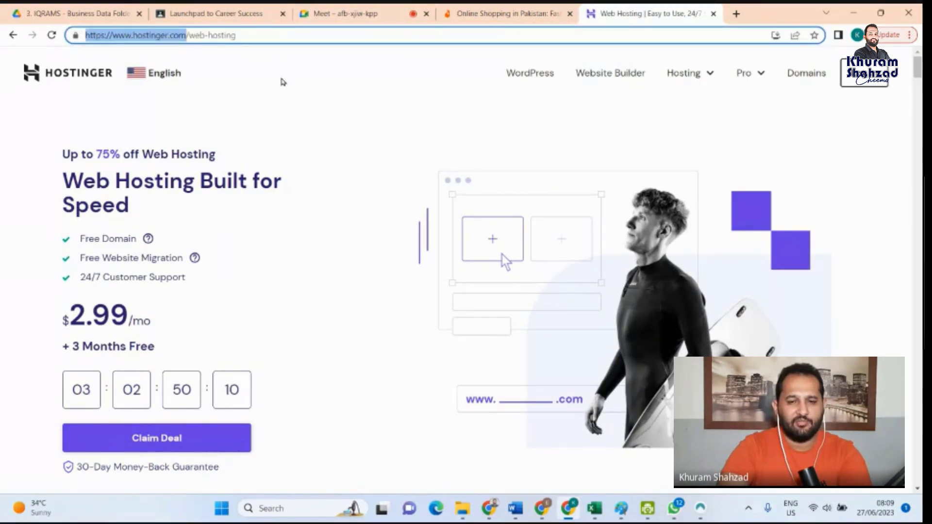
{"action": "scroll", "coordinate": [181, 426], "scroll_direction": "down", "scroll_amount": 1}
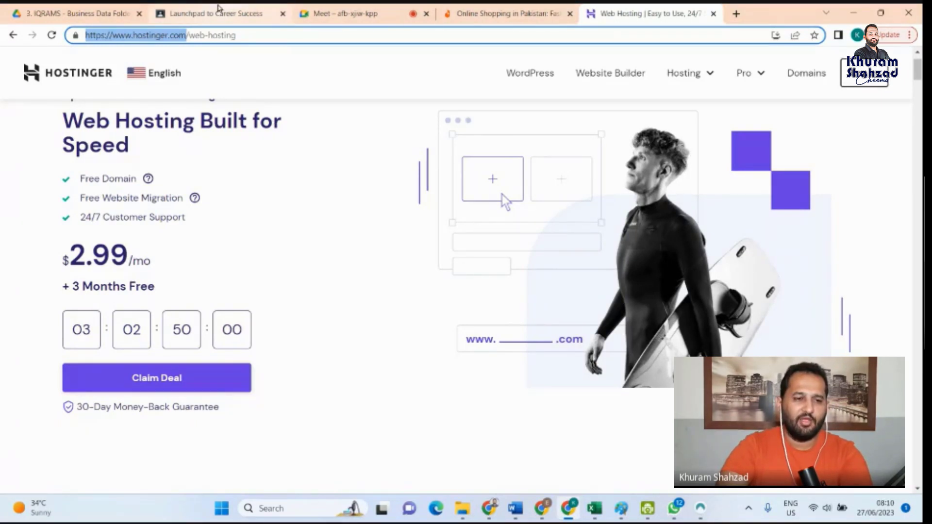
- Switch to the browser window with the StreamYard studio and open name.com in a new tab there
{"action": "left_click", "coordinate": [489, 509]}
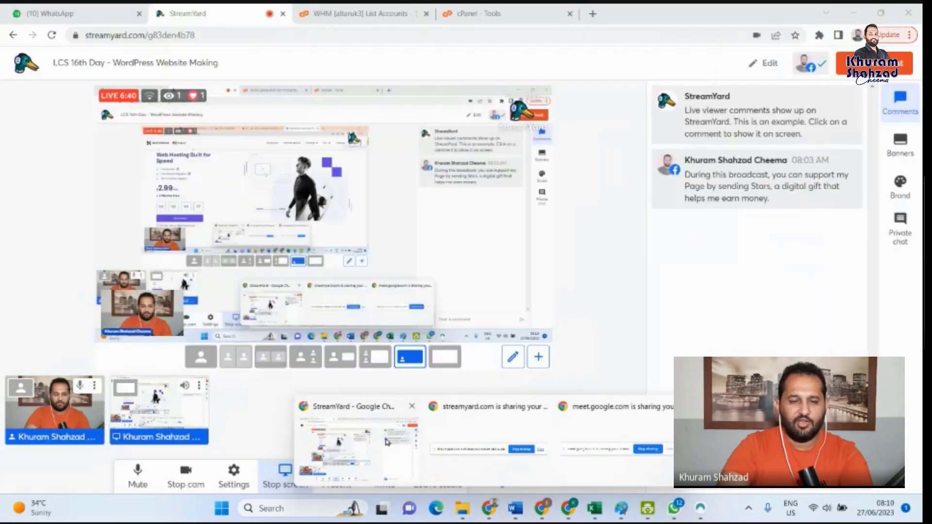
{"action": "left_click", "coordinate": [387, 443]}
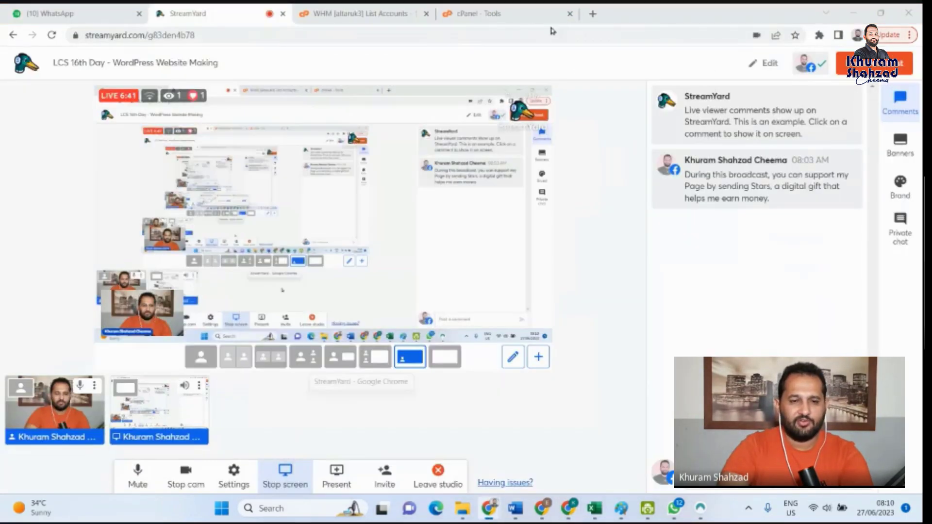
{"action": "left_click", "coordinate": [594, 14]}
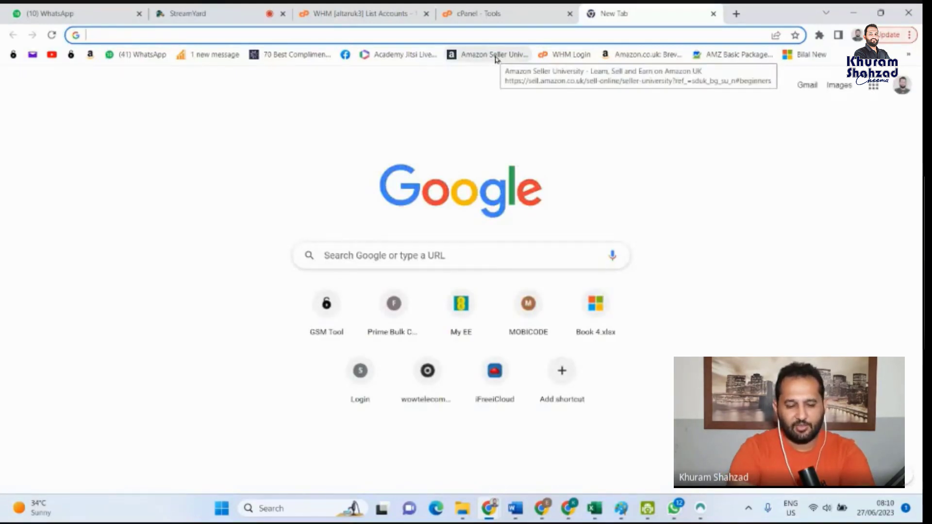
{"action": "type", "text": "name"}
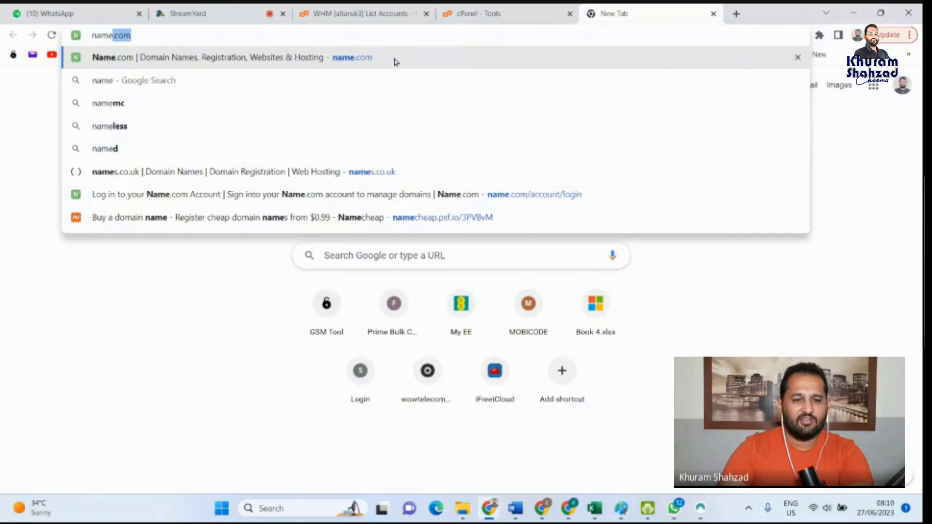
{"action": "left_click", "coordinate": [395, 62]}
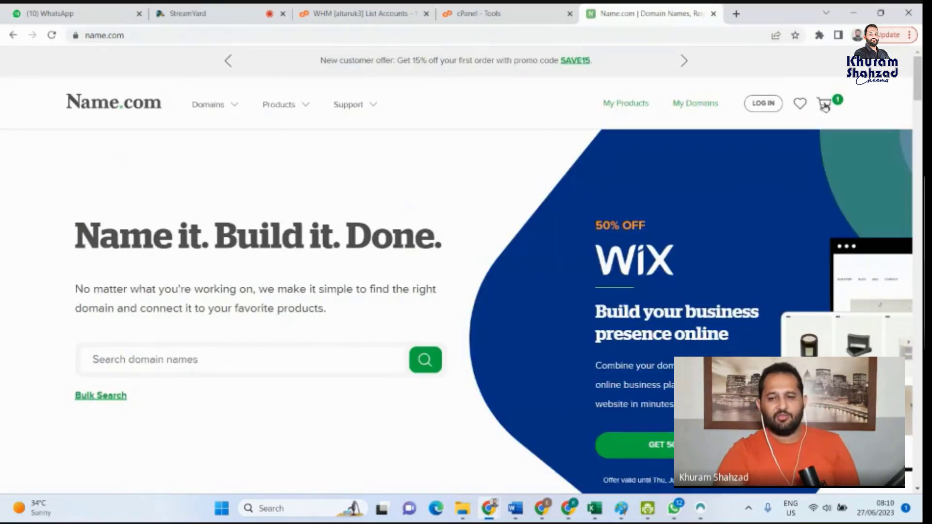
- Open the account login and try to log in with the saved username and password
{"action": "left_click", "coordinate": [770, 106]}
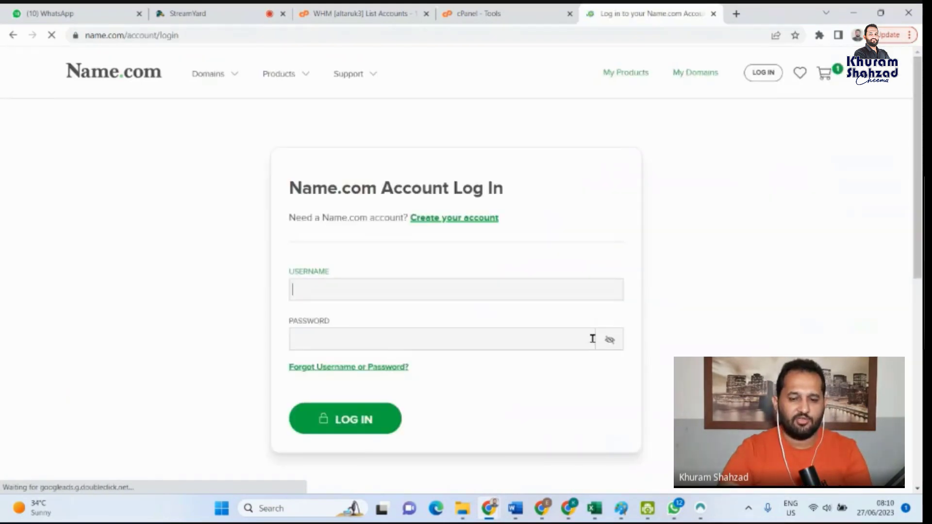
{"action": "left_click", "coordinate": [575, 336]}
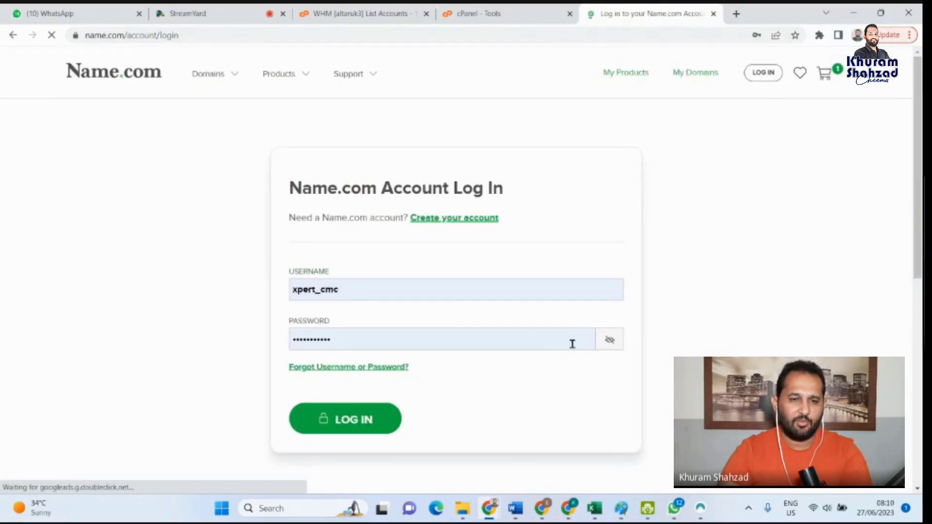
{"action": "left_click", "coordinate": [577, 346]}
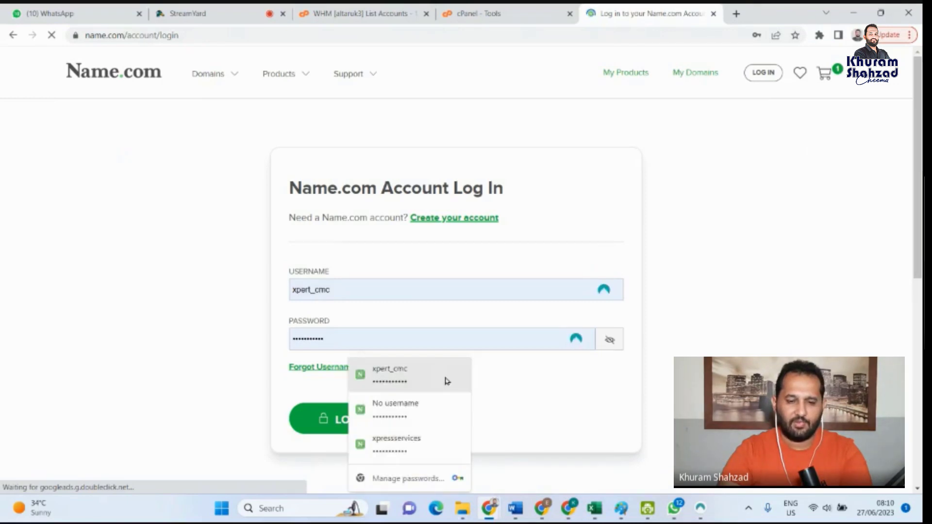
{"action": "left_click", "coordinate": [434, 378]}
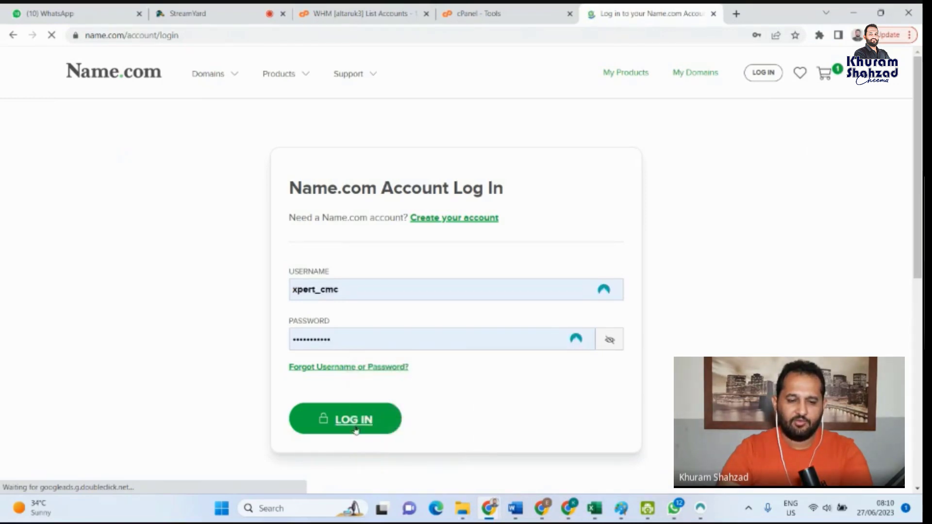
{"action": "left_click", "coordinate": [368, 421]}
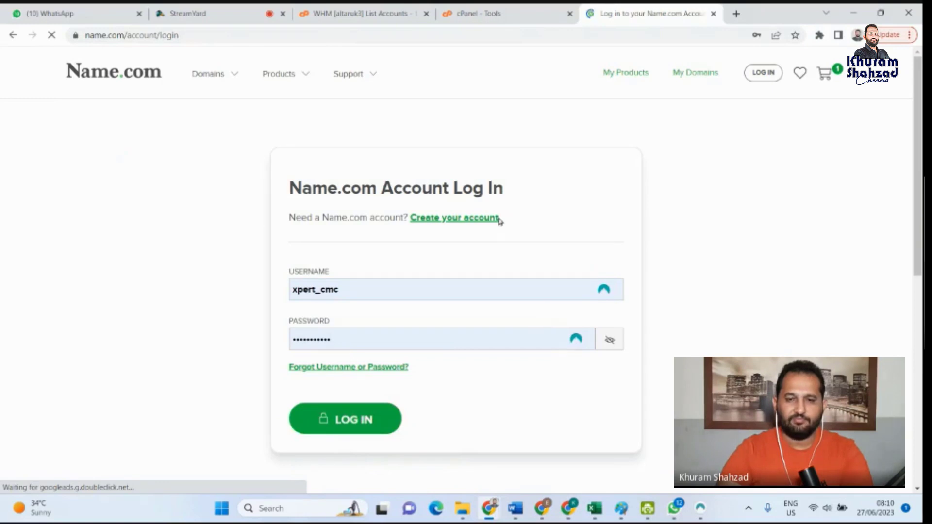
- Dismiss the prompt to update the login details and log in with the username and password stored in the password manager
{"action": "scroll", "coordinate": [442, 329], "scroll_direction": "down", "scroll_amount": 3}
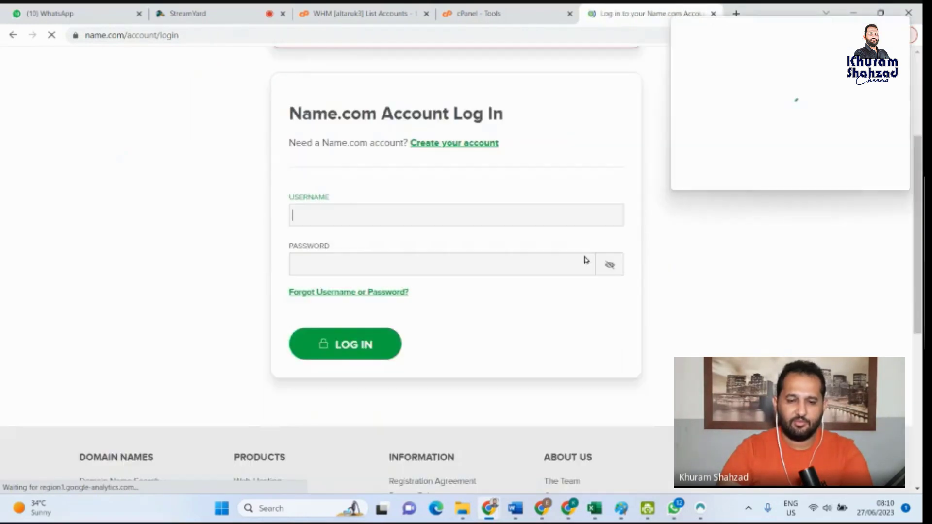
{"action": "left_click", "coordinate": [541, 263]}
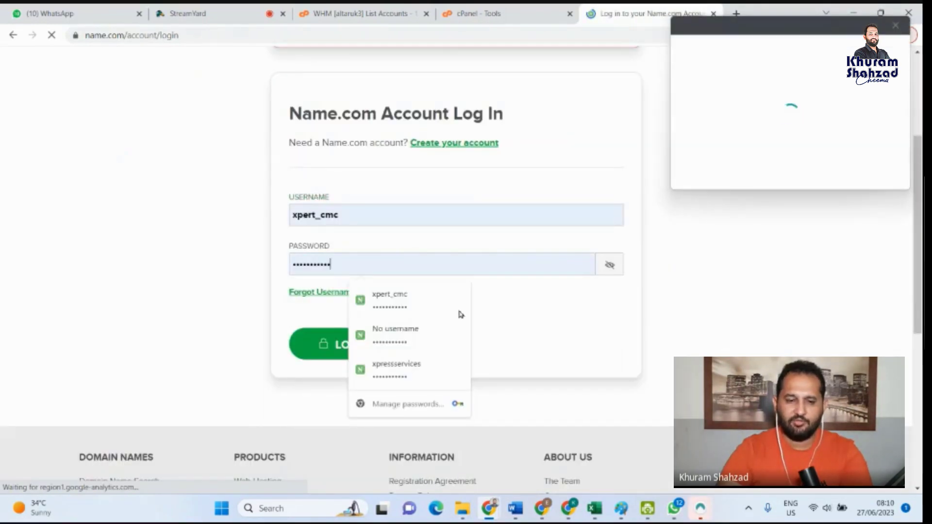
{"action": "left_click", "coordinate": [895, 29]}
{"action": "left_click", "coordinate": [514, 265]}
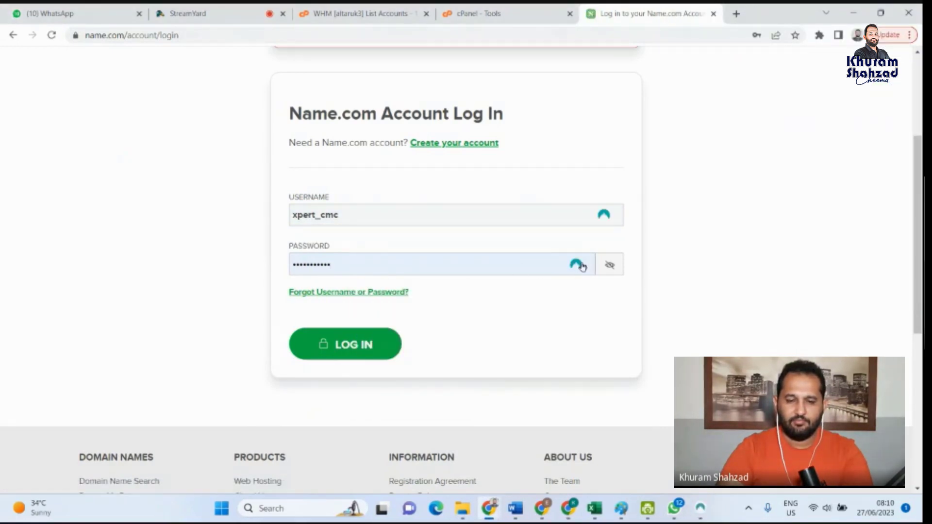
{"action": "left_click", "coordinate": [577, 266]}
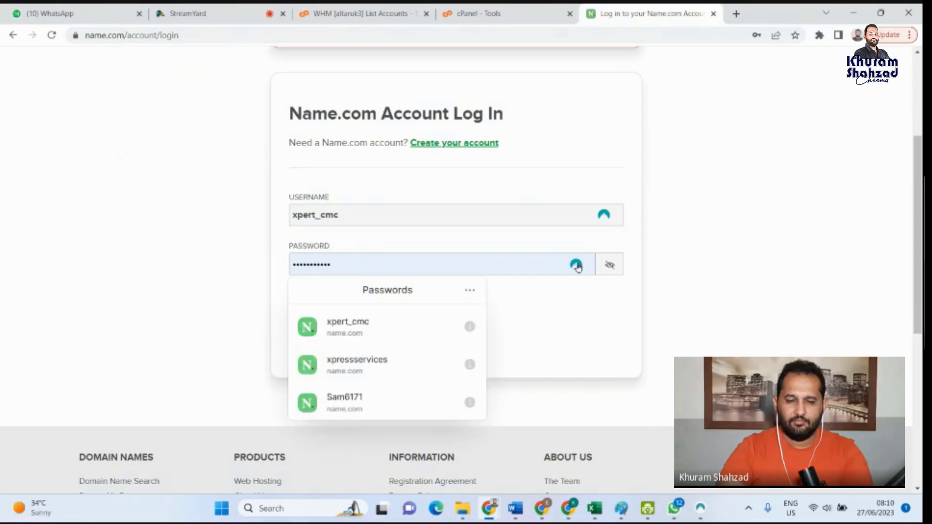
{"action": "left_click", "coordinate": [329, 322]}
{"action": "left_click", "coordinate": [331, 355]}
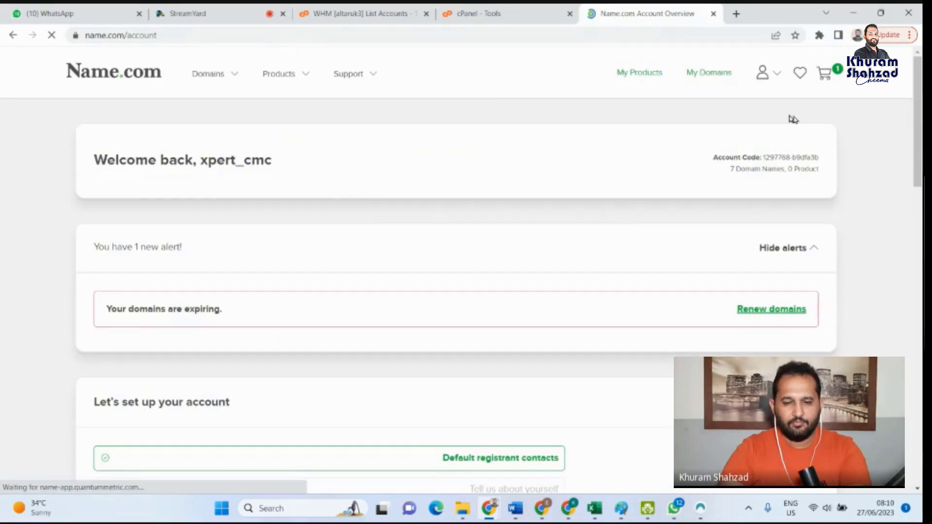
- Open the account's domain list and view the details of intertraveltours.com
{"action": "scroll", "coordinate": [793, 119], "scroll_direction": "down", "scroll_amount": 3}
{"action": "scroll", "coordinate": [794, 120], "scroll_direction": "up", "scroll_amount": 3}
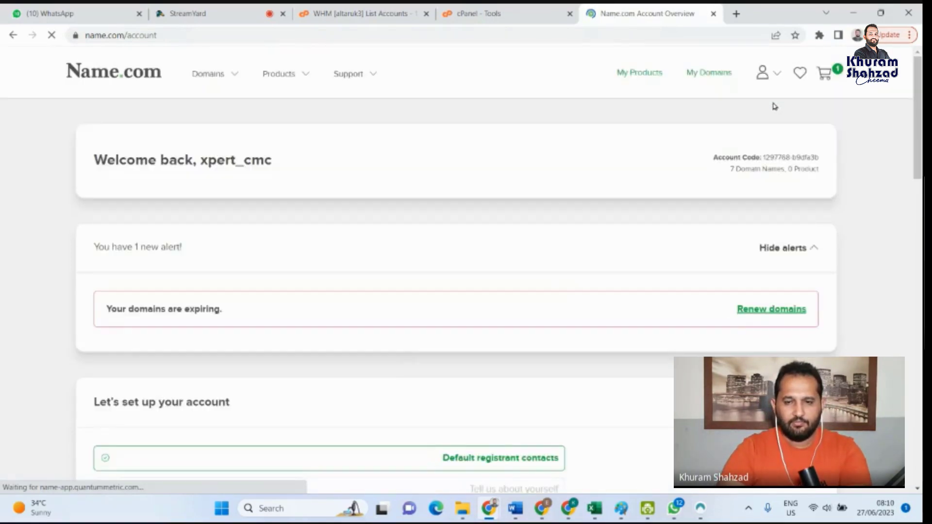
{"action": "left_click", "coordinate": [716, 73]}
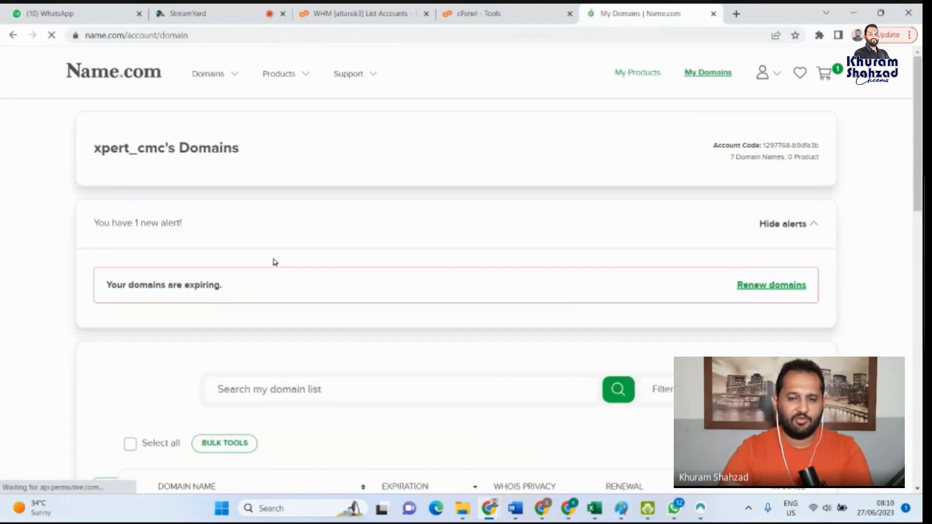
{"action": "scroll", "coordinate": [402, 333], "scroll_direction": "down", "scroll_amount": 1}
{"action": "scroll", "coordinate": [202, 350], "scroll_direction": "down", "scroll_amount": 2}
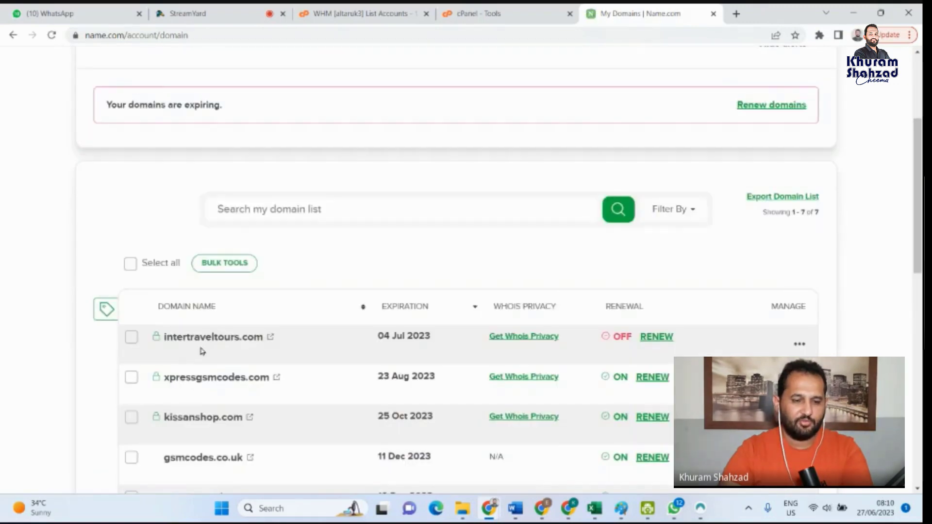
{"action": "left_click", "coordinate": [215, 340]}
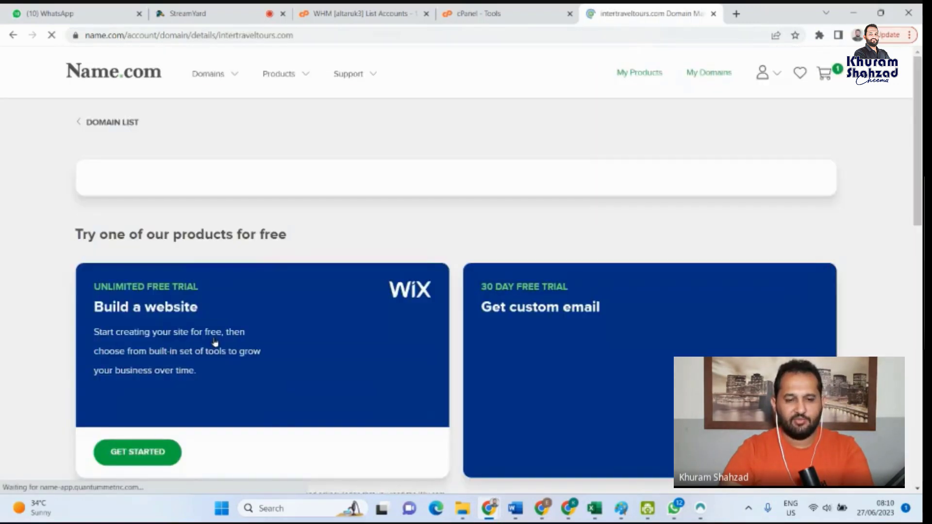
- Open the nameserver management of intertraveltours.com, highlight both nameserver entries, and review the domain's expiry and quick actions
{"action": "scroll", "coordinate": [335, 294], "scroll_direction": "down", "scroll_amount": 3}
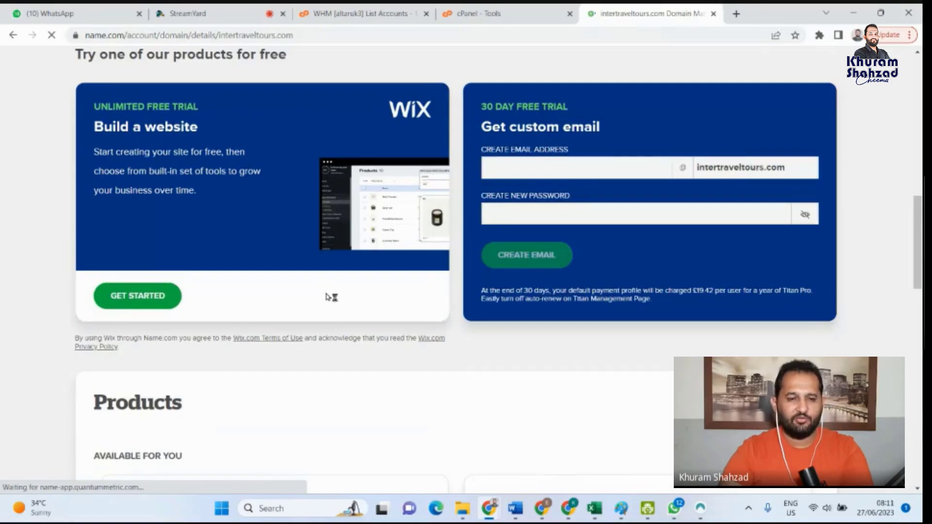
{"action": "scroll", "coordinate": [331, 298], "scroll_direction": "up", "scroll_amount": 8}
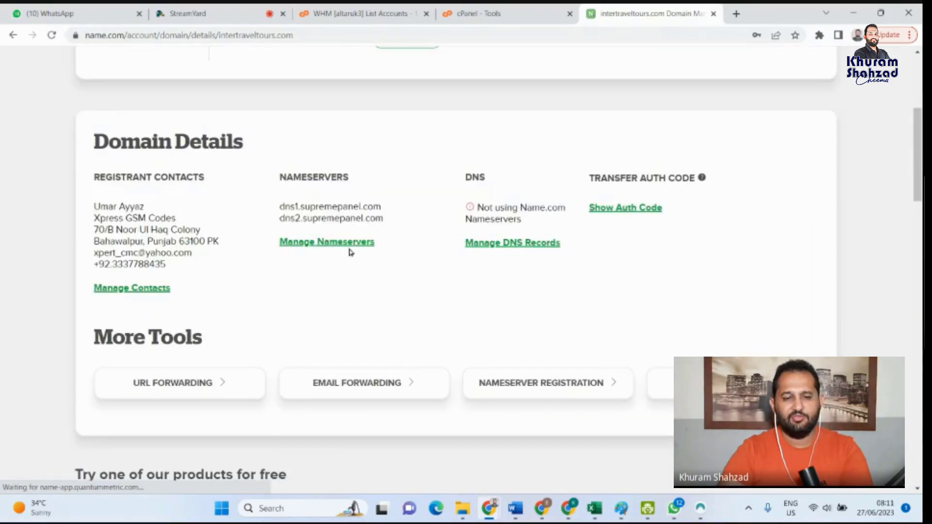
{"action": "left_click", "coordinate": [348, 242]}
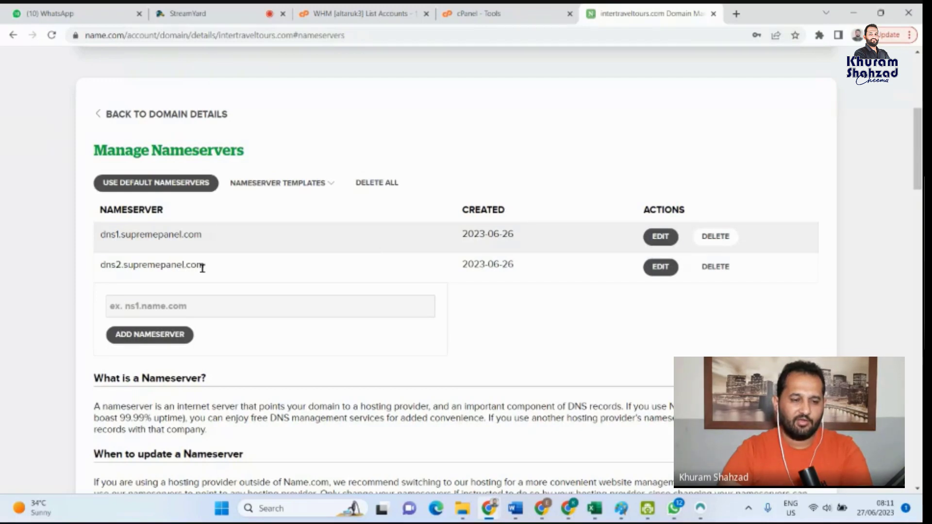
{"action": "left_click_drag", "start_coordinate": [202, 268], "coordinate": [99, 238]}
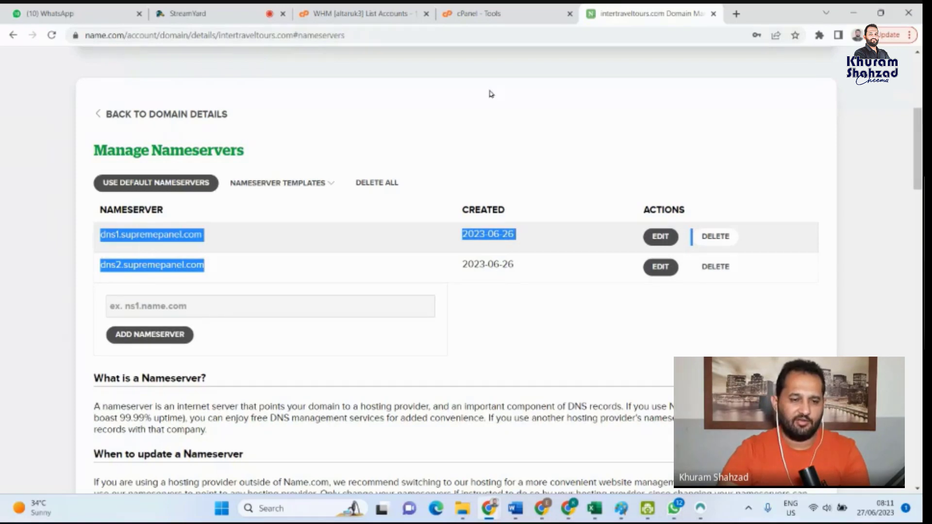
{"action": "scroll", "coordinate": [558, 87], "scroll_direction": "up", "scroll_amount": 2}
{"action": "scroll", "coordinate": [534, 68], "scroll_direction": "up", "scroll_amount": 3}
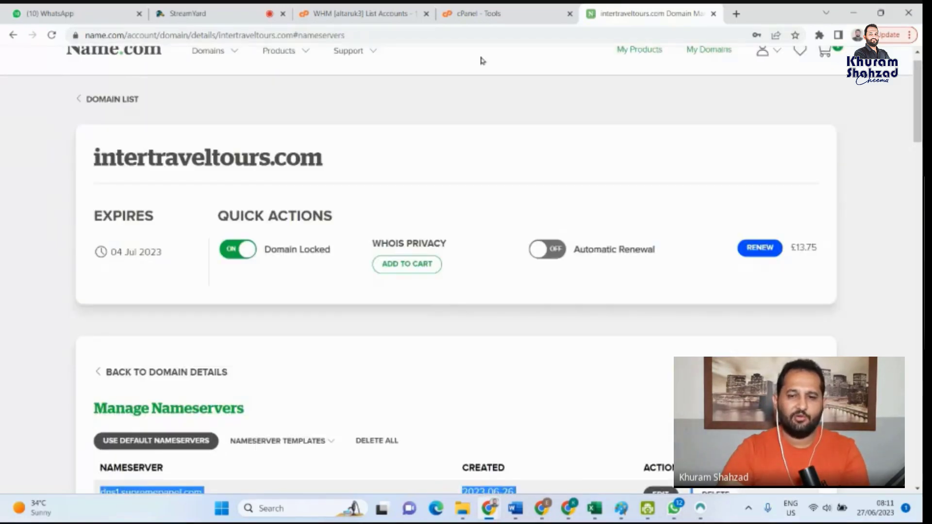
{"action": "scroll", "coordinate": [479, 53], "scroll_direction": "up", "scroll_amount": 1}
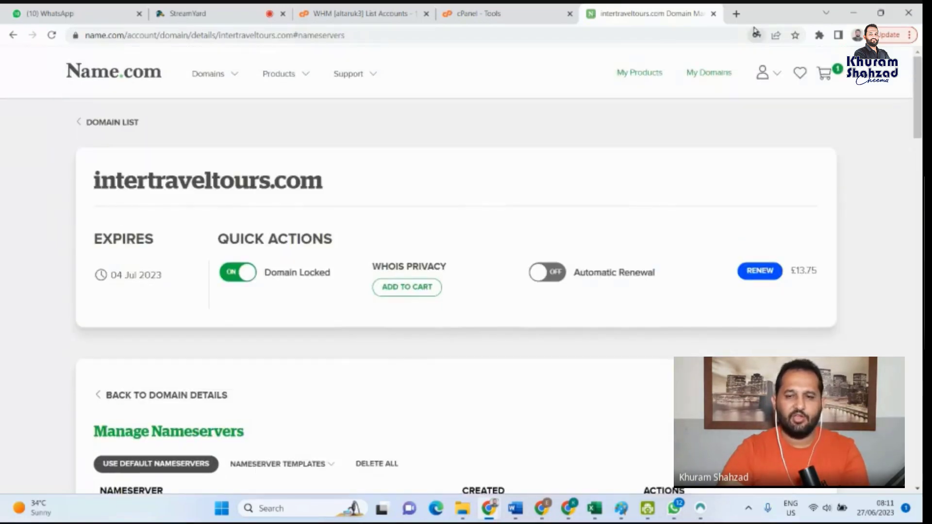
- Close the Name.com tab and examine the cPanel tools for email, files, databases, software and advanced settings
{"action": "left_click", "coordinate": [714, 15]}
{"action": "left_click", "coordinate": [510, 12]}
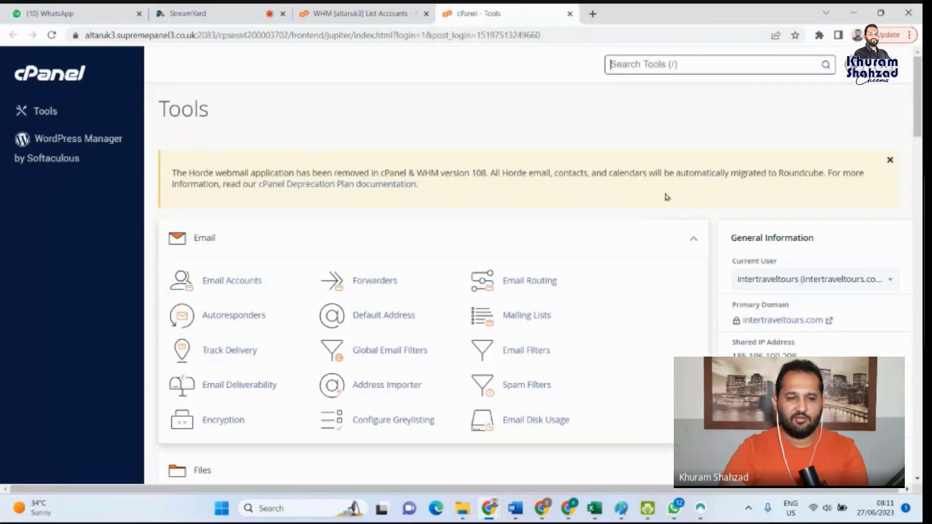
{"action": "scroll", "coordinate": [517, 198], "scroll_direction": "down", "scroll_amount": 5}
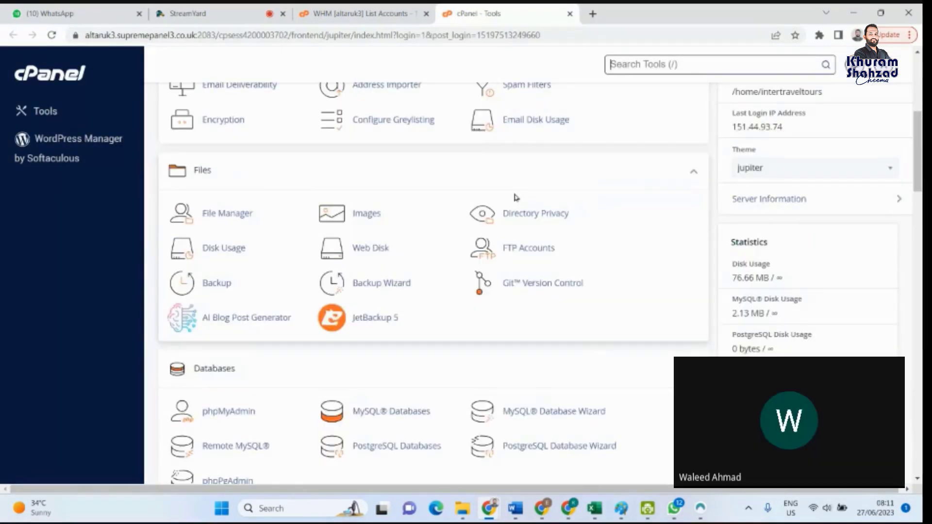
{"action": "scroll", "coordinate": [643, 294], "scroll_direction": "down", "scroll_amount": 2}
{"action": "scroll", "coordinate": [643, 293], "scroll_direction": "up", "scroll_amount": 7}
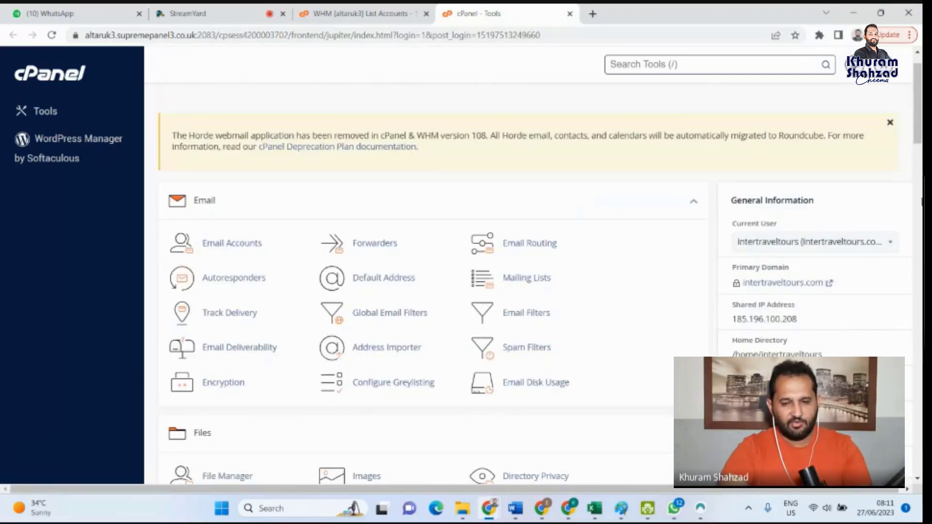
{"action": "scroll", "coordinate": [530, 272], "scroll_direction": "down", "scroll_amount": 1}
{"action": "scroll", "coordinate": [529, 272], "scroll_direction": "down", "scroll_amount": 4}
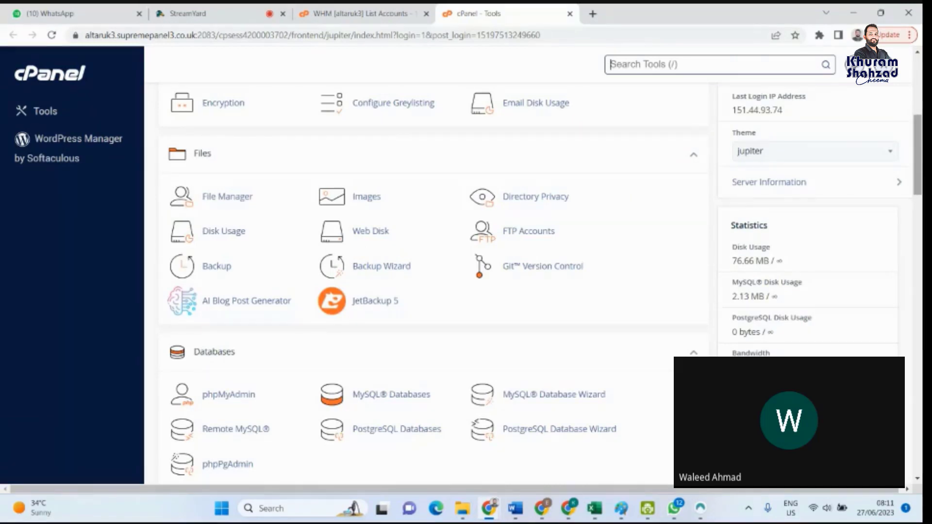
{"action": "scroll", "coordinate": [432, 281], "scroll_direction": "down", "scroll_amount": 3}
{"action": "left_click_drag", "start_coordinate": [919, 184], "coordinate": [919, 333]}
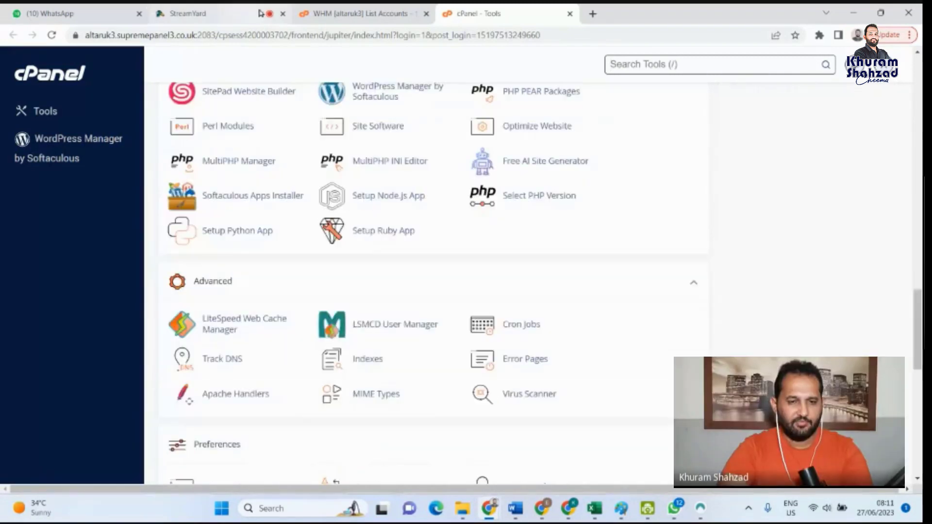
- Open name.com in a new tab and go to the details of intertraveltours.com from the domain list
{"action": "left_click", "coordinate": [593, 13]}
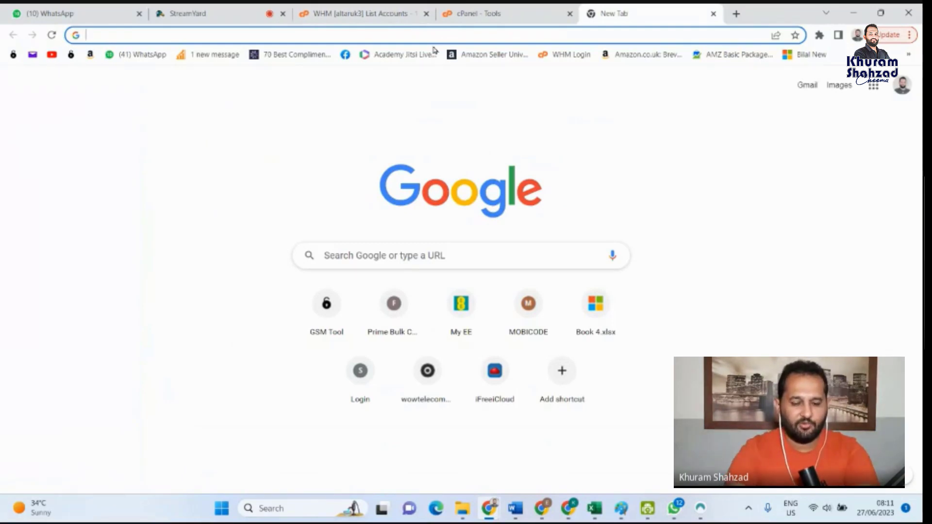
{"action": "type", "text": "name.com"}
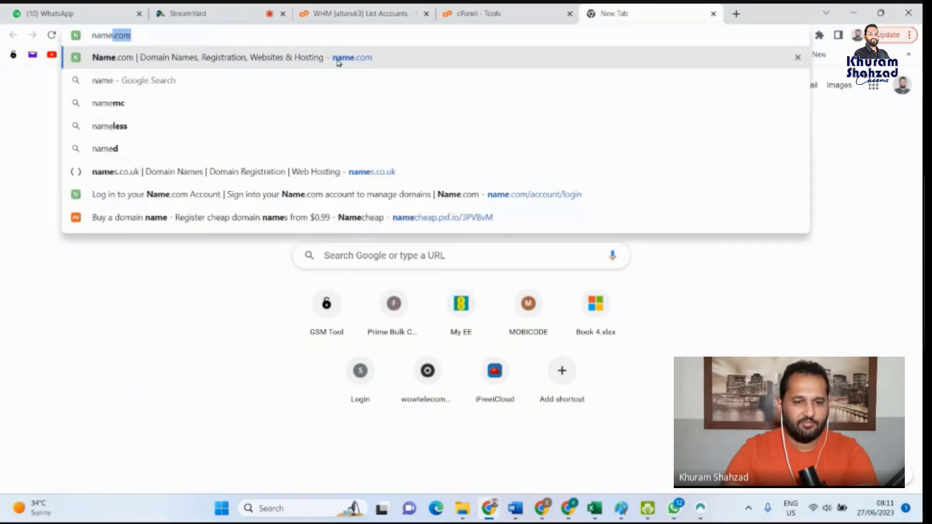
{"action": "left_click", "coordinate": [339, 59]}
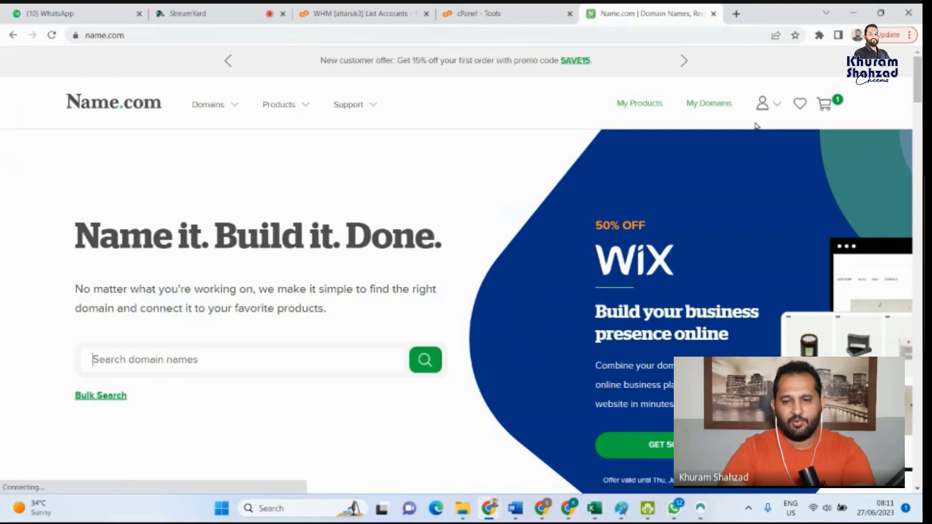
{"action": "left_click", "coordinate": [723, 110]}
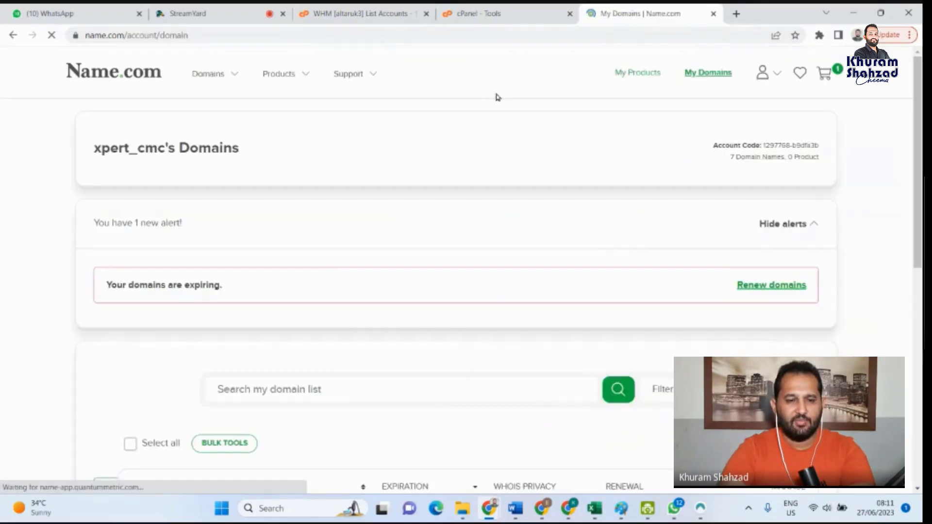
{"action": "scroll", "coordinate": [235, 278], "scroll_direction": "down", "scroll_amount": 3}
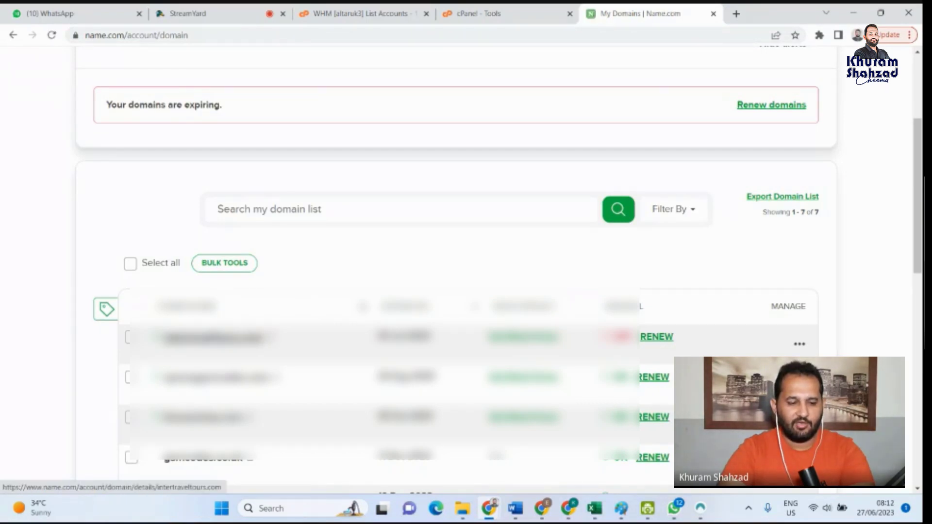
{"action": "left_click", "coordinate": [213, 338]}
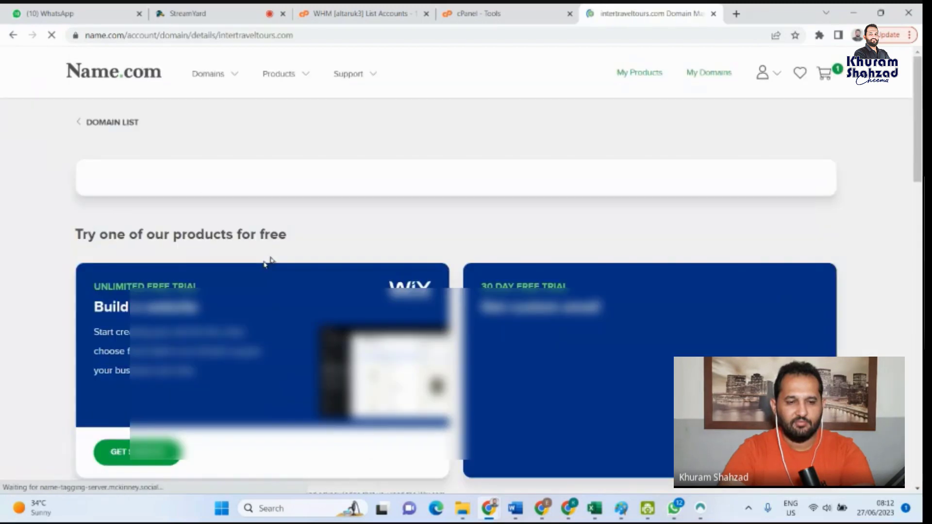
- Open the nameserver management of intertraveltours.com and point out dns1.supremepanel.com and the field for adding a nameserver
{"action": "scroll", "coordinate": [284, 242], "scroll_direction": "down", "scroll_amount": 1}
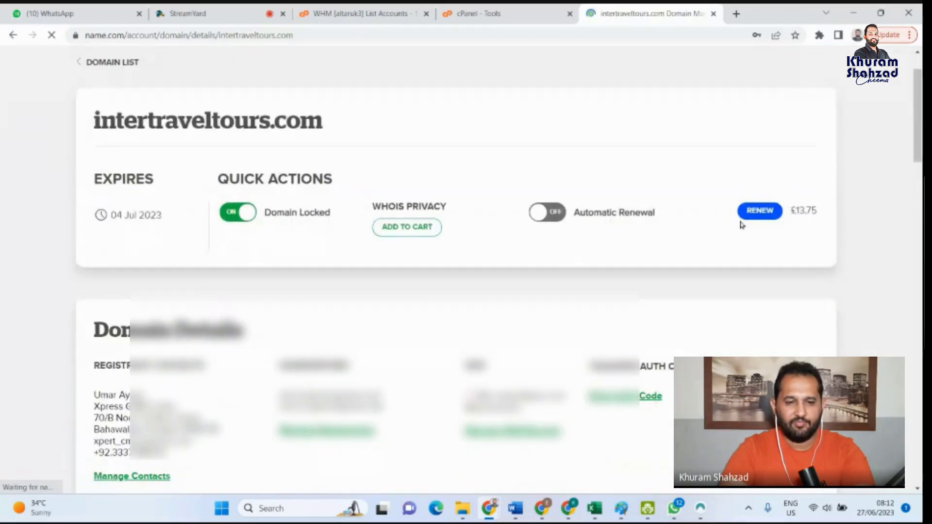
{"action": "scroll", "coordinate": [275, 217], "scroll_direction": "down", "scroll_amount": 2}
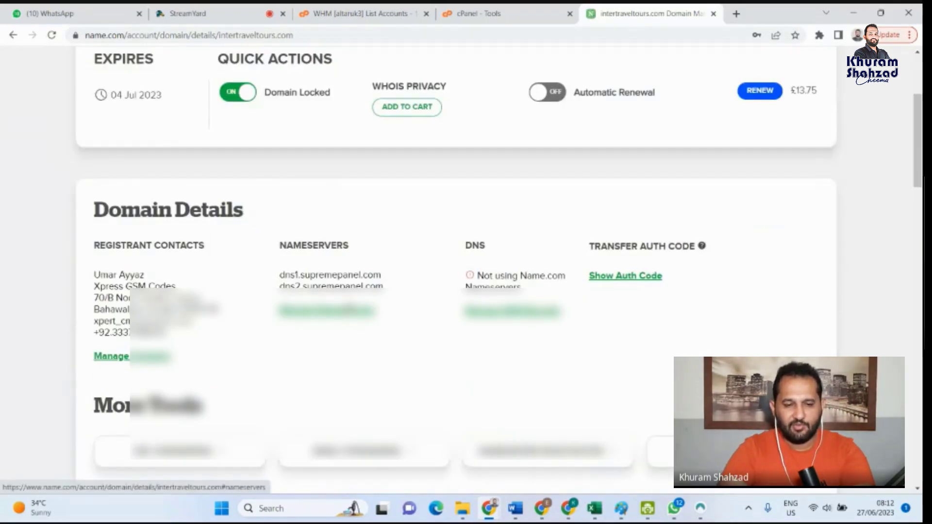
{"action": "left_click_drag", "start_coordinate": [380, 313], "coordinate": [281, 279]}
{"action": "left_click", "coordinate": [327, 309]}
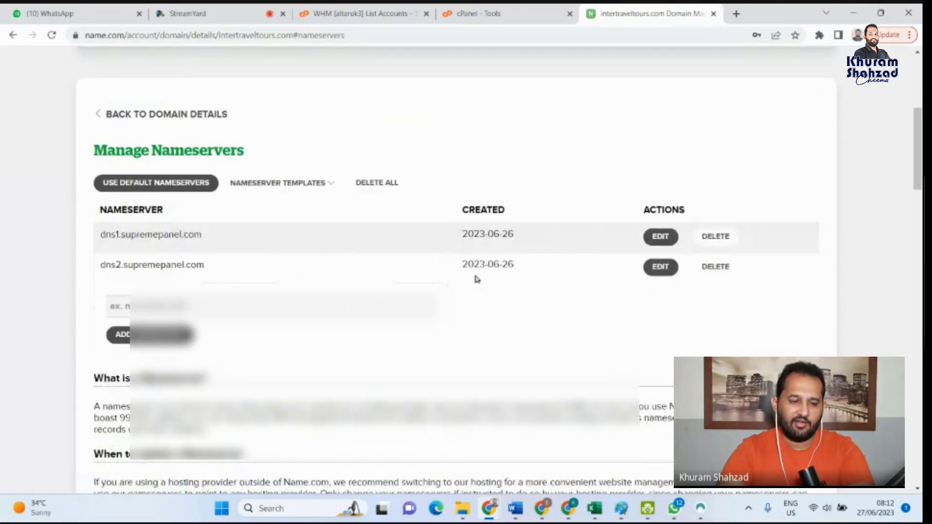
{"action": "left_click_drag", "start_coordinate": [201, 234], "coordinate": [101, 235]}
{"action": "key", "text": "ctrl+c"}
{"action": "left_click", "coordinate": [191, 314]}
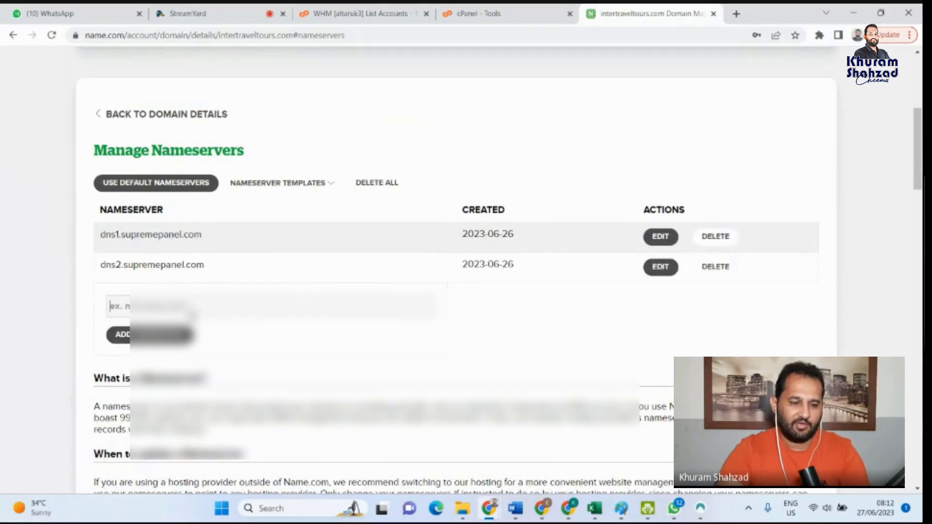
- Try adding dns1.supremepanel.com as another nameserver of intertraveltours.com, then delete the extra entry and discard the pending changes
{"action": "key", "text": "ctrl+v"}
{"action": "left_click", "coordinate": [151, 336]}
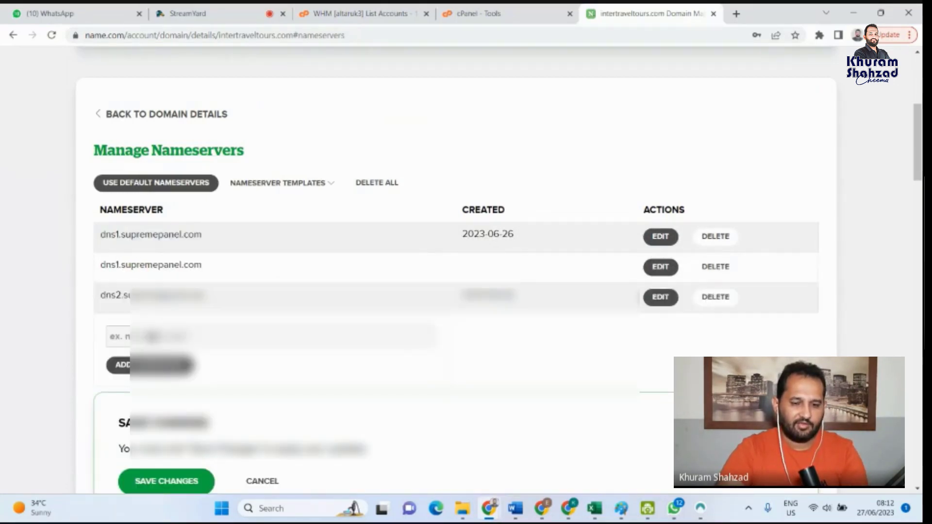
{"action": "left_click", "coordinate": [710, 268]}
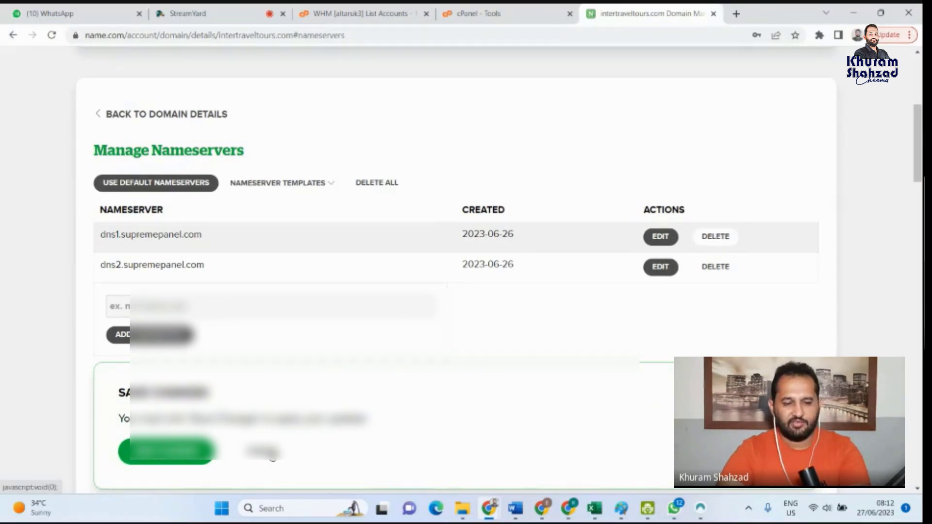
{"action": "left_click", "coordinate": [271, 453]}
- Return to the list of owned domains and open the details of intertraveltours.com
{"action": "left_click", "coordinate": [165, 114]}
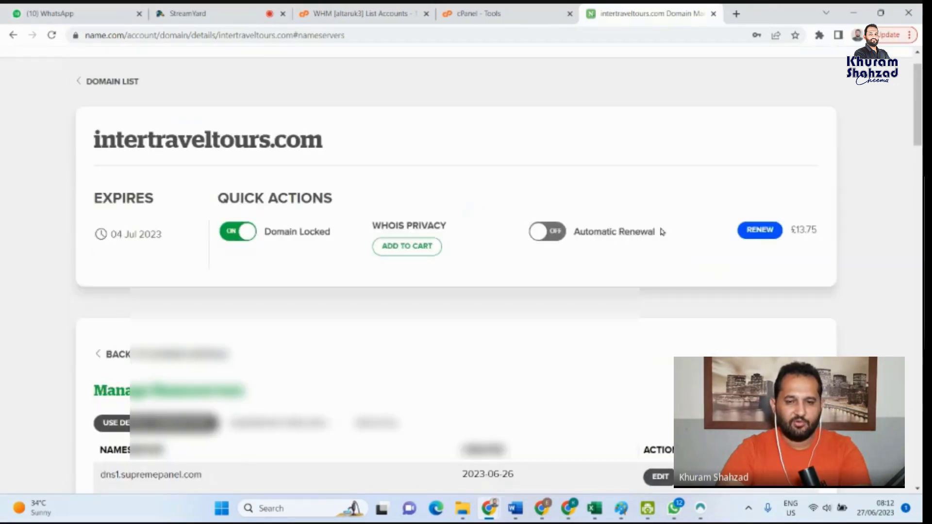
{"action": "scroll", "coordinate": [663, 232], "scroll_direction": "up", "scroll_amount": 1}
{"action": "left_click", "coordinate": [722, 72]}
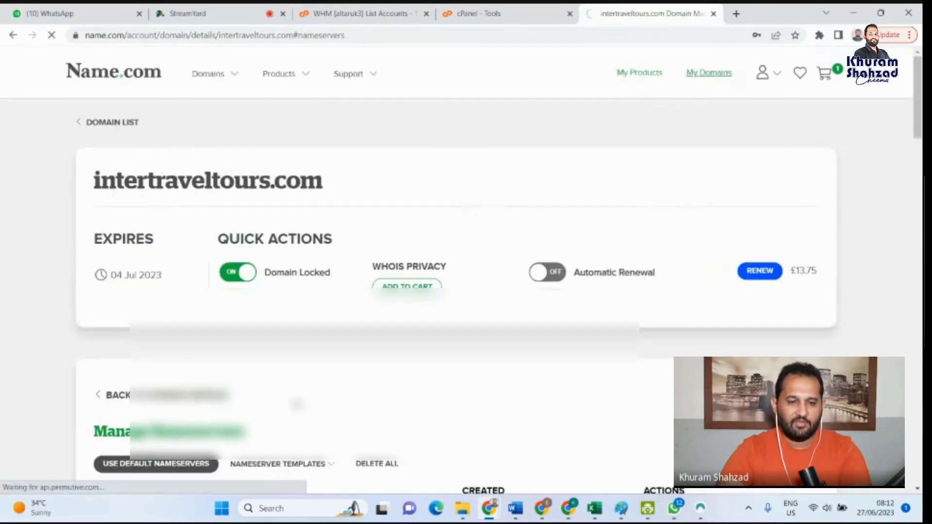
{"action": "scroll", "coordinate": [332, 306], "scroll_direction": "down", "scroll_amount": 4}
{"action": "scroll", "coordinate": [301, 295], "scroll_direction": "up", "scroll_amount": 1}
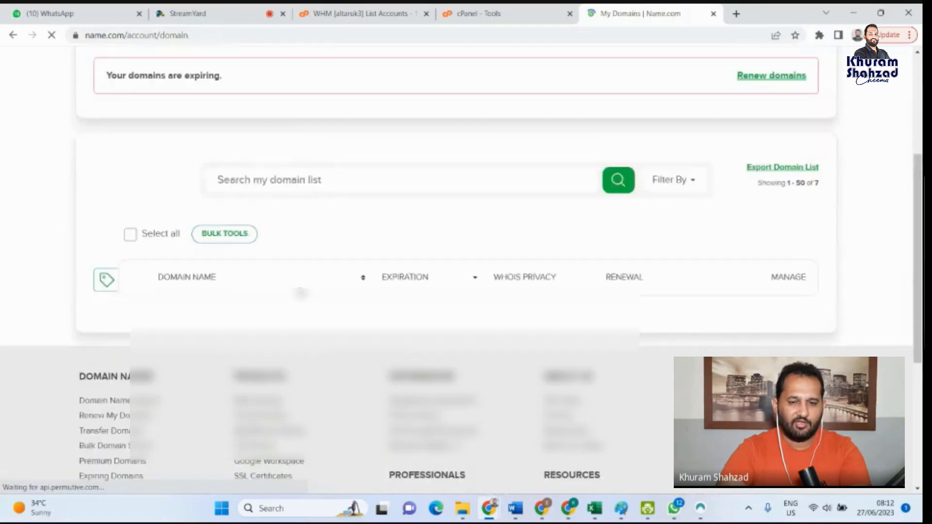
{"action": "scroll", "coordinate": [301, 294], "scroll_direction": "down", "scroll_amount": 2}
{"action": "scroll", "coordinate": [243, 294], "scroll_direction": "up", "scroll_amount": 1}
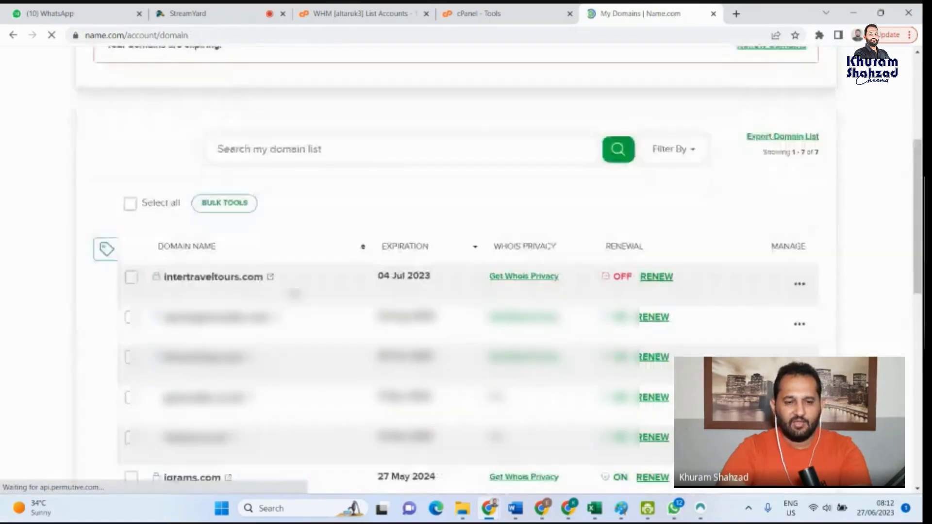
{"action": "left_click", "coordinate": [221, 277]}
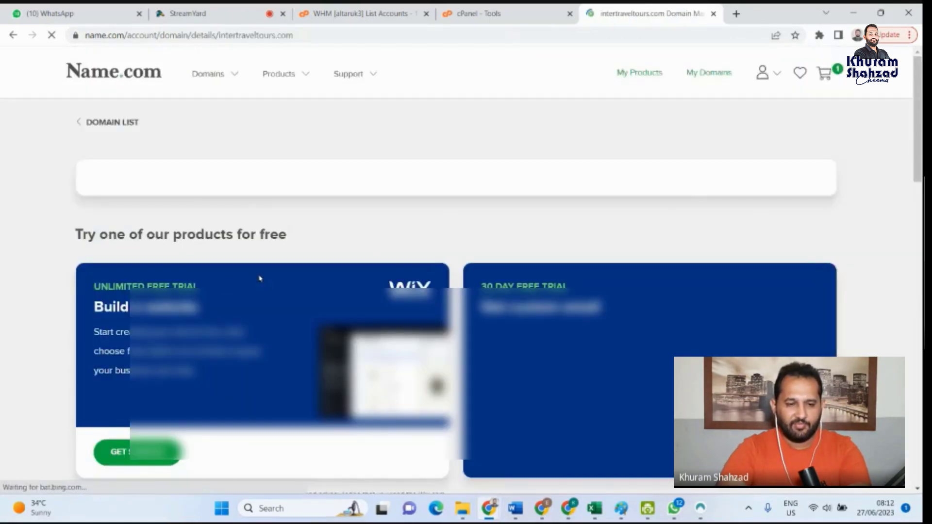
- Highlight the nameservers dns1.supremepanel.com and dns2.supremepanel.com in the details of intertraveltours.com
{"action": "scroll", "coordinate": [311, 316], "scroll_direction": "down", "scroll_amount": 5}
{"action": "scroll", "coordinate": [319, 311], "scroll_direction": "down", "scroll_amount": 3}
{"action": "scroll", "coordinate": [335, 258], "scroll_direction": "up", "scroll_amount": 10}
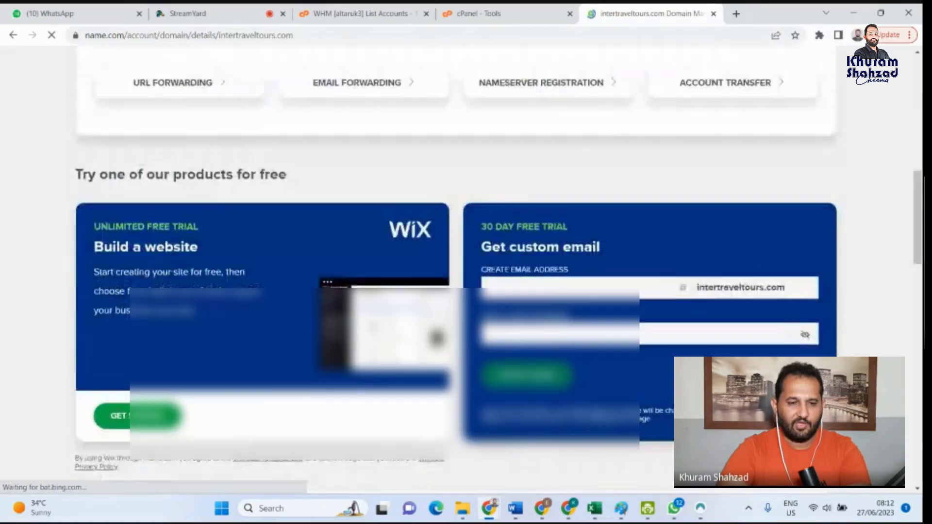
{"action": "left_click_drag", "start_coordinate": [392, 160], "coordinate": [280, 146]}
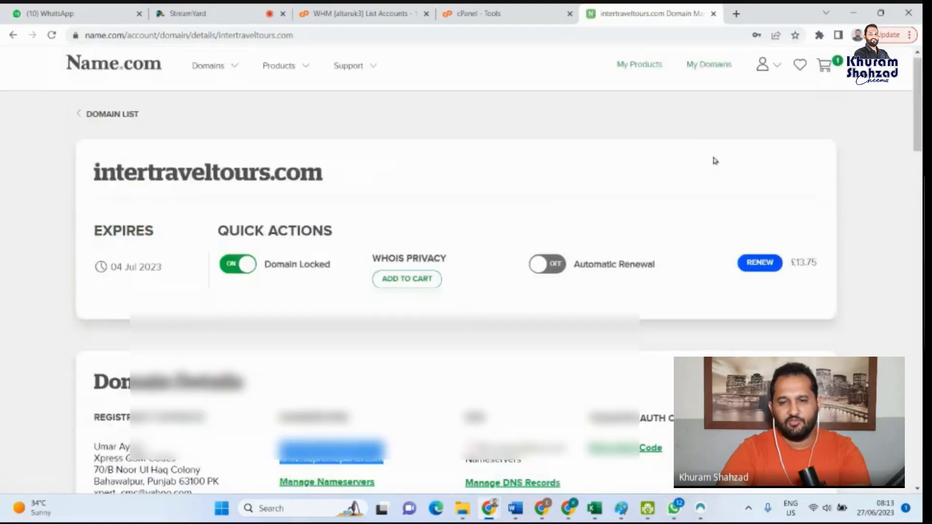
- Go back to the list of owned domains and open the details of xpressgsmcodes.com
{"action": "scroll", "coordinate": [711, 153], "scroll_direction": "up", "scroll_amount": 6}
{"action": "left_click", "coordinate": [712, 66]}
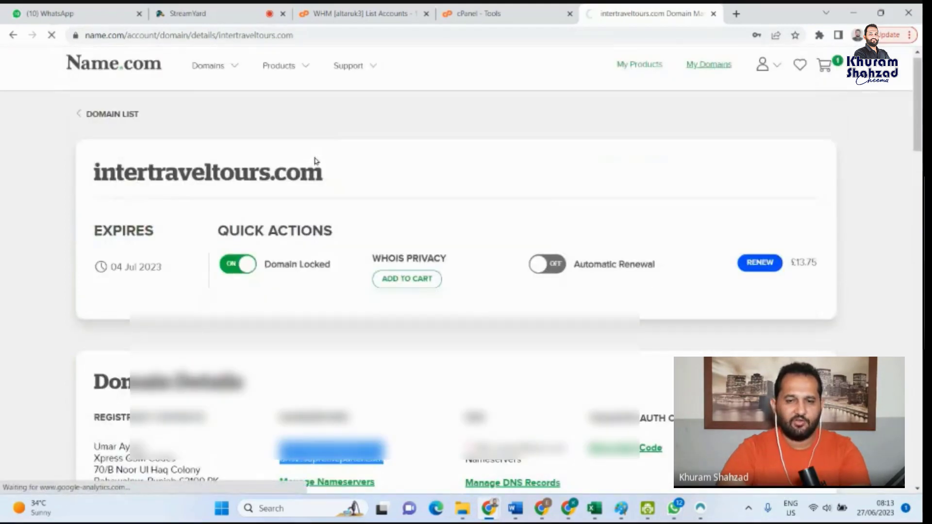
{"action": "scroll", "coordinate": [295, 254], "scroll_direction": "down", "scroll_amount": 3}
{"action": "scroll", "coordinate": [296, 303], "scroll_direction": "down", "scroll_amount": 2}
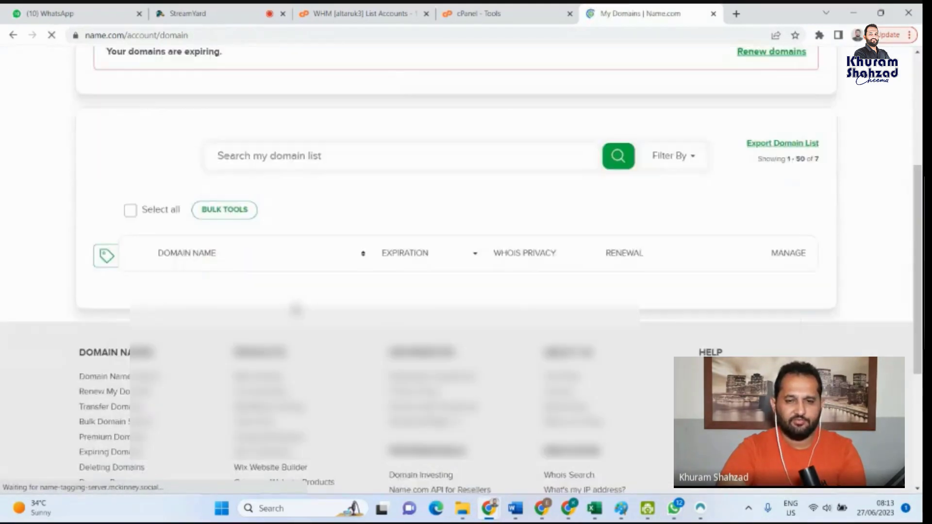
{"action": "scroll", "coordinate": [284, 304], "scroll_direction": "down", "scroll_amount": 1}
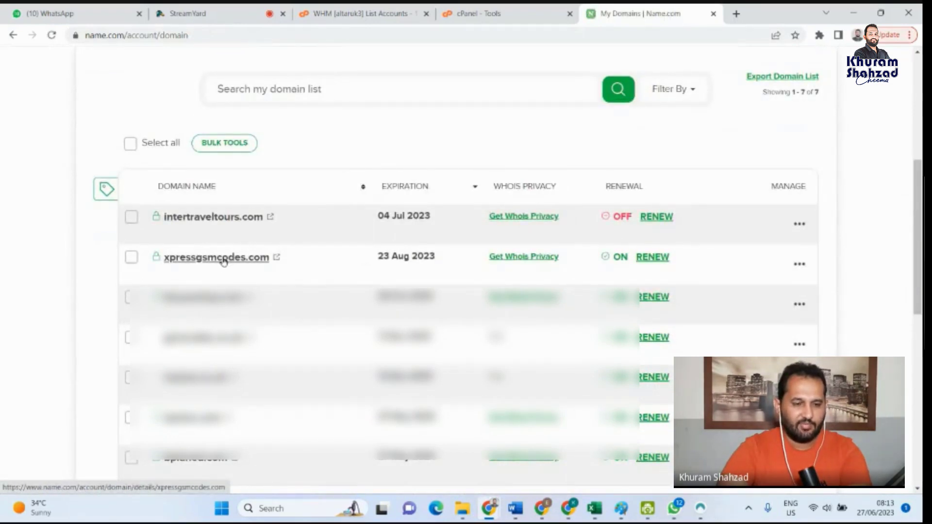
{"action": "left_click", "coordinate": [224, 260]}
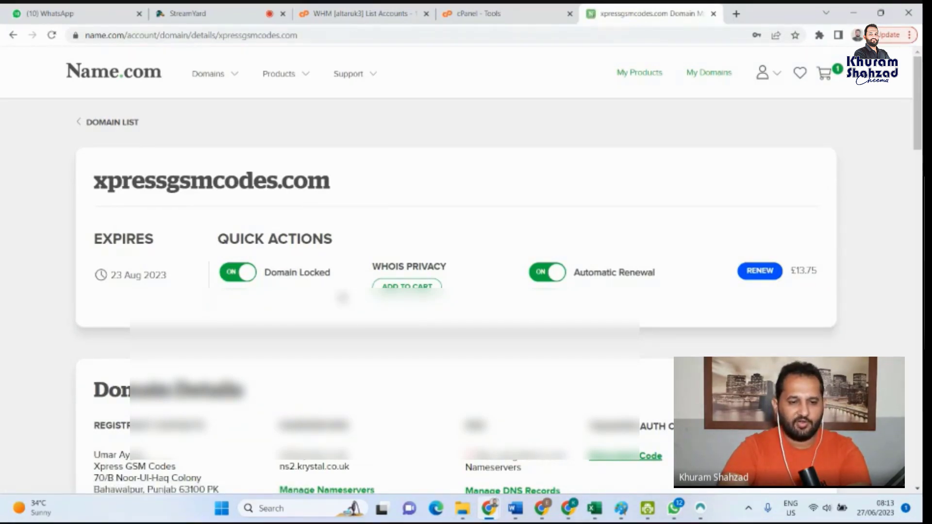
- Highlight the nameservers ns1.krystal.co.uk and ns2.krystal.co.uk in the details of xpressgsmcodes.com and look over the rest of the page
{"action": "scroll", "coordinate": [325, 199], "scroll_direction": "down", "scroll_amount": 3}
{"action": "scroll", "coordinate": [342, 311], "scroll_direction": "down", "scroll_amount": 1}
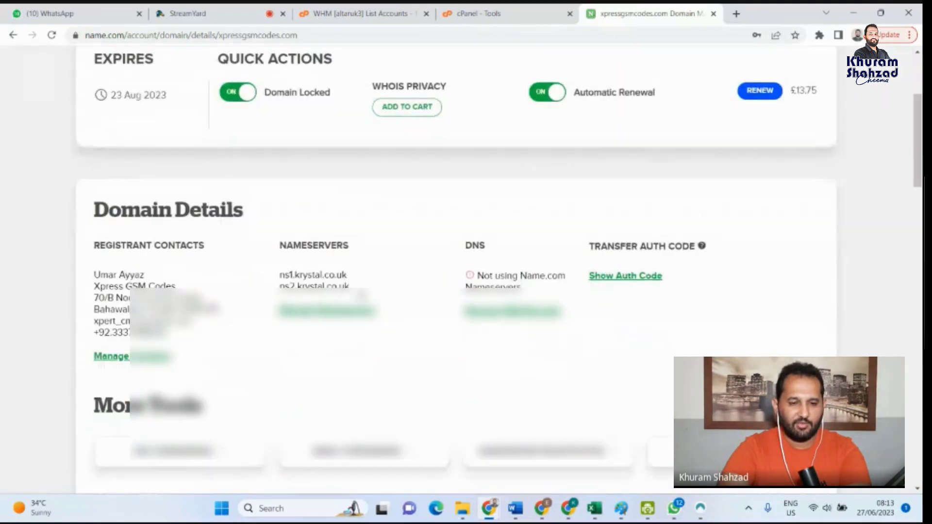
{"action": "left_click_drag", "start_coordinate": [353, 291], "coordinate": [280, 284]}
{"action": "scroll", "coordinate": [383, 359], "scroll_direction": "down", "scroll_amount": 3}
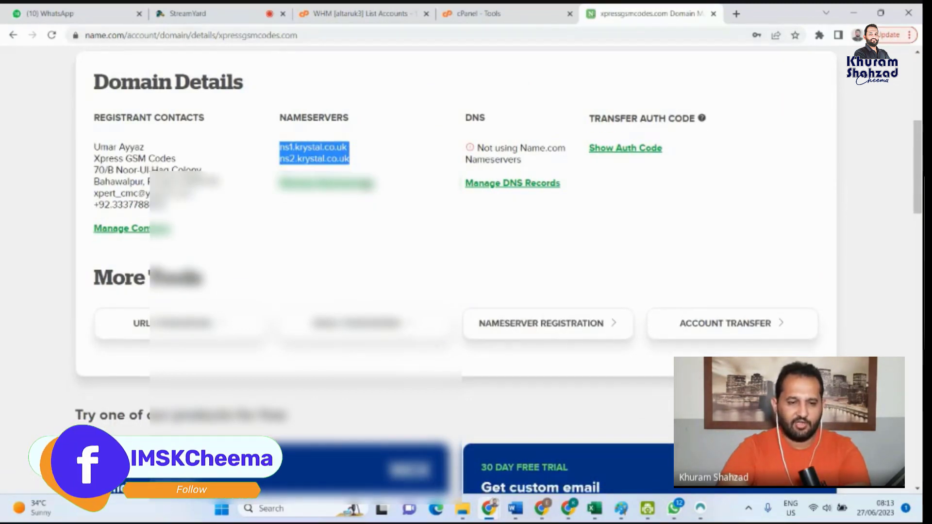
{"action": "scroll", "coordinate": [456, 282], "scroll_direction": "down", "scroll_amount": 1}
{"action": "scroll", "coordinate": [457, 281], "scroll_direction": "up", "scroll_amount": 5}
{"action": "scroll", "coordinate": [462, 277], "scroll_direction": "up", "scroll_amount": 1}
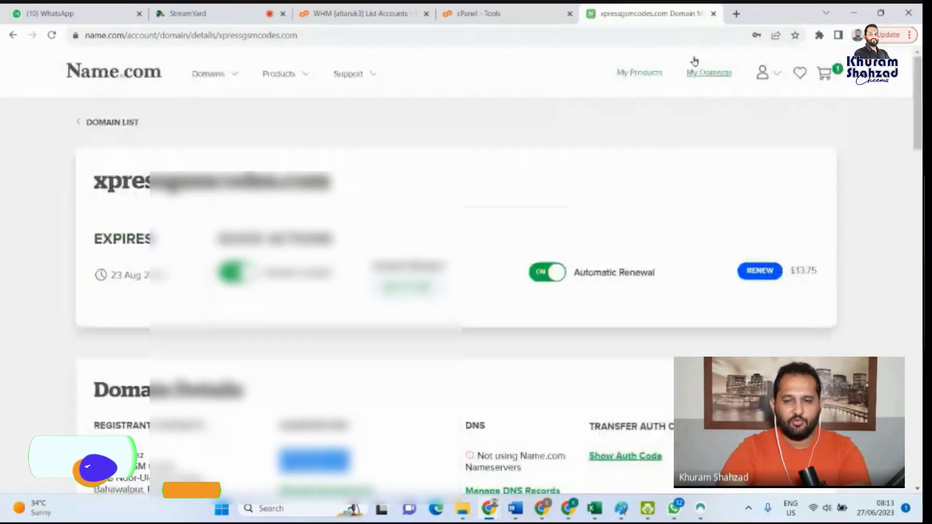
- Reopen the list of owned domains and review its entries with their renewal settings
{"action": "left_click", "coordinate": [707, 73]}
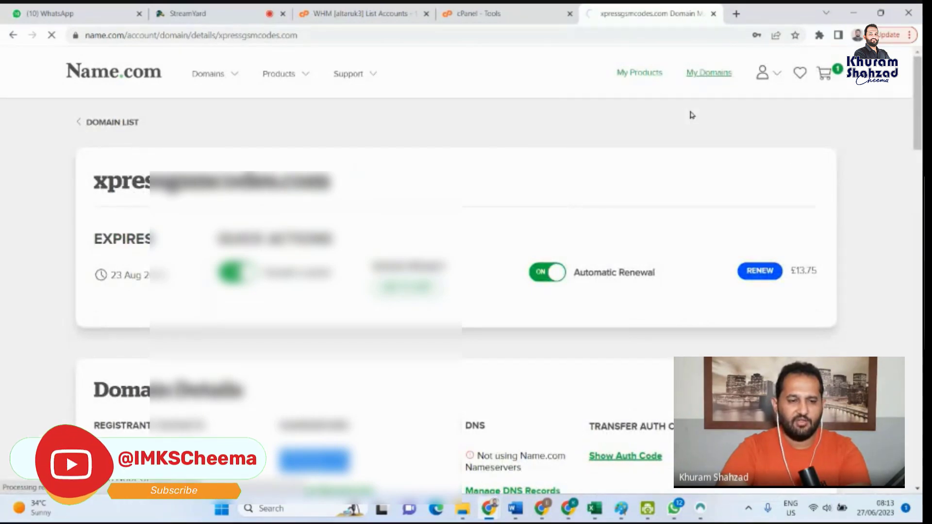
{"action": "scroll", "coordinate": [275, 302], "scroll_direction": "down", "scroll_amount": 3}
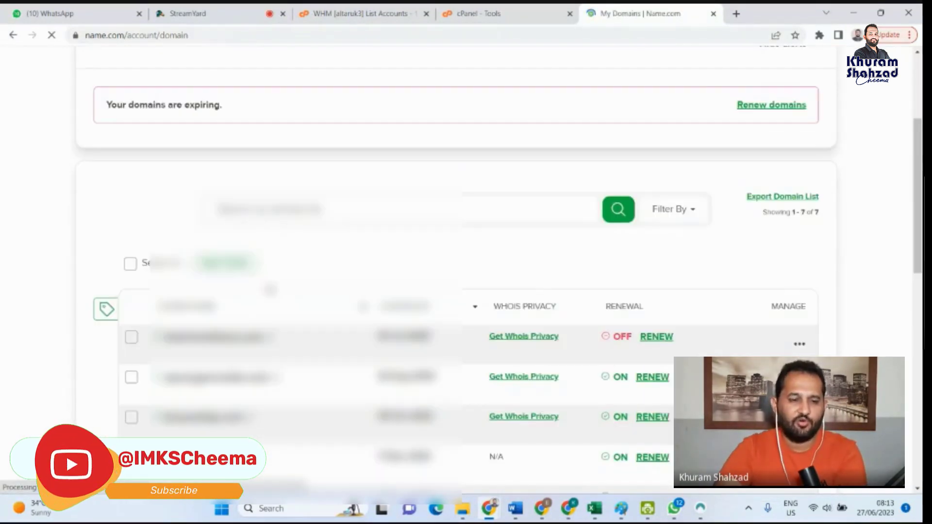
{"action": "scroll", "coordinate": [327, 366], "scroll_direction": "down", "scroll_amount": 3}
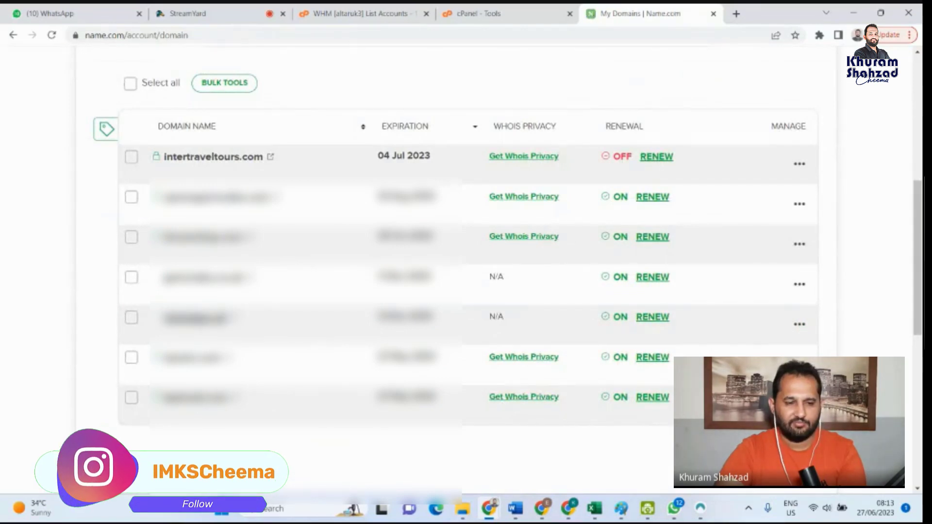
{"action": "scroll", "coordinate": [325, 282], "scroll_direction": "up", "scroll_amount": 8}
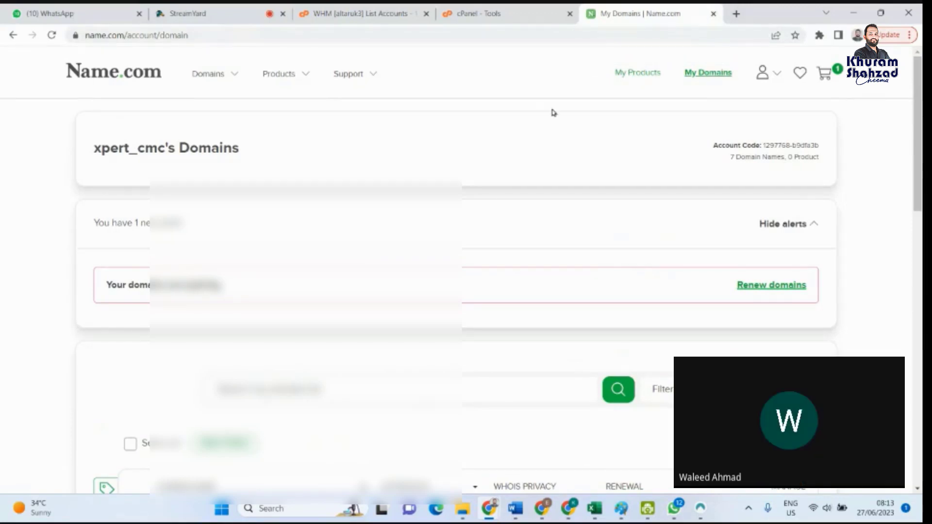
{"action": "scroll", "coordinate": [486, 242], "scroll_direction": "down", "scroll_amount": 6}
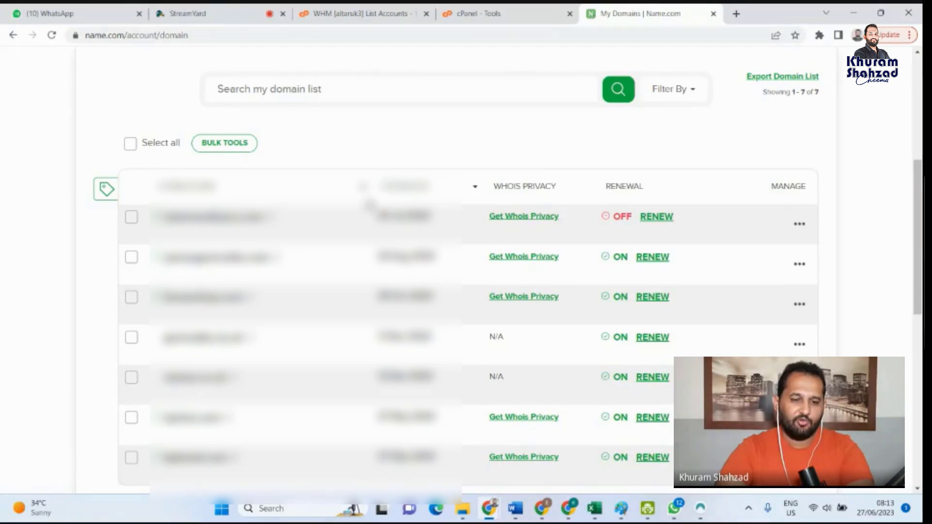
- Point out the expiration dates of the first three domains in the list, ending on the date of intertraveltours.com
{"action": "left_click_drag", "start_coordinate": [375, 214], "coordinate": [439, 219]}
{"action": "left_click_drag", "start_coordinate": [362, 260], "coordinate": [444, 262]}
{"action": "left_click", "coordinate": [369, 307]}
{"action": "left_click_drag", "start_coordinate": [366, 310], "coordinate": [437, 303]}
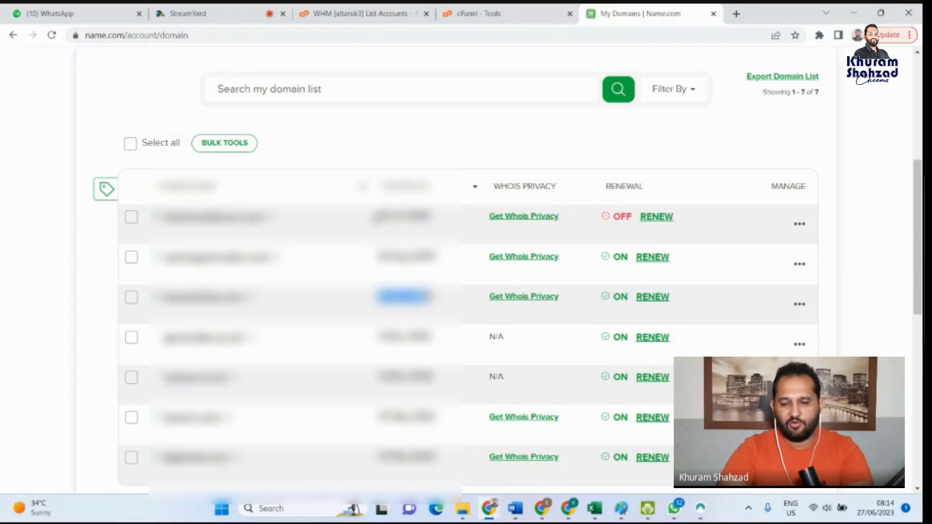
{"action": "left_click_drag", "start_coordinate": [376, 216], "coordinate": [435, 219]}
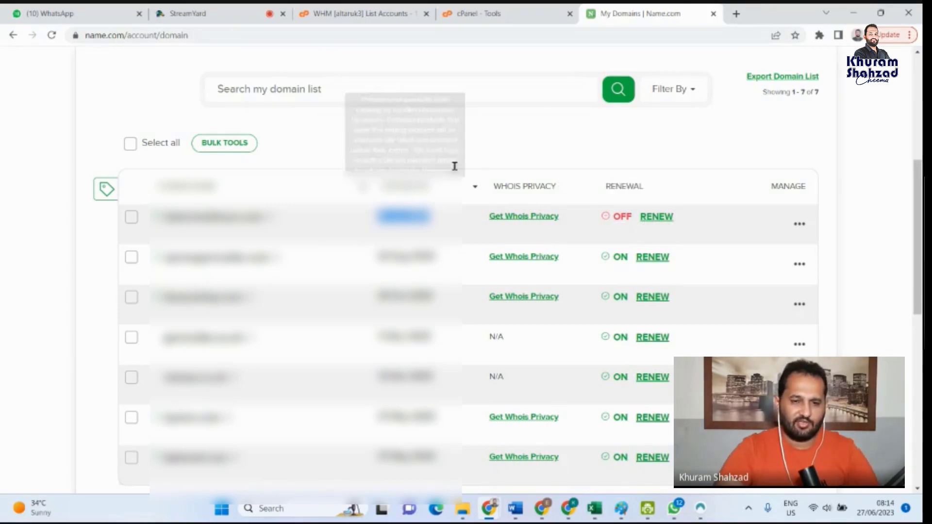
- Close the Name.com tab and return to the start of the cPanel Tools page
{"action": "scroll", "coordinate": [451, 161], "scroll_direction": "up", "scroll_amount": 6}
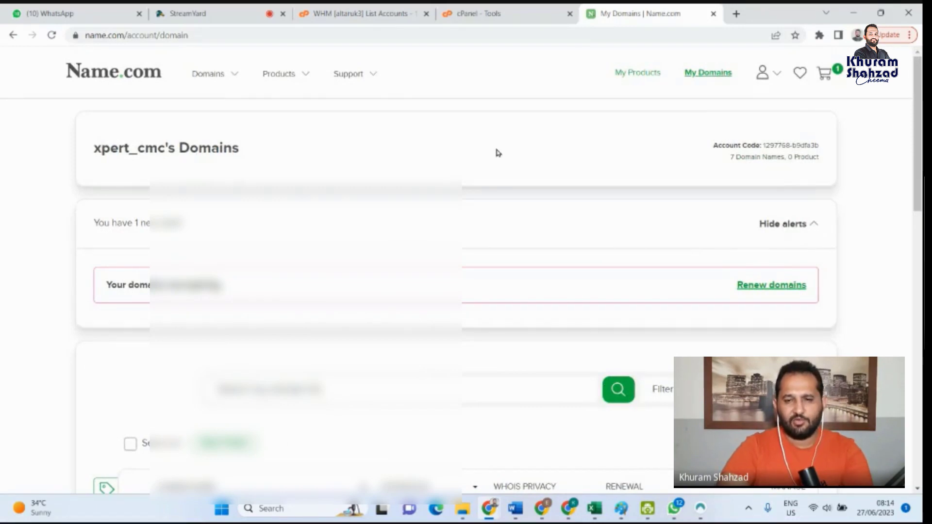
{"action": "left_click", "coordinate": [715, 14]}
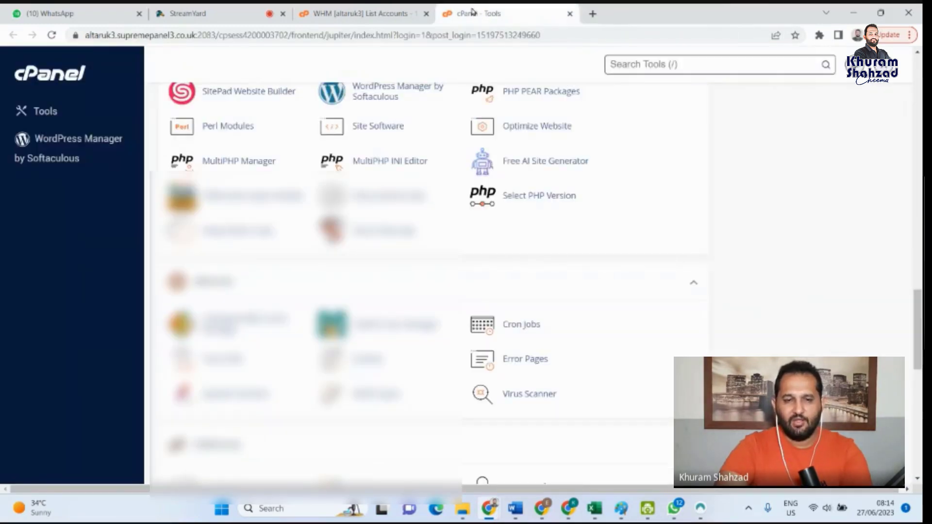
{"action": "scroll", "coordinate": [610, 177], "scroll_direction": "up", "scroll_amount": 15}
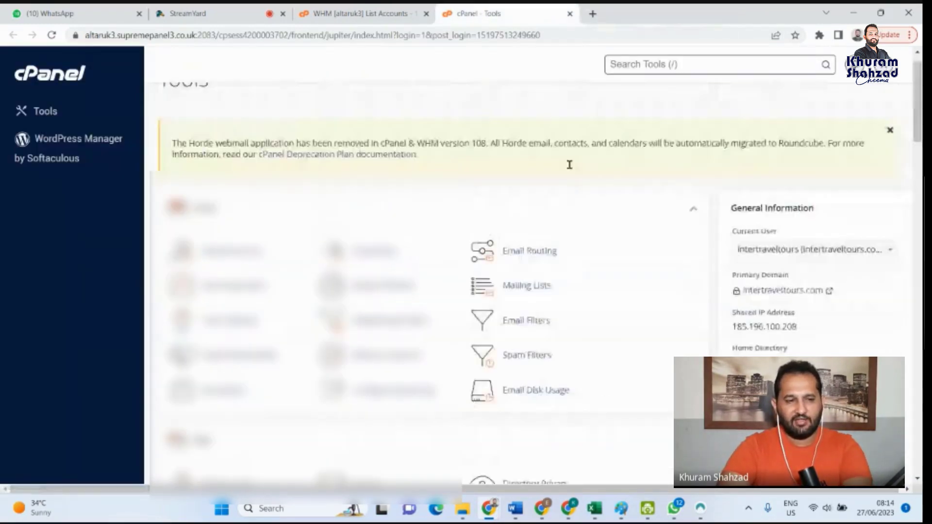
- Open krystal.uk in a new tab and look over its web, WordPress, Cloud VPS and Enterprise hosting offers
{"action": "left_click", "coordinate": [593, 14]}
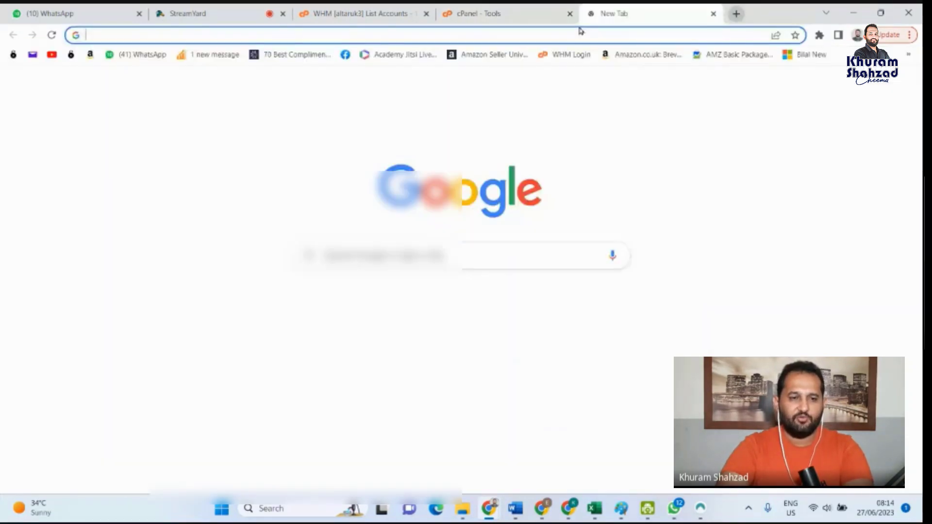
{"action": "type", "text": "krystal.uk"}
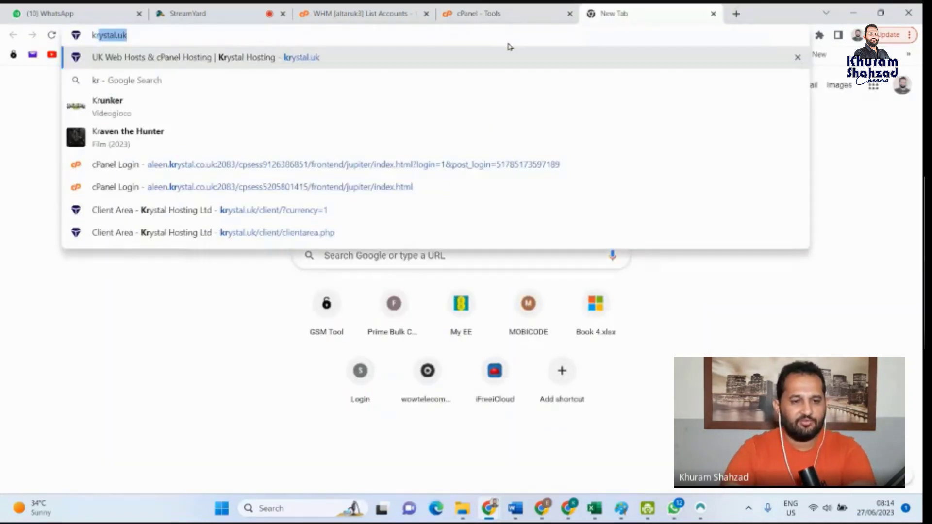
{"action": "left_click", "coordinate": [310, 59]}
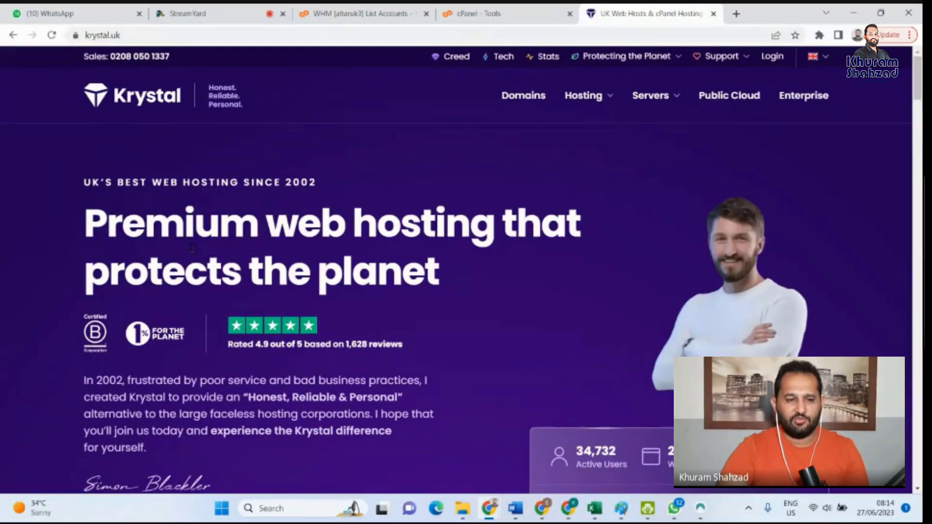
{"action": "scroll", "coordinate": [716, 341], "scroll_direction": "down", "scroll_amount": 5}
{"action": "scroll", "coordinate": [715, 342], "scroll_direction": "down", "scroll_amount": 3}
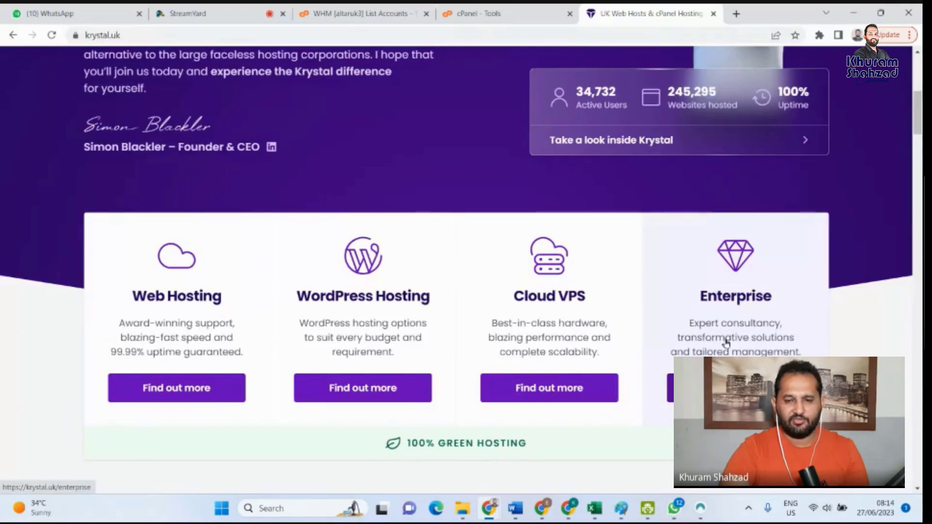
{"action": "scroll", "coordinate": [725, 254], "scroll_direction": "up", "scroll_amount": 8}
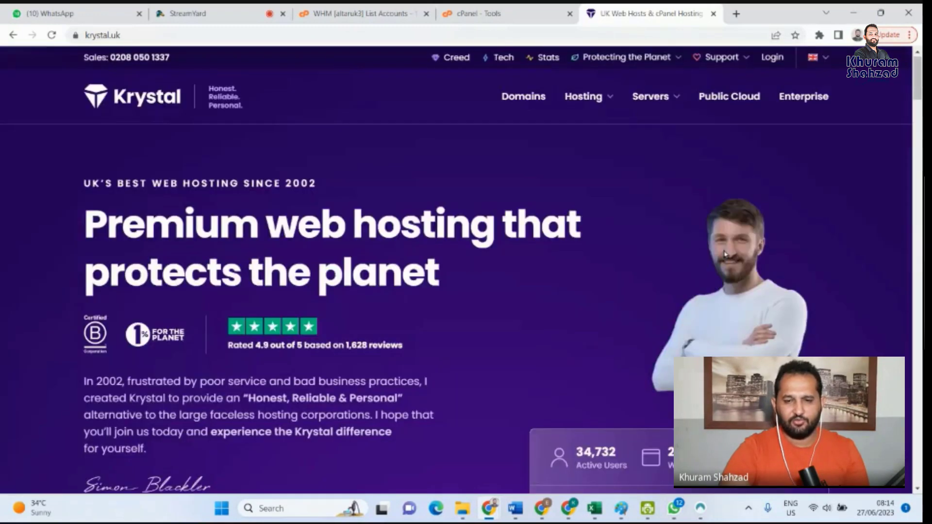
- Log in to the Krystal client area using the saved account email and password
{"action": "left_click", "coordinate": [779, 61]}
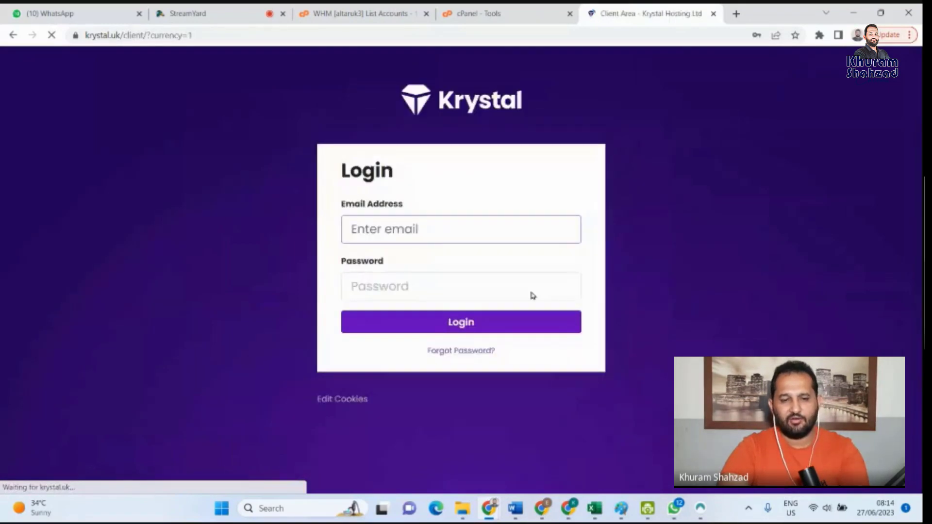
{"action": "left_click", "coordinate": [523, 287]}
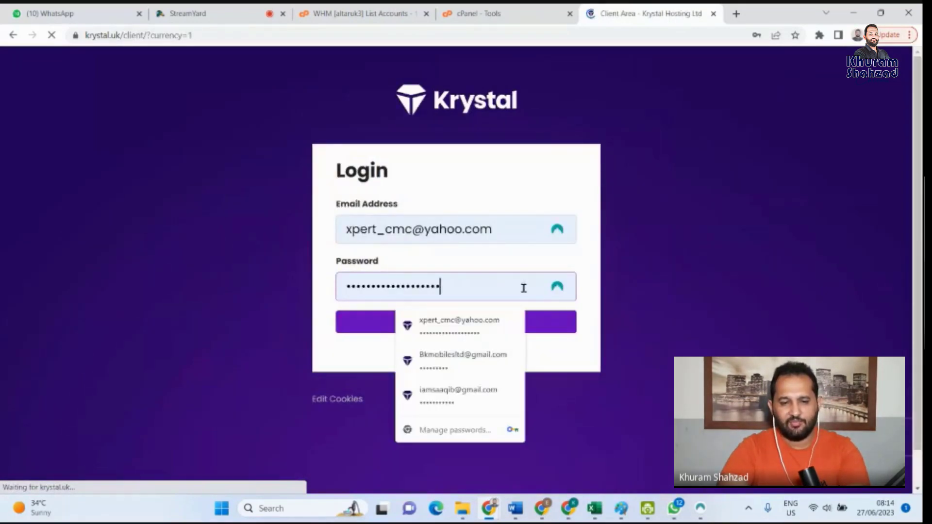
{"action": "left_click", "coordinate": [557, 286]}
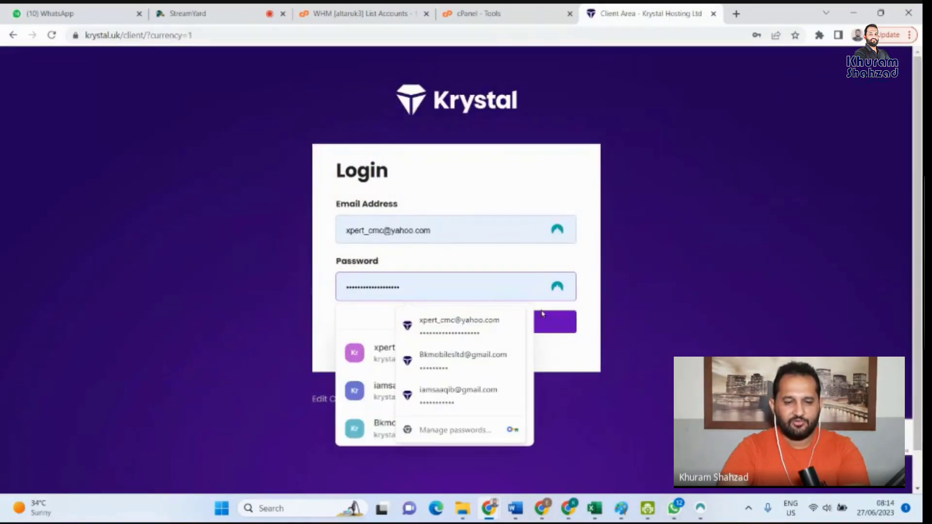
{"action": "left_click", "coordinate": [379, 364]}
{"action": "left_click", "coordinate": [453, 326]}
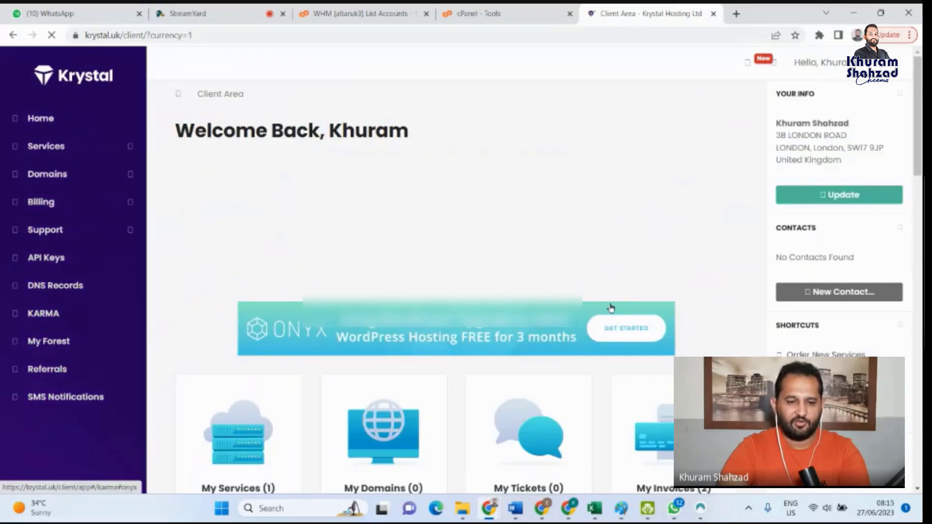
- Open the client area's services list and launch cPanel for the Ruby - Legacy service of xpressunlocking.com
{"action": "scroll", "coordinate": [332, 281], "scroll_direction": "down", "scroll_amount": 5}
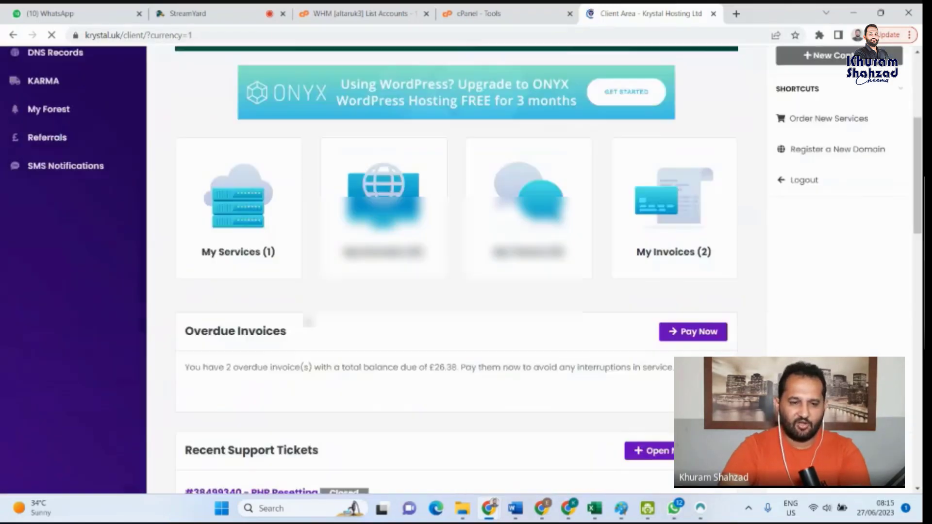
{"action": "left_click", "coordinate": [220, 253]}
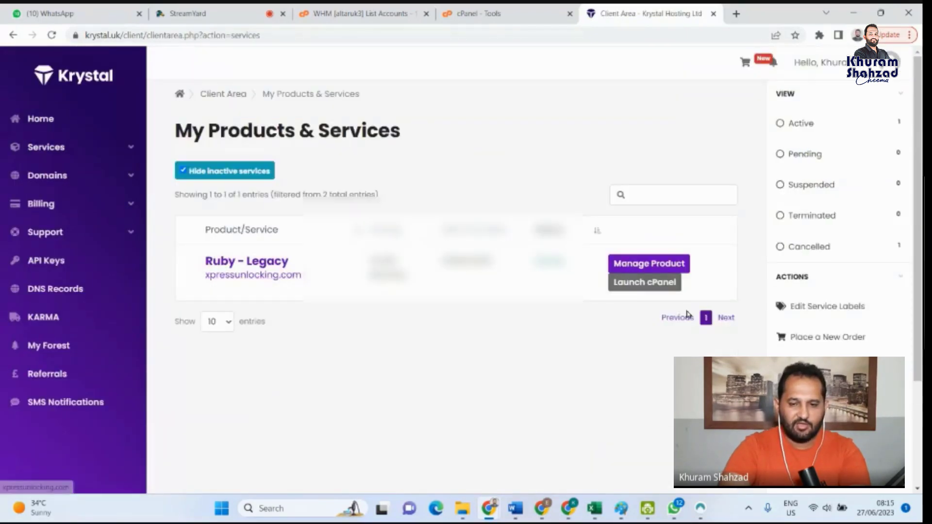
{"action": "left_click", "coordinate": [643, 284]}
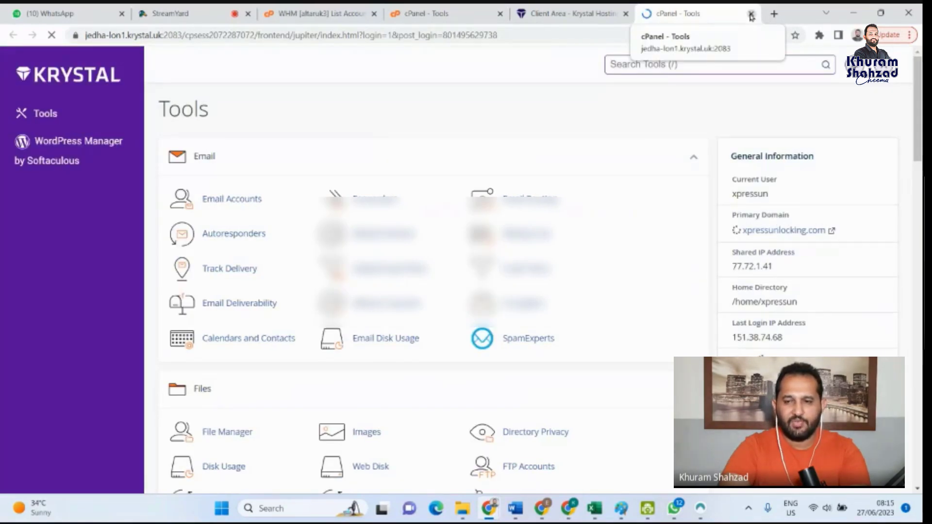
- Log out of the Krystal cPanel and point out the login page's address and its username and password fields
{"action": "left_click", "coordinate": [874, 66]}
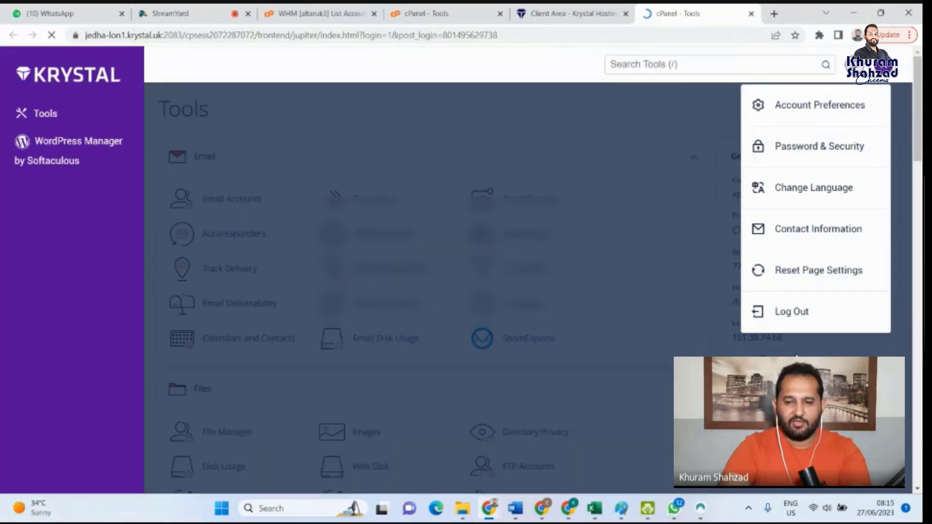
{"action": "left_click", "coordinate": [793, 307]}
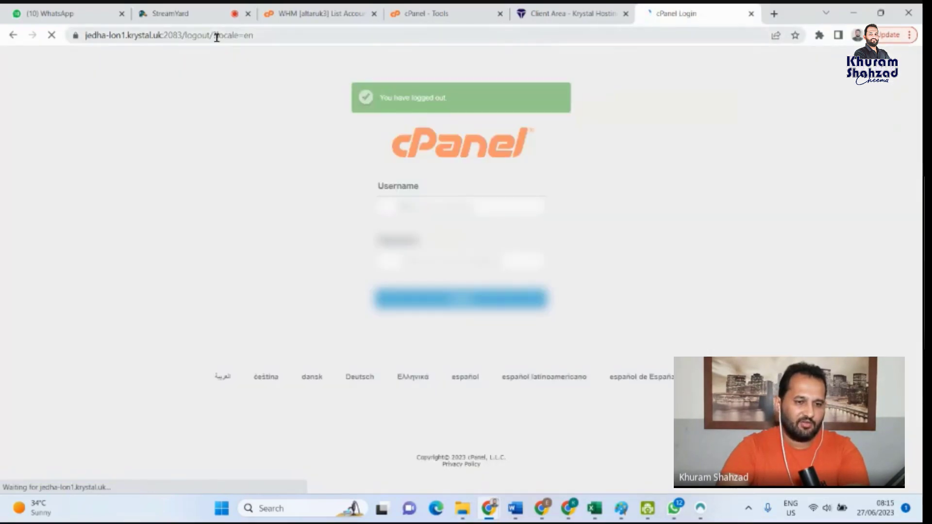
{"action": "left_click", "coordinate": [157, 35]}
{"action": "left_click", "coordinate": [210, 34]}
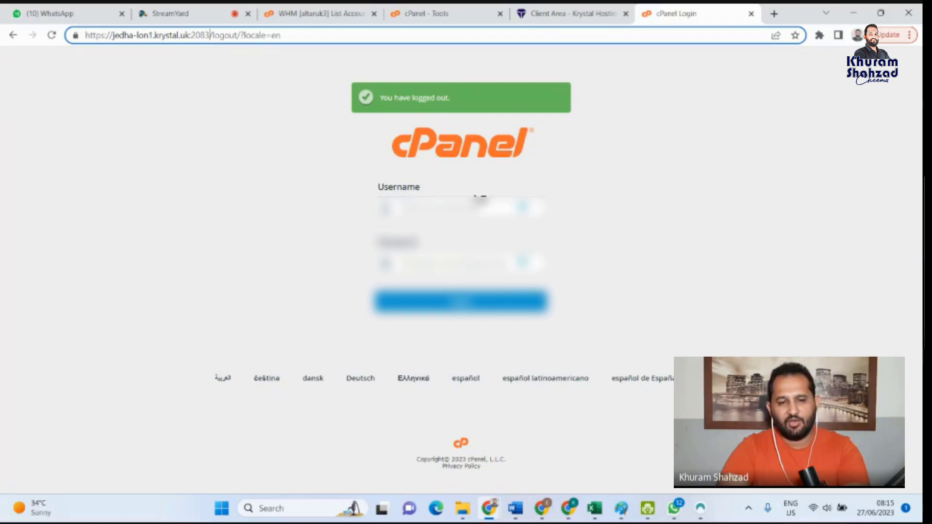
{"action": "left_click", "coordinate": [475, 208]}
{"action": "left_click", "coordinate": [427, 261]}
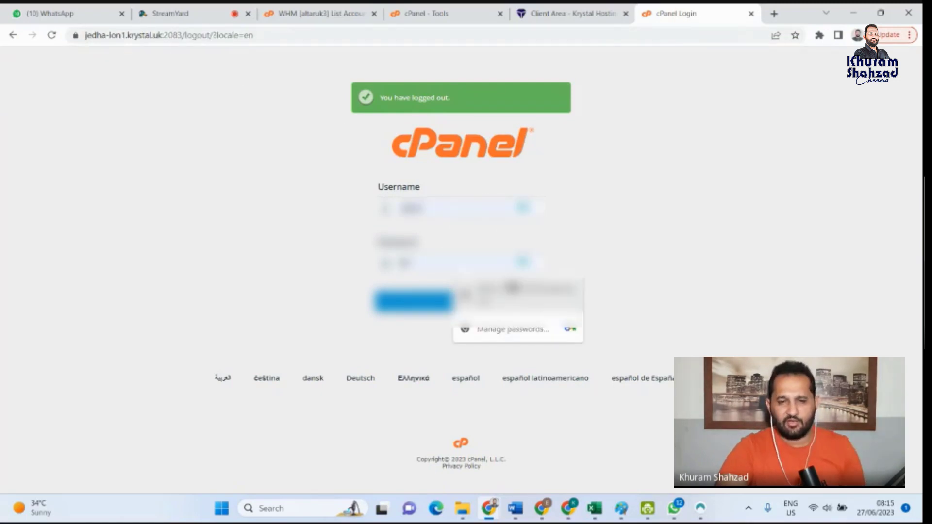
- Close both Krystal tabs and open WordPress Manager by Softaculous from the remaining cPanel's software tools
{"action": "left_click", "coordinate": [751, 14]}
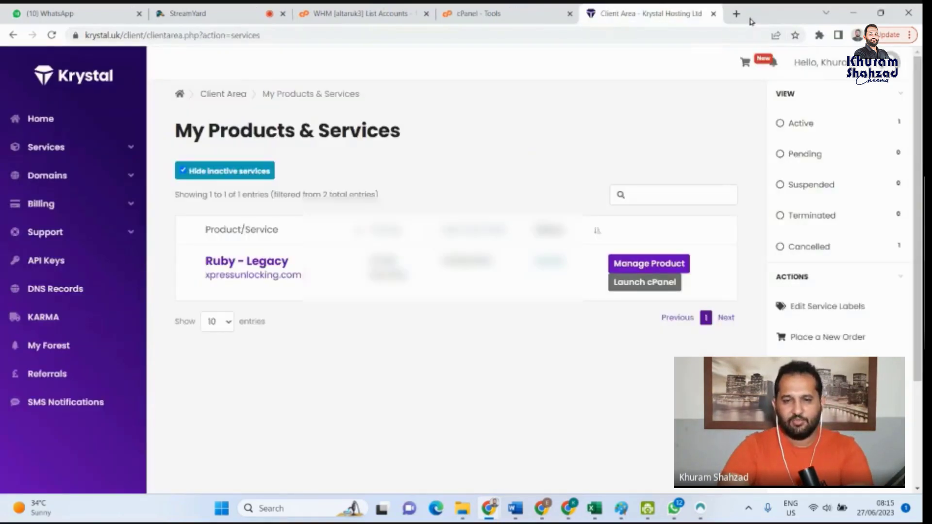
{"action": "left_click", "coordinate": [714, 14]}
{"action": "scroll", "coordinate": [286, 393], "scroll_direction": "down", "scroll_amount": 10}
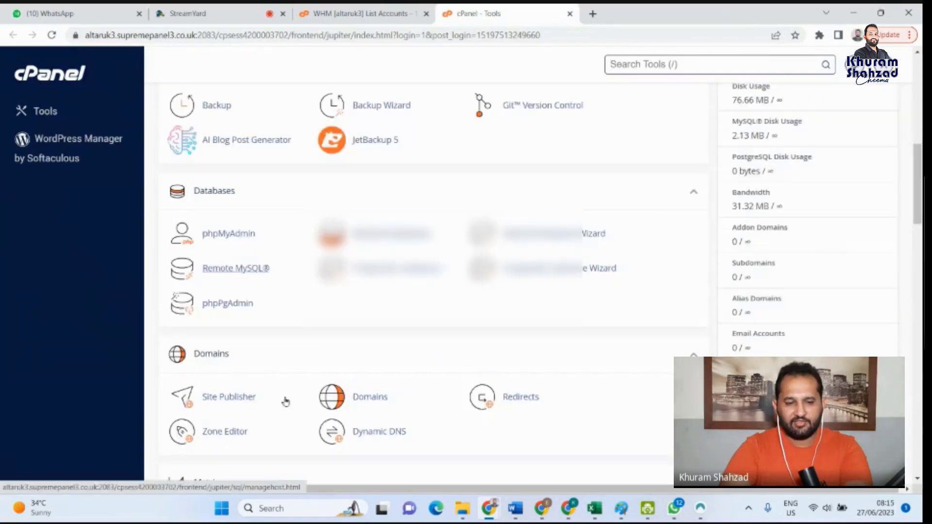
{"action": "scroll", "coordinate": [285, 401], "scroll_direction": "down", "scroll_amount": 10}
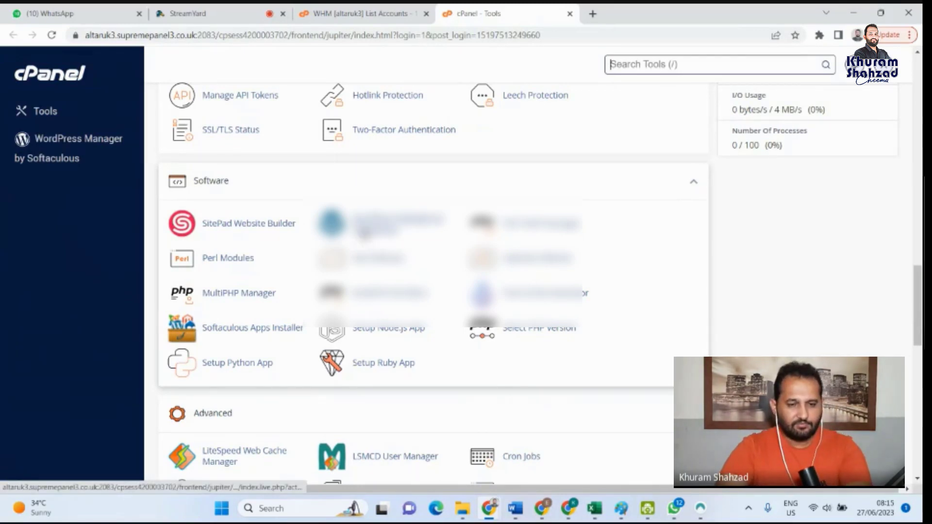
{"action": "left_click", "coordinate": [370, 231]}
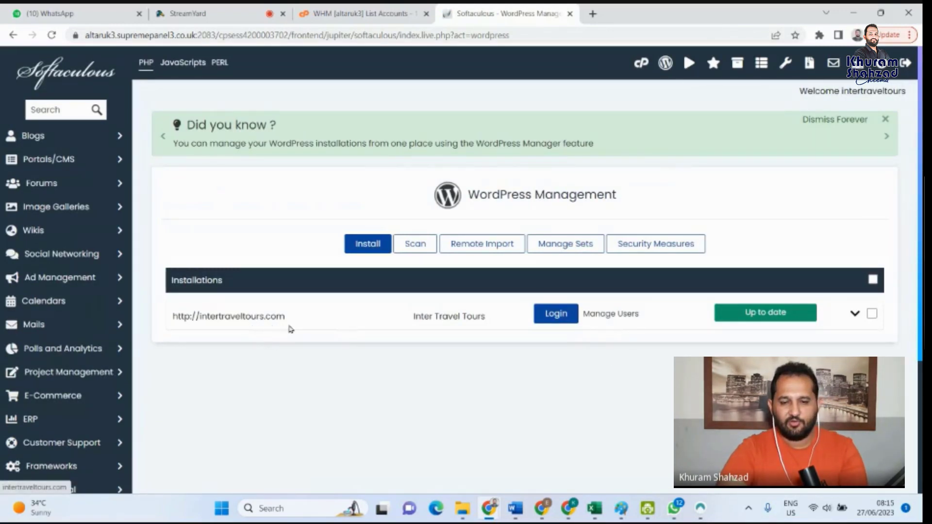
- Remove the WordPress installation of intertraveltours.com together with its directory, database and database user
{"action": "left_click", "coordinate": [857, 314]}
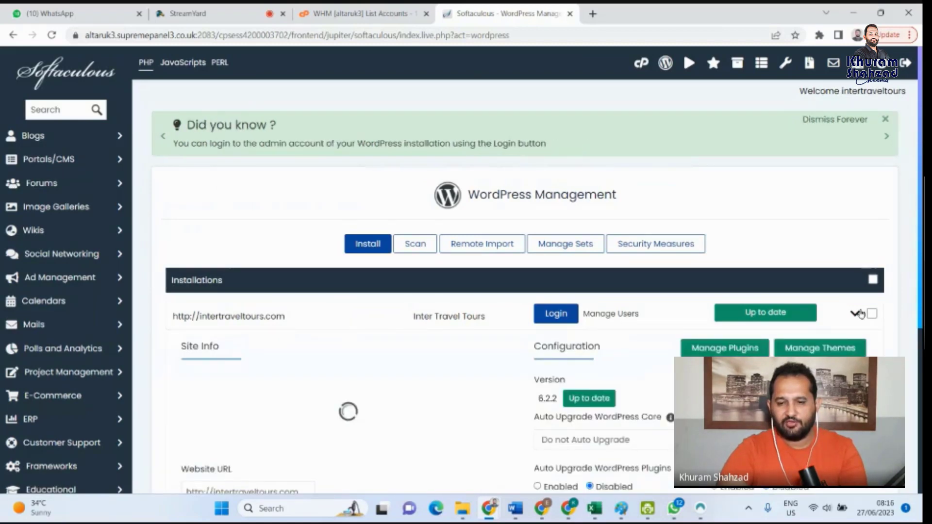
{"action": "scroll", "coordinate": [528, 263], "scroll_direction": "down", "scroll_amount": 5}
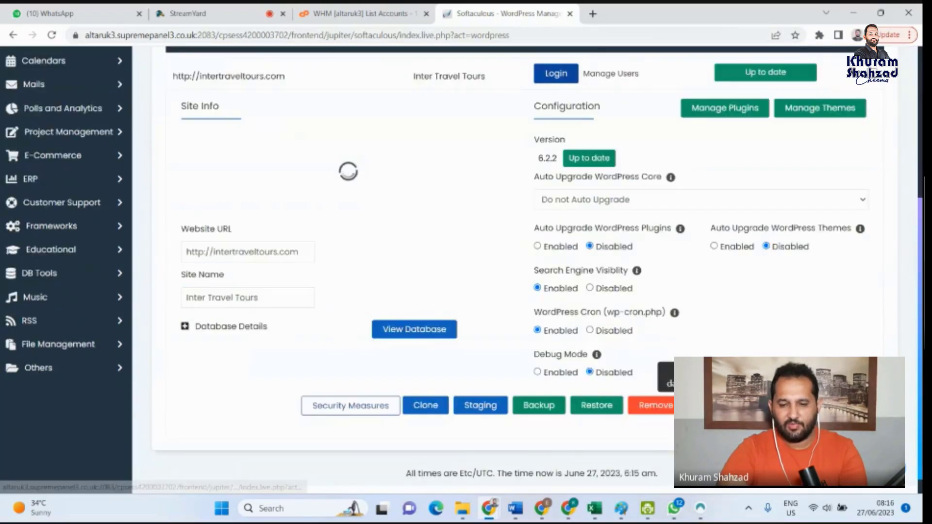
{"action": "scroll", "coordinate": [794, 302], "scroll_direction": "down", "scroll_amount": 2}
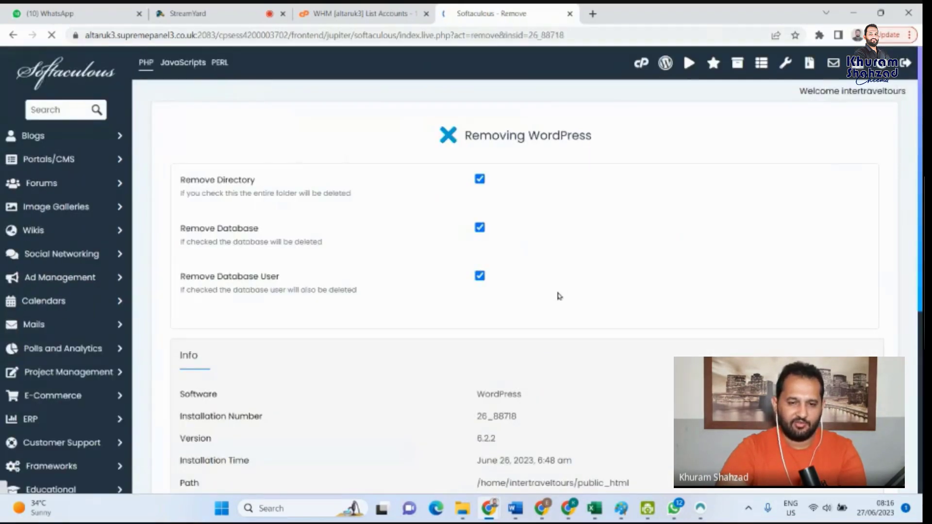
{"action": "scroll", "coordinate": [519, 278], "scroll_direction": "down", "scroll_amount": 5}
{"action": "left_click", "coordinate": [510, 339]}
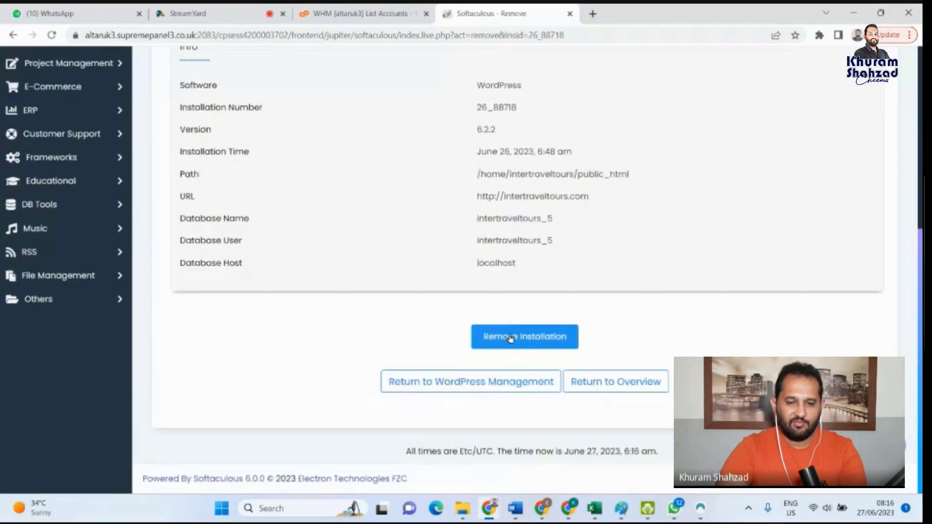
{"action": "left_click", "coordinate": [510, 338]}
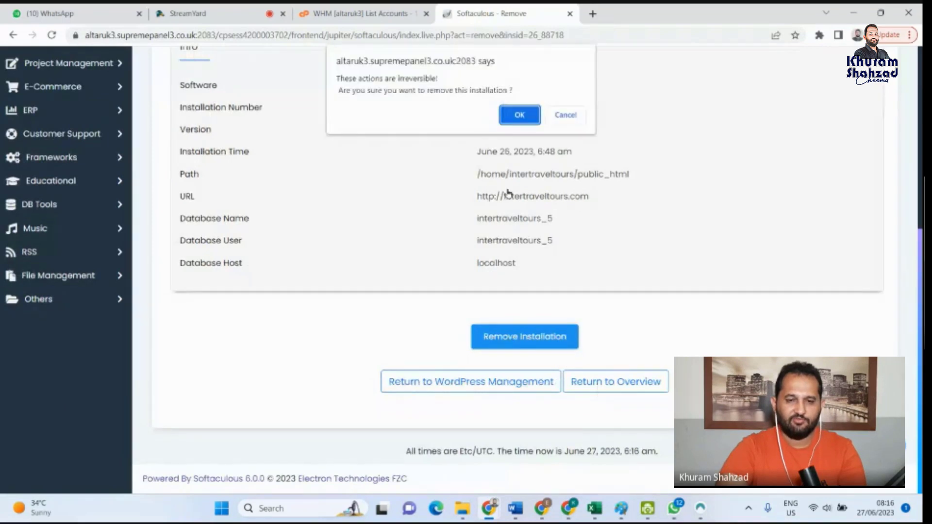
{"action": "key", "text": "Return"}
{"action": "scroll", "coordinate": [512, 291], "scroll_direction": "up", "scroll_amount": 4}
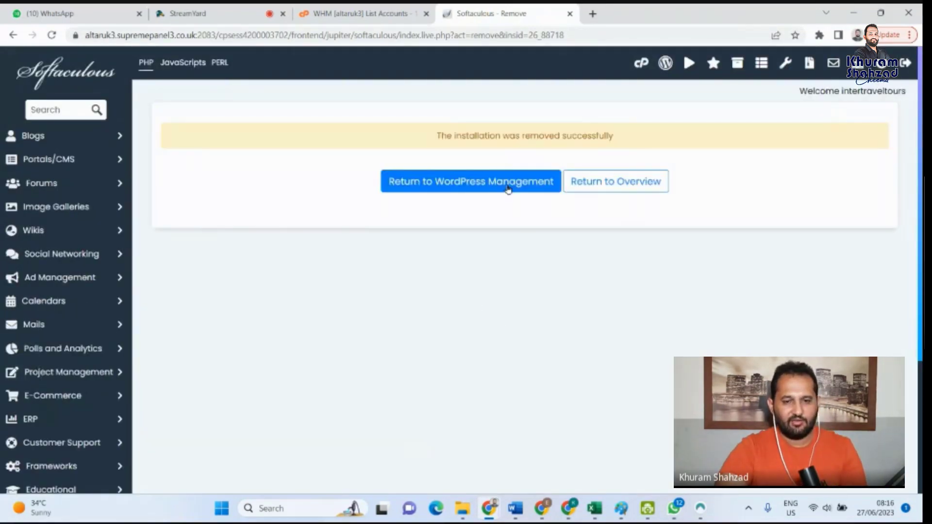
{"action": "left_click", "coordinate": [508, 190]}
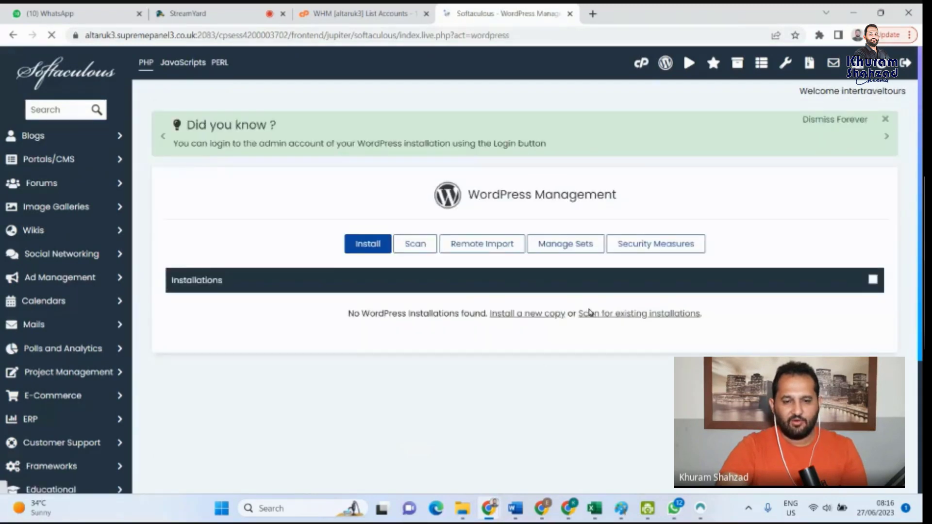
{"action": "scroll", "coordinate": [550, 377], "scroll_direction": "down", "scroll_amount": 4}
{"action": "scroll", "coordinate": [689, 272], "scroll_direction": "up", "scroll_amount": 4}
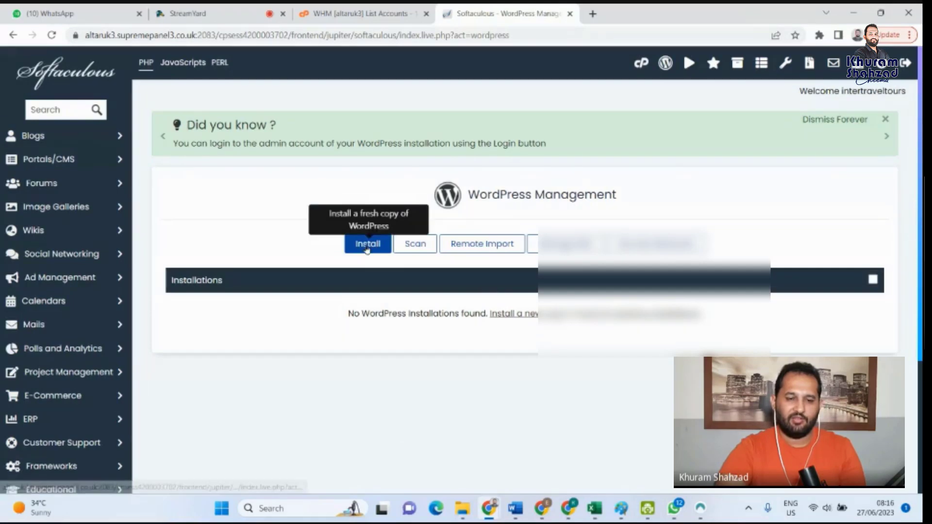
{"action": "left_click", "coordinate": [367, 248]}
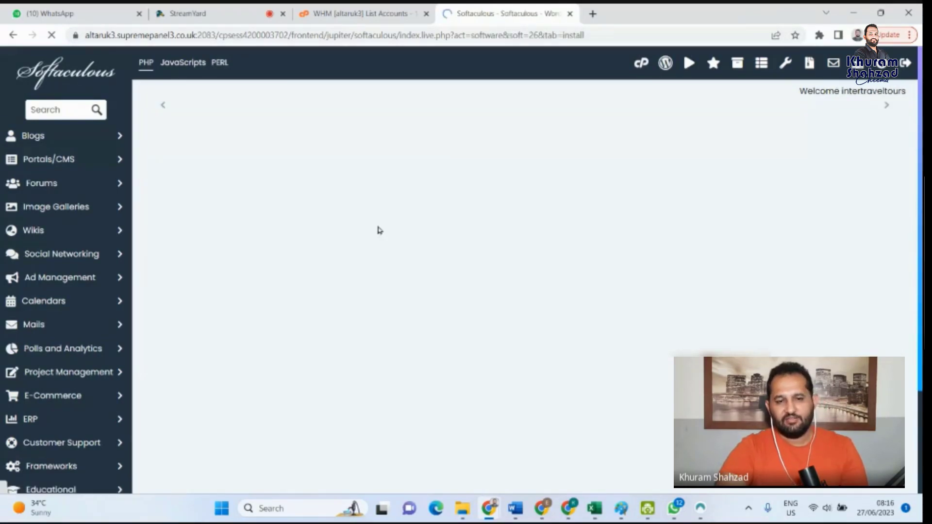
{"action": "scroll", "coordinate": [293, 310], "scroll_direction": "down", "scroll_amount": 1}
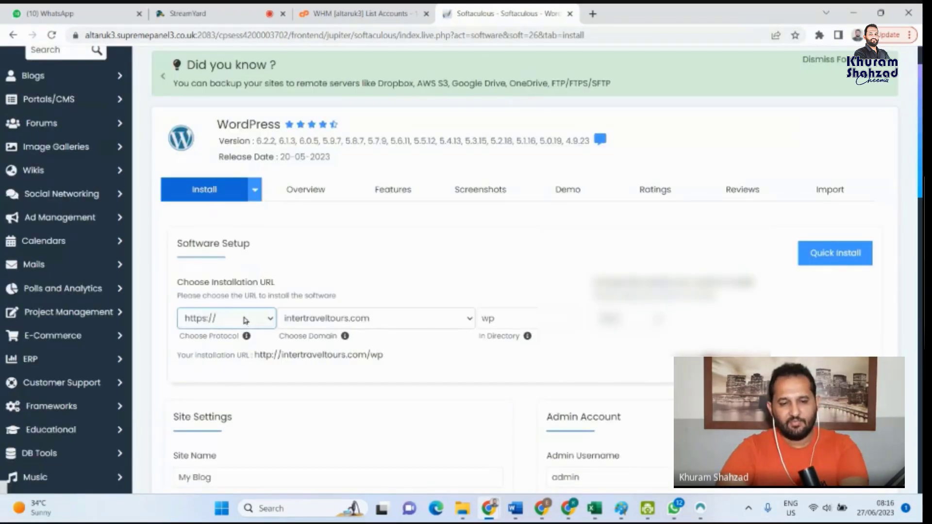
{"action": "left_click", "coordinate": [507, 316]}
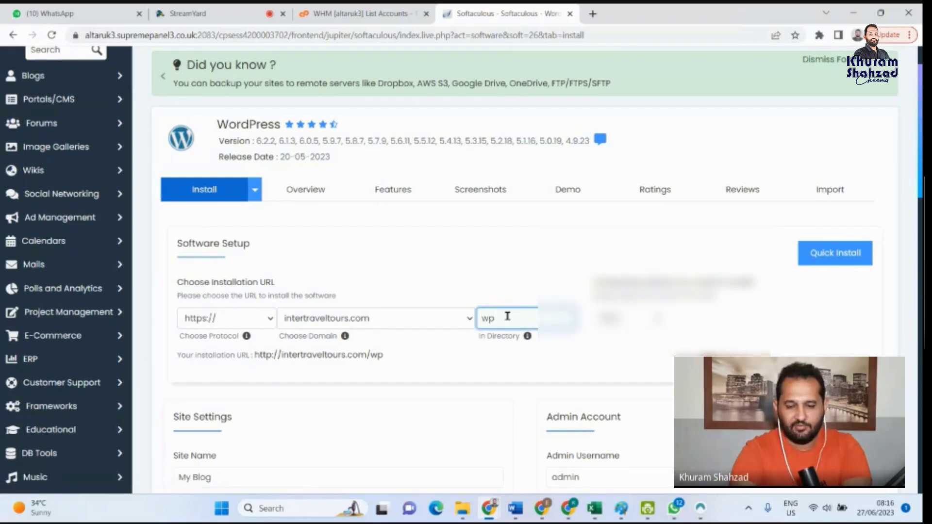
{"action": "key", "text": "BackSpace"}
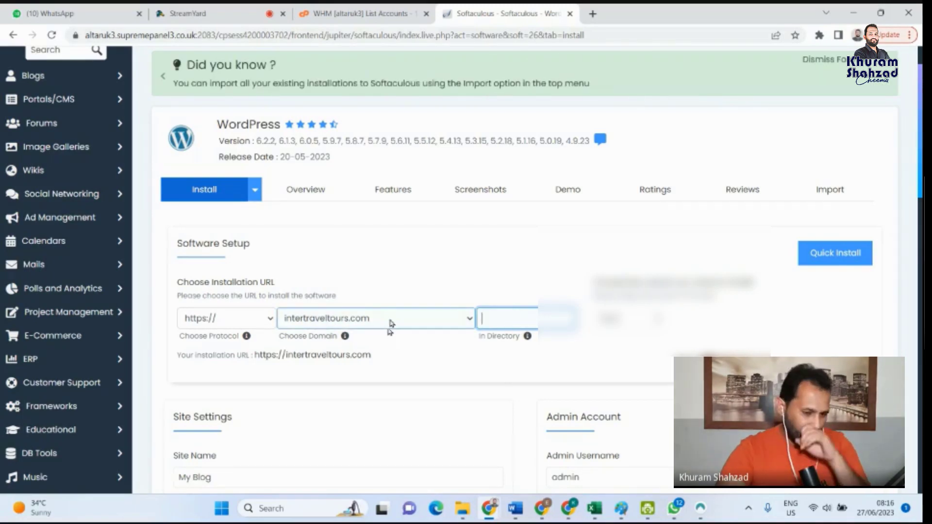
- Point out the installation URL and the default site name and site description in the site settings
{"action": "scroll", "coordinate": [335, 323], "scroll_direction": "down", "scroll_amount": 2}
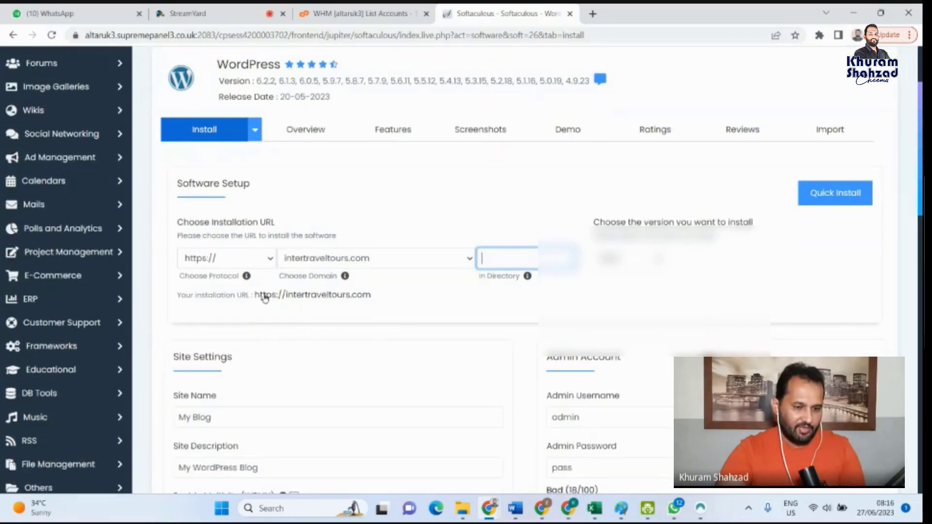
{"action": "scroll", "coordinate": [435, 319], "scroll_direction": "down", "scroll_amount": 4}
{"action": "left_click_drag", "start_coordinate": [276, 300], "coordinate": [167, 294]}
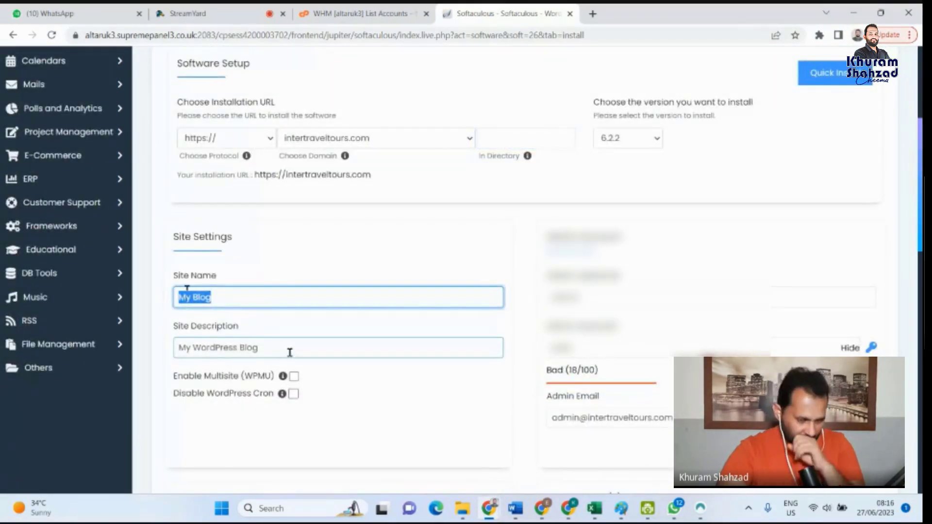
{"action": "left_click_drag", "start_coordinate": [289, 351], "coordinate": [147, 350]}
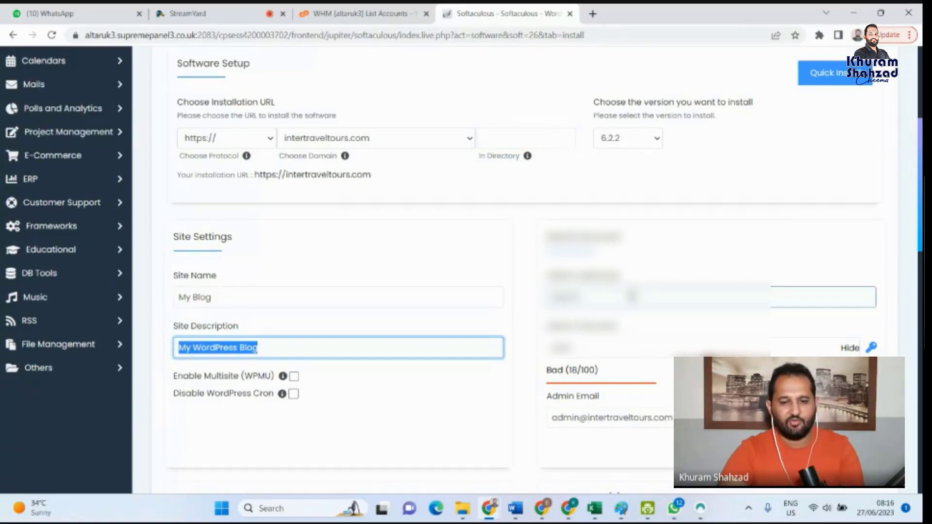
- Hide the admin password and start entering a new one in the admin password field
{"action": "left_click", "coordinate": [859, 353]}
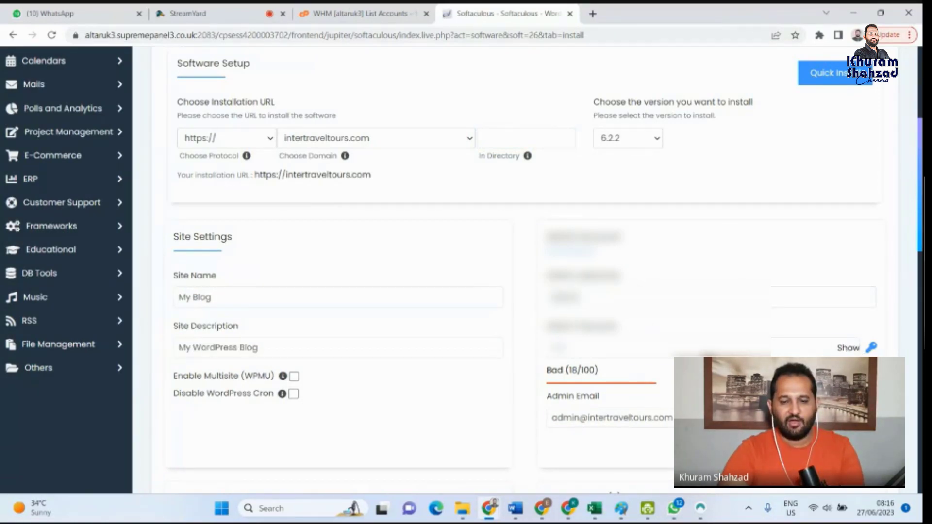
{"action": "left_click", "coordinate": [674, 345]}
{"action": "key", "text": "ctrl+a"}
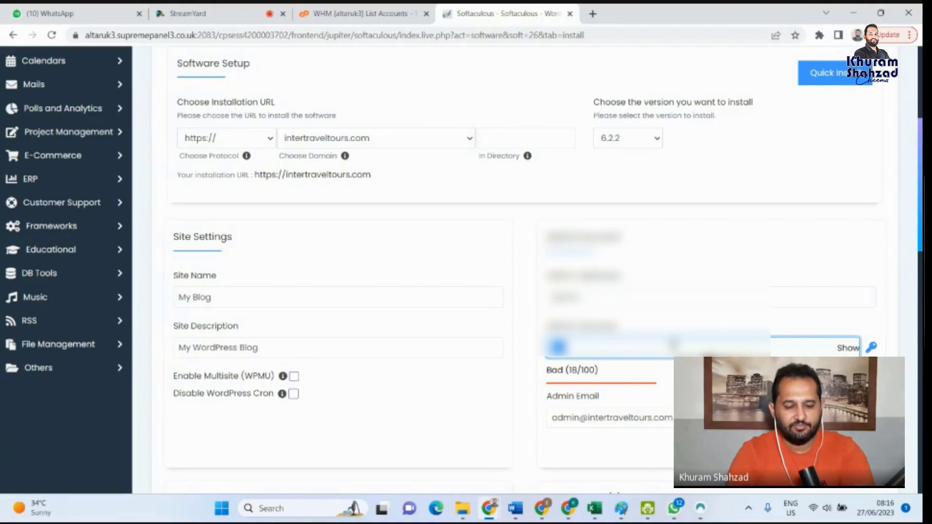
{"action": "type", "text": "•"}
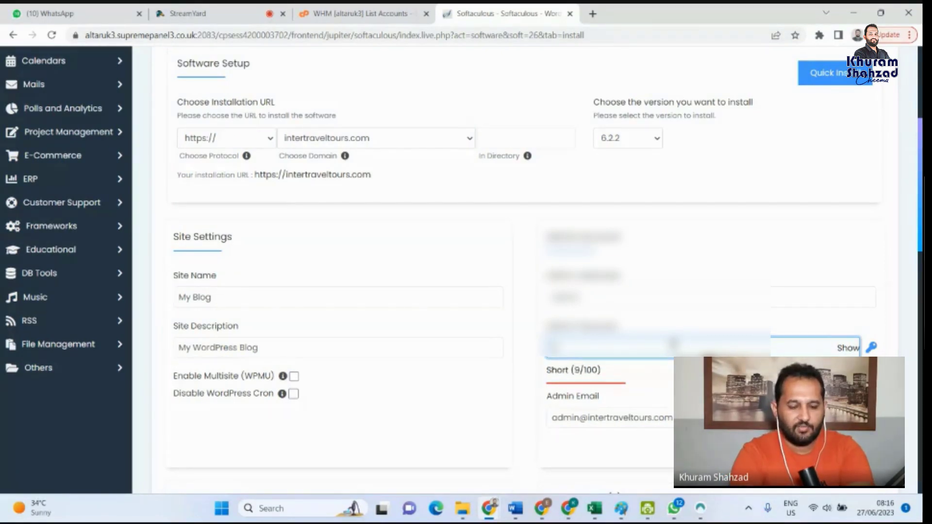
- Append 123 to the default admin username of the new WordPress site
{"action": "left_click", "coordinate": [631, 297]}
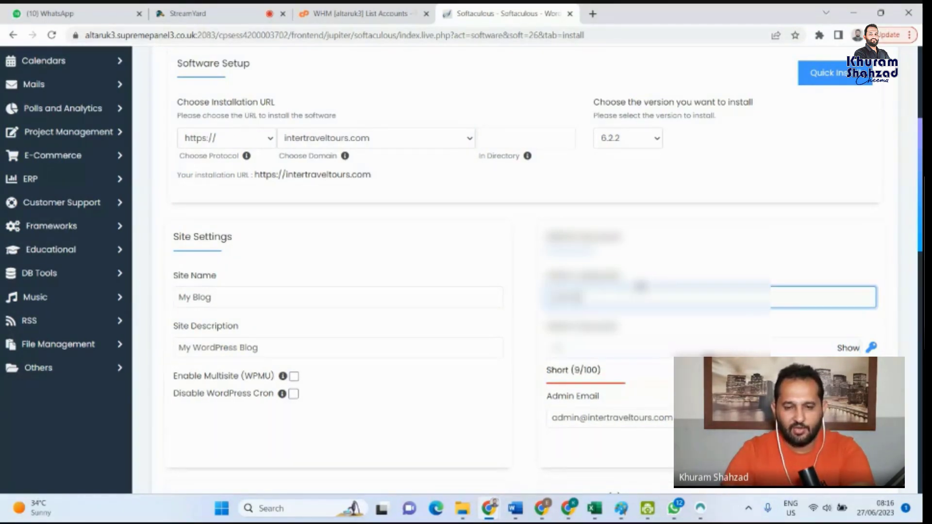
{"action": "key", "text": "ctrl+a"}
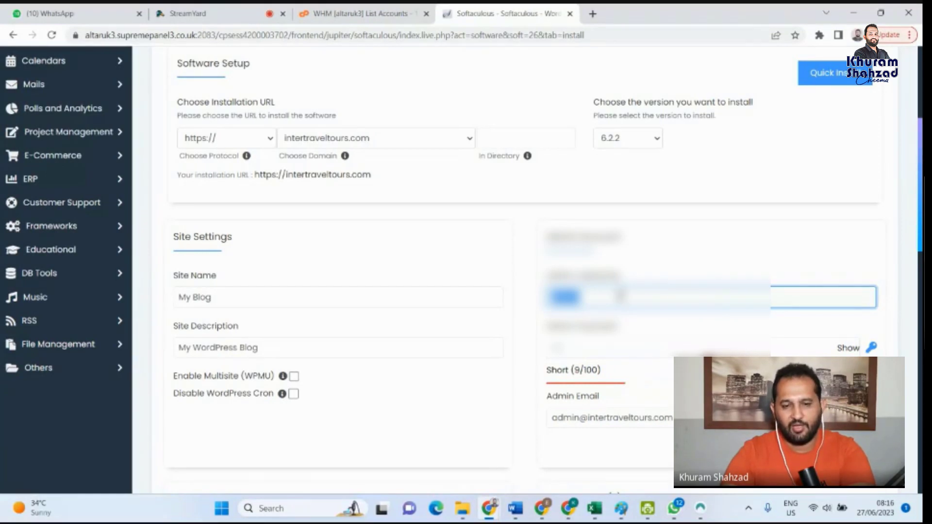
{"action": "left_click", "coordinate": [621, 296]}
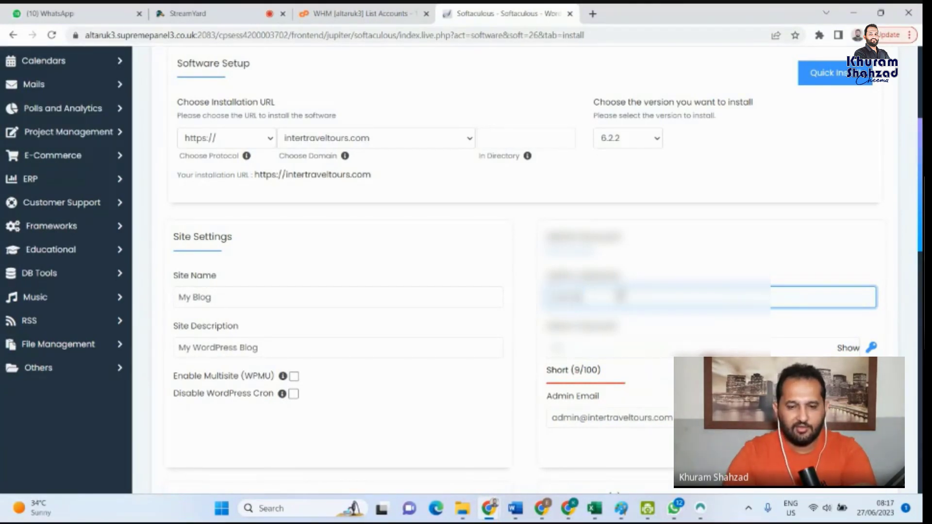
{"action": "type", "text": "123"}
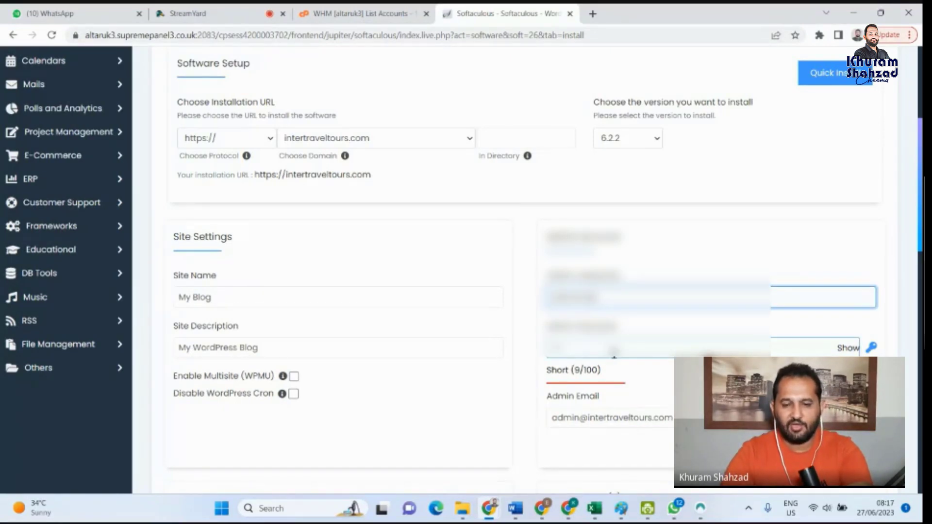
- Clear the admin password field and enter a new, stronger admin password
{"action": "left_click", "coordinate": [612, 348]}
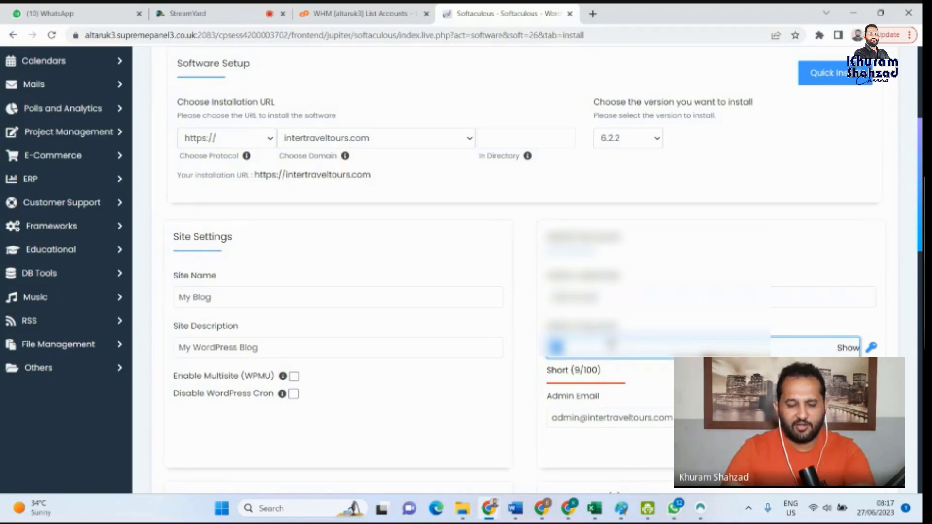
{"action": "key", "text": "ctrl+a"}
{"action": "key", "text": "BackSpace"}
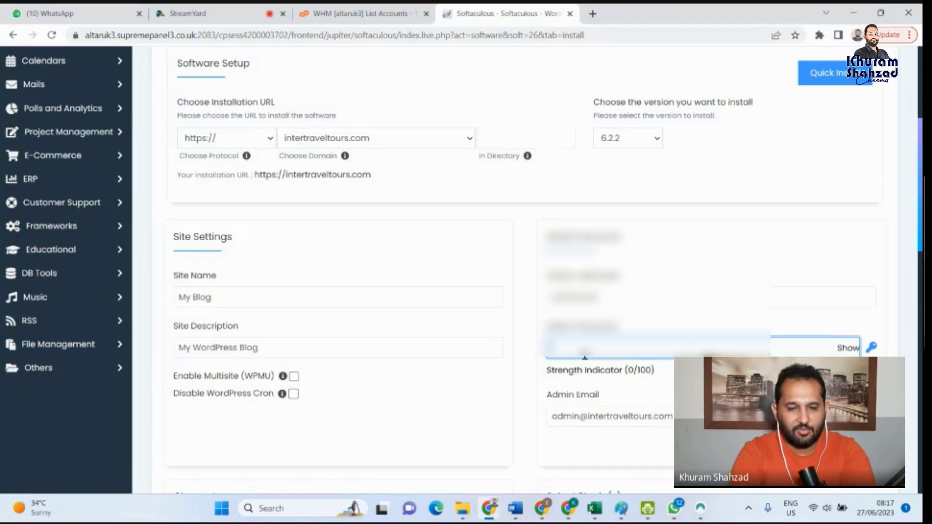
{"action": "type", "text": "••"}
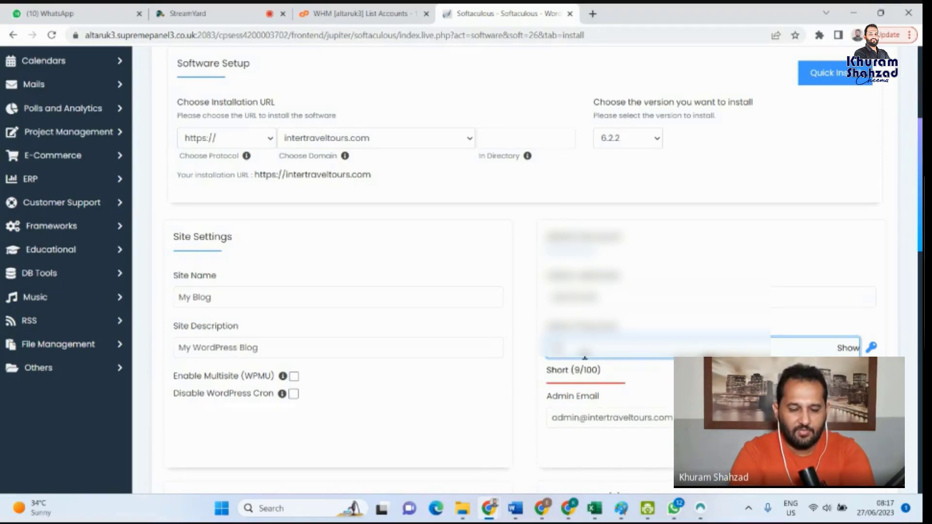
{"action": "type", "text": "••••"}
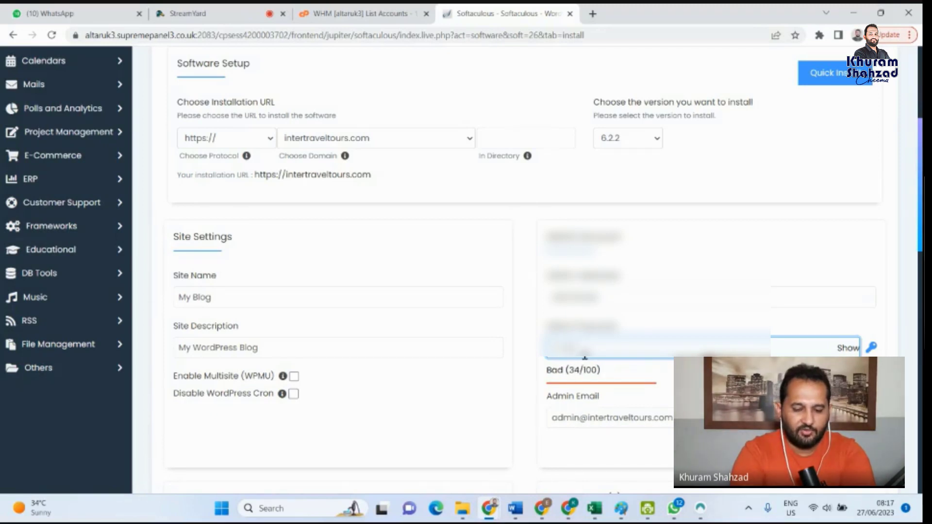
{"action": "type", "text": "••"}
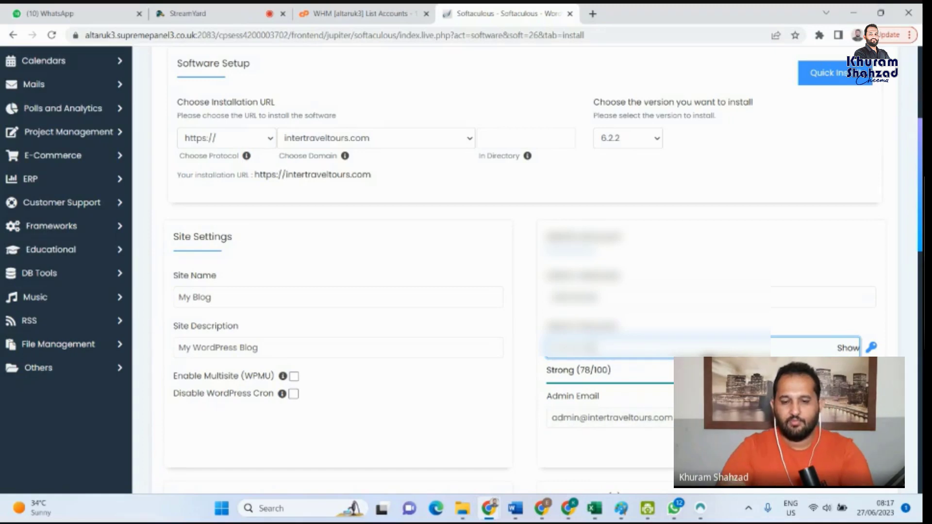
- Expand the Advanced Options of the WordPress installation form, leaving the language and plugin selections at their defaults
{"action": "scroll", "coordinate": [604, 418], "scroll_direction": "down", "scroll_amount": 1}
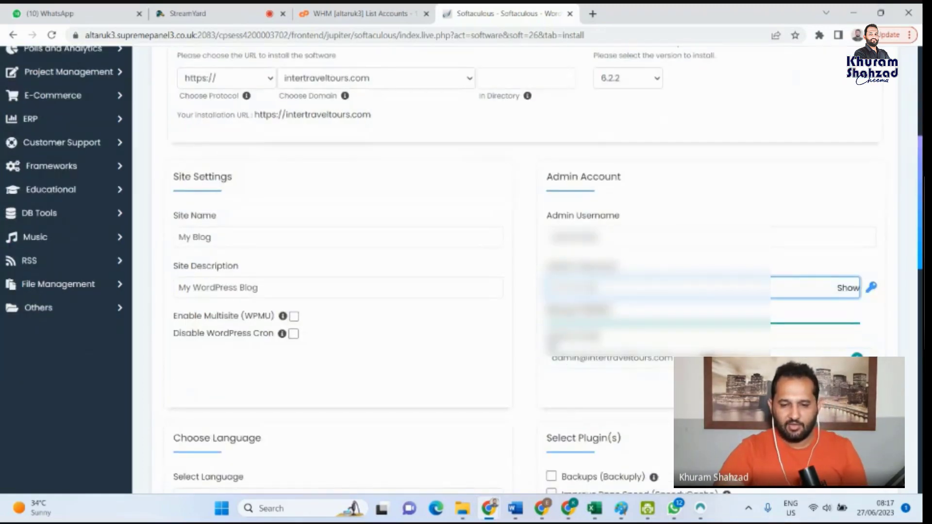
{"action": "scroll", "coordinate": [527, 270], "scroll_direction": "down", "scroll_amount": 1}
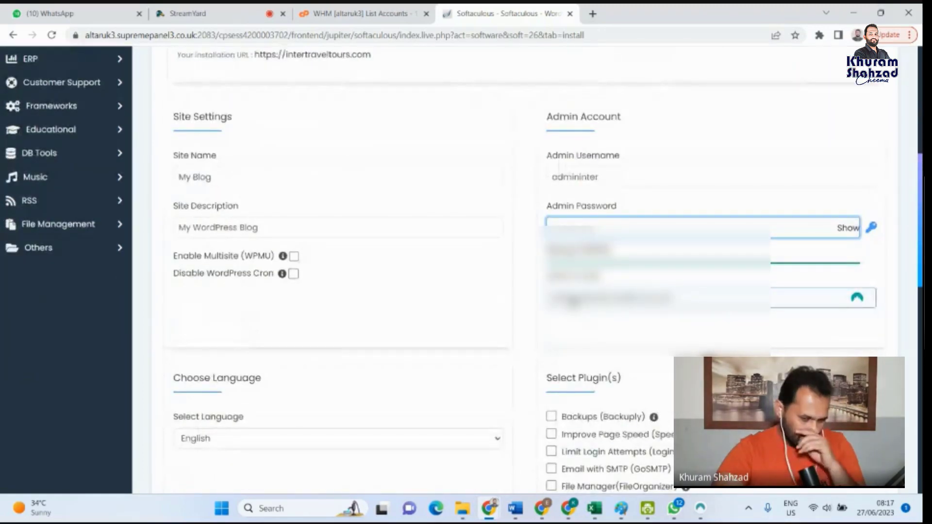
{"action": "scroll", "coordinate": [528, 270], "scroll_direction": "down", "scroll_amount": 2}
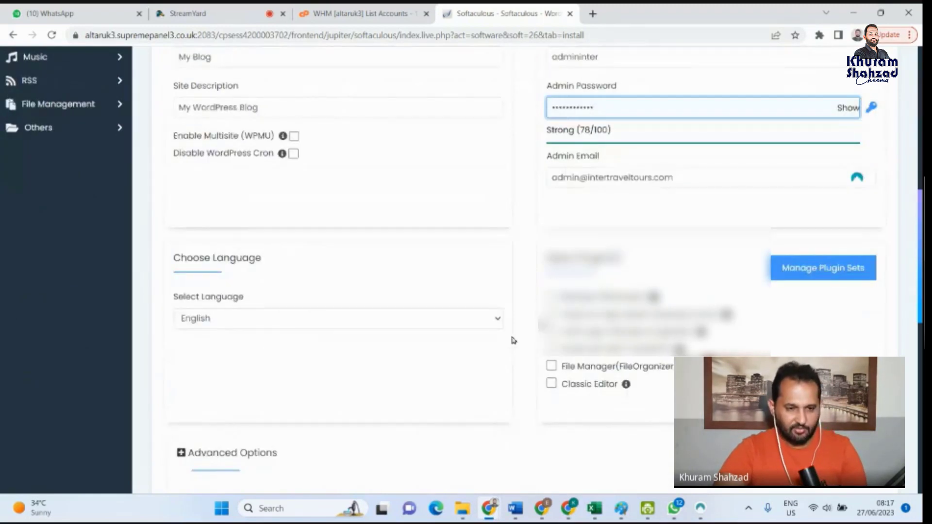
{"action": "scroll", "coordinate": [444, 315], "scroll_direction": "down", "scroll_amount": 2}
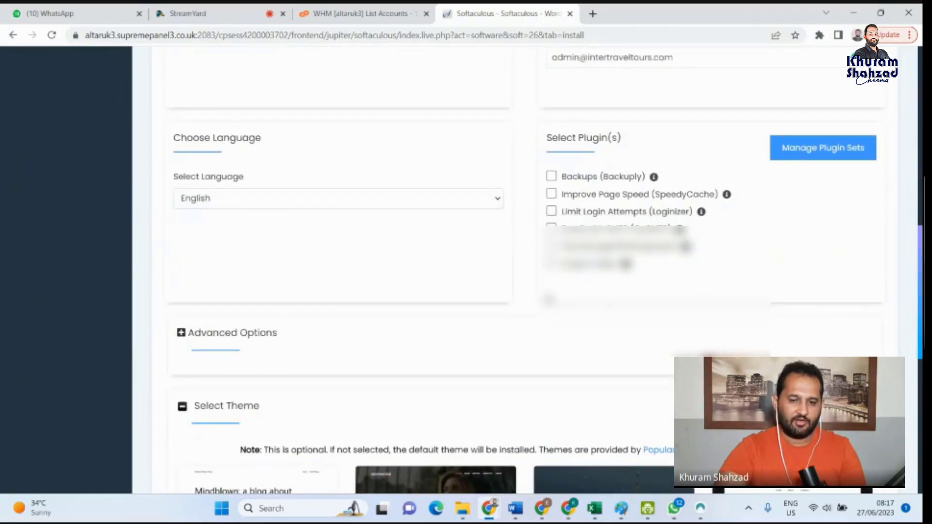
{"action": "scroll", "coordinate": [431, 246], "scroll_direction": "down", "scroll_amount": 1}
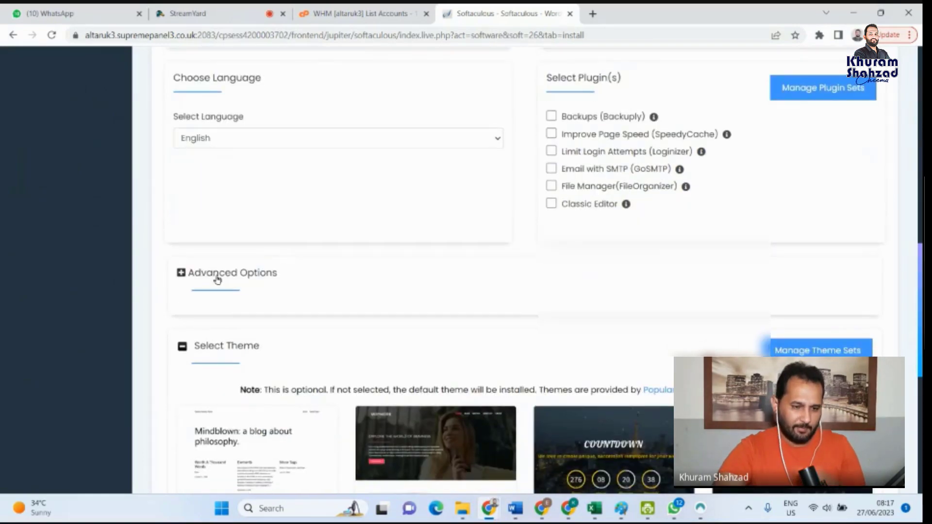
{"action": "left_click", "coordinate": [223, 278]}
{"action": "scroll", "coordinate": [289, 297], "scroll_direction": "down", "scroll_amount": 1}
{"action": "scroll", "coordinate": [311, 315], "scroll_direction": "down", "scroll_amount": 4}
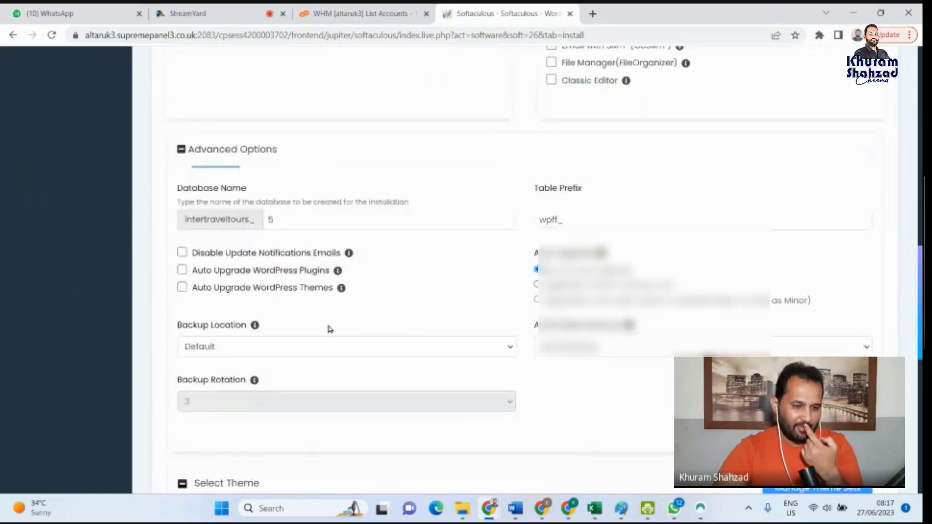
- Keep the default backup location, set automated backups to Once a day and set the backup rotation to 1
{"action": "left_click", "coordinate": [421, 231]}
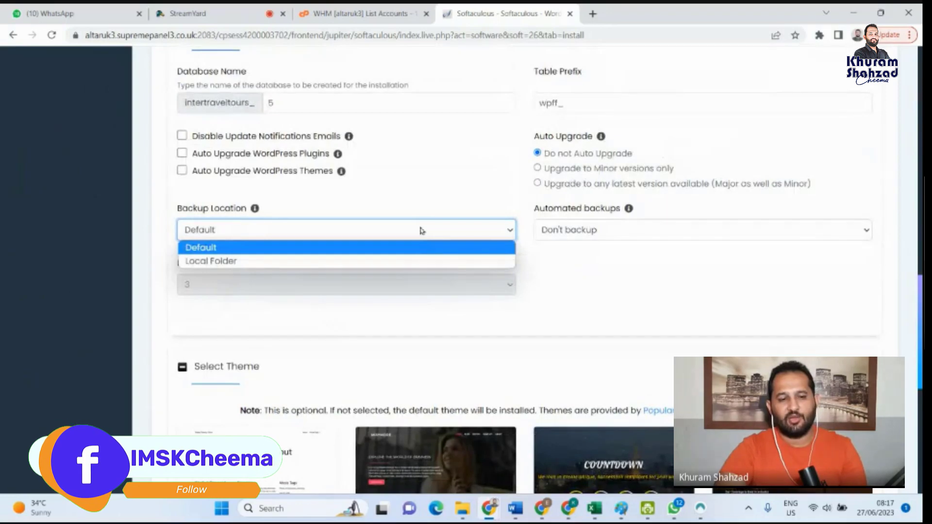
{"action": "left_click", "coordinate": [421, 233]}
{"action": "left_click", "coordinate": [596, 232]}
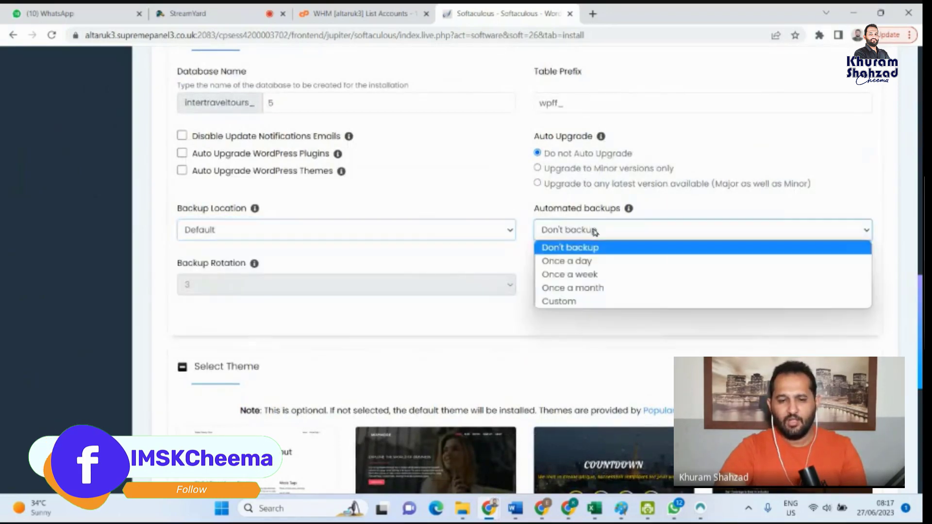
{"action": "left_click", "coordinate": [589, 262]}
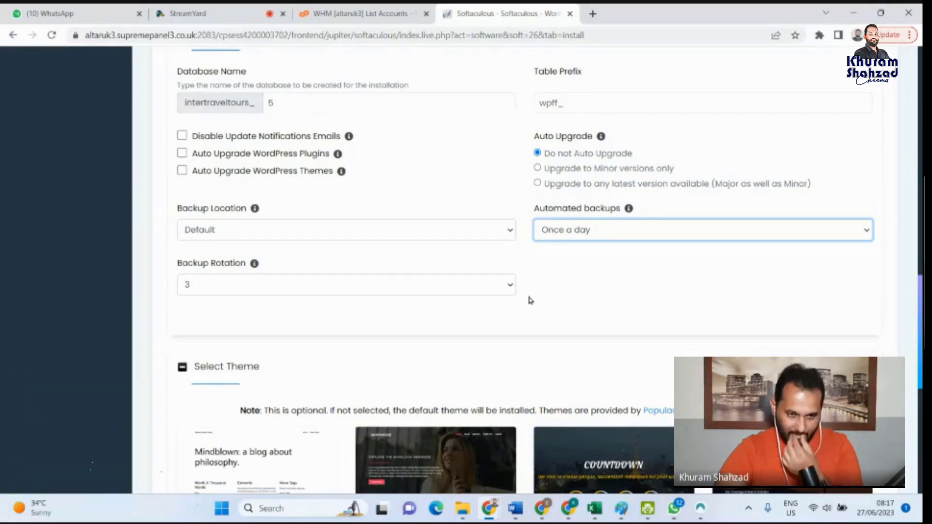
{"action": "left_click", "coordinate": [496, 290]}
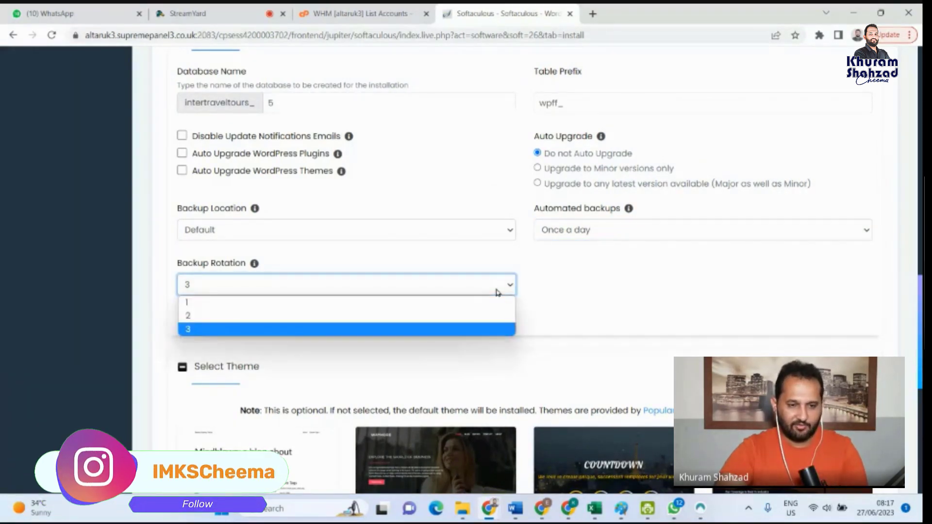
{"action": "left_click", "coordinate": [454, 303]}
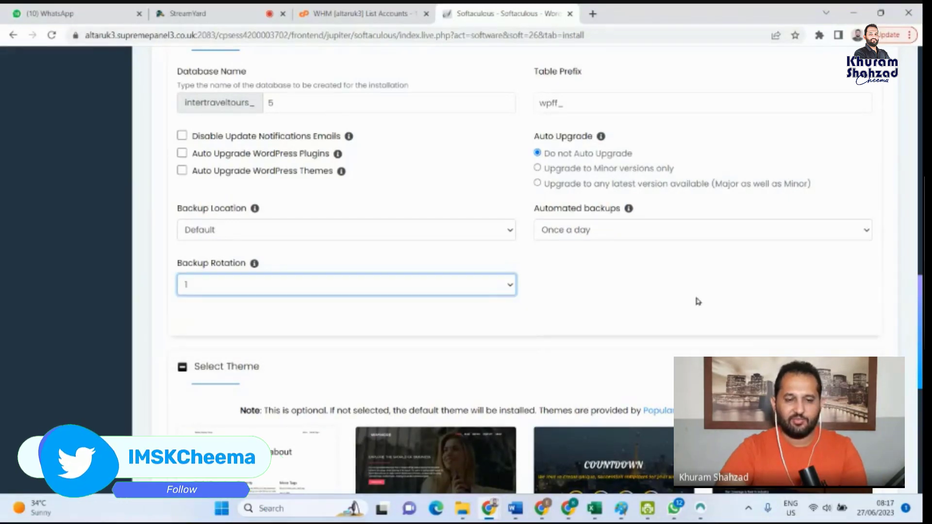
- Run the WordPress installation without selecting any of the optional themes
{"action": "scroll", "coordinate": [671, 289], "scroll_direction": "down", "scroll_amount": 5}
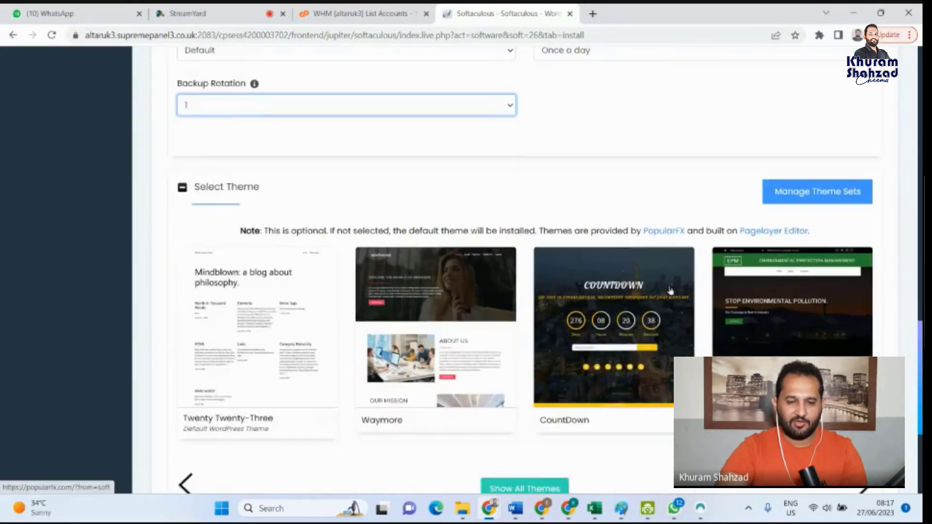
{"action": "scroll", "coordinate": [678, 292], "scroll_direction": "up", "scroll_amount": 3}
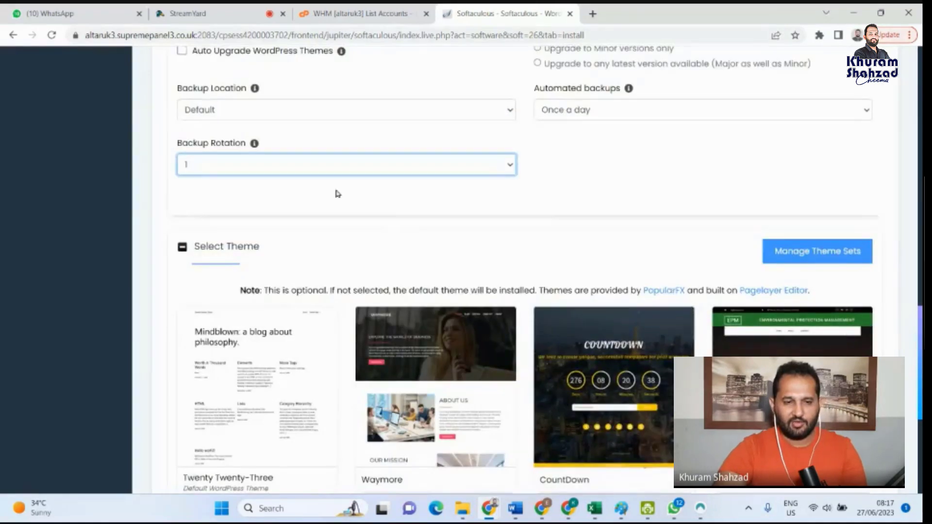
{"action": "scroll", "coordinate": [567, 394], "scroll_direction": "down", "scroll_amount": 4}
{"action": "left_click", "coordinate": [522, 440]}
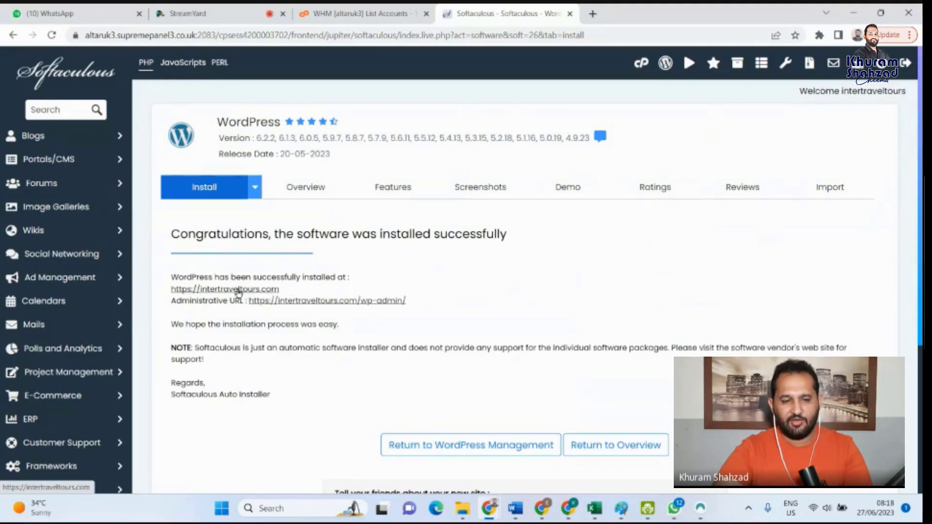
{"action": "left_click", "coordinate": [238, 290]}
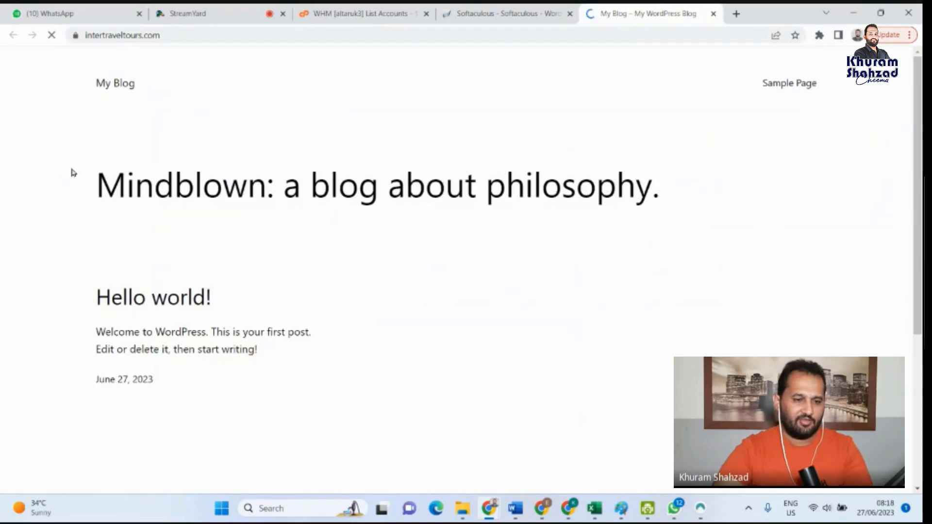
{"action": "scroll", "coordinate": [152, 375], "scroll_direction": "down", "scroll_amount": 5}
{"action": "scroll", "coordinate": [168, 364], "scroll_direction": "up", "scroll_amount": 5}
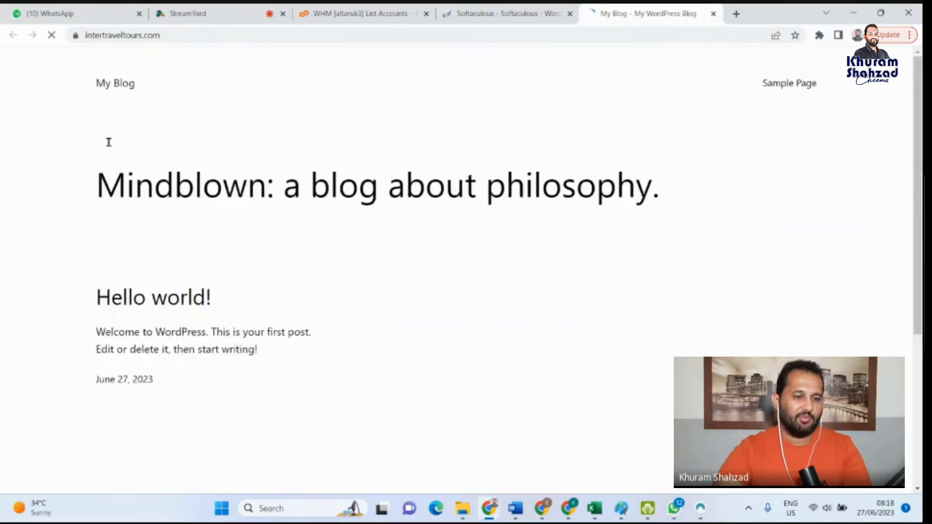
{"action": "left_click_drag", "start_coordinate": [112, 97], "coordinate": [315, 422]}
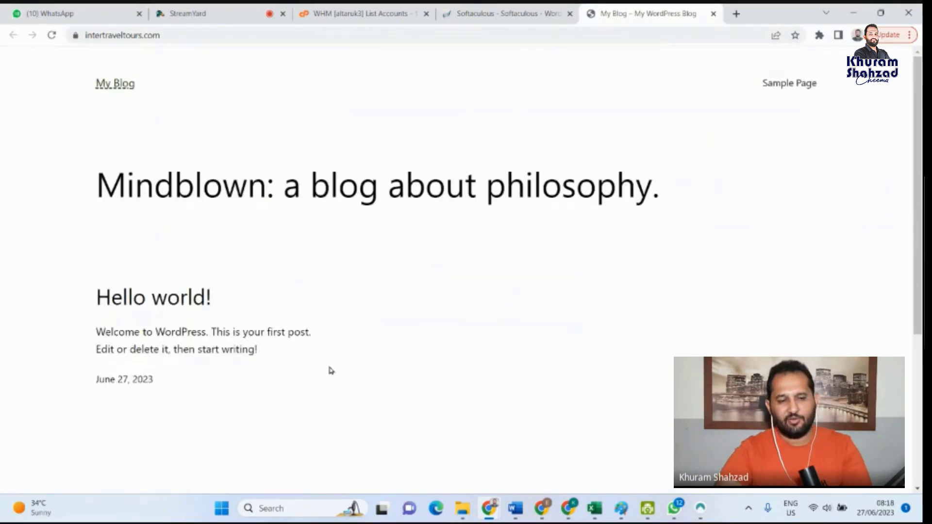
{"action": "scroll", "coordinate": [329, 370], "scroll_direction": "down", "scroll_amount": 5}
{"action": "scroll", "coordinate": [327, 374], "scroll_direction": "up", "scroll_amount": 5}
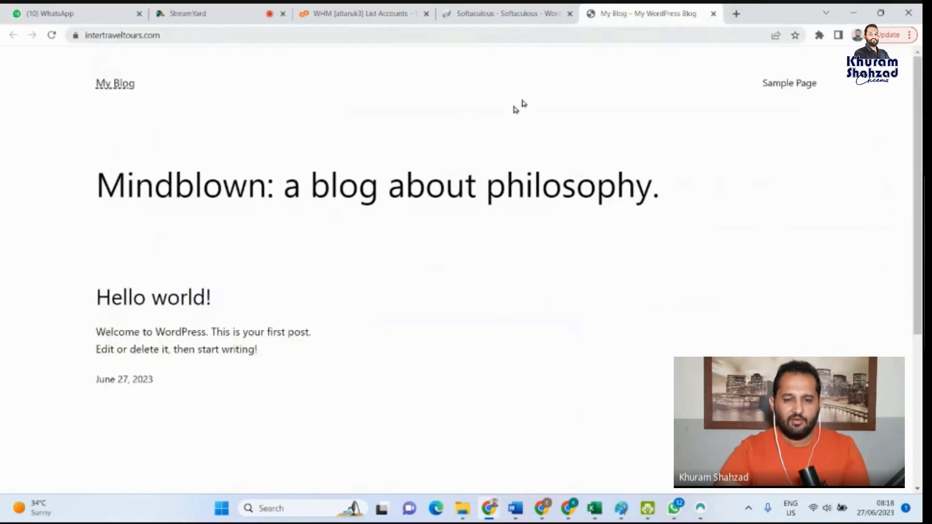
{"action": "scroll", "coordinate": [371, 266], "scroll_direction": "down", "scroll_amount": 5}
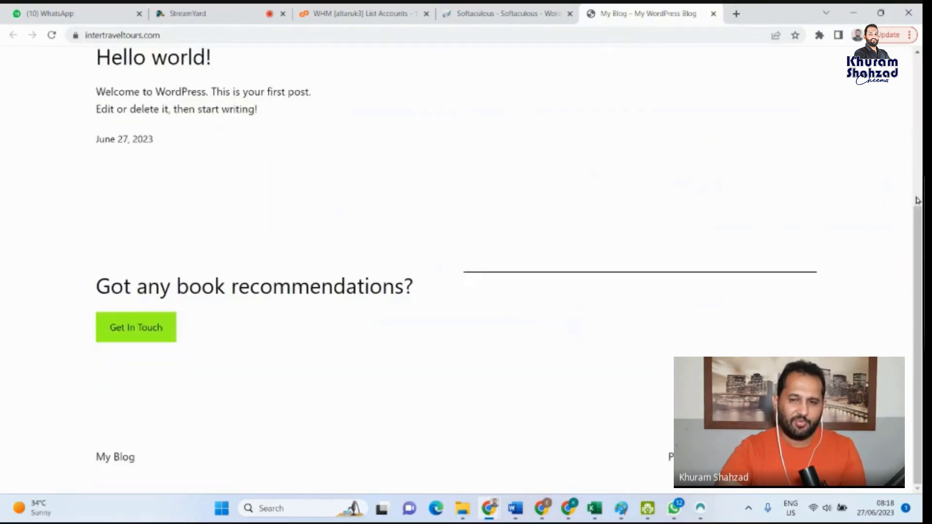
{"action": "scroll", "coordinate": [822, 158], "scroll_direction": "up", "scroll_amount": 5}
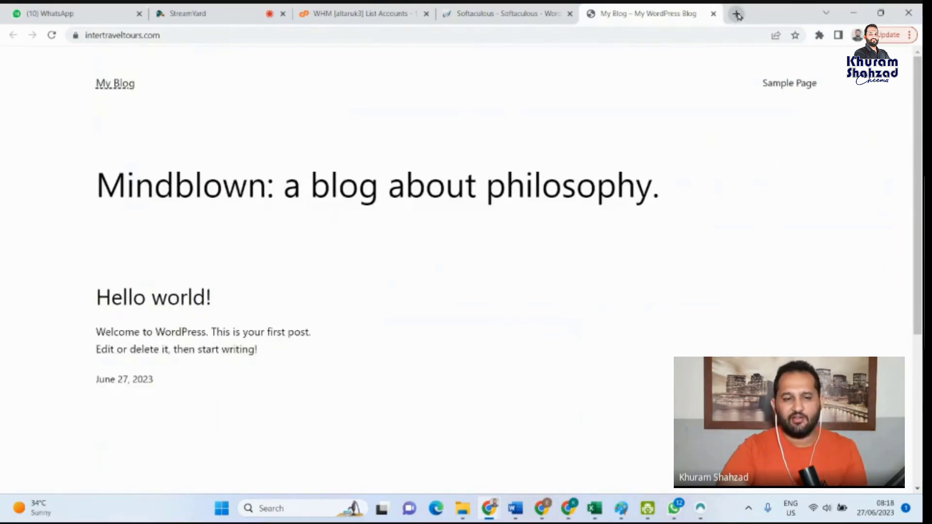
{"action": "left_click", "coordinate": [737, 15]}
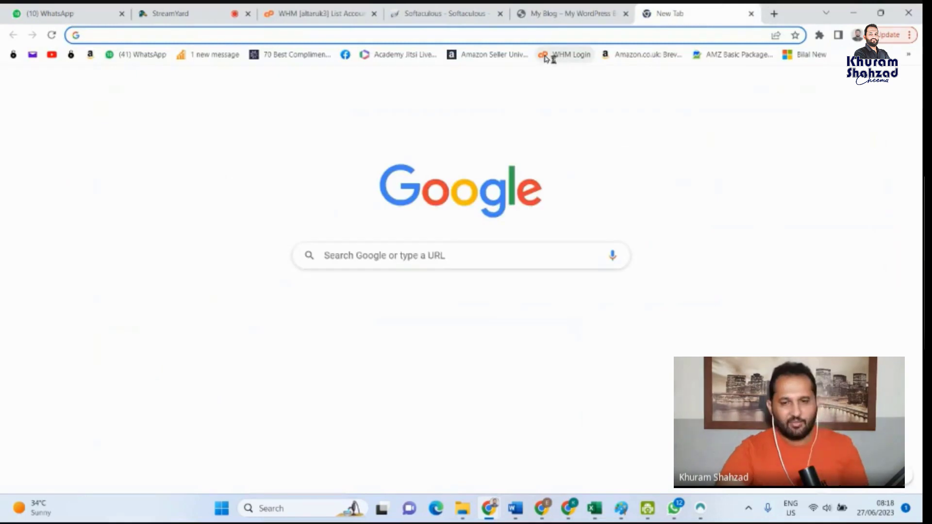
{"action": "left_click", "coordinate": [517, 12]}
{"action": "left_click", "coordinate": [439, 11]}
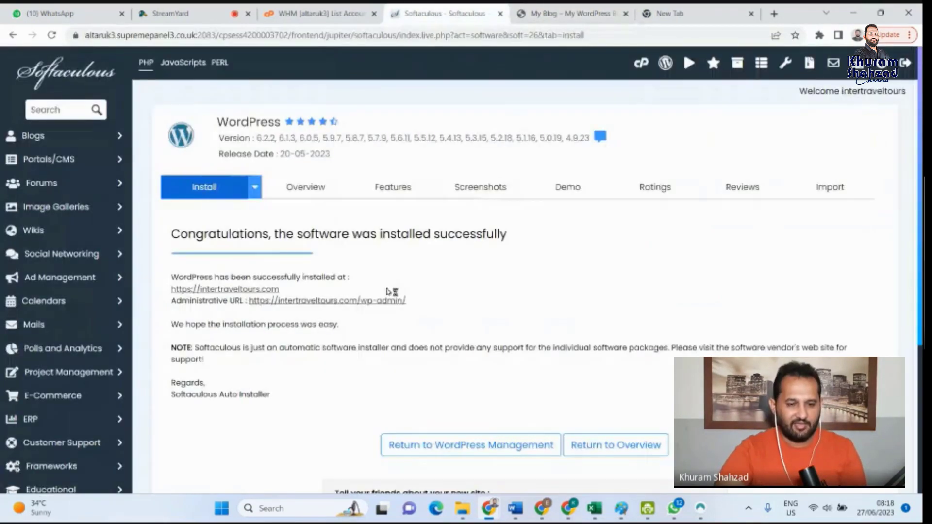
{"action": "left_click_drag", "start_coordinate": [406, 301], "coordinate": [252, 301]}
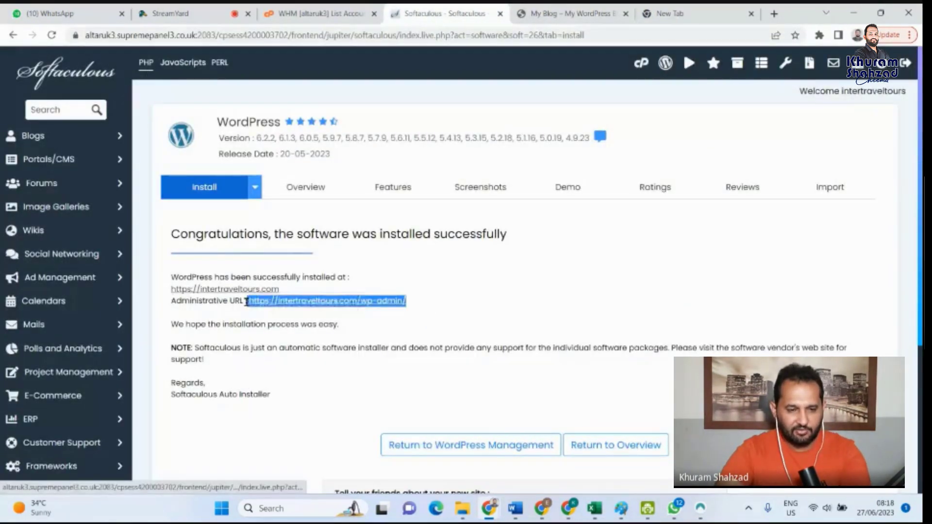
{"action": "left_click", "coordinate": [711, 20]}
{"action": "left_click", "coordinate": [612, 30]}
{"action": "type", "text": "https://intertraveltours.com/wp-admin/"}
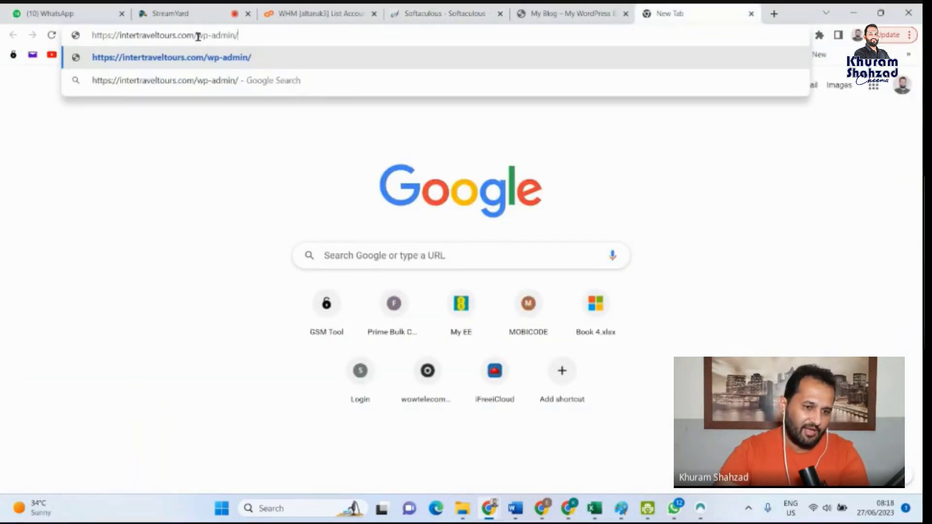
{"action": "left_click_drag", "start_coordinate": [198, 36], "coordinate": [235, 36]}
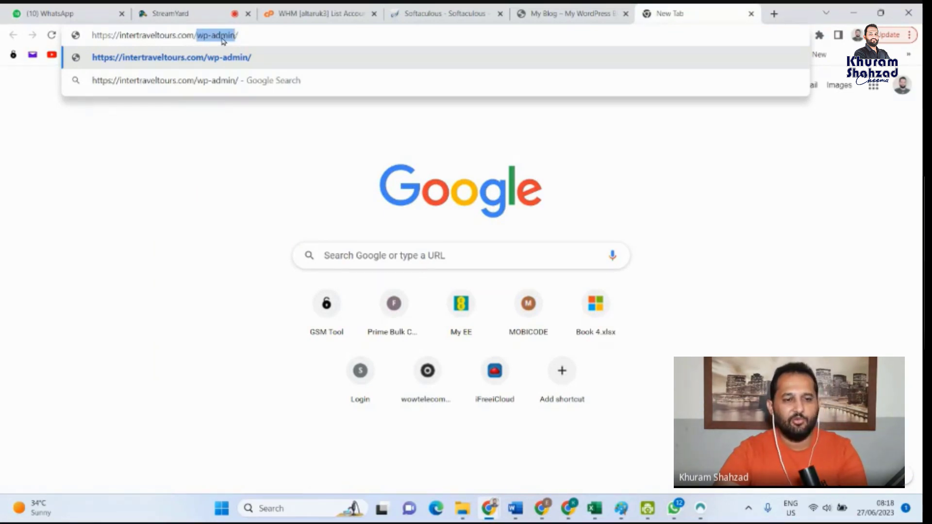
{"action": "left_click", "coordinate": [249, 35]}
{"action": "key", "text": "Return"}
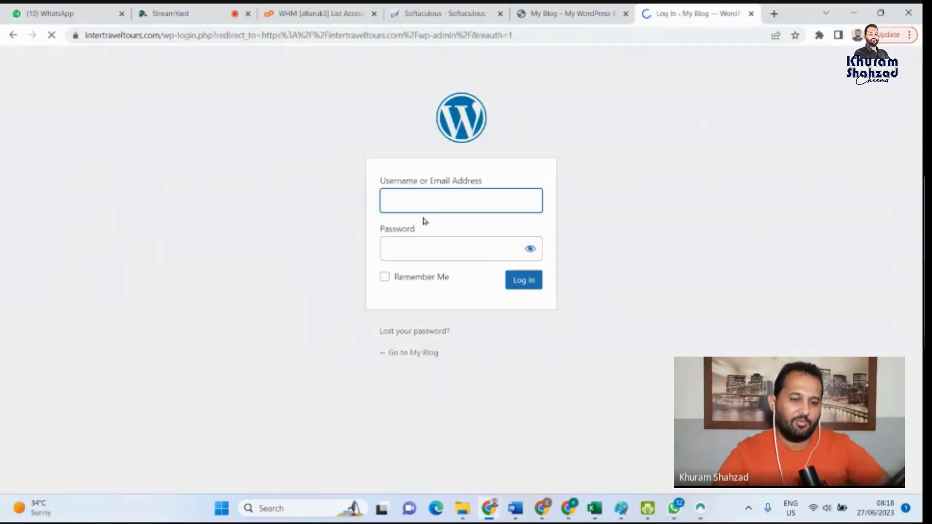
- Leave the WordPress login form empty, return to the Softaculous installation page and open its WordPress Management page
{"action": "left_click", "coordinate": [402, 248]}
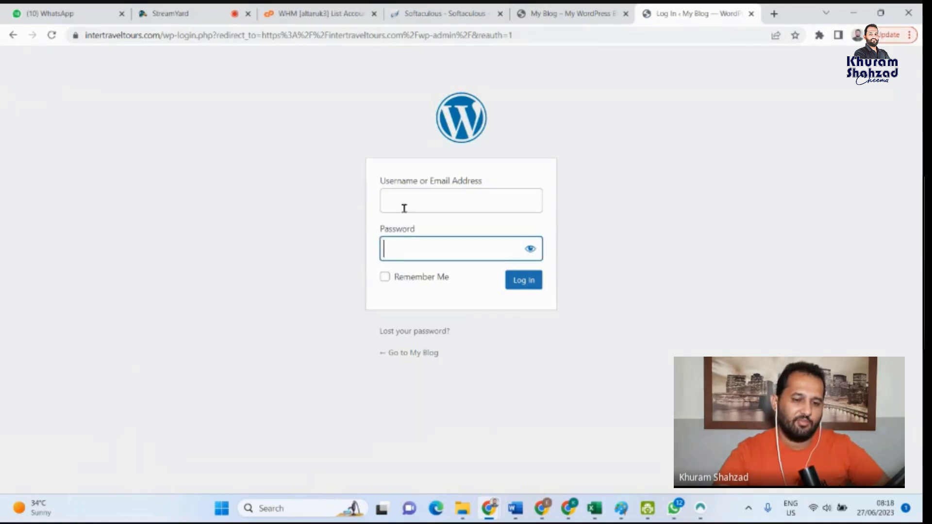
{"action": "left_click", "coordinate": [404, 205]}
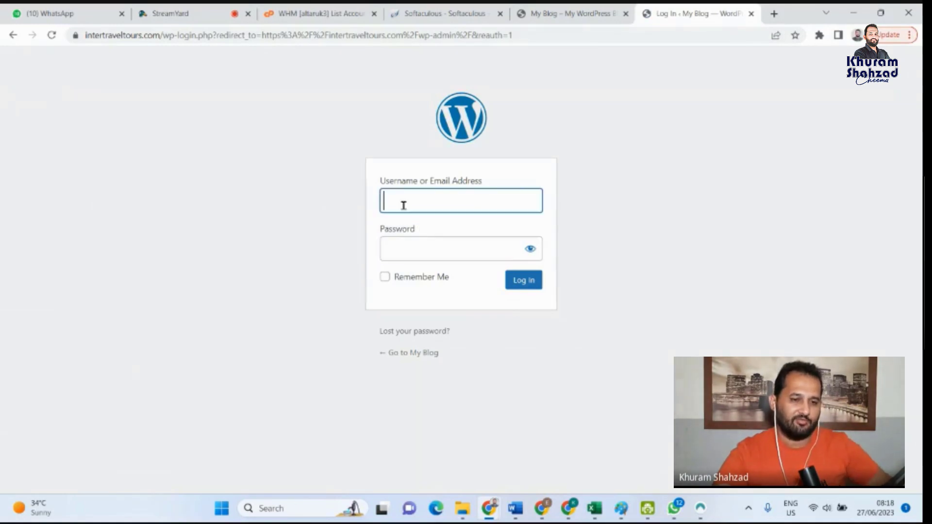
{"action": "left_click", "coordinate": [562, 8]}
{"action": "left_click", "coordinate": [458, 8]}
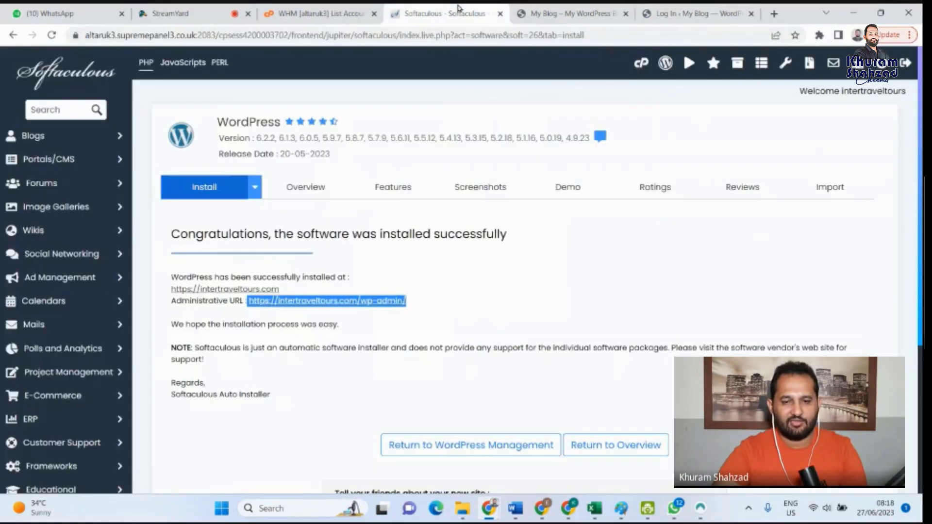
{"action": "scroll", "coordinate": [566, 406], "scroll_direction": "down", "scroll_amount": 5}
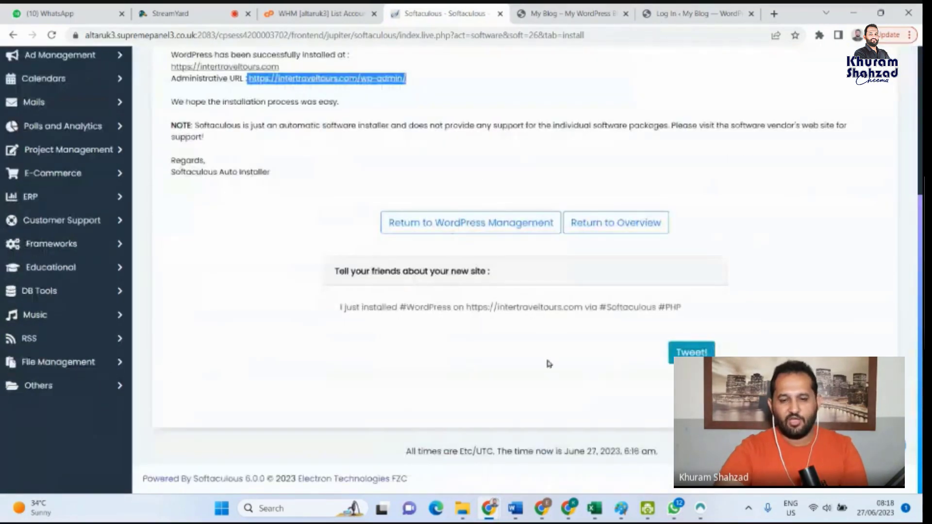
{"action": "scroll", "coordinate": [525, 338], "scroll_direction": "up", "scroll_amount": 5}
{"action": "left_click", "coordinate": [666, 63]}
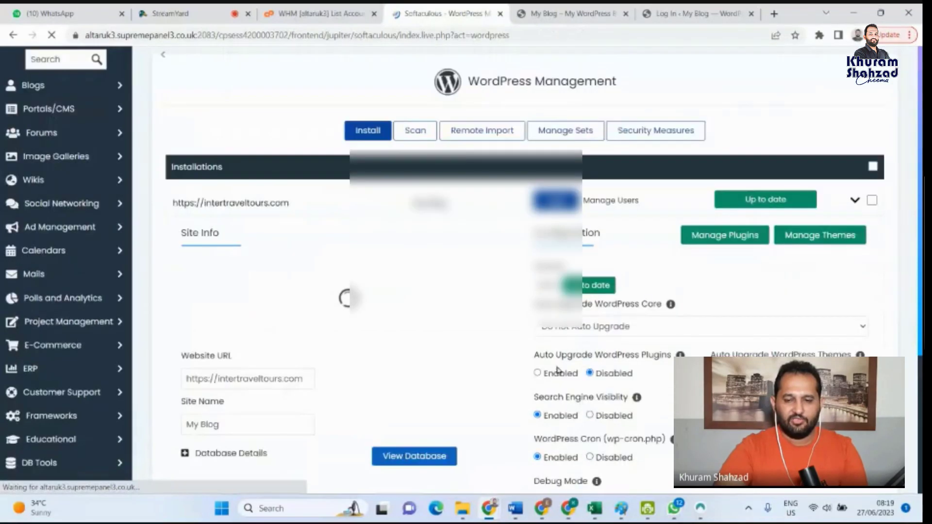
- Log in to the intertraveltours.com WordPress admin directly from its entry in the Softaculous installations list
{"action": "scroll", "coordinate": [556, 374], "scroll_direction": "down", "scroll_amount": 3}
{"action": "scroll", "coordinate": [583, 210], "scroll_direction": "up", "scroll_amount": 3}
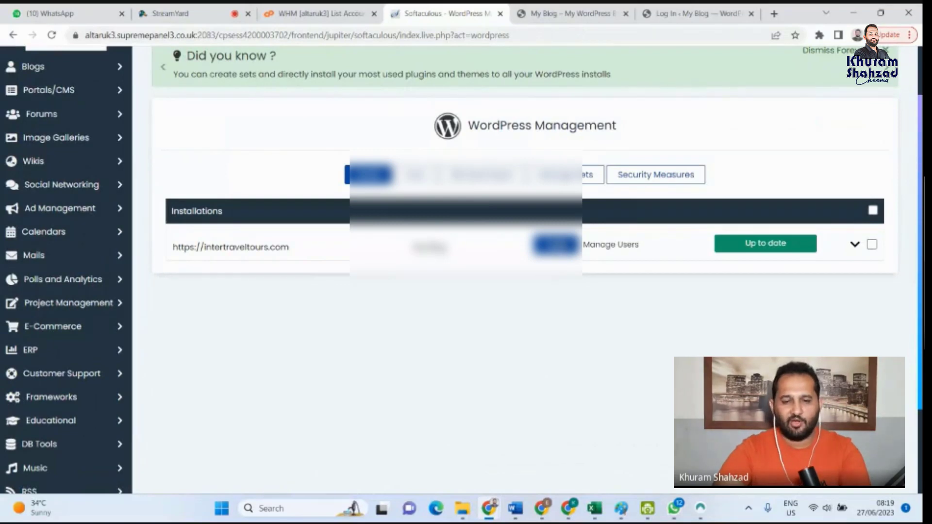
{"action": "left_click", "coordinate": [555, 250]}
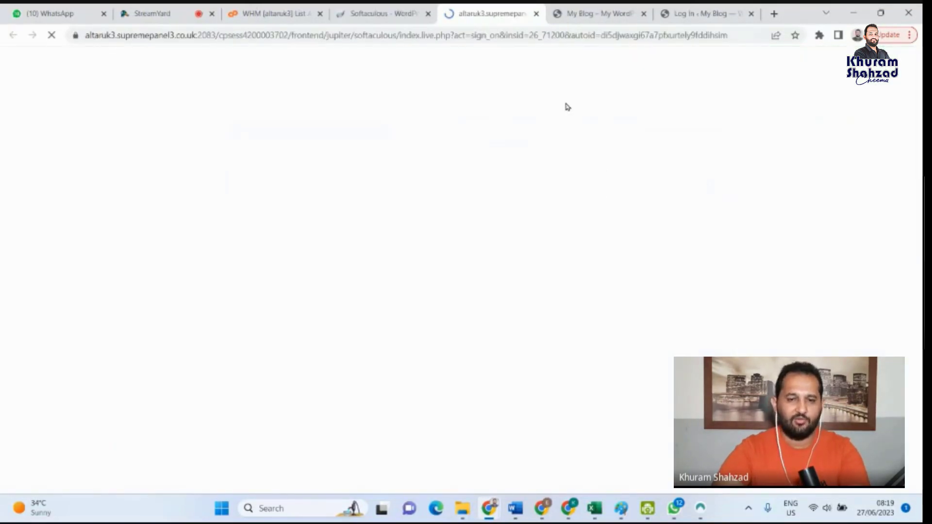
- Close the browser tabs holding the My Blog homepage and the WordPress login form
{"action": "left_click", "coordinate": [592, 14]}
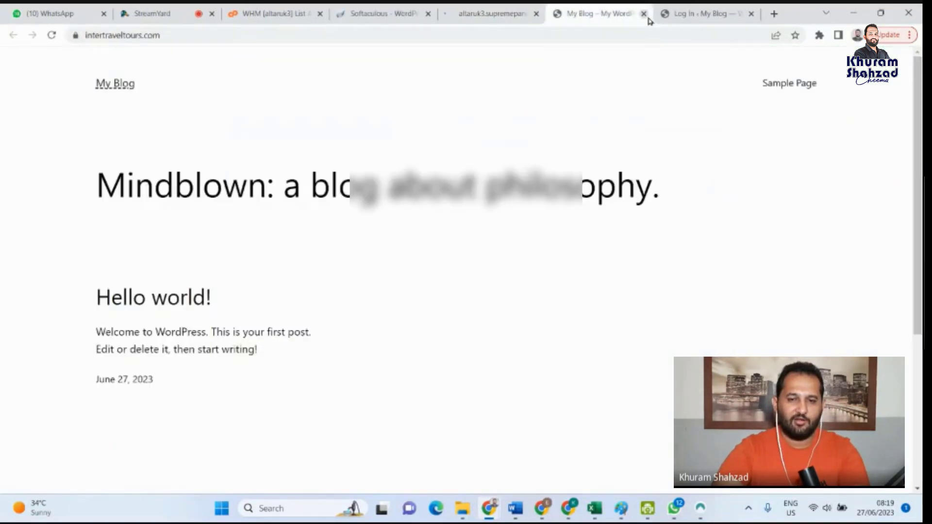
{"action": "left_click", "coordinate": [645, 15]}
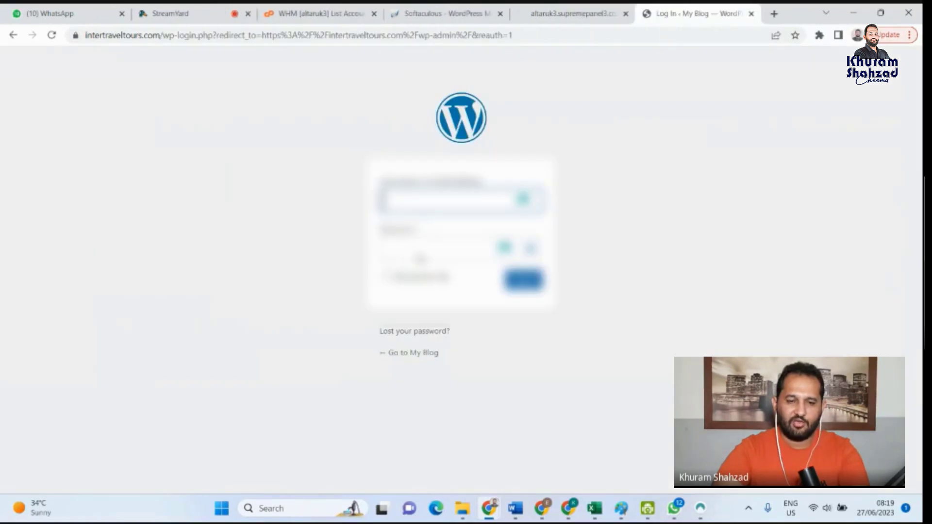
{"action": "left_click", "coordinate": [751, 13]}
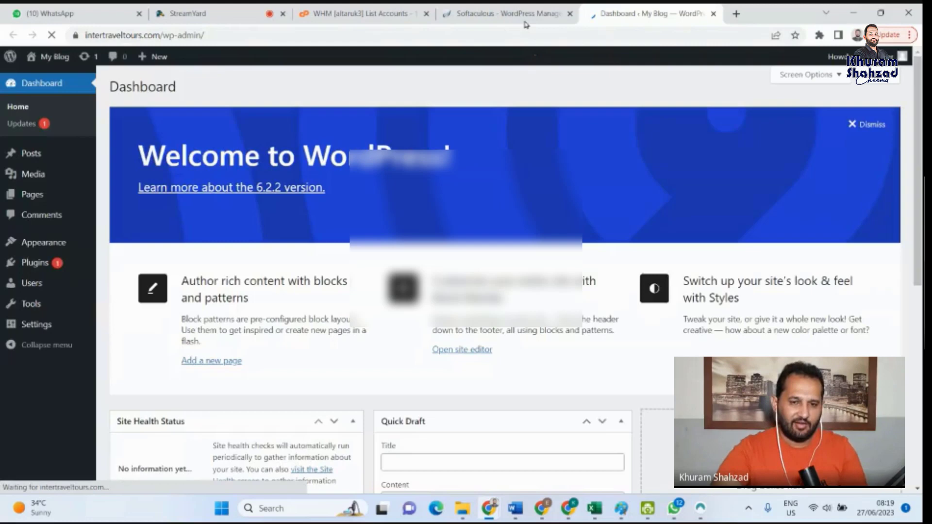
- Open Manage Users for intertraveltours.com in Softaculous, select the administrator for a password change and close the dialog without saving
{"action": "left_click", "coordinate": [532, 10]}
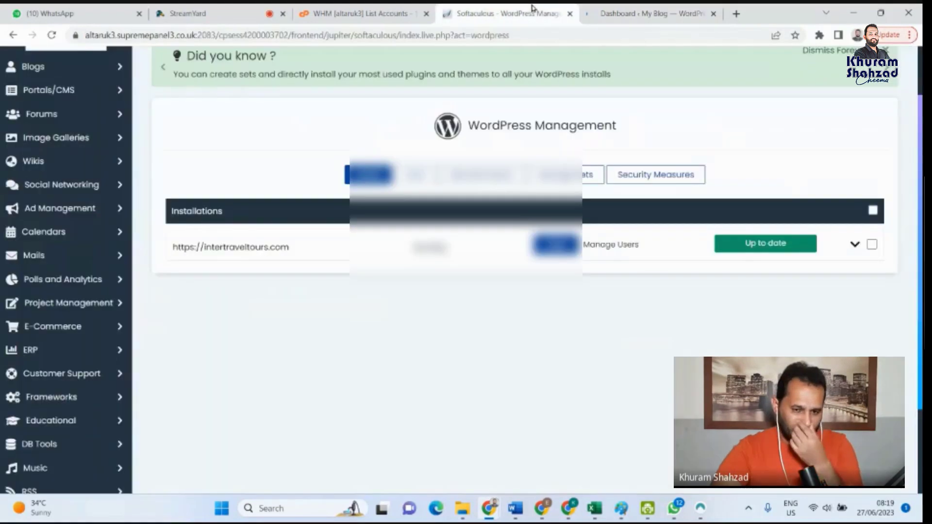
{"action": "left_click", "coordinate": [623, 245]}
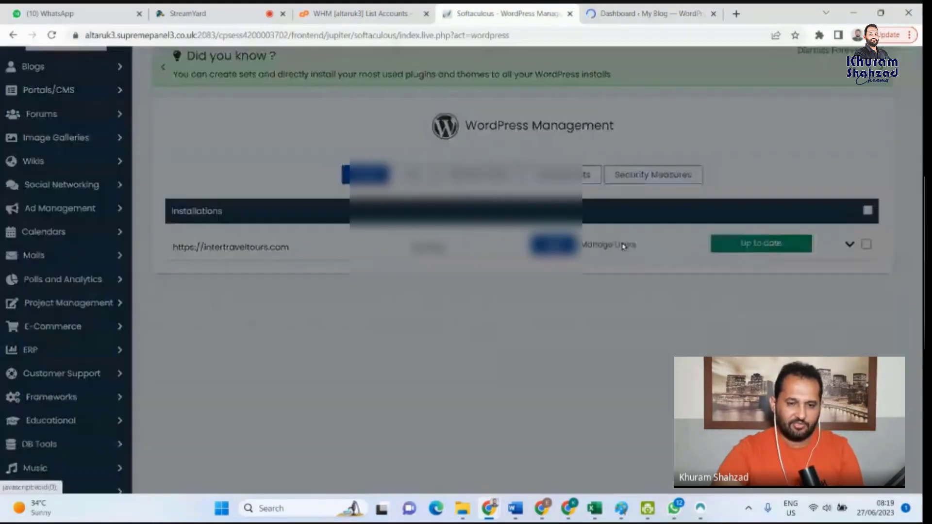
{"action": "left_click", "coordinate": [340, 179]}
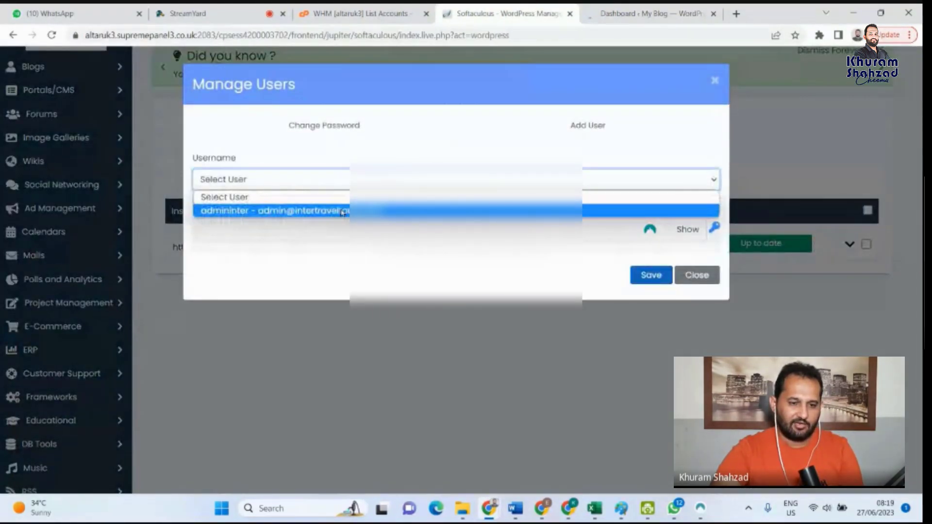
{"action": "left_click", "coordinate": [343, 212]}
{"action": "left_click", "coordinate": [195, 231]}
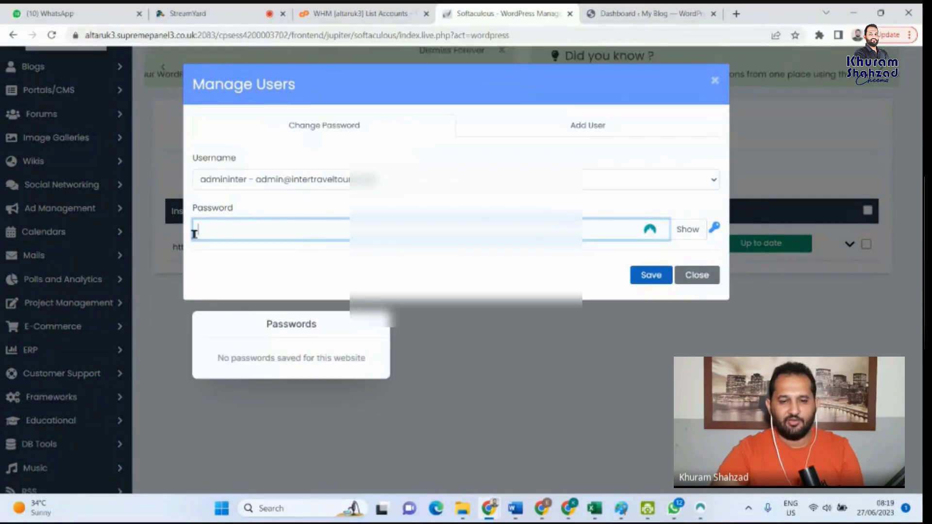
{"action": "left_click", "coordinate": [708, 275]}
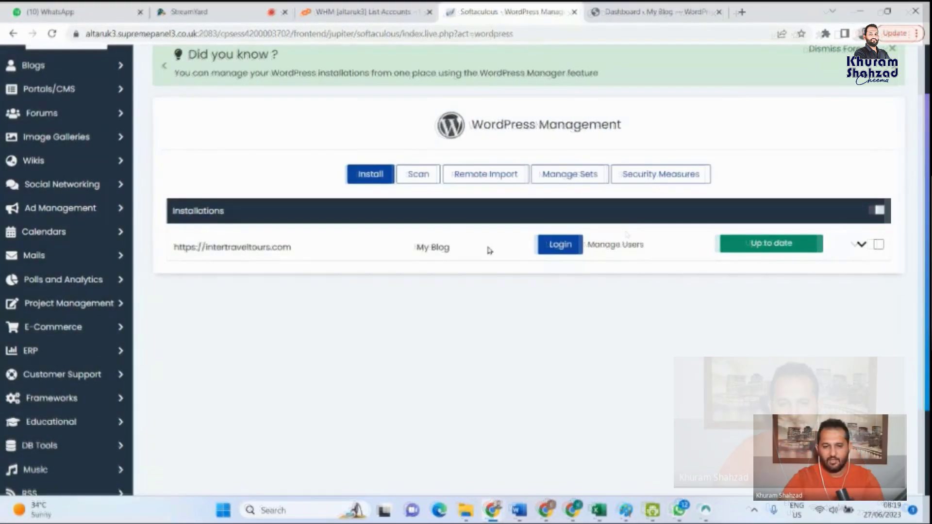
- Switch to the WordPress dashboard and look through its widgets and the Posts and Pages sections
{"action": "left_click", "coordinate": [656, 11]}
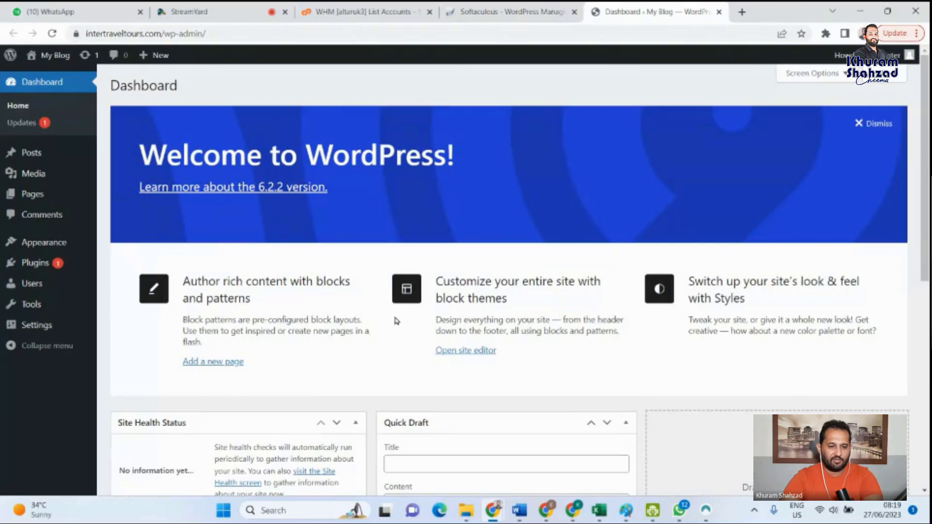
{"action": "scroll", "coordinate": [396, 320], "scroll_direction": "down", "scroll_amount": 8}
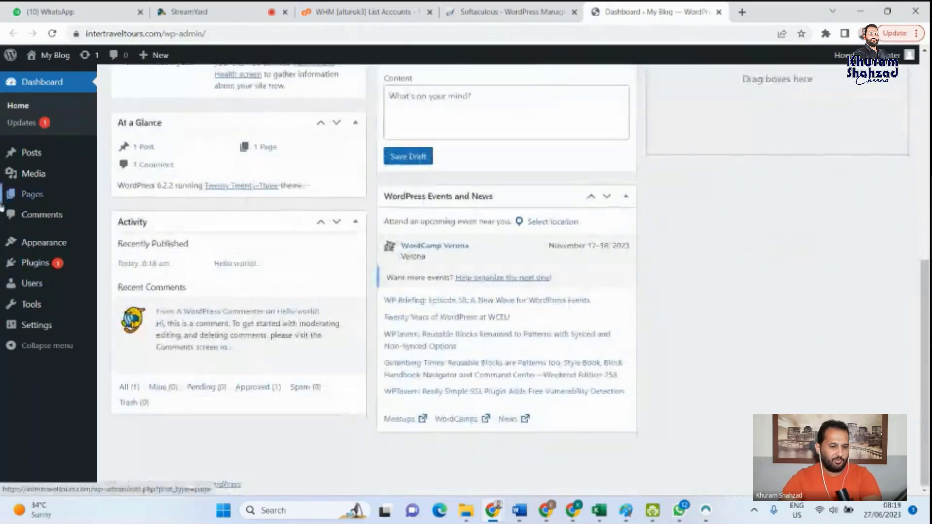
{"action": "scroll", "coordinate": [113, 337], "scroll_direction": "up", "scroll_amount": 5}
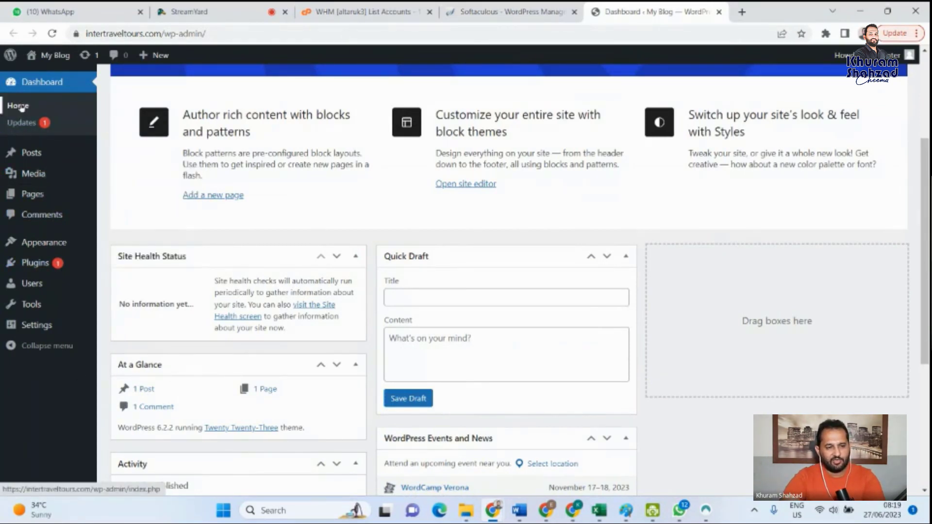
{"action": "scroll", "coordinate": [327, 322], "scroll_direction": "down", "scroll_amount": 5}
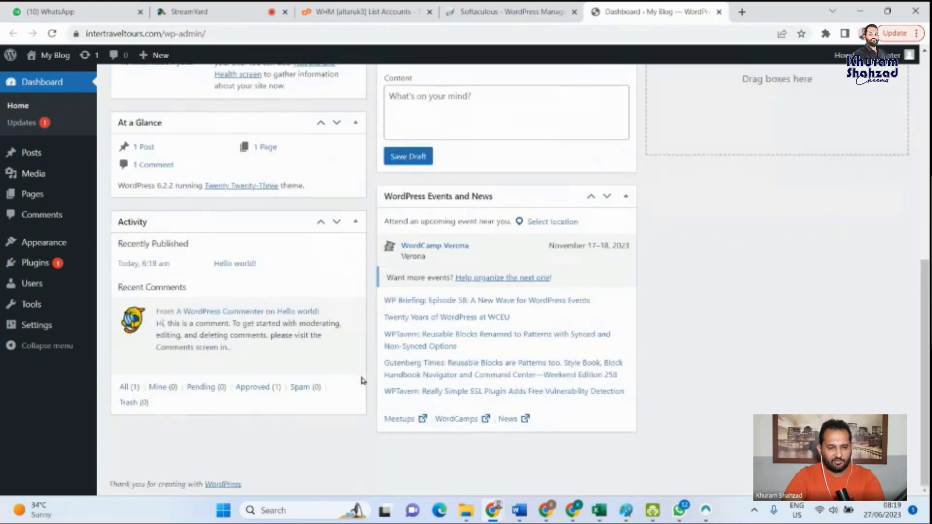
{"action": "scroll", "coordinate": [362, 380], "scroll_direction": "up", "scroll_amount": 5}
{"action": "mouse_move", "coordinate": [34, 162]}
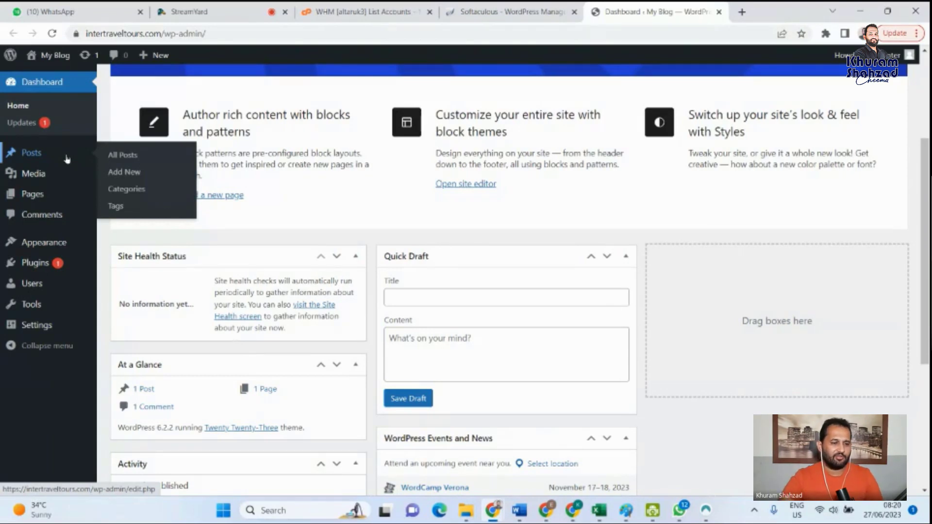
{"action": "mouse_move", "coordinate": [55, 199]}
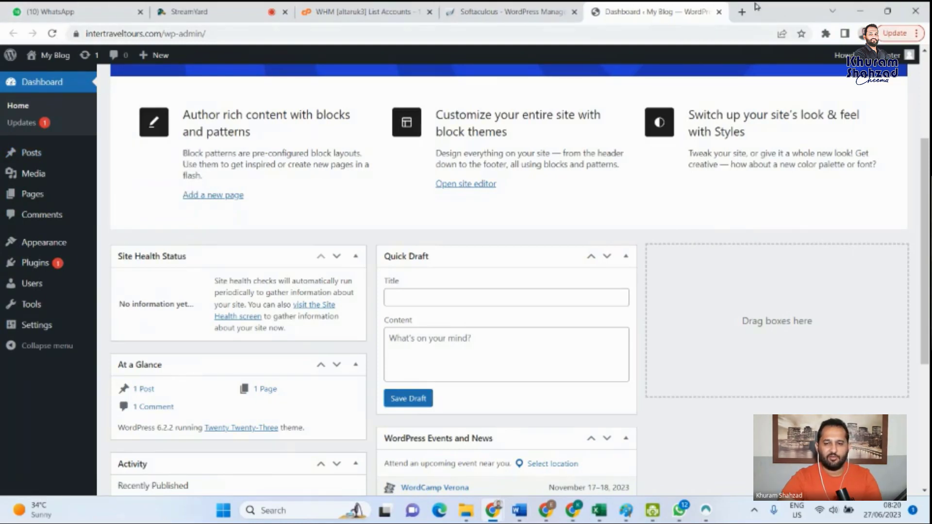
- Open intertraveltours.com in a new browser tab and highlight the Hello world! post on the homepage
{"action": "left_click", "coordinate": [740, 13]}
{"action": "type", "text": "int"}
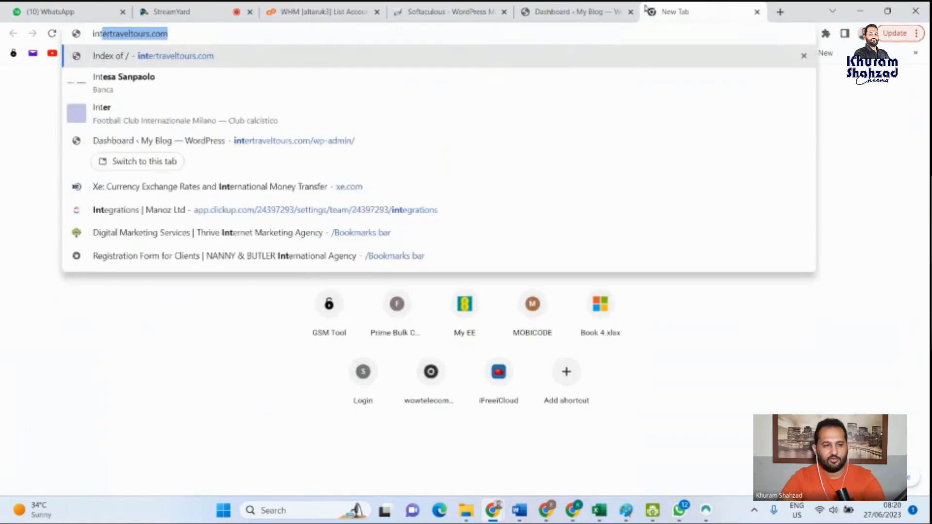
{"action": "left_click", "coordinate": [212, 56]}
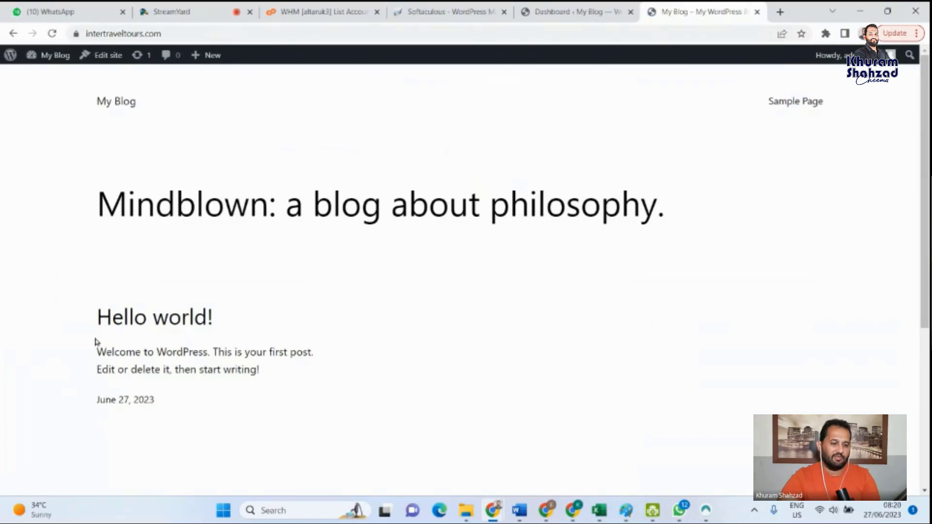
{"action": "left_click_drag", "start_coordinate": [260, 385], "coordinate": [80, 327]}
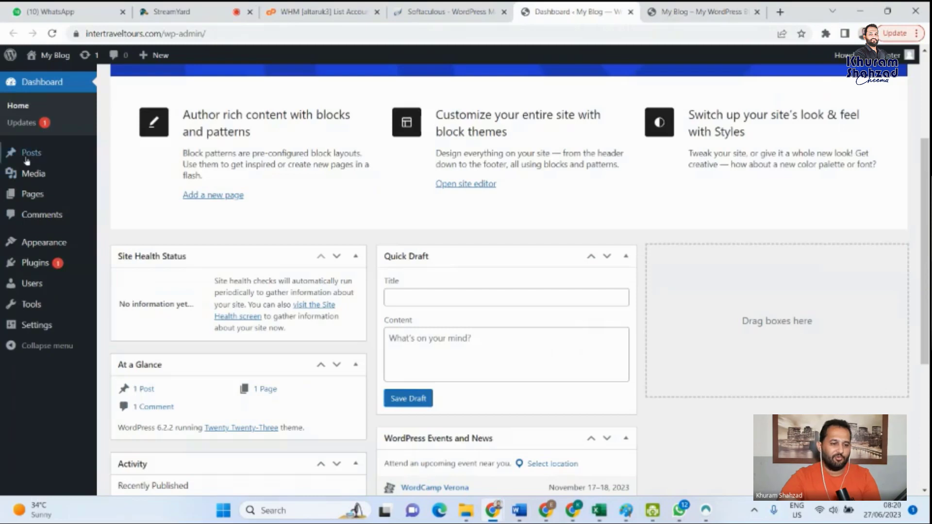
- Open the list of all posts in WordPress to find the Hello world! entry, and return to the site's homepage
{"action": "left_click", "coordinate": [124, 156]}
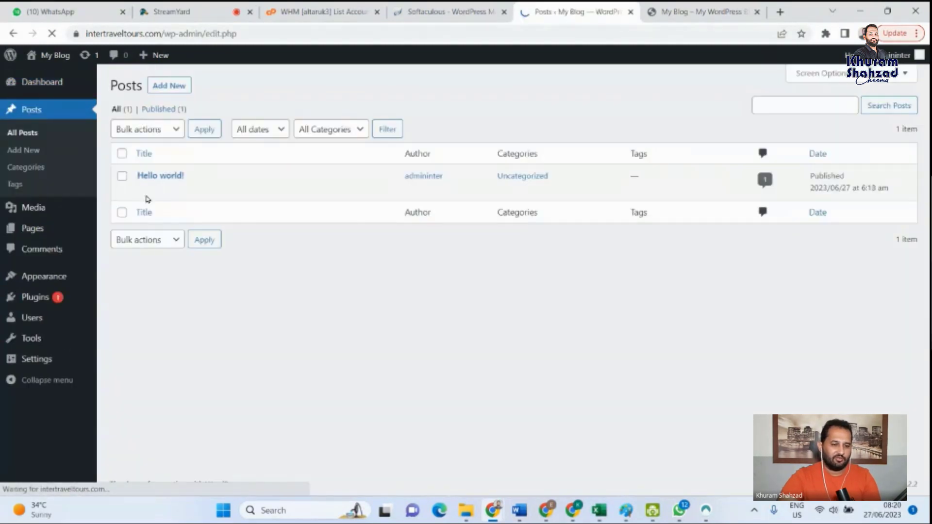
{"action": "mouse_move", "coordinate": [150, 176]}
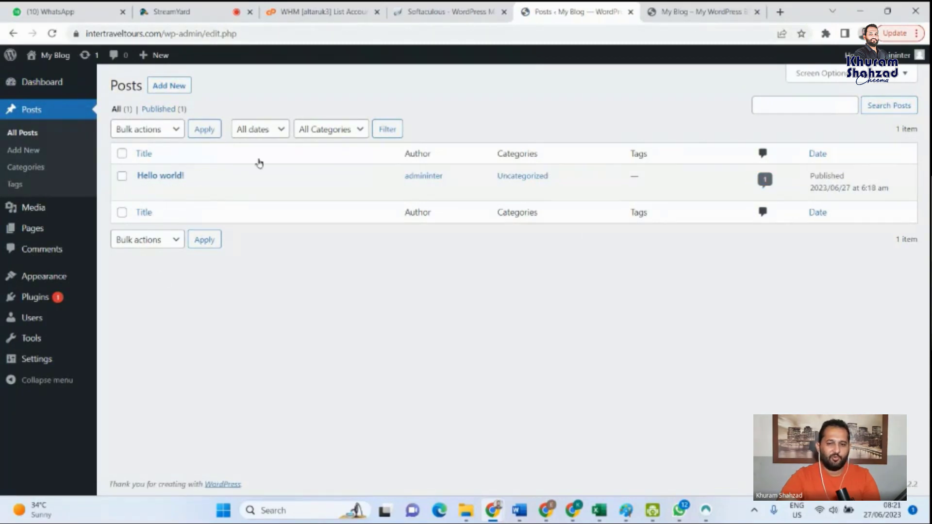
{"action": "left_click", "coordinate": [722, 10]}
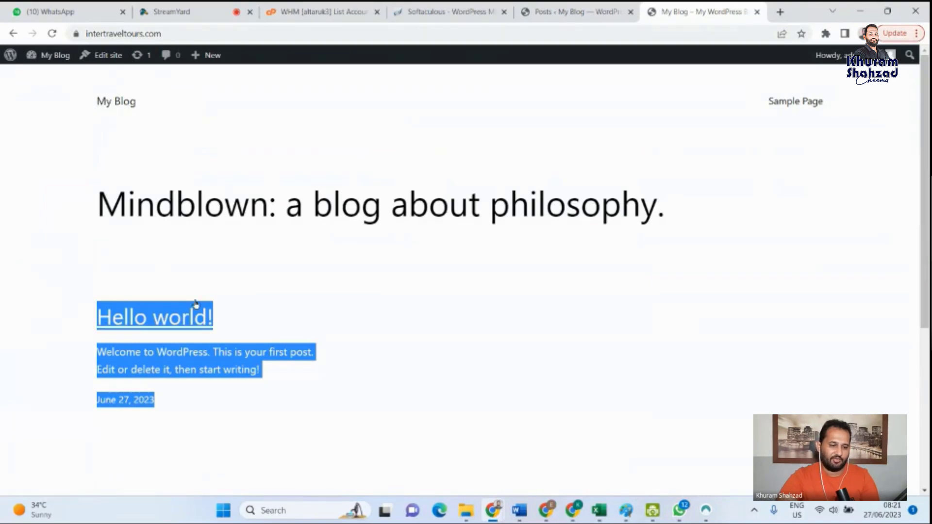
- Clear the text selection and look through the homepage from the site title down to the Get In Touch section
{"action": "left_click", "coordinate": [209, 268]}
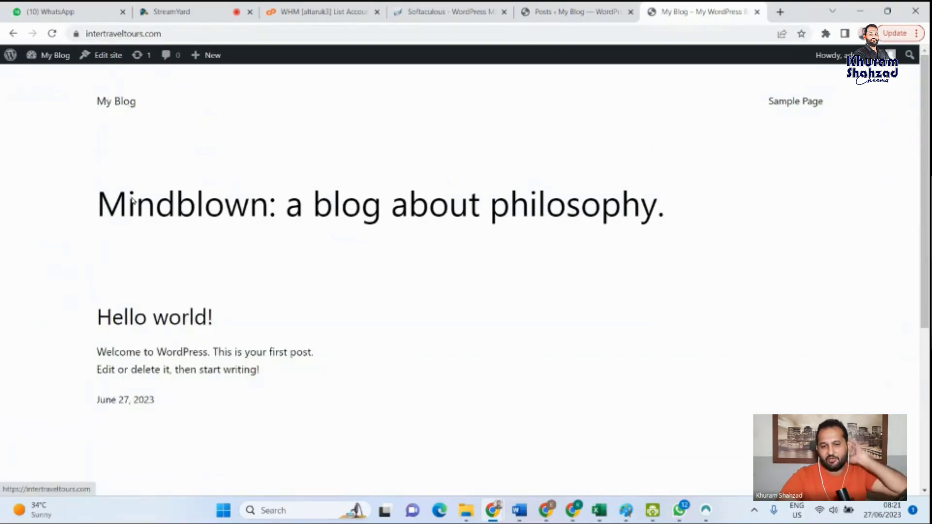
{"action": "scroll", "coordinate": [167, 396], "scroll_direction": "down", "scroll_amount": 3}
{"action": "scroll", "coordinate": [166, 397], "scroll_direction": "up", "scroll_amount": 3}
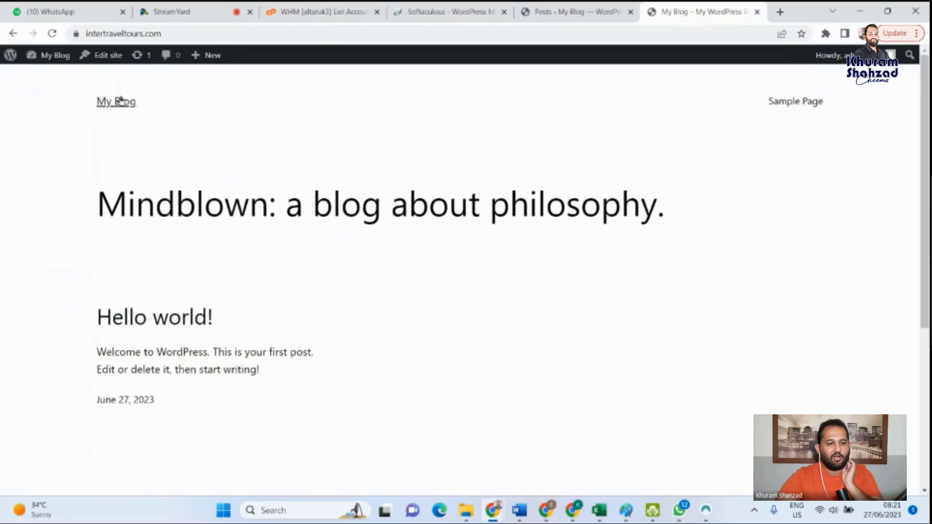
{"action": "scroll", "coordinate": [205, 354], "scroll_direction": "down", "scroll_amount": 3}
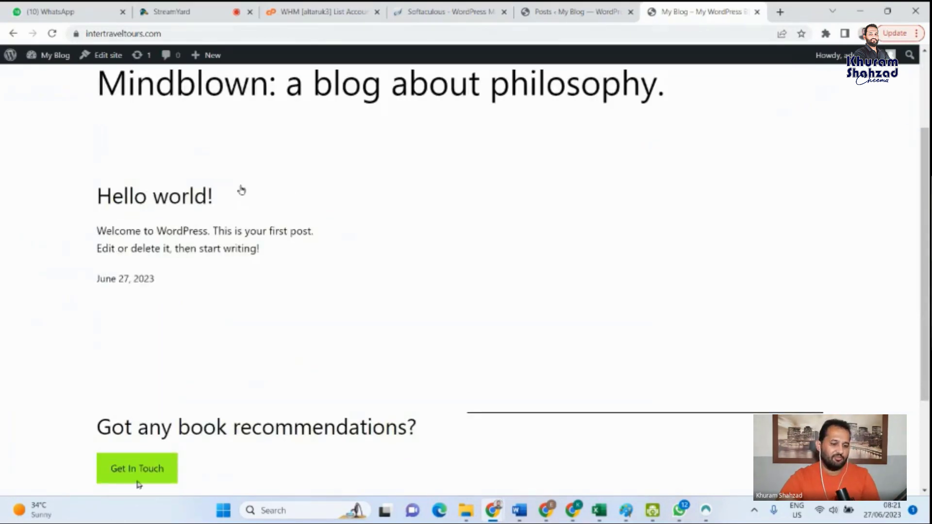
{"action": "scroll", "coordinate": [234, 385], "scroll_direction": "up", "scroll_amount": 3}
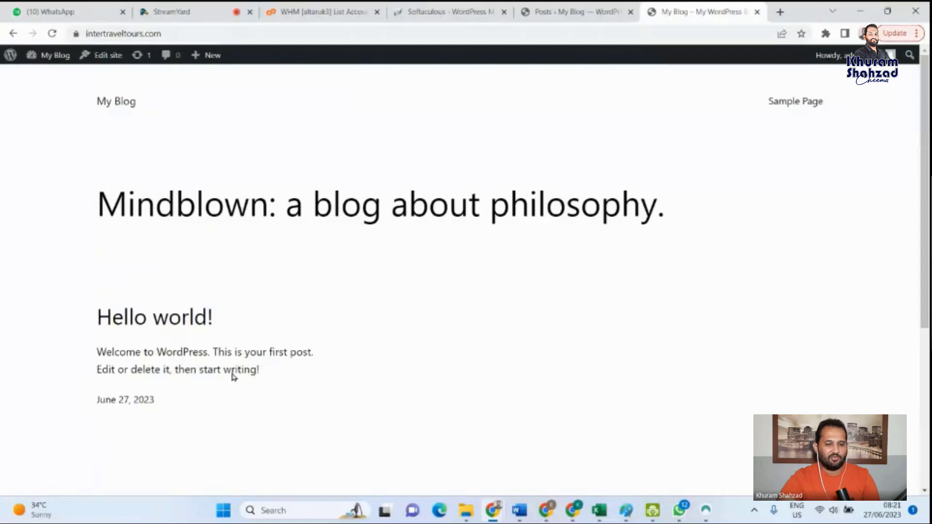
- Open the Hello world! post from the homepage and look through its text, comments and reply form
{"action": "left_click", "coordinate": [177, 321]}
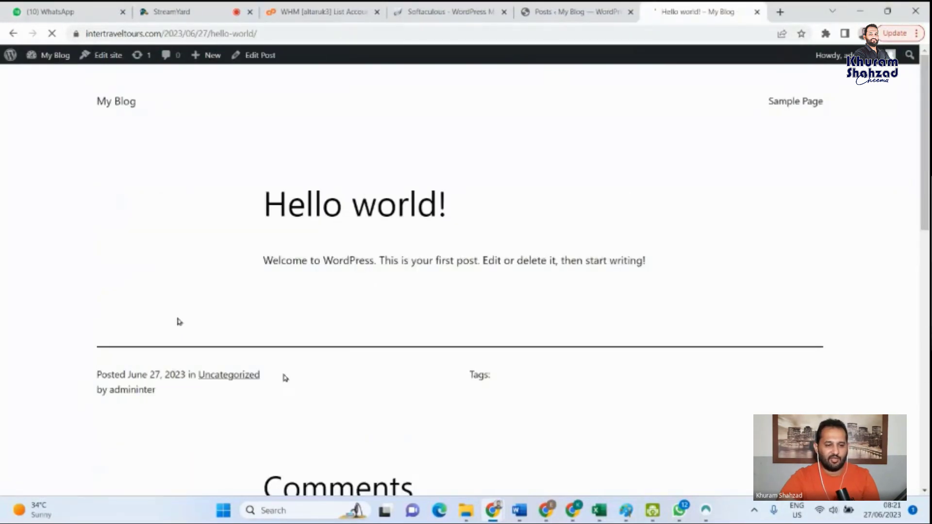
{"action": "scroll", "coordinate": [352, 311], "scroll_direction": "down", "scroll_amount": 5}
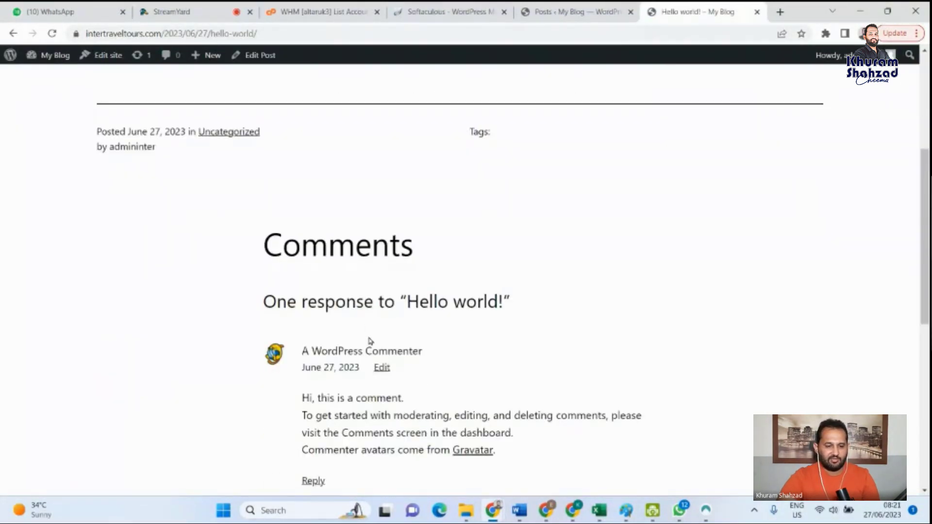
{"action": "scroll", "coordinate": [389, 392], "scroll_direction": "down", "scroll_amount": 5}
{"action": "left_click", "coordinate": [389, 401]}
{"action": "scroll", "coordinate": [439, 360], "scroll_direction": "down", "scroll_amount": 4}
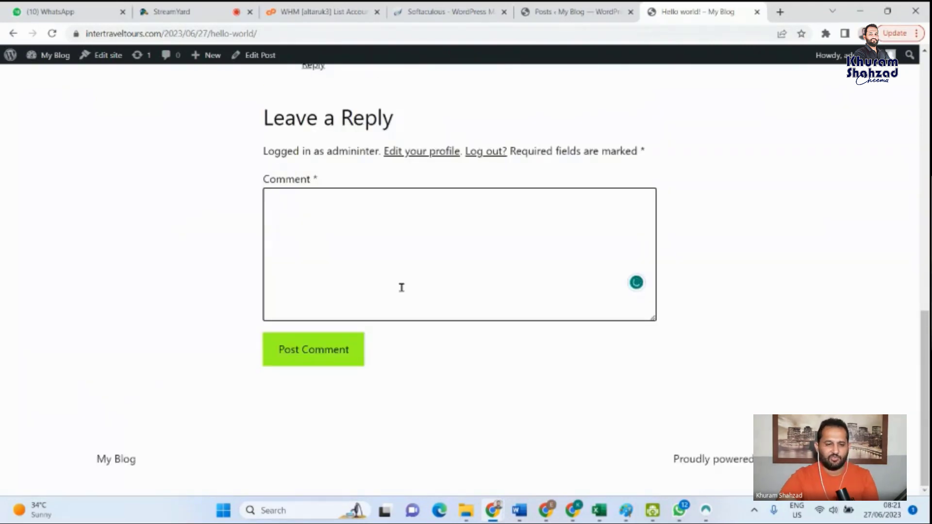
{"action": "scroll", "coordinate": [401, 288], "scroll_direction": "up", "scroll_amount": 10}
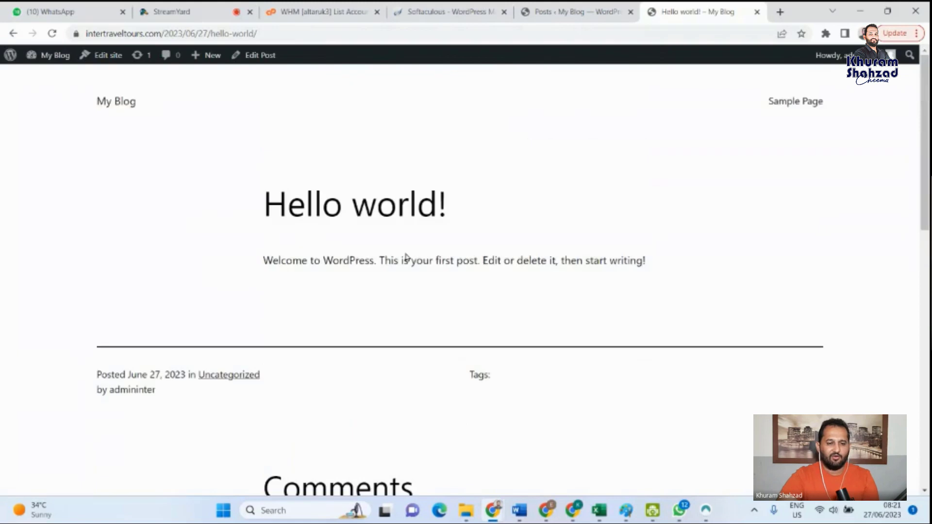
- Start a new WordPress post and go through the block editor's welcome guide to its end
{"action": "left_click", "coordinate": [572, 12]}
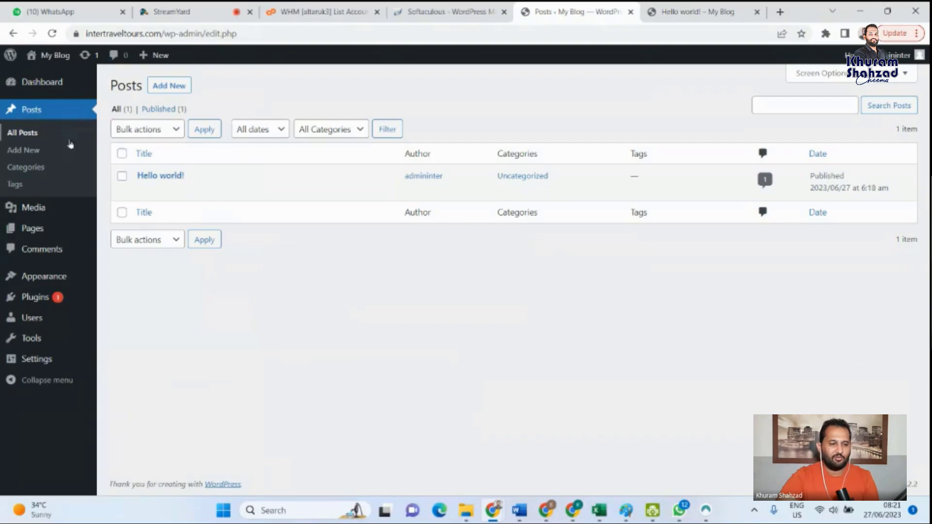
{"action": "left_click", "coordinate": [26, 153]}
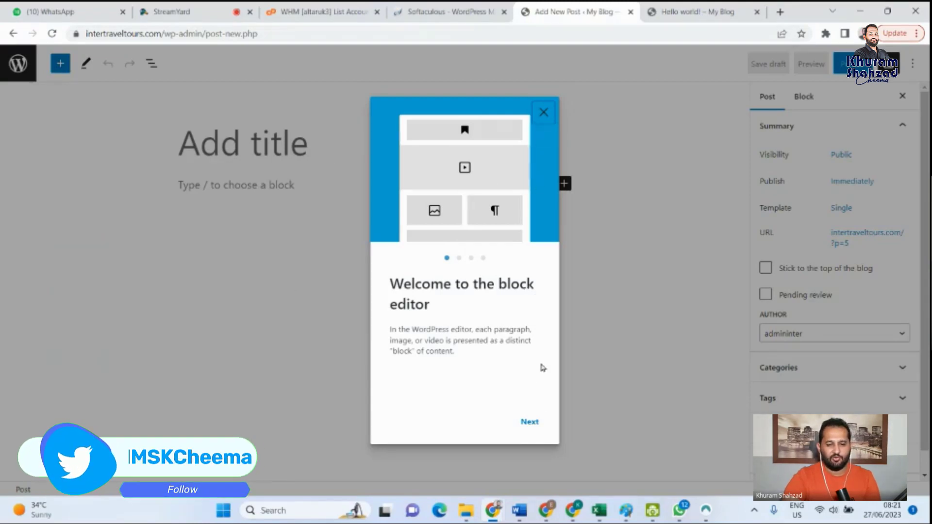
{"action": "left_click", "coordinate": [530, 422]}
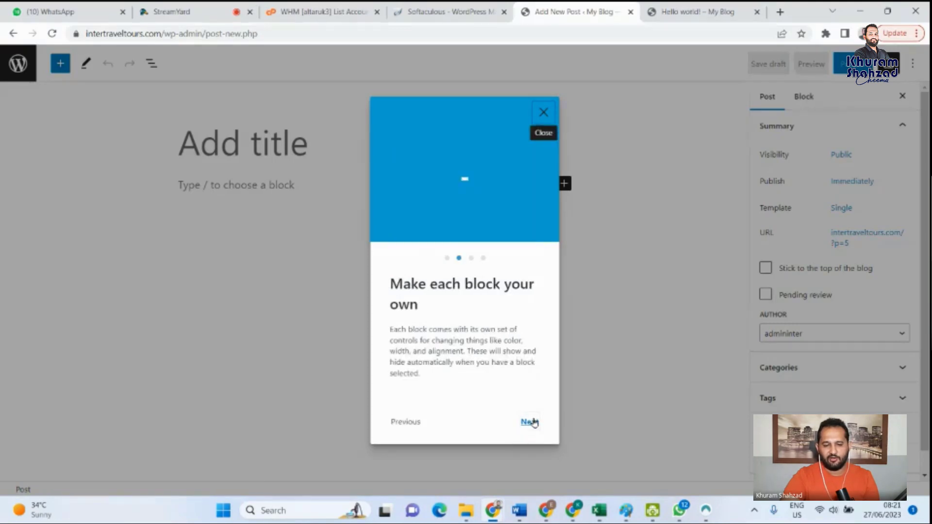
{"action": "left_click", "coordinate": [530, 422]}
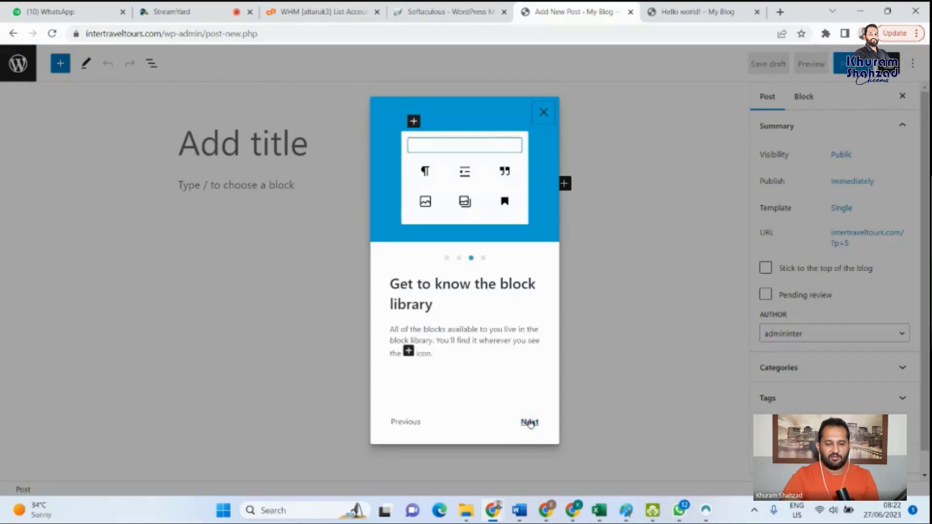
{"action": "left_click", "coordinate": [530, 422]}
{"action": "left_click", "coordinate": [508, 424]}
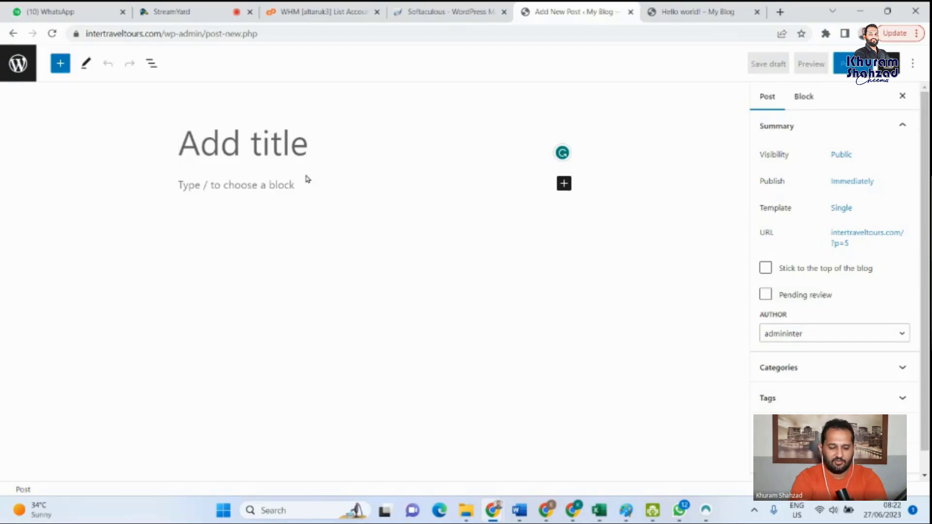
- Title the new post News and publish it with public visibility
{"action": "type", "text": "New"}
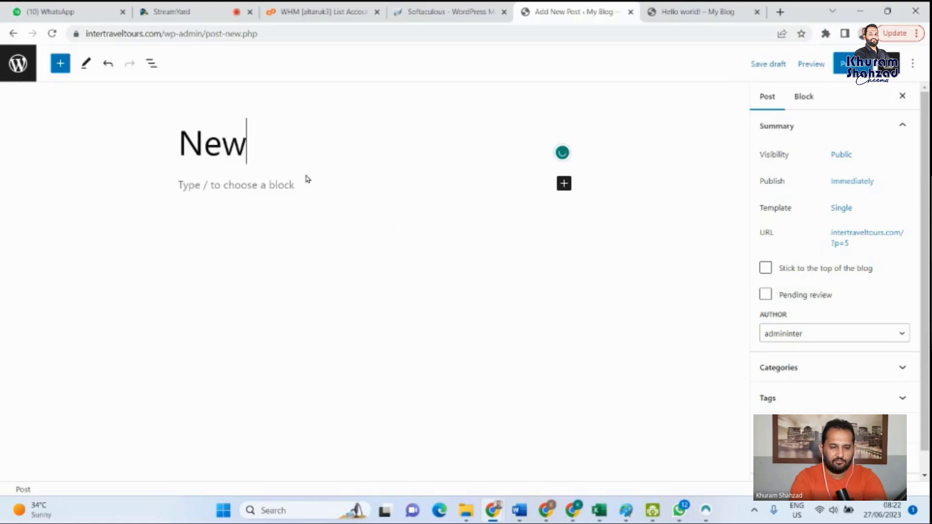
{"action": "type", "text": "s"}
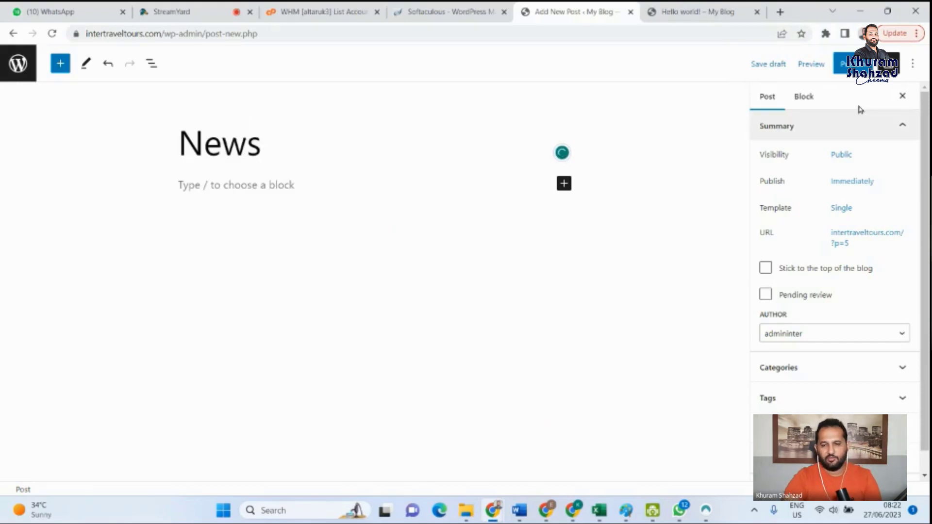
{"action": "left_click", "coordinate": [850, 64]}
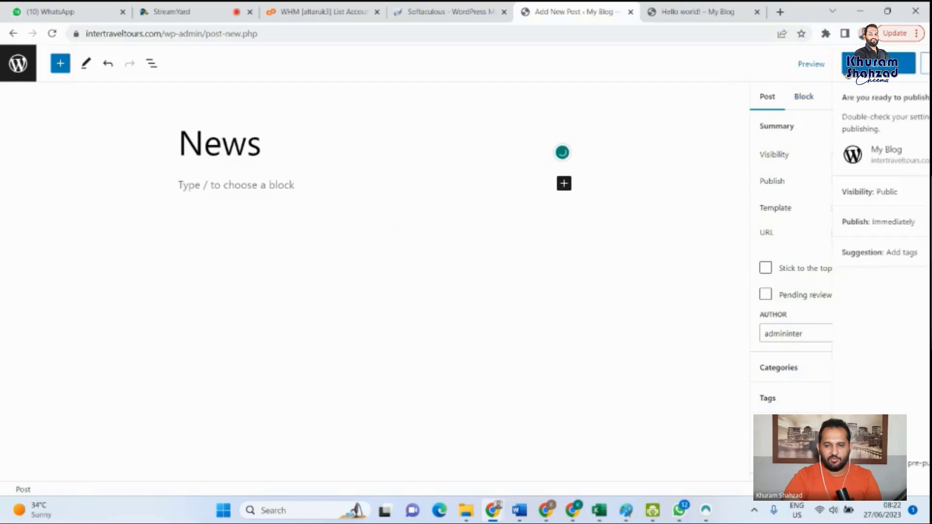
{"action": "left_click", "coordinate": [807, 64]}
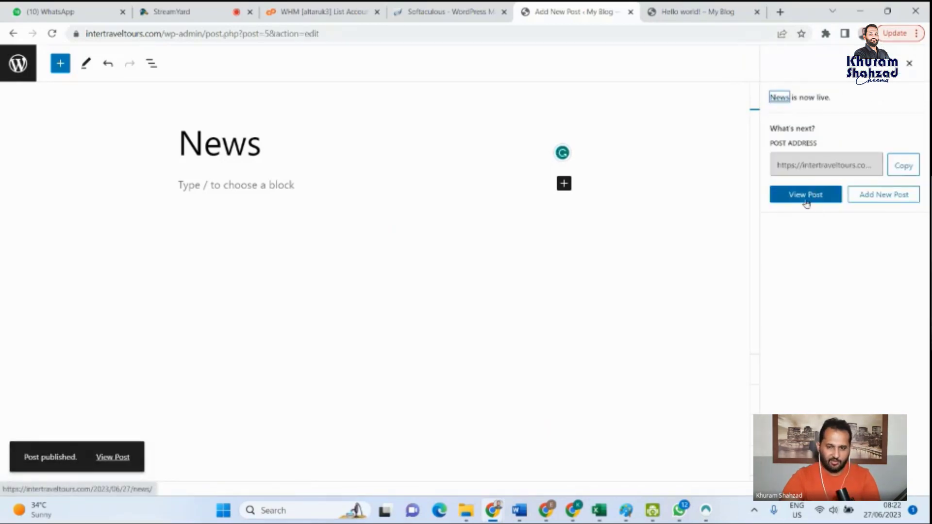
- Look at the block types offered for the News post's body, and return to the list of all posts without saving further changes
{"action": "left_click", "coordinate": [288, 187]}
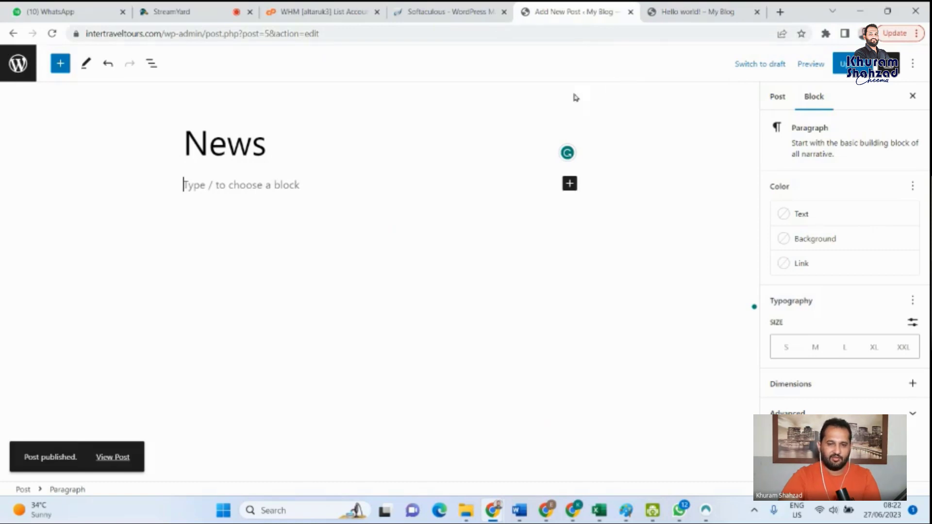
{"action": "left_click", "coordinate": [570, 185]}
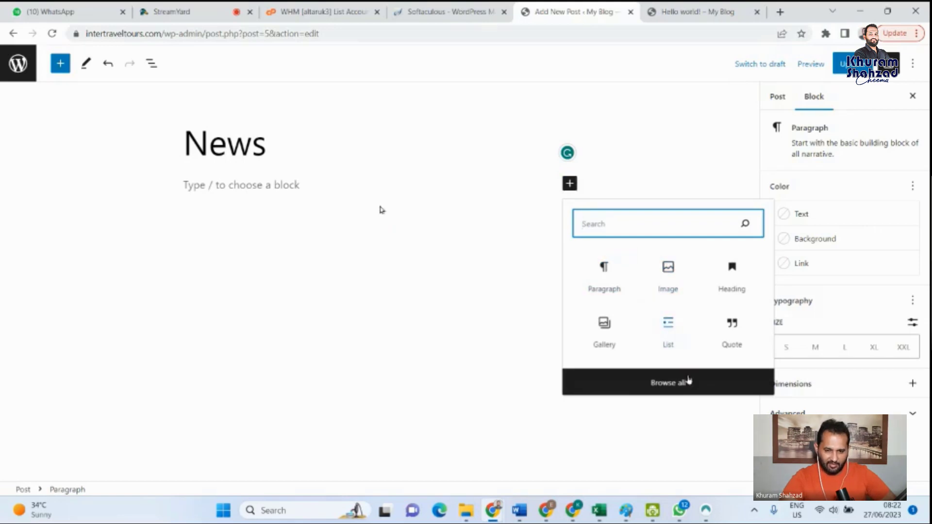
{"action": "left_click", "coordinate": [408, 295]}
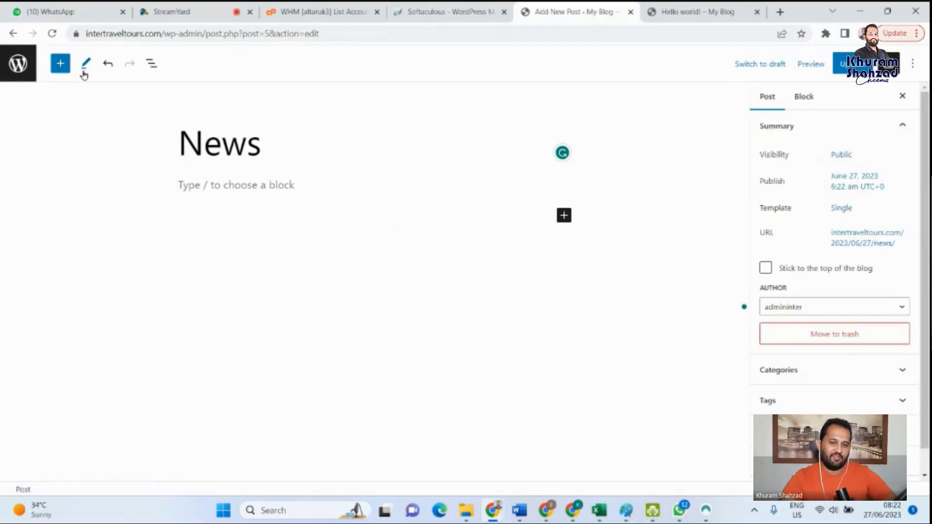
{"action": "left_click", "coordinate": [22, 70]}
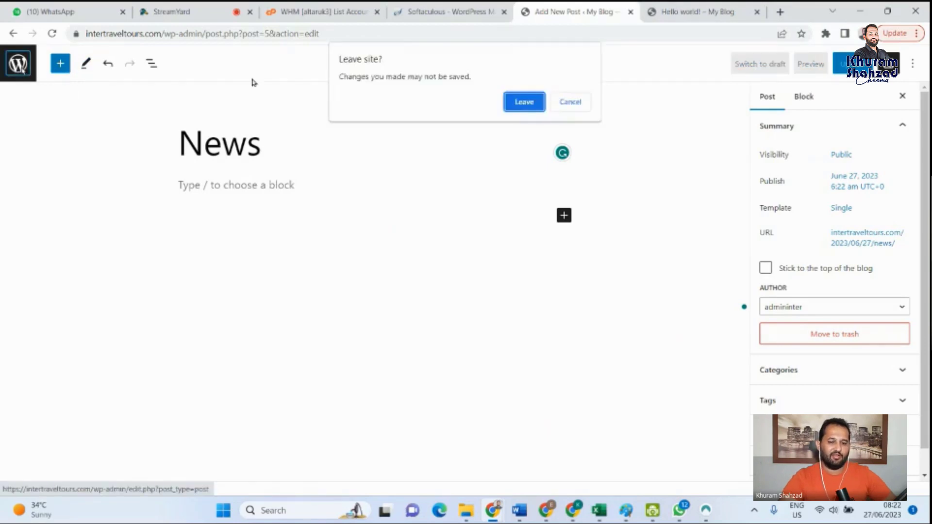
{"action": "left_click", "coordinate": [528, 107]}
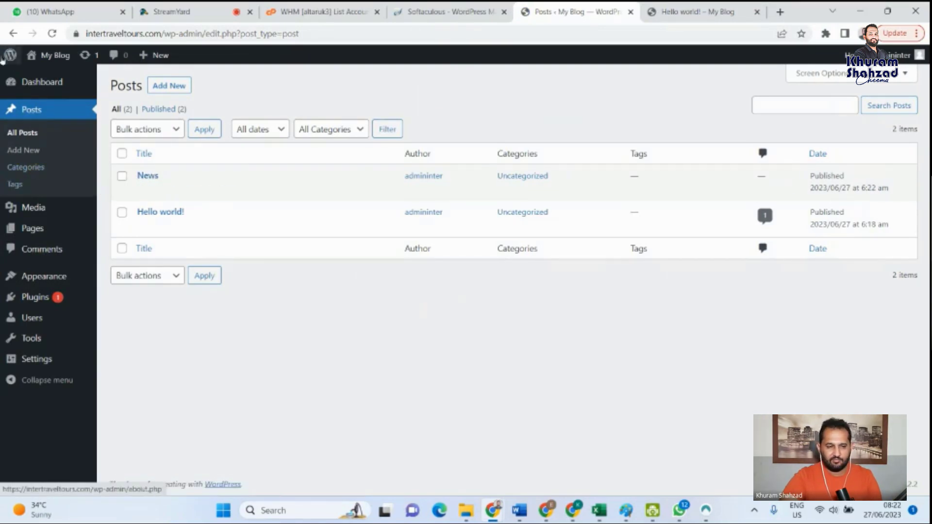
- Add a post category named News with no parent category, leaving the slug and description empty
{"action": "left_click", "coordinate": [27, 174]}
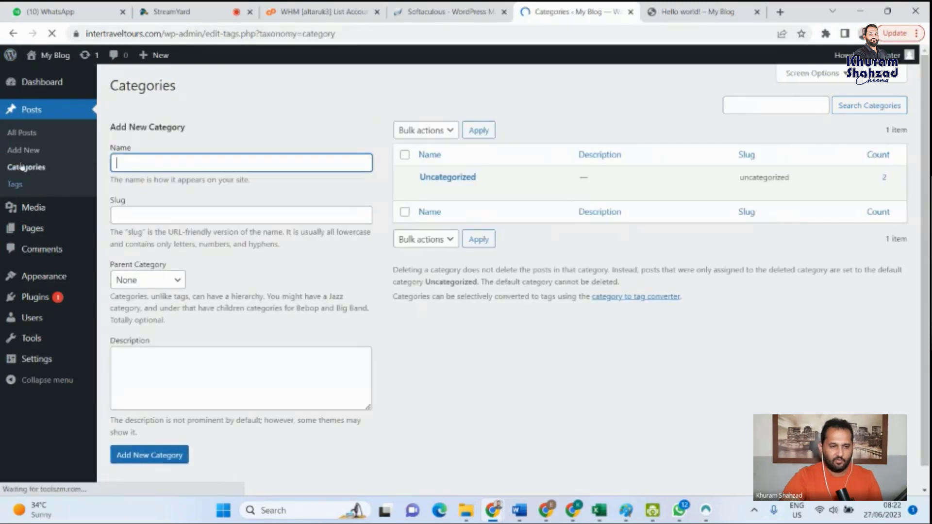
{"action": "left_click", "coordinate": [152, 159]}
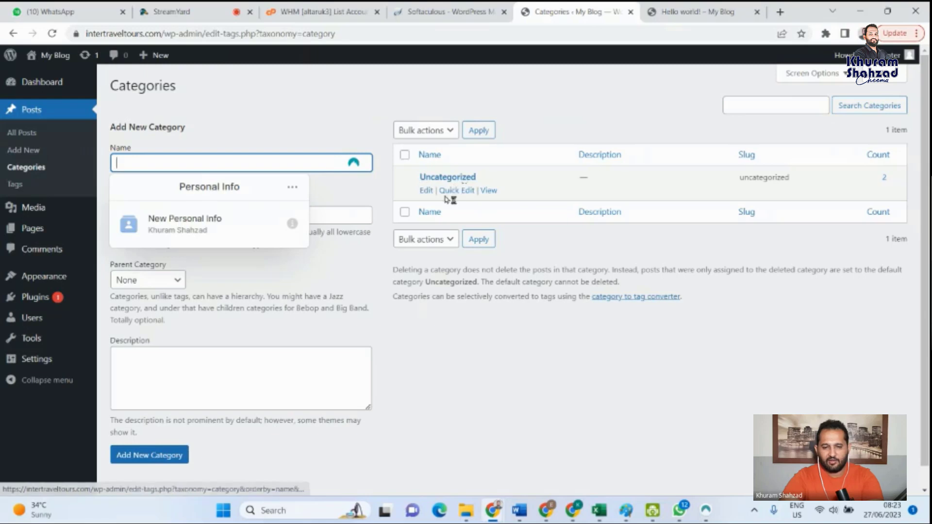
{"action": "left_click", "coordinate": [176, 164]}
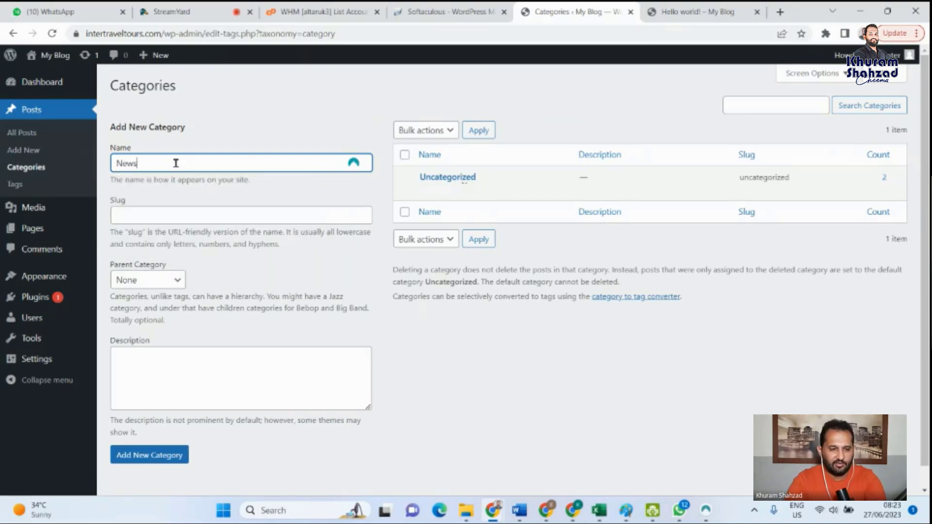
{"action": "left_click", "coordinate": [175, 286]}
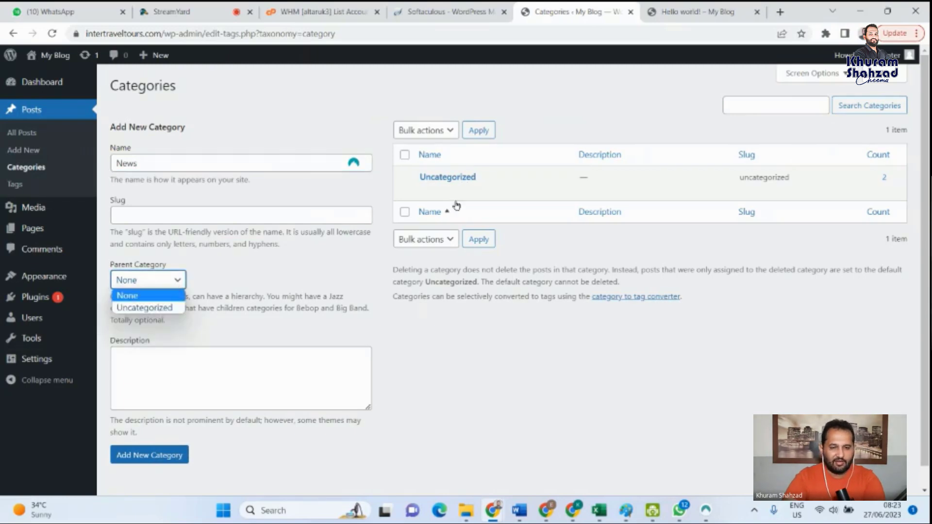
{"action": "left_click", "coordinate": [248, 396]}
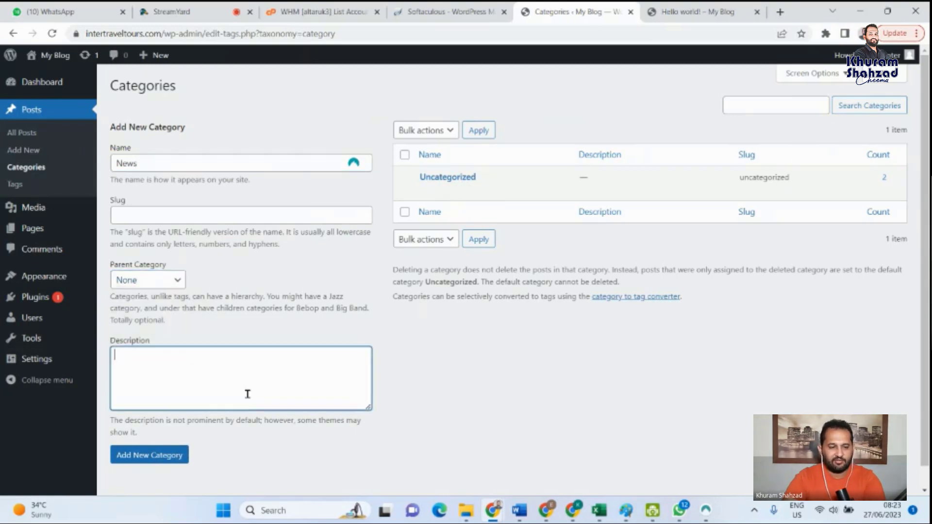
{"action": "scroll", "coordinate": [223, 369], "scroll_direction": "down", "scroll_amount": 1}
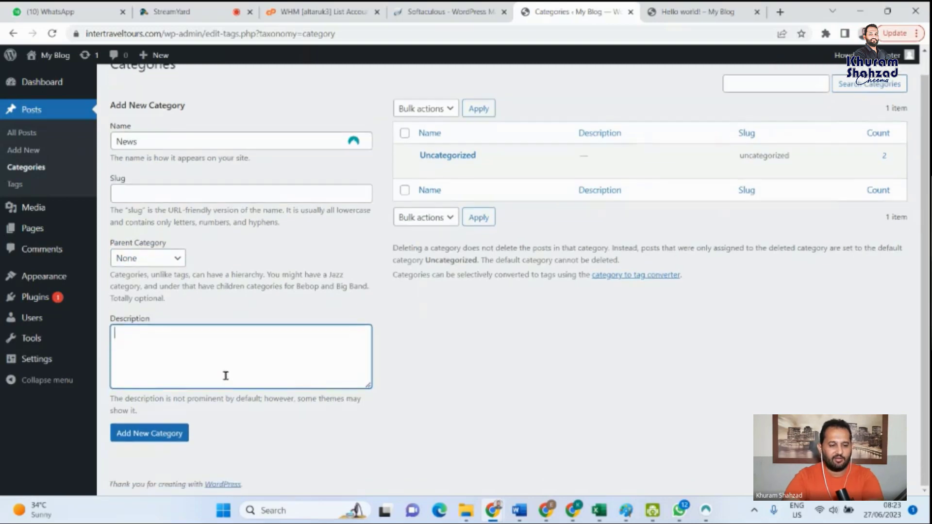
{"action": "left_click", "coordinate": [156, 434]}
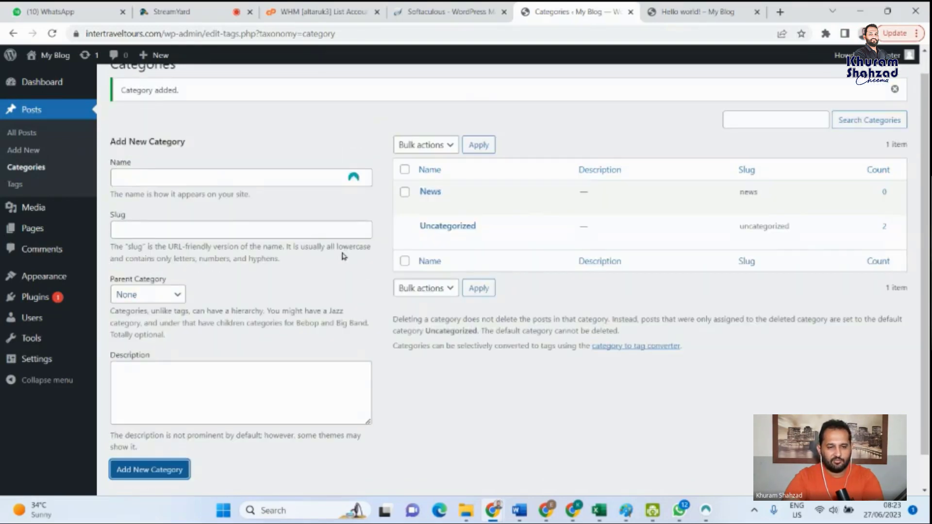
- Add a category named Pak with News as its parent, and dismiss the offer to save personal info
{"action": "left_click", "coordinate": [203, 182]}
{"action": "left_click", "coordinate": [204, 186]}
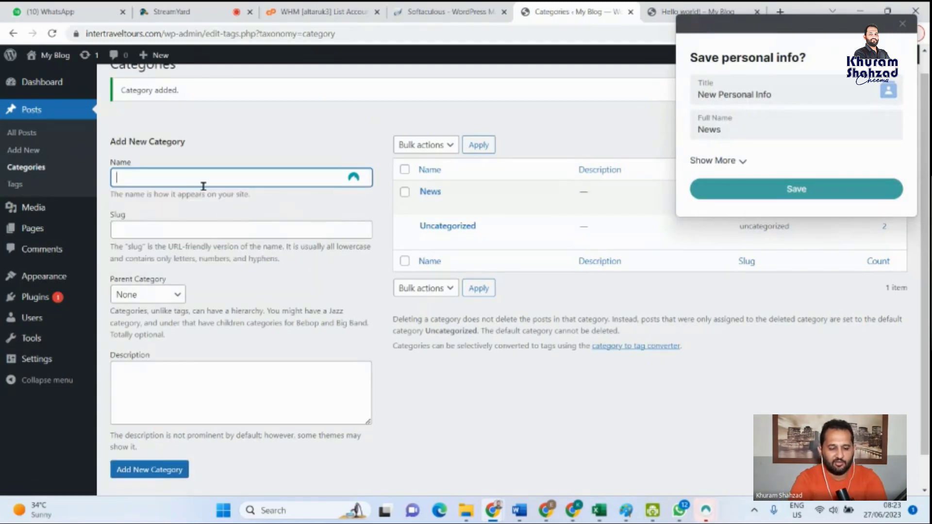
{"action": "type", "text": "Pak"}
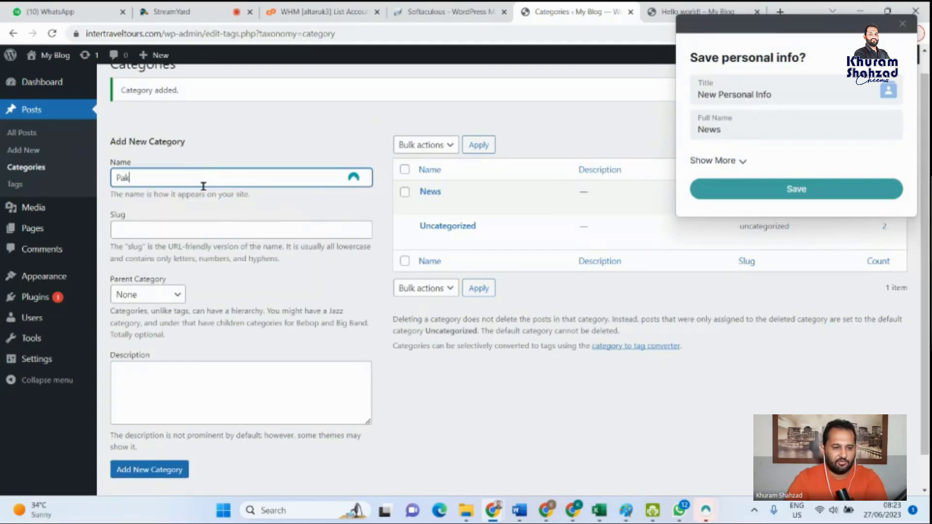
{"action": "left_click", "coordinate": [161, 300]}
{"action": "left_click", "coordinate": [137, 323]}
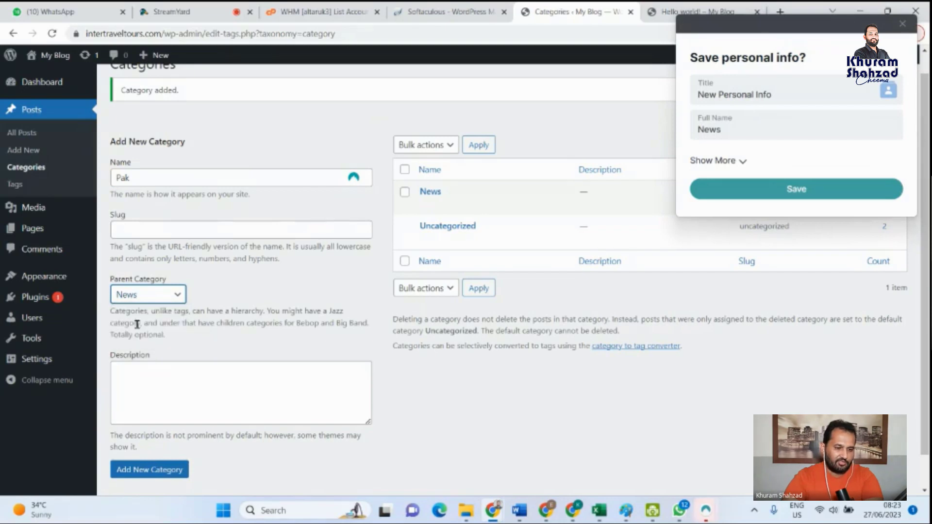
{"action": "left_click", "coordinate": [163, 468]}
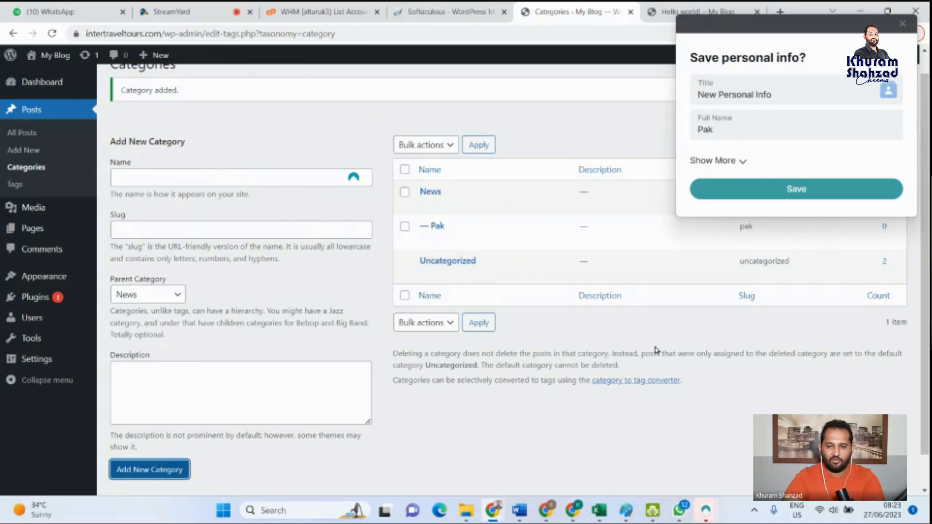
{"action": "left_click", "coordinate": [902, 24]}
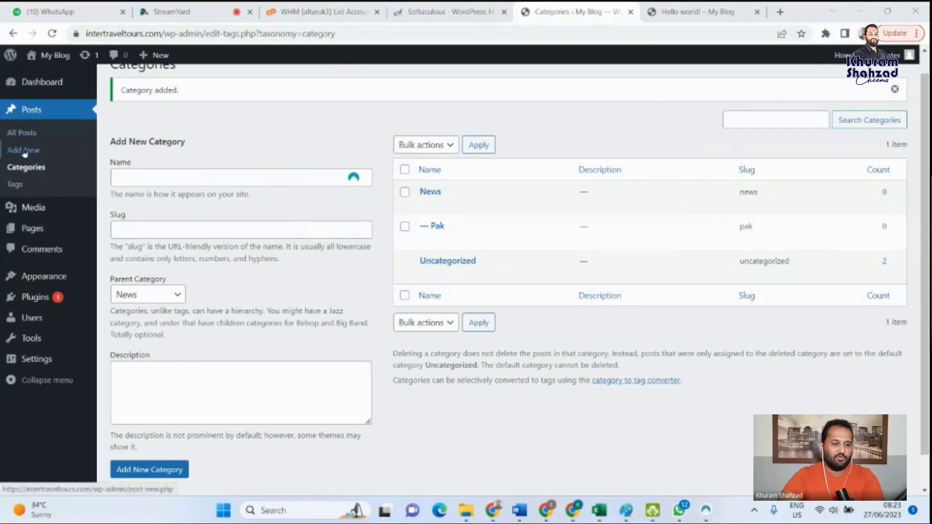
- Start another new post, try out the News, Pak and Uncategorized category options, and return to the posts list without saving it
{"action": "left_click", "coordinate": [23, 150]}
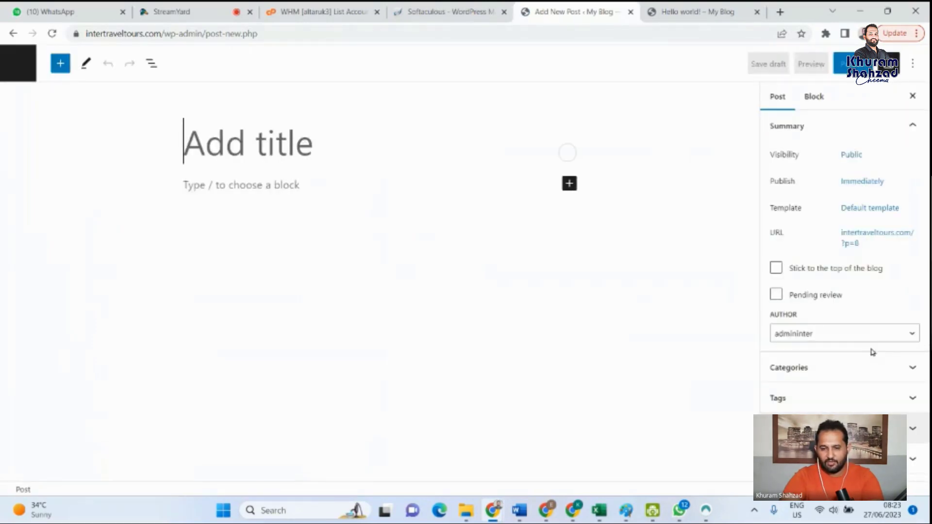
{"action": "left_click", "coordinate": [872, 345]}
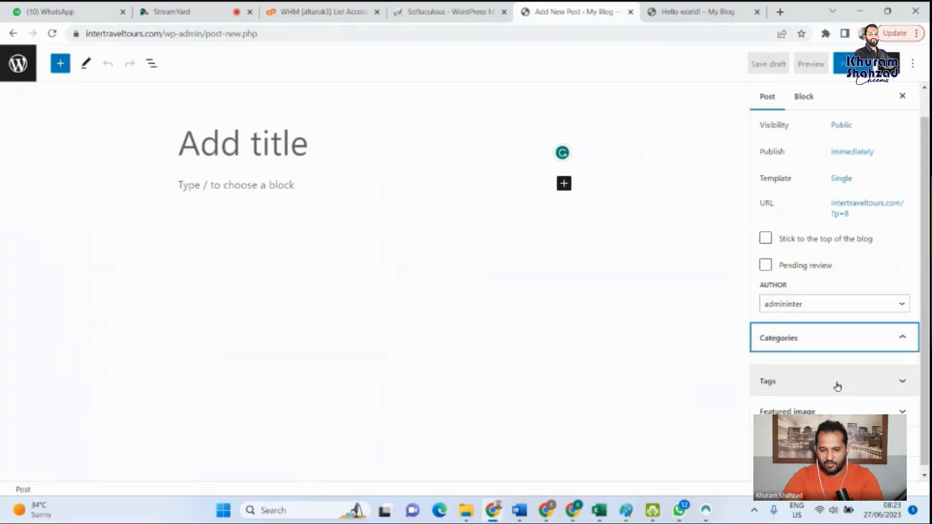
{"action": "left_click", "coordinate": [766, 357]}
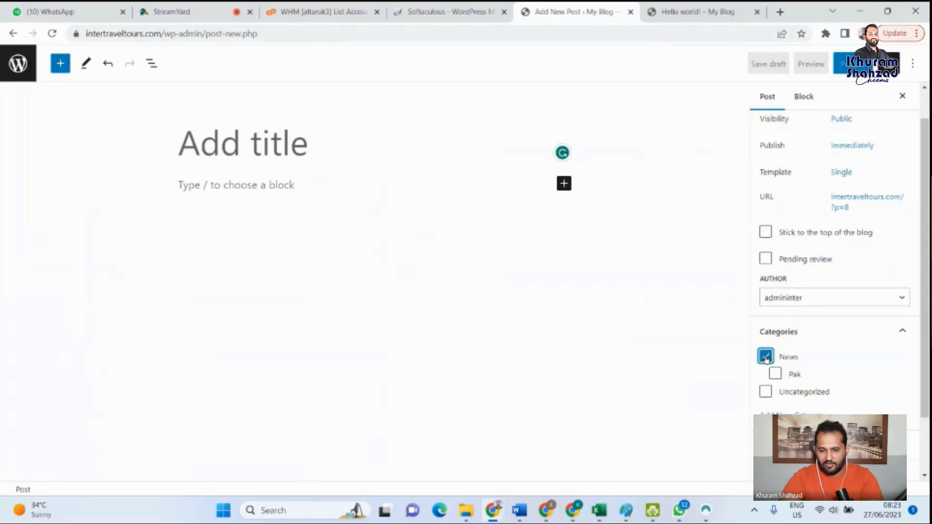
{"action": "left_click", "coordinate": [766, 358]}
{"action": "left_click", "coordinate": [778, 381]}
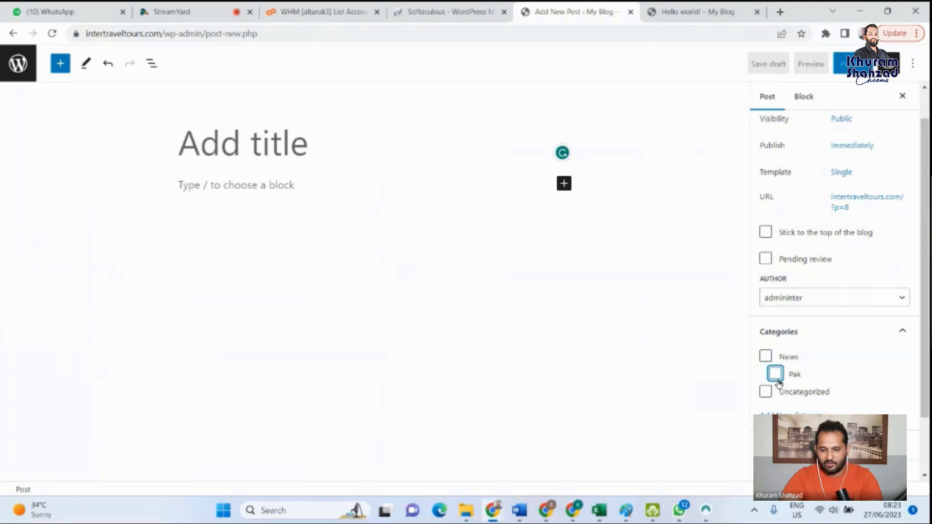
{"action": "left_click", "coordinate": [766, 393]}
{"action": "left_click", "coordinate": [766, 393]}
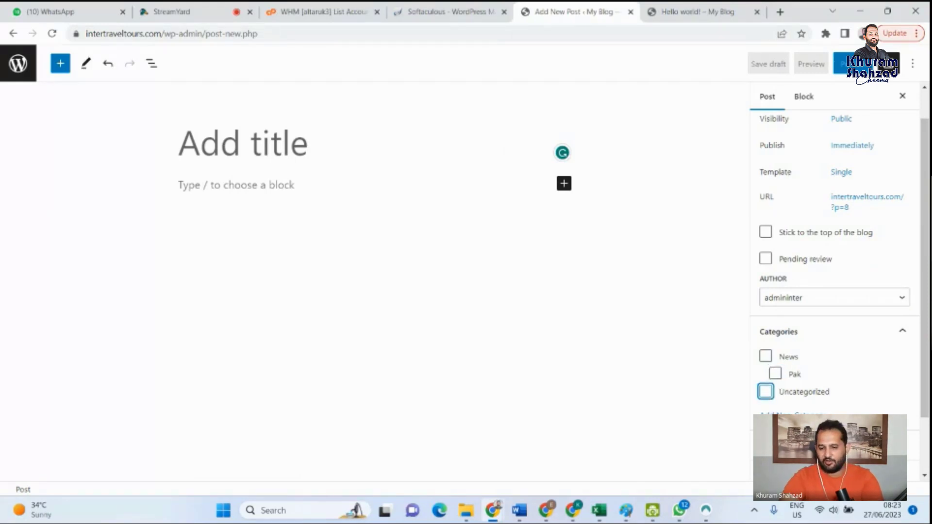
{"action": "left_click", "coordinate": [24, 73]}
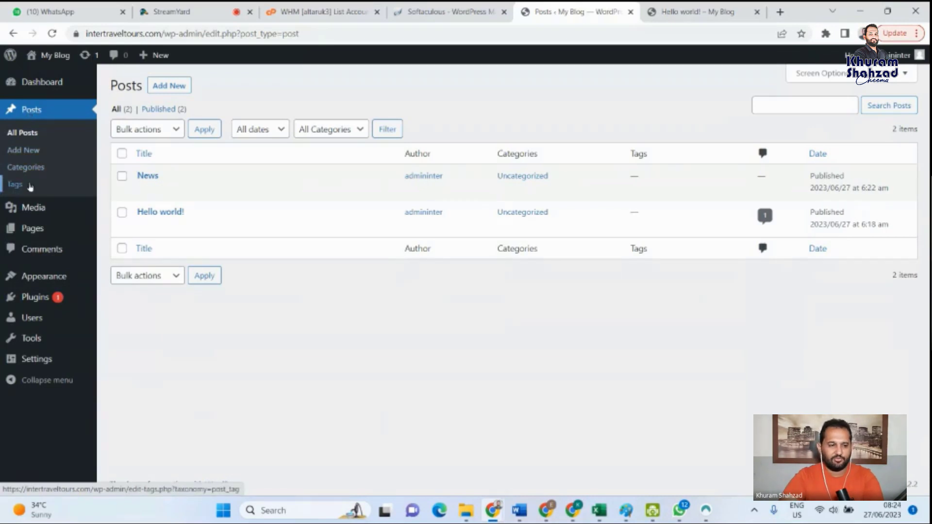
- Open the Media Library and bring up the upload area for adding new files
{"action": "mouse_move", "coordinate": [41, 212]}
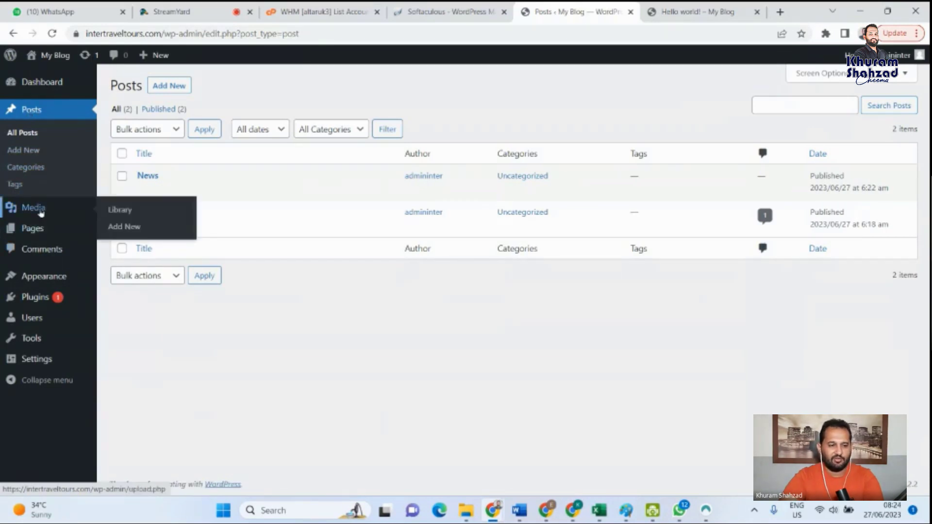
{"action": "left_click", "coordinate": [116, 212]}
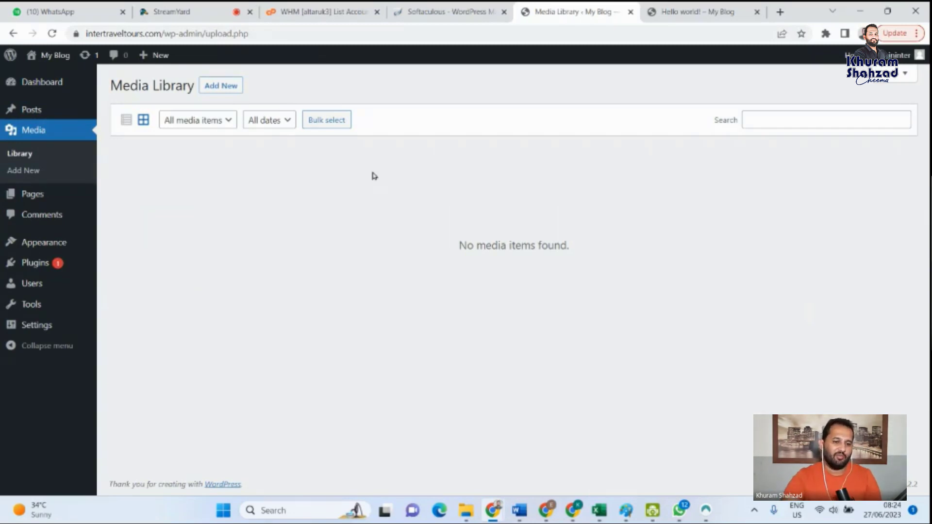
{"action": "left_click", "coordinate": [222, 86]}
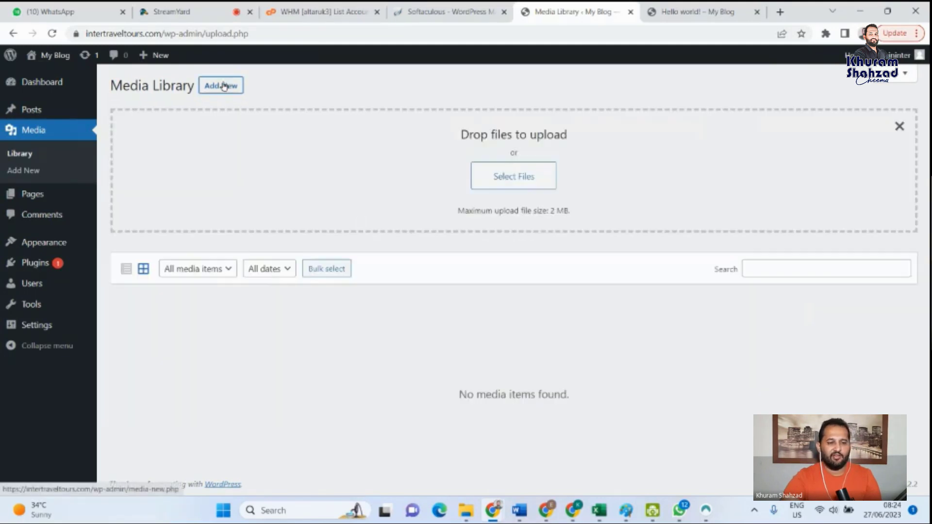
- Upload the image "WhatsApp Image 2023-05-18 at 16.50.06 (1)" from the Downloads folder to the Media Library
{"action": "left_click", "coordinate": [508, 178]}
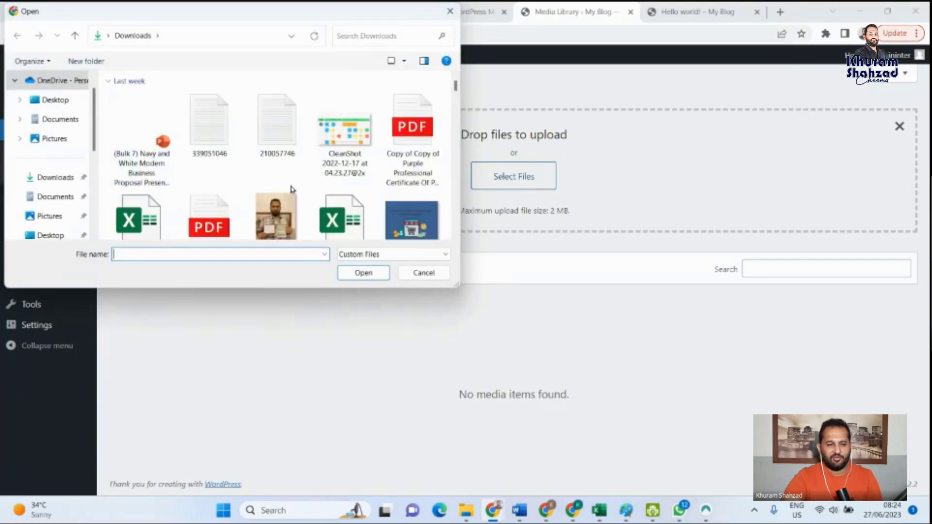
{"action": "scroll", "coordinate": [296, 199], "scroll_direction": "down", "scroll_amount": 5}
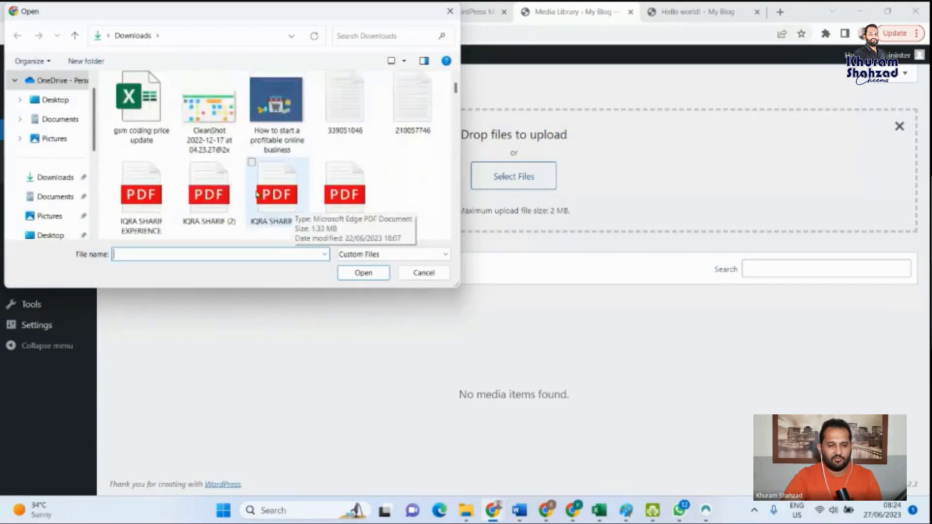
{"action": "scroll", "coordinate": [224, 162], "scroll_direction": "down", "scroll_amount": 8}
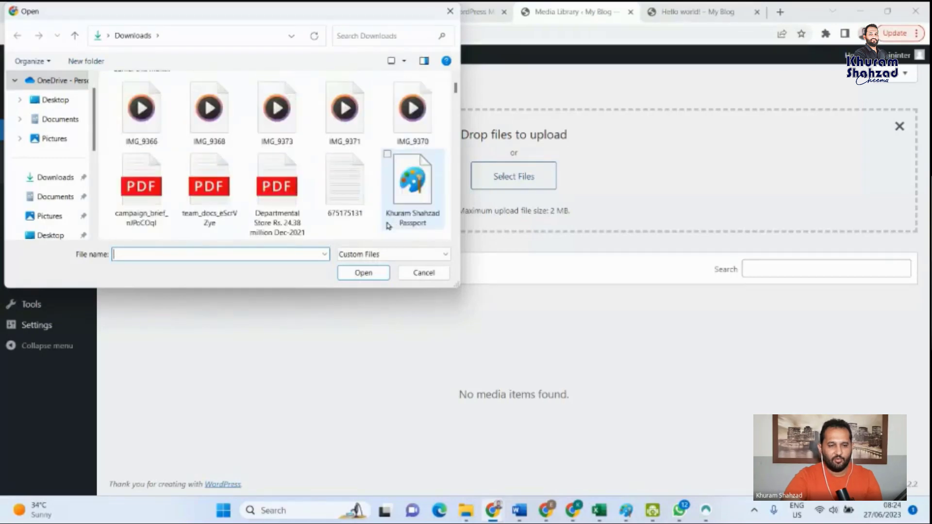
{"action": "scroll", "coordinate": [389, 226], "scroll_direction": "down", "scroll_amount": 2}
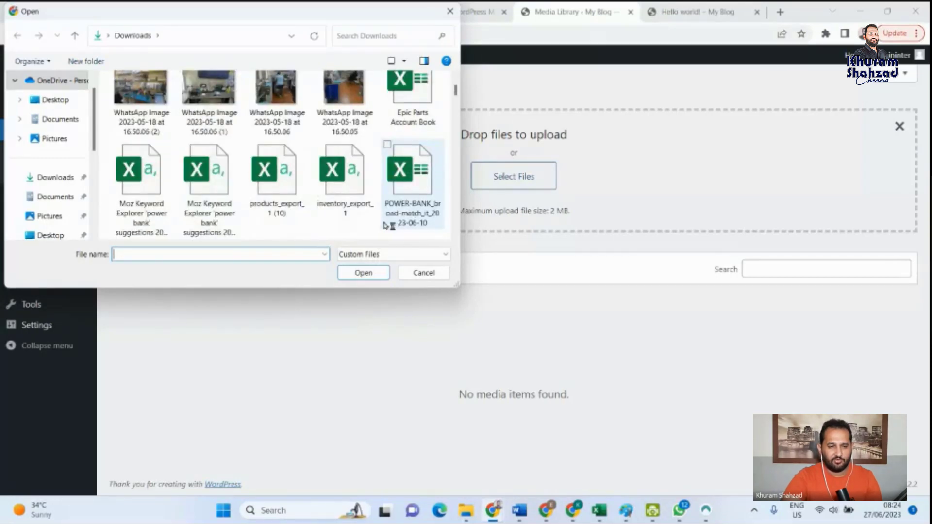
{"action": "scroll", "coordinate": [289, 211], "scroll_direction": "up", "scroll_amount": 1}
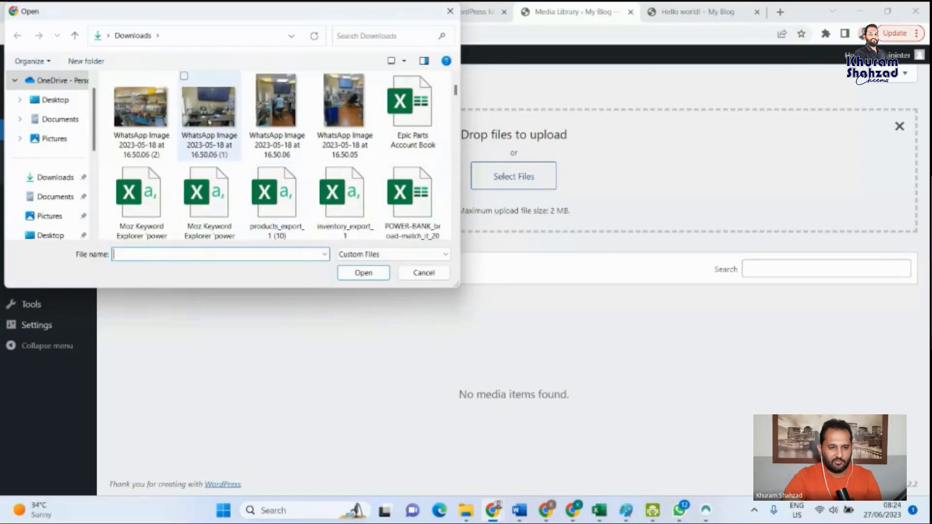
{"action": "left_click", "coordinate": [236, 148]}
{"action": "left_click", "coordinate": [363, 273]}
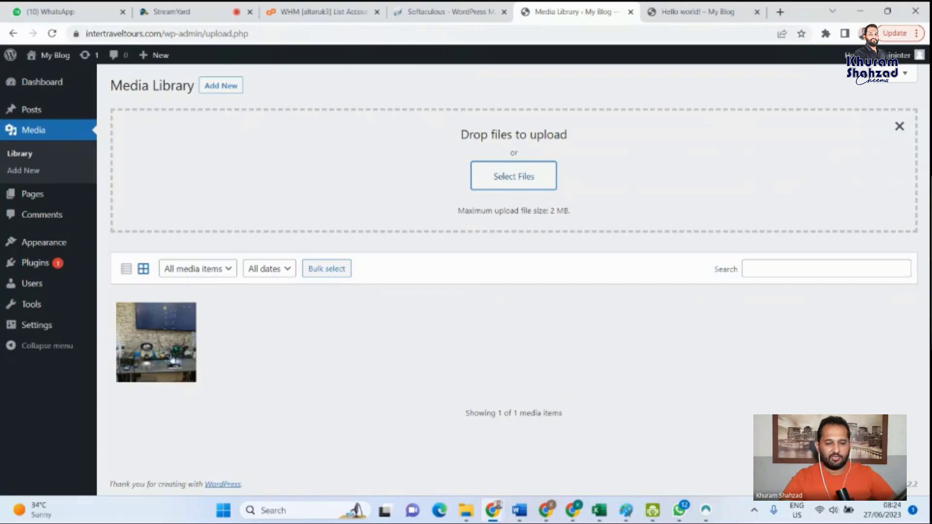
- Open the uploaded image's attachment details and change its title to Mobile-repair-lab
{"action": "left_click", "coordinate": [151, 348]}
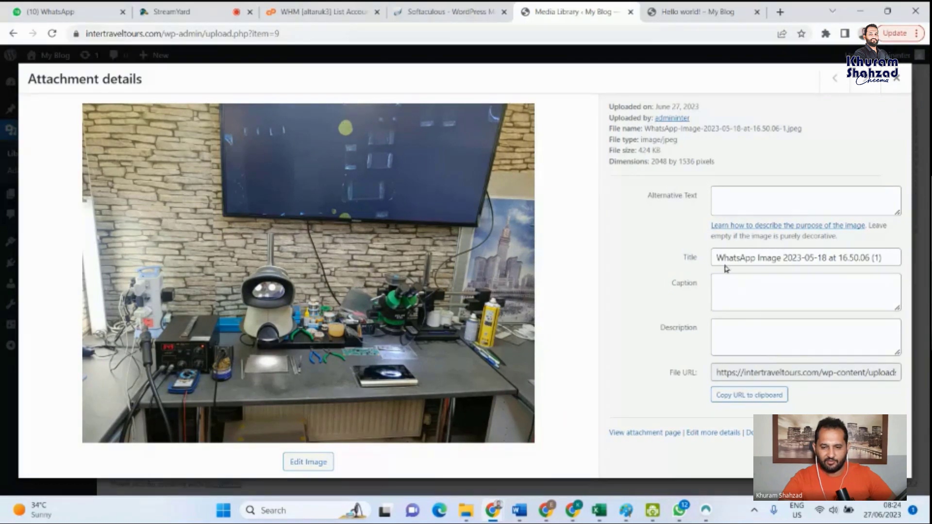
{"action": "left_click", "coordinate": [745, 256]}
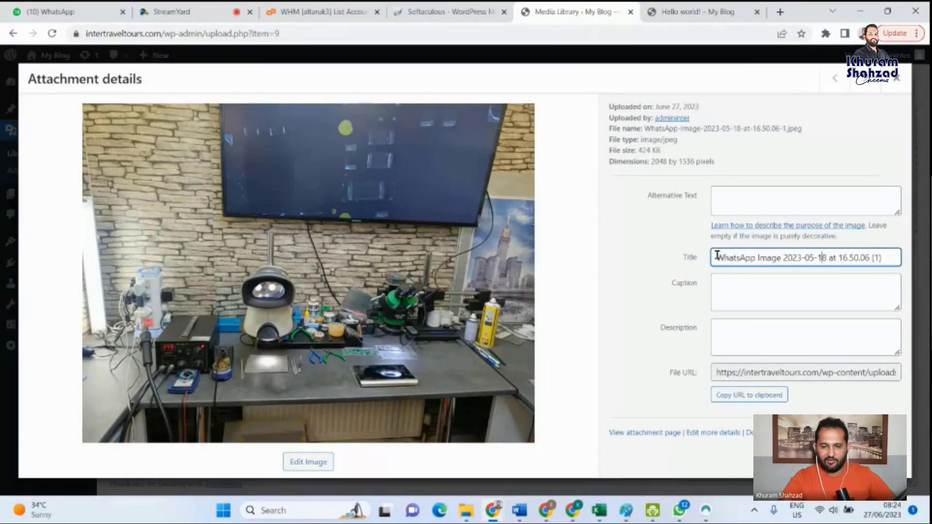
{"action": "left_click_drag", "start_coordinate": [714, 256], "coordinate": [898, 258]}
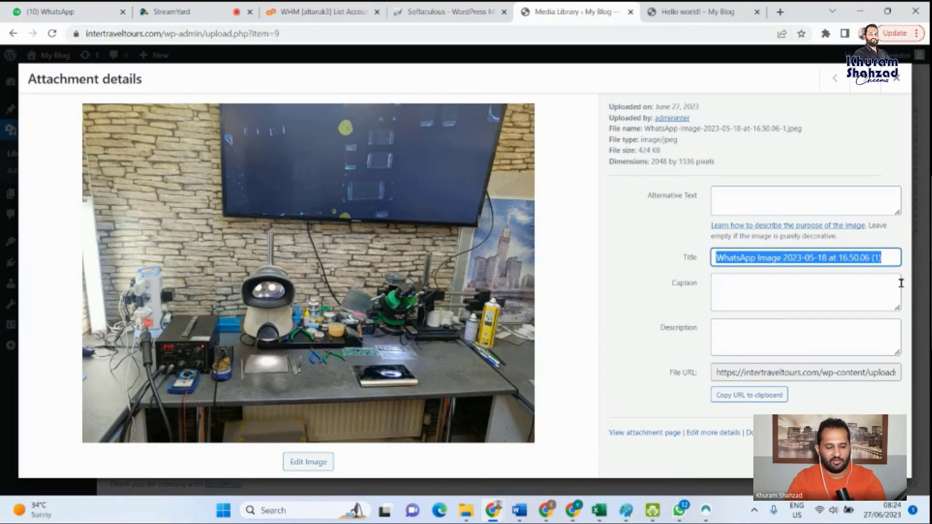
{"action": "type", "text": "Mobile-repair-lab"}
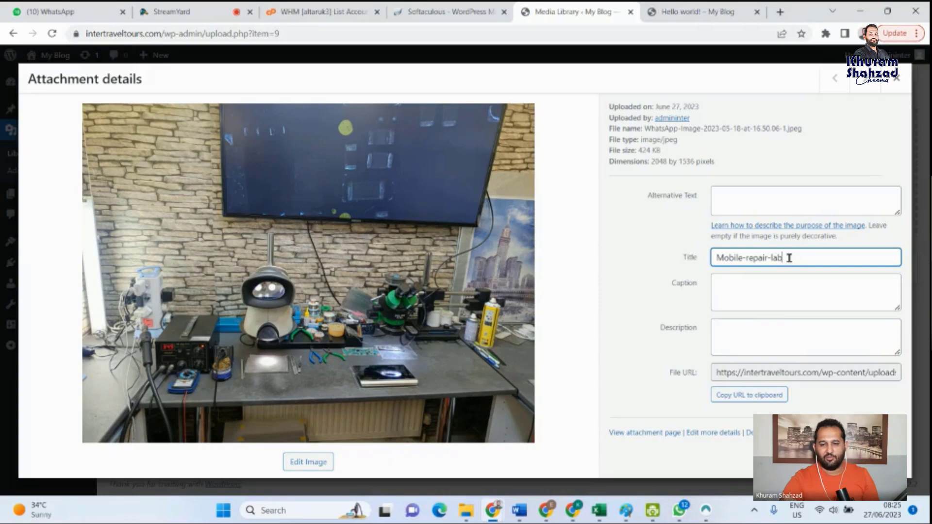
- Copy the title Mobile-repair-lab into the image's caption and description
{"action": "left_click_drag", "start_coordinate": [790, 259], "coordinate": [676, 263]}
{"action": "key", "text": "ctrl+c"}
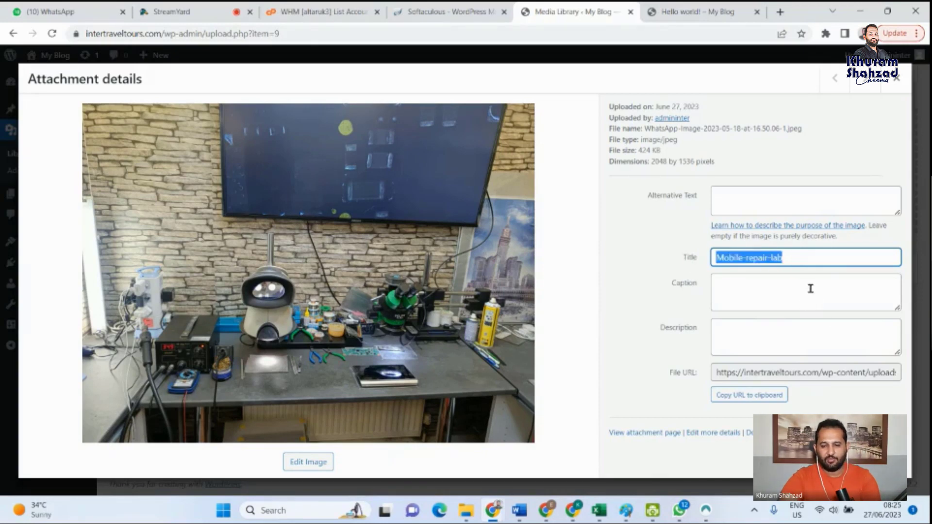
{"action": "left_click", "coordinate": [741, 291]}
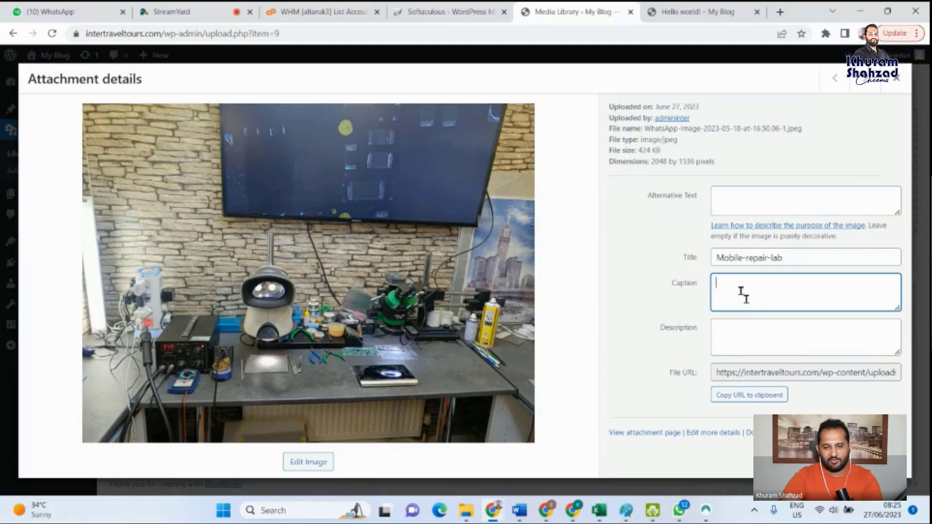
{"action": "key", "text": "ctrl+v"}
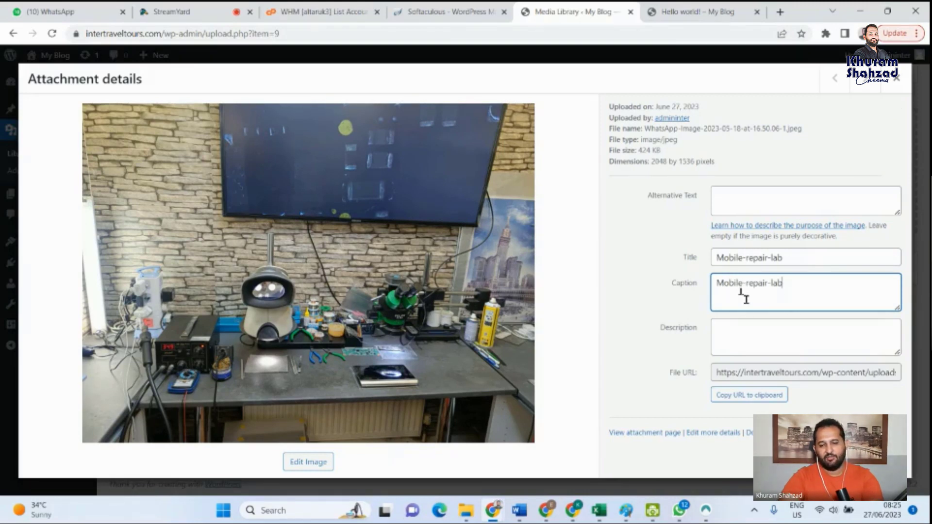
{"action": "left_click", "coordinate": [740, 351]}
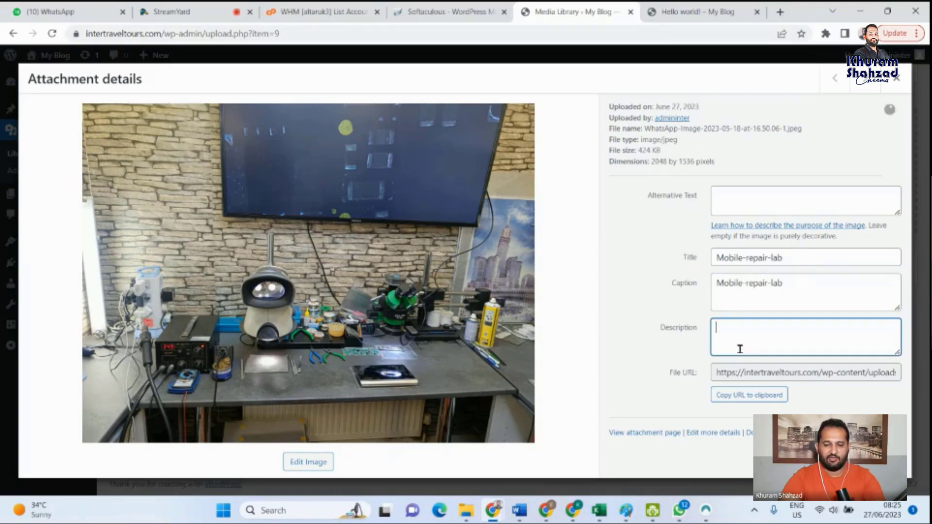
{"action": "key", "text": "ctrl+v"}
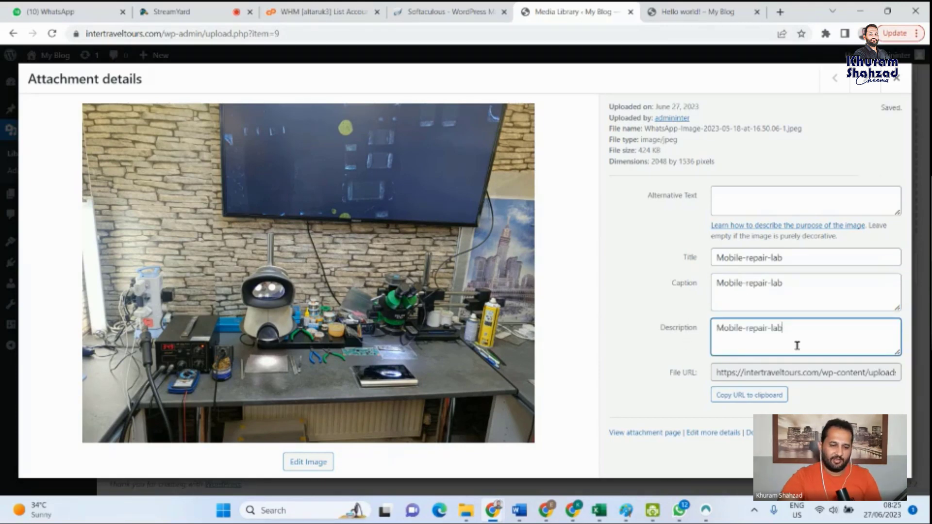
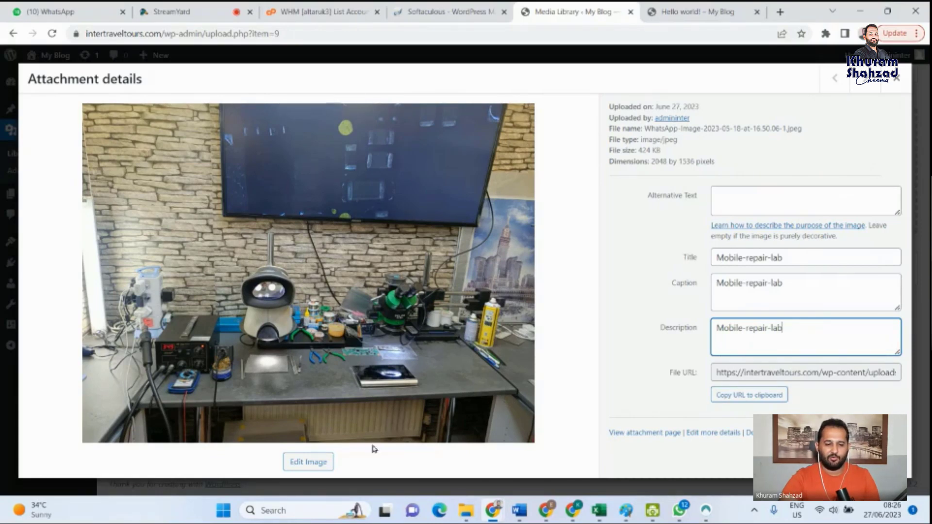
- Save the image's new description and select its file URL in the attachment details
{"action": "left_click", "coordinate": [818, 404]}
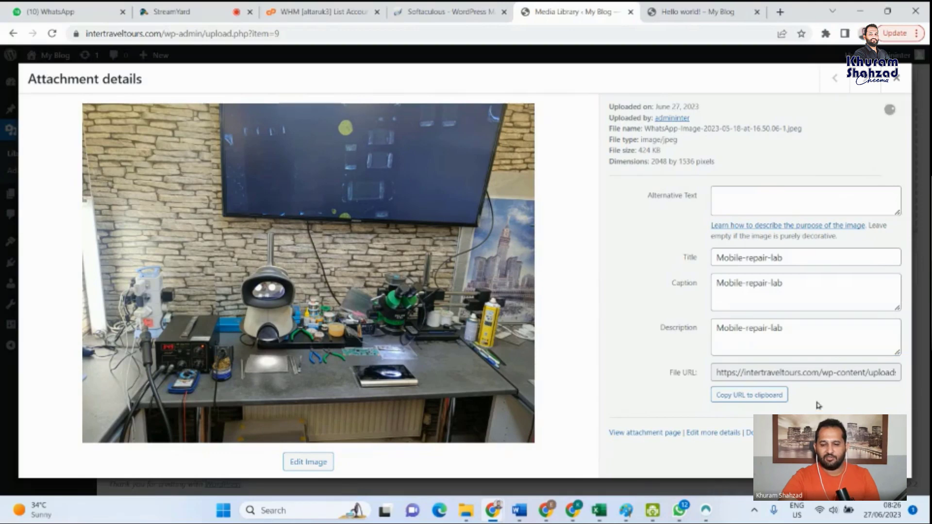
{"action": "left_click_drag", "start_coordinate": [818, 375], "coordinate": [894, 377]}
{"action": "left_click", "coordinate": [832, 404]}
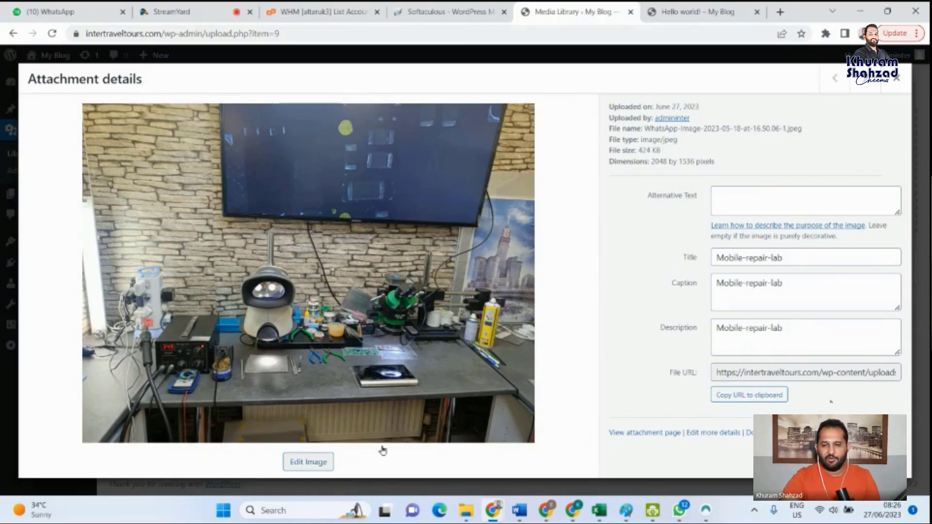
- Examine the image's editing and scaling options, then review its attachment details once more and return to the Media Library
{"action": "left_click", "coordinate": [303, 462]}
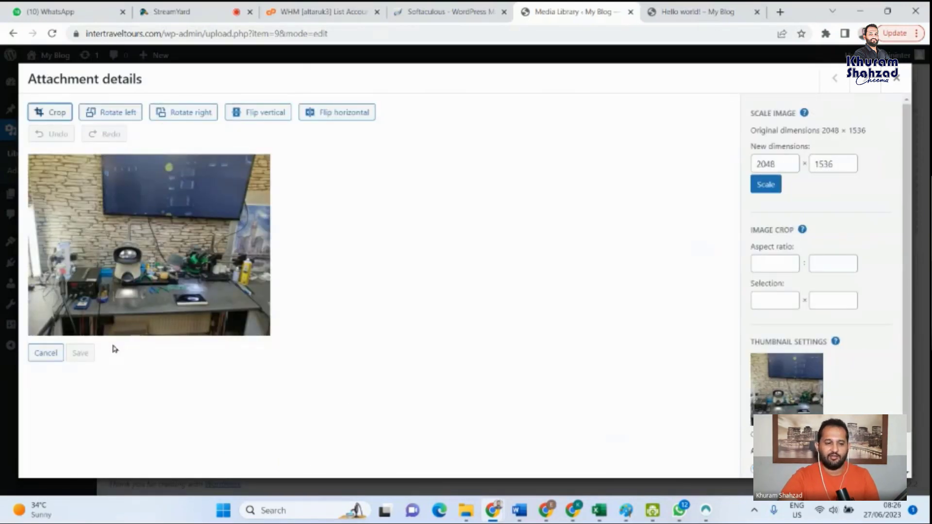
{"action": "left_click", "coordinate": [786, 161]}
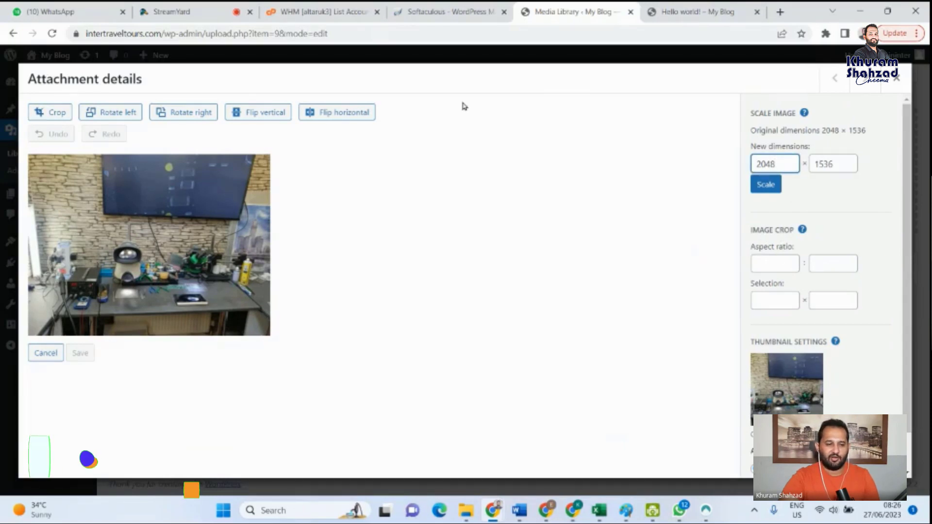
{"action": "left_click", "coordinate": [899, 80]}
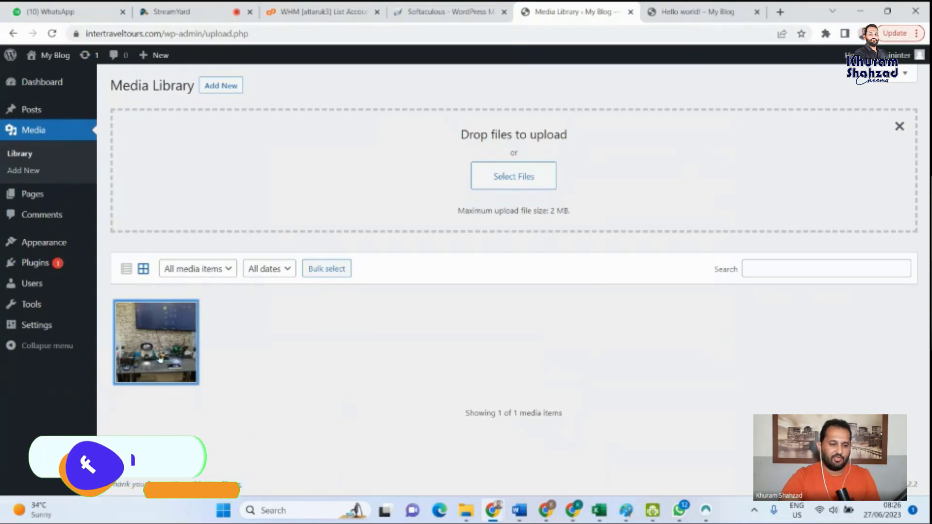
{"action": "left_click", "coordinate": [161, 359]}
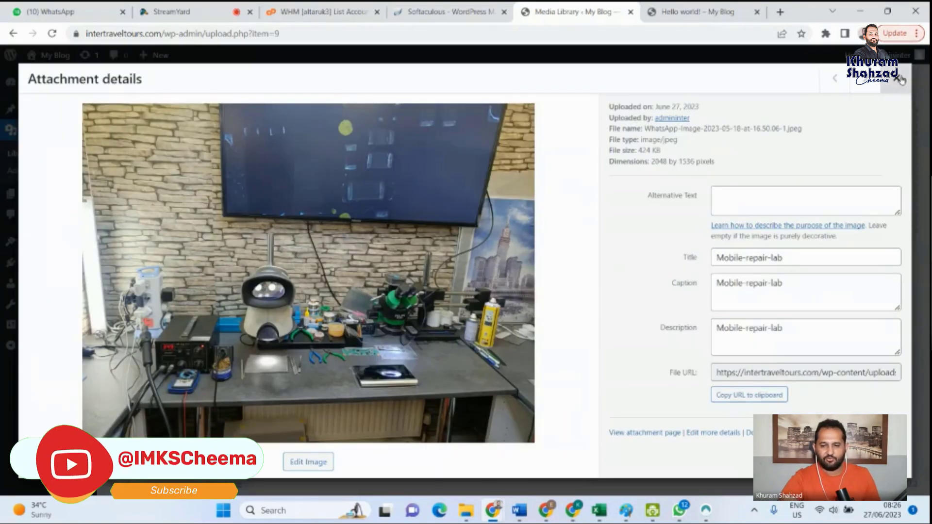
{"action": "key", "text": "Escape"}
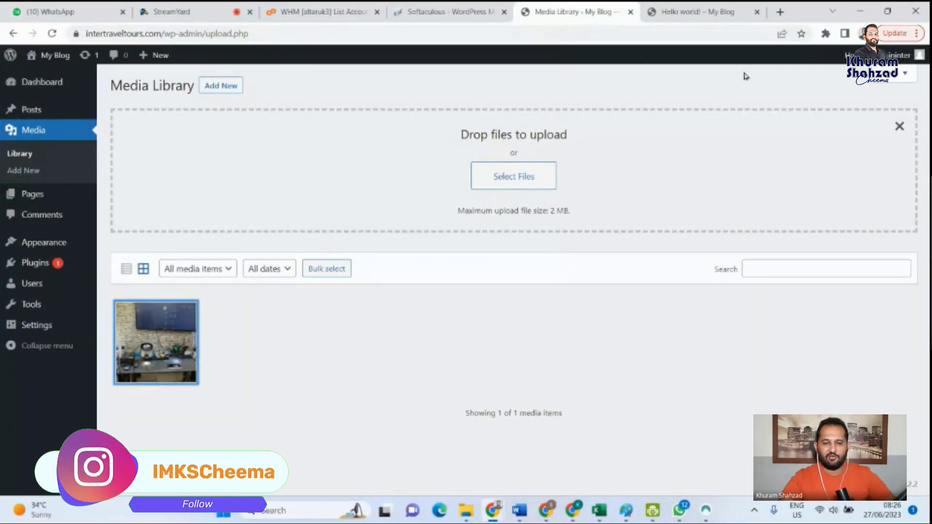
- Create a new page from the Pages list and title it Contact Us
{"action": "left_click", "coordinate": [31, 196]}
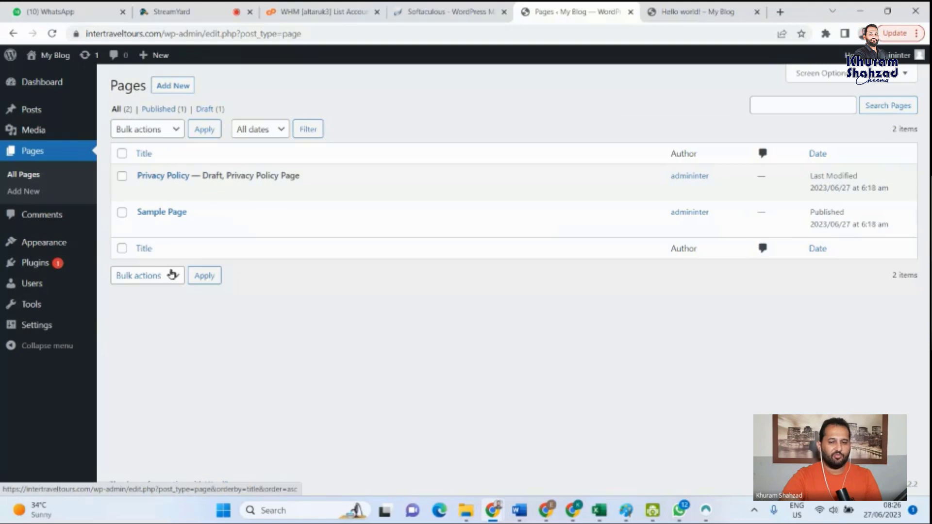
{"action": "left_click", "coordinate": [193, 90]}
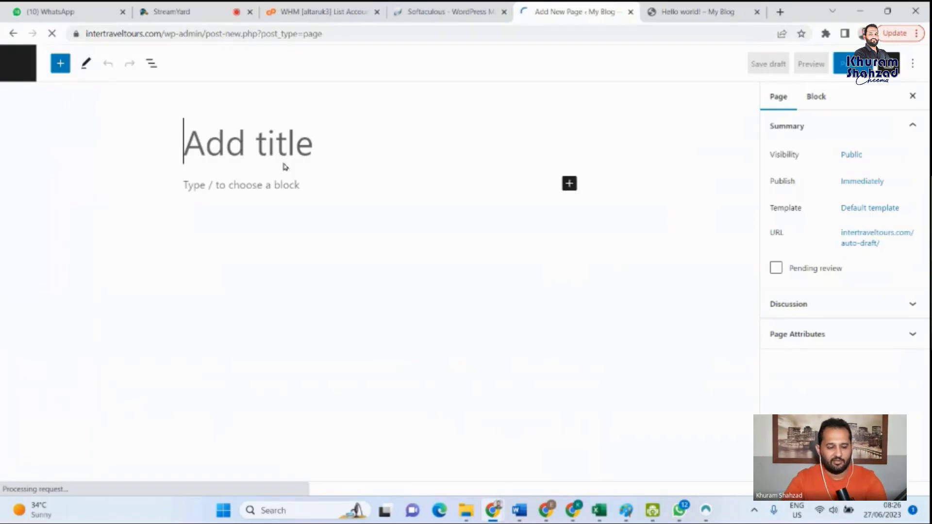
{"action": "type", "text": "Con"}
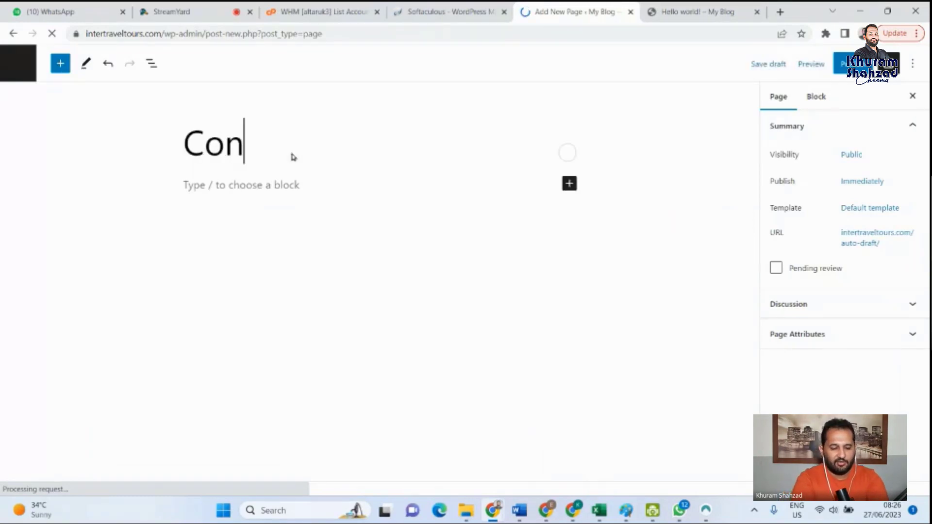
{"action": "type", "text": "tact Us"}
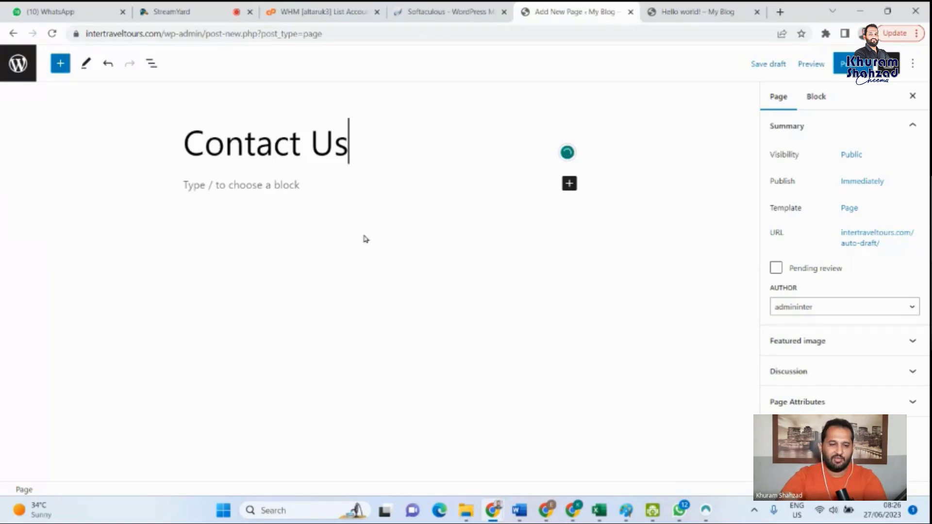
- Examine the full block library for the page, covering the text, media, design, widget, theme and embed blocks
{"action": "left_click", "coordinate": [277, 187]}
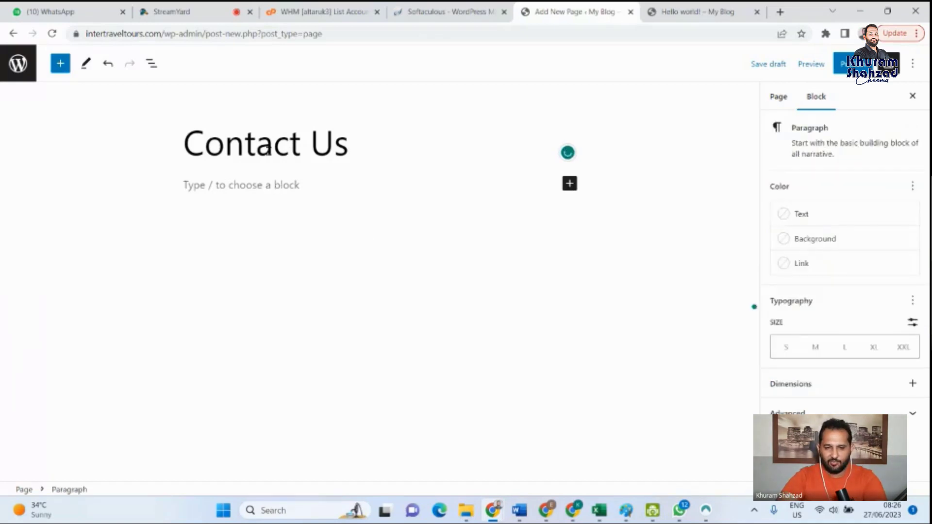
{"action": "left_click", "coordinate": [569, 184]}
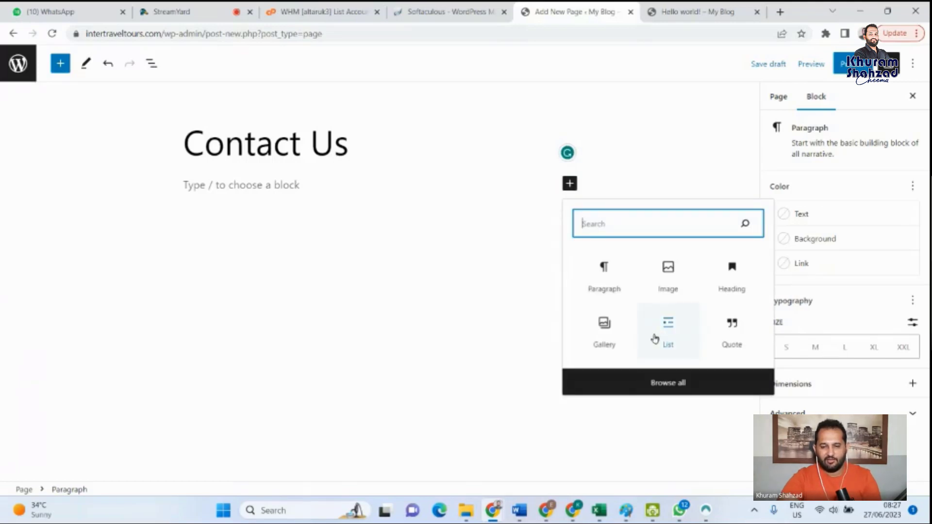
{"action": "left_click", "coordinate": [676, 387]}
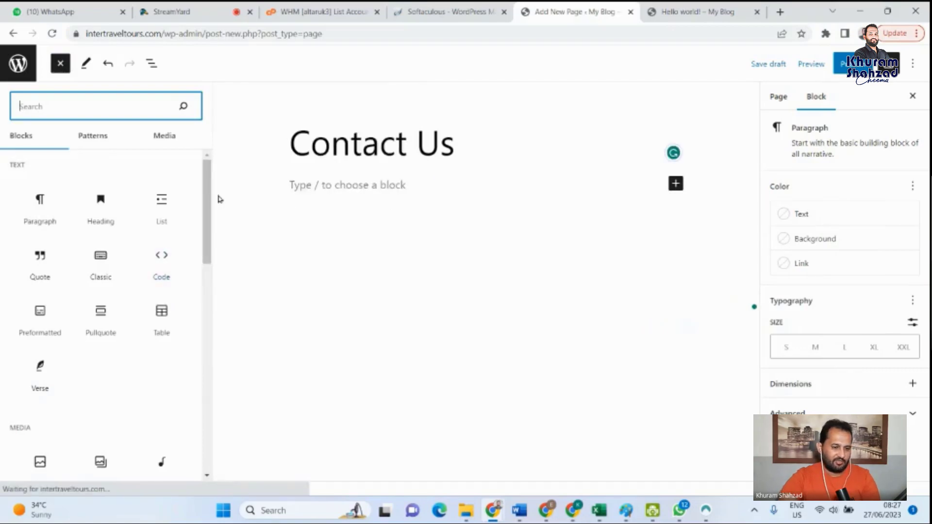
{"action": "left_click_drag", "start_coordinate": [208, 195], "coordinate": [206, 224]}
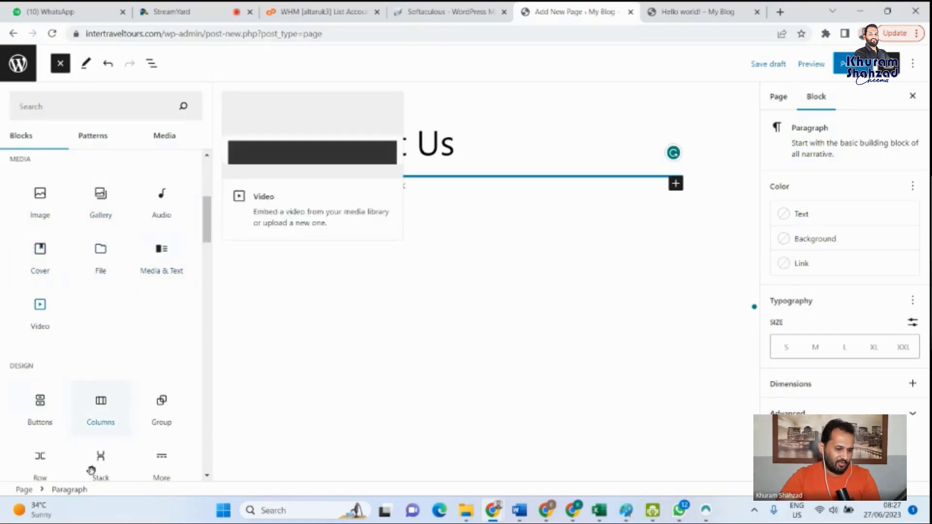
{"action": "left_click_drag", "start_coordinate": [210, 211], "coordinate": [210, 227]}
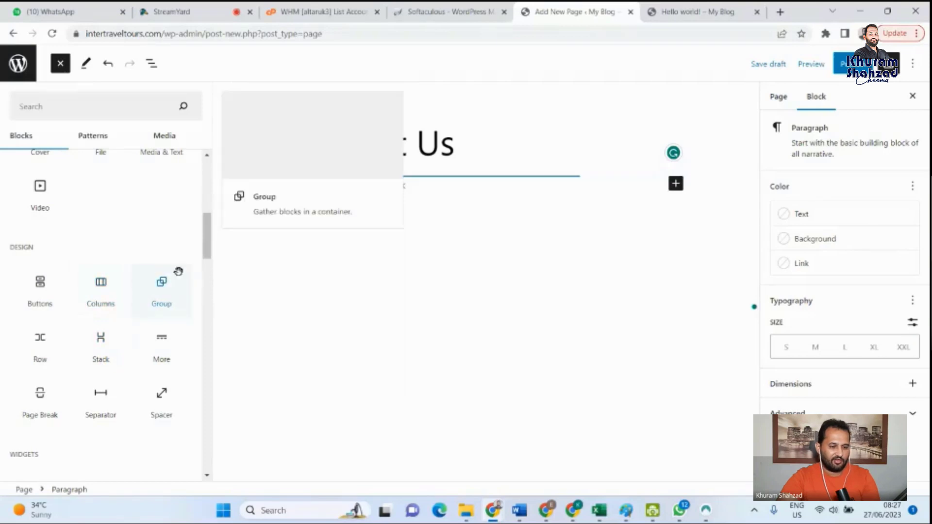
{"action": "left_click_drag", "start_coordinate": [206, 243], "coordinate": [209, 278]}
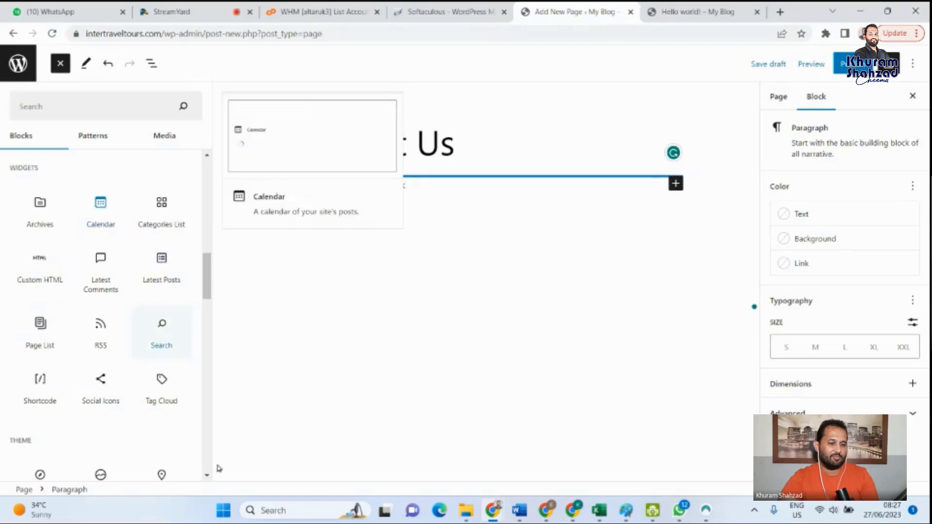
{"action": "mouse_move", "coordinate": [208, 261]}
{"action": "left_mouse_down"}
{"action": "mouse_move", "coordinate": [204, 464]}
{"action": "mouse_move", "coordinate": [213, 166]}
{"action": "mouse_move", "coordinate": [209, 242]}
{"action": "left_mouse_up"}
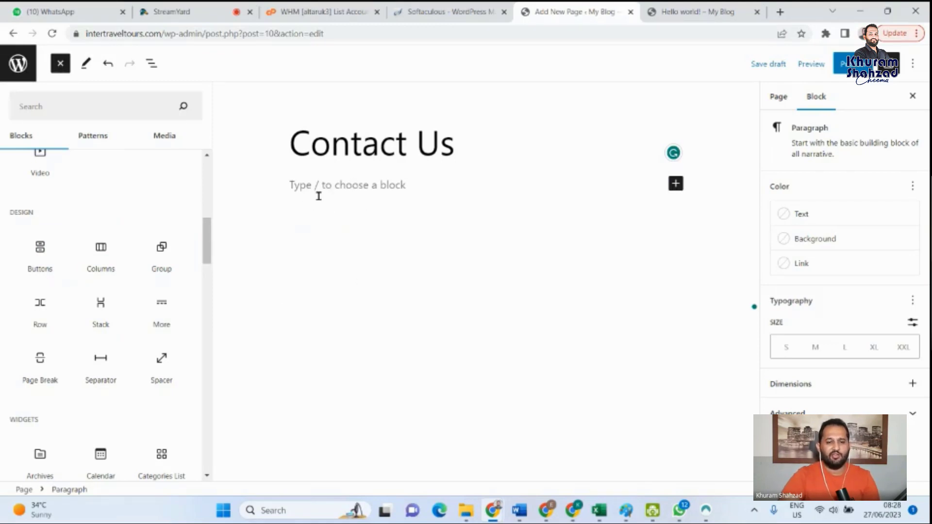
{"action": "left_click_drag", "start_coordinate": [206, 245], "coordinate": [207, 283]}
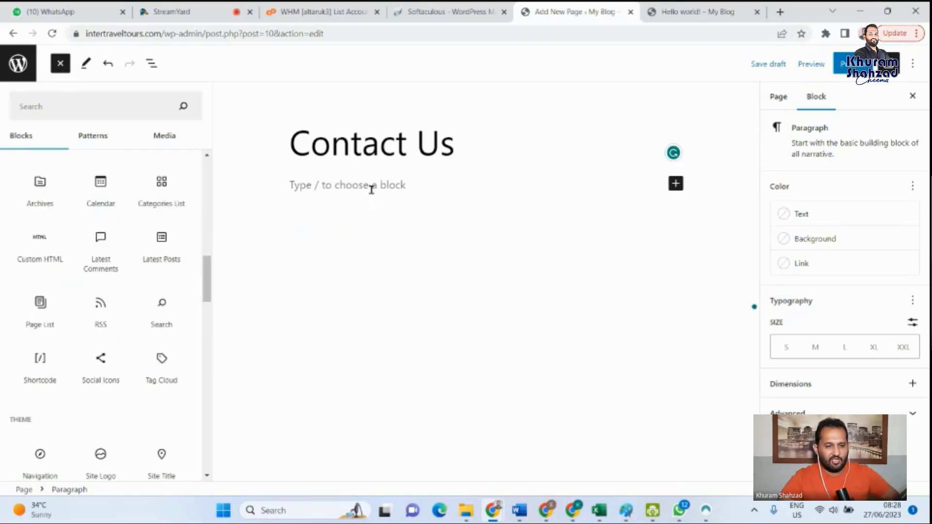
{"action": "left_click_drag", "start_coordinate": [204, 277], "coordinate": [206, 385]}
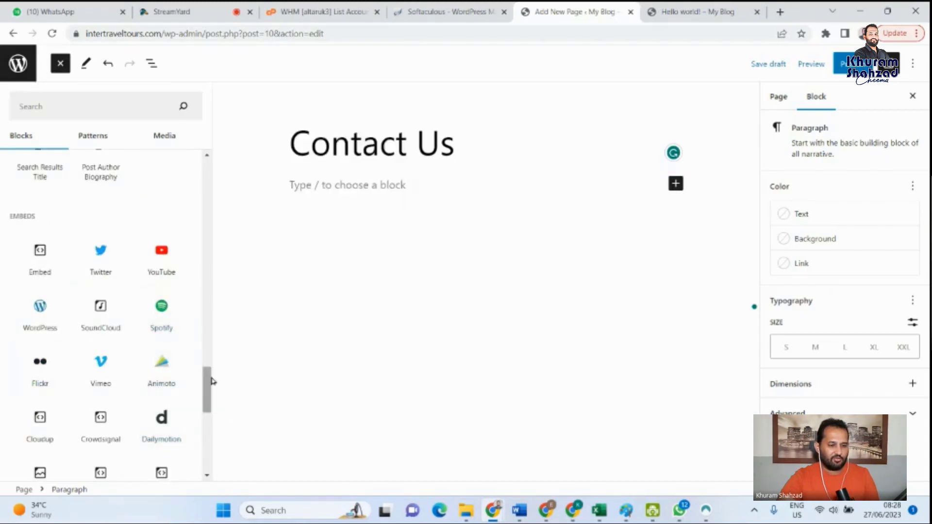
{"action": "left_click_drag", "start_coordinate": [211, 383], "coordinate": [212, 182]}
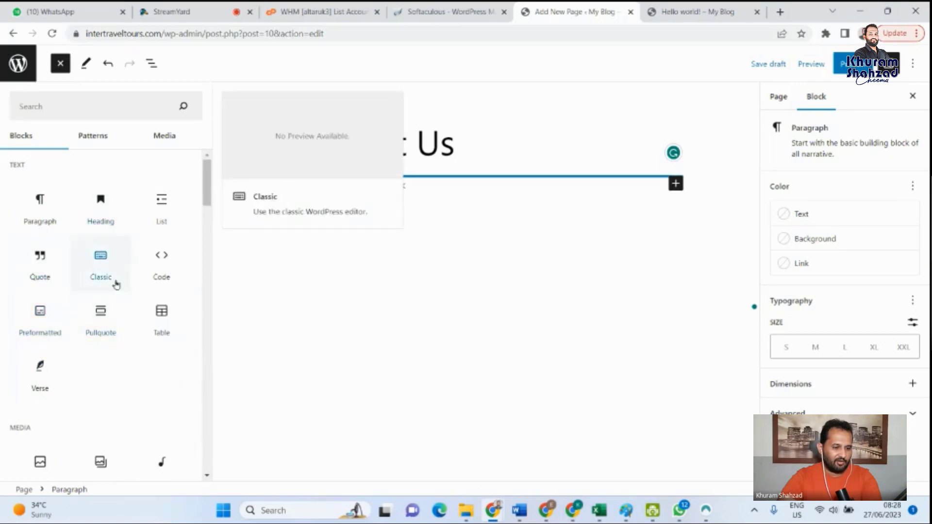
{"action": "left_click", "coordinate": [213, 183]}
- Insert an empty Image block under the Contact Us title
{"action": "left_click", "coordinate": [571, 184]}
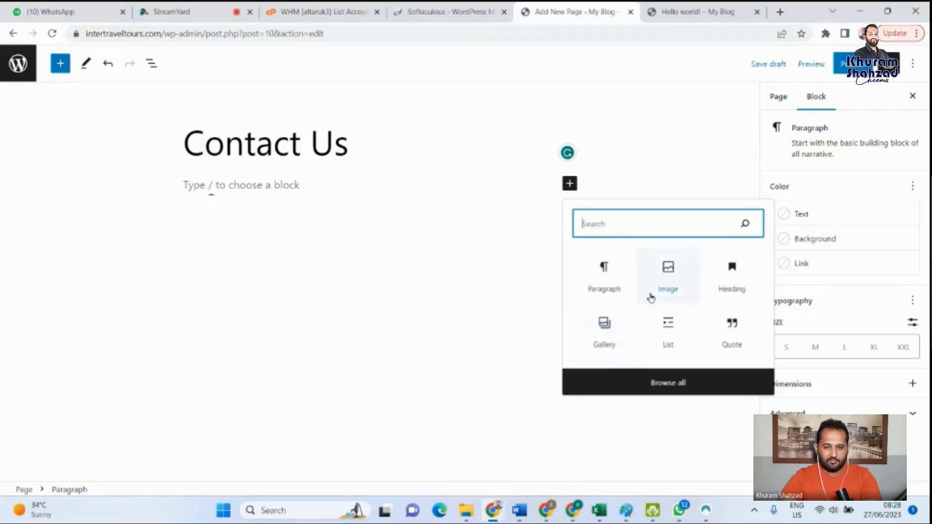
{"action": "left_click", "coordinate": [673, 280]}
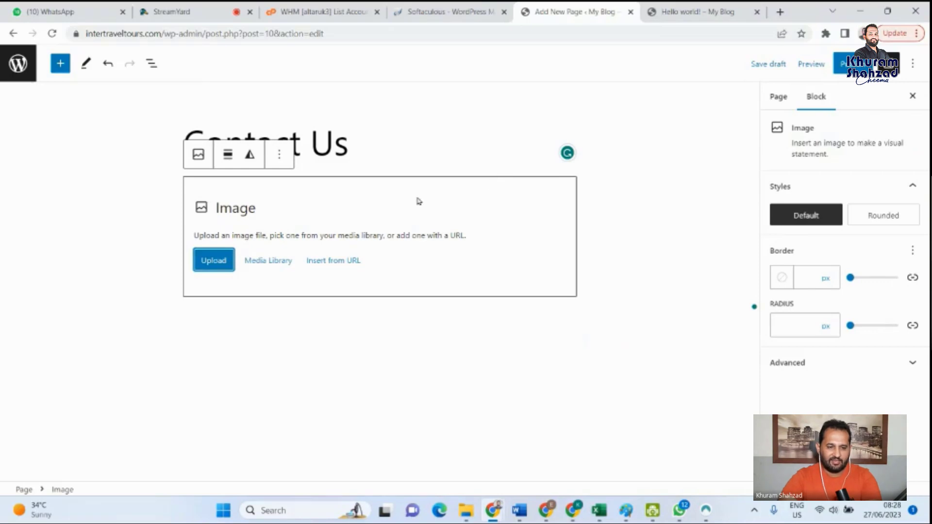
{"action": "left_click", "coordinate": [579, 387]}
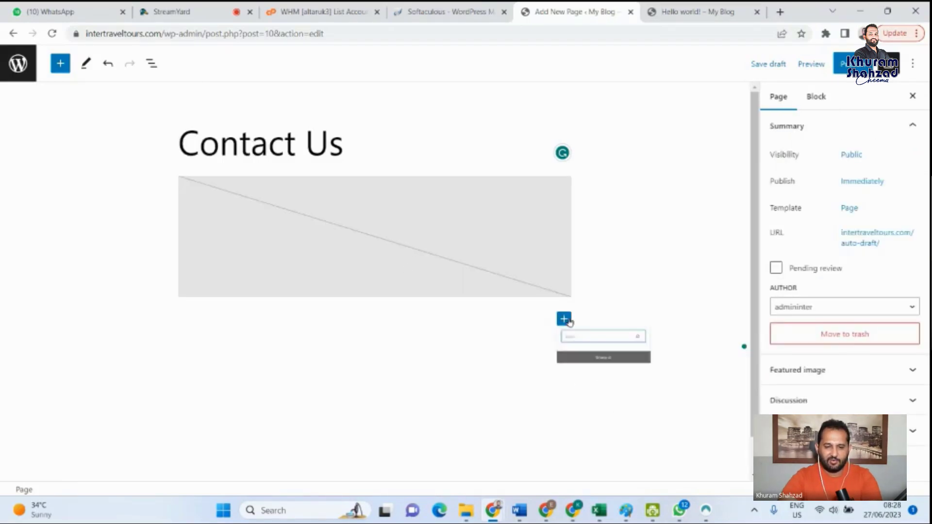
- Add an empty Paragraph block below the Image block
{"action": "left_click", "coordinate": [564, 319]}
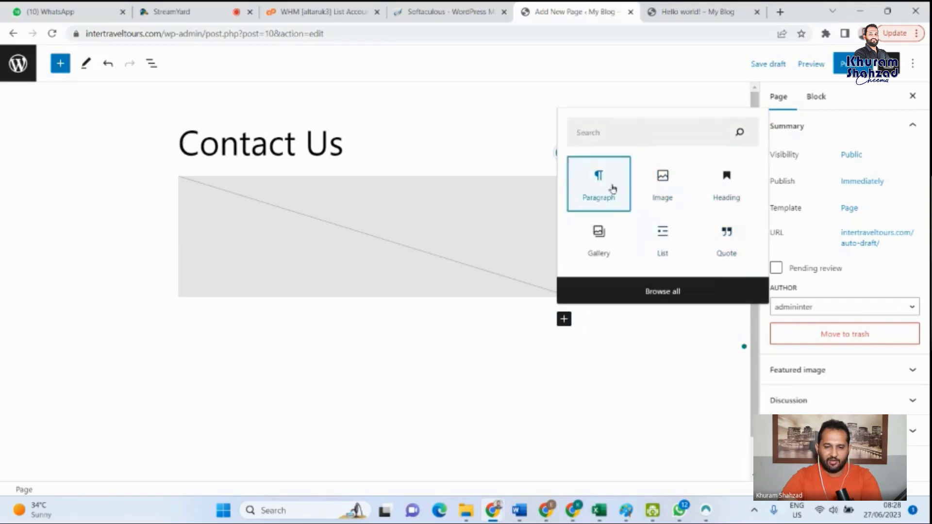
{"action": "left_click", "coordinate": [612, 188]}
{"action": "scroll", "coordinate": [565, 343], "scroll_direction": "down", "scroll_amount": 1}
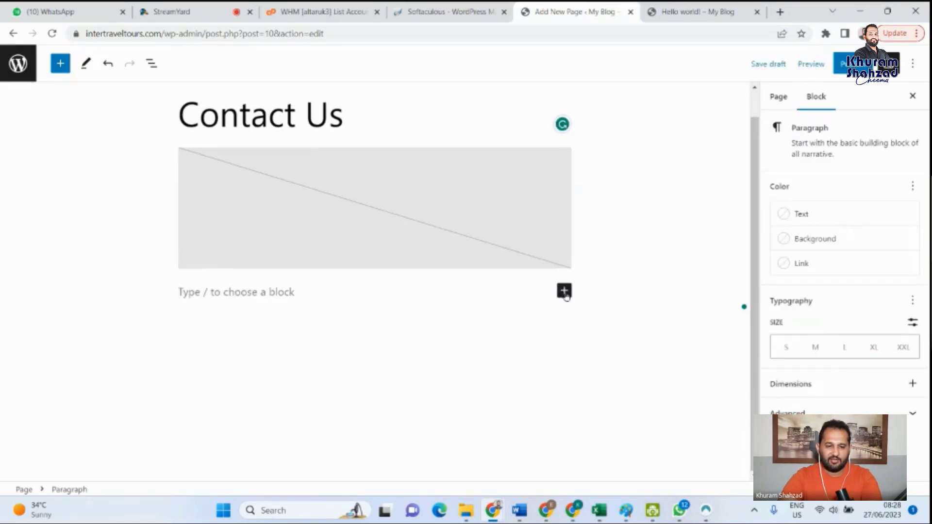
{"action": "left_click", "coordinate": [507, 351]}
{"action": "scroll", "coordinate": [505, 388], "scroll_direction": "down", "scroll_amount": 1}
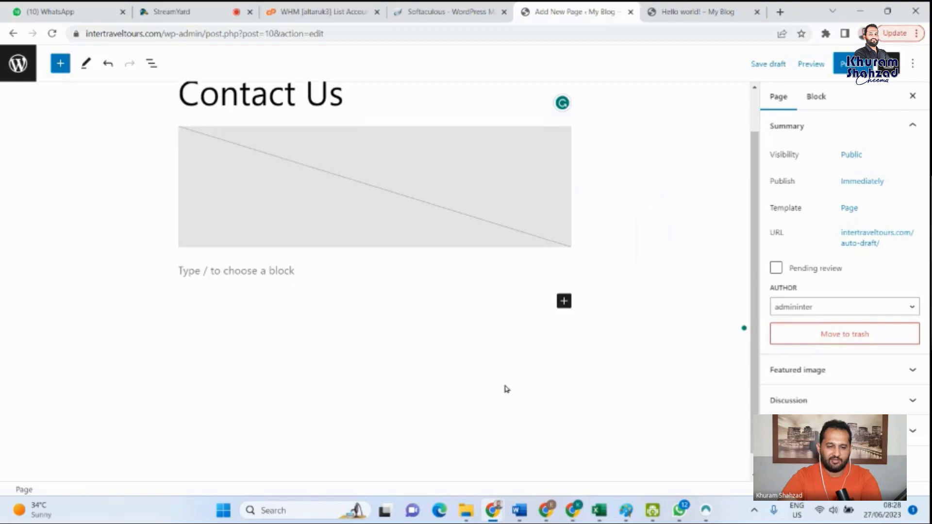
- Insert a Heading block in the empty paragraph below the Image block and select it
{"action": "left_click", "coordinate": [227, 249]}
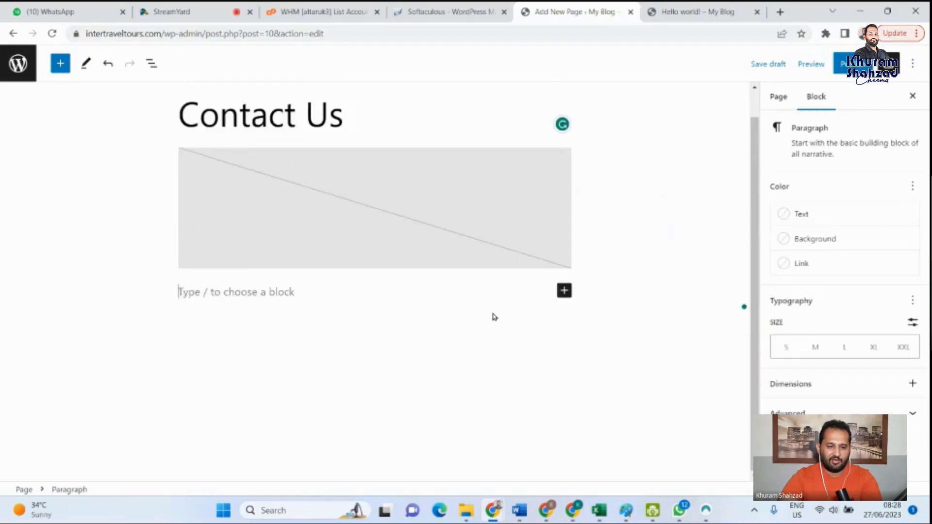
{"action": "left_click", "coordinate": [565, 291]}
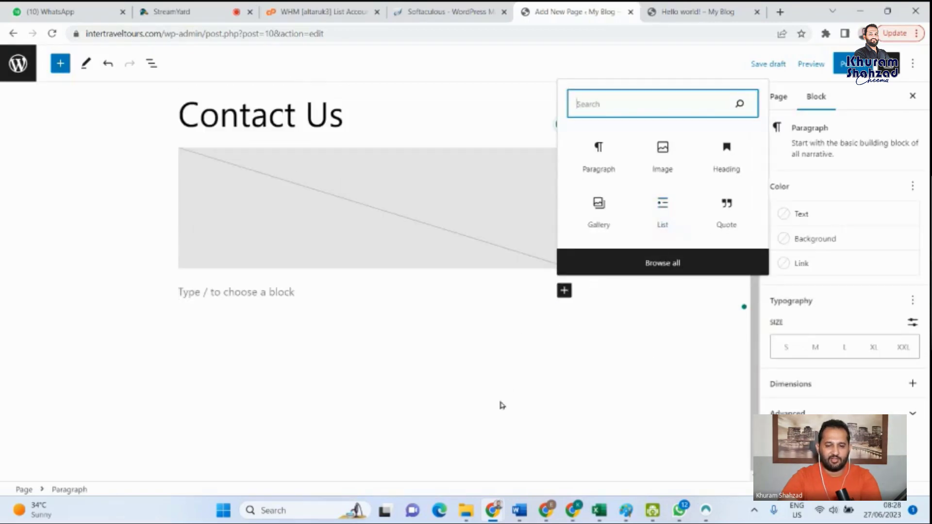
{"action": "left_click", "coordinate": [509, 419]}
{"action": "left_click", "coordinate": [346, 202]}
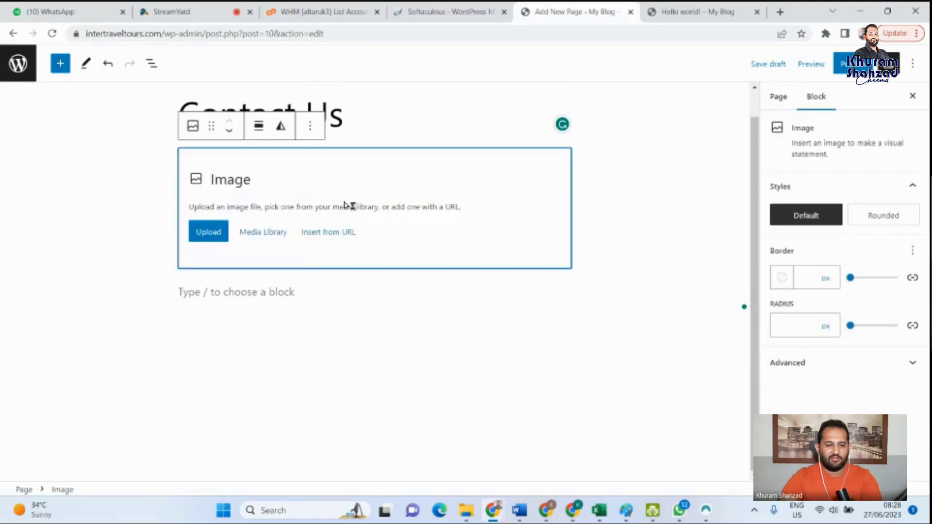
{"action": "left_click", "coordinate": [298, 293]}
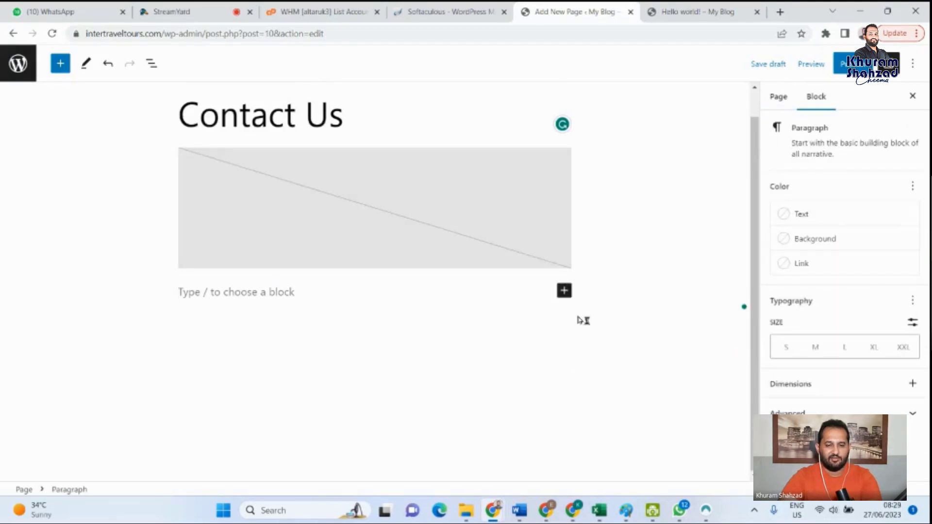
{"action": "left_click", "coordinate": [565, 290]}
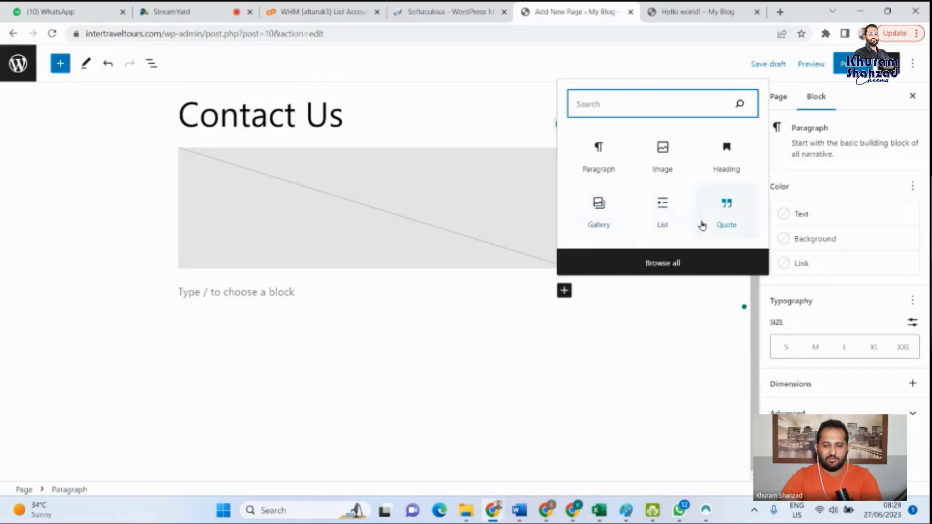
{"action": "left_click", "coordinate": [727, 162]}
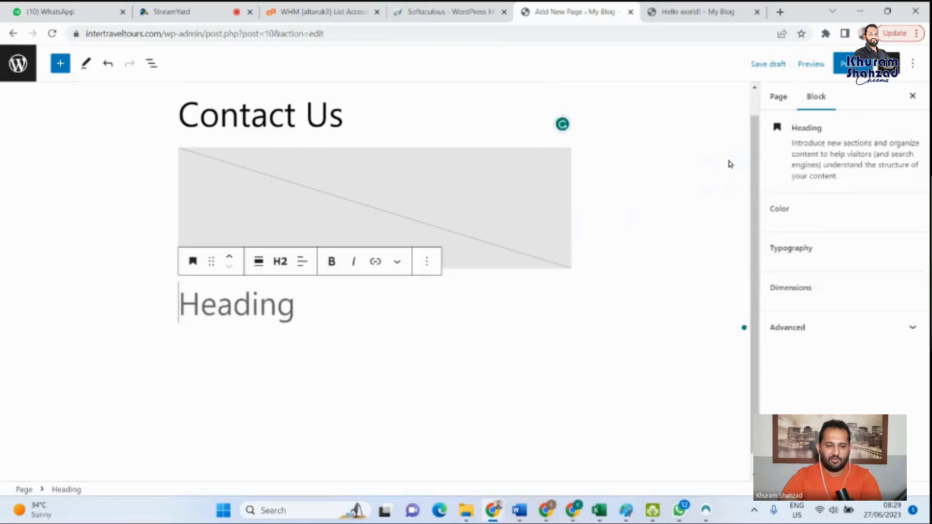
{"action": "left_click", "coordinate": [340, 380]}
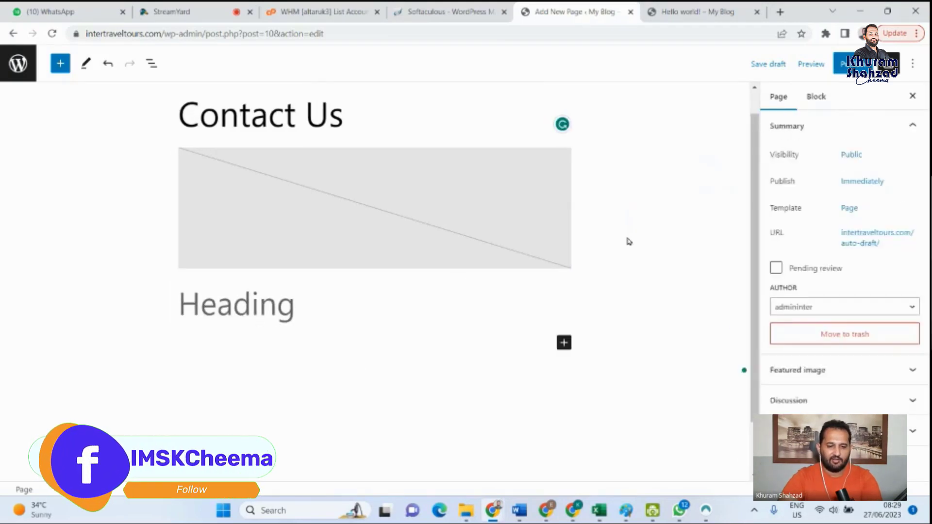
{"action": "left_click", "coordinate": [260, 304]}
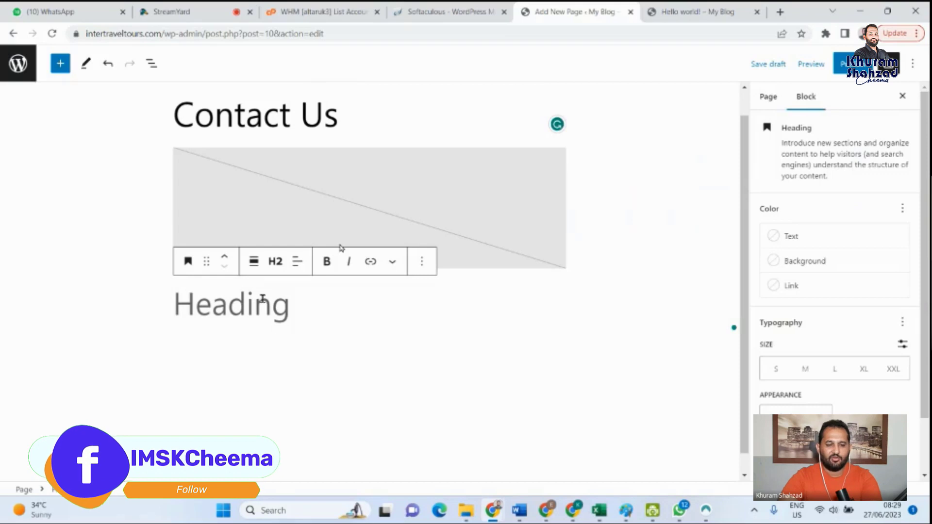
- Fill the empty Image block under the Contact Us title with the Mobile-repair-lab picture from the media library
{"action": "left_click", "coordinate": [383, 200]}
{"action": "left_click", "coordinate": [220, 228]}
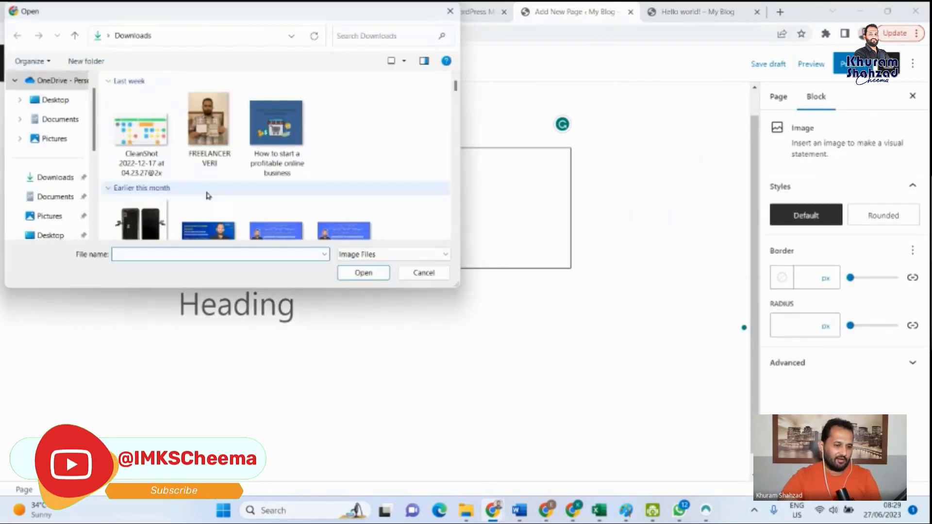
{"action": "left_click", "coordinate": [424, 273]}
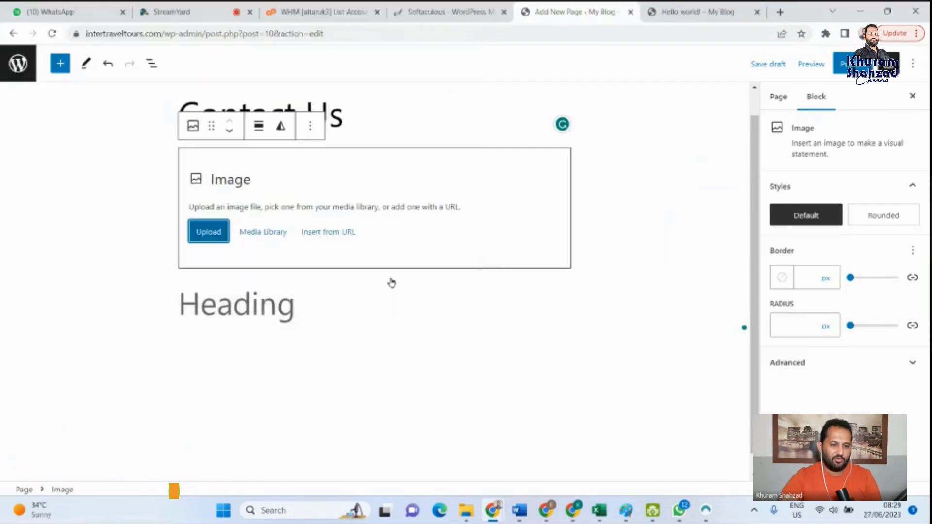
{"action": "left_click", "coordinate": [272, 232]}
{"action": "left_click", "coordinate": [57, 224]}
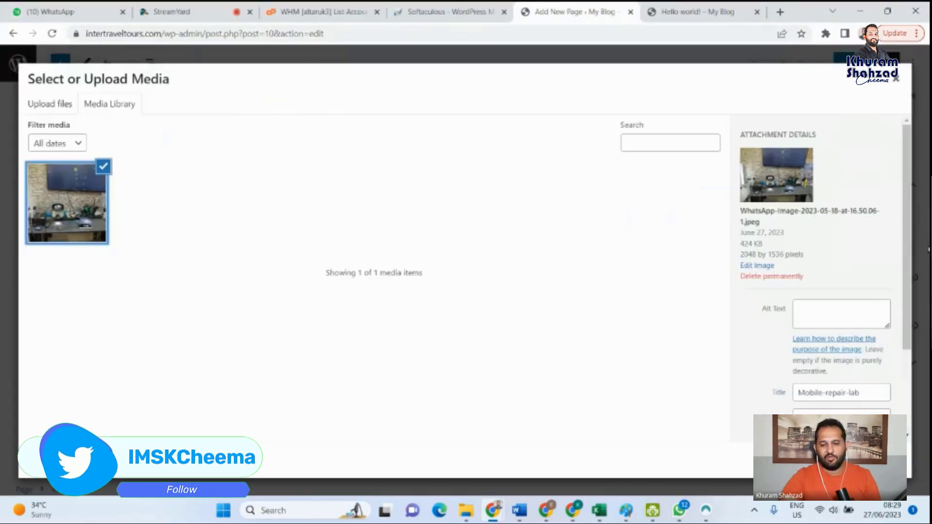
{"action": "scroll", "coordinate": [832, 379], "scroll_direction": "down", "scroll_amount": 1}
{"action": "left_click", "coordinate": [886, 460]}
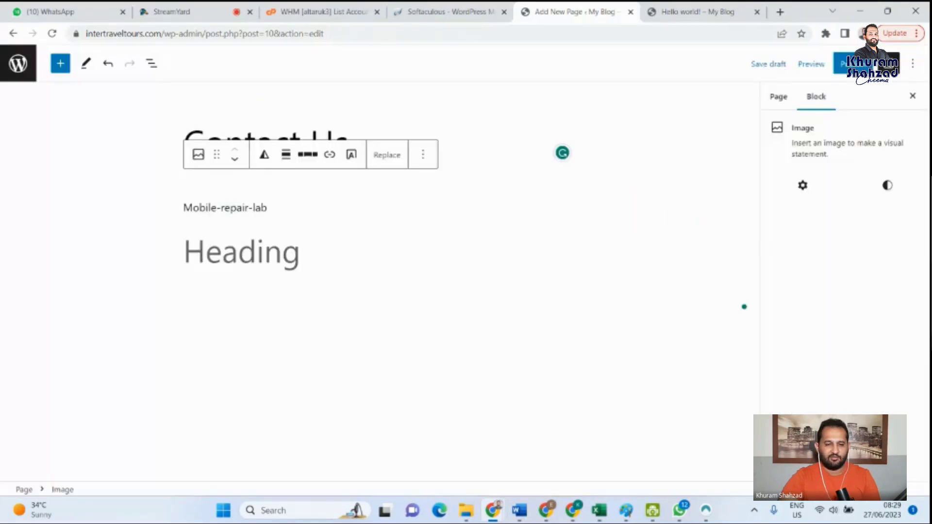
{"action": "scroll", "coordinate": [394, 299], "scroll_direction": "down", "scroll_amount": 3}
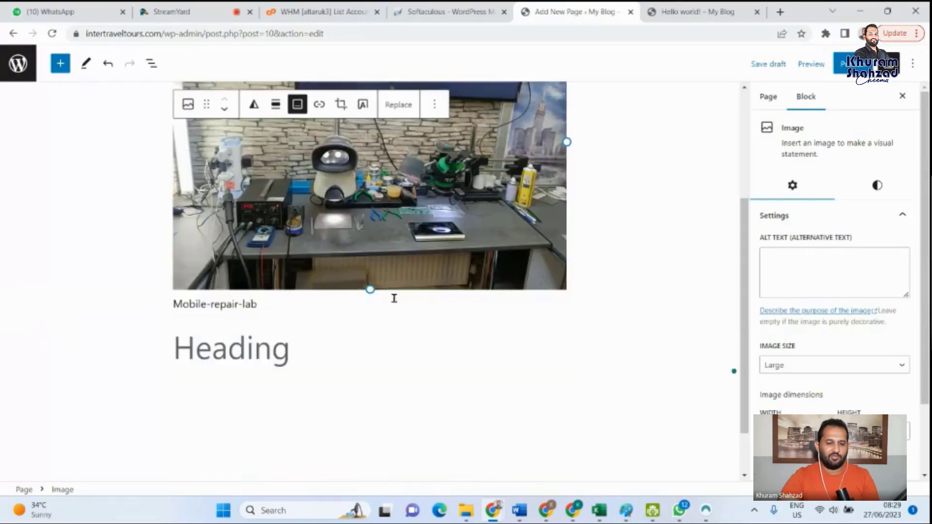
{"action": "scroll", "coordinate": [634, 292], "scroll_direction": "up", "scroll_amount": 2}
{"action": "left_click", "coordinate": [634, 292]}
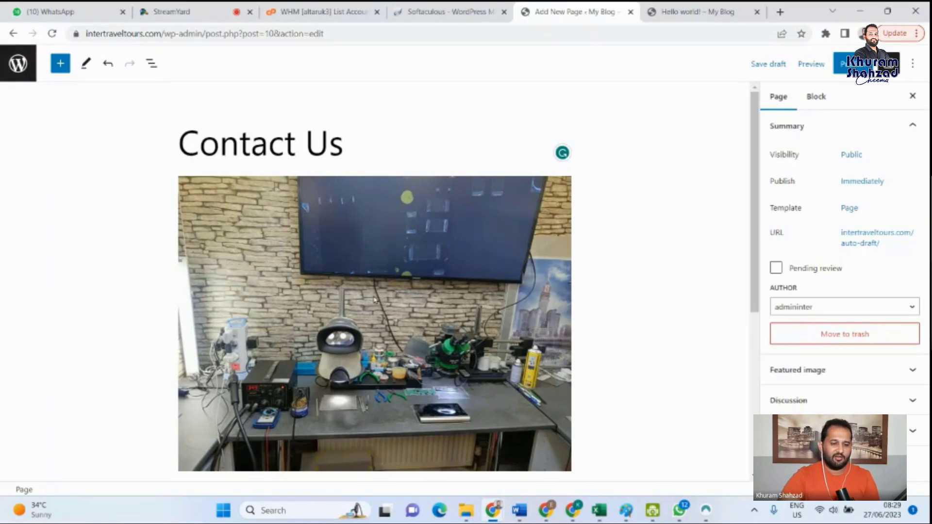
- Open a preview of the Contact Us draft in a new browser tab and look through the whole page
{"action": "scroll", "coordinate": [385, 282], "scroll_direction": "down", "scroll_amount": 2}
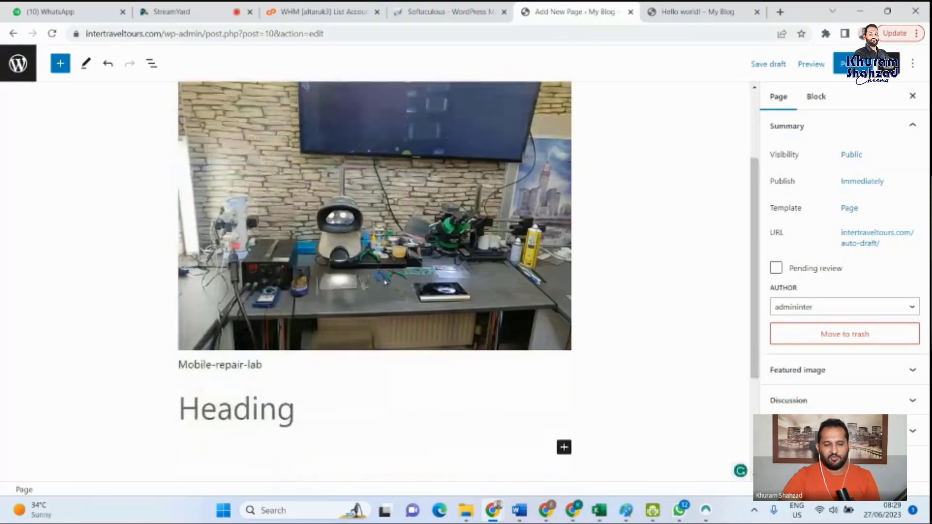
{"action": "scroll", "coordinate": [384, 282], "scroll_direction": "up", "scroll_amount": 3}
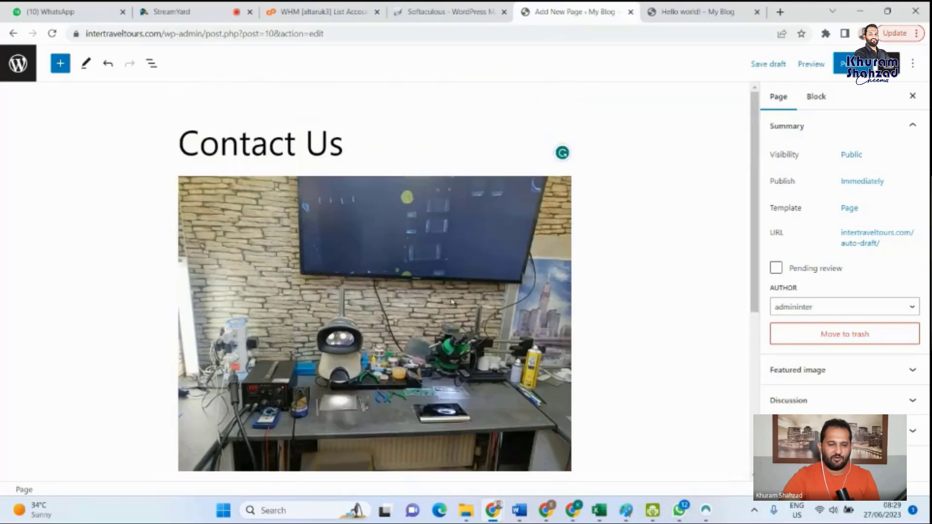
{"action": "left_click", "coordinate": [806, 64]}
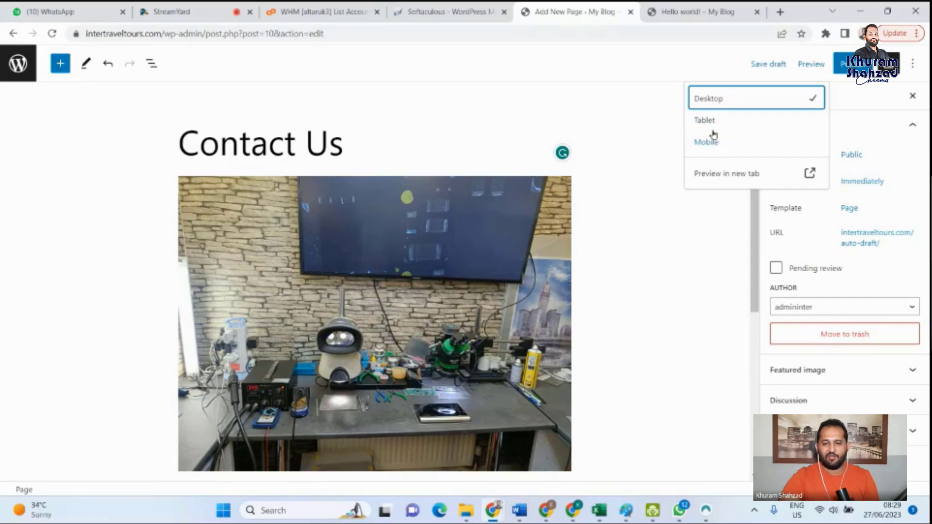
{"action": "left_click", "coordinate": [721, 175]}
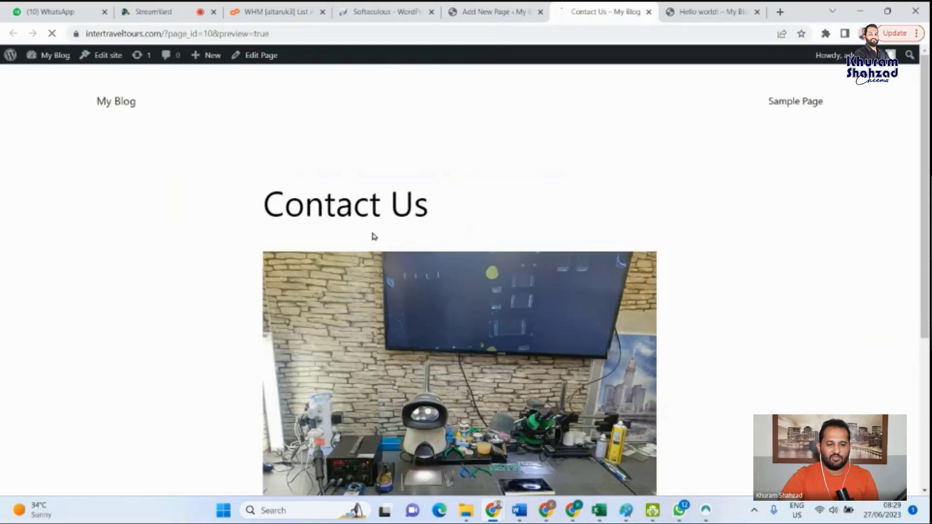
{"action": "scroll", "coordinate": [373, 235], "scroll_direction": "down", "scroll_amount": 4}
{"action": "scroll", "coordinate": [408, 391], "scroll_direction": "up", "scroll_amount": 4}
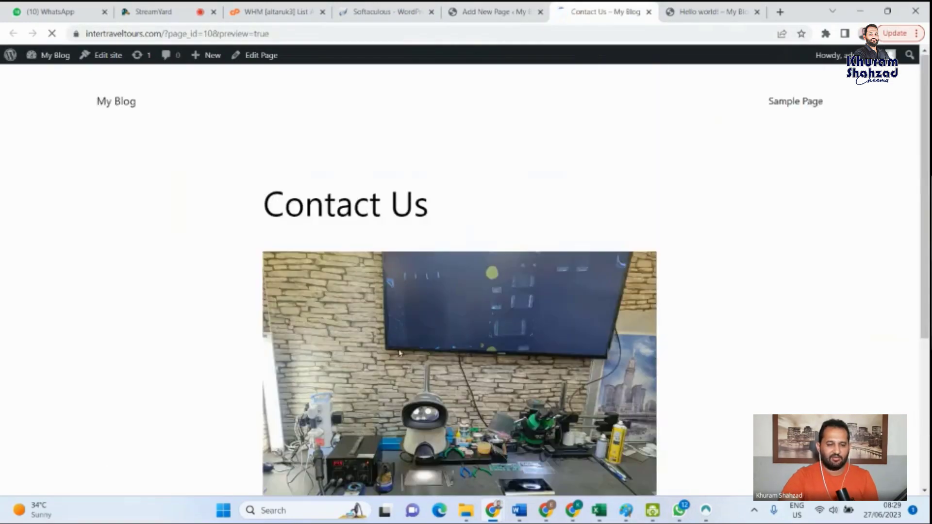
{"action": "scroll", "coordinate": [404, 370], "scroll_direction": "down", "scroll_amount": 4}
{"action": "scroll", "coordinate": [358, 333], "scroll_direction": "up", "scroll_amount": 4}
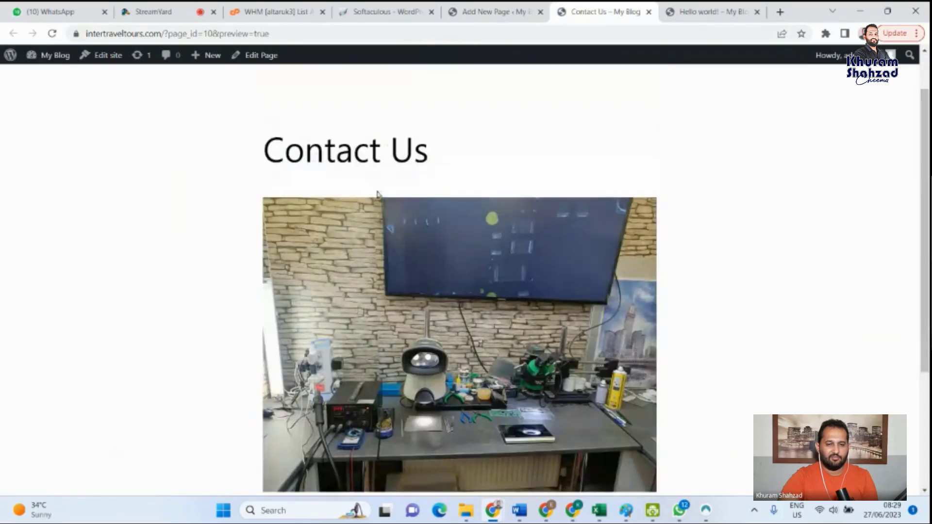
- Return to the page editor and examine the Contact Us page in the Mobile and Tablet previews
{"action": "left_click", "coordinate": [488, 11]}
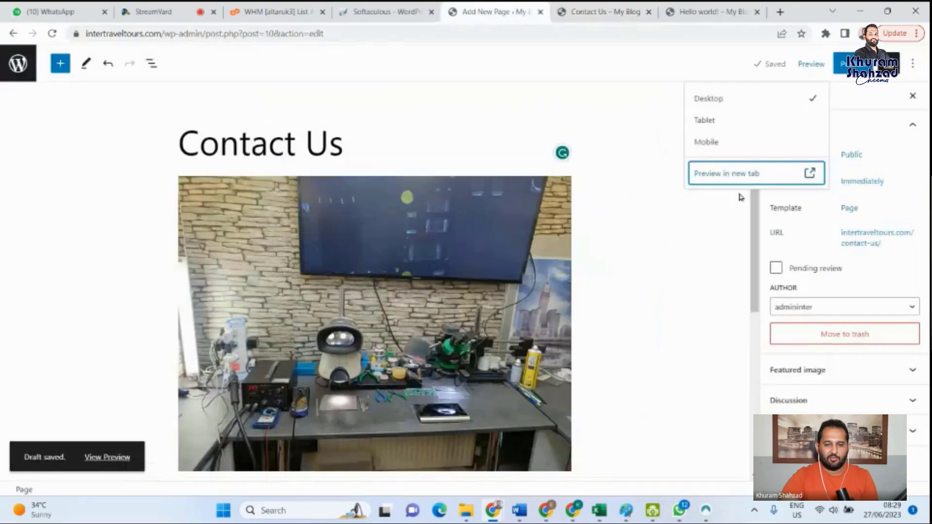
{"action": "left_click", "coordinate": [711, 145]}
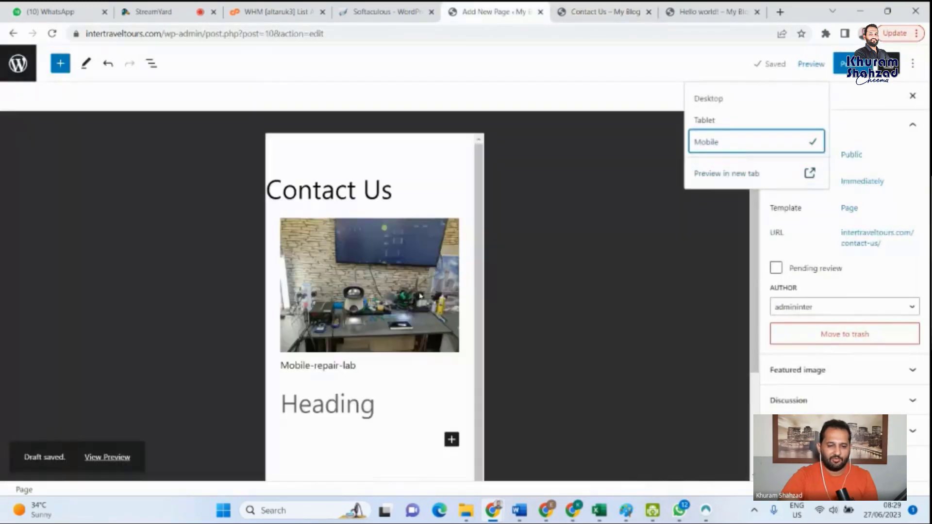
{"action": "scroll", "coordinate": [431, 418], "scroll_direction": "down", "scroll_amount": 1}
{"action": "scroll", "coordinate": [432, 429], "scroll_direction": "up", "scroll_amount": 1}
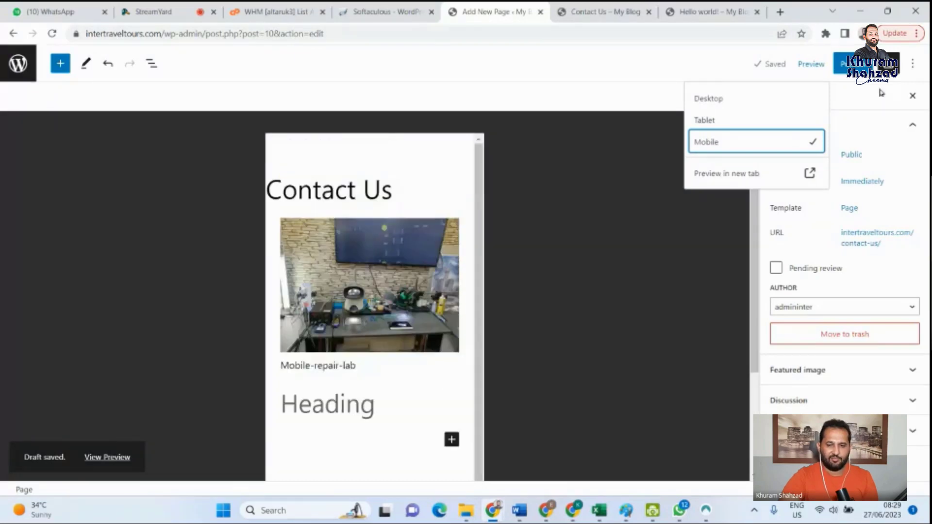
{"action": "left_click", "coordinate": [706, 122]}
{"action": "scroll", "coordinate": [418, 291], "scroll_direction": "down", "scroll_amount": 3}
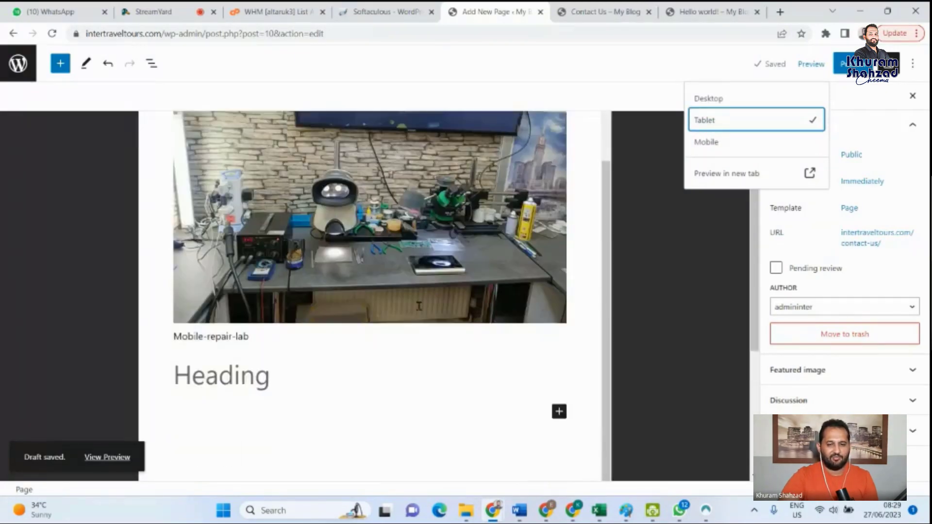
{"action": "scroll", "coordinate": [418, 306], "scroll_direction": "up", "scroll_amount": 2}
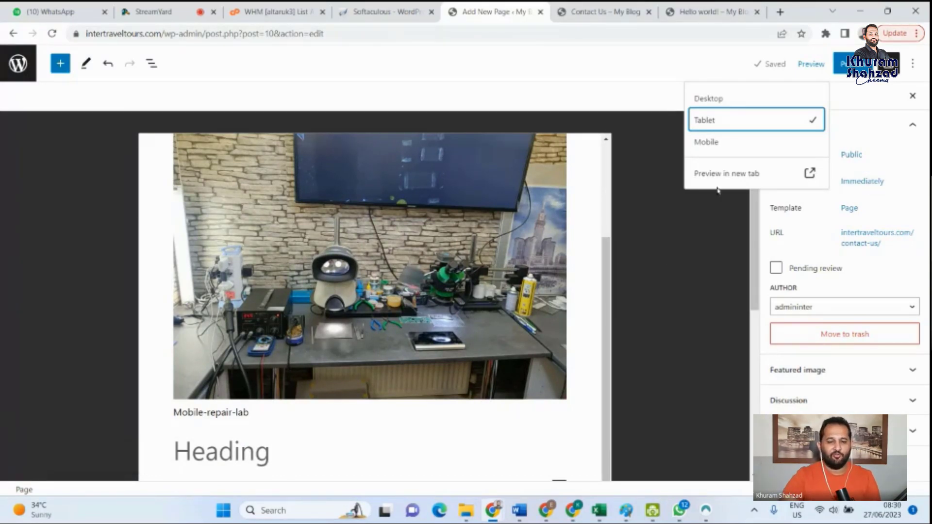
- Compare the Mobile and Desktop previews of the Contact Us page, finishing on the Mobile layout
{"action": "left_click", "coordinate": [712, 142]}
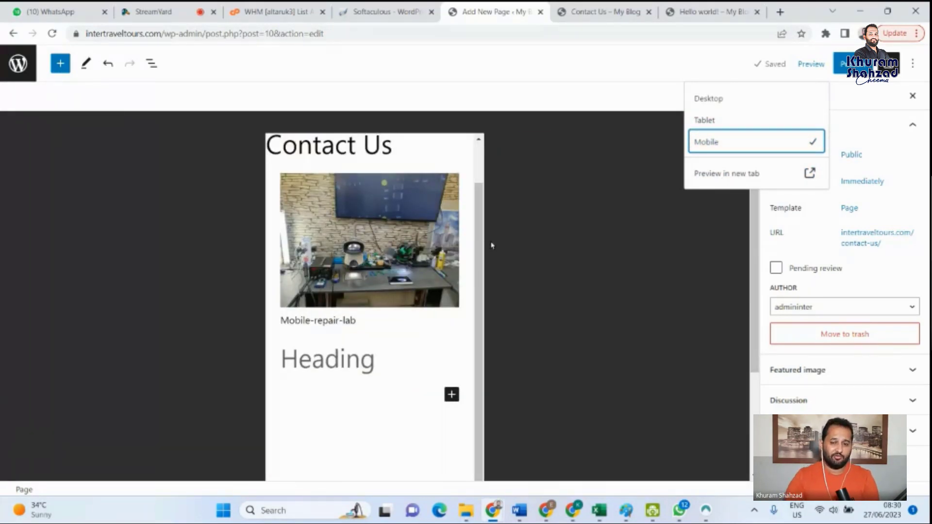
{"action": "left_click", "coordinate": [722, 99]}
{"action": "left_click", "coordinate": [713, 141]}
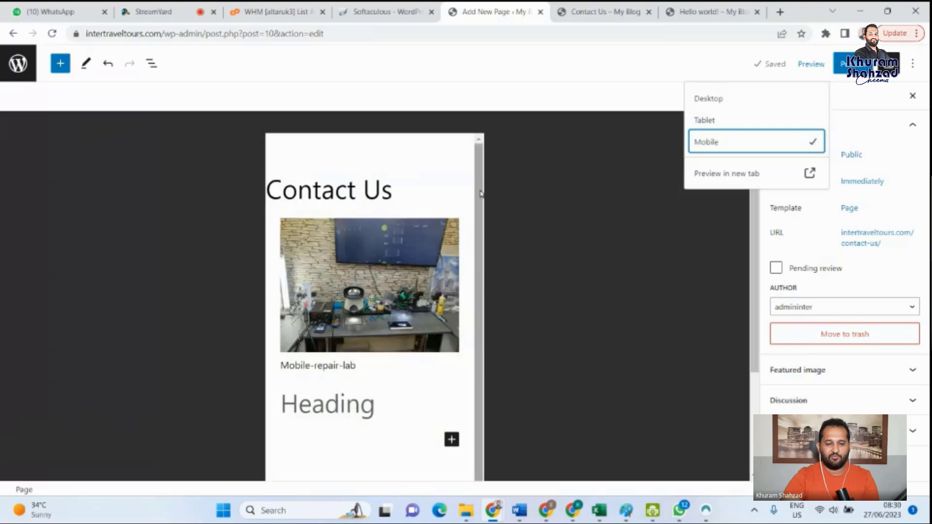
{"action": "mouse_move", "coordinate": [481, 195]}
{"action": "left_mouse_down"}
{"action": "mouse_move", "coordinate": [487, 273]}
{"action": "mouse_move", "coordinate": [487, 193]}
{"action": "left_mouse_up"}
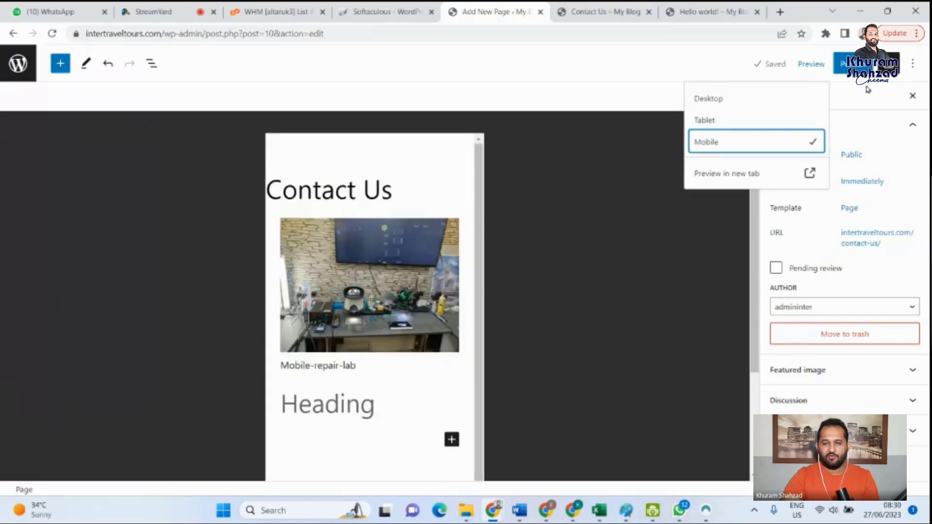
- Publish the Contact Us page with public visibility and immediate publishing
{"action": "left_click", "coordinate": [885, 110]}
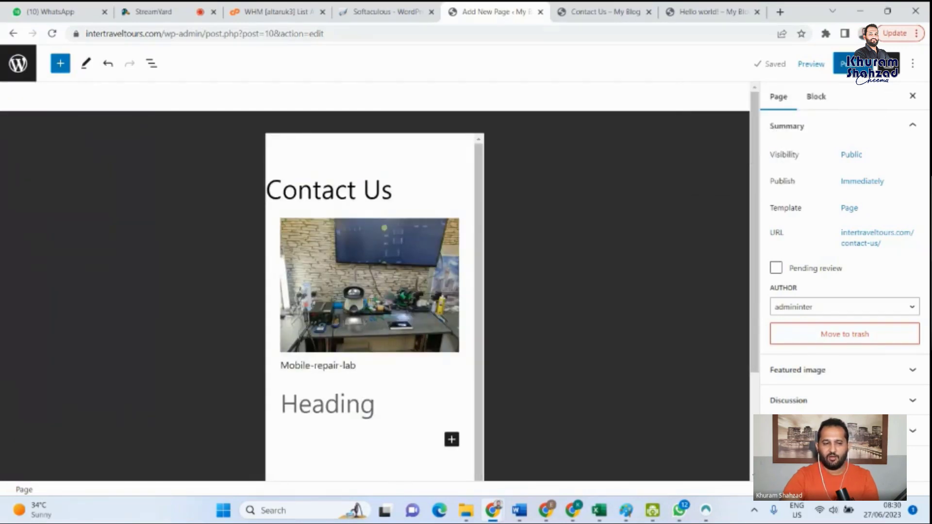
{"action": "left_click", "coordinate": [843, 64]}
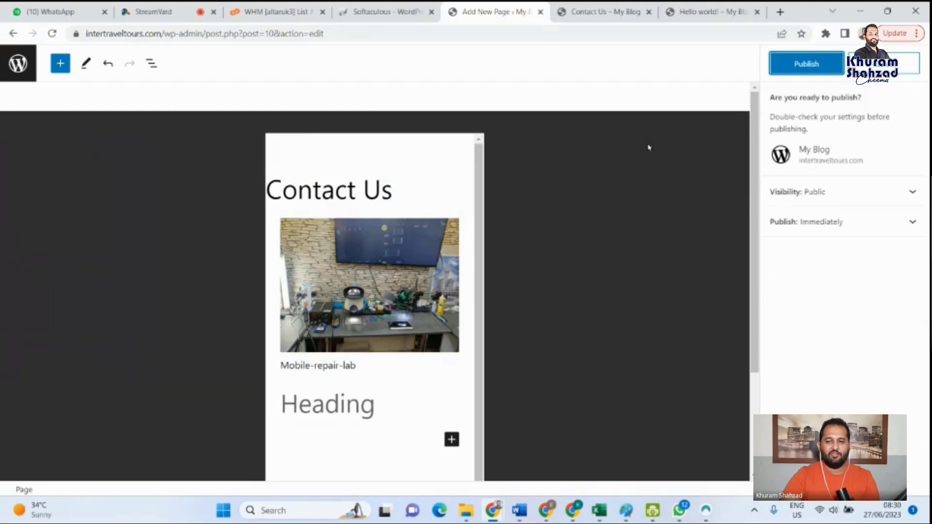
{"action": "left_click", "coordinate": [808, 62]}
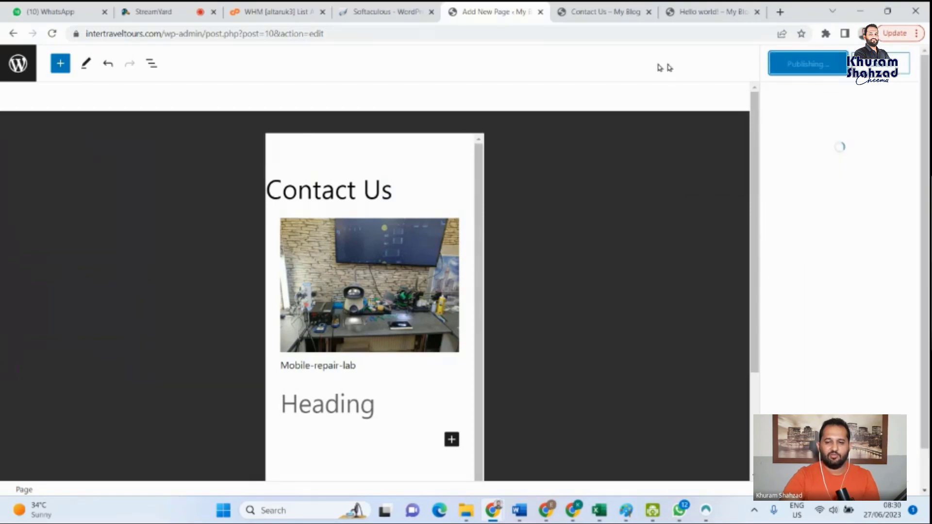
- Go to the My Blog home page from the Hello world! post and view the published Contact Us page through the site navigation
{"action": "left_click", "coordinate": [605, 10]}
{"action": "left_click", "coordinate": [708, 12]}
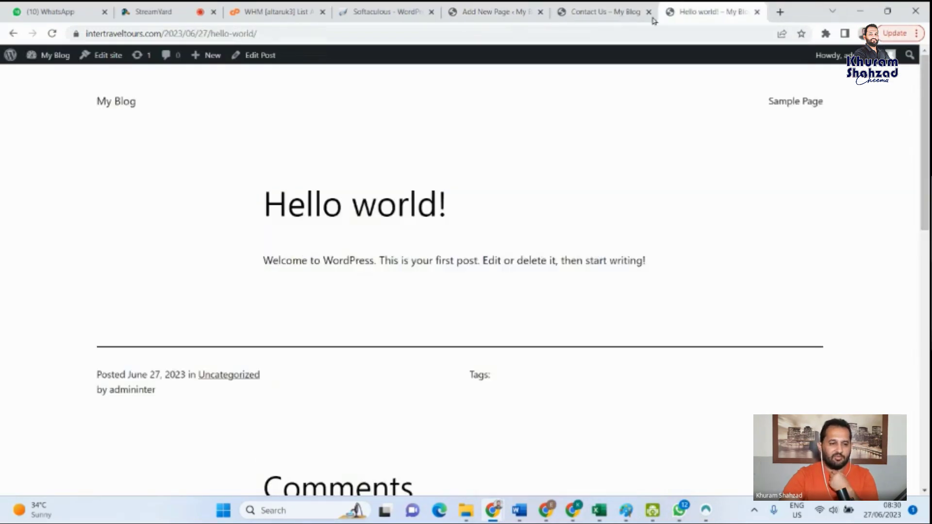
{"action": "left_click", "coordinate": [101, 101]}
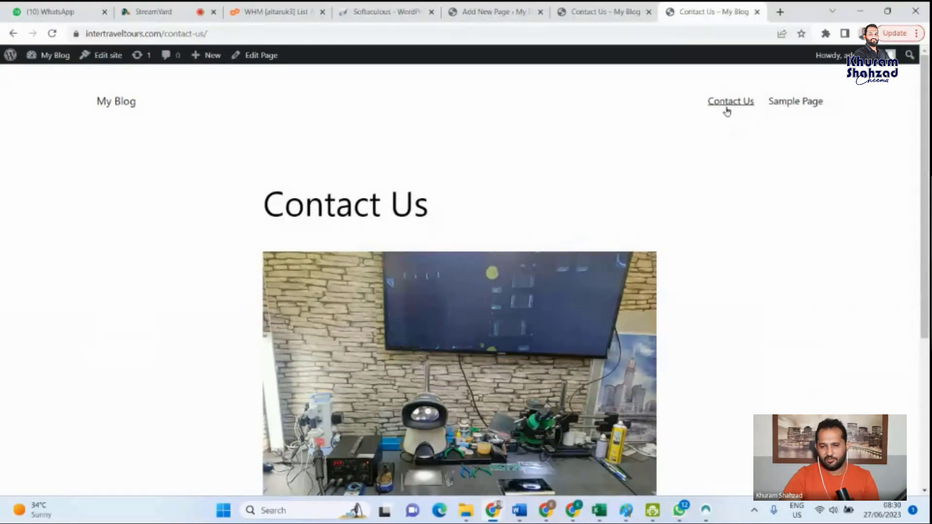
{"action": "left_click_drag", "start_coordinate": [926, 140], "coordinate": [926, 268]}
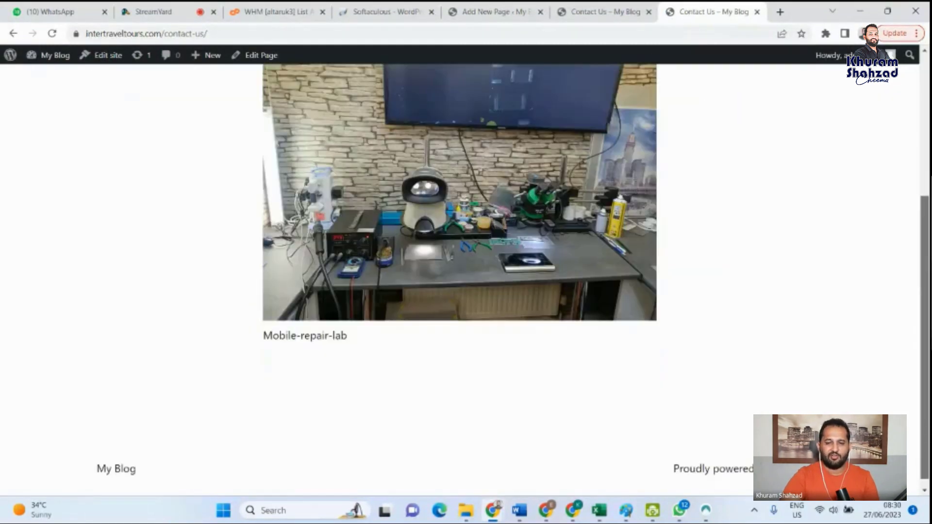
{"action": "scroll", "coordinate": [259, 128], "scroll_direction": "up", "scroll_amount": 4}
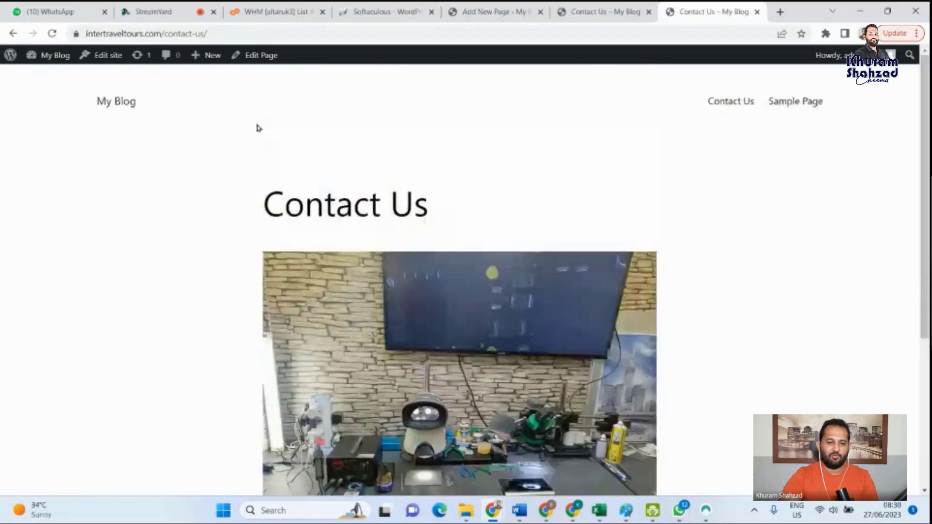
{"action": "left_click", "coordinate": [731, 102]}
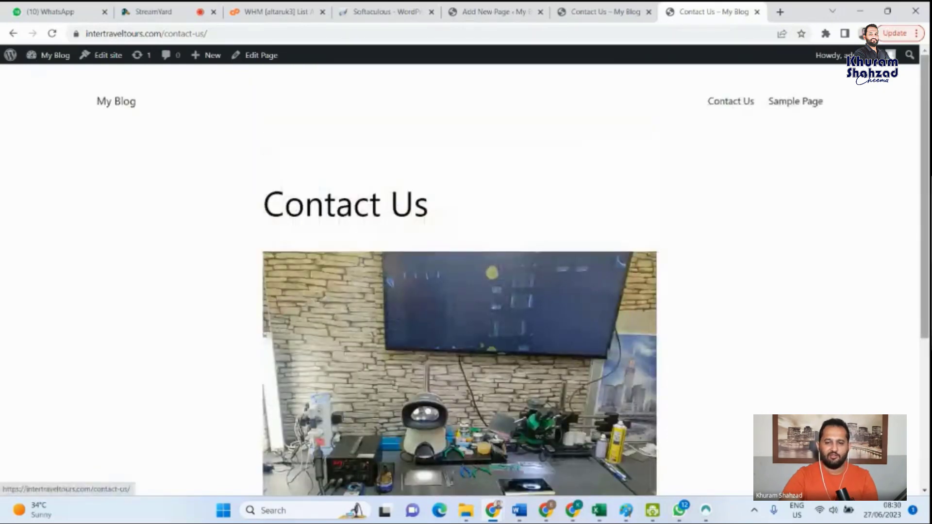
- View the Sample Page from the site navigation and close the Contact Us draft preview tab
{"action": "left_click", "coordinate": [797, 102]}
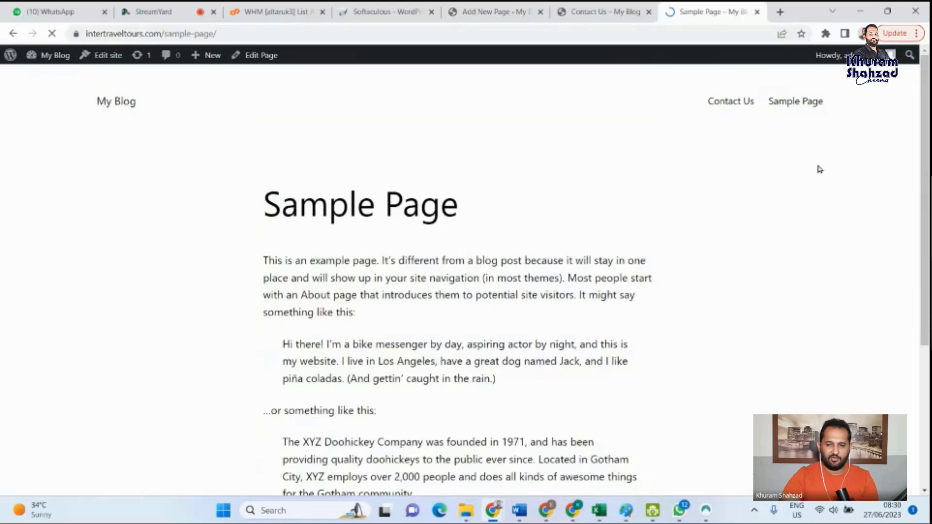
{"action": "scroll", "coordinate": [819, 168], "scroll_direction": "down", "scroll_amount": 5}
{"action": "scroll", "coordinate": [456, 272], "scroll_direction": "up", "scroll_amount": 5}
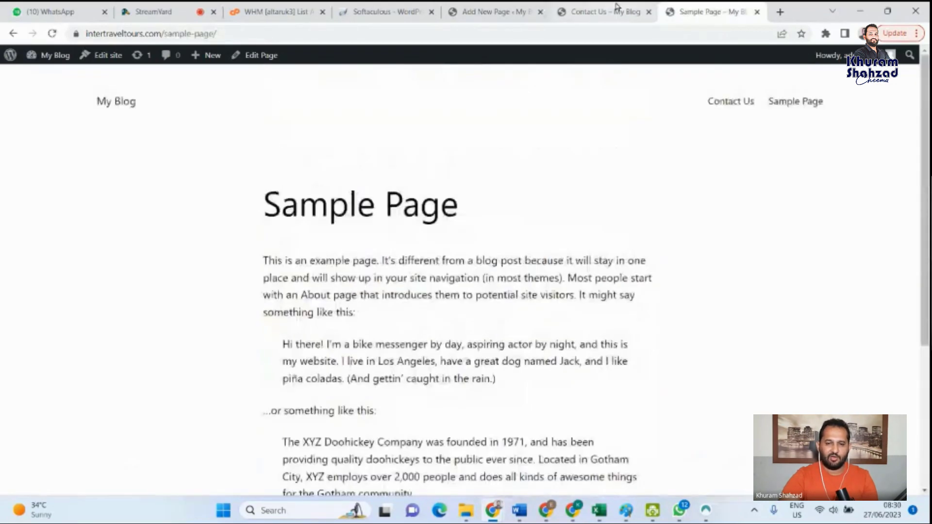
{"action": "left_click", "coordinate": [616, 7]}
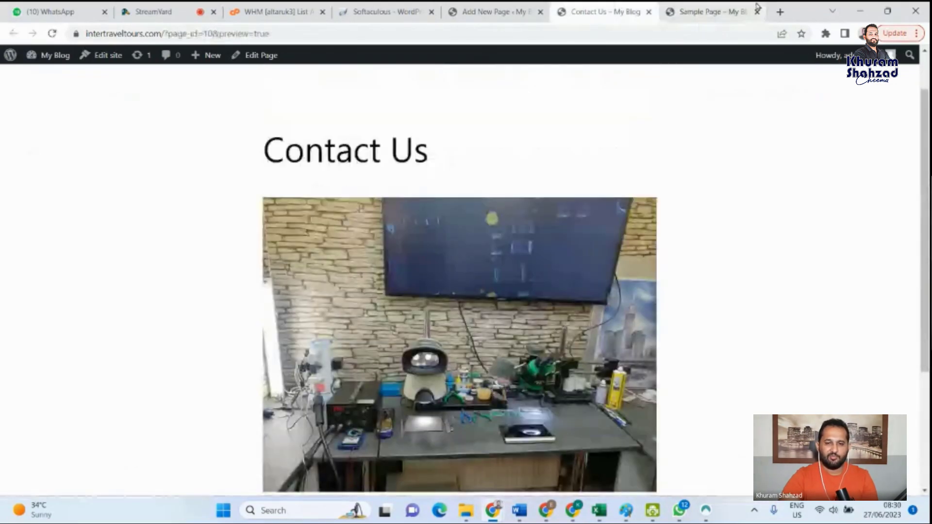
{"action": "left_click", "coordinate": [649, 12]}
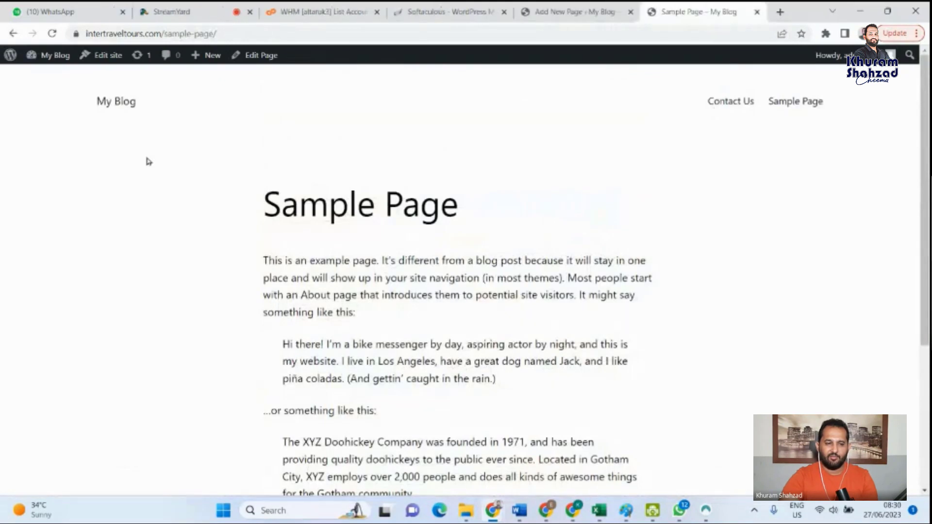
- Revisit the My Blog home page, then the Contact Us and Sample Page entries in the site navigation
{"action": "left_click", "coordinate": [116, 102]}
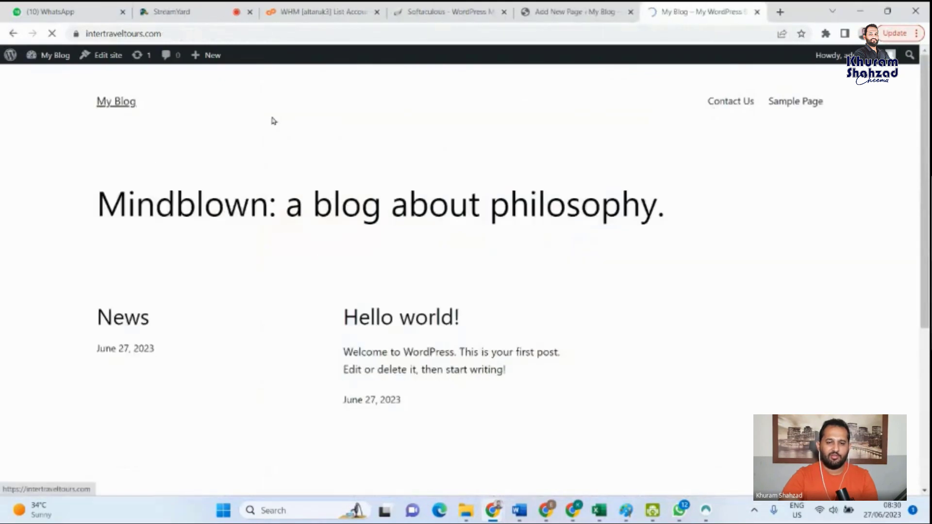
{"action": "left_click", "coordinate": [758, 102]}
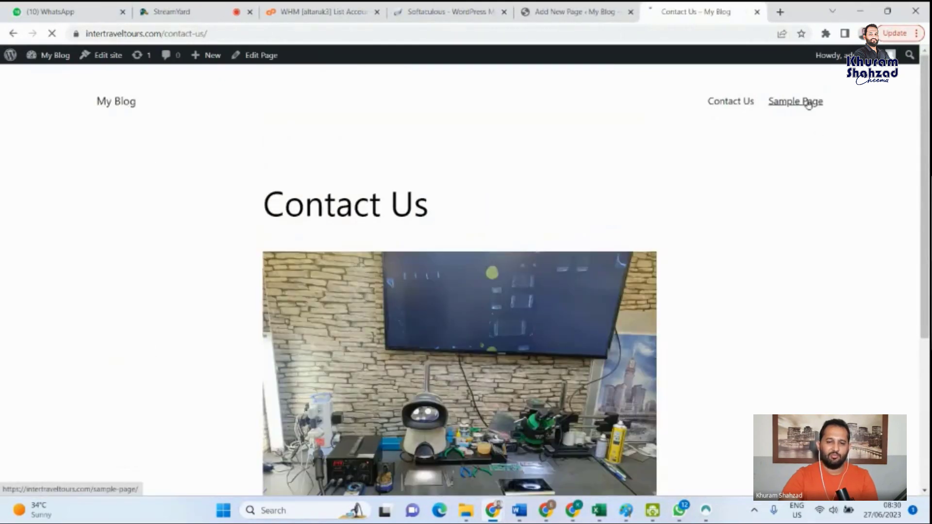
{"action": "left_click", "coordinate": [808, 103]}
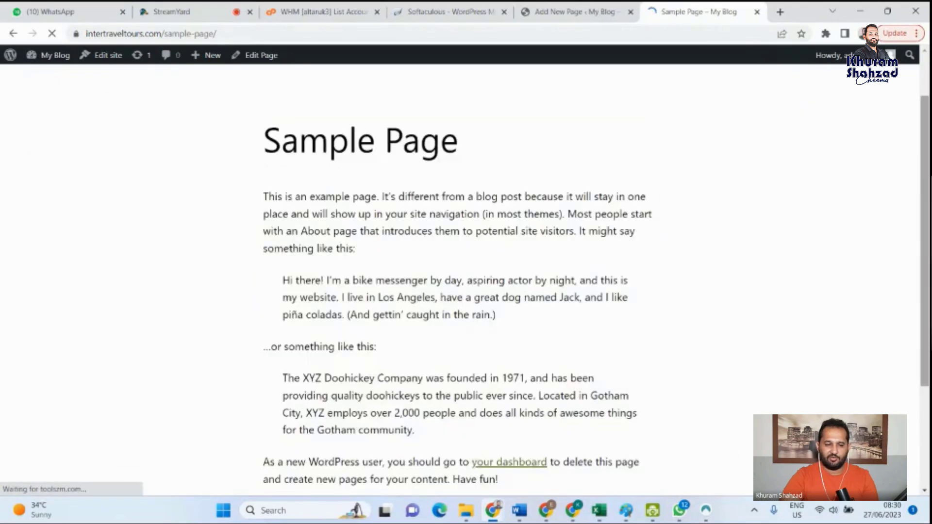
- Return from the Contact Us page editor to the admin area and view the Pages list and the Comments list
{"action": "left_click", "coordinate": [584, 7]}
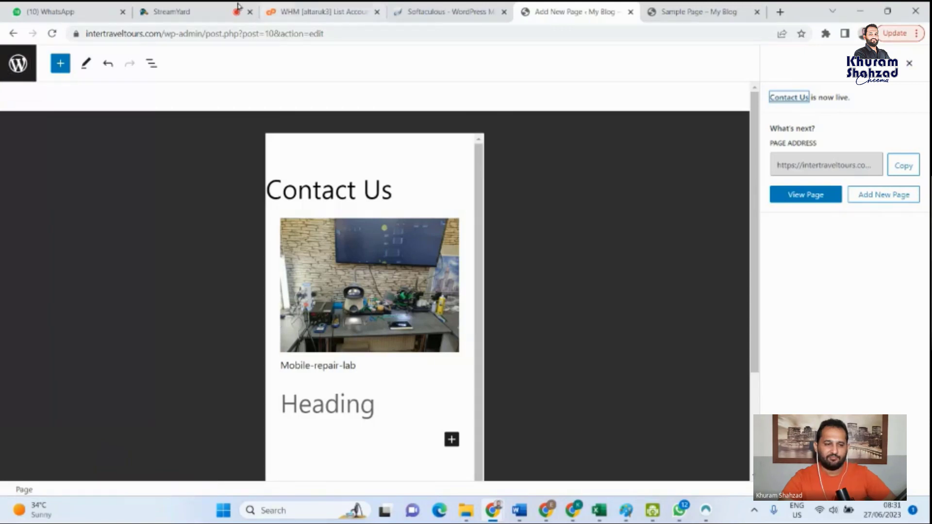
{"action": "left_click", "coordinate": [28, 69]}
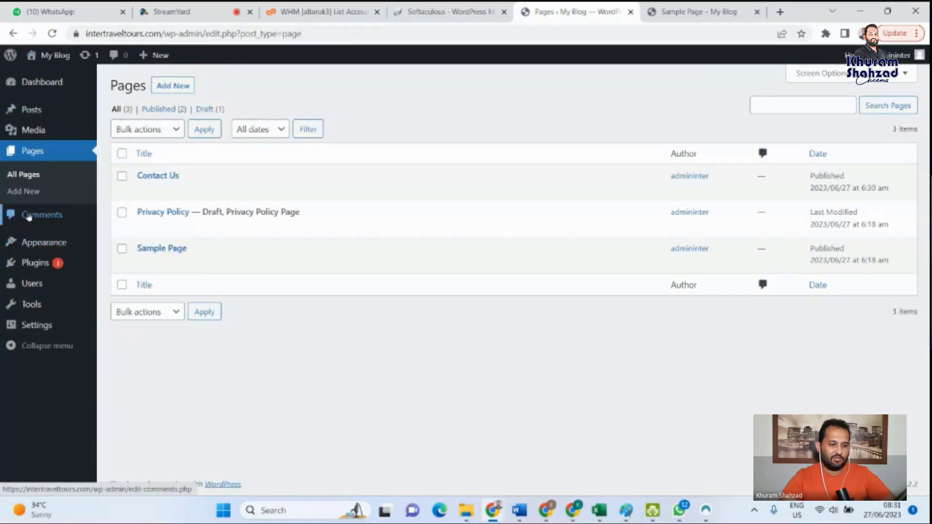
{"action": "left_click", "coordinate": [28, 217]}
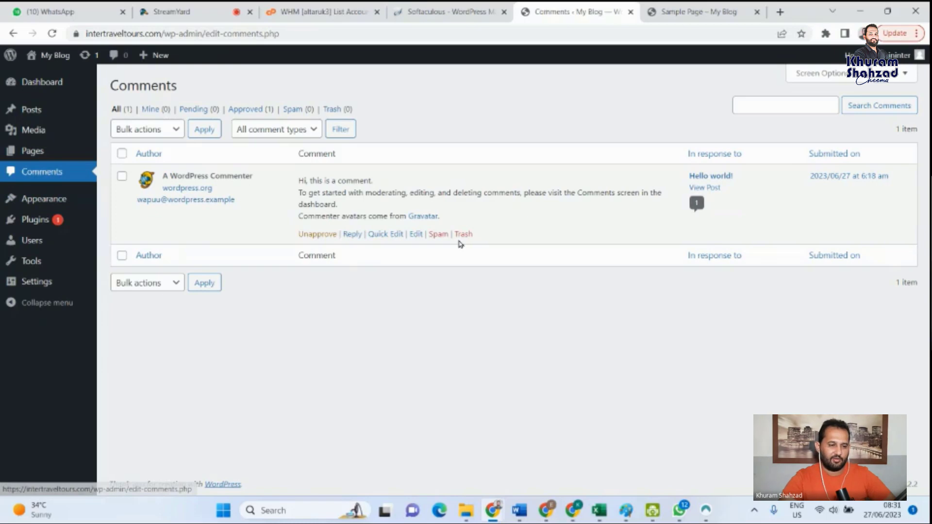
- View the installed themes under Appearance, including Twenty Twenty-Three, Twenty Twenty-One and Twenty Twenty-Two
{"action": "left_click", "coordinate": [32, 201]}
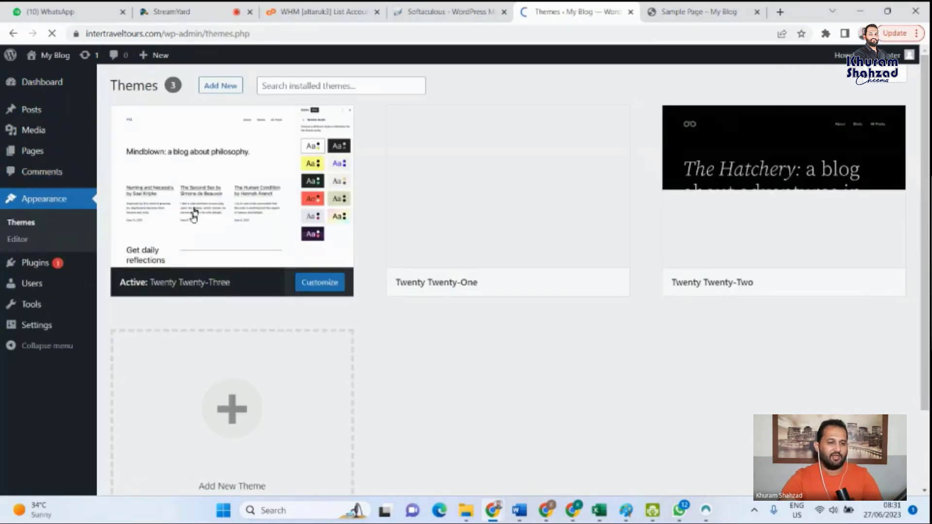
{"action": "mouse_move", "coordinate": [418, 222]}
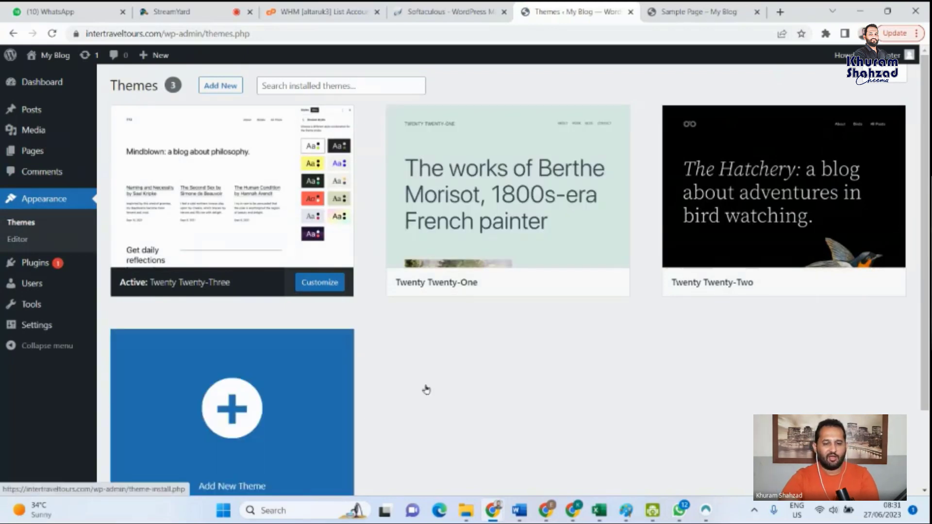
{"action": "scroll", "coordinate": [507, 389], "scroll_direction": "down", "scroll_amount": 1}
{"action": "scroll", "coordinate": [506, 389], "scroll_direction": "up", "scroll_amount": 1}
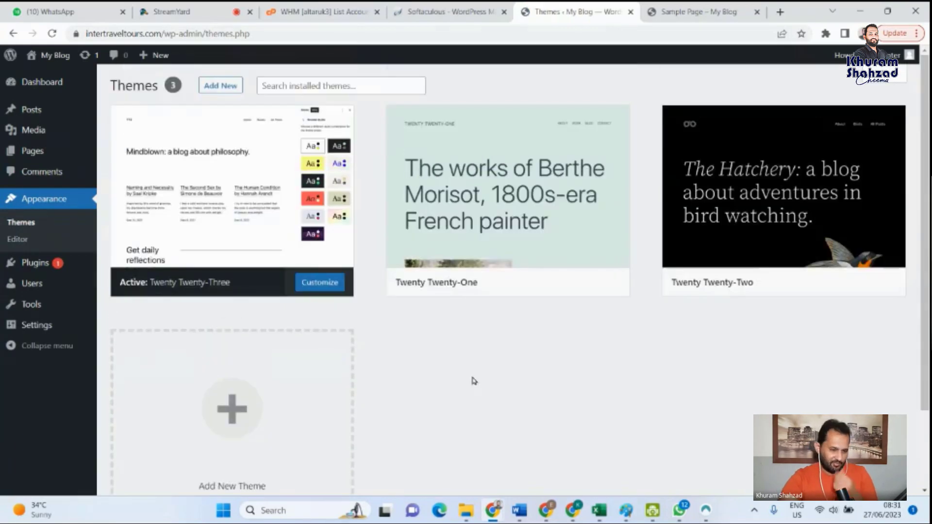
{"action": "mouse_move", "coordinate": [507, 220]}
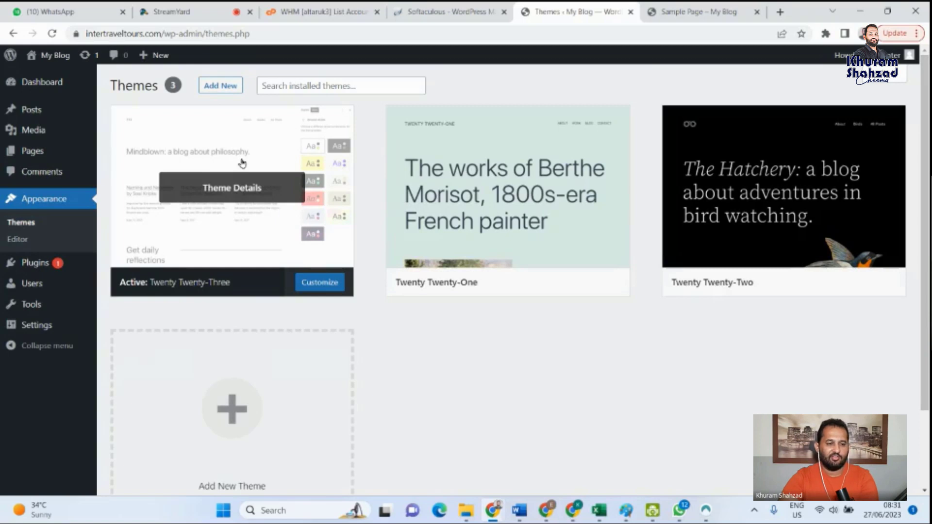
- Look through the site editor's Design section and its Templates list, and return to the Dashboard
{"action": "left_click", "coordinate": [18, 240]}
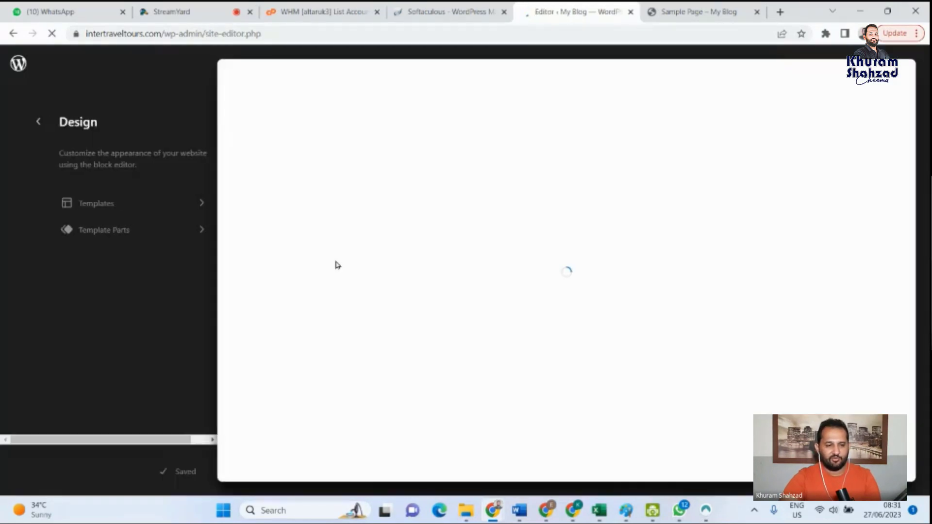
{"action": "left_click", "coordinate": [102, 208]}
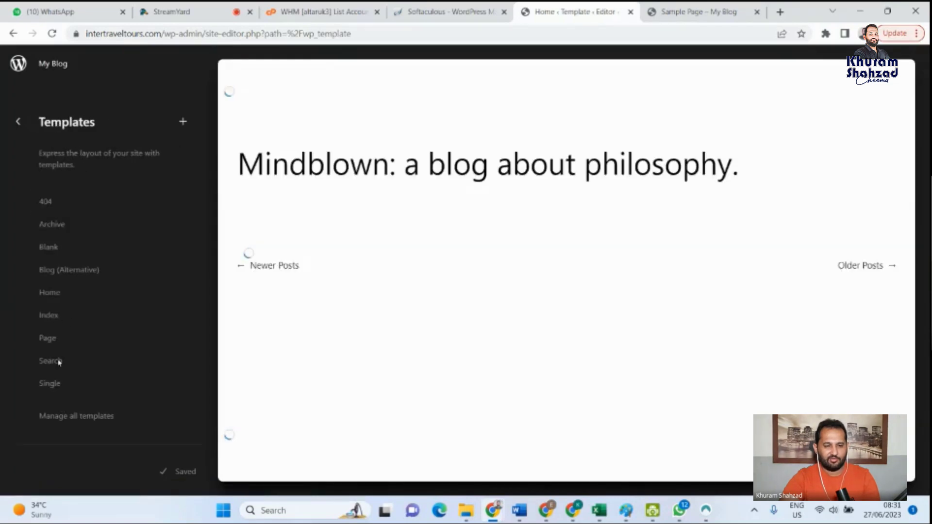
{"action": "left_click", "coordinate": [18, 122]}
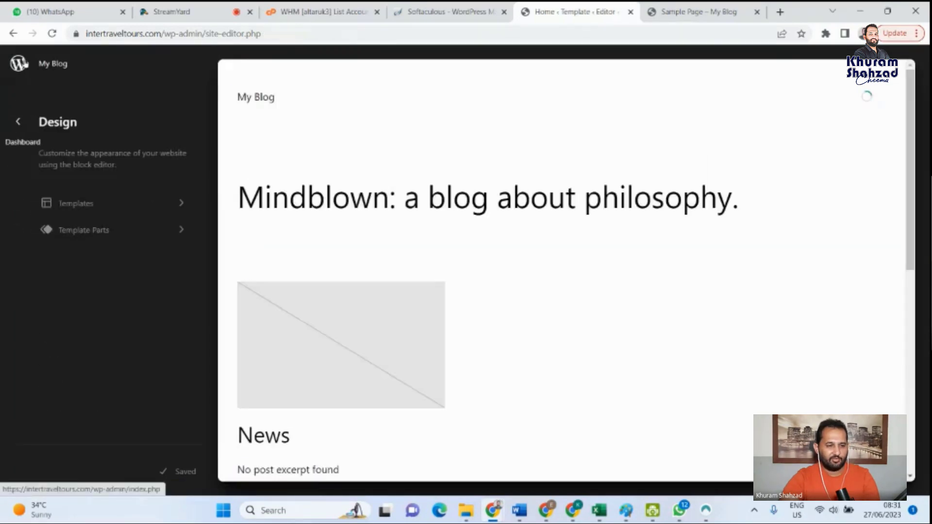
{"action": "left_click", "coordinate": [19, 64]}
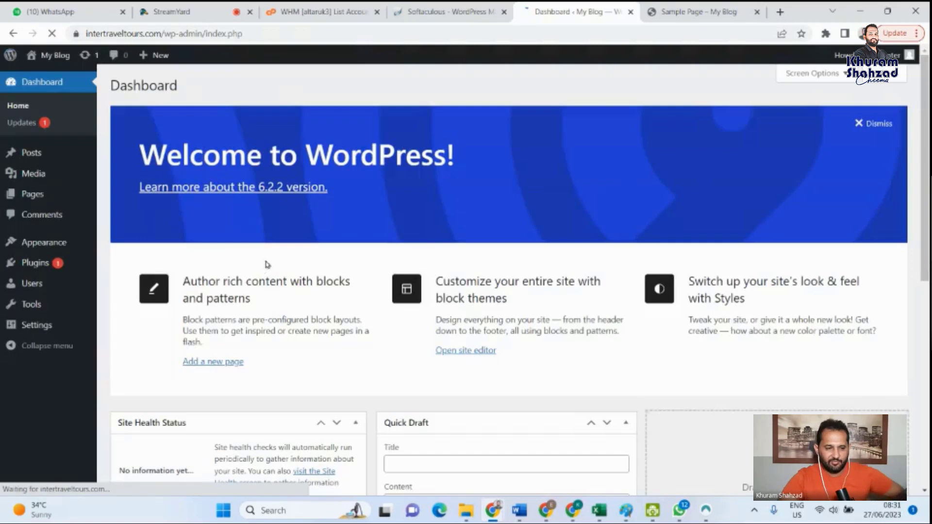
- View the Available Tools page and follow its Categories and Tags Converter link to the Import screen
{"action": "mouse_move", "coordinate": [35, 251]}
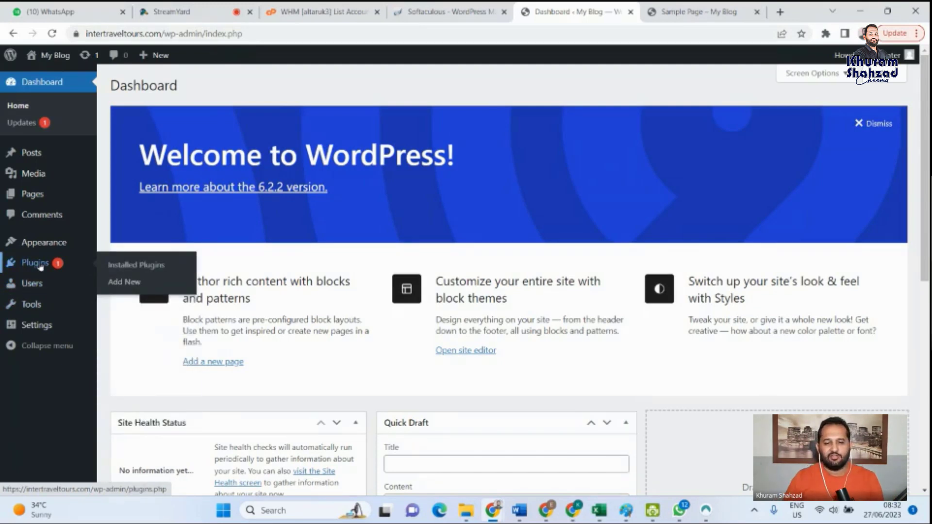
{"action": "mouse_move", "coordinate": [58, 289]}
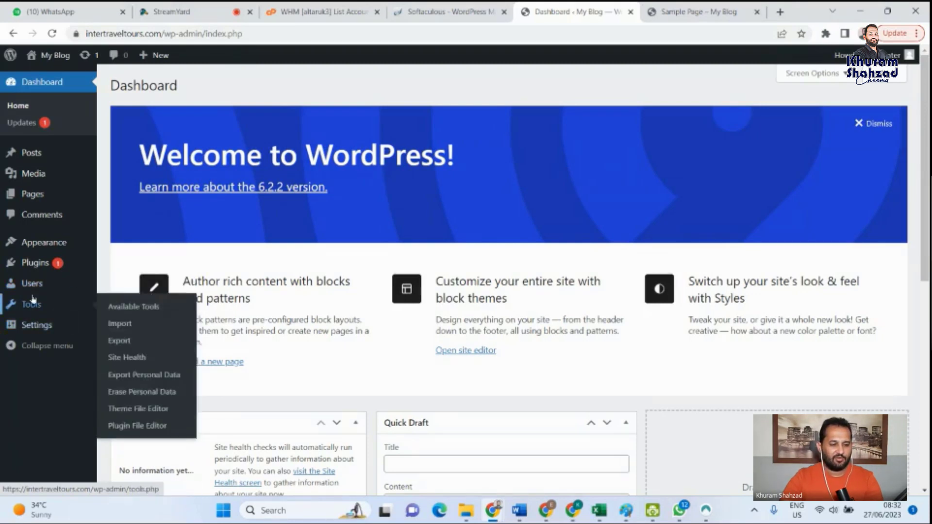
{"action": "mouse_move", "coordinate": [34, 313]}
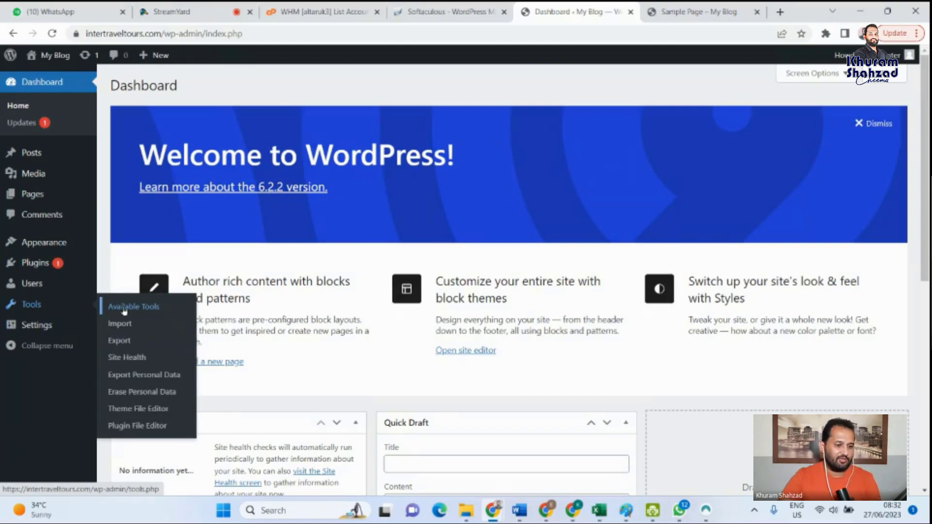
{"action": "left_click", "coordinate": [124, 309]}
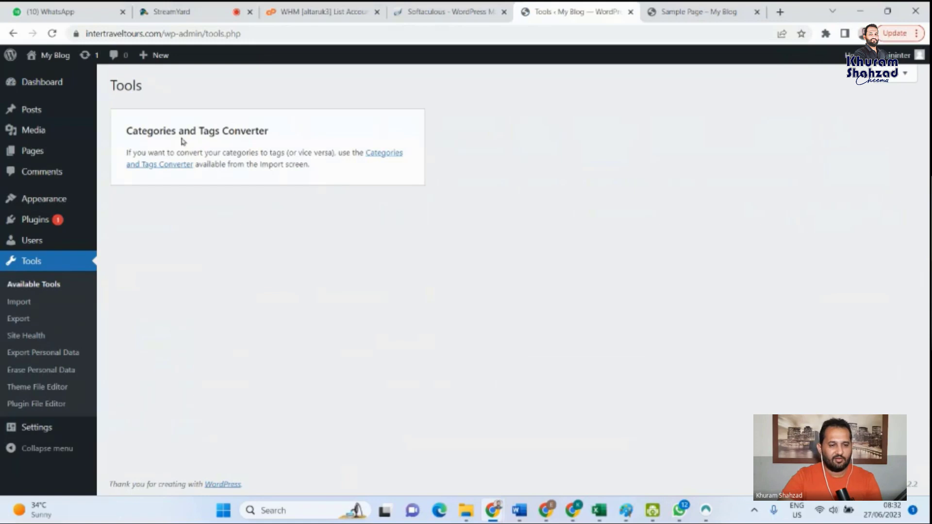
{"action": "left_click", "coordinate": [393, 158]}
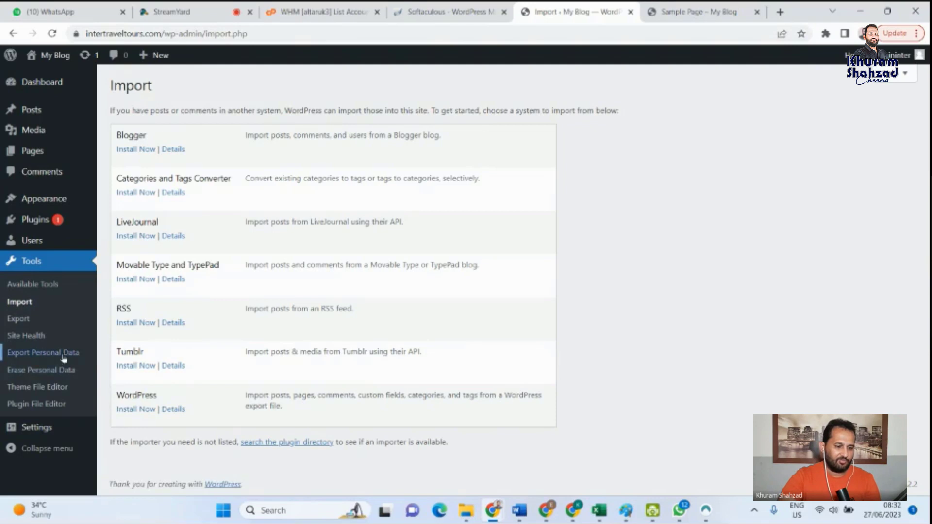
- Open the General Settings and examine the Site Title and Tagline fields
{"action": "left_click", "coordinate": [34, 431]}
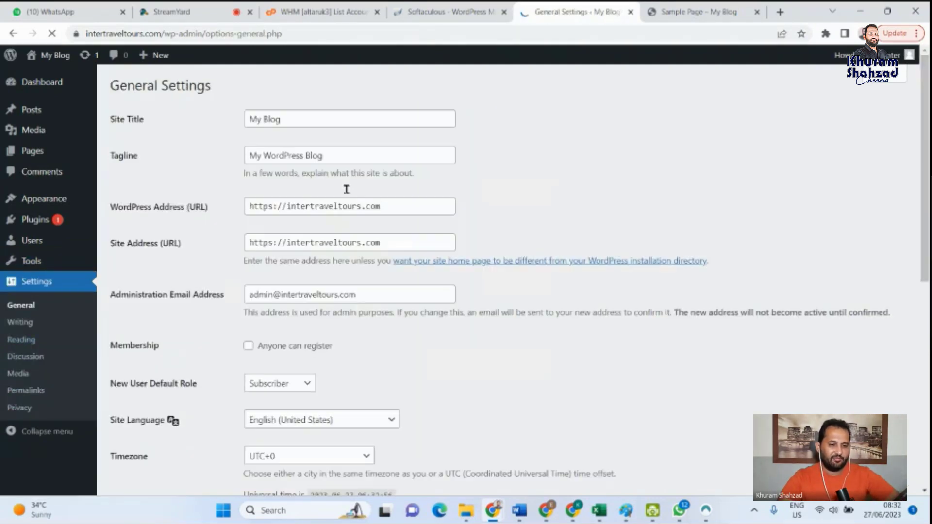
{"action": "left_click", "coordinate": [303, 121]}
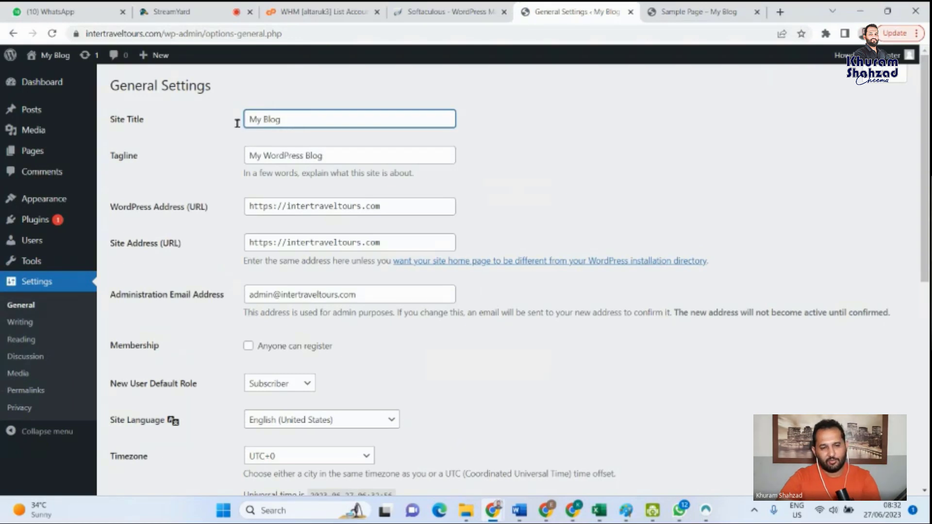
{"action": "triple_click", "coordinate": [253, 122]}
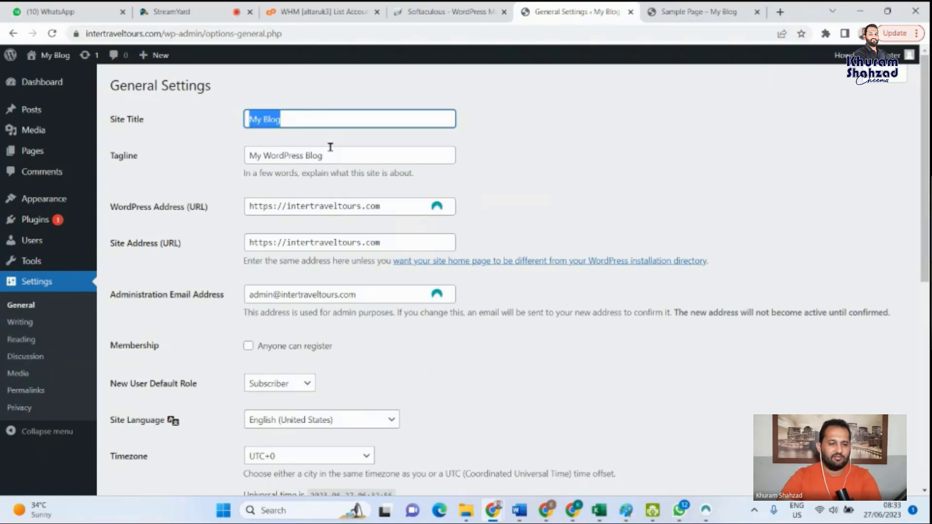
{"action": "key", "text": "Tab"}
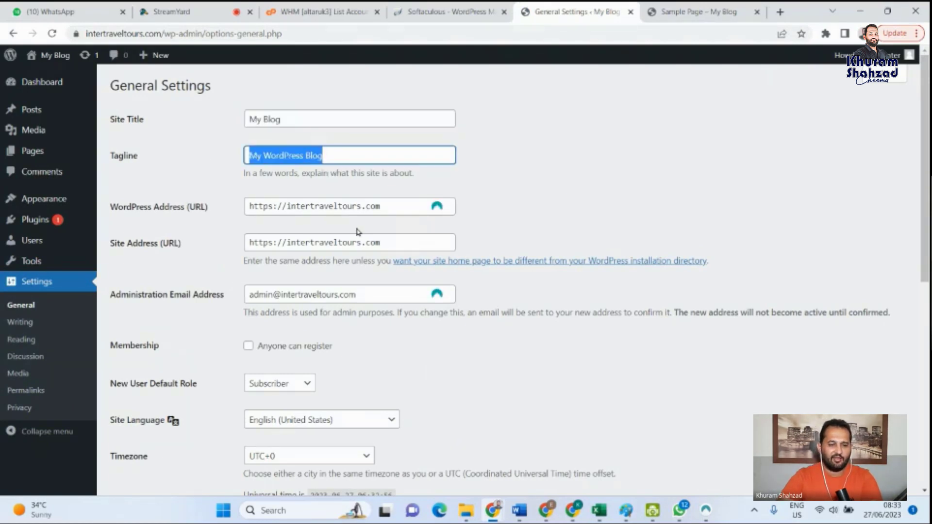
{"action": "left_click", "coordinate": [305, 118]}
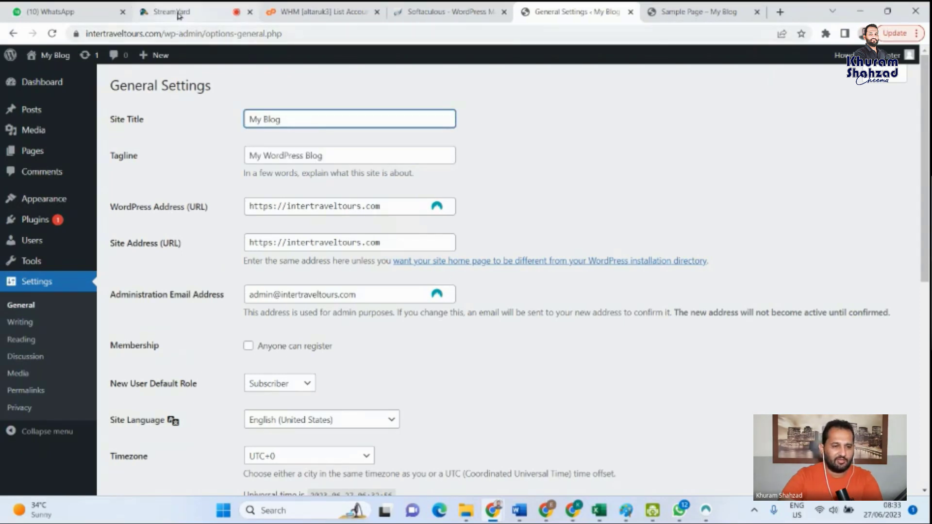
- Open ebay.co.uk in a new browser tab, dismiss its app promotion, view the home page and close the tab
{"action": "mouse_move", "coordinate": [173, 12]}
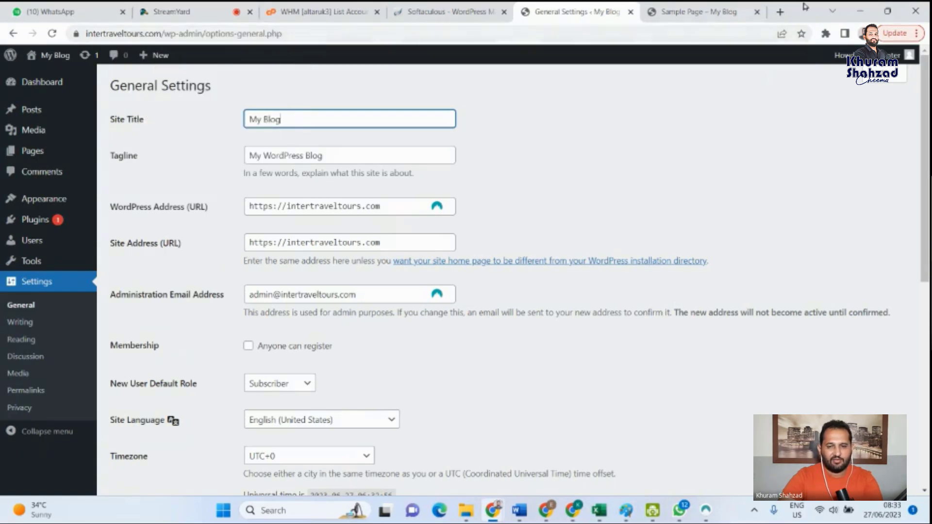
{"action": "left_click", "coordinate": [781, 12]}
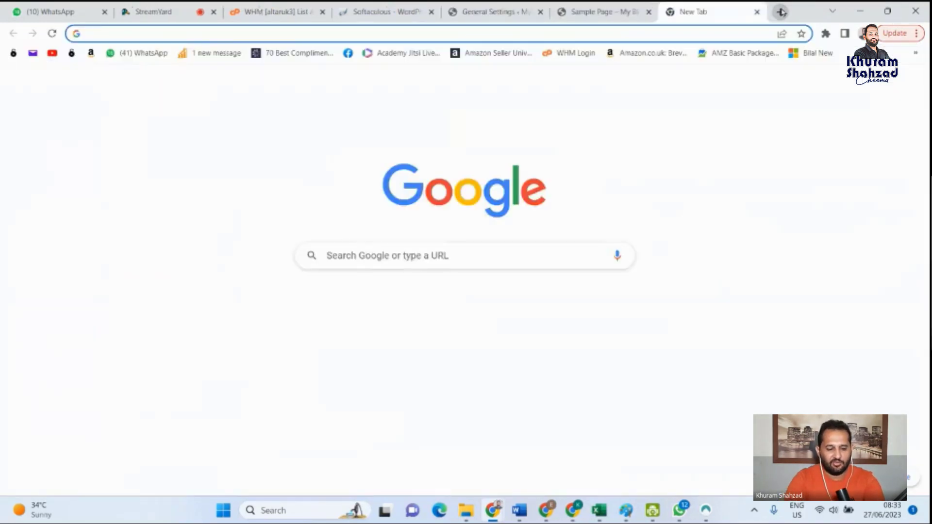
{"action": "type", "text": "ebay.co.uk"}
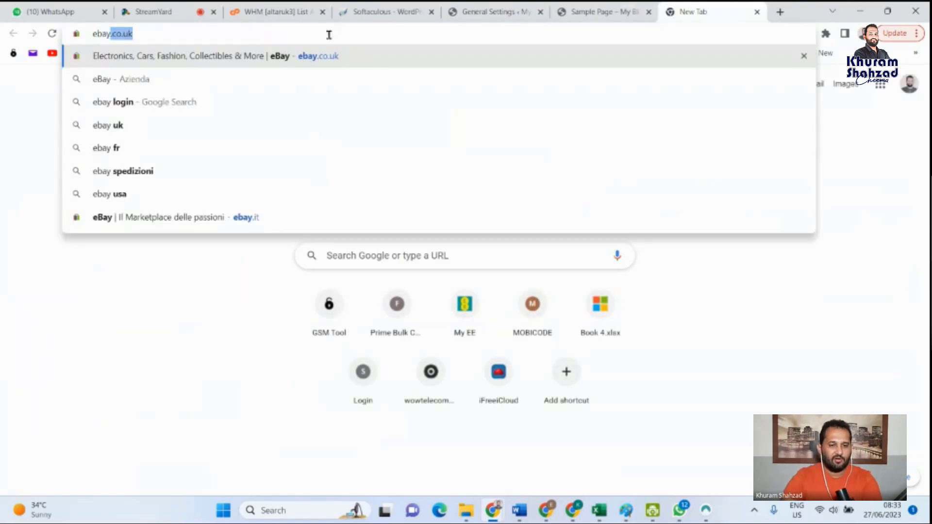
{"action": "left_click", "coordinate": [316, 62]}
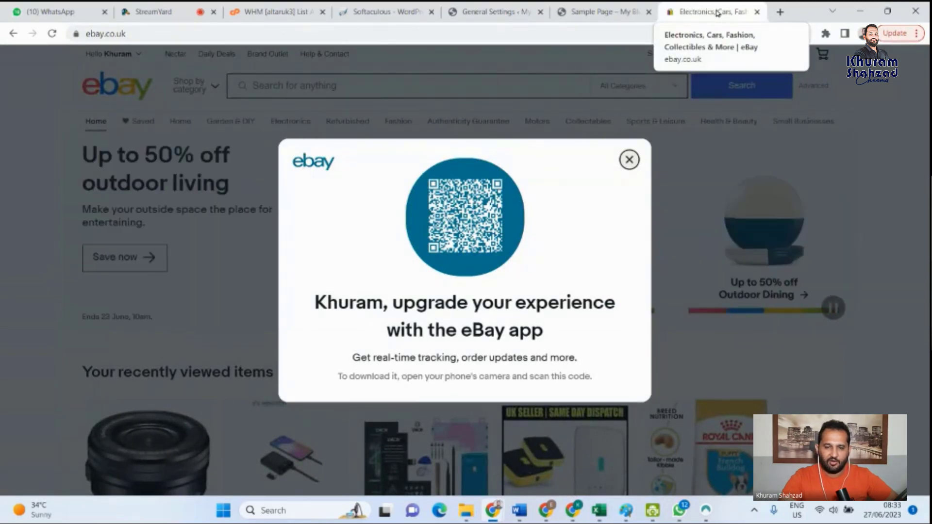
{"action": "left_click", "coordinate": [630, 161]}
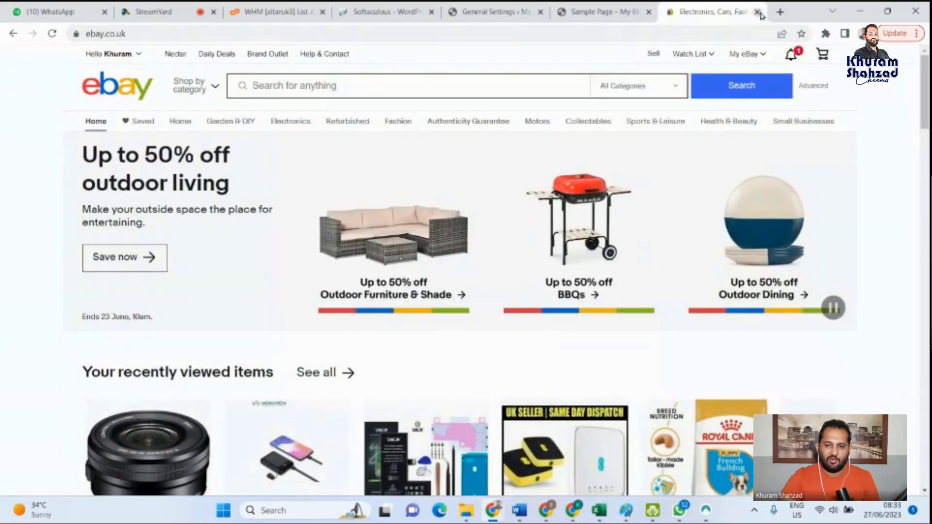
{"action": "left_click", "coordinate": [758, 12]}
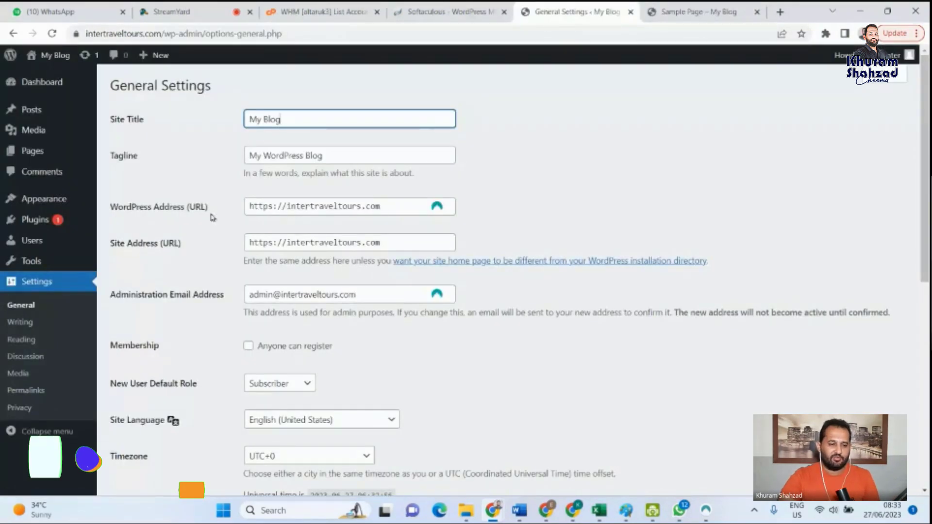
- Examine the WordPress Address, Site Address and Administration Email Address fields in the General Settings
{"action": "left_click", "coordinate": [387, 208]}
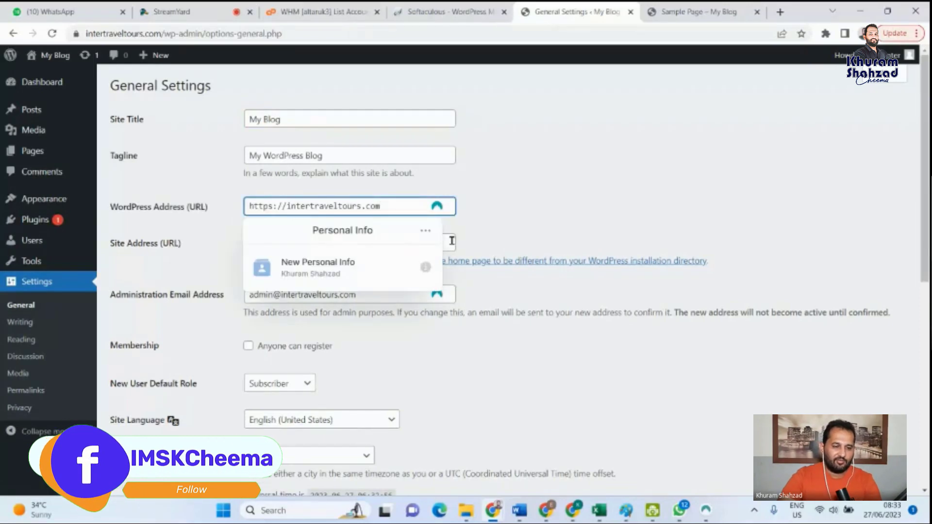
{"action": "left_click", "coordinate": [521, 197]}
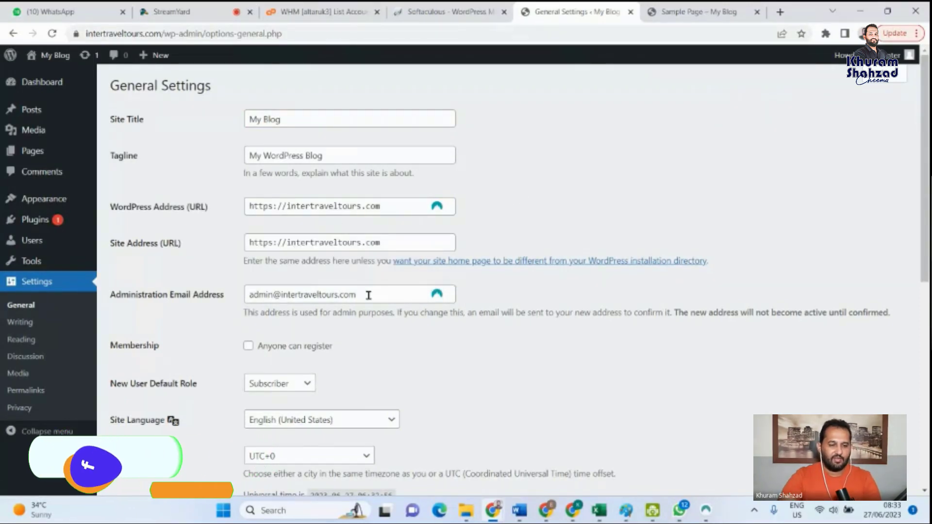
{"action": "scroll", "coordinate": [369, 295], "scroll_direction": "down", "scroll_amount": 1}
{"action": "scroll", "coordinate": [368, 296], "scroll_direction": "down", "scroll_amount": 1}
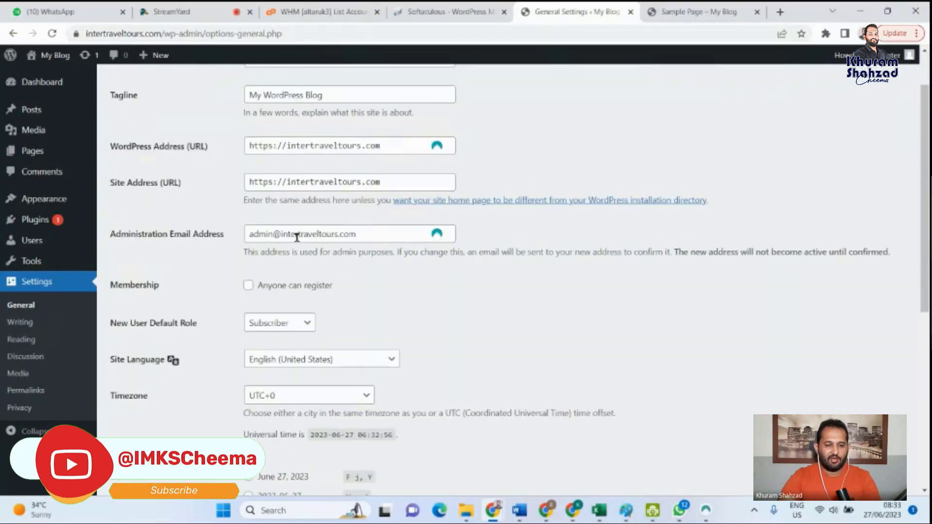
{"action": "scroll", "coordinate": [297, 243], "scroll_direction": "down", "scroll_amount": 2}
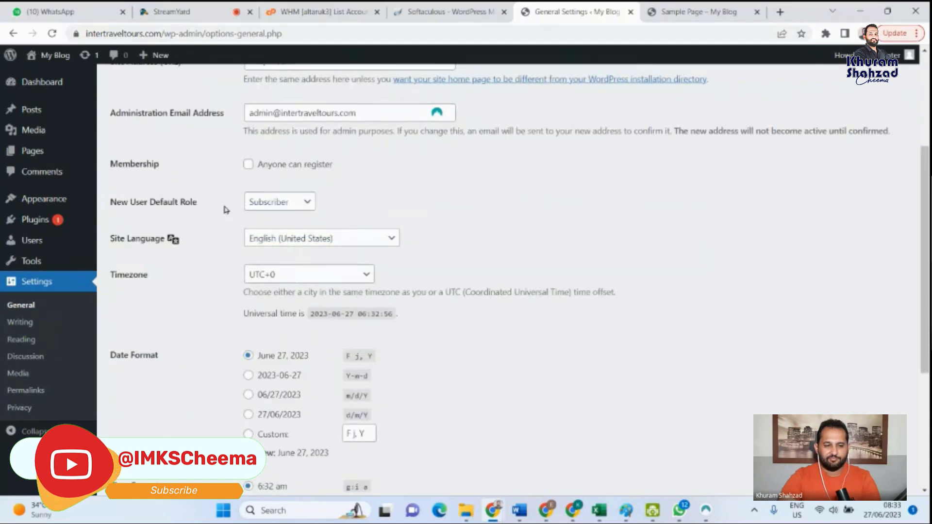
- Examine the Membership registration option and the available New User Default Role choices in the General Settings
{"action": "left_click", "coordinate": [248, 165]}
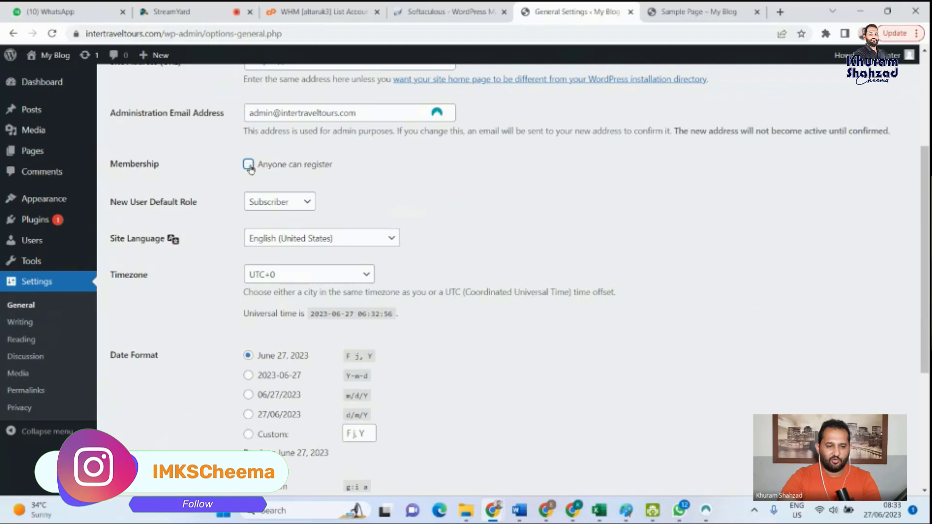
{"action": "left_click", "coordinate": [309, 204]}
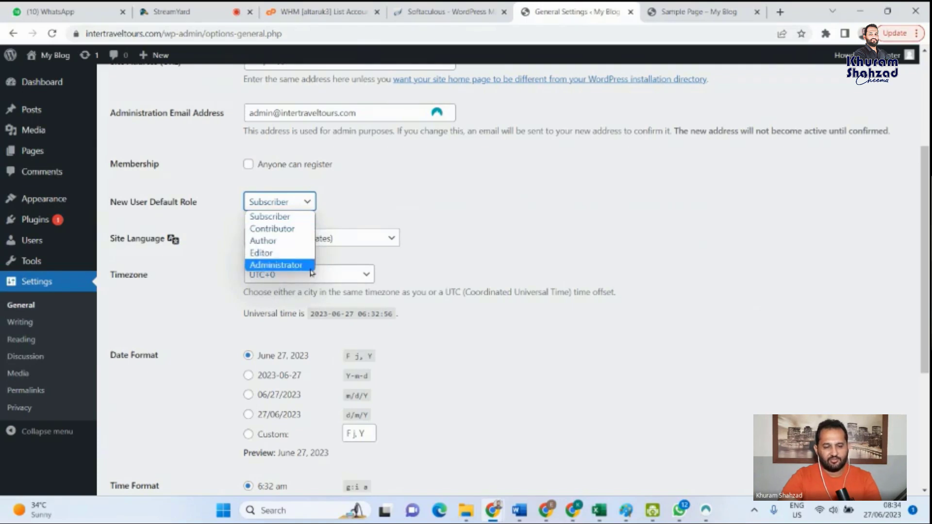
{"action": "left_click", "coordinate": [461, 172]}
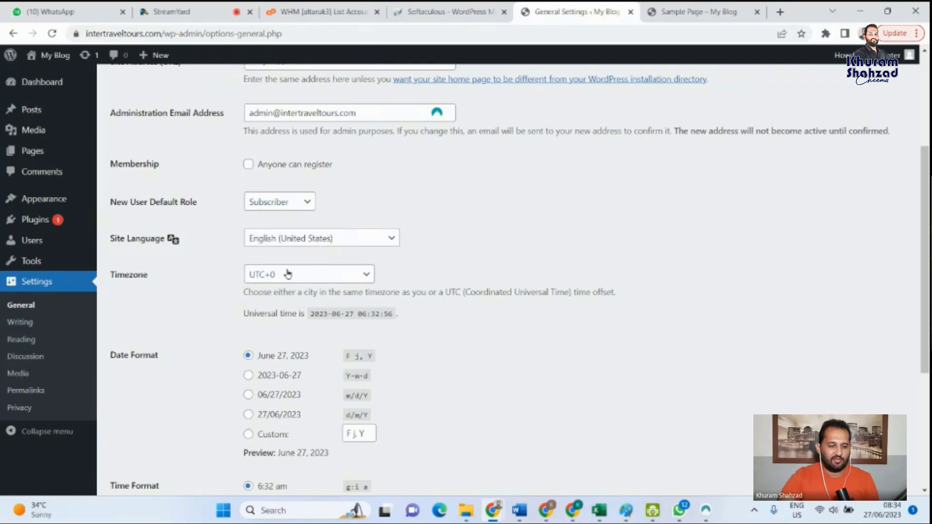
{"action": "left_click", "coordinate": [298, 204]}
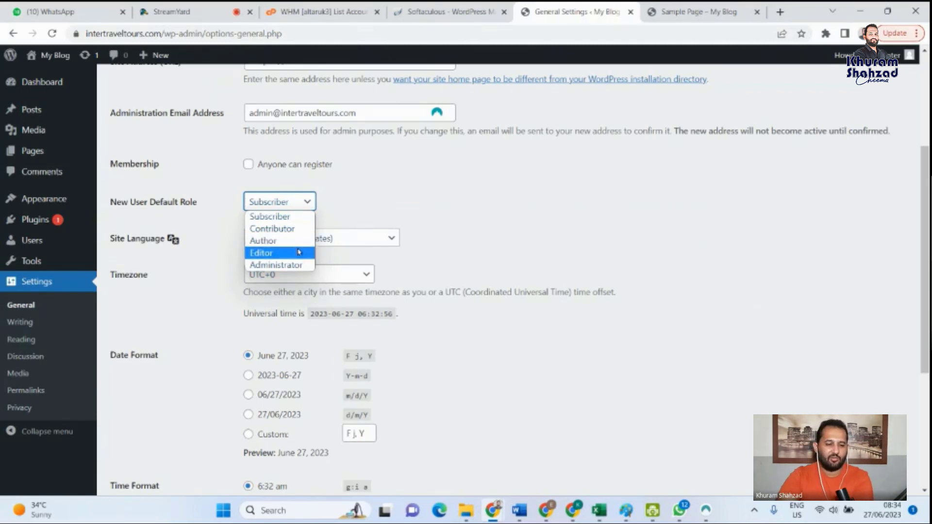
{"action": "left_click", "coordinate": [386, 200]}
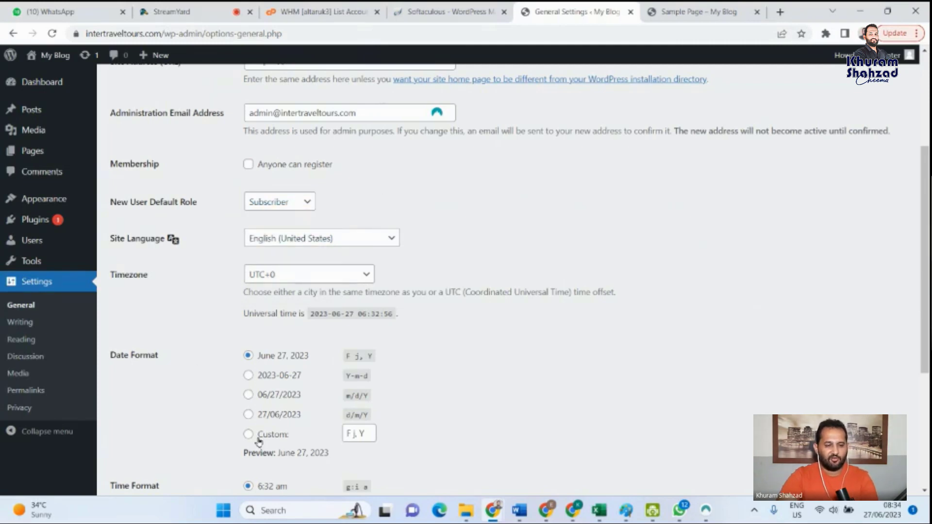
- Examine the Timezone choices, Date Format, Time Format and Week Starts On options in the General Settings
{"action": "left_click", "coordinate": [362, 273]}
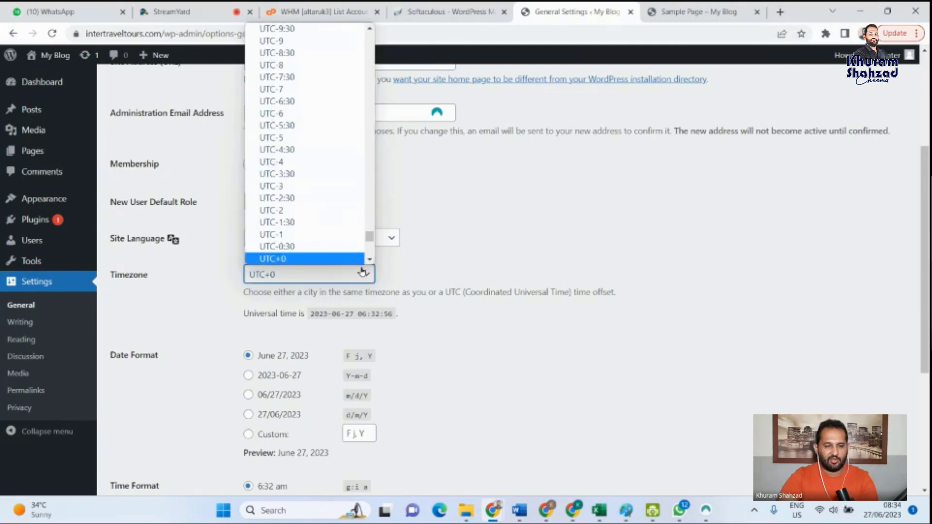
{"action": "left_click", "coordinate": [360, 277]}
{"action": "scroll", "coordinate": [479, 296], "scroll_direction": "down", "scroll_amount": 4}
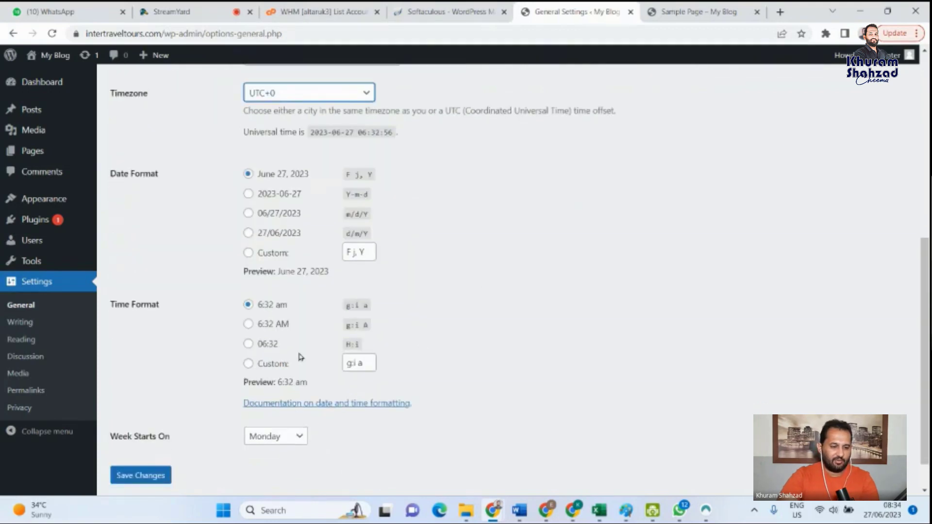
{"action": "scroll", "coordinate": [242, 340], "scroll_direction": "down", "scroll_amount": 1}
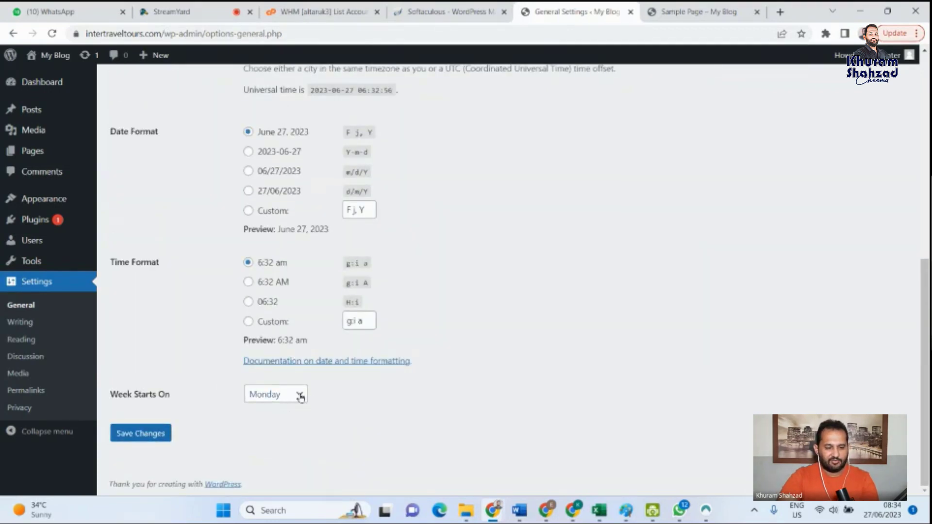
{"action": "left_click", "coordinate": [296, 396]}
{"action": "left_click", "coordinate": [297, 395]}
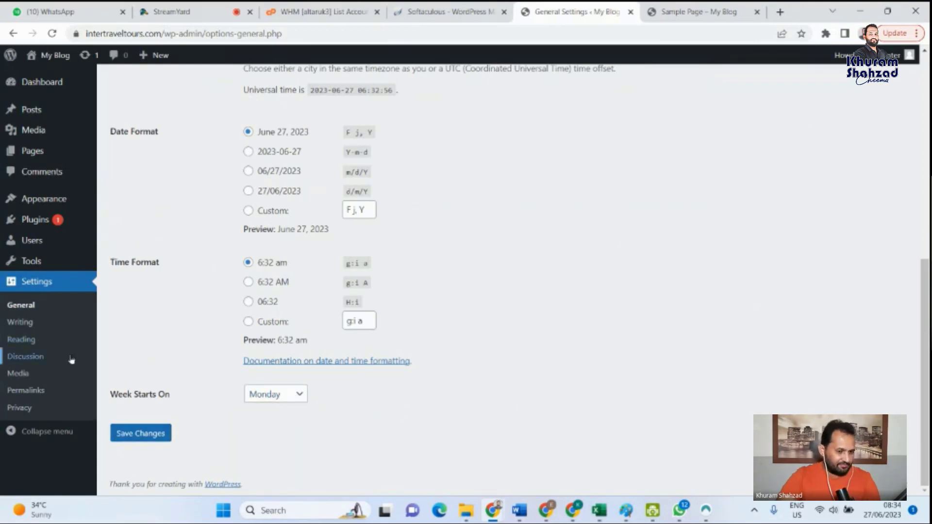
{"action": "scroll", "coordinate": [312, 330], "scroll_direction": "up", "scroll_amount": 1}
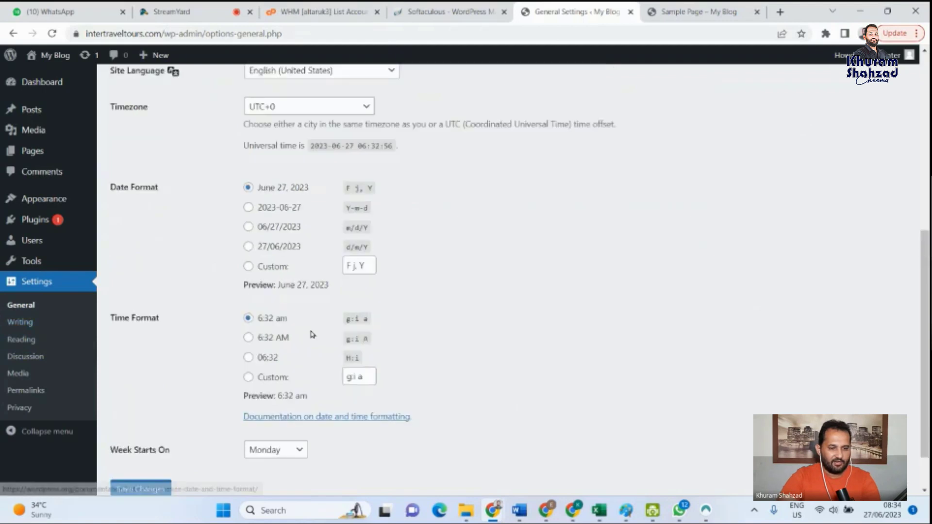
{"action": "scroll", "coordinate": [243, 340], "scroll_direction": "up", "scroll_amount": 6}
{"action": "scroll", "coordinate": [183, 347], "scroll_direction": "down", "scroll_amount": 4}
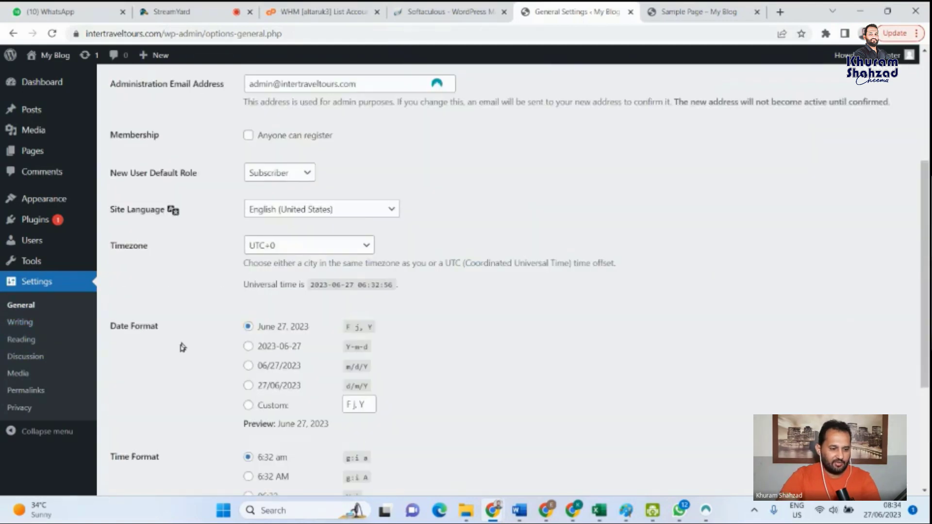
{"action": "scroll", "coordinate": [183, 348], "scroll_direction": "down", "scroll_amount": 2}
- Open the Writing Settings and examine the Default Post Category choices, Post via email fields and Update Services
{"action": "left_click", "coordinate": [20, 322]}
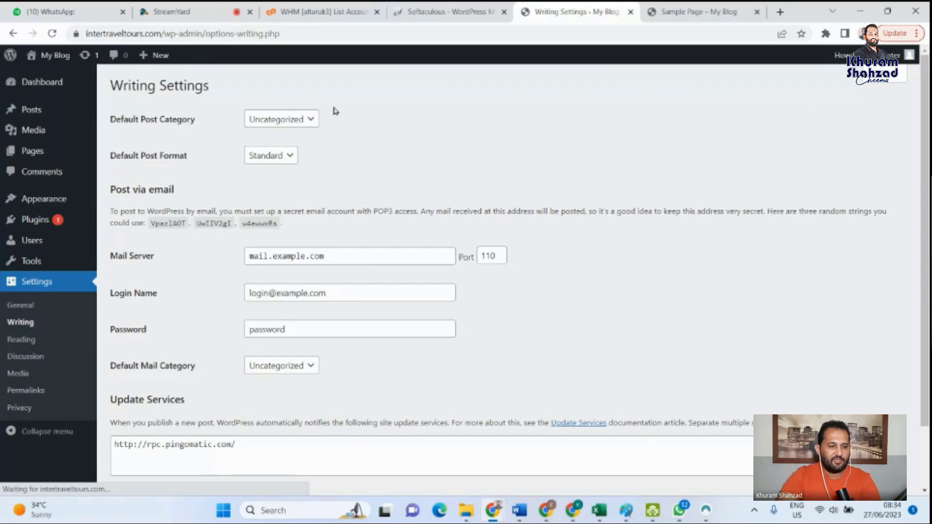
{"action": "left_click", "coordinate": [306, 119]}
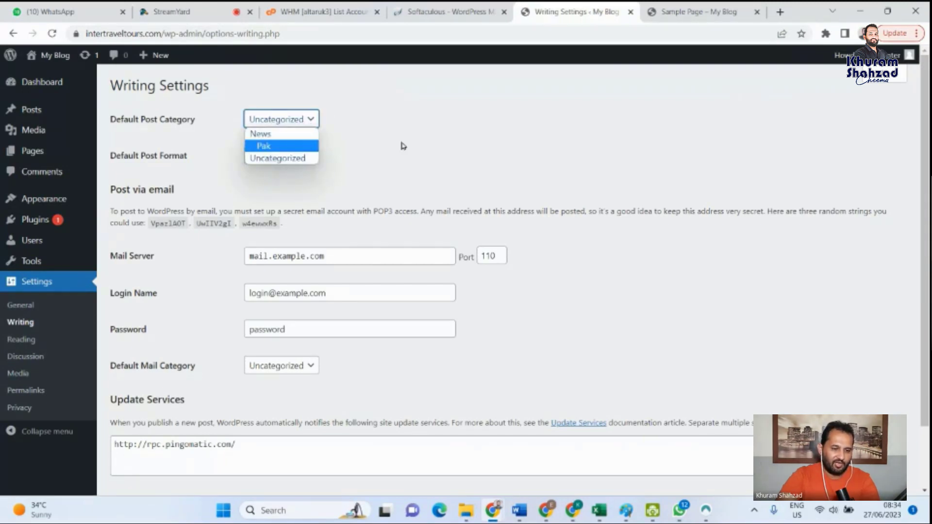
{"action": "left_click", "coordinate": [429, 142]}
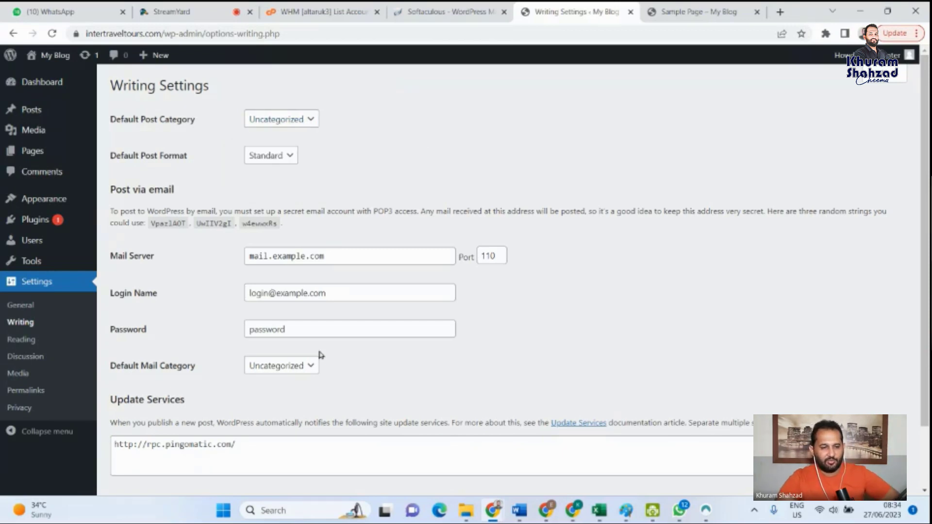
{"action": "scroll", "coordinate": [311, 376], "scroll_direction": "down", "scroll_amount": 2}
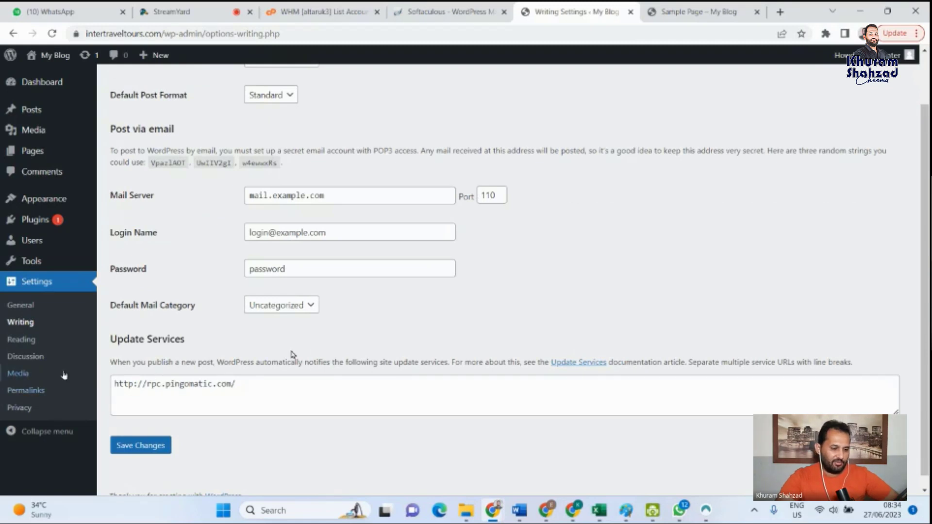
- Open the Reading Settings and examine the homepage display, blog page post limit, feed and search engine visibility options
{"action": "left_click", "coordinate": [21, 340]}
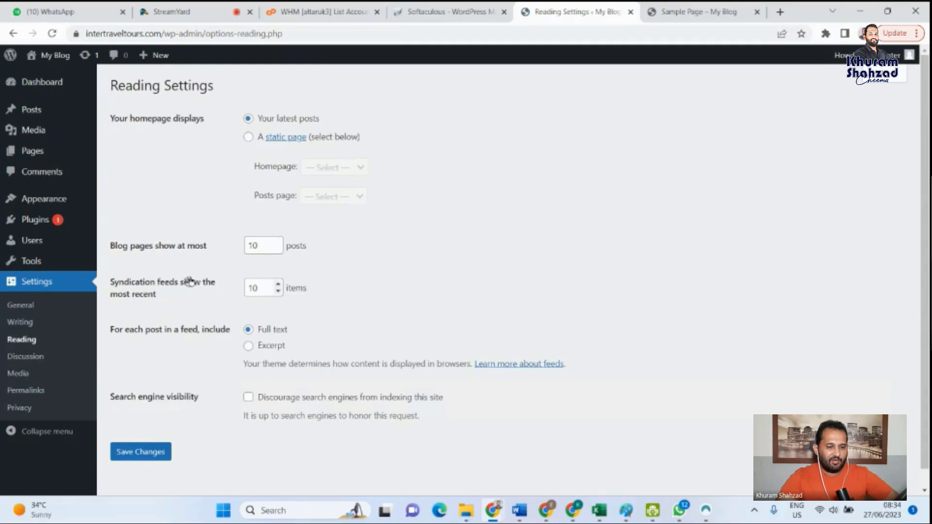
{"action": "left_click", "coordinate": [271, 247]}
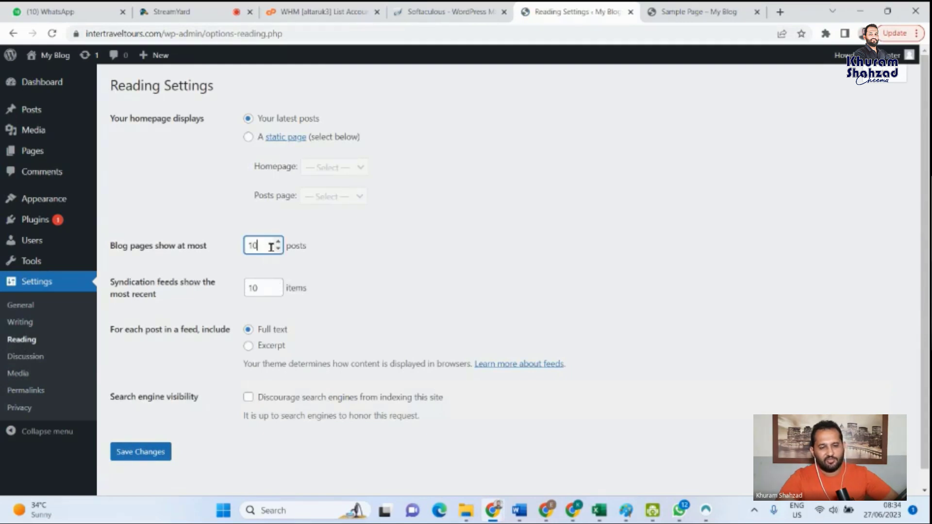
{"action": "scroll", "coordinate": [276, 283], "scroll_direction": "down", "scroll_amount": 1}
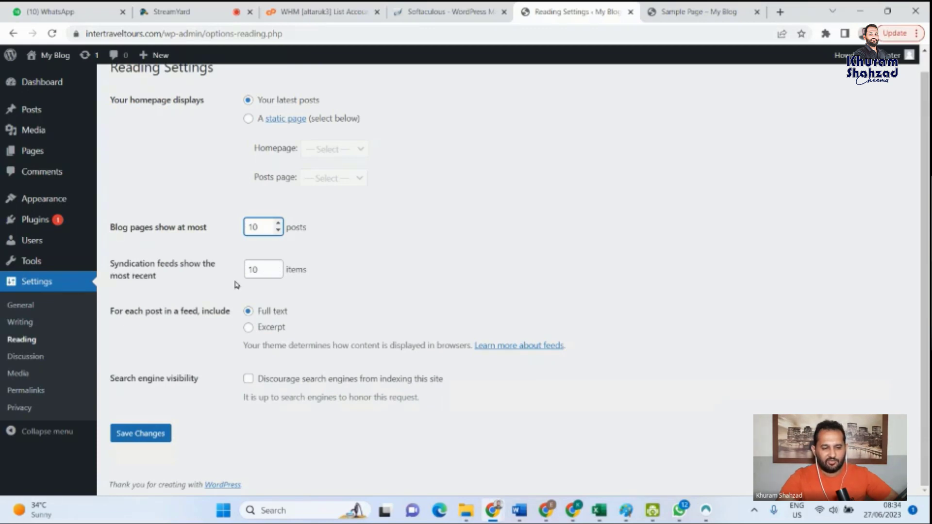
{"action": "scroll", "coordinate": [252, 340], "scroll_direction": "up", "scroll_amount": 1}
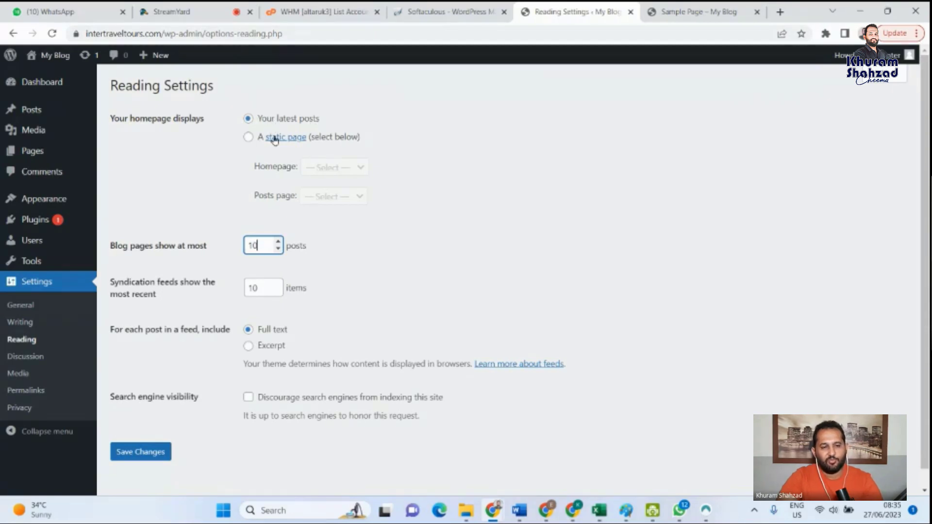
- Switch the homepage display to a static page and view the pages offered for Homepage and Posts page without choosing one
{"action": "left_click", "coordinate": [248, 138]}
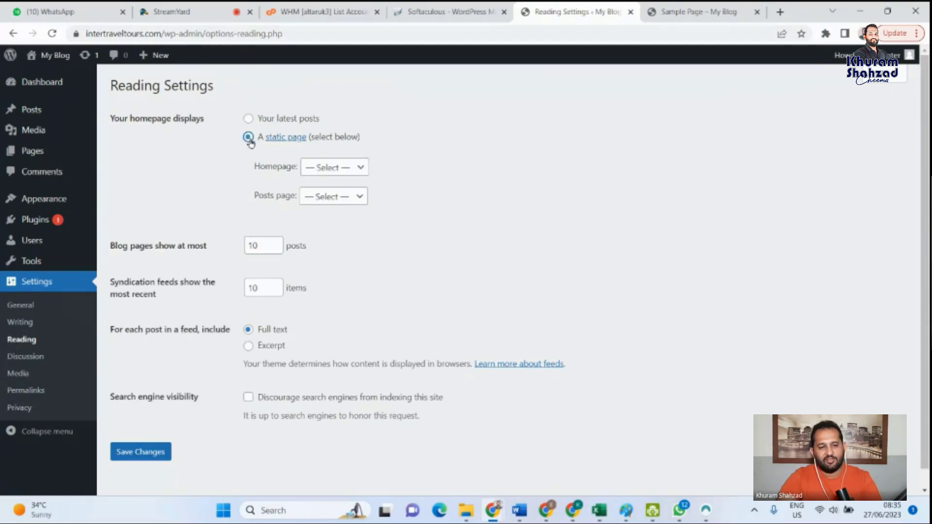
{"action": "left_click", "coordinate": [357, 171]}
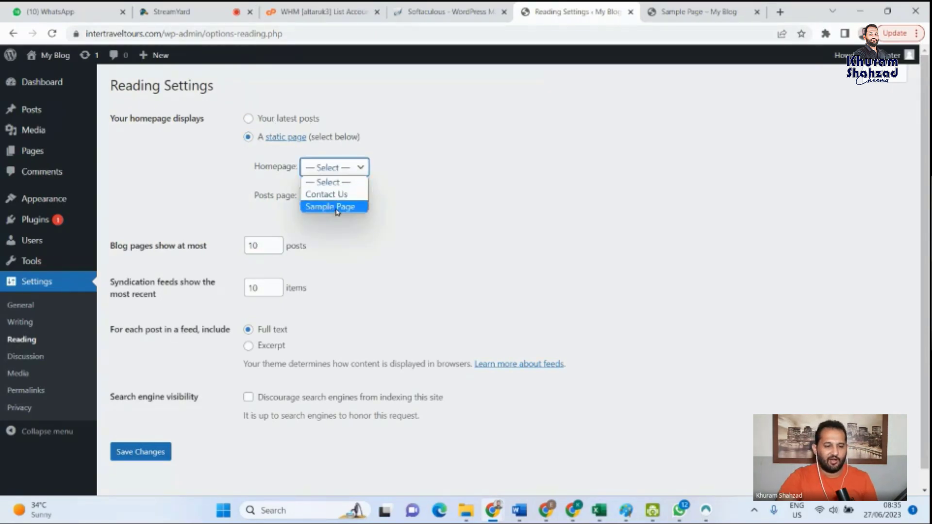
{"action": "left_click", "coordinate": [342, 183]}
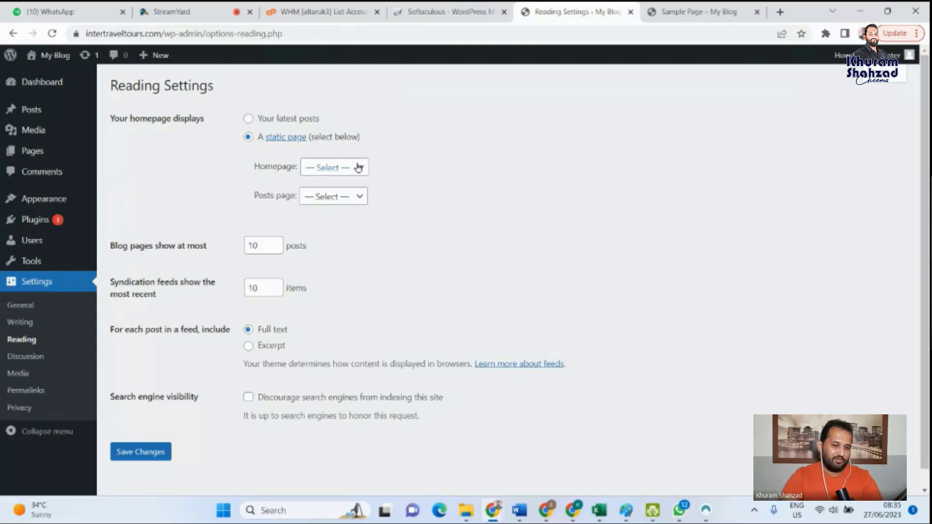
{"action": "left_click", "coordinate": [358, 167]}
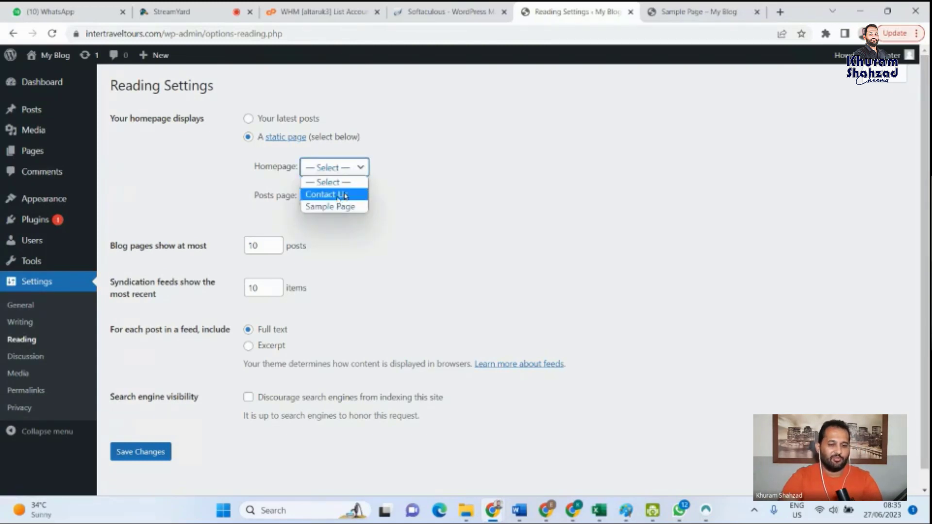
{"action": "left_click", "coordinate": [369, 204]}
{"action": "left_click", "coordinate": [361, 198]}
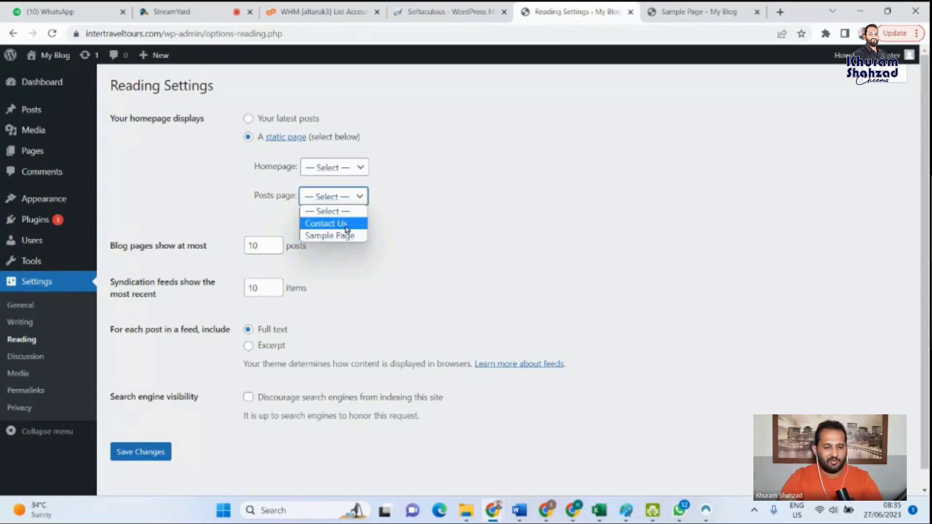
{"action": "left_click", "coordinate": [427, 235]}
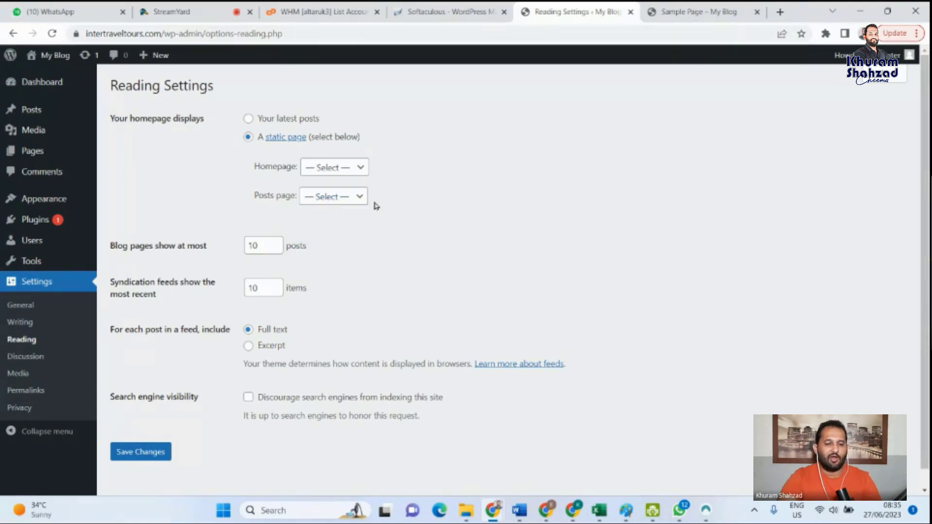
{"action": "left_click", "coordinate": [360, 198]}
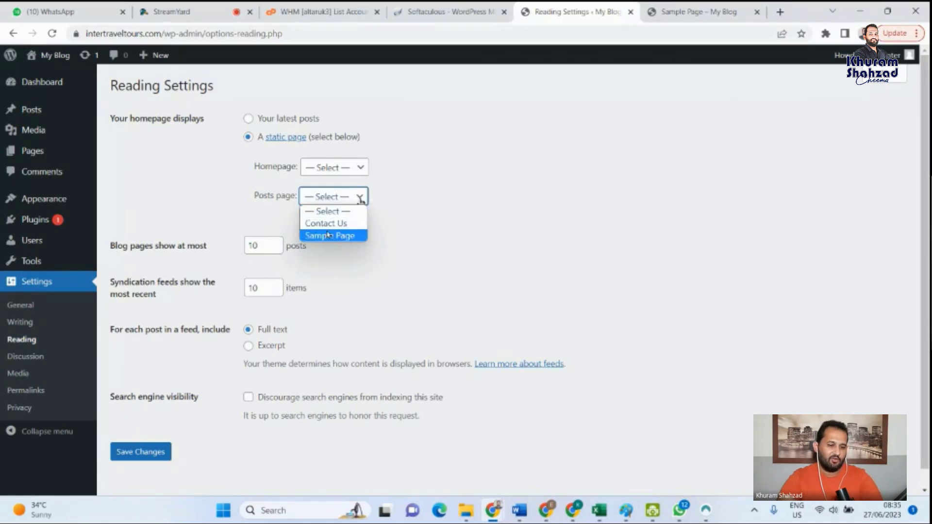
{"action": "left_click", "coordinate": [467, 228]}
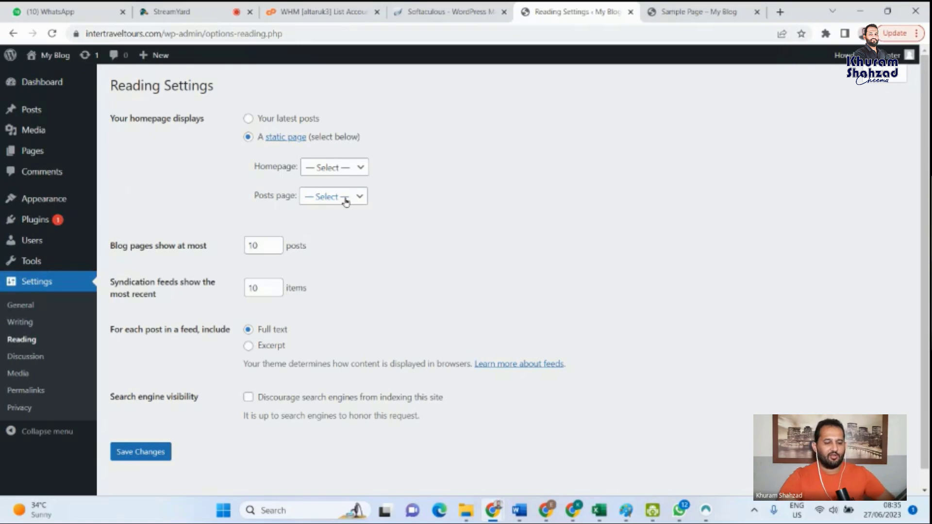
- Open the Discussion Settings and examine the default post, comment, email notification and moderation options
{"action": "left_click", "coordinate": [28, 360]}
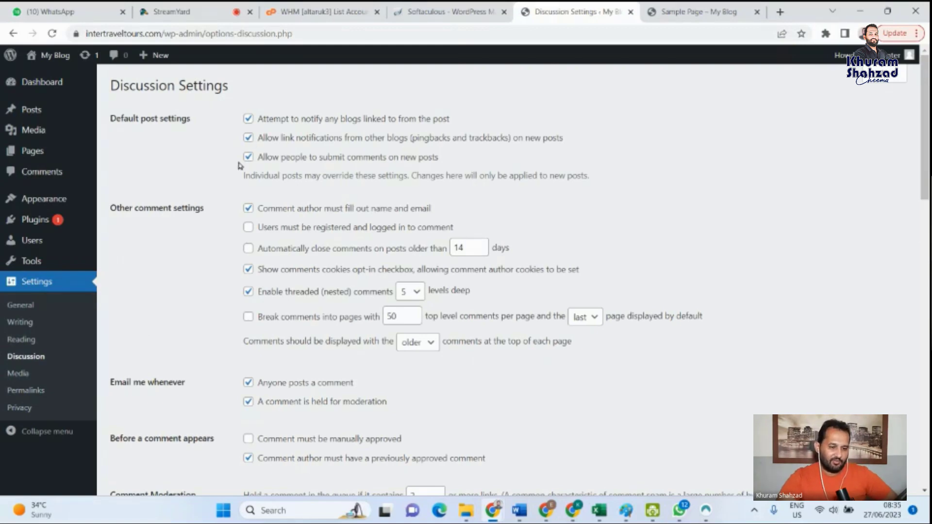
{"action": "scroll", "coordinate": [285, 302], "scroll_direction": "down", "scroll_amount": 3}
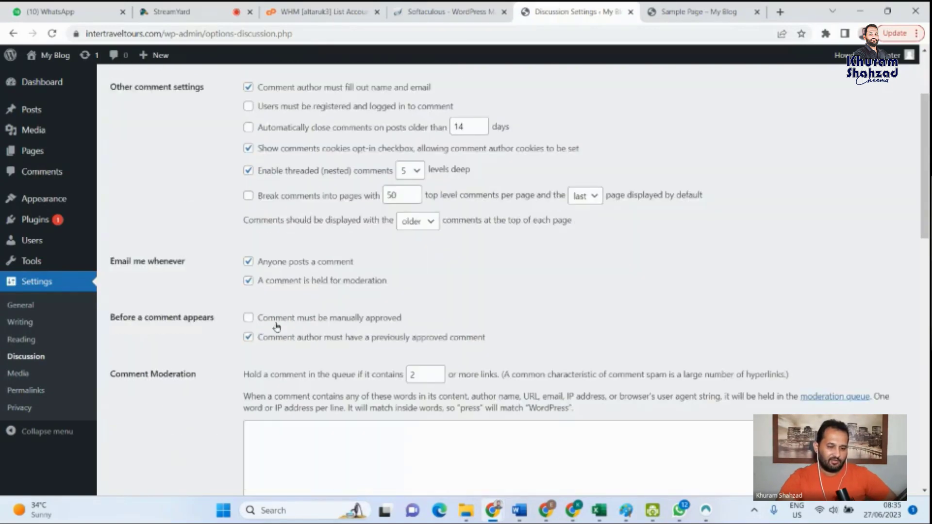
{"action": "scroll", "coordinate": [348, 241], "scroll_direction": "up", "scroll_amount": 3}
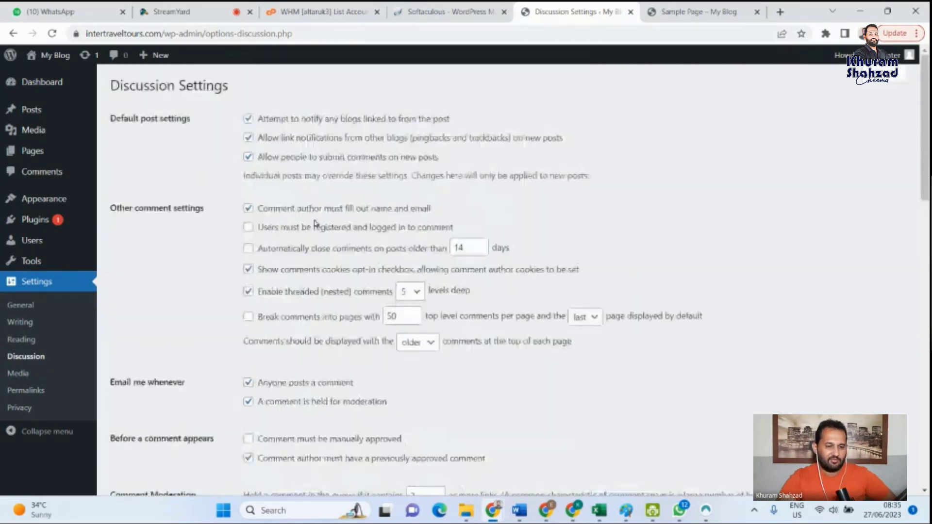
{"action": "scroll", "coordinate": [205, 307], "scroll_direction": "down", "scroll_amount": 1}
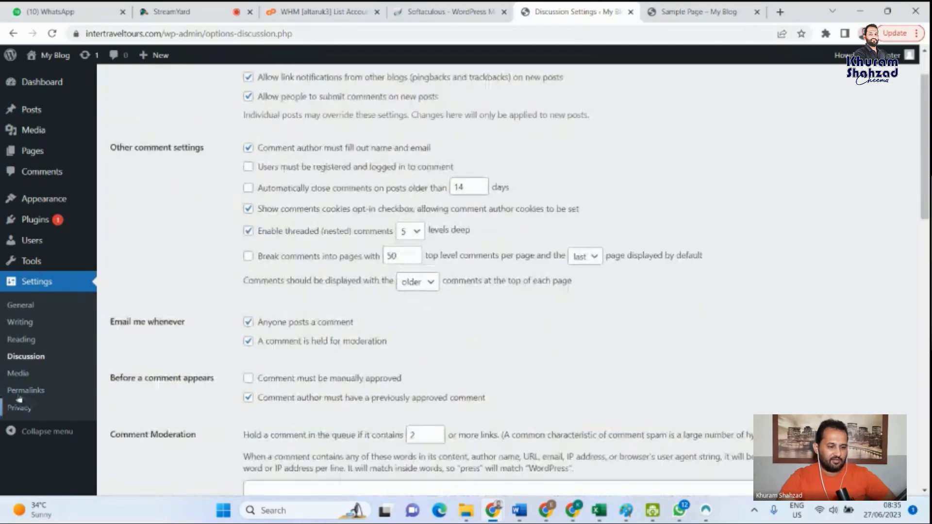
- Open the Permalink Settings and examine the available permalink structures, from Plain to Custom Structure
{"action": "left_click", "coordinate": [18, 378]}
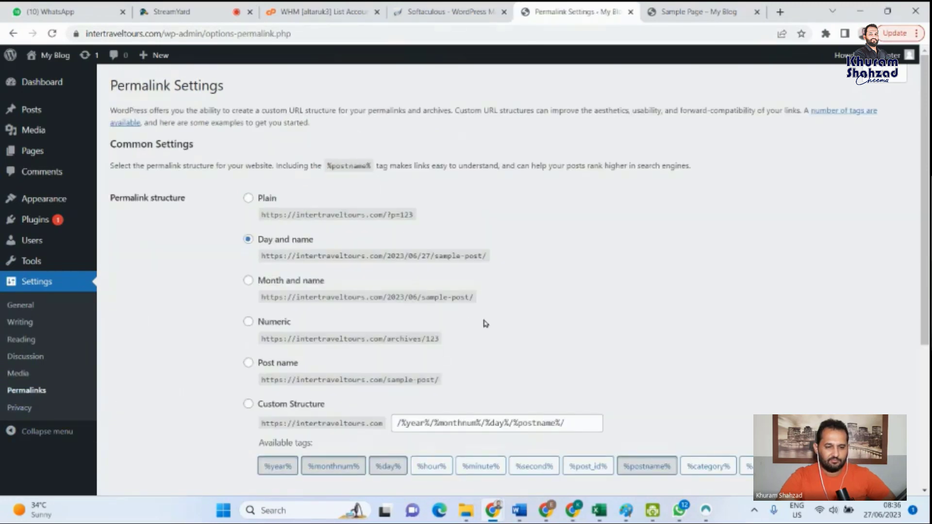
{"action": "scroll", "coordinate": [485, 323], "scroll_direction": "down", "scroll_amount": 1}
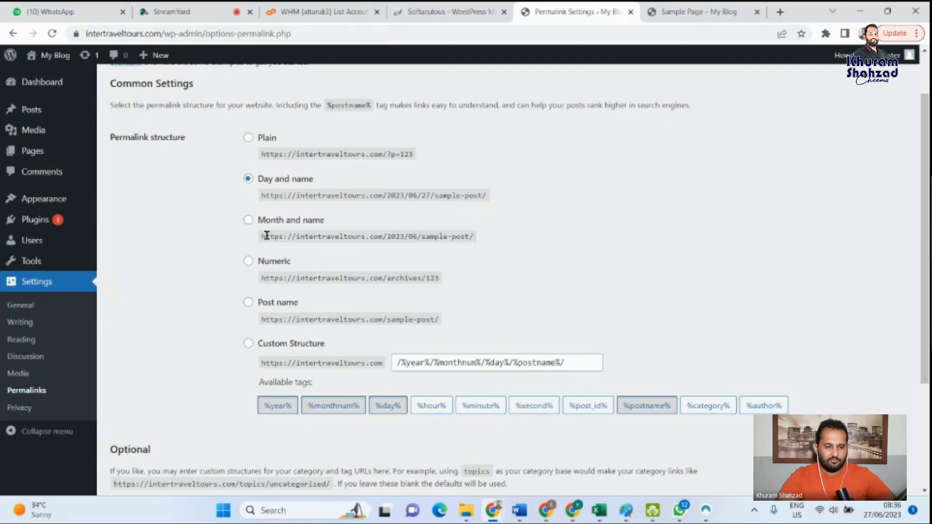
{"action": "scroll", "coordinate": [268, 230], "scroll_direction": "up", "scroll_amount": 1}
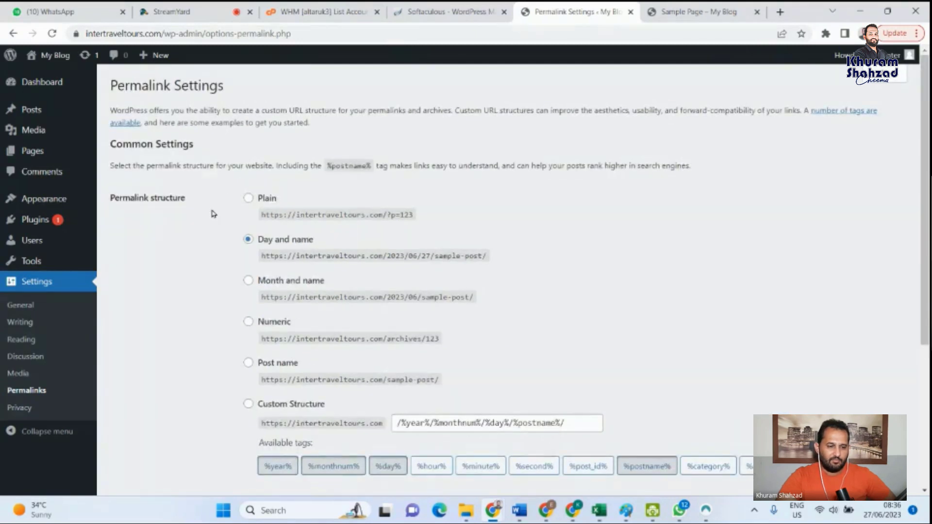
{"action": "scroll", "coordinate": [211, 213], "scroll_direction": "down", "scroll_amount": 1}
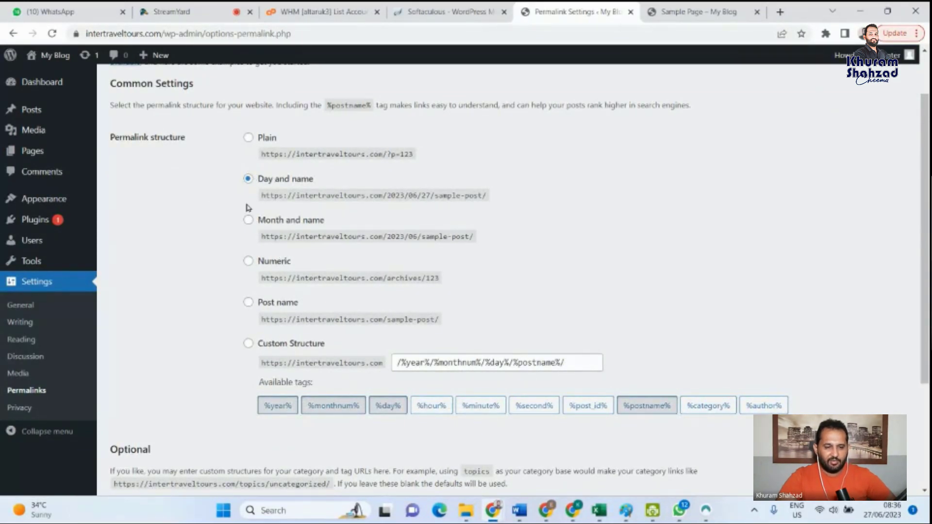
- Examine the optional category base and tag base fields in the Permalink Settings, and open the Privacy Settings
{"action": "scroll", "coordinate": [238, 308], "scroll_direction": "down", "scroll_amount": 3}
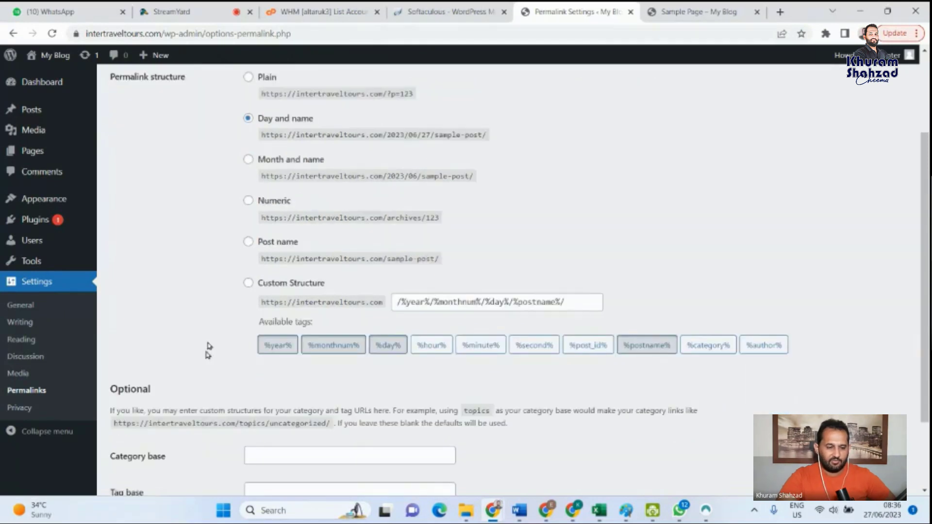
{"action": "scroll", "coordinate": [208, 356], "scroll_direction": "down", "scroll_amount": 1}
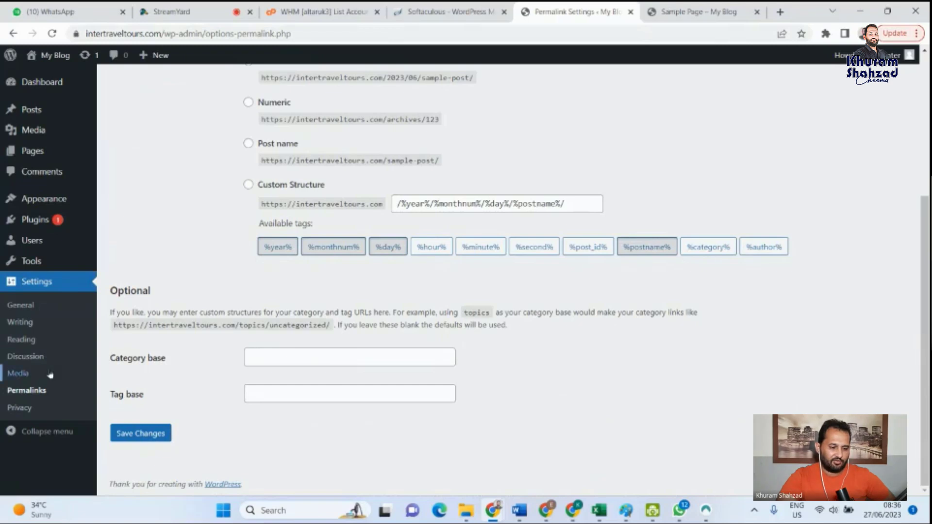
{"action": "left_click", "coordinate": [24, 412]}
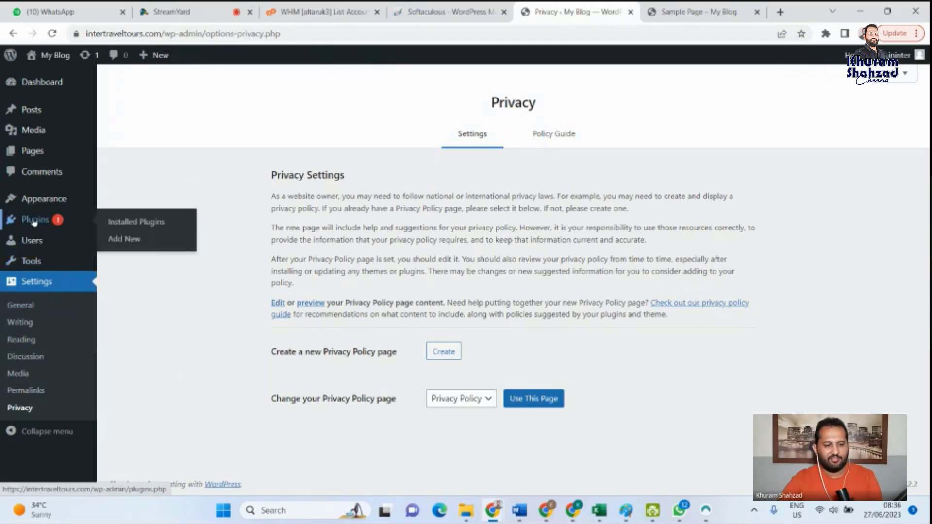
- Delete the Hello Dolly and Akismet Anti-Spam: Spam Protection plugins from the installed plugins
{"action": "left_click", "coordinate": [34, 222]}
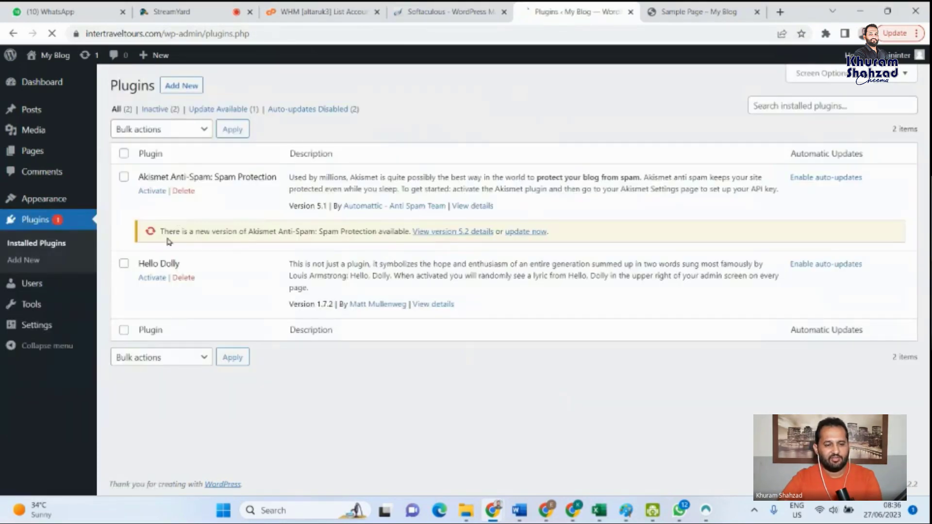
{"action": "left_click", "coordinate": [124, 264]}
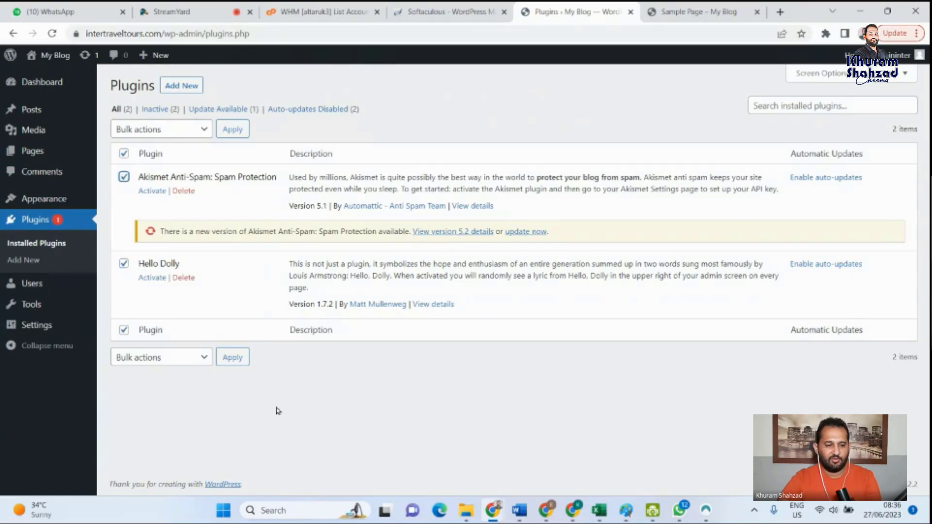
{"action": "left_click", "coordinate": [183, 278]}
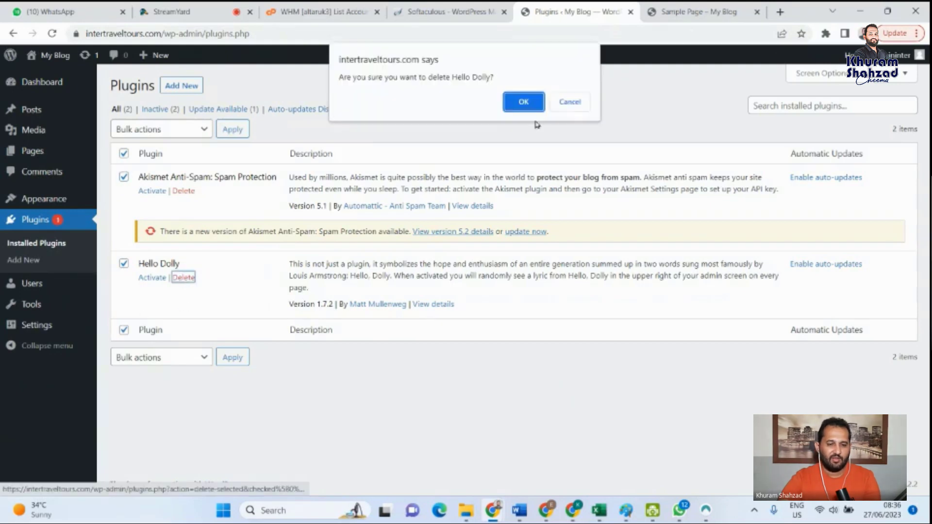
{"action": "left_click", "coordinate": [523, 101]}
{"action": "left_click", "coordinate": [184, 191]}
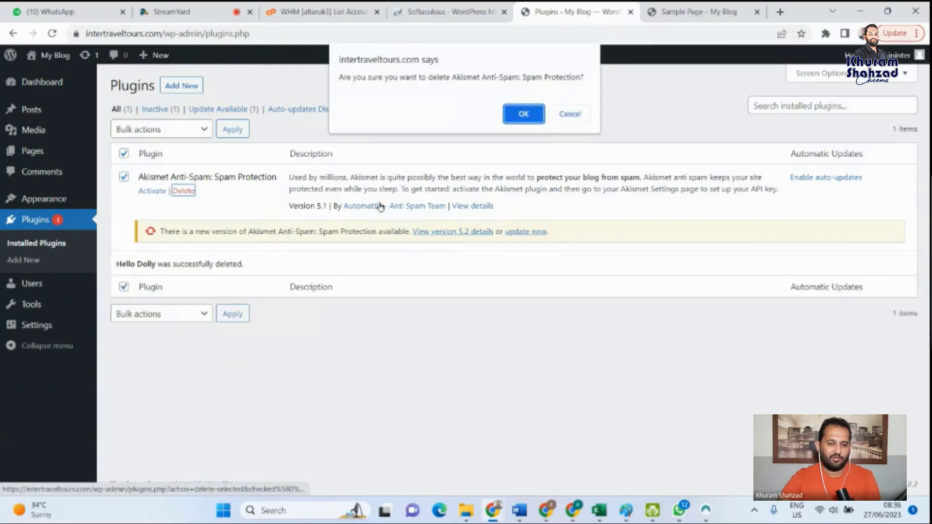
{"action": "left_click", "coordinate": [524, 113]}
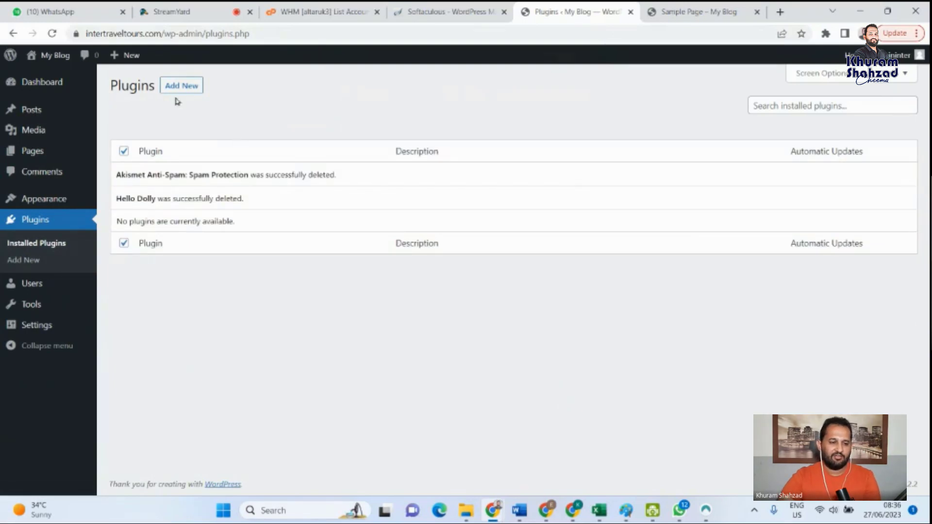
- Open the page for adding new plugins and browse the featured plugins and the plugin search
{"action": "left_click", "coordinate": [188, 90]}
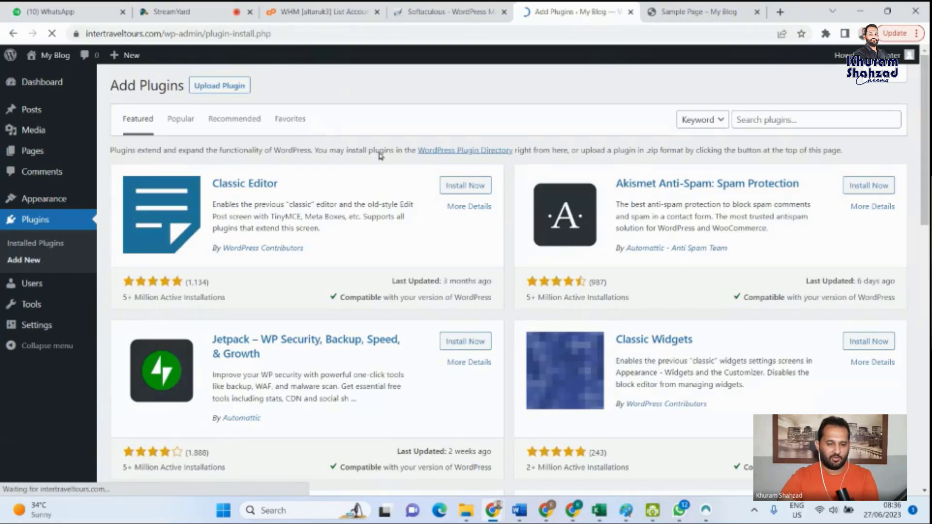
{"action": "scroll", "coordinate": [381, 155], "scroll_direction": "down", "scroll_amount": 7}
{"action": "scroll", "coordinate": [854, 143], "scroll_direction": "up", "scroll_amount": 7}
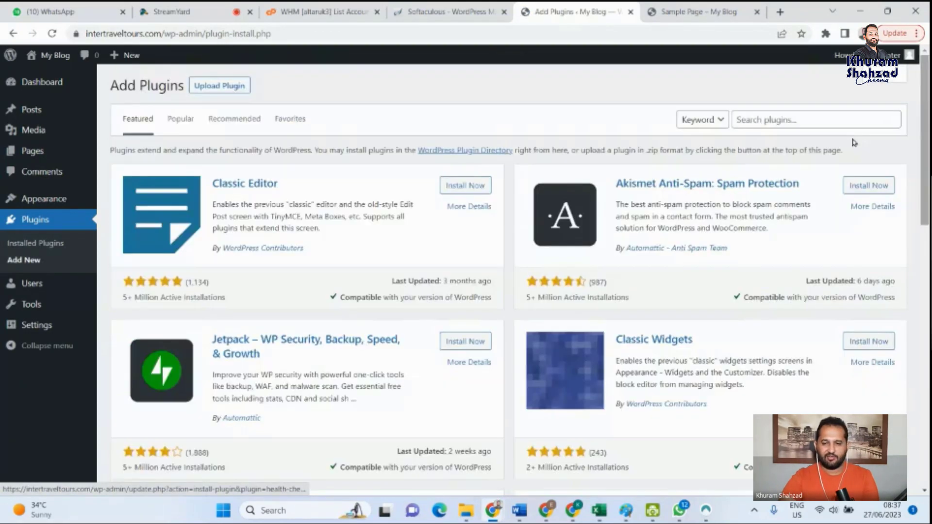
{"action": "left_click", "coordinate": [776, 119]}
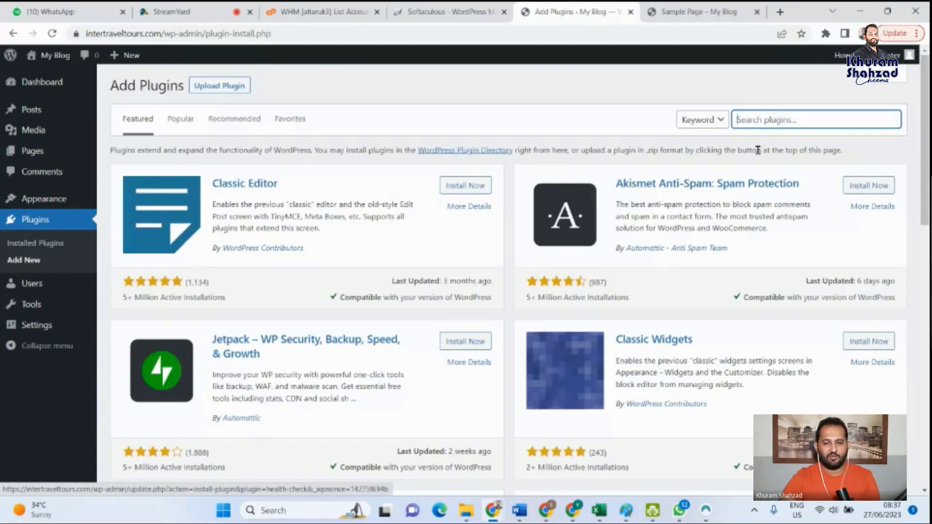
- Search Google for "wordpress best page builder" in the browser tab showing the Sample Page
{"action": "left_click", "coordinate": [695, 10]}
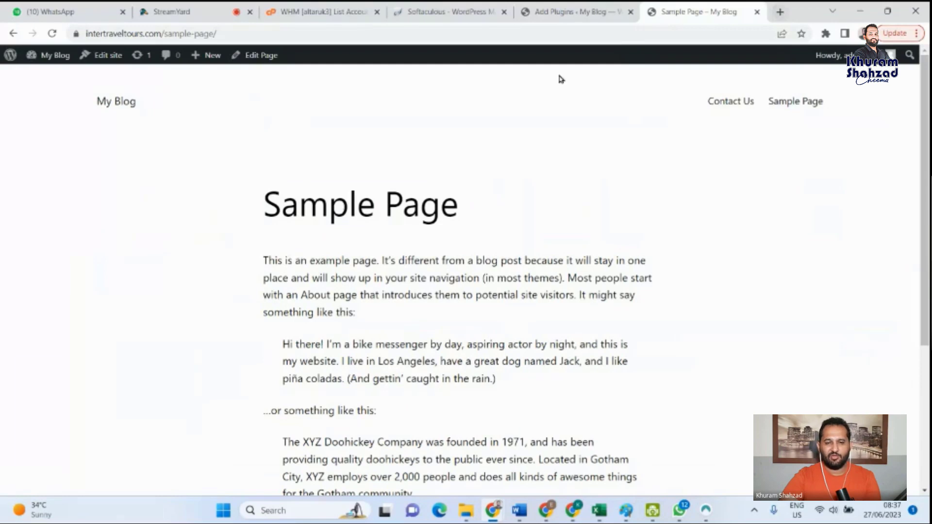
{"action": "left_click", "coordinate": [586, 33]}
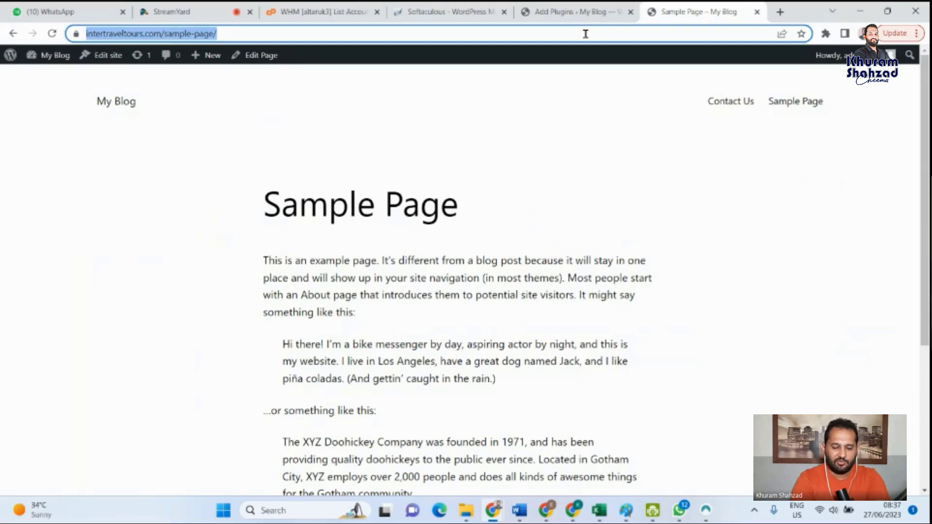
{"action": "type", "text": "wor"}
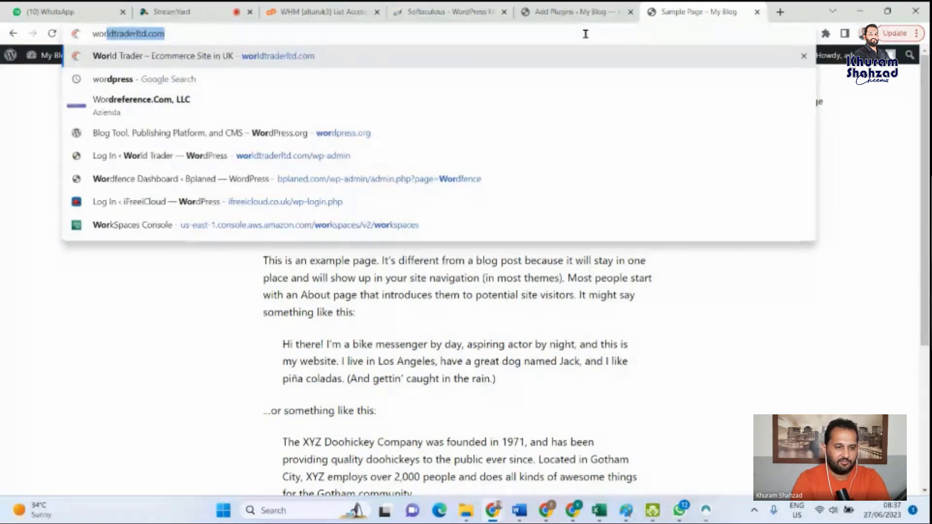
{"action": "type", "text": "dpre"}
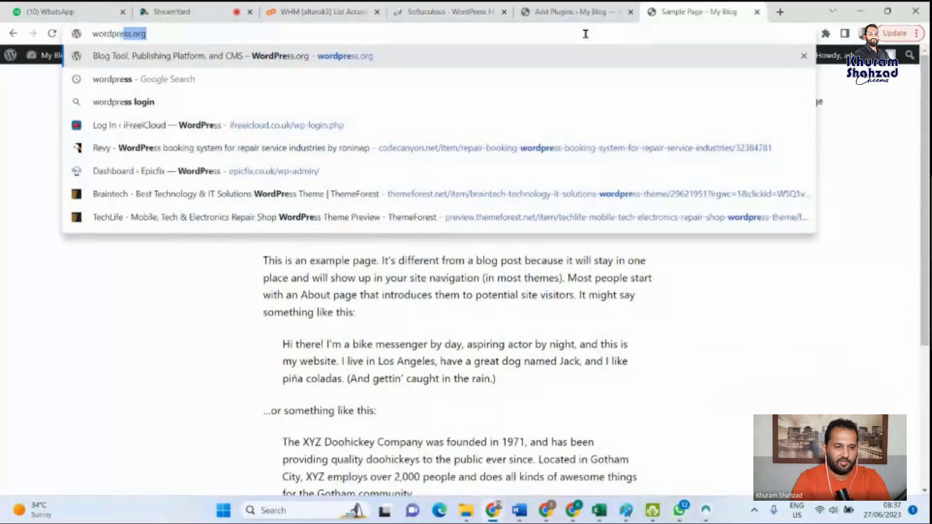
{"action": "type", "text": "ss best "}
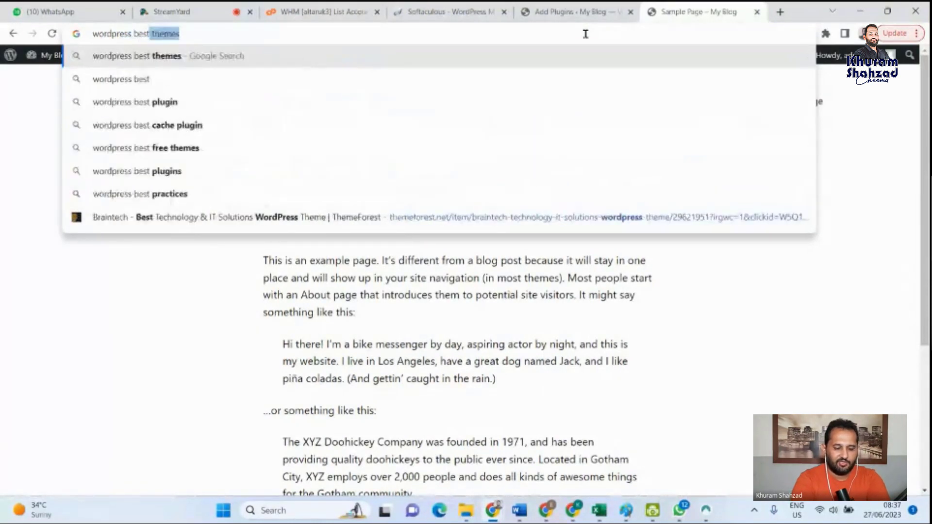
{"action": "type", "text": "page b"}
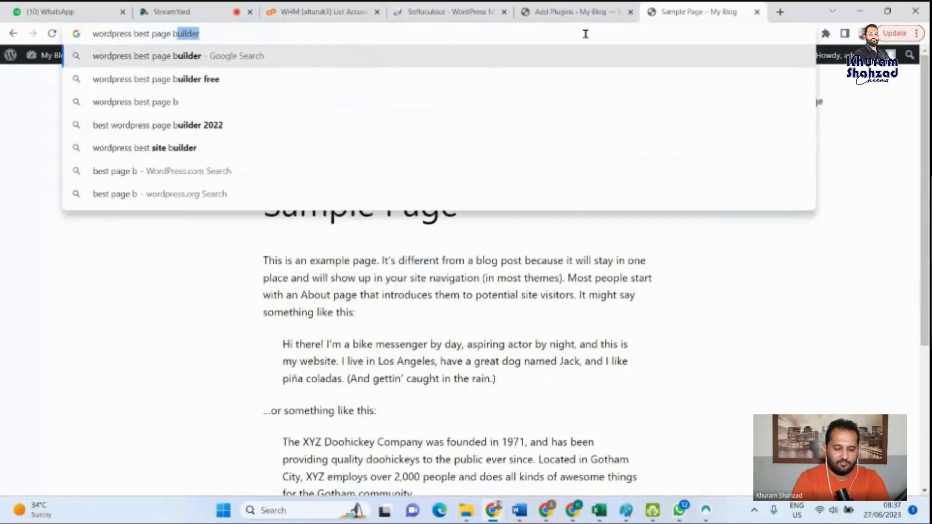
{"action": "type", "text": "uiklder"}
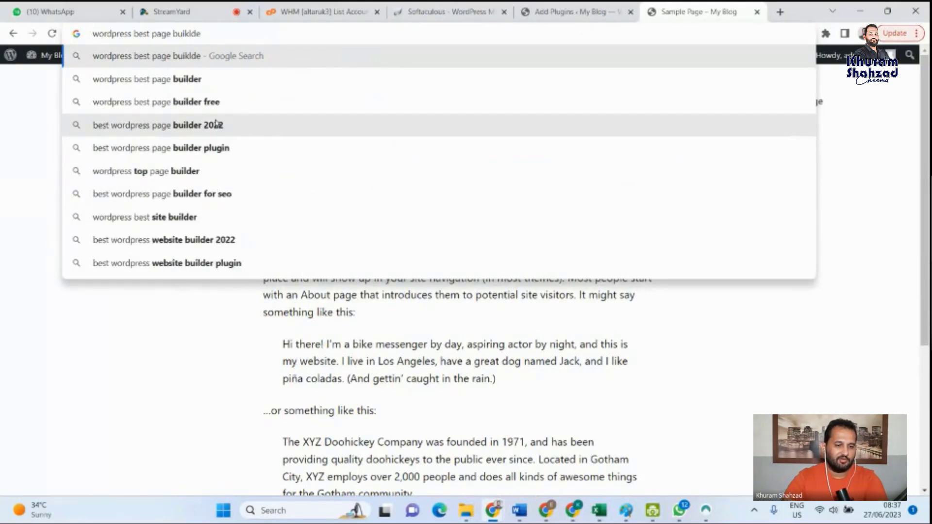
{"action": "left_click", "coordinate": [207, 79]}
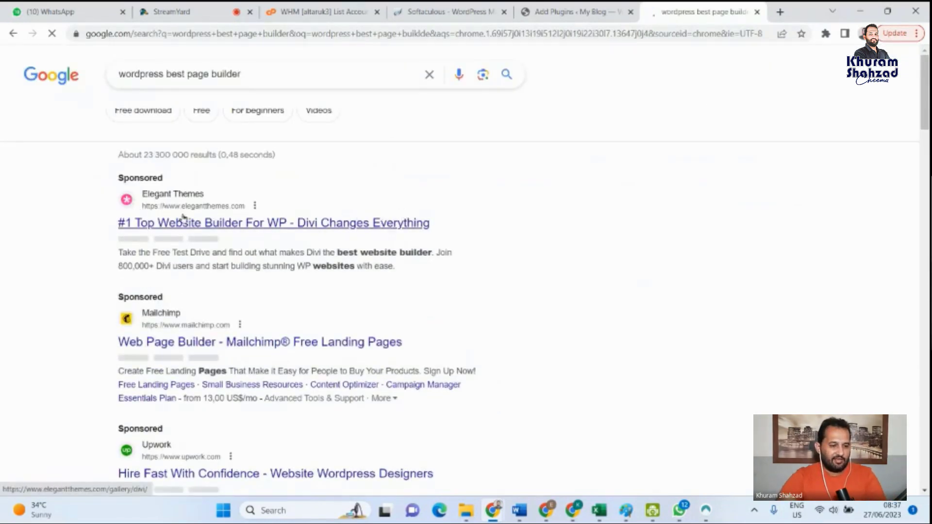
- Look through the search results and open the Cloudways article "10 Best WordPress Page Builders Reviewed and Thoroughly Tested"
{"action": "scroll", "coordinate": [154, 216], "scroll_direction": "down", "scroll_amount": 1}
{"action": "scroll", "coordinate": [178, 277], "scroll_direction": "down", "scroll_amount": 2}
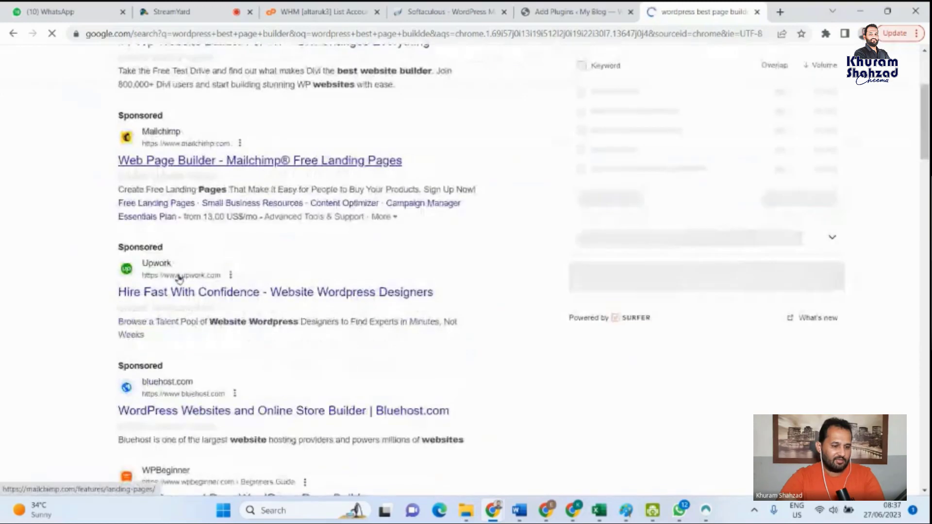
{"action": "scroll", "coordinate": [208, 227], "scroll_direction": "up", "scroll_amount": 1}
{"action": "scroll", "coordinate": [178, 218], "scroll_direction": "down", "scroll_amount": 5}
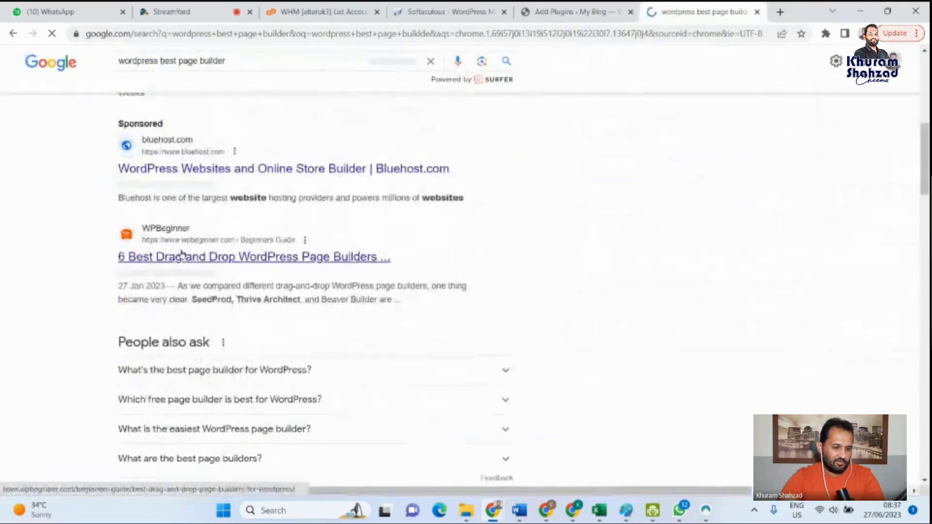
{"action": "scroll", "coordinate": [219, 256], "scroll_direction": "down", "scroll_amount": 5}
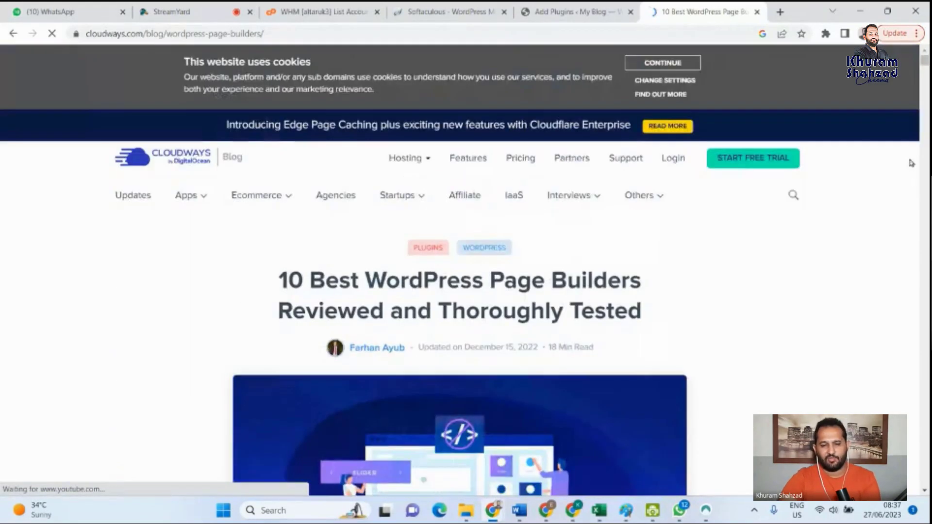
- Skim the article's table of contents and reasons to choose a page builder, answering the site's notification request with Allow
{"action": "scroll", "coordinate": [410, 371], "scroll_direction": "down", "scroll_amount": 10}
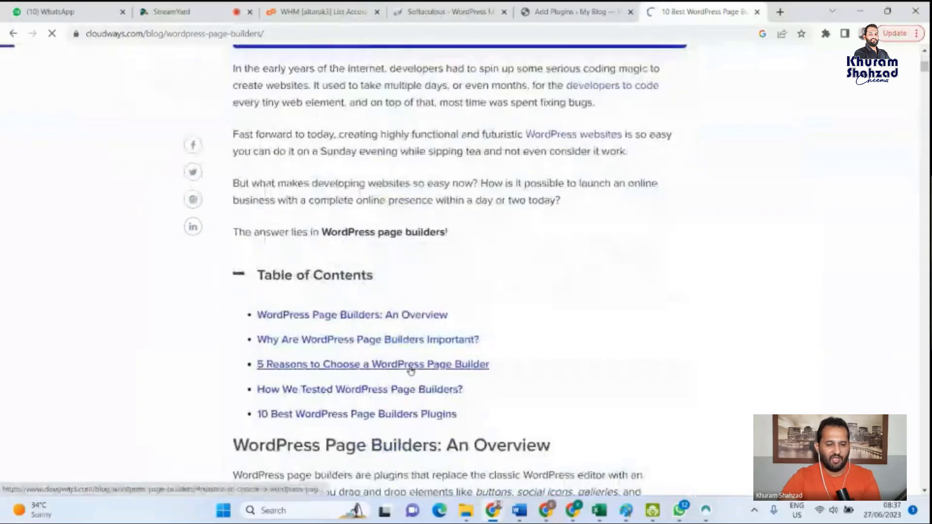
{"action": "scroll", "coordinate": [410, 371], "scroll_direction": "down", "scroll_amount": 3}
{"action": "scroll", "coordinate": [614, 293], "scroll_direction": "down", "scroll_amount": 8}
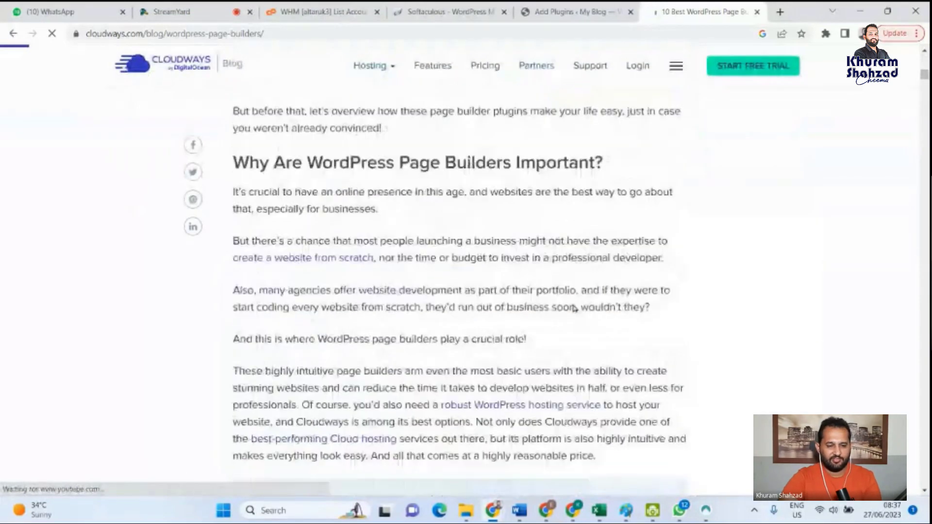
{"action": "scroll", "coordinate": [574, 308], "scroll_direction": "down", "scroll_amount": 9}
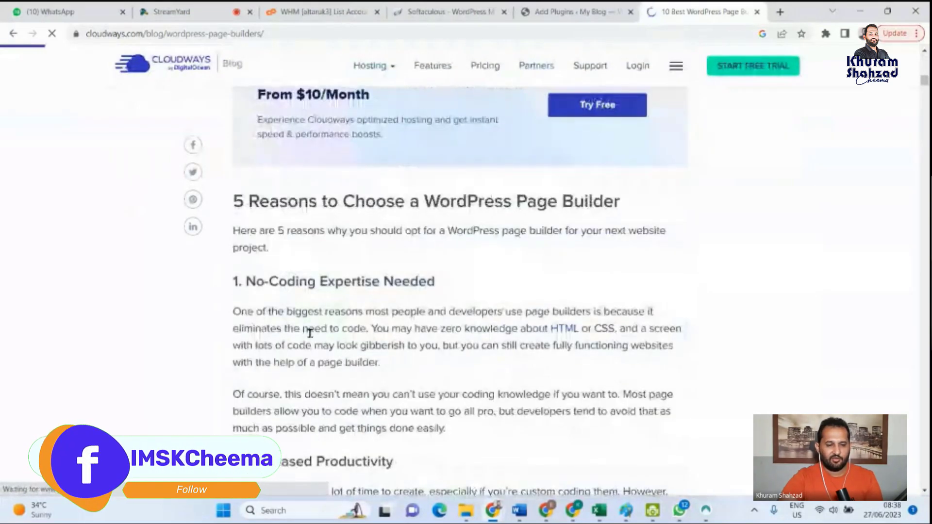
{"action": "scroll", "coordinate": [310, 334], "scroll_direction": "down", "scroll_amount": 12}
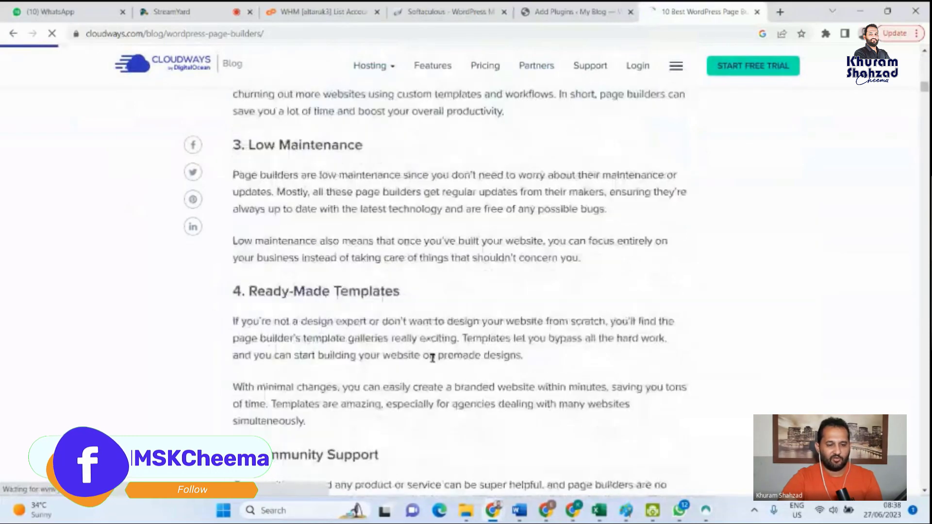
{"action": "scroll", "coordinate": [432, 358], "scroll_direction": "down", "scroll_amount": 6}
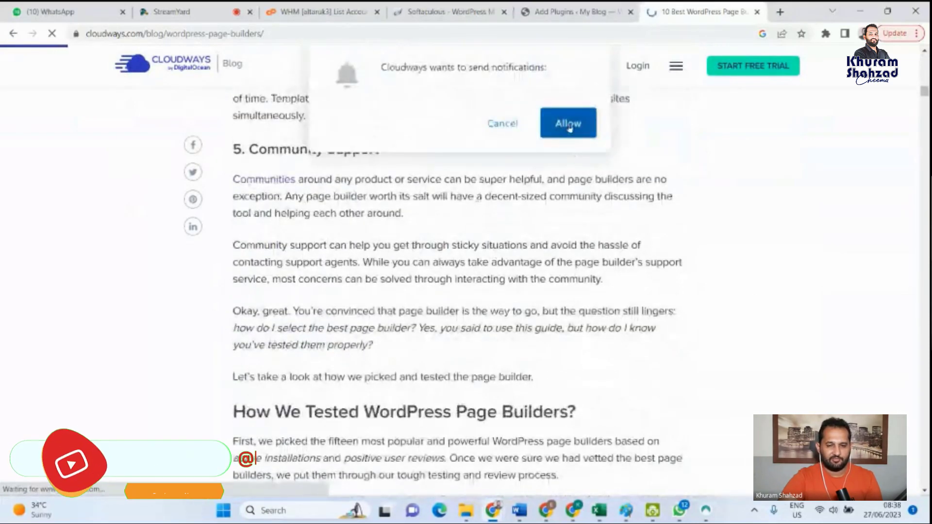
{"action": "left_click", "coordinate": [569, 125]}
{"action": "scroll", "coordinate": [427, 292], "scroll_direction": "down", "scroll_amount": 1}
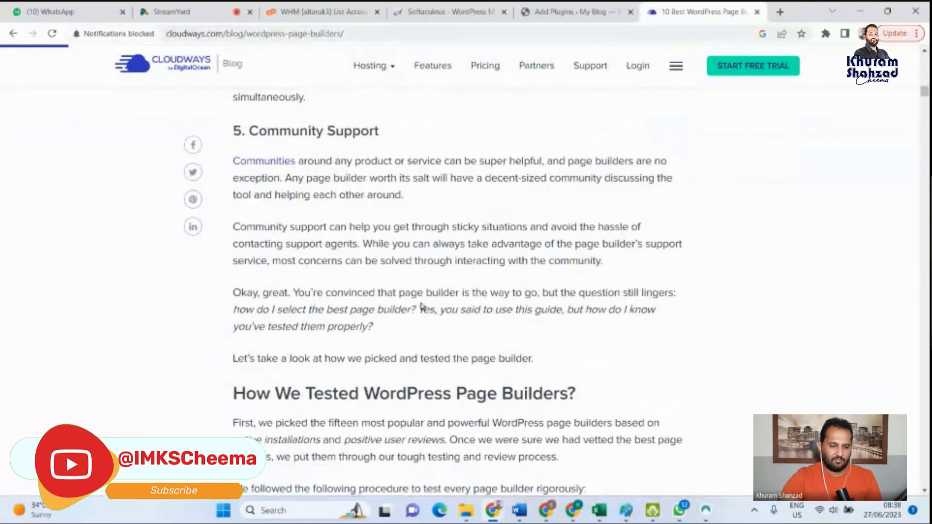
- Skim the article's testing specifications and tools, and examine the page builder performance comparison table
{"action": "scroll", "coordinate": [350, 376], "scroll_direction": "down", "scroll_amount": 15}
{"action": "scroll", "coordinate": [350, 377], "scroll_direction": "up", "scroll_amount": 3}
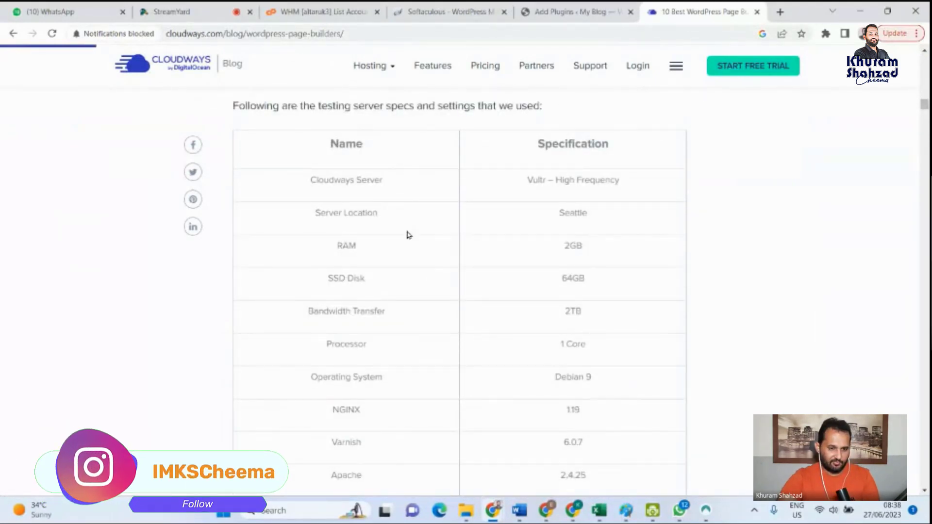
{"action": "scroll", "coordinate": [402, 335], "scroll_direction": "down", "scroll_amount": 7}
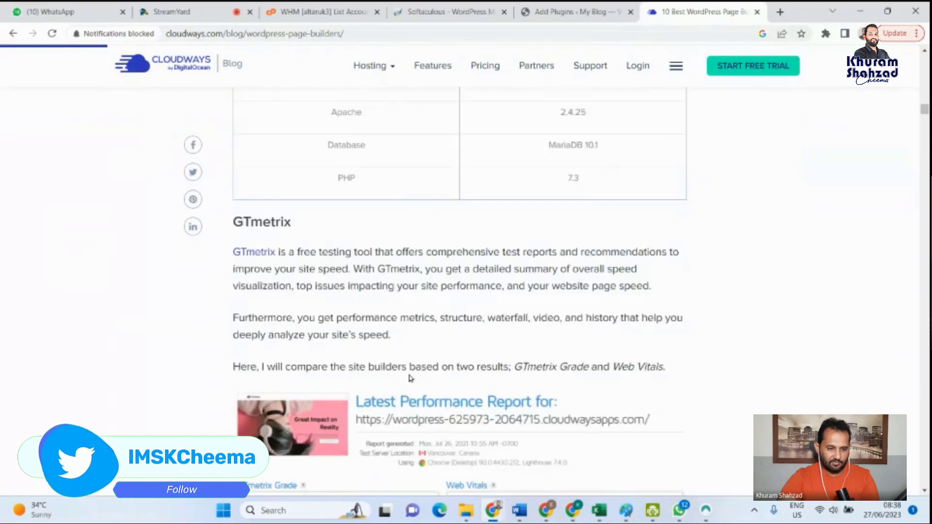
{"action": "scroll", "coordinate": [410, 379], "scroll_direction": "down", "scroll_amount": 3}
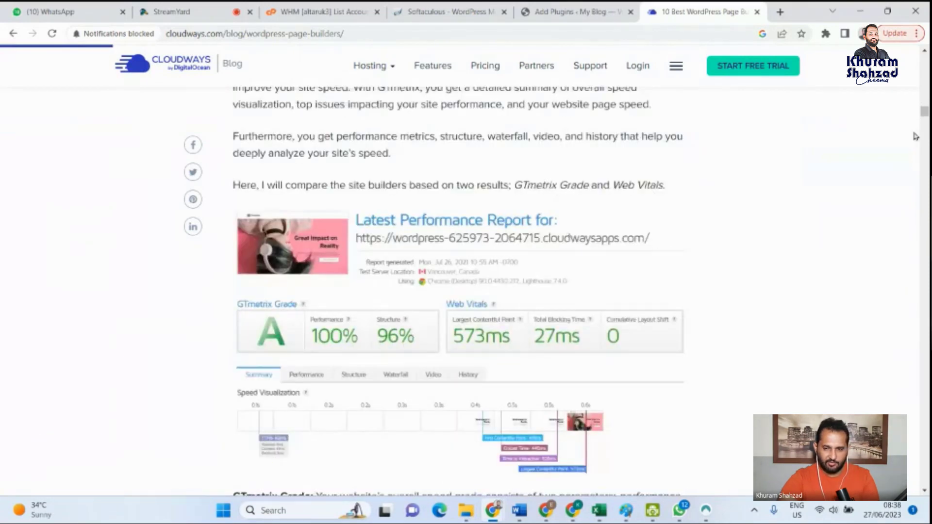
{"action": "scroll", "coordinate": [915, 136], "scroll_direction": "down", "scroll_amount": 15}
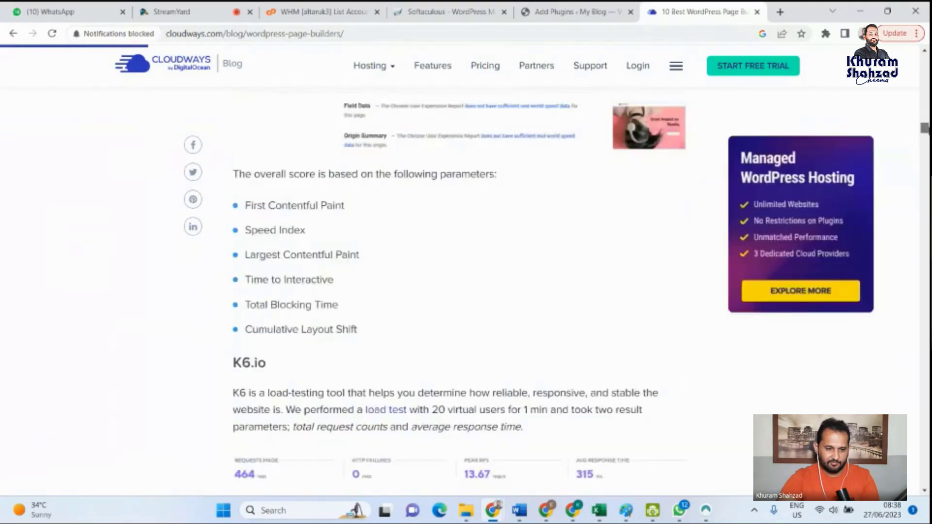
{"action": "scroll", "coordinate": [459, 291], "scroll_direction": "down", "scroll_amount": 8}
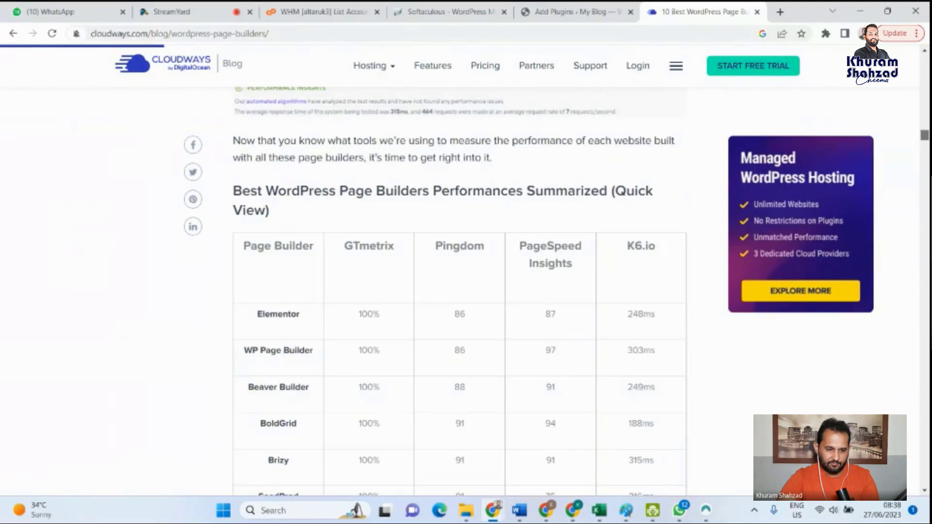
{"action": "scroll", "coordinate": [4, 326], "scroll_direction": "down", "scroll_amount": 1}
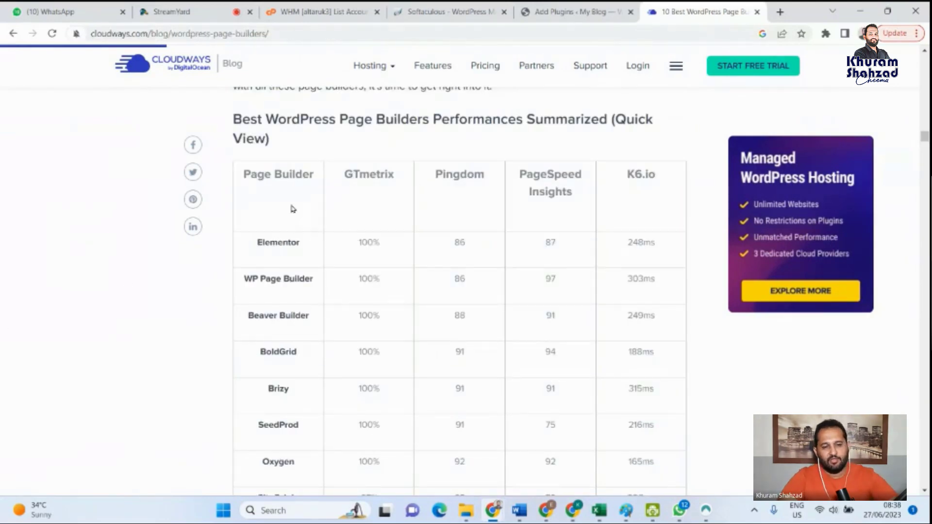
{"action": "scroll", "coordinate": [293, 216], "scroll_direction": "down", "scroll_amount": 1}
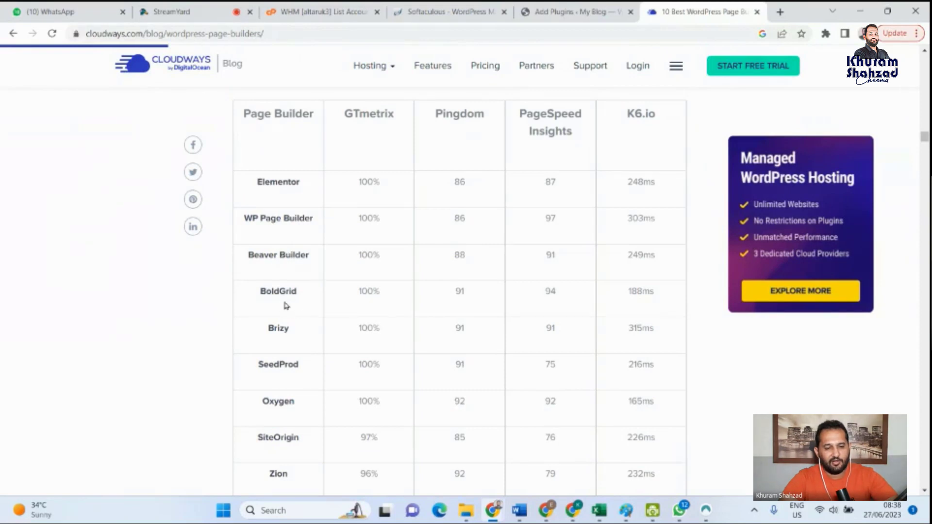
- Examine the rest of the performance comparison table and the article's list of ten best page builder plugins
{"action": "scroll", "coordinate": [301, 335], "scroll_direction": "down", "scroll_amount": 1}
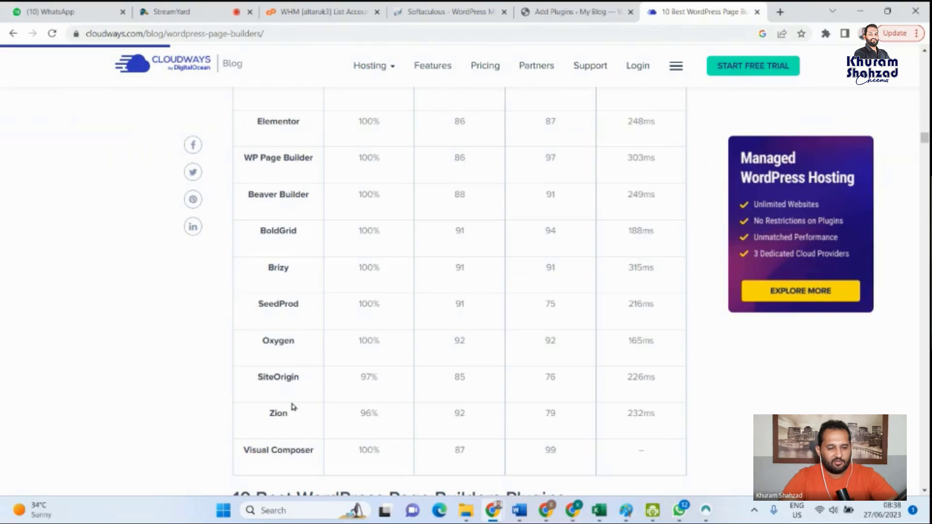
{"action": "scroll", "coordinate": [302, 423], "scroll_direction": "down", "scroll_amount": 1}
{"action": "scroll", "coordinate": [302, 425], "scroll_direction": "down", "scroll_amount": 3}
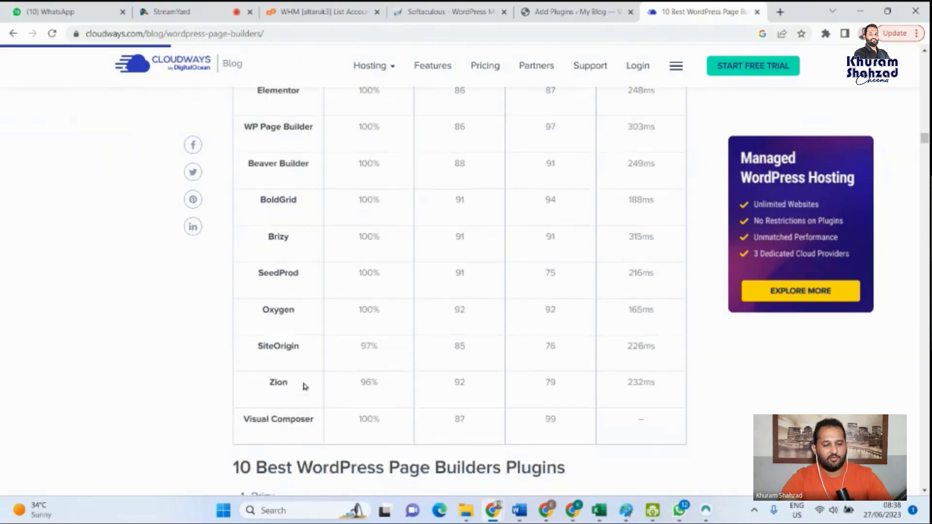
{"action": "scroll", "coordinate": [284, 427], "scroll_direction": "down", "scroll_amount": 2}
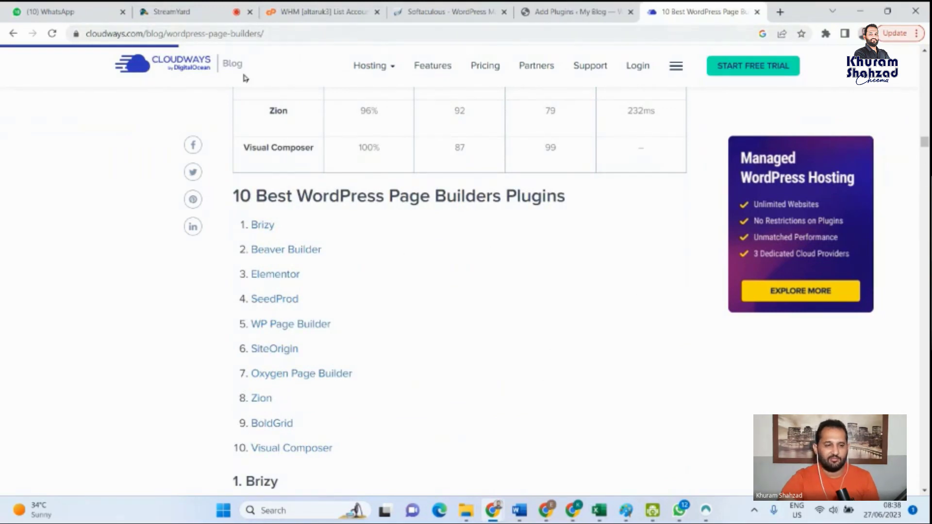
{"action": "scroll", "coordinate": [256, 385], "scroll_direction": "down", "scroll_amount": 6}
{"action": "scroll", "coordinate": [278, 226], "scroll_direction": "down", "scroll_amount": 9}
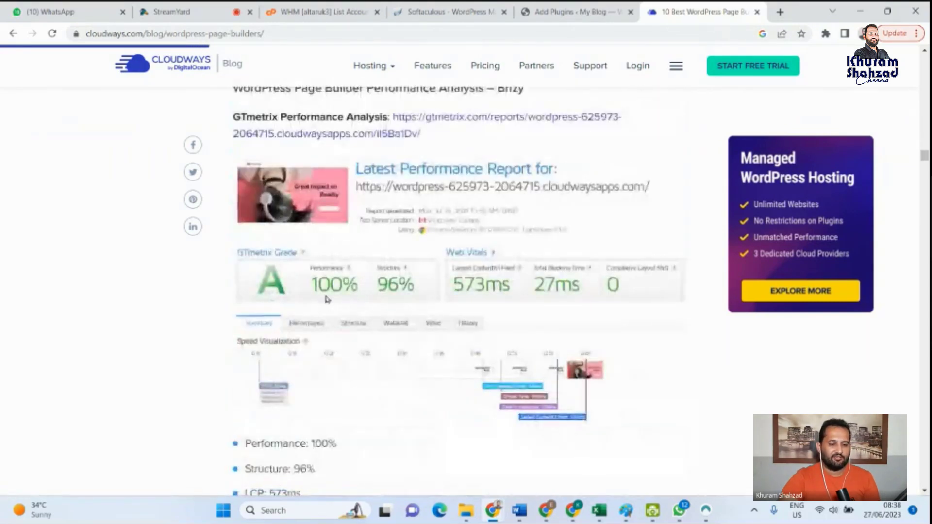
- Review the article's Brizy section, highlighting its heading and yearly price, and read through its prominent features
{"action": "scroll", "coordinate": [323, 298], "scroll_direction": "up", "scroll_amount": 9}
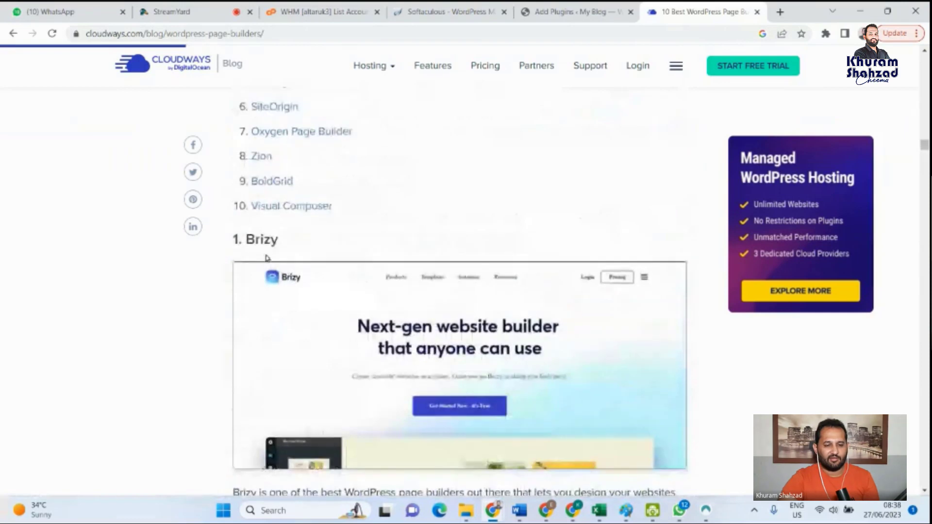
{"action": "left_click_drag", "start_coordinate": [281, 242], "coordinate": [227, 242]}
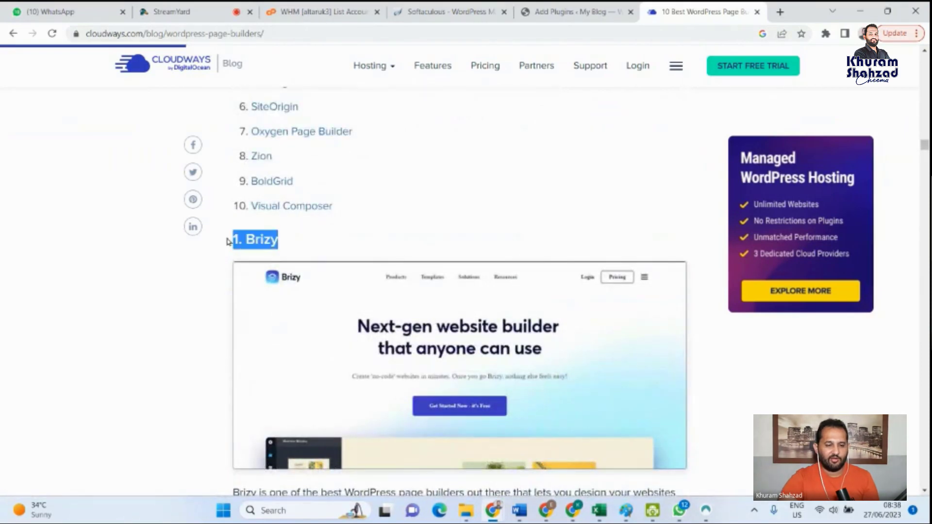
{"action": "scroll", "coordinate": [383, 248], "scroll_direction": "down", "scroll_amount": 8}
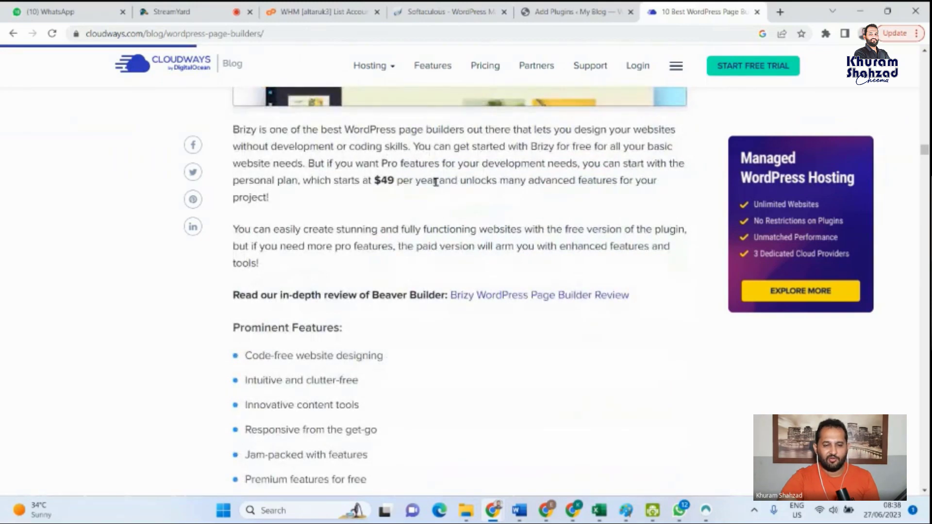
{"action": "left_click_drag", "start_coordinate": [436, 180], "coordinate": [382, 183]}
{"action": "scroll", "coordinate": [500, 287], "scroll_direction": "down", "scroll_amount": 4}
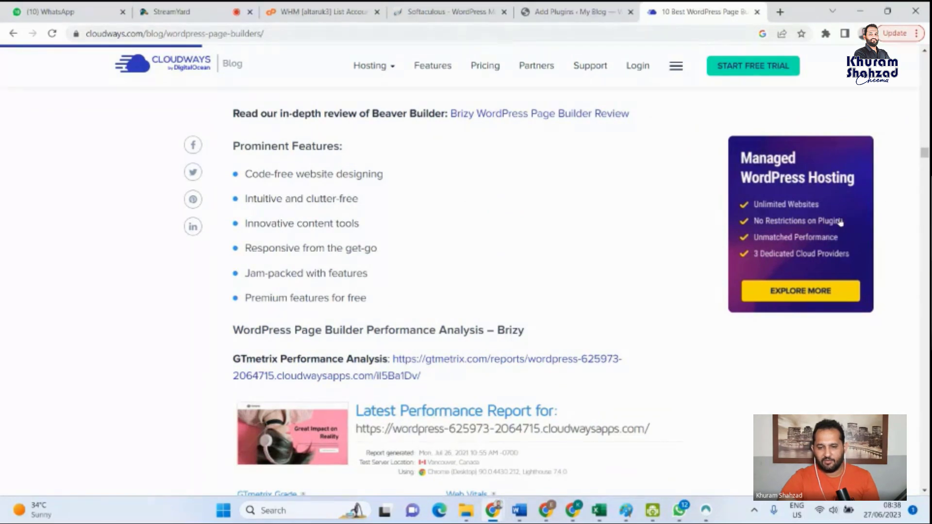
- View the Managed WordPress Hosting offer advertised beside the article, close its page and return to the article's beginning
{"action": "left_click", "coordinate": [797, 291]}
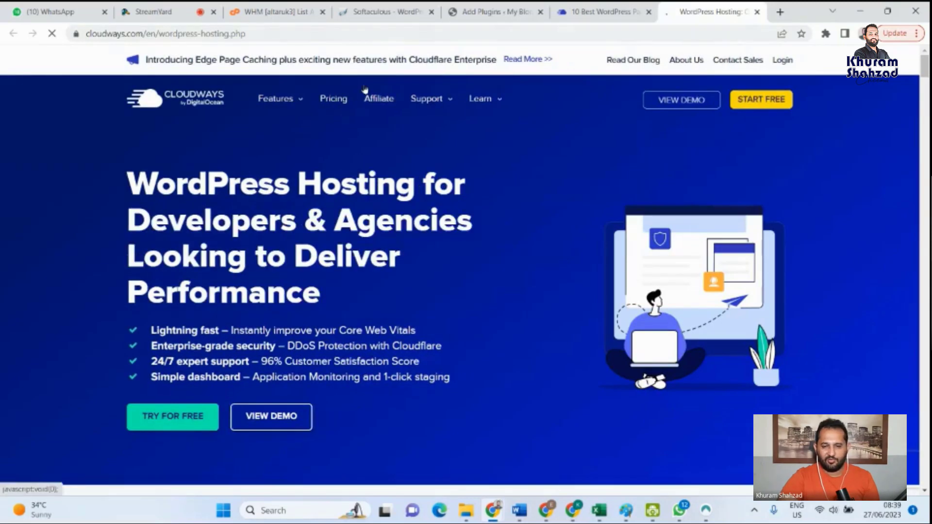
{"action": "left_click", "coordinate": [759, 12]}
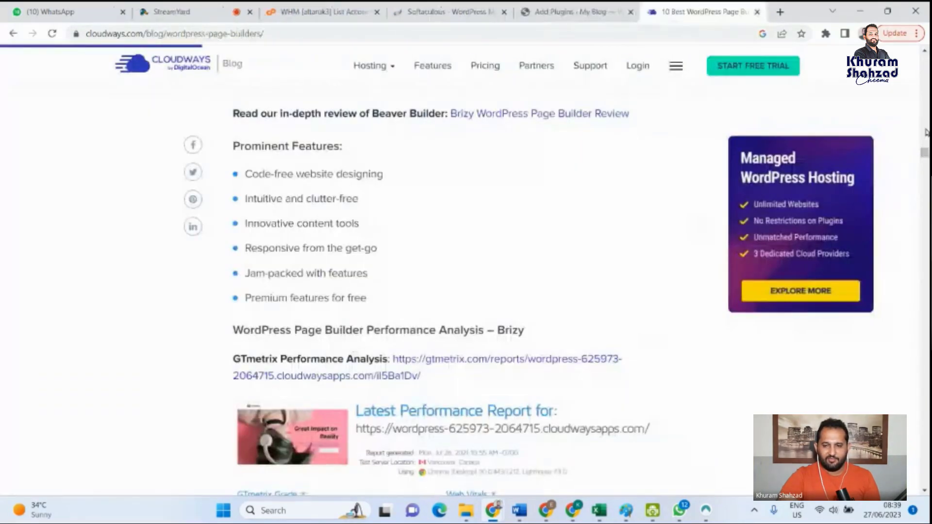
{"action": "scroll", "coordinate": [925, 132], "scroll_direction": "down", "scroll_amount": 9}
{"action": "left_click_drag", "start_coordinate": [925, 109], "coordinate": [925, 53]}
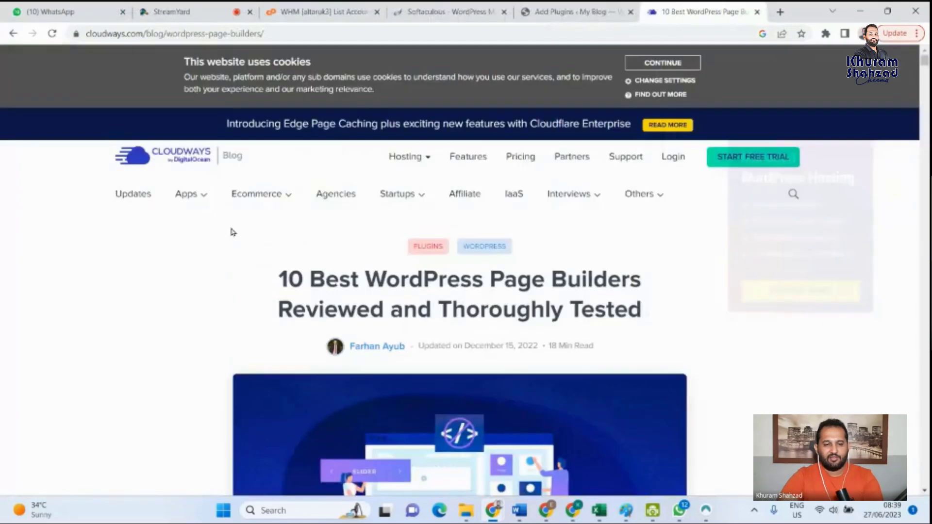
- Search Google for "elementor" and open the sponsored "Elementor - Elementor Expert" result in a new tab
{"action": "left_click", "coordinate": [284, 32]}
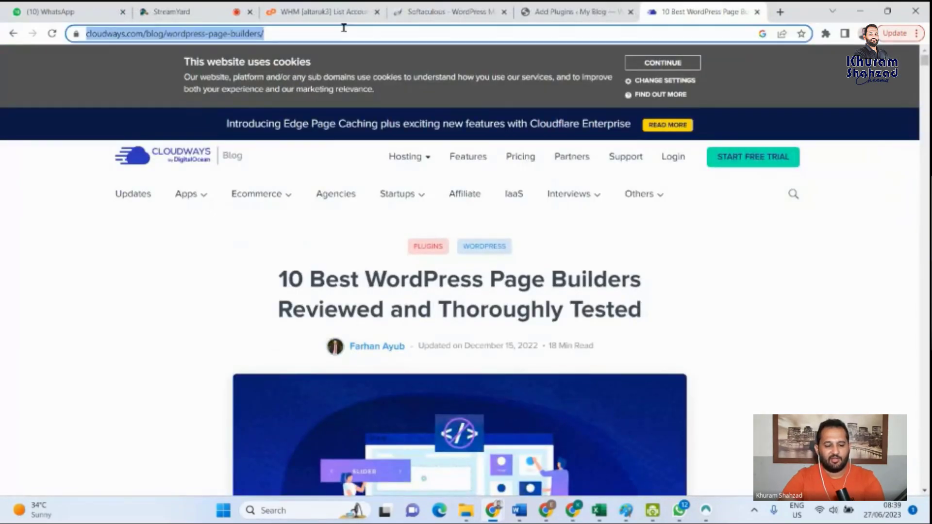
{"action": "type", "text": "elementor"}
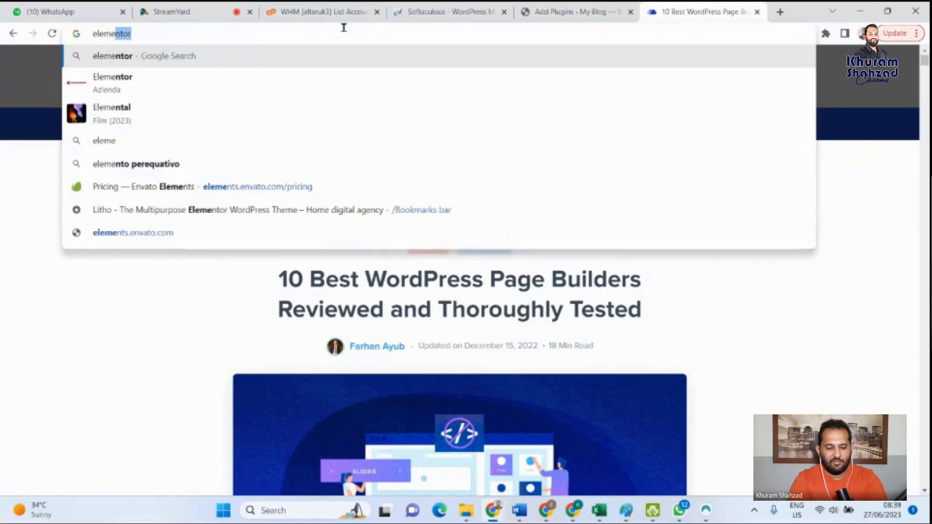
{"action": "left_click", "coordinate": [105, 56]}
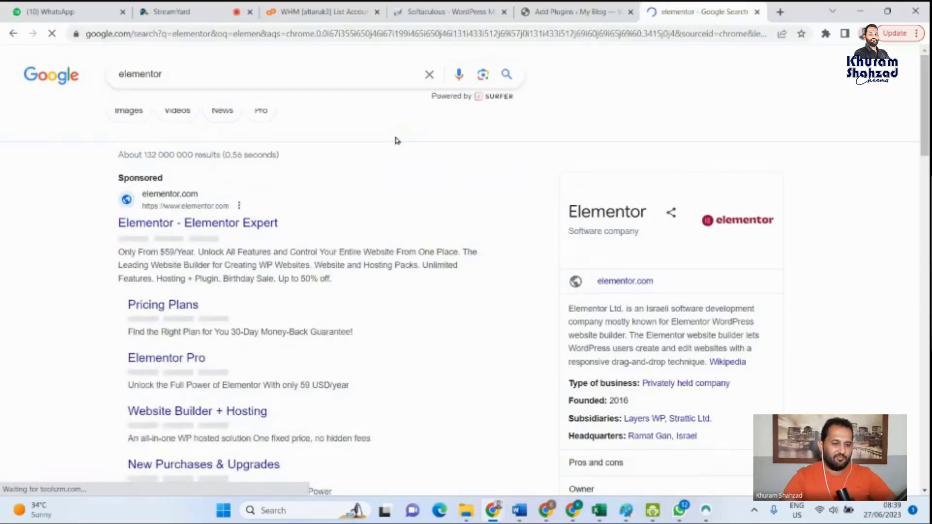
{"action": "scroll", "coordinate": [267, 213], "scroll_direction": "down", "scroll_amount": 2}
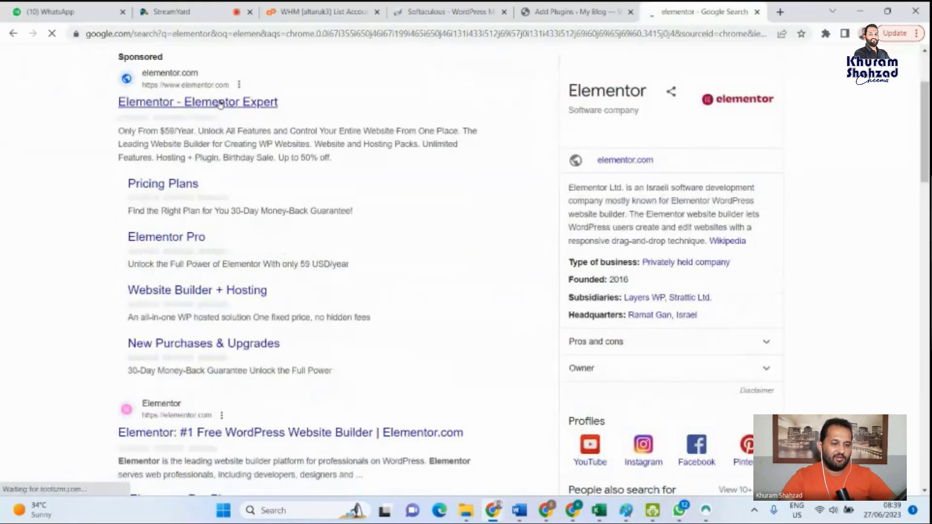
{"action": "right_click", "coordinate": [236, 106]}
{"action": "left_click", "coordinate": [247, 112]}
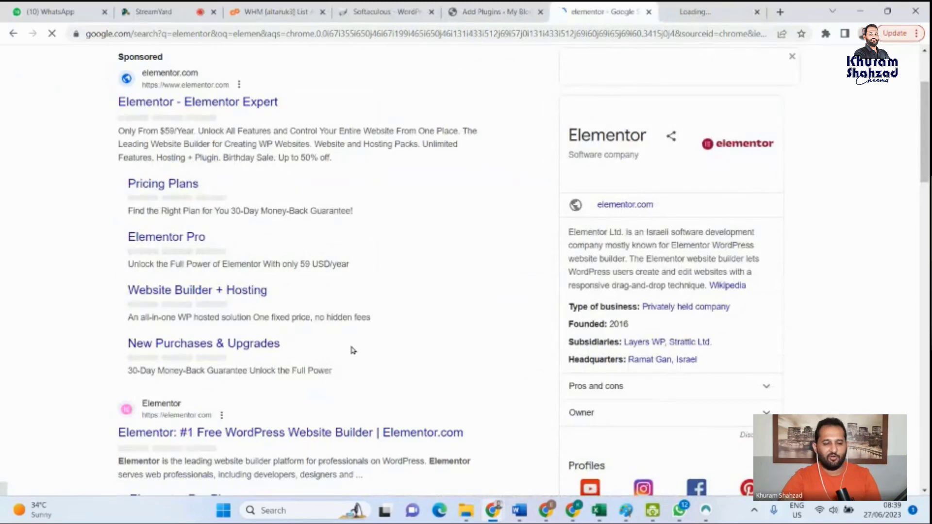
- Search Google for "divi page builder" and open the sponsored Divi Builder official site from Elegant Themes
{"action": "scroll", "coordinate": [350, 342], "scroll_direction": "up", "scroll_amount": 2}
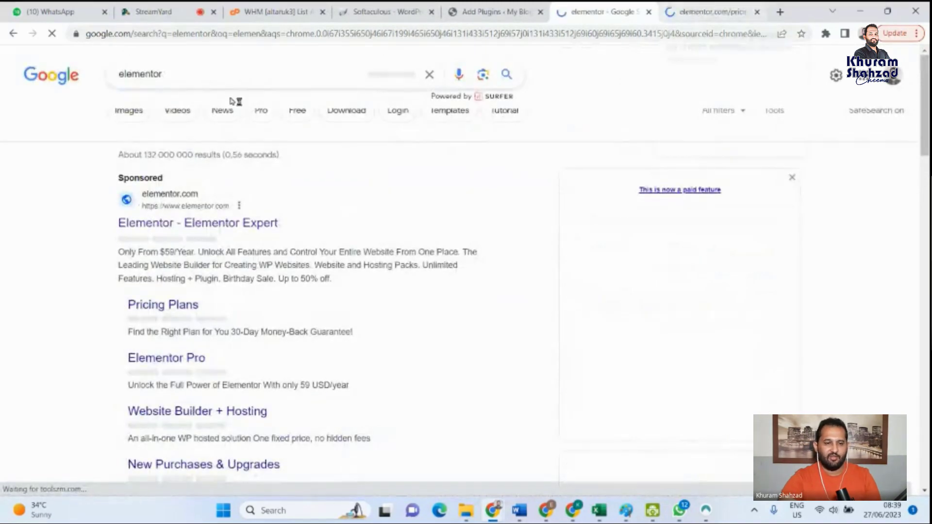
{"action": "left_click", "coordinate": [204, 71]}
{"action": "key", "text": "ctrl+a"}
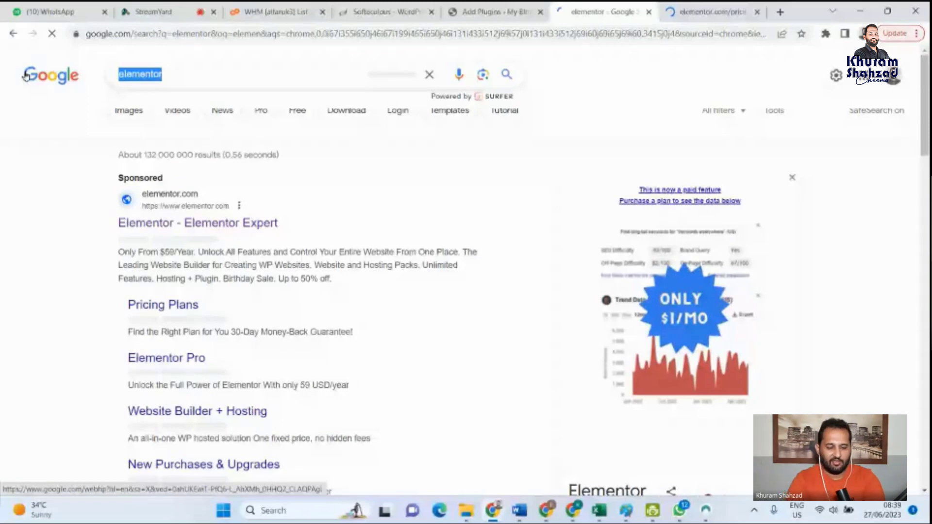
{"action": "type", "text": "divi"}
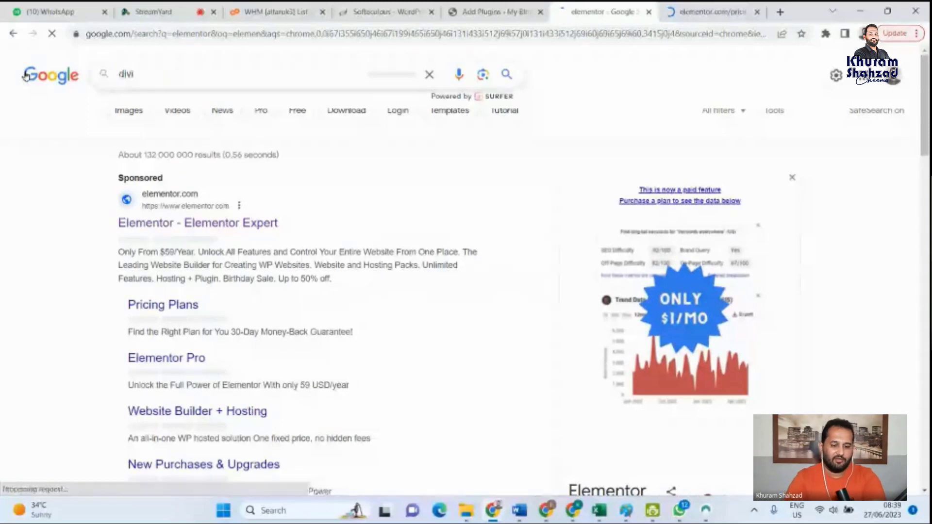
{"action": "type", "text": " page"}
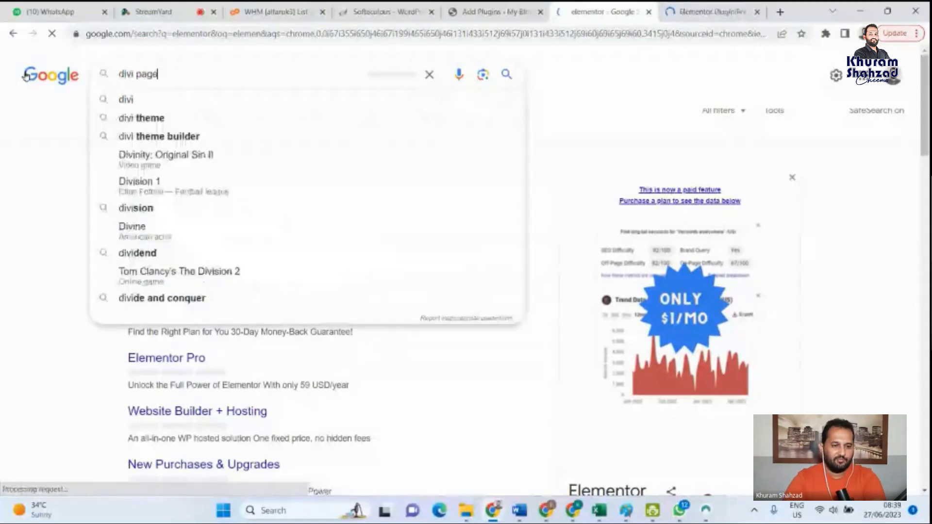
{"action": "left_click", "coordinate": [145, 99]}
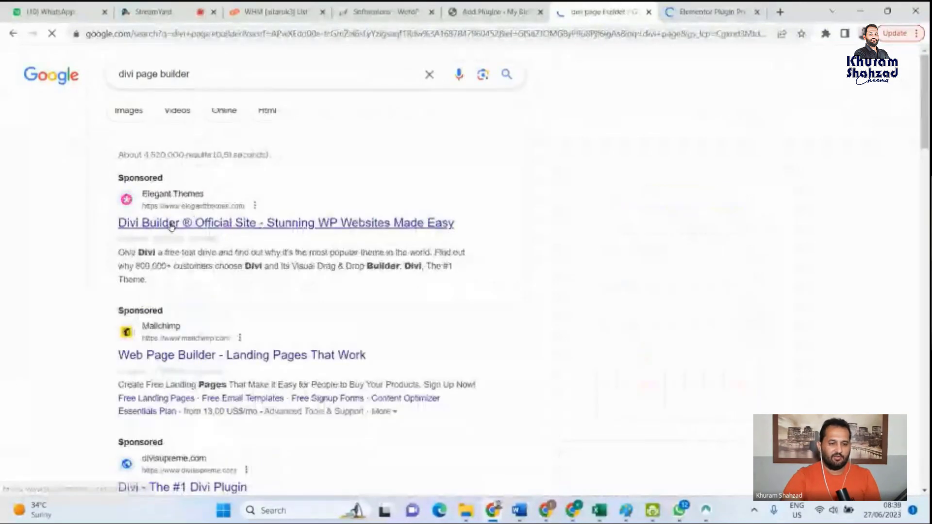
{"action": "left_click", "coordinate": [171, 225]}
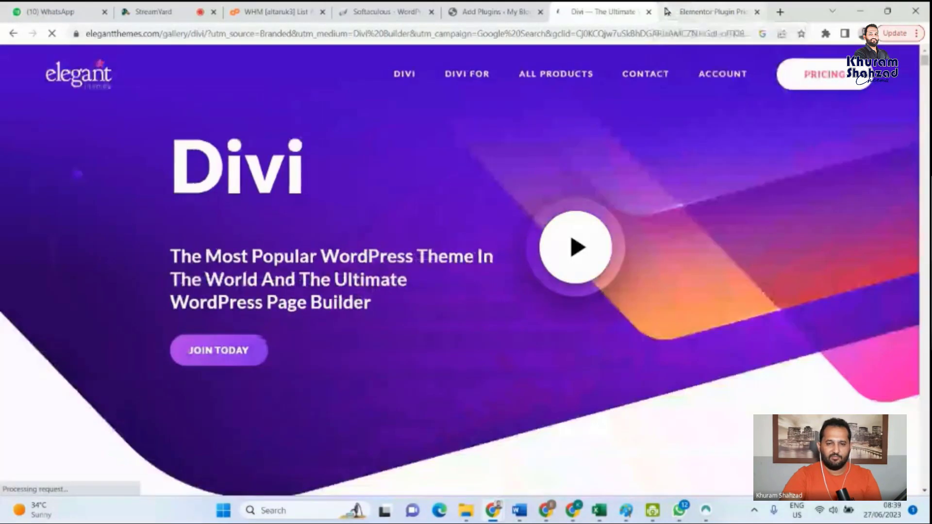
- Switch to the Elementor pricing page, allow its cookies, and compare the Pro plugin plans and their included features
{"action": "left_click", "coordinate": [667, 11]}
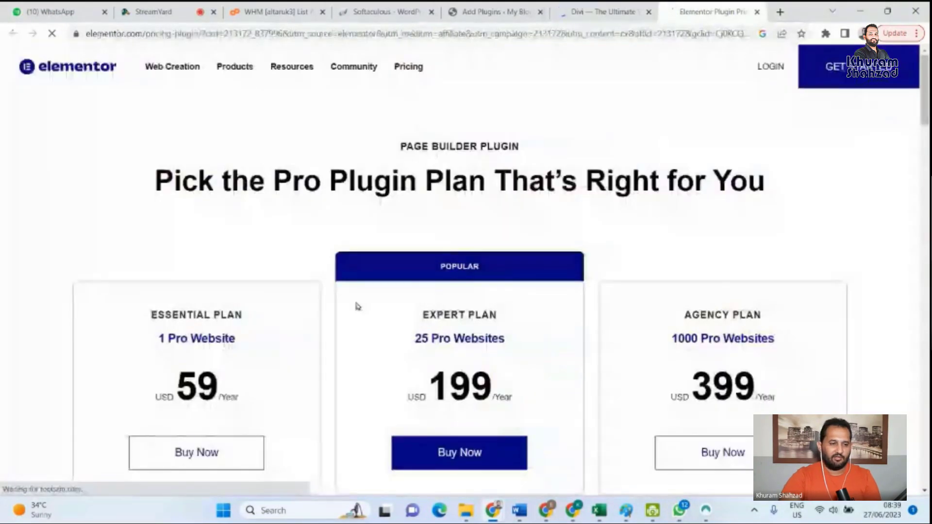
{"action": "scroll", "coordinate": [181, 267], "scroll_direction": "down", "scroll_amount": 3}
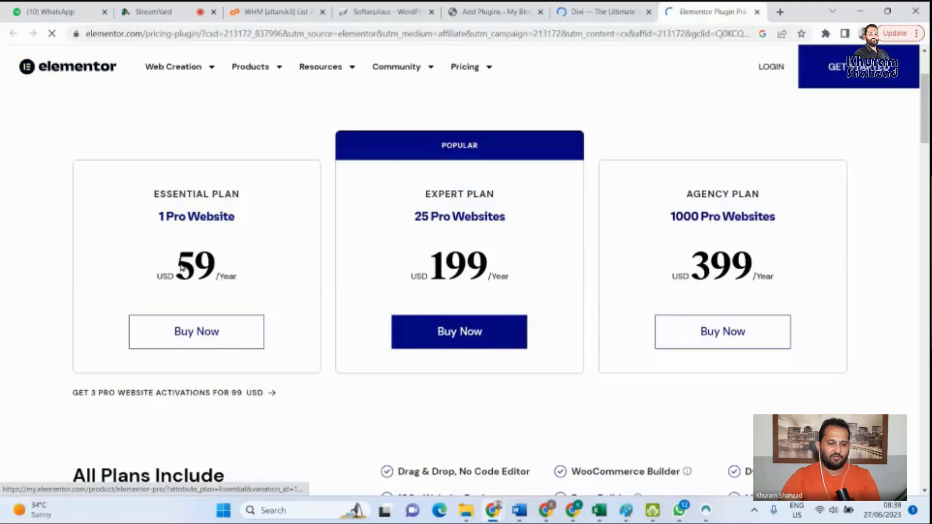
{"action": "scroll", "coordinate": [231, 284], "scroll_direction": "down", "scroll_amount": 2}
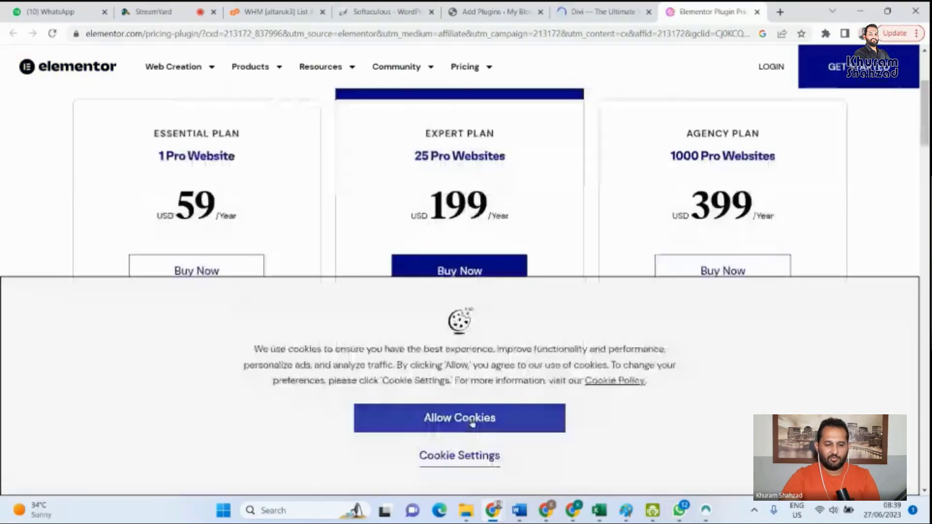
{"action": "left_click", "coordinate": [475, 421]}
{"action": "scroll", "coordinate": [233, 255], "scroll_direction": "down", "scroll_amount": 3}
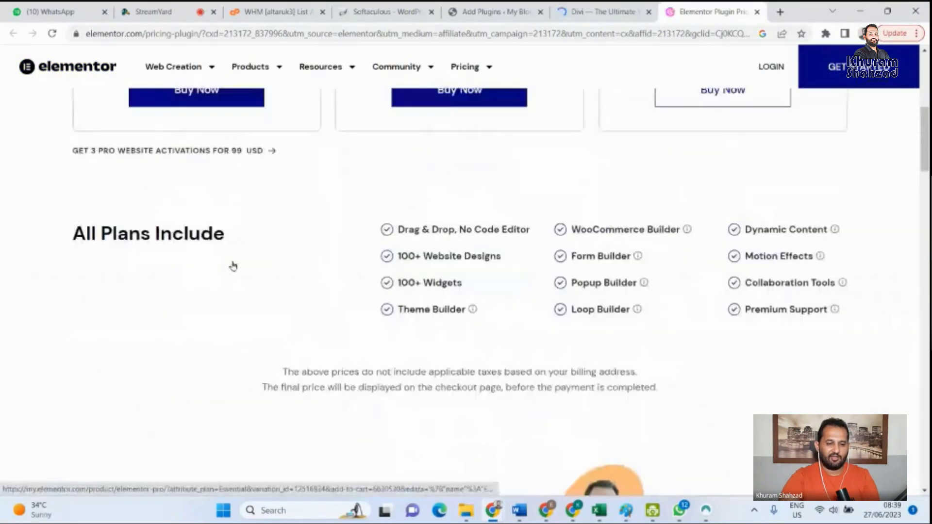
{"action": "scroll", "coordinate": [243, 233], "scroll_direction": "up", "scroll_amount": 6}
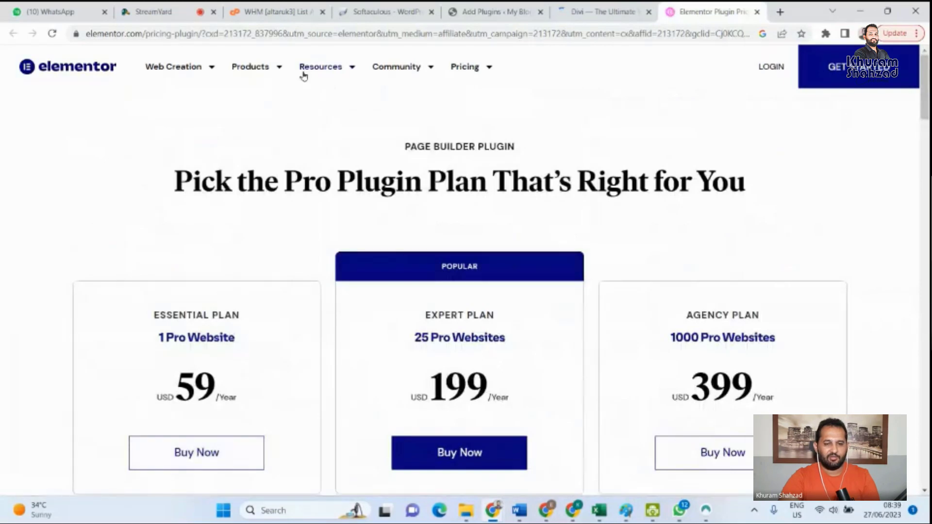
- Examine Elementor's pricing categories, customer testimonials and Pro plan prices, and dismiss the "Have Questions?" popup
{"action": "mouse_move", "coordinate": [475, 68]}
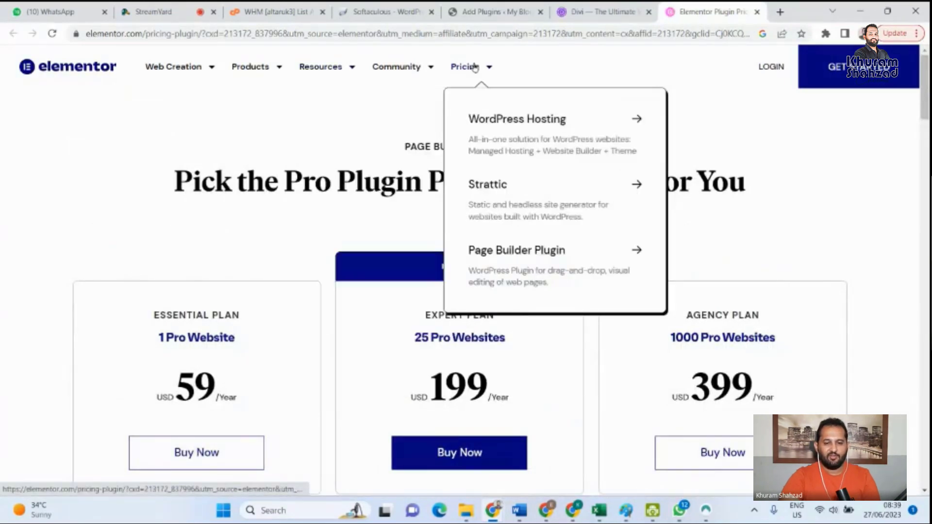
{"action": "scroll", "coordinate": [775, 210], "scroll_direction": "down", "scroll_amount": 1}
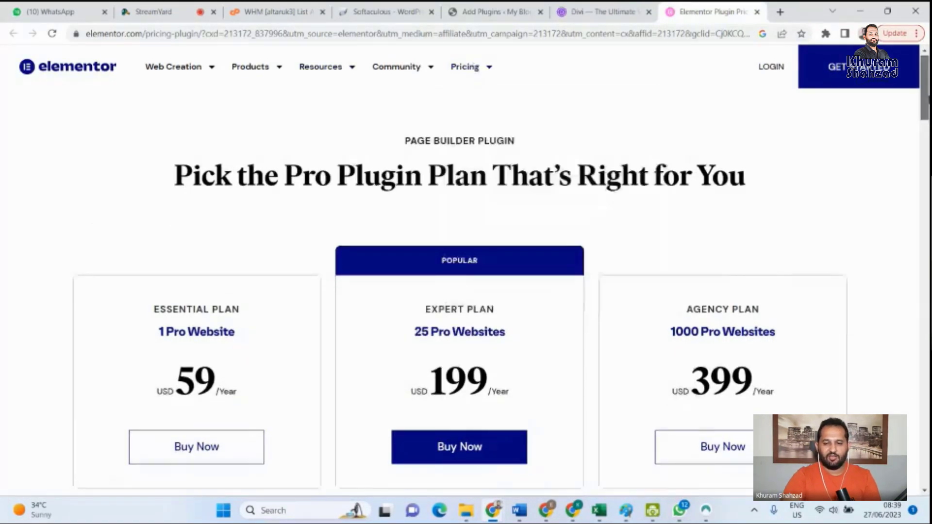
{"action": "scroll", "coordinate": [467, 272], "scroll_direction": "down", "scroll_amount": 8}
{"action": "scroll", "coordinate": [466, 291], "scroll_direction": "down", "scroll_amount": 7}
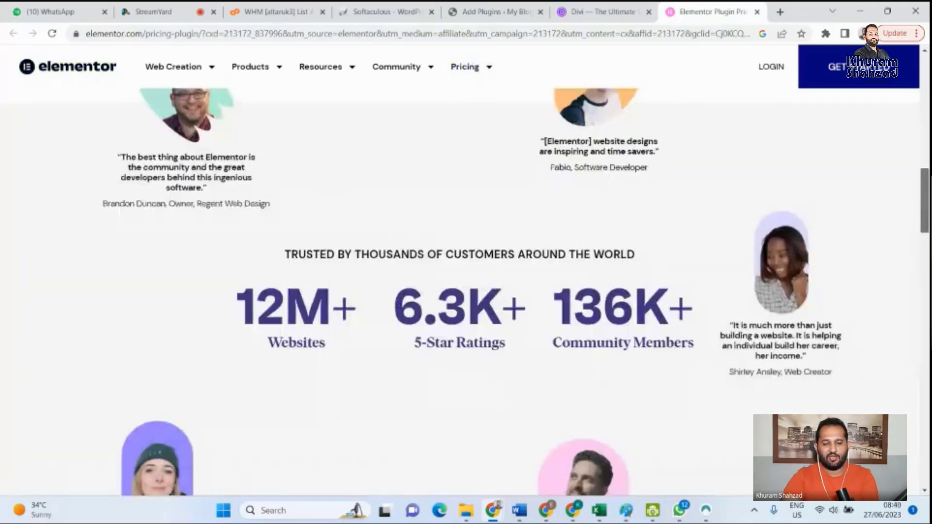
{"action": "scroll", "coordinate": [466, 272], "scroll_direction": "down", "scroll_amount": 1}
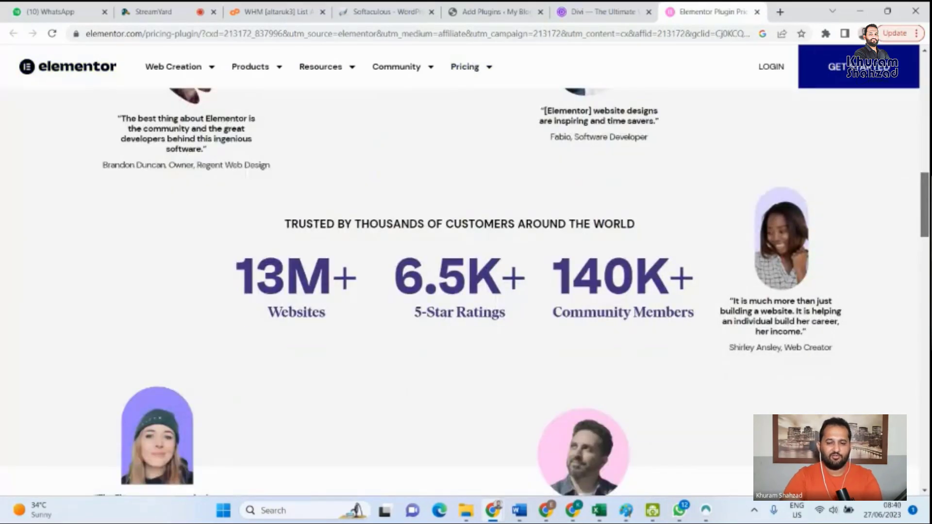
{"action": "scroll", "coordinate": [467, 291], "scroll_direction": "down", "scroll_amount": 4}
{"action": "scroll", "coordinate": [466, 292], "scroll_direction": "up", "scroll_amount": 12}
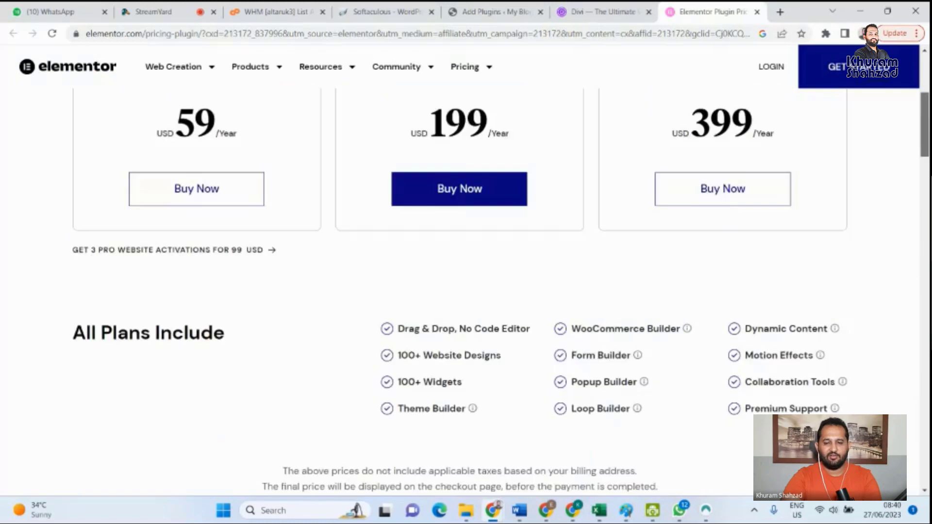
{"action": "scroll", "coordinate": [754, 148], "scroll_direction": "up", "scroll_amount": 4}
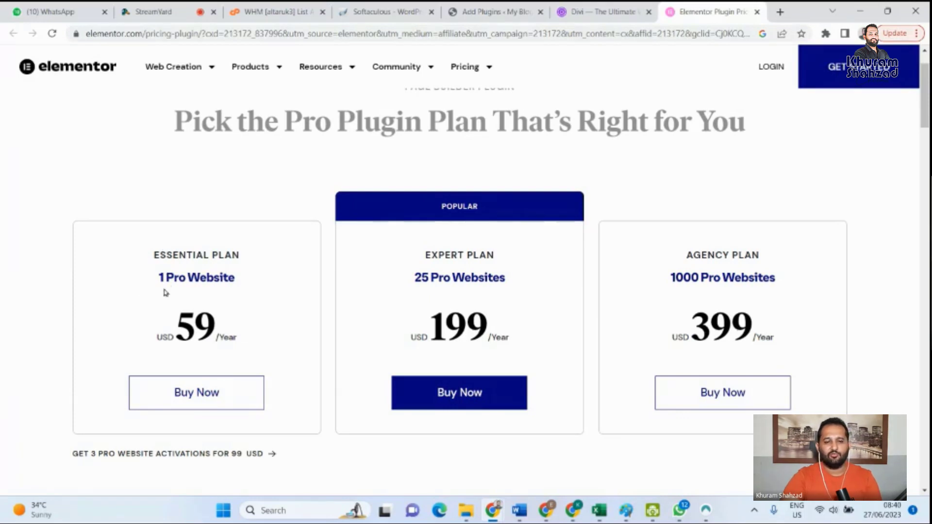
{"action": "scroll", "coordinate": [649, 76], "scroll_direction": "up", "scroll_amount": 1}
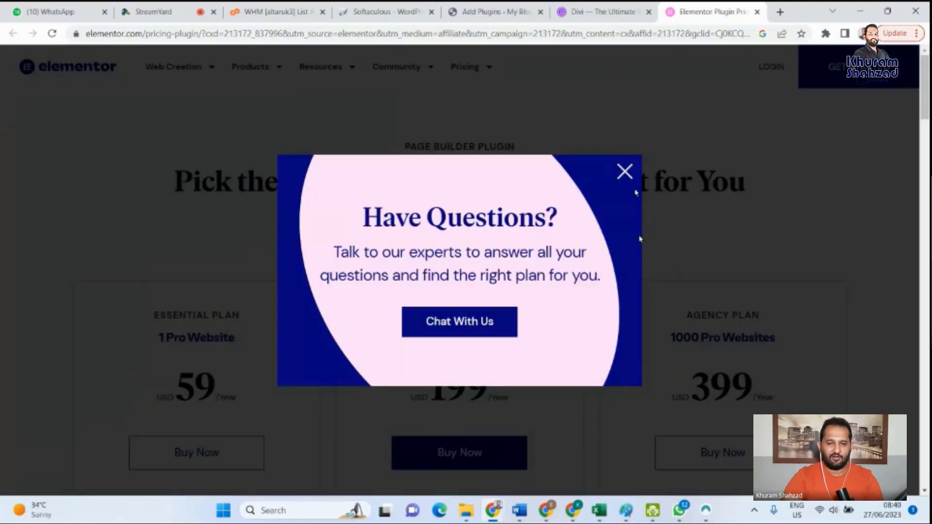
{"action": "left_click", "coordinate": [625, 171]}
- Switch to the Divi page, accept its cookies, and compare it with the Elementor pricing page
{"action": "left_click", "coordinate": [597, 12]}
{"action": "mouse_move", "coordinate": [562, 75]}
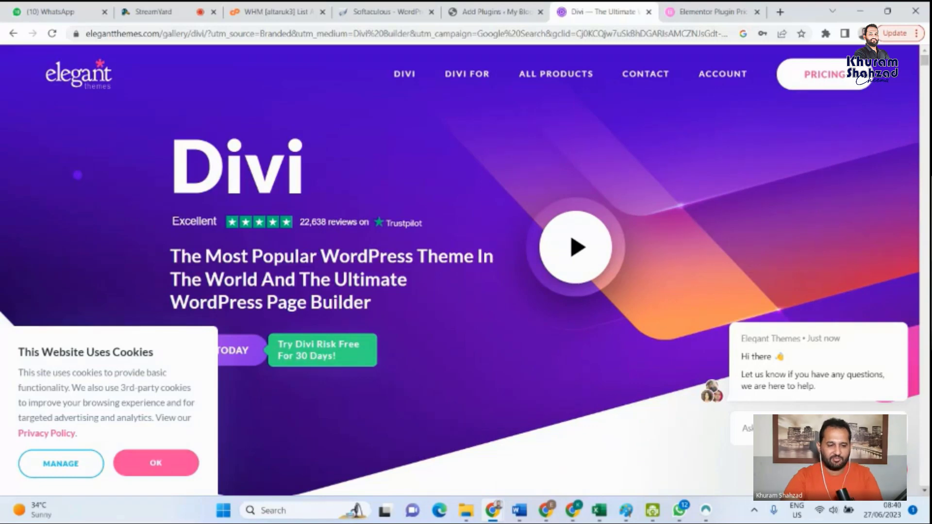
{"action": "scroll", "coordinate": [170, 468], "scroll_direction": "down", "scroll_amount": 1}
{"action": "left_click", "coordinate": [170, 466]}
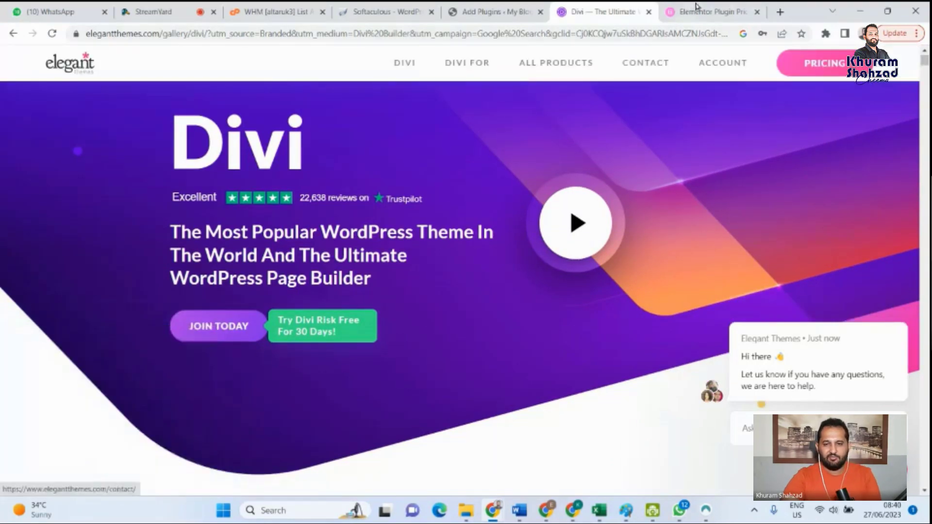
{"action": "left_click", "coordinate": [706, 8]}
{"action": "left_click", "coordinate": [603, 12]}
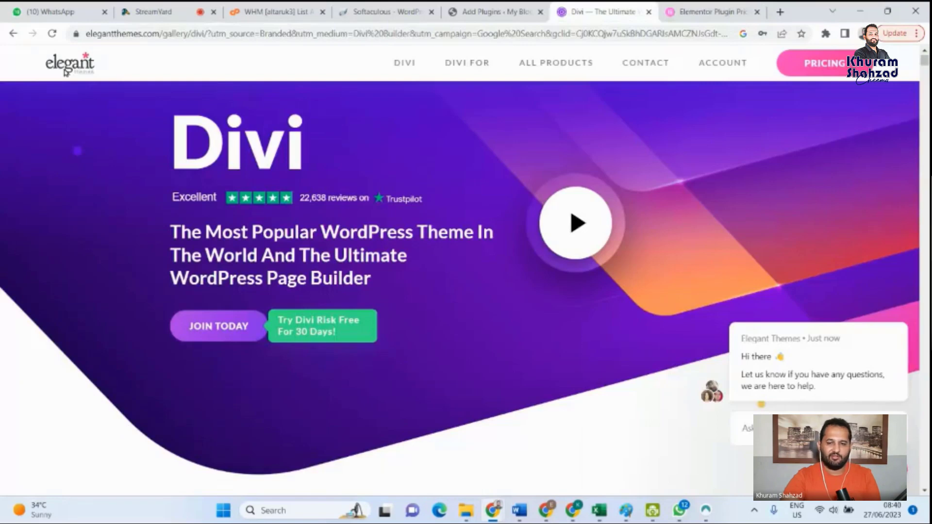
{"action": "left_click", "coordinate": [701, 7]}
{"action": "left_click", "coordinate": [588, 8]}
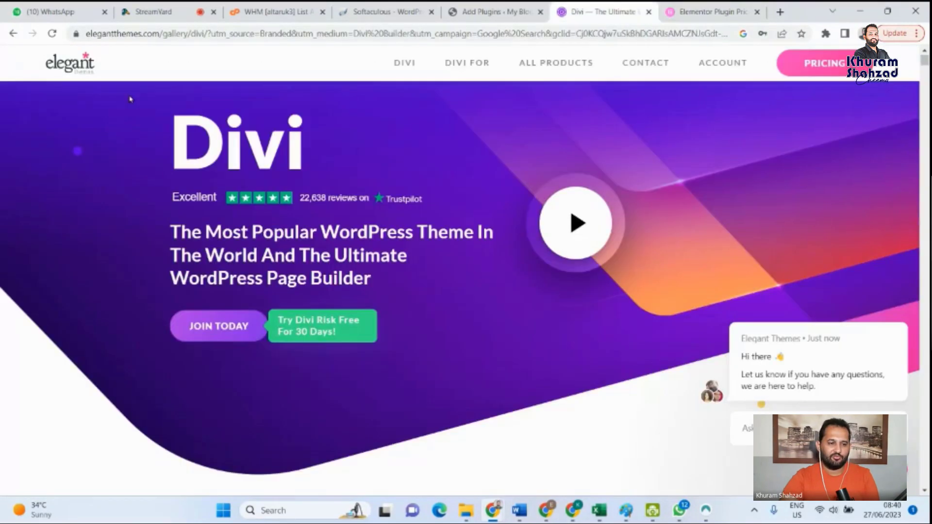
- Examine the Divi page's overview of visual building, modules, layouts, design effects and marketing features, ending back at its heading
{"action": "scroll", "coordinate": [913, 403], "scroll_direction": "down", "scroll_amount": 4}
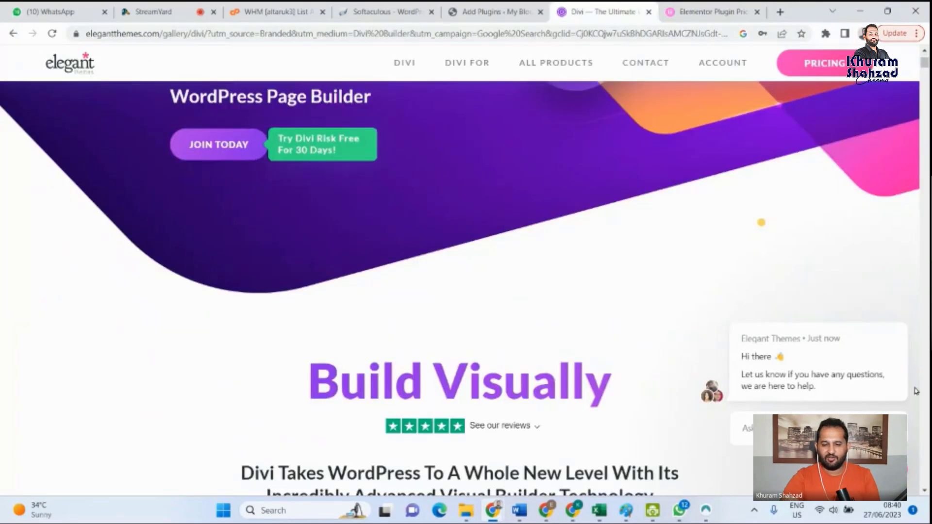
{"action": "scroll", "coordinate": [379, 301], "scroll_direction": "down", "scroll_amount": 8}
{"action": "scroll", "coordinate": [379, 302], "scroll_direction": "down", "scroll_amount": 5}
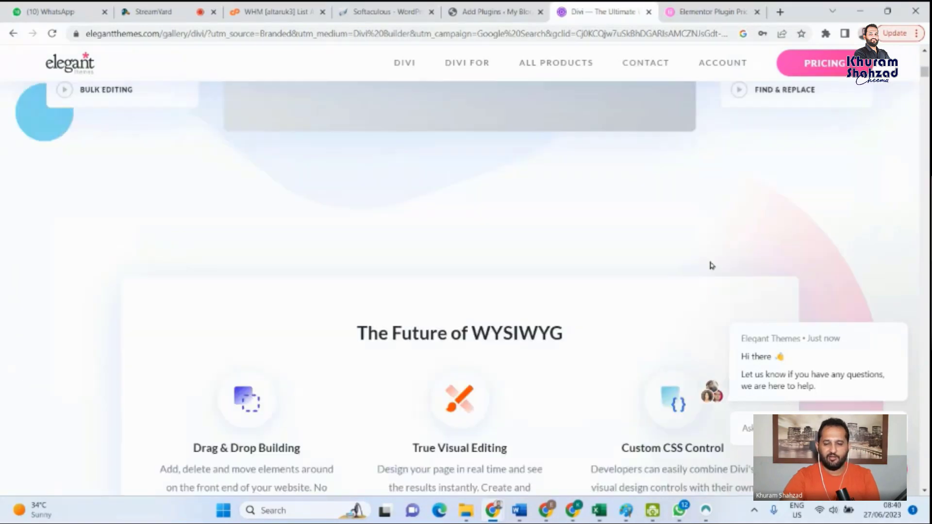
{"action": "scroll", "coordinate": [711, 265], "scroll_direction": "down", "scroll_amount": 4}
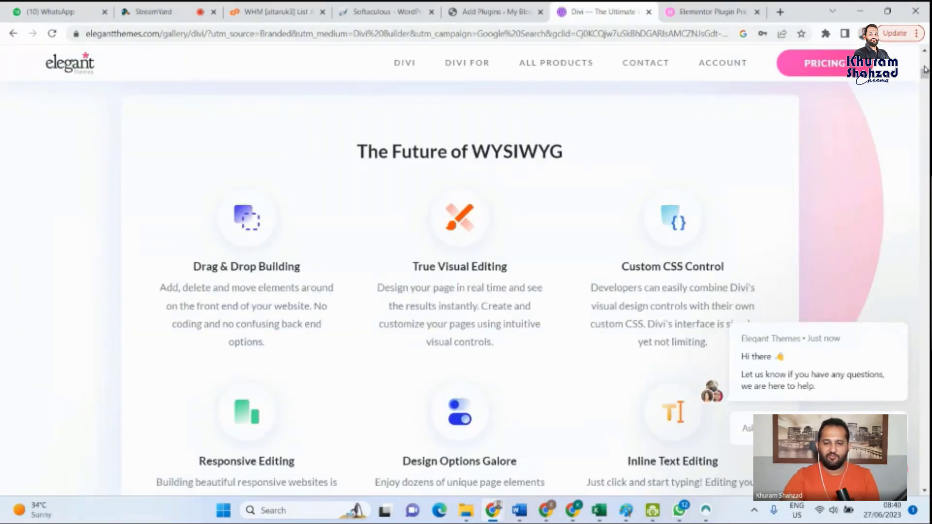
{"action": "scroll", "coordinate": [926, 69], "scroll_direction": "down", "scroll_amount": 10}
{"action": "scroll", "coordinate": [460, 287], "scroll_direction": "down", "scroll_amount": 15}
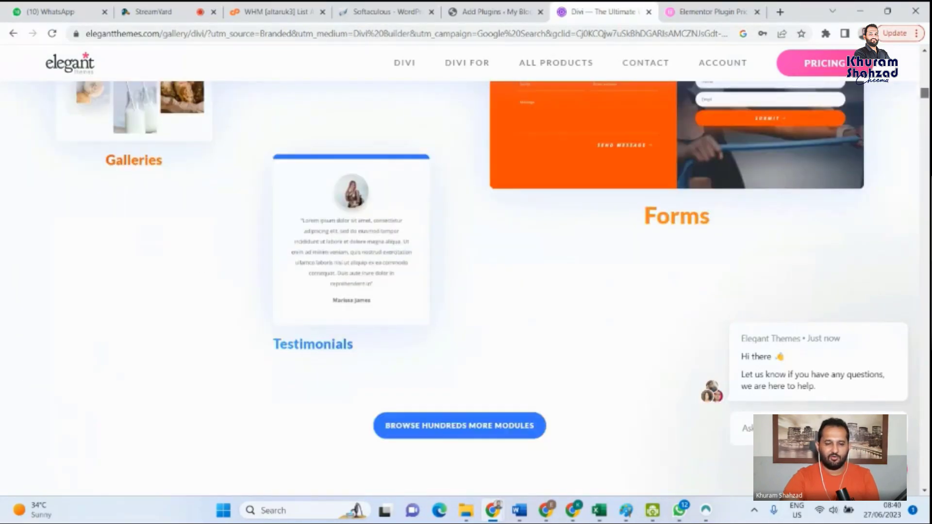
{"action": "scroll", "coordinate": [460, 286], "scroll_direction": "down", "scroll_amount": 10}
{"action": "scroll", "coordinate": [460, 287], "scroll_direction": "down", "scroll_amount": 10}
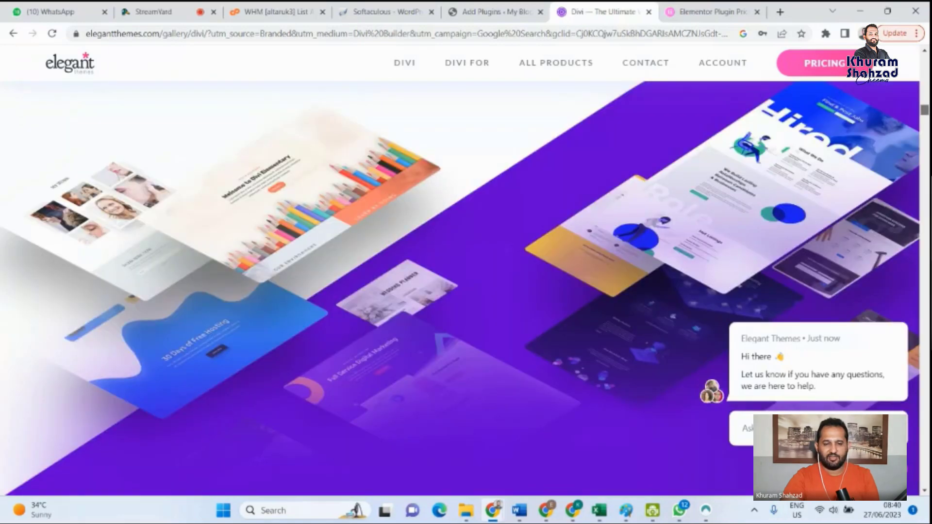
{"action": "scroll", "coordinate": [499, 202], "scroll_direction": "down", "scroll_amount": 10}
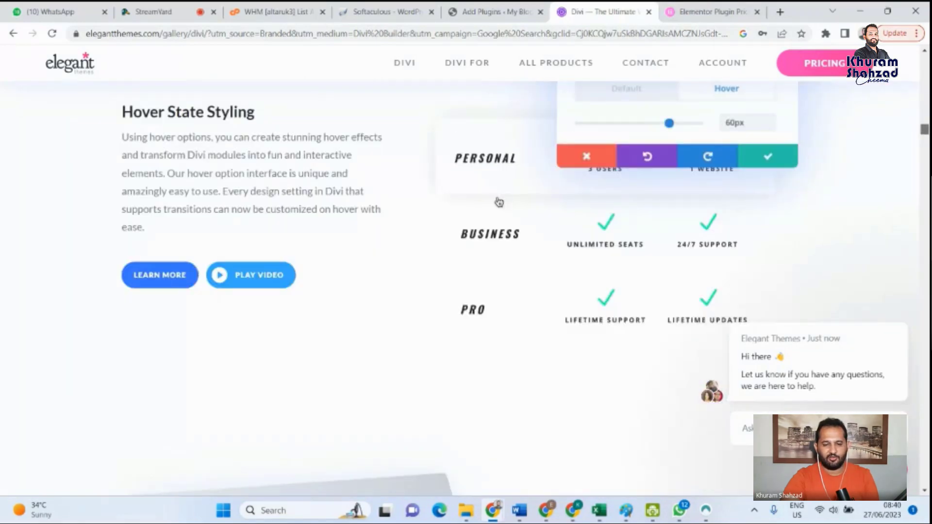
{"action": "scroll", "coordinate": [499, 202], "scroll_direction": "down", "scroll_amount": 5}
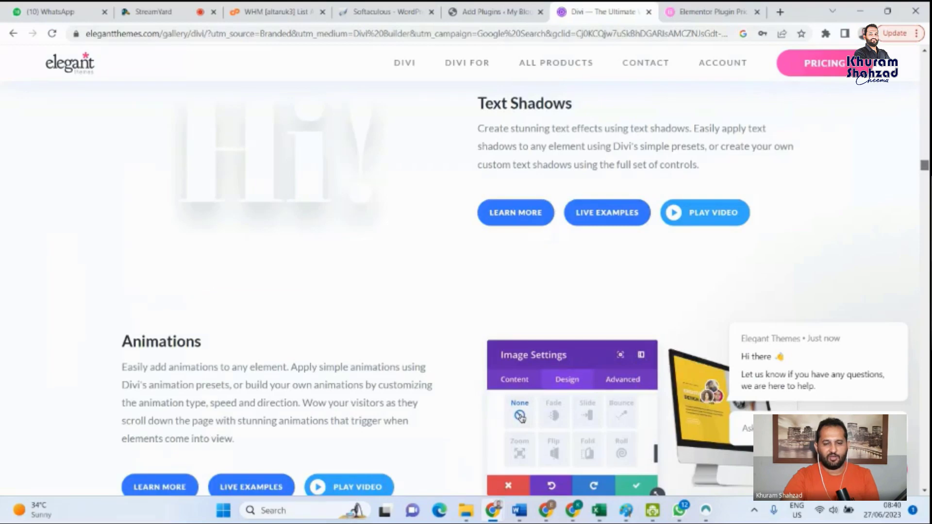
{"action": "scroll", "coordinate": [466, 291], "scroll_direction": "down", "scroll_amount": 10}
{"action": "scroll", "coordinate": [466, 292], "scroll_direction": "down", "scroll_amount": 5}
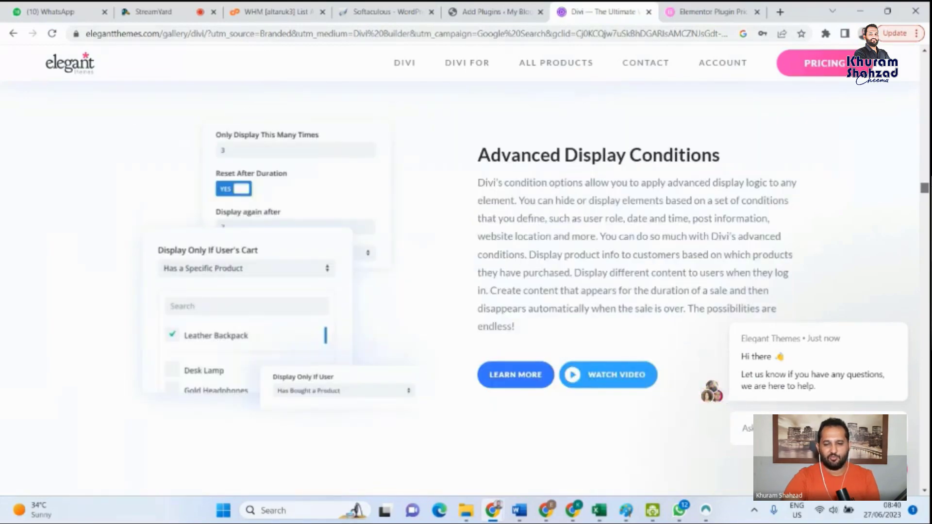
{"action": "scroll", "coordinate": [466, 292], "scroll_direction": "down", "scroll_amount": 10}
{"action": "scroll", "coordinate": [466, 291], "scroll_direction": "down", "scroll_amount": 8}
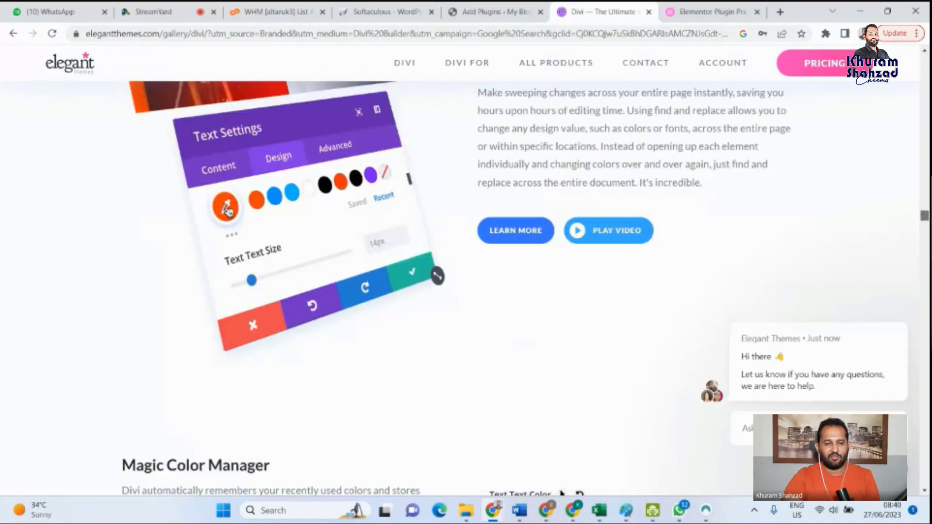
{"action": "scroll", "coordinate": [466, 291], "scroll_direction": "down", "scroll_amount": 10}
{"action": "scroll", "coordinate": [467, 291], "scroll_direction": "down", "scroll_amount": 10}
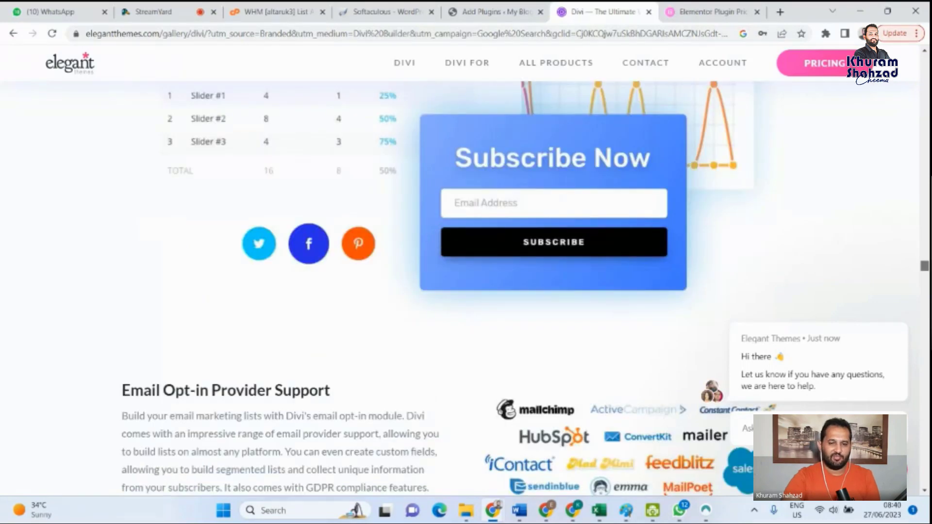
{"action": "scroll", "coordinate": [361, 328], "scroll_direction": "down", "scroll_amount": 10}
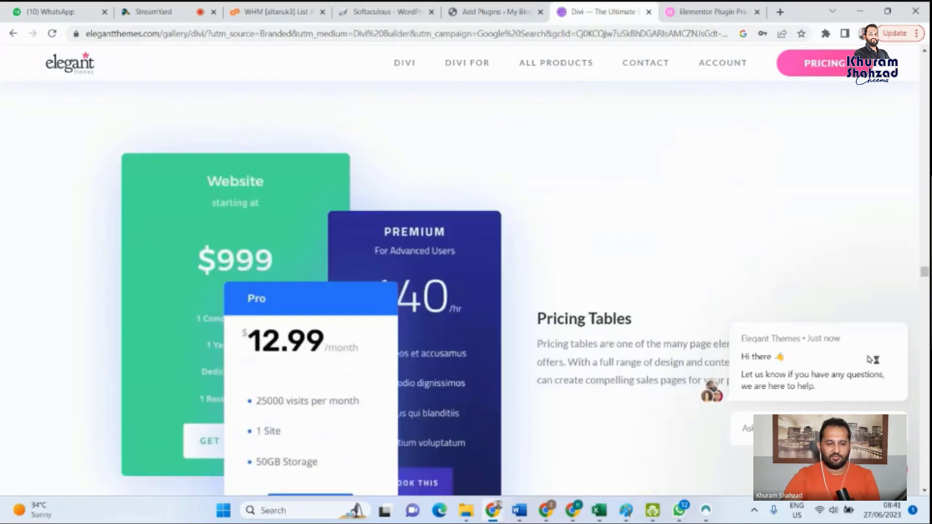
{"action": "scroll", "coordinate": [589, 313], "scroll_direction": "down", "scroll_amount": 5}
{"action": "scroll", "coordinate": [589, 313], "scroll_direction": "down", "scroll_amount": 5}
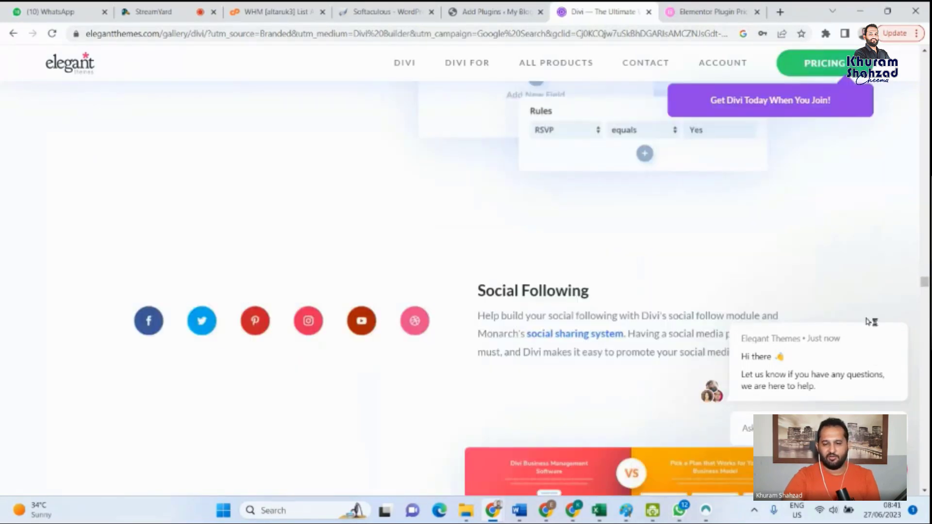
{"action": "left_click_drag", "start_coordinate": [926, 286], "coordinate": [926, 58]}
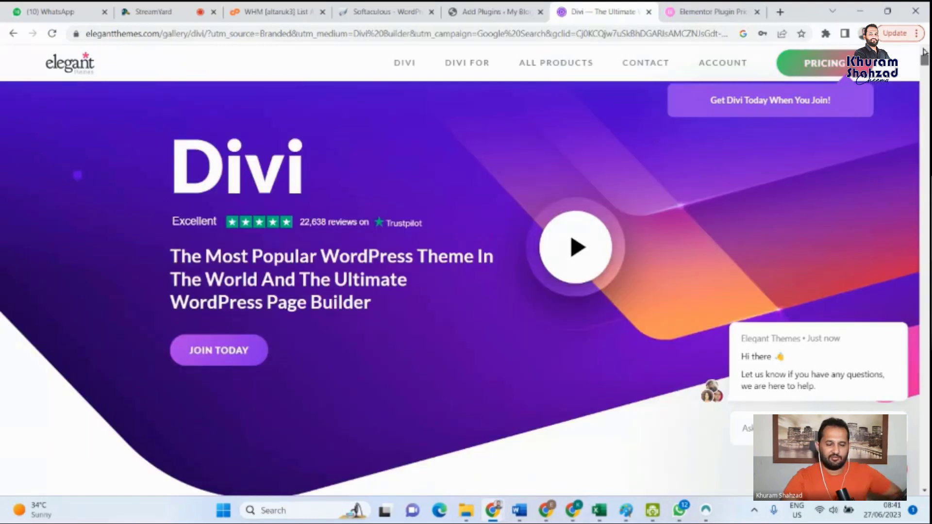
{"action": "mouse_move", "coordinate": [628, 99]}
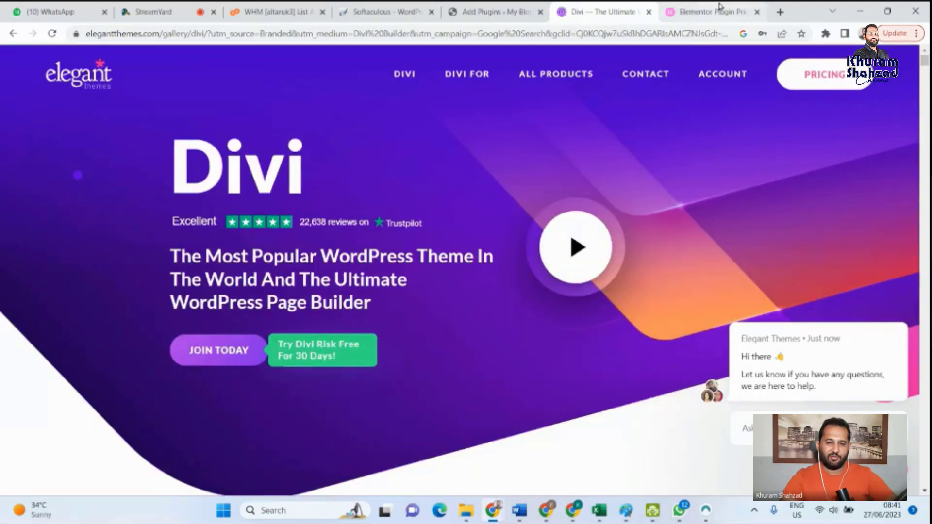
- Return to the WordPress Add Plugins page, search the plugins for "elementor" and look through the results
{"action": "left_click", "coordinate": [721, 10]}
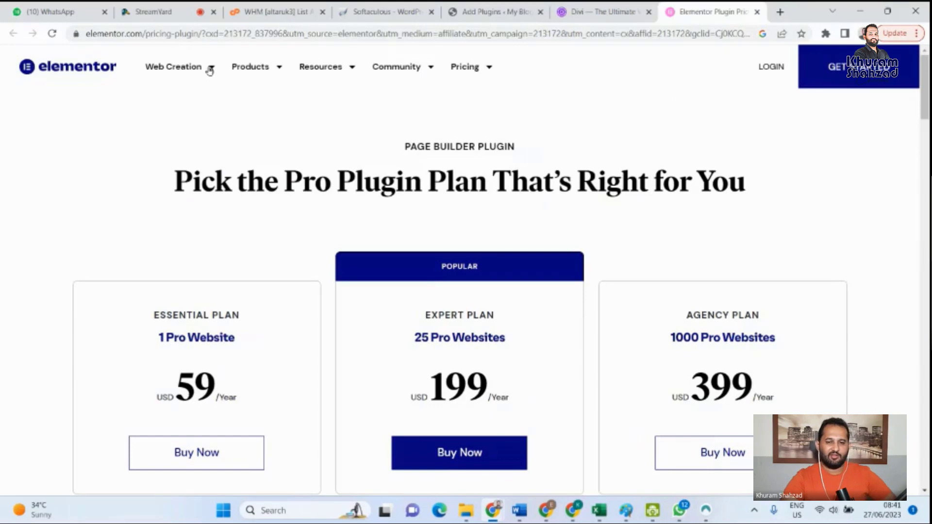
{"action": "left_click", "coordinate": [371, 10]}
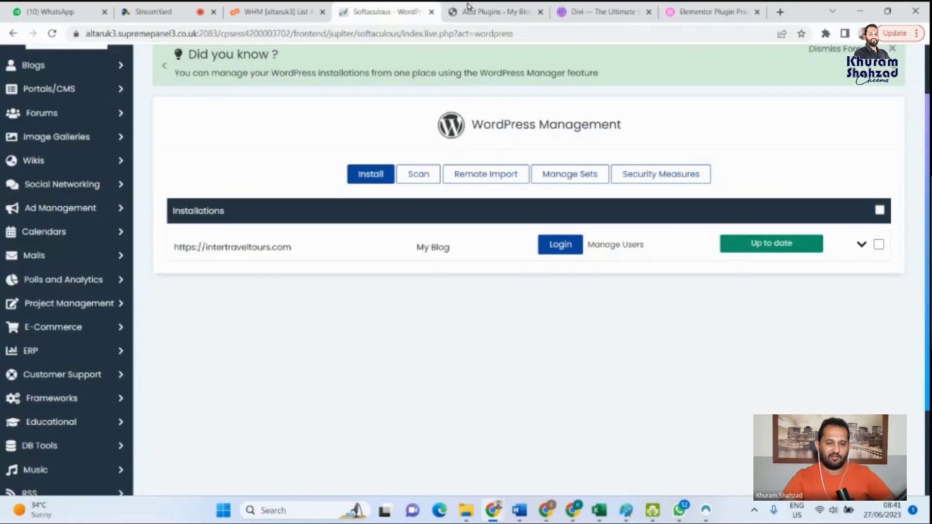
{"action": "left_click", "coordinate": [481, 7]}
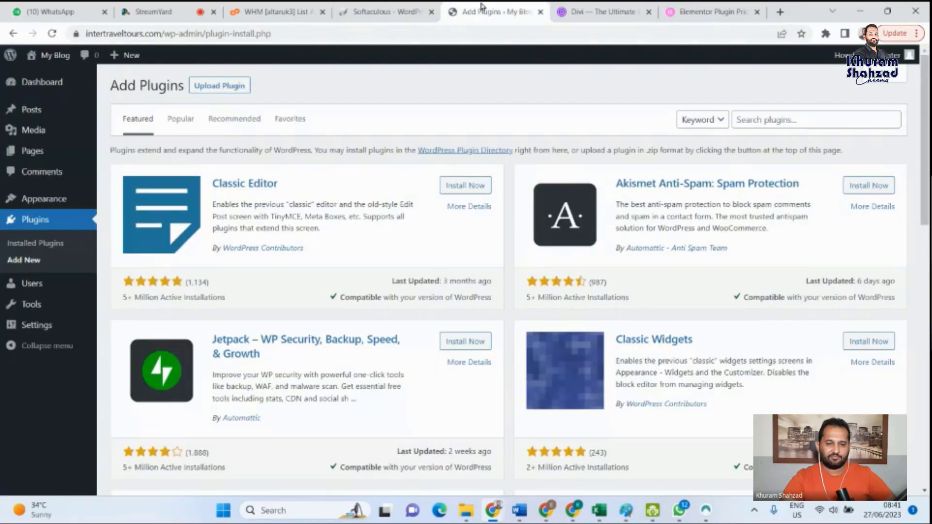
{"action": "left_click", "coordinate": [765, 120]}
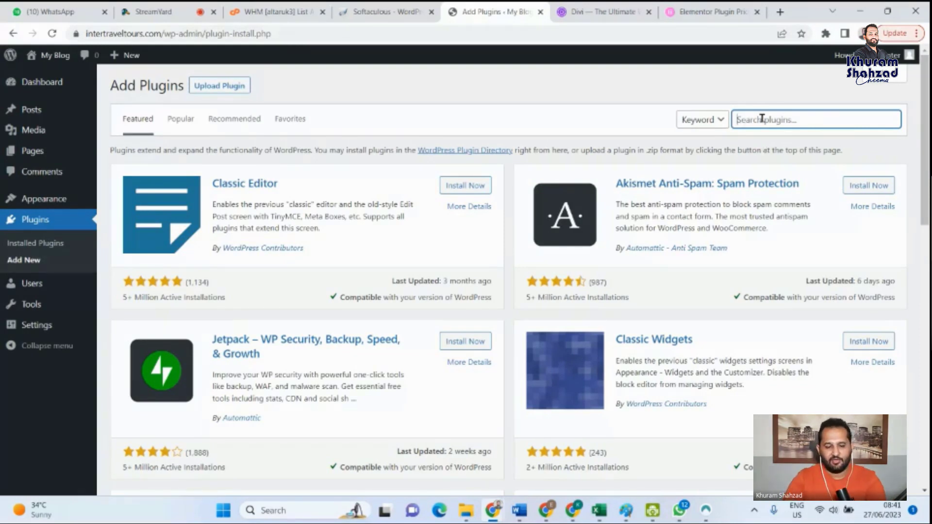
{"action": "type", "text": "ele"}
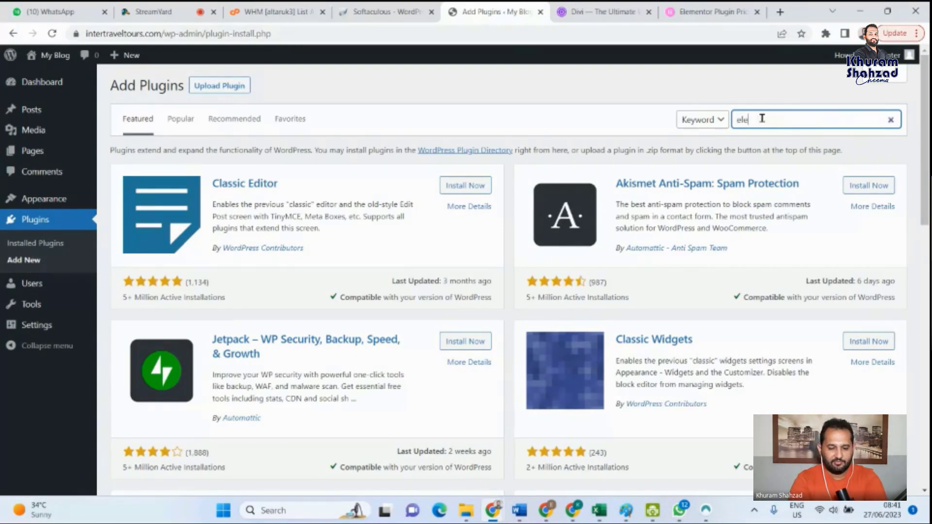
{"action": "type", "text": "mento"}
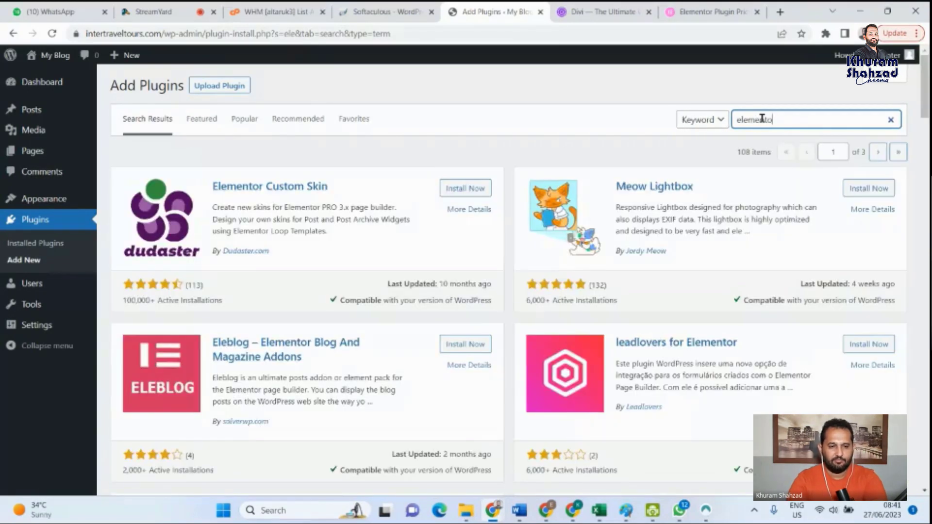
{"action": "type", "text": "r"}
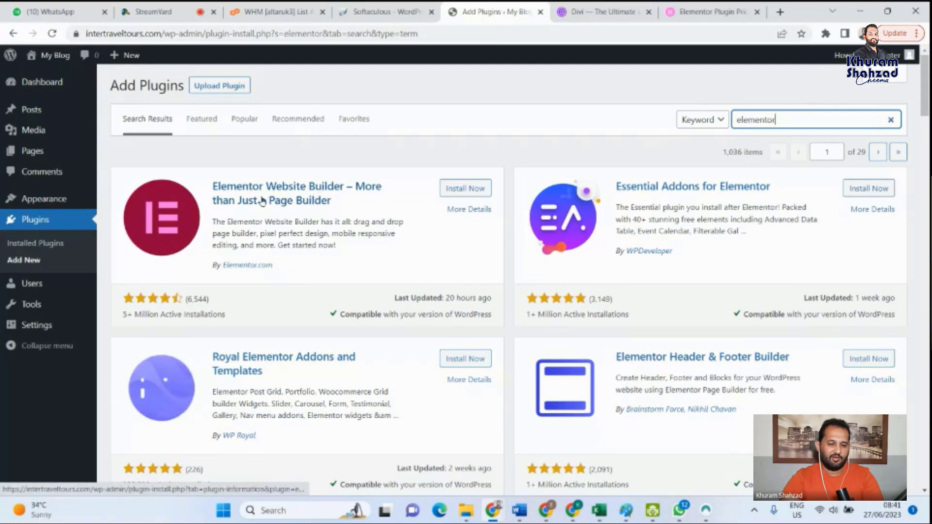
{"action": "scroll", "coordinate": [263, 201], "scroll_direction": "down", "scroll_amount": 1}
{"action": "scroll", "coordinate": [255, 199], "scroll_direction": "up", "scroll_amount": 1}
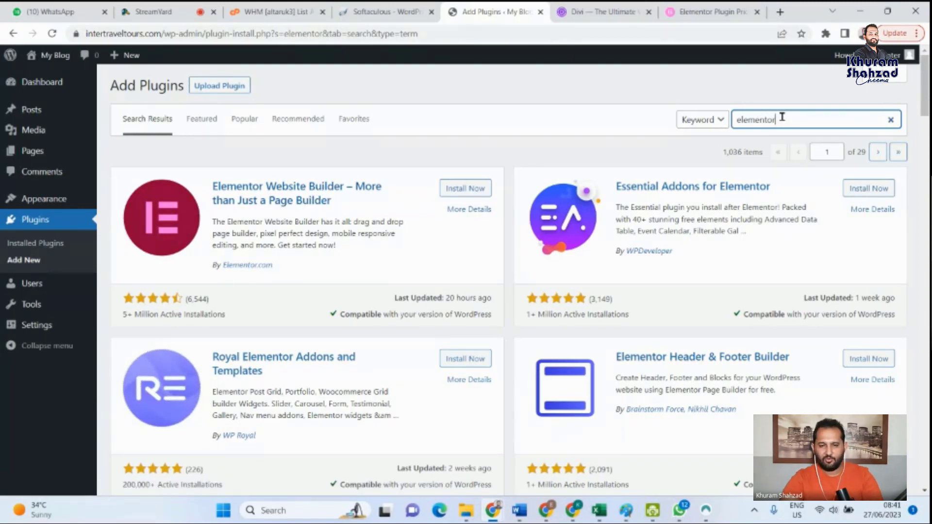
{"action": "left_click_drag", "start_coordinate": [782, 117], "coordinate": [731, 119]}
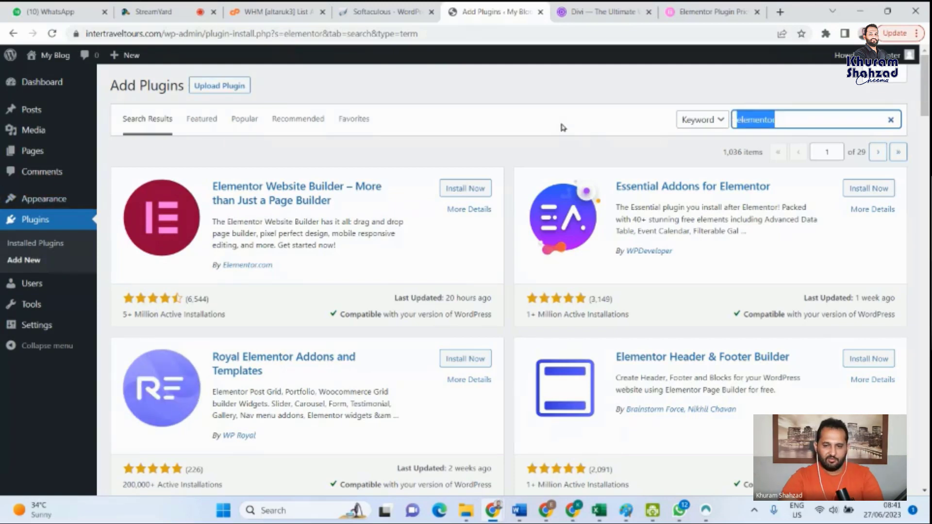
- Replace the Elementor pricing page with a Google search for "astra" and open the Astra WordPress theme site, wpastra.com
{"action": "left_click", "coordinate": [715, 7]}
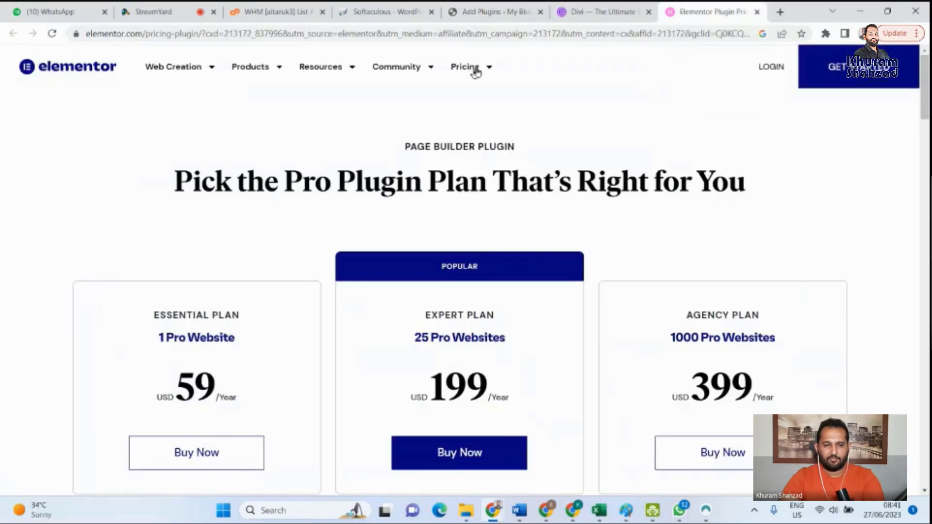
{"action": "left_click", "coordinate": [595, 35]}
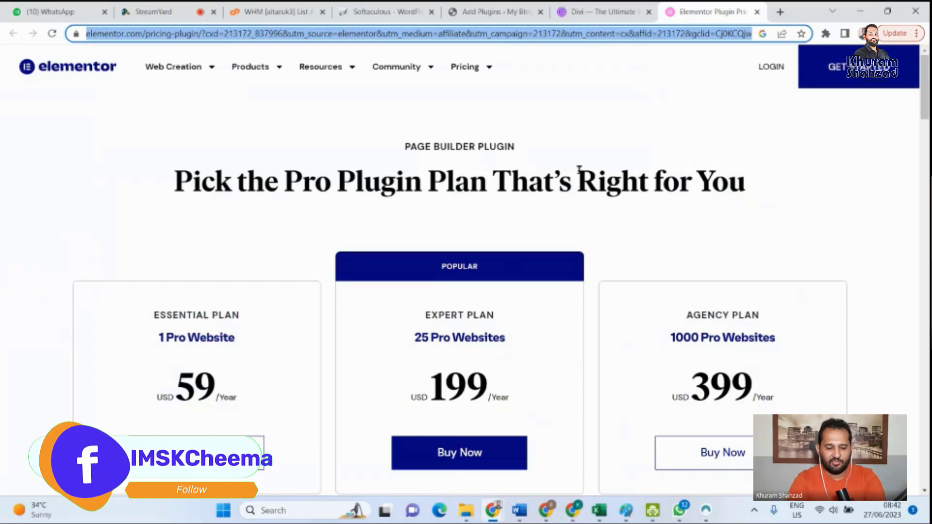
{"action": "type", "text": "astra"}
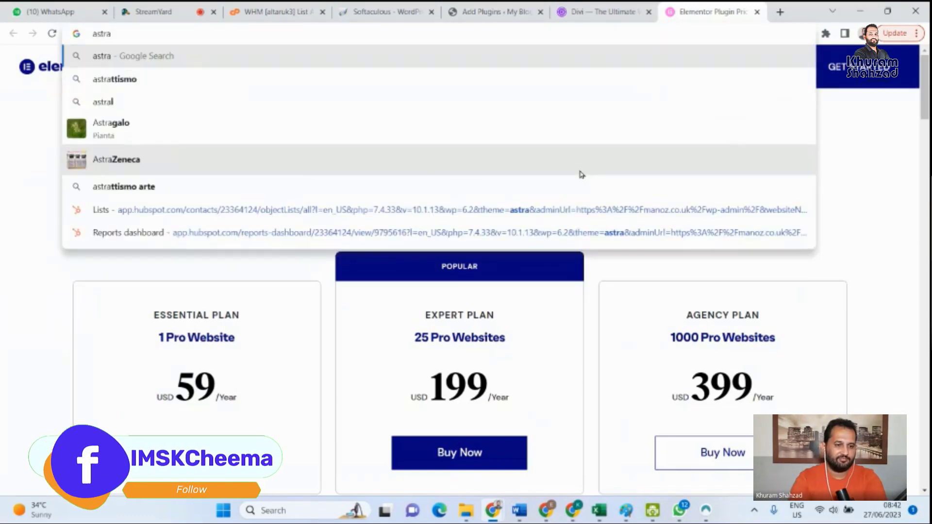
{"action": "key", "text": "Return"}
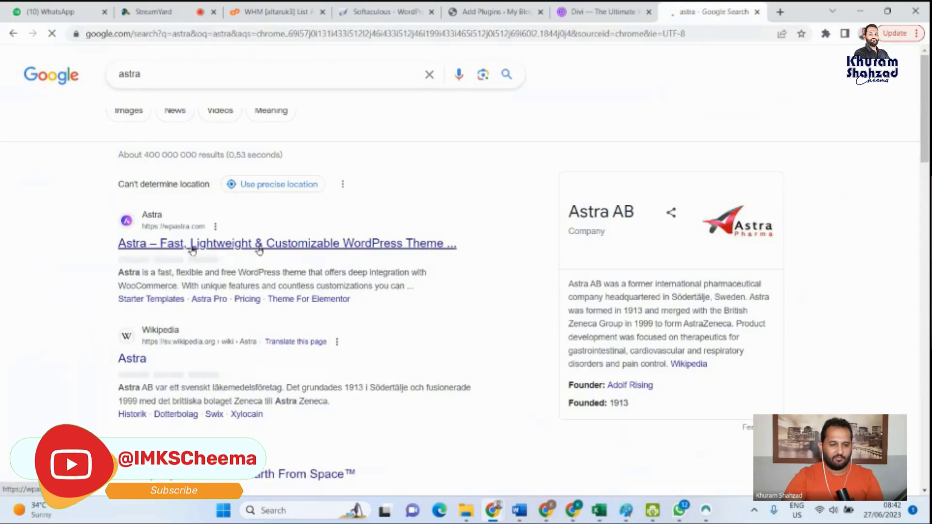
{"action": "left_click", "coordinate": [258, 247]}
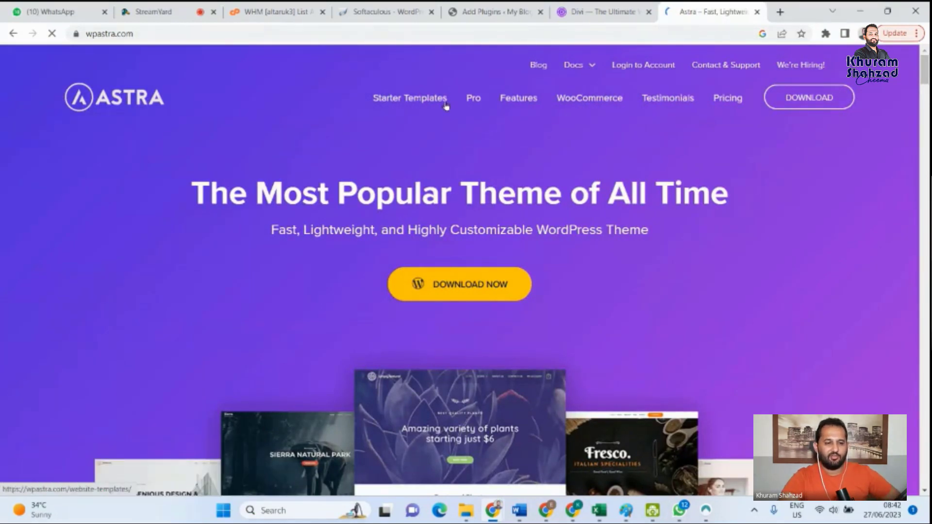
- Open Astra's Starter Templates library and look through its free and premium website templates
{"action": "left_click", "coordinate": [412, 100]}
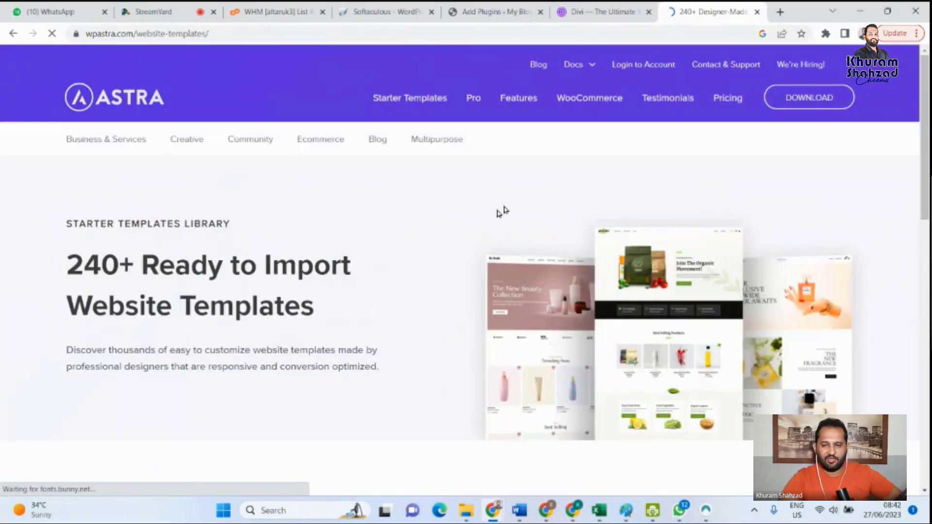
{"action": "left_click_drag", "start_coordinate": [928, 81], "coordinate": [928, 206]}
{"action": "scroll", "coordinate": [782, 340], "scroll_direction": "down", "scroll_amount": 8}
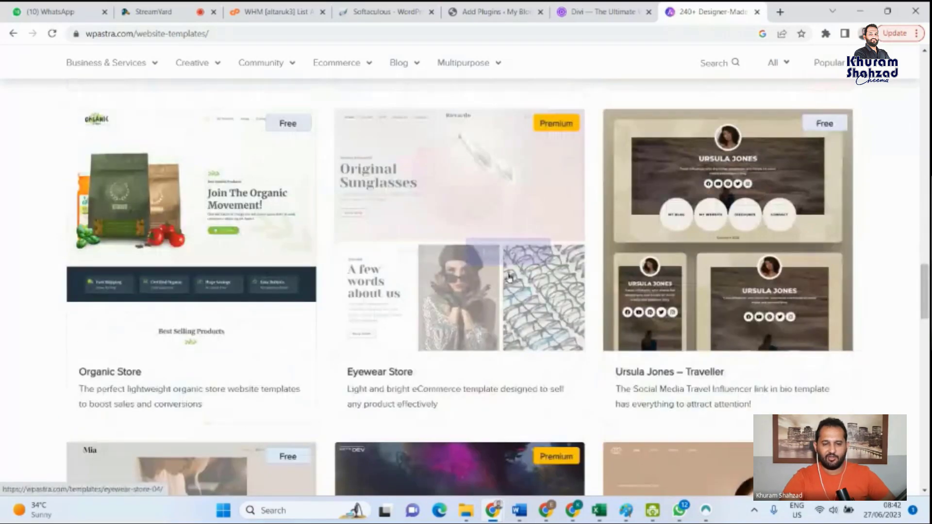
{"action": "left_click_drag", "start_coordinate": [926, 286], "coordinate": [928, 364]}
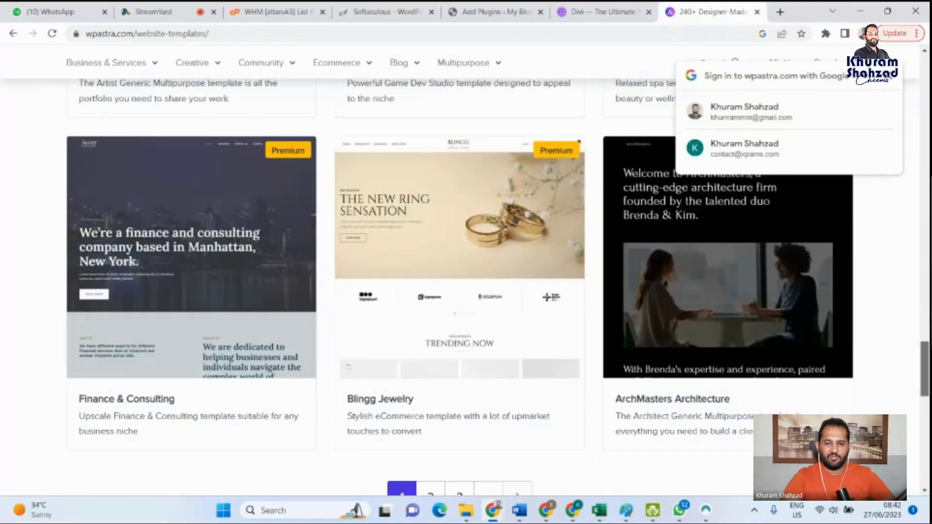
- Return to the WordPress Add Plugins page and search the plugins for "astra"
{"action": "left_click", "coordinate": [585, 7]}
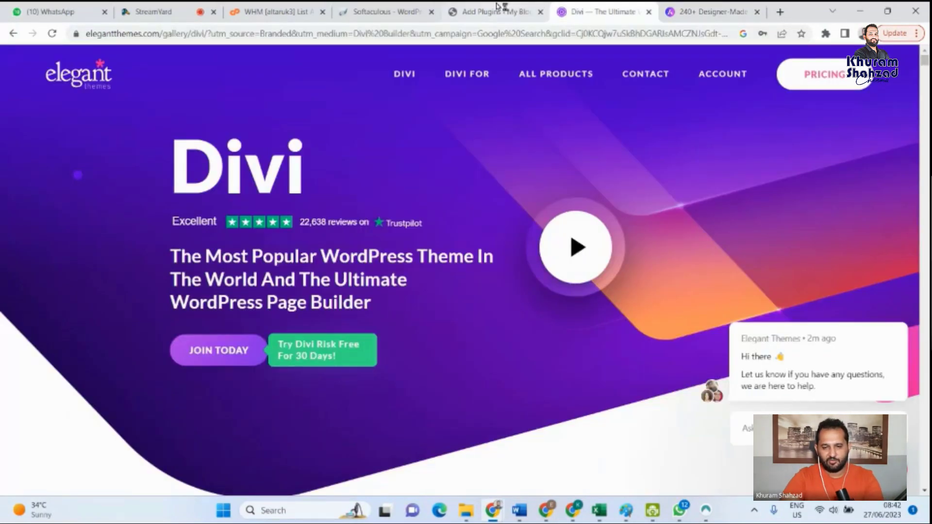
{"action": "left_click", "coordinate": [498, 7]}
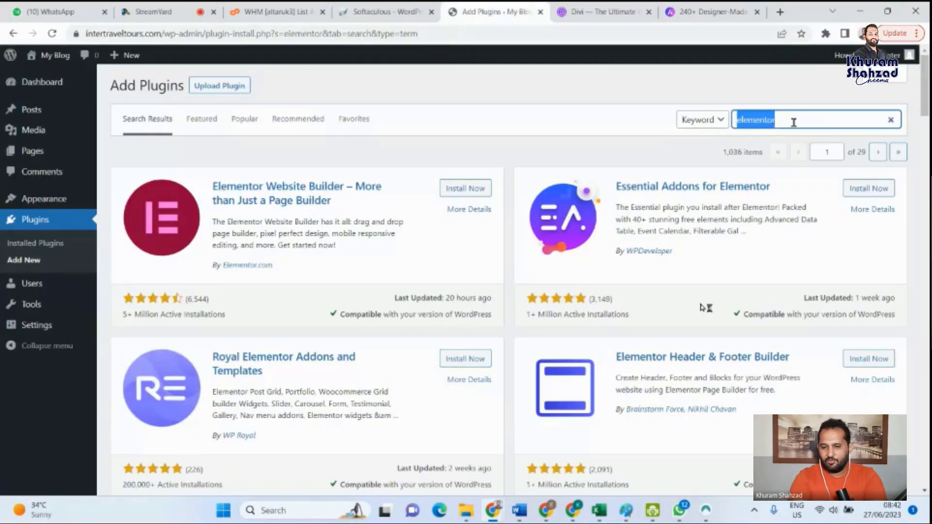
{"action": "type", "text": "ast"}
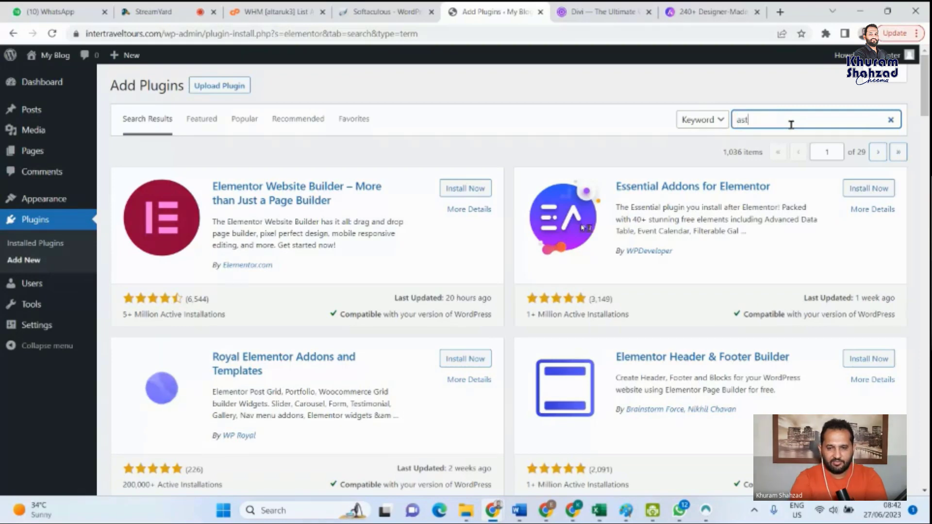
{"action": "type", "text": "ra"}
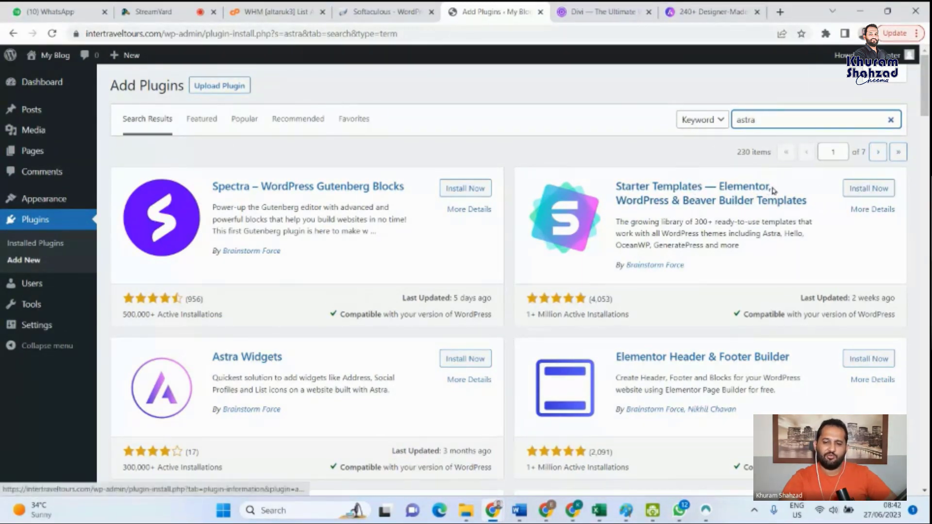
- Install and activate the Starter Templates plugin for Elementor, WordPress and Beaver Builder by Brainstorm Force
{"action": "left_click_drag", "start_coordinate": [773, 191], "coordinate": [722, 188]}
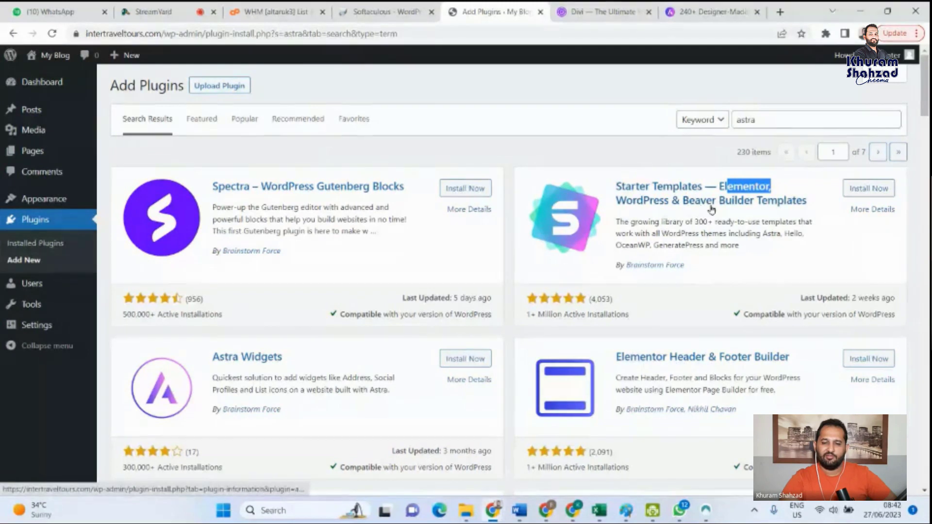
{"action": "left_click", "coordinate": [851, 192]}
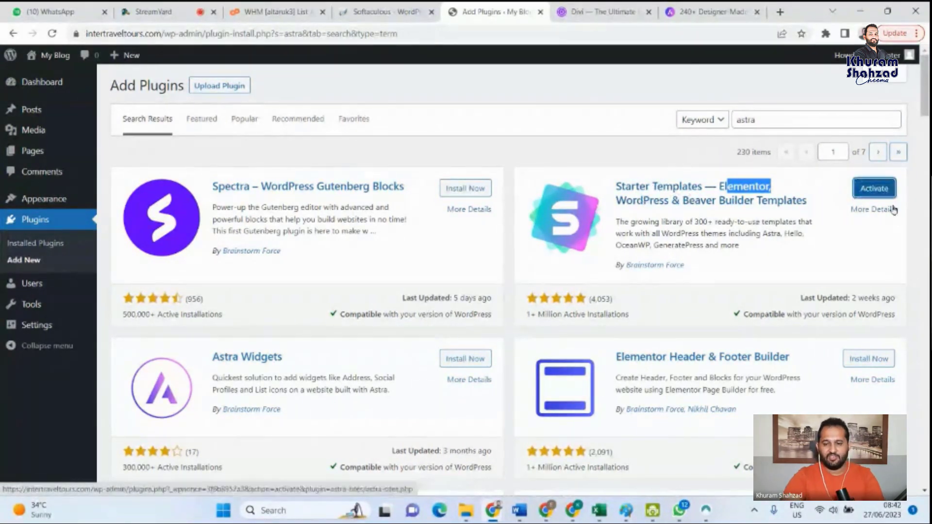
{"action": "left_click", "coordinate": [880, 193]}
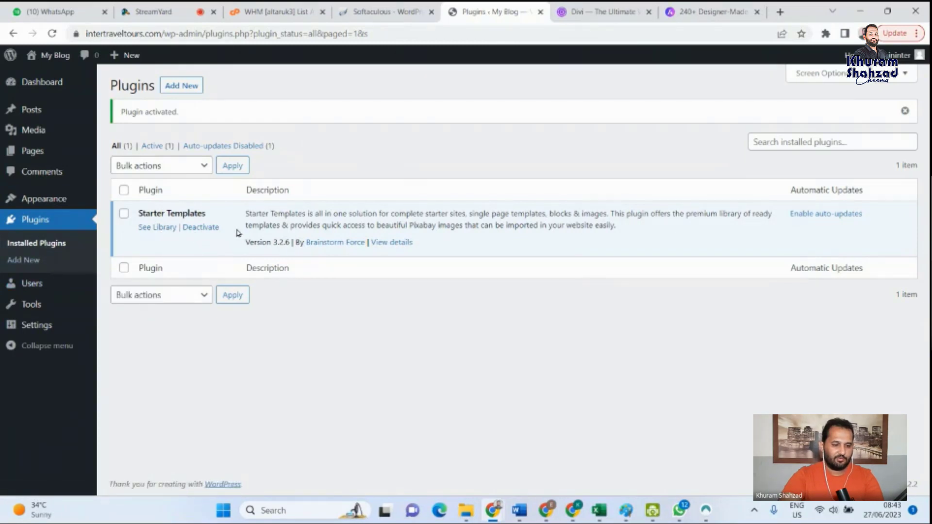
- Open the Starter Templates library from the installed plugin, start building the website and choose Elementor as the page builder
{"action": "left_click", "coordinate": [157, 227]}
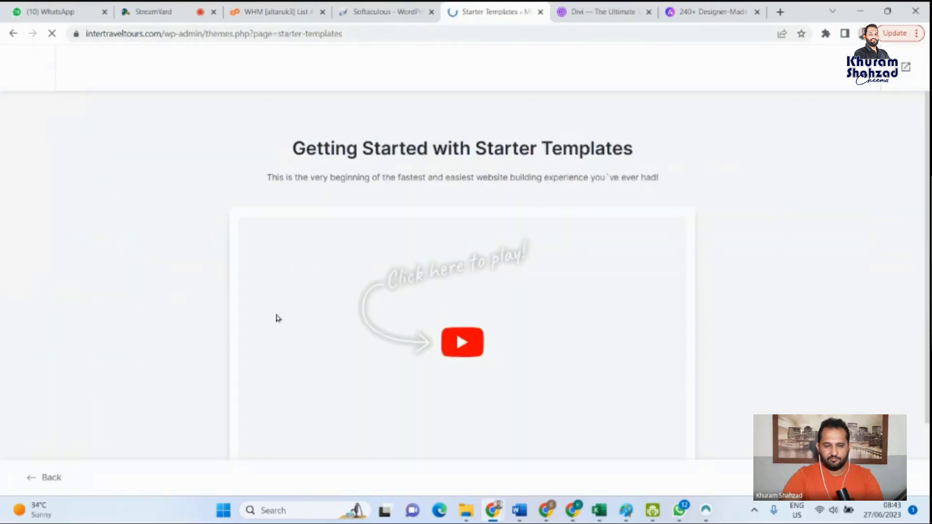
{"action": "scroll", "coordinate": [457, 369], "scroll_direction": "down", "scroll_amount": 1}
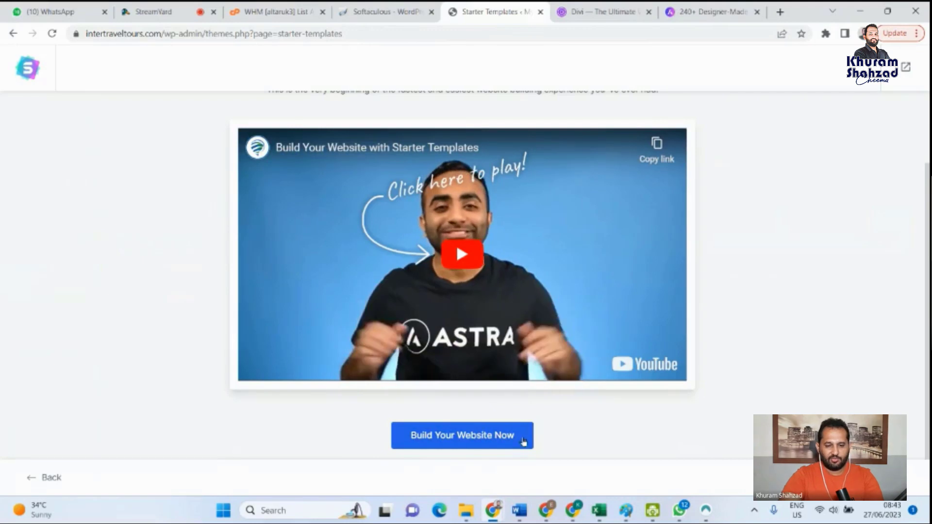
{"action": "left_click", "coordinate": [491, 435]}
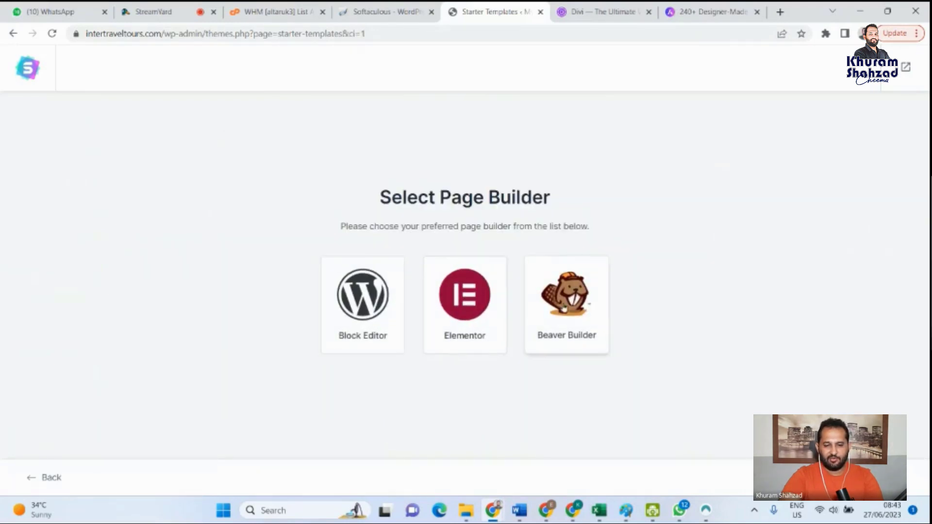
{"action": "left_click", "coordinate": [457, 311]}
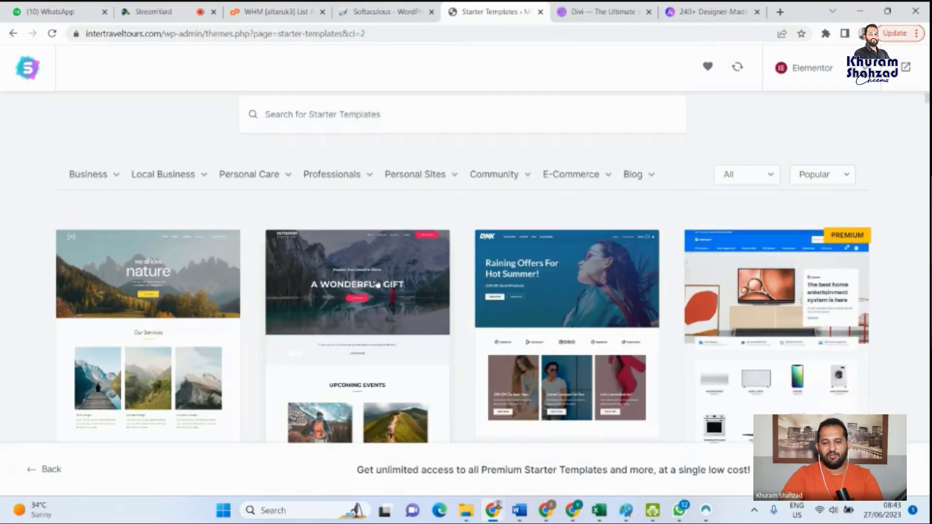
- Look through the popular Elementor starter templates and the subcategories under Business, Local Business, Personal Care and E-Commerce
{"action": "scroll", "coordinate": [669, 210], "scroll_direction": "down", "scroll_amount": 10}
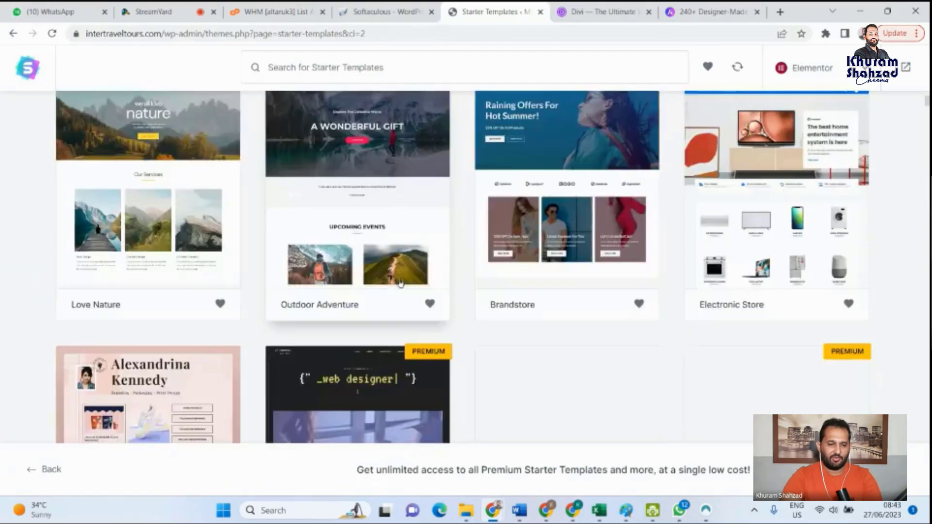
{"action": "scroll", "coordinate": [653, 302], "scroll_direction": "up", "scroll_amount": 10}
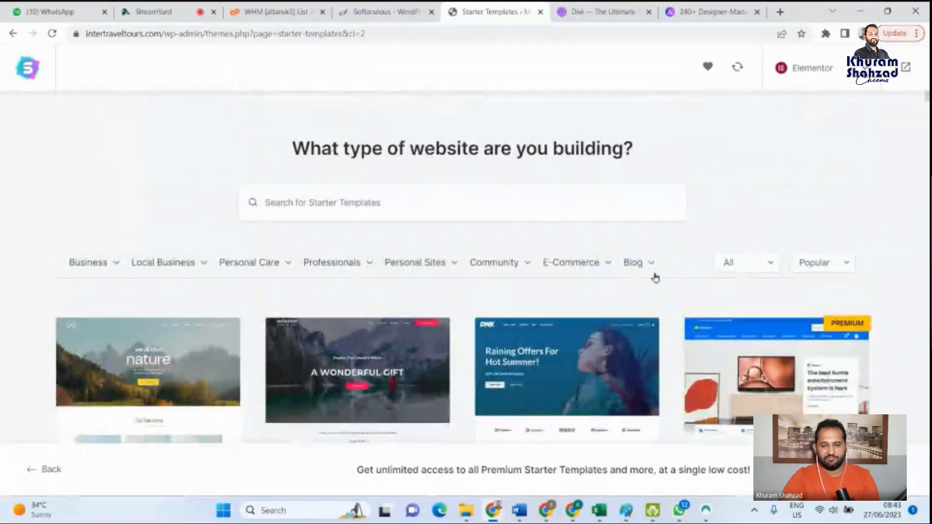
{"action": "scroll", "coordinate": [653, 282], "scroll_direction": "down", "scroll_amount": 3}
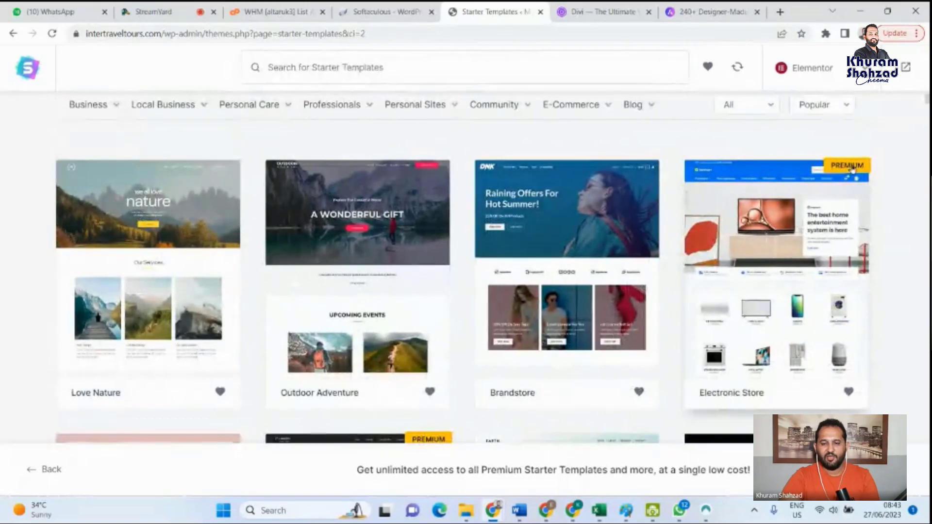
{"action": "scroll", "coordinate": [790, 287], "scroll_direction": "down", "scroll_amount": 2}
{"action": "scroll", "coordinate": [689, 333], "scroll_direction": "down", "scroll_amount": 10}
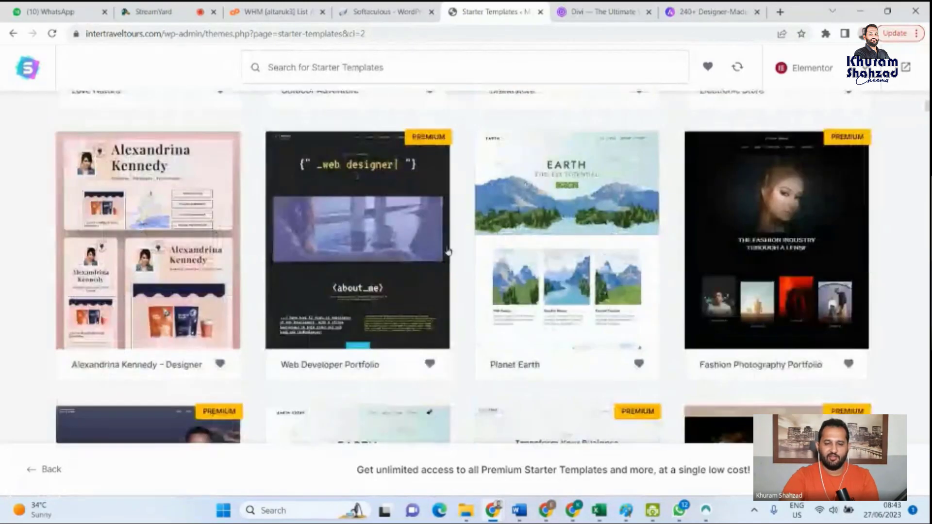
{"action": "scroll", "coordinate": [457, 269], "scroll_direction": "up", "scroll_amount": 15}
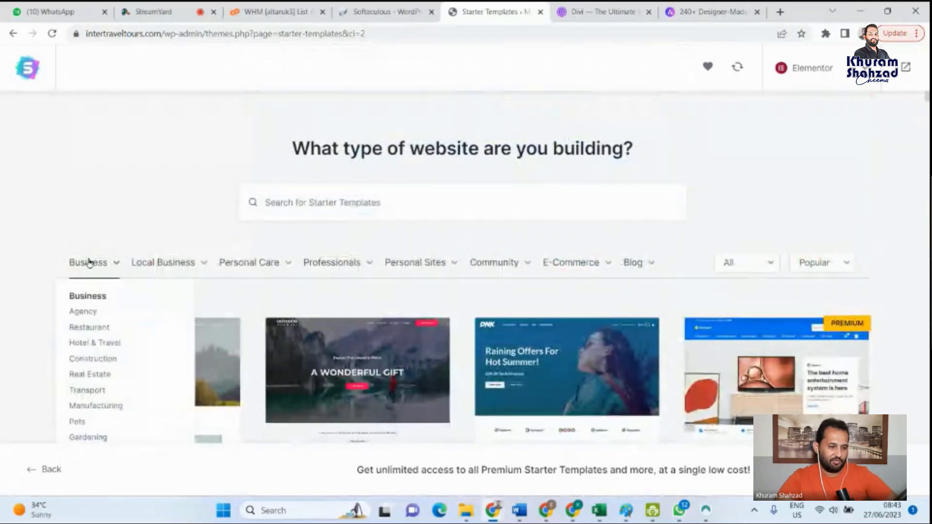
{"action": "mouse_move", "coordinate": [164, 268]}
{"action": "mouse_move", "coordinate": [258, 269]}
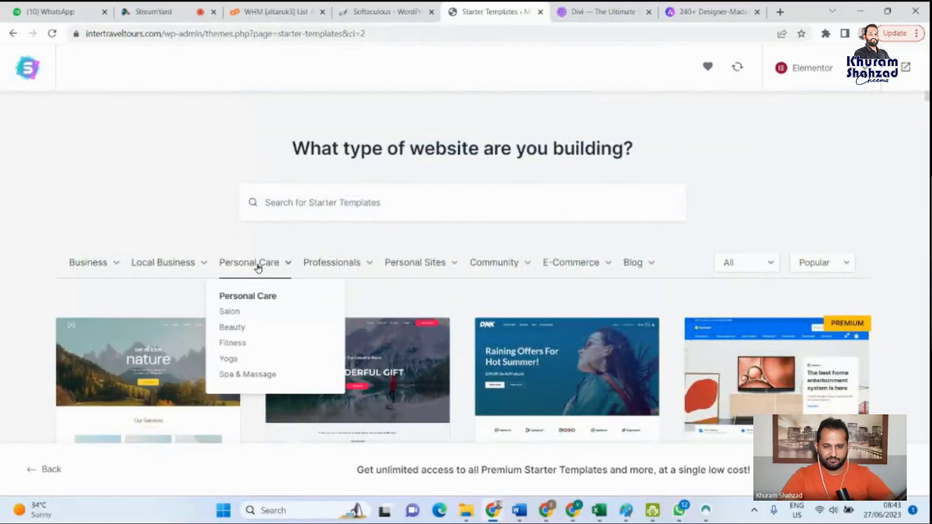
{"action": "mouse_move", "coordinate": [602, 271]}
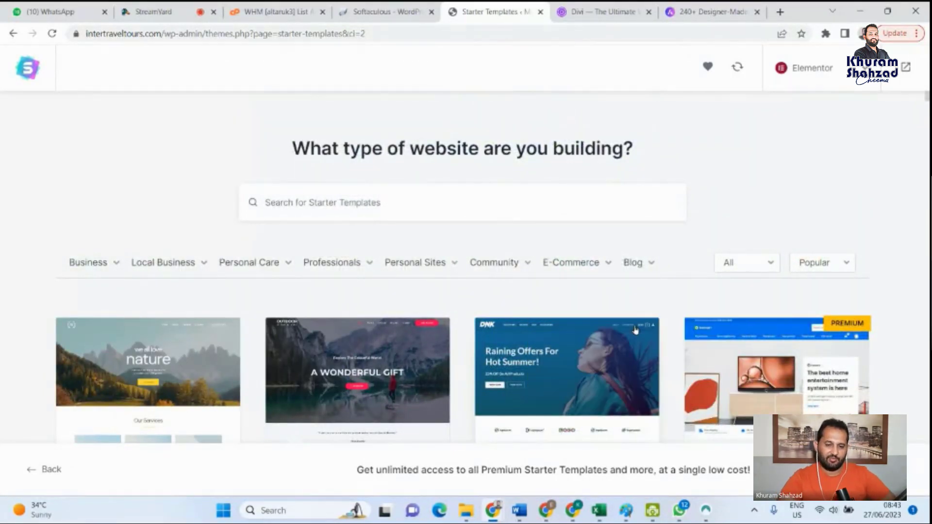
{"action": "mouse_move", "coordinate": [605, 298]}
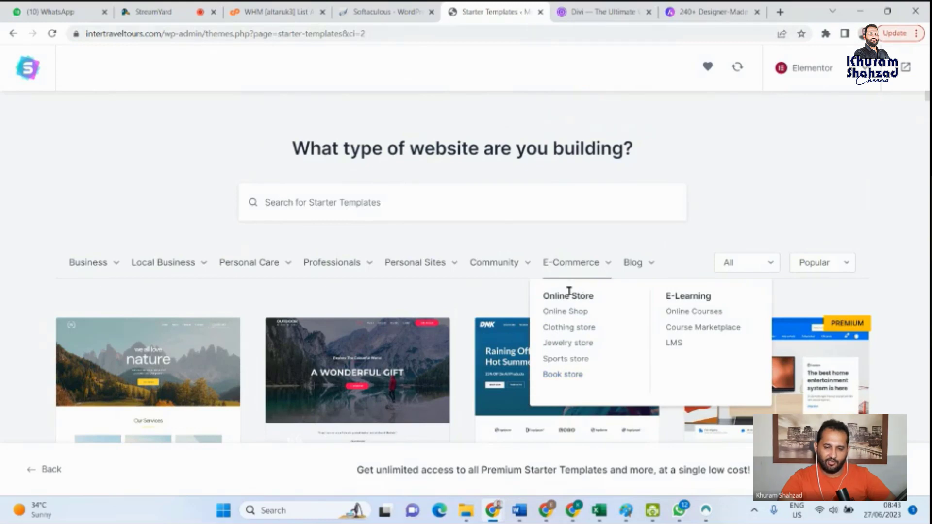
- Filter the starter templates by the E-Commerce category and look through the free and premium store designs
{"action": "left_click", "coordinate": [569, 264]}
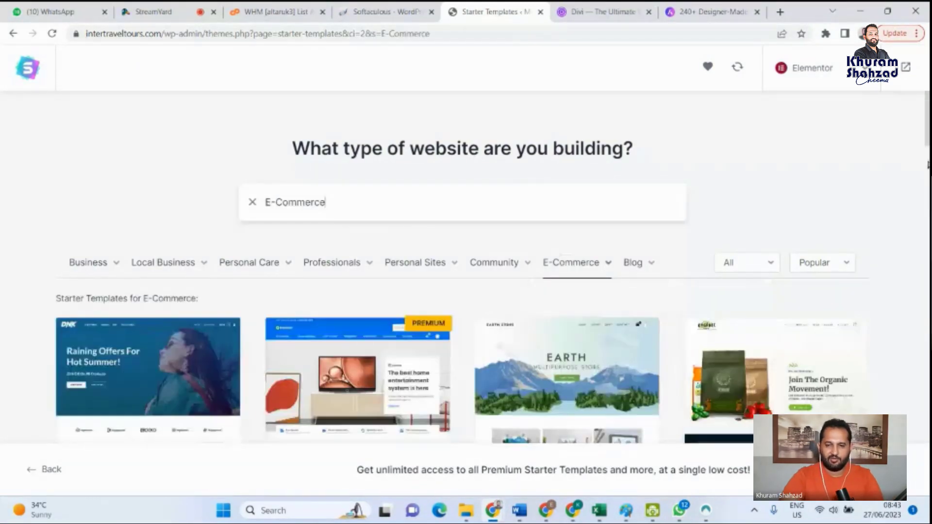
{"action": "scroll", "coordinate": [383, 266], "scroll_direction": "down", "scroll_amount": 3}
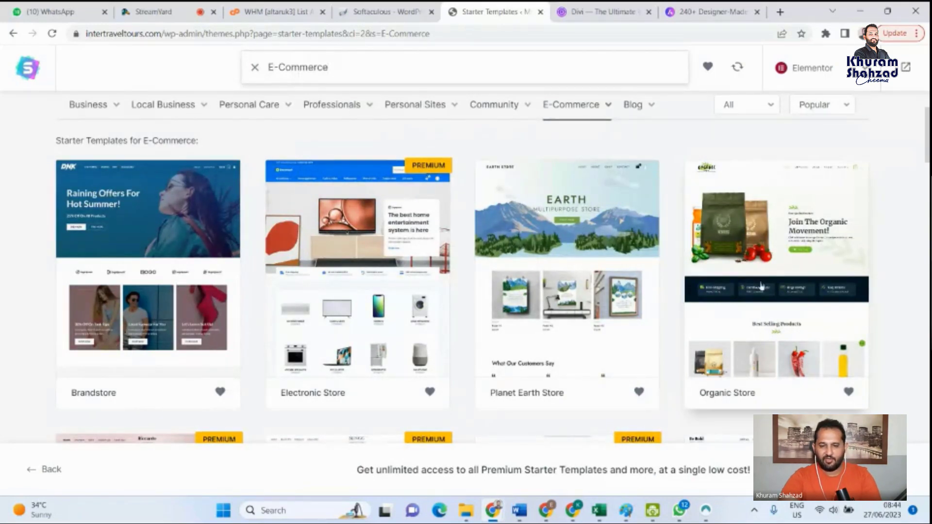
{"action": "scroll", "coordinate": [762, 287], "scroll_direction": "down", "scroll_amount": 5}
{"action": "scroll", "coordinate": [761, 288], "scroll_direction": "down", "scroll_amount": 3}
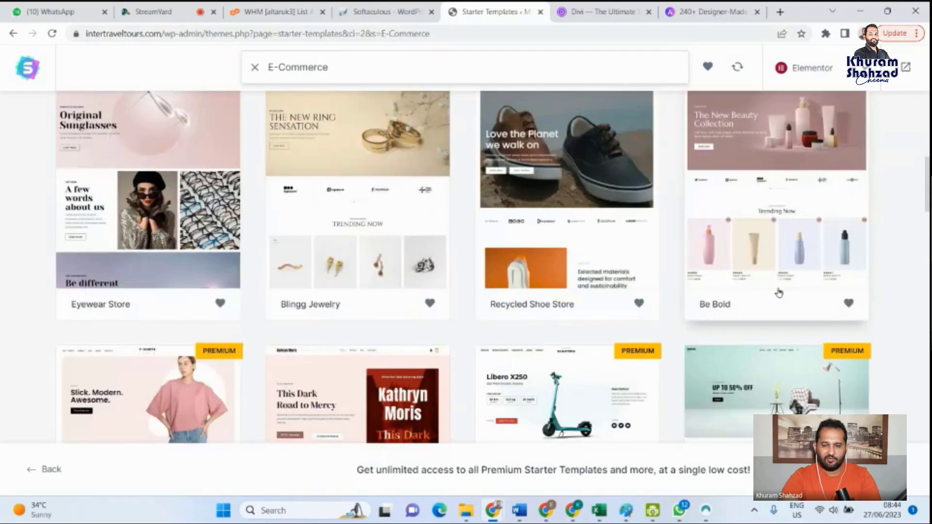
{"action": "scroll", "coordinate": [762, 288], "scroll_direction": "up", "scroll_amount": 2}
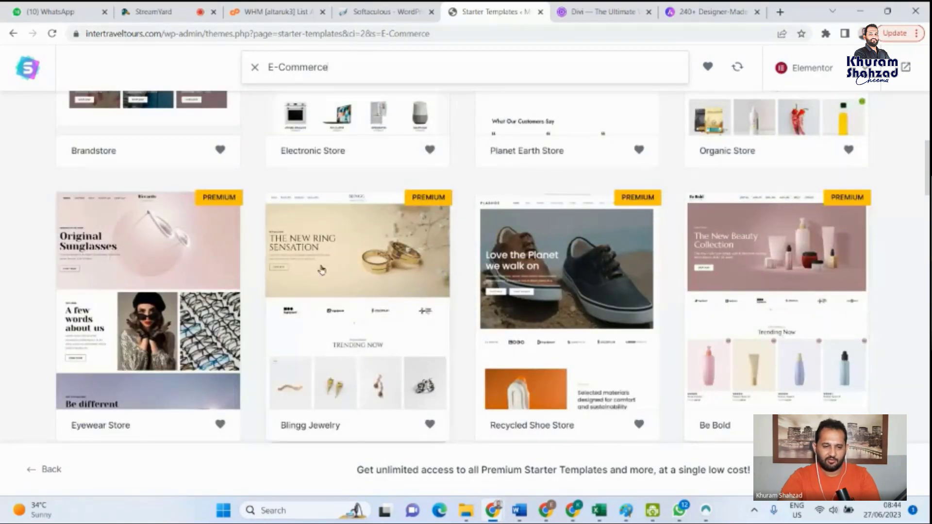
{"action": "scroll", "coordinate": [777, 291], "scroll_direction": "down", "scroll_amount": 5}
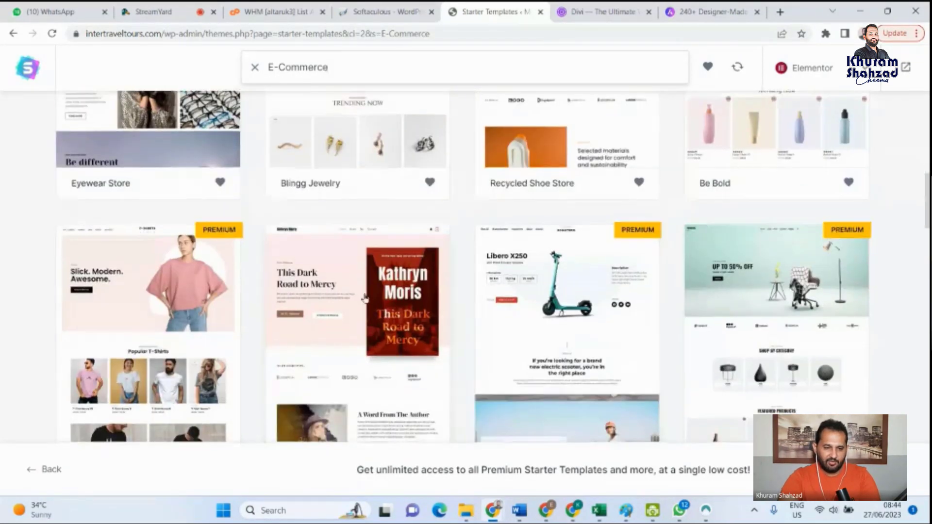
{"action": "scroll", "coordinate": [485, 286], "scroll_direction": "down", "scroll_amount": 3}
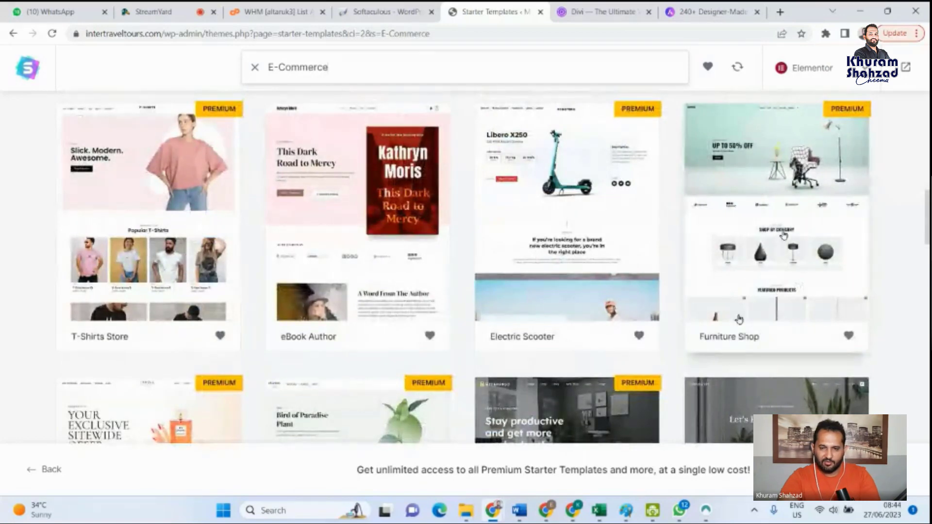
{"action": "scroll", "coordinate": [777, 242], "scroll_direction": "down", "scroll_amount": 4}
{"action": "scroll", "coordinate": [348, 313], "scroll_direction": "down", "scroll_amount": 5}
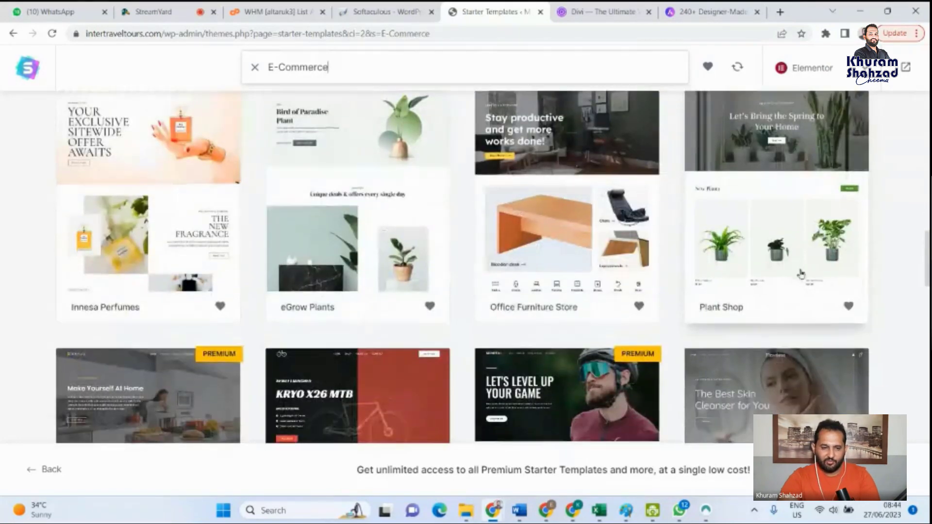
{"action": "scroll", "coordinate": [340, 311], "scroll_direction": "down", "scroll_amount": 3}
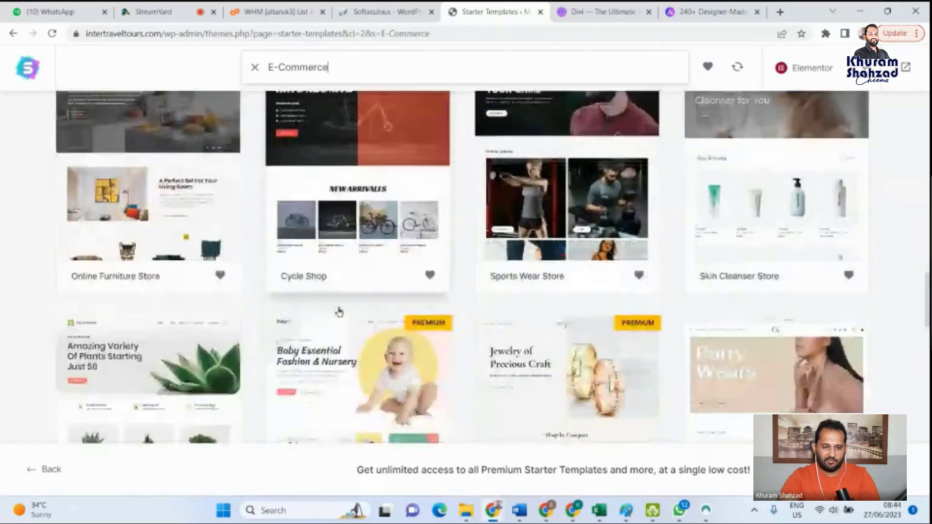
{"action": "scroll", "coordinate": [919, 341], "scroll_direction": "down", "scroll_amount": 3}
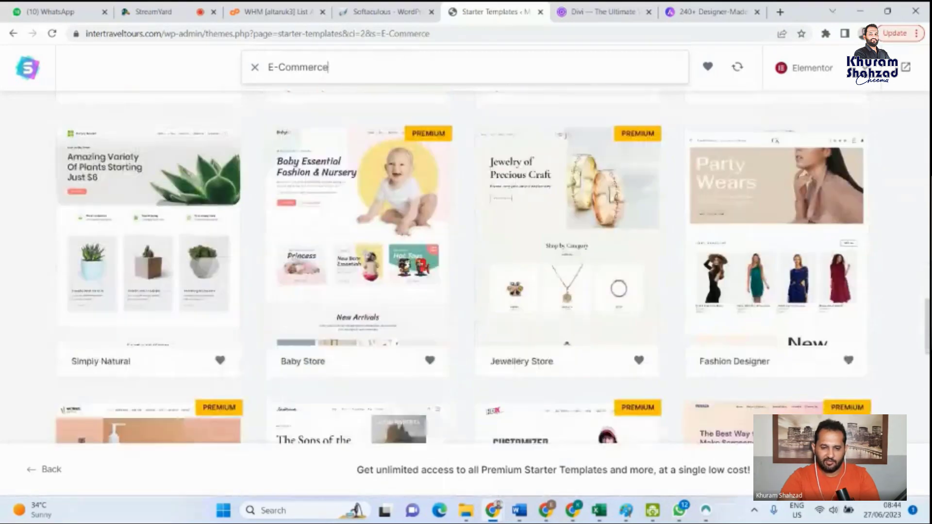
{"action": "scroll", "coordinate": [919, 341], "scroll_direction": "down", "scroll_amount": 10}
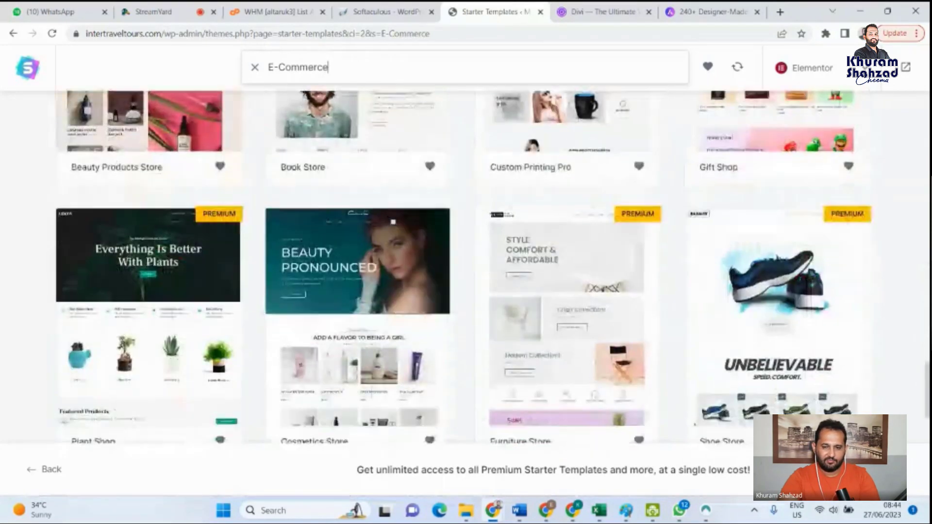
{"action": "scroll", "coordinate": [920, 341], "scroll_direction": "up", "scroll_amount": 3}
{"action": "scroll", "coordinate": [761, 275], "scroll_direction": "down", "scroll_amount": 4}
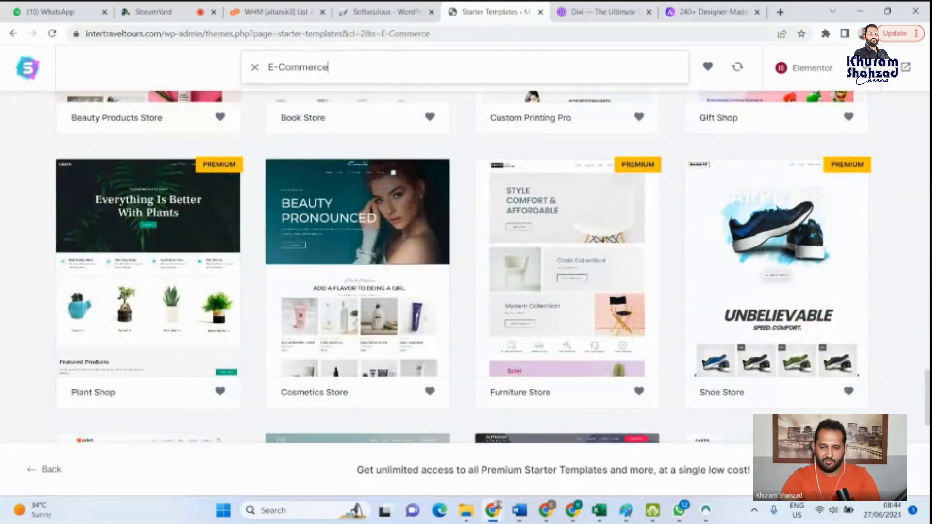
{"action": "scroll", "coordinate": [466, 267], "scroll_direction": "down", "scroll_amount": 9}
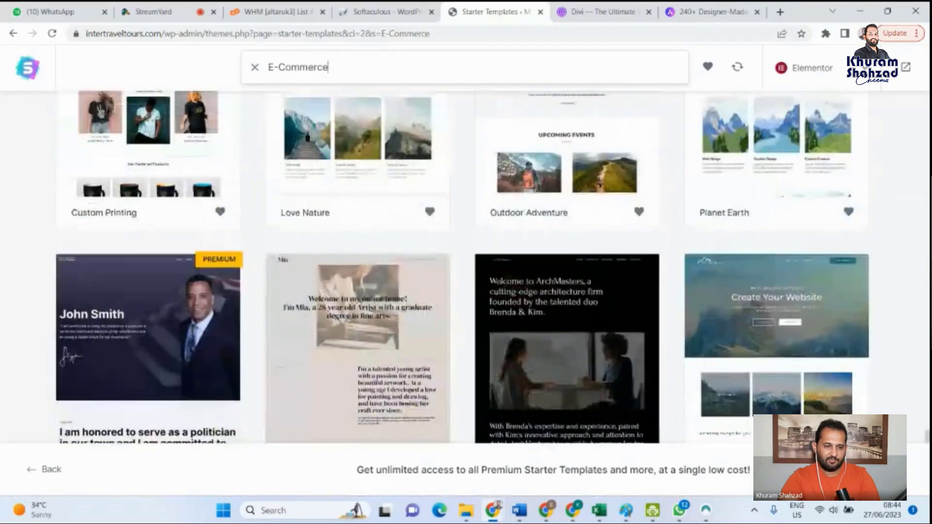
{"action": "scroll", "coordinate": [466, 267], "scroll_direction": "up", "scroll_amount": 12}
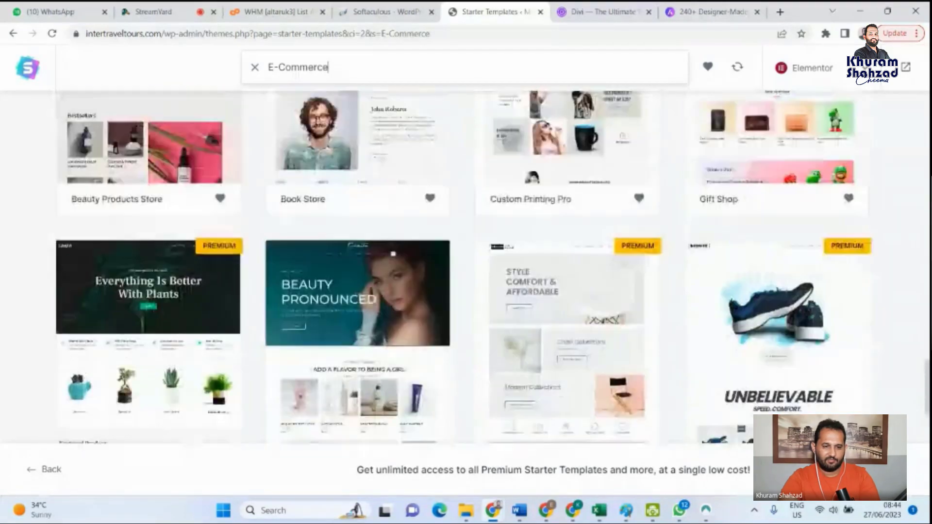
{"action": "scroll", "coordinate": [466, 267], "scroll_direction": "up", "scroll_amount": 6}
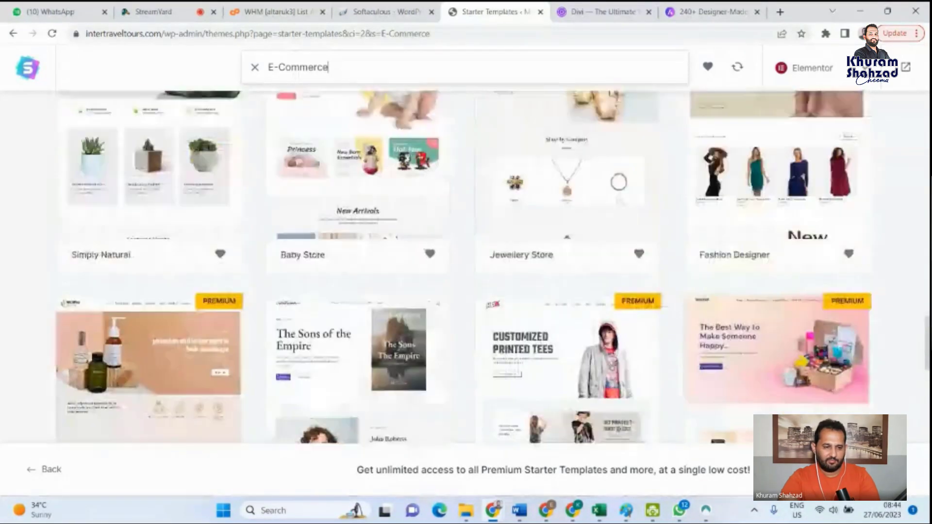
{"action": "scroll", "coordinate": [466, 267], "scroll_direction": "up", "scroll_amount": 3}
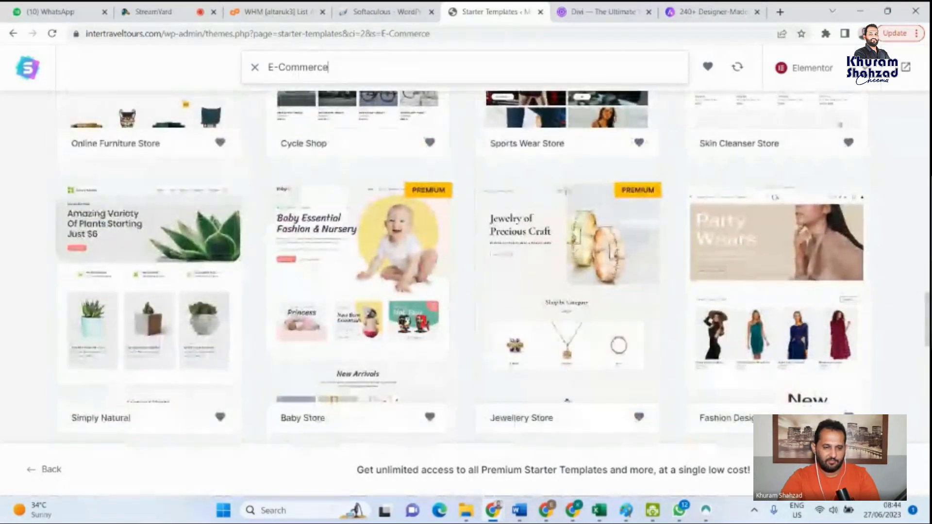
{"action": "scroll", "coordinate": [466, 267], "scroll_direction": "up", "scroll_amount": 1}
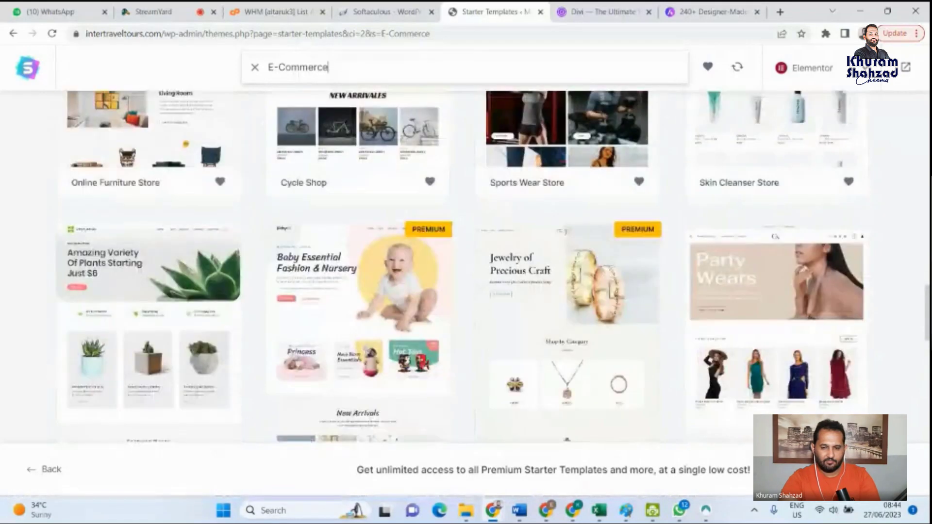
- Choose the free Skin Cleanser Store template from the E-Commerce starter templates
{"action": "scroll", "coordinate": [466, 267], "scroll_direction": "down", "scroll_amount": 1}
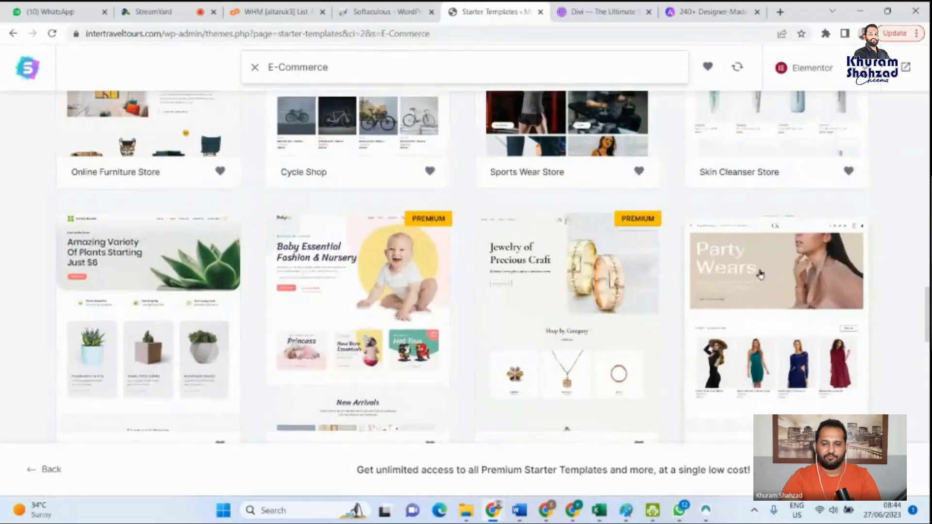
{"action": "scroll", "coordinate": [761, 274], "scroll_direction": "up", "scroll_amount": 4}
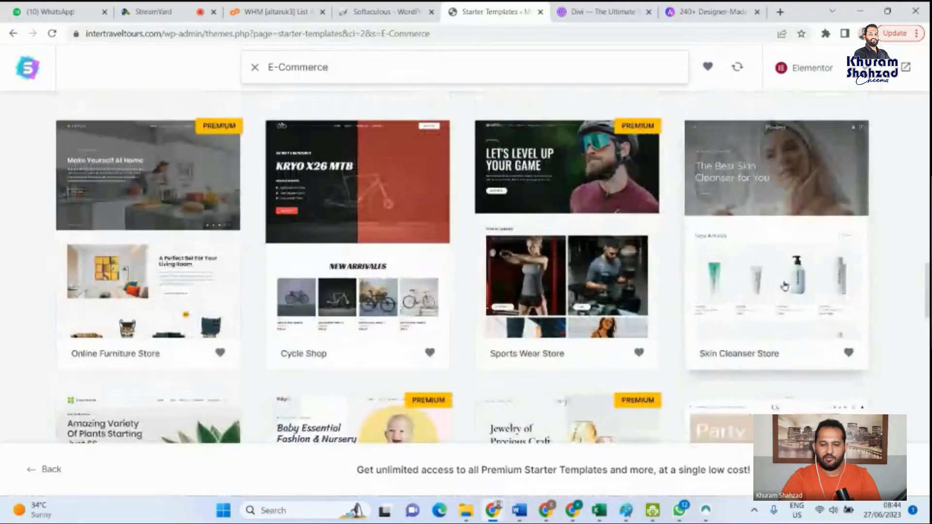
{"action": "left_click", "coordinate": [760, 247]}
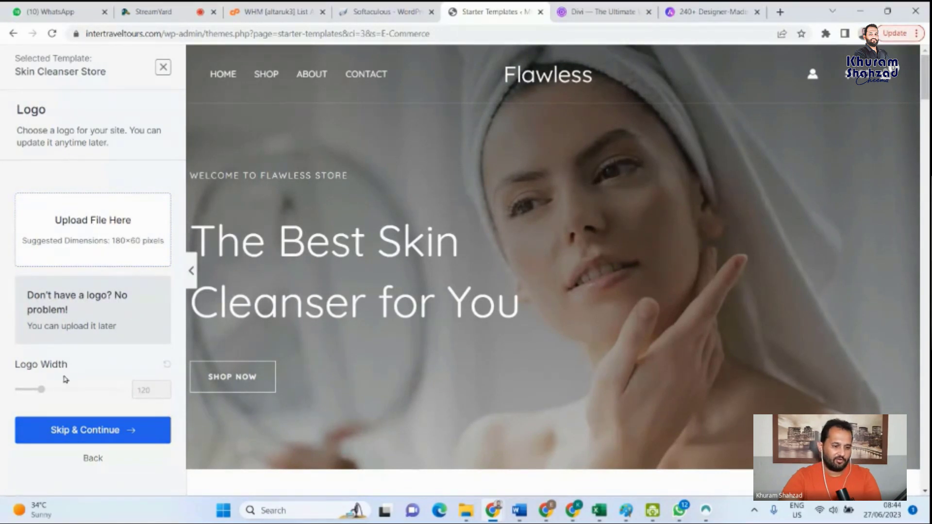
- Skip the logo upload for the Skin Cleanser Store template and continue with the default colors and Quicksand fonts
{"action": "left_click", "coordinate": [88, 434]}
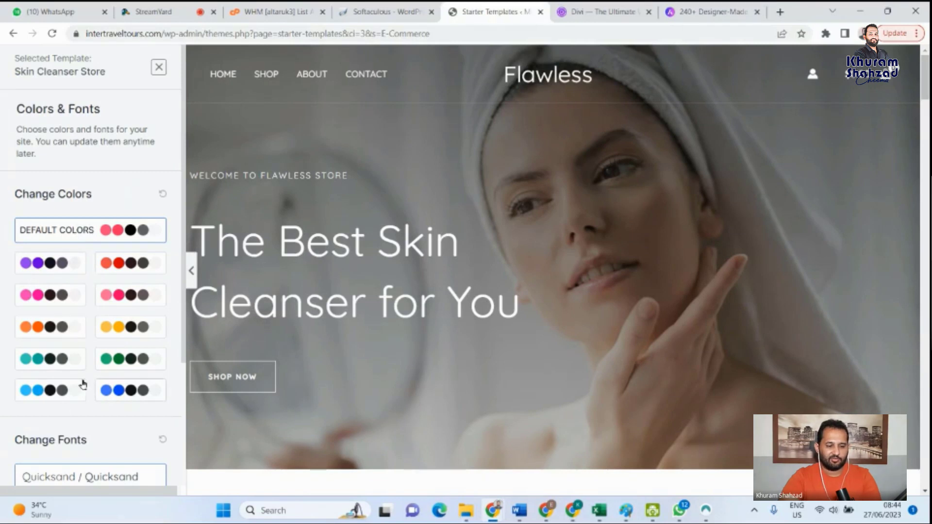
{"action": "scroll", "coordinate": [92, 388], "scroll_direction": "down", "scroll_amount": 3}
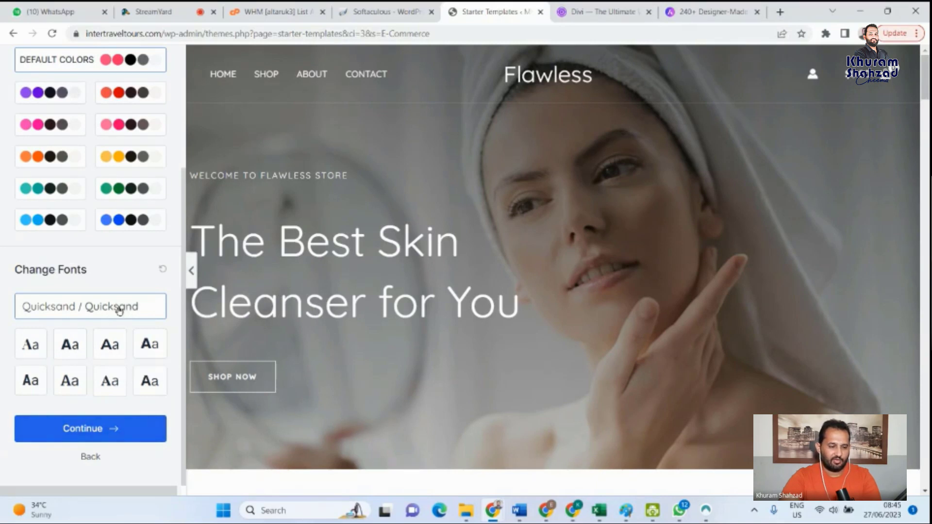
{"action": "left_click", "coordinate": [91, 429]}
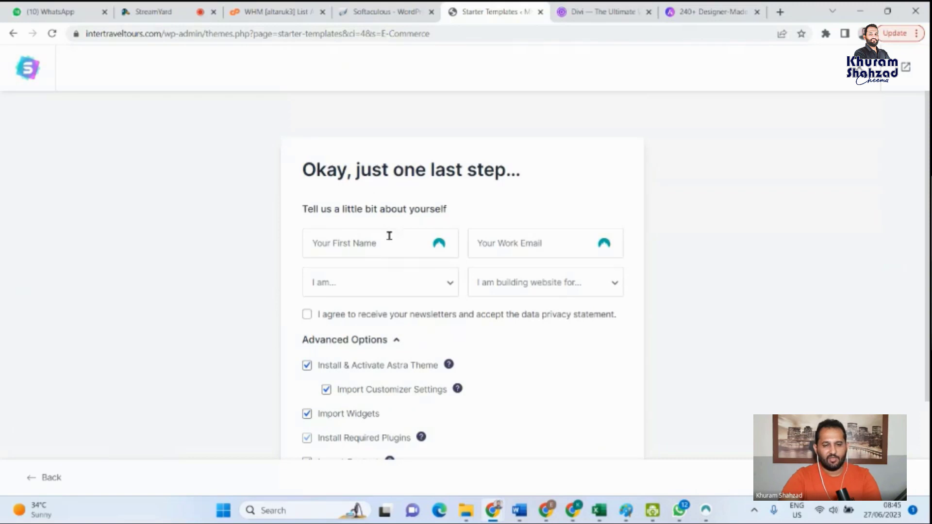
- Review the advanced import options for the Astra theme, widgets, required plugins and content, and submit the form to build the website
{"action": "scroll", "coordinate": [398, 241], "scroll_direction": "down", "scroll_amount": 2}
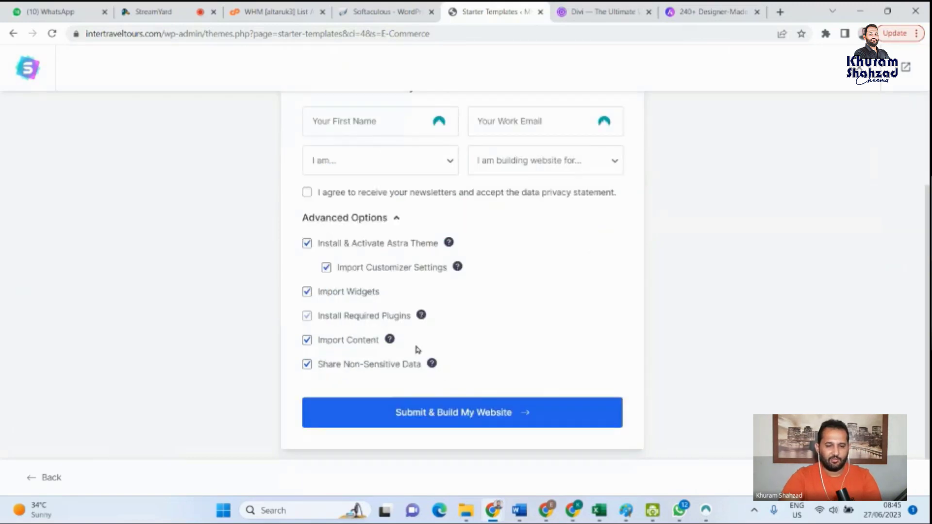
{"action": "scroll", "coordinate": [484, 422], "scroll_direction": "up", "scroll_amount": 1}
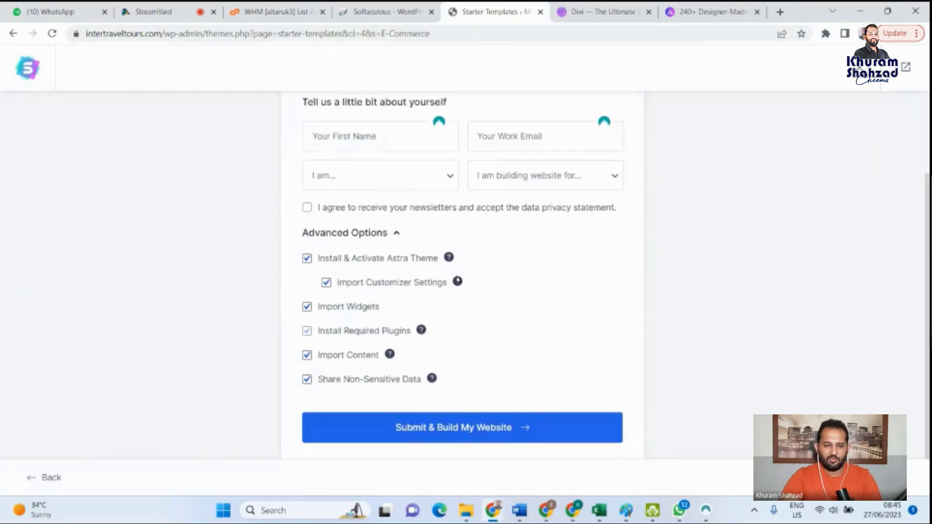
{"action": "scroll", "coordinate": [466, 440], "scroll_direction": "down", "scroll_amount": 1}
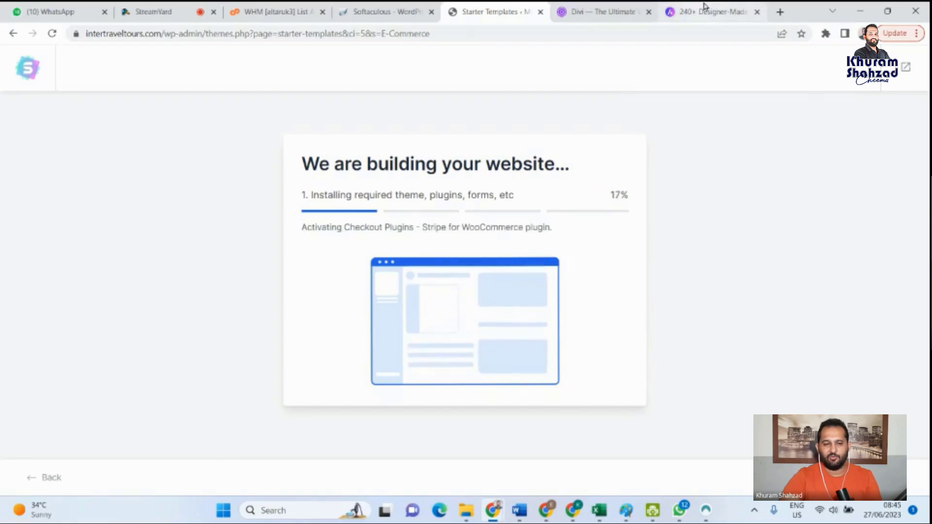
- Read the website build progress for installing the required theme, plugins and forms, highlighting each item of that stage
{"action": "mouse_move", "coordinate": [705, 6]}
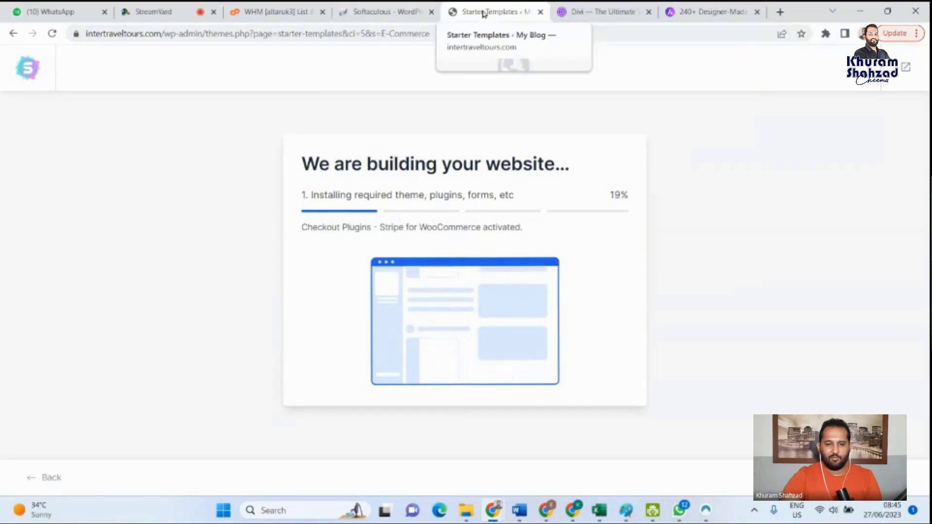
{"action": "double_click", "coordinate": [446, 197]}
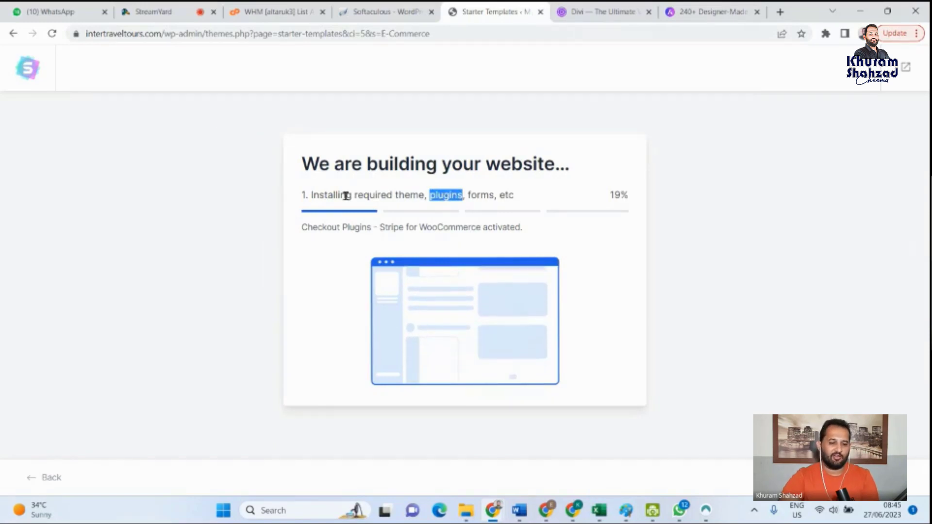
{"action": "double_click", "coordinate": [412, 196]}
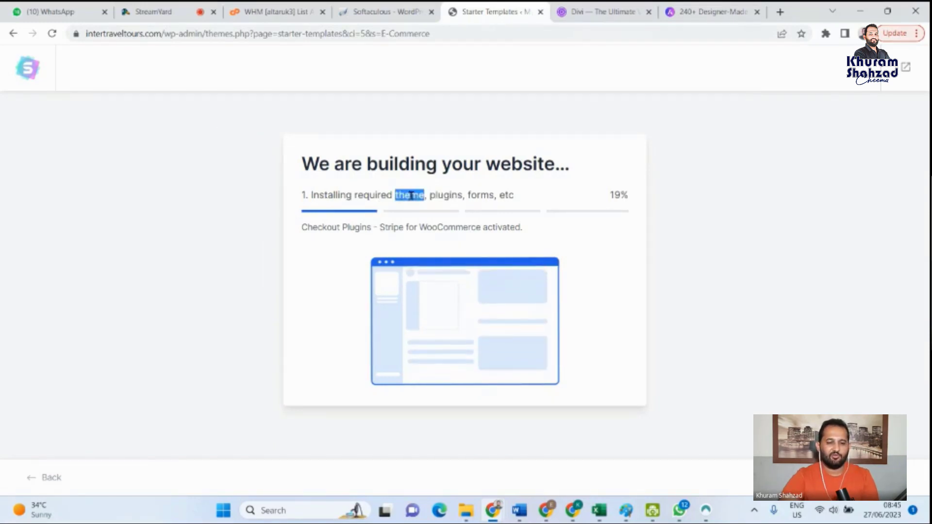
{"action": "double_click", "coordinate": [446, 197]}
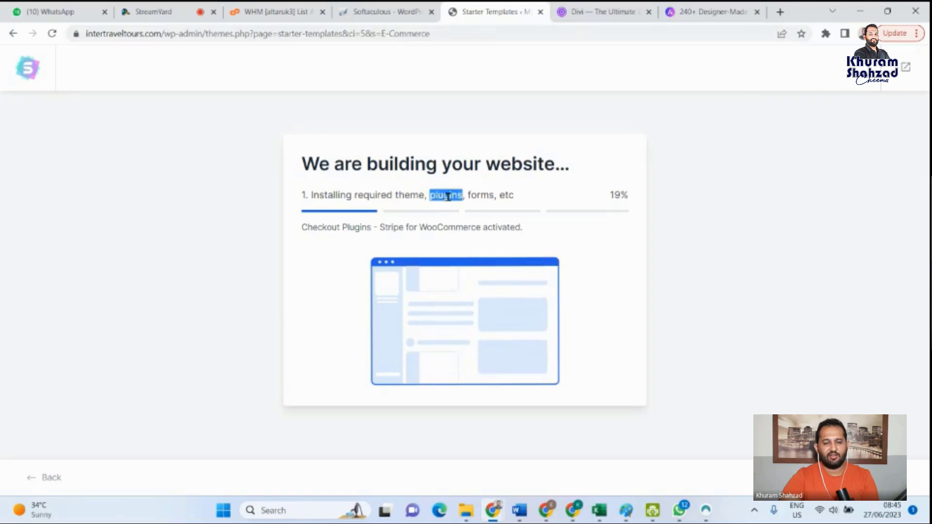
{"action": "double_click", "coordinate": [481, 195]}
{"action": "double_click", "coordinate": [507, 197]}
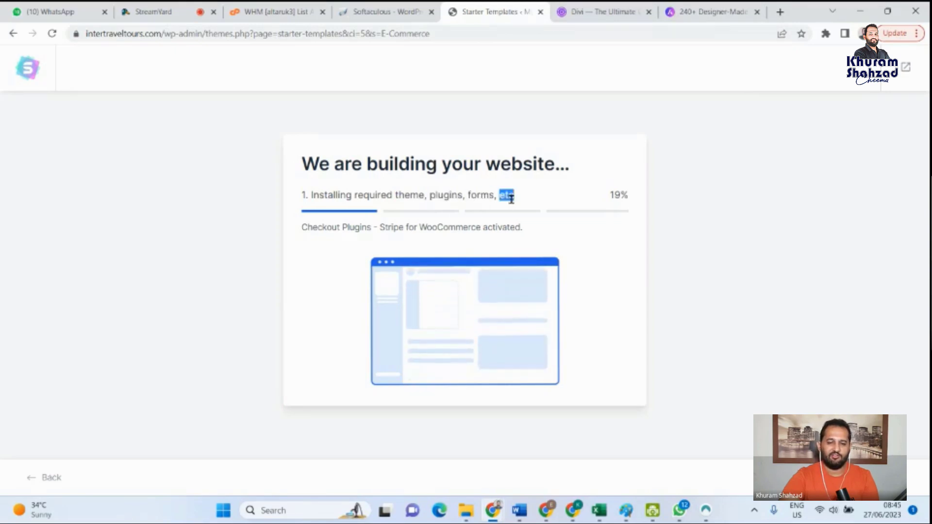
{"action": "left_click_drag", "start_coordinate": [514, 195], "coordinate": [377, 214]}
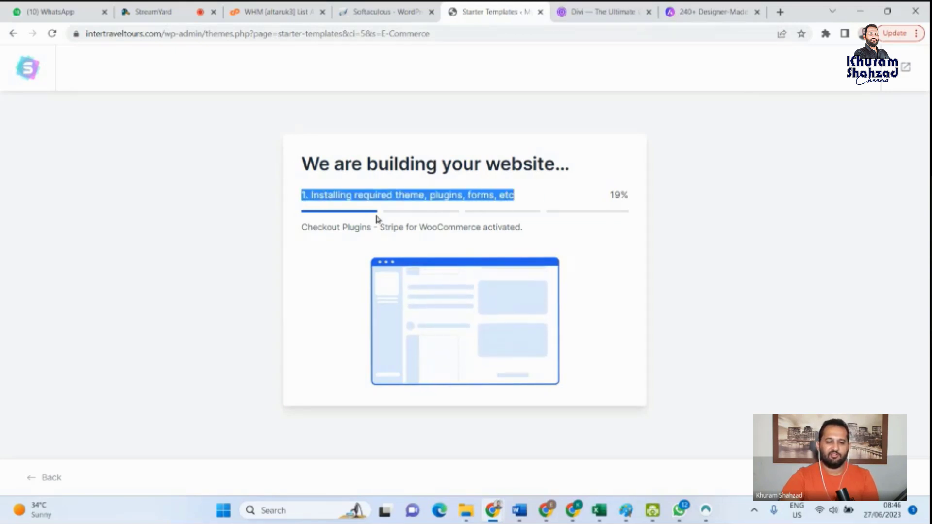
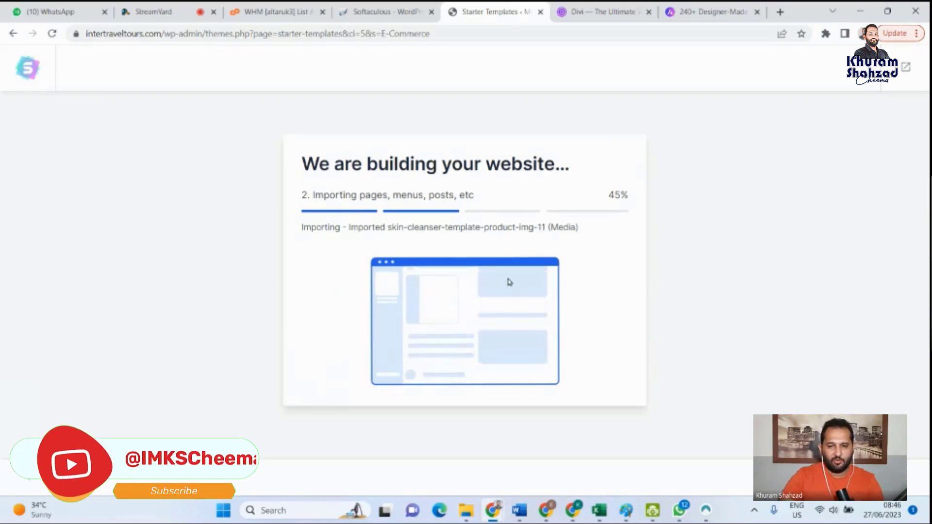
- Open YouTube in a new browser tab and go to the signed-in account's own channel page
{"action": "left_click", "coordinate": [781, 12]}
{"action": "type", "text": "youtube.com"}
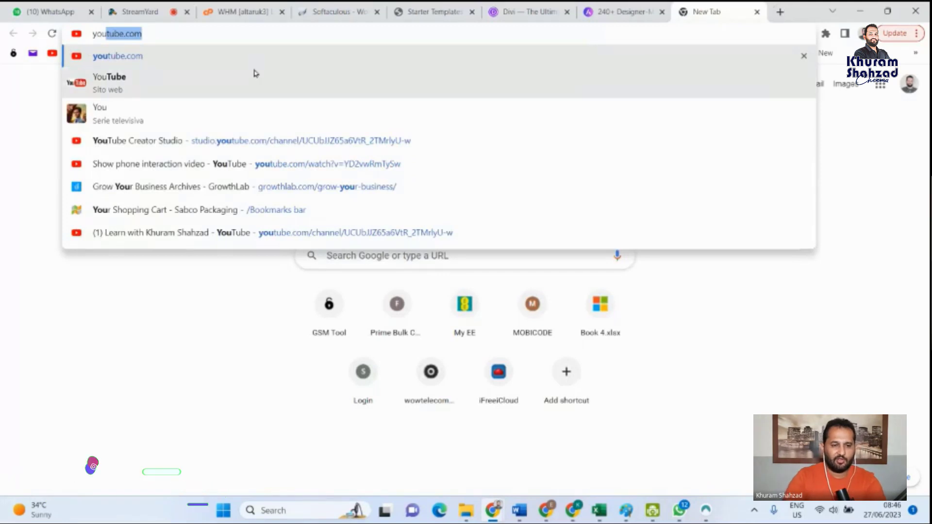
{"action": "left_click", "coordinate": [230, 62]}
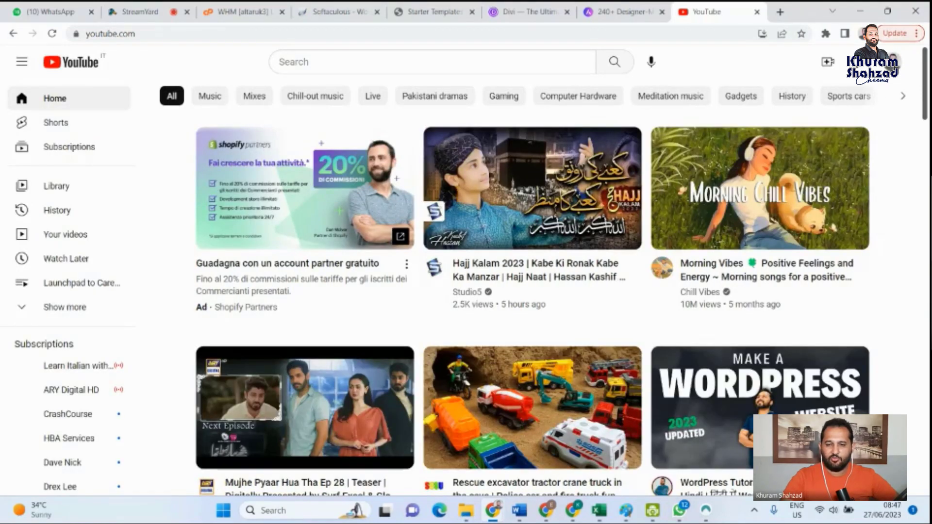
{"action": "left_click", "coordinate": [894, 61]}
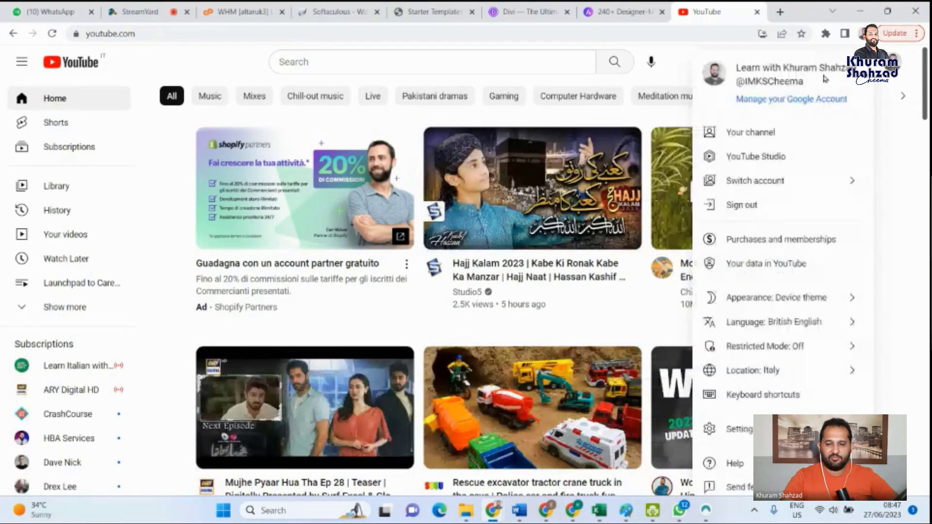
{"action": "left_click", "coordinate": [747, 139]}
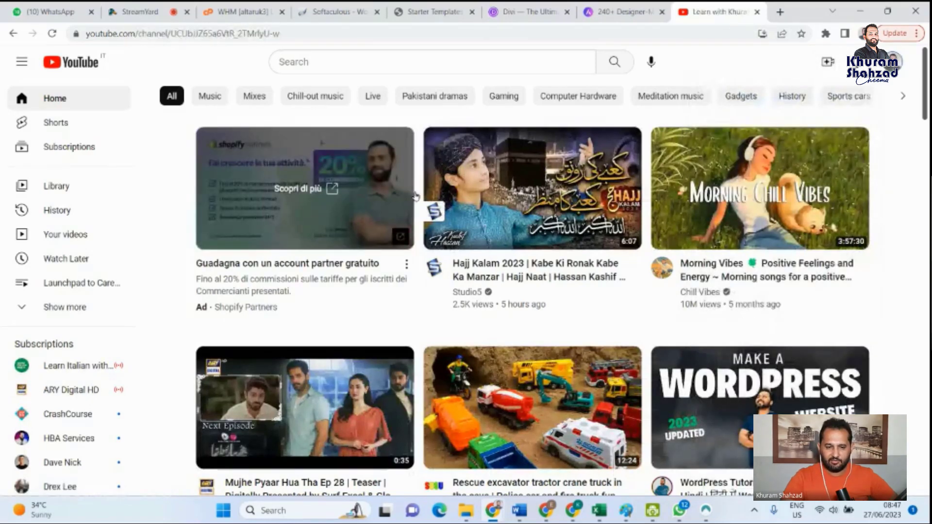
- Browse the channel's created playlists and open the Best Digital Marketing Course in Urdu playlist
{"action": "scroll", "coordinate": [561, 293], "scroll_direction": "down", "scroll_amount": 1}
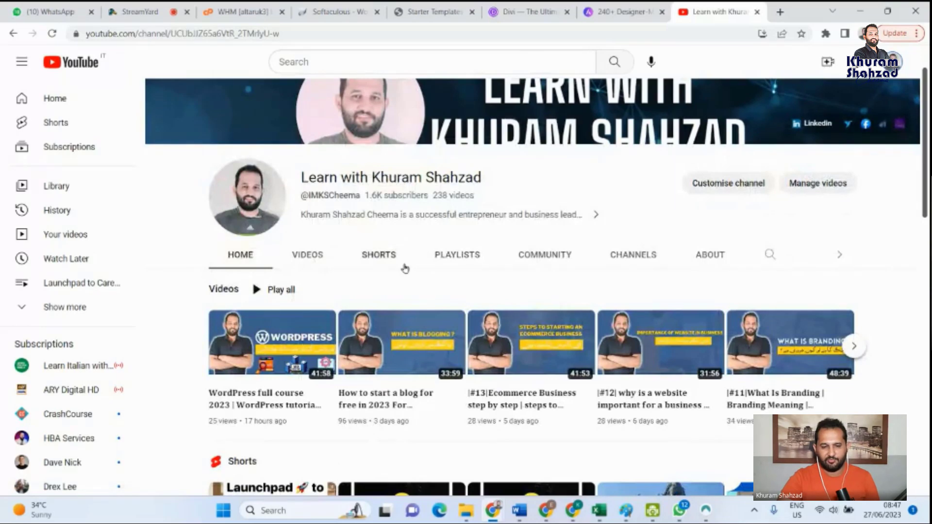
{"action": "left_click", "coordinate": [457, 255]}
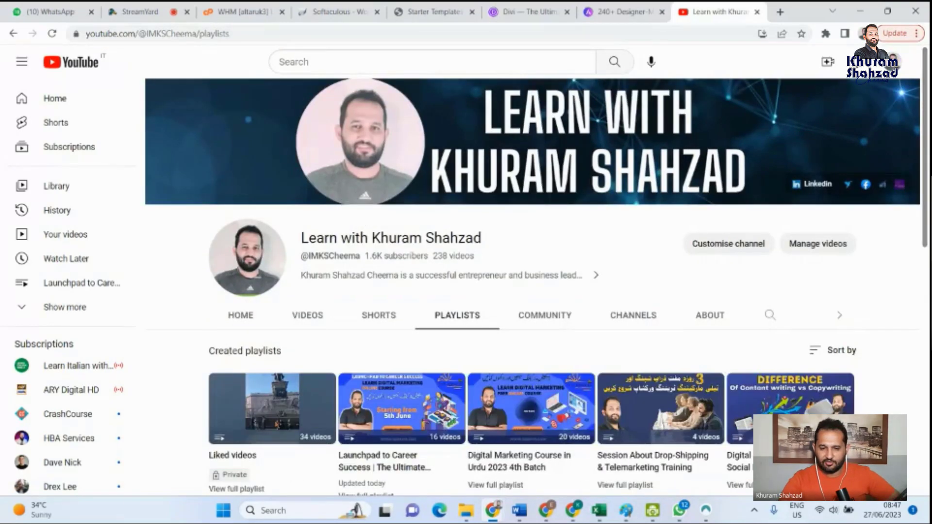
{"action": "scroll", "coordinate": [360, 223], "scroll_direction": "down", "scroll_amount": 2}
{"action": "left_click_drag", "start_coordinate": [927, 265], "coordinate": [926, 316]}
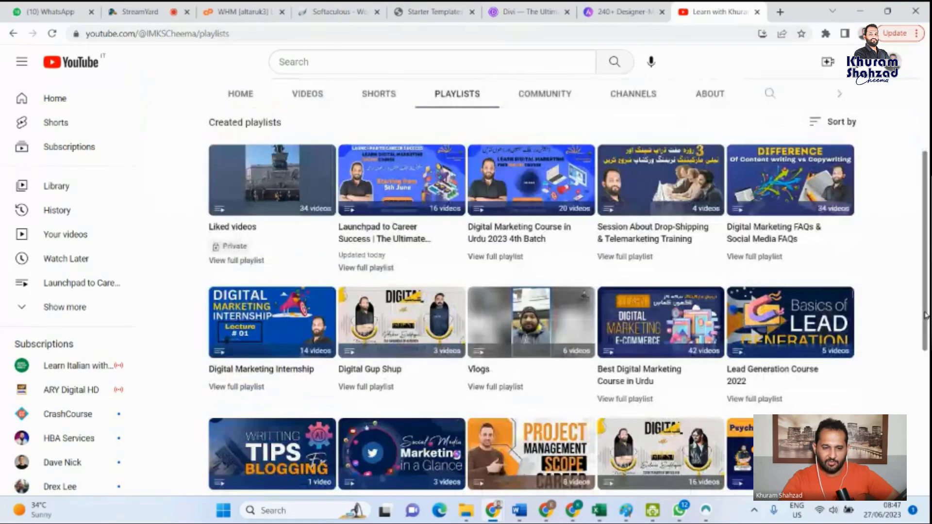
{"action": "scroll", "coordinate": [512, 314], "scroll_direction": "down", "scroll_amount": 1}
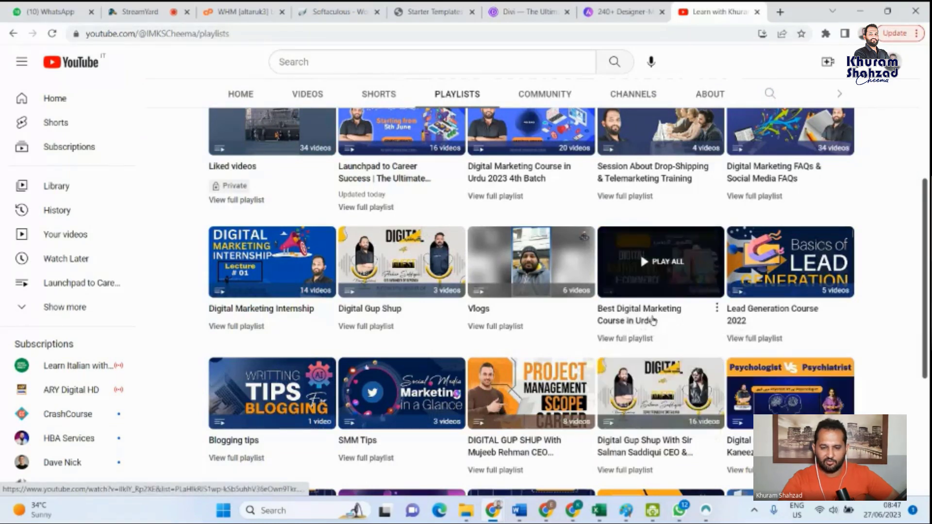
{"action": "left_click", "coordinate": [654, 321]}
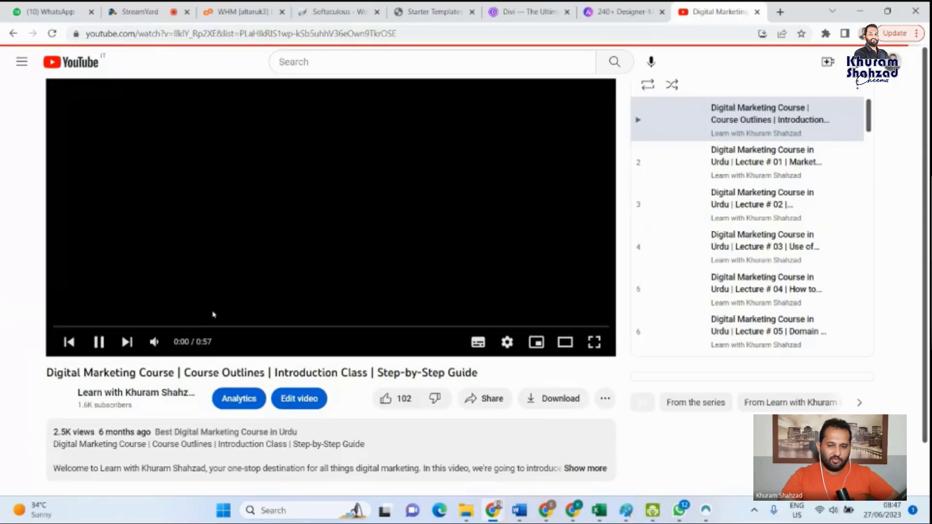
- Look through the playlist's lectures, pause the intro video, and open How to Create a Free WordPress Website
{"action": "scroll", "coordinate": [213, 315], "scroll_direction": "down", "scroll_amount": 2}
{"action": "scroll", "coordinate": [793, 211], "scroll_direction": "up", "scroll_amount": 2}
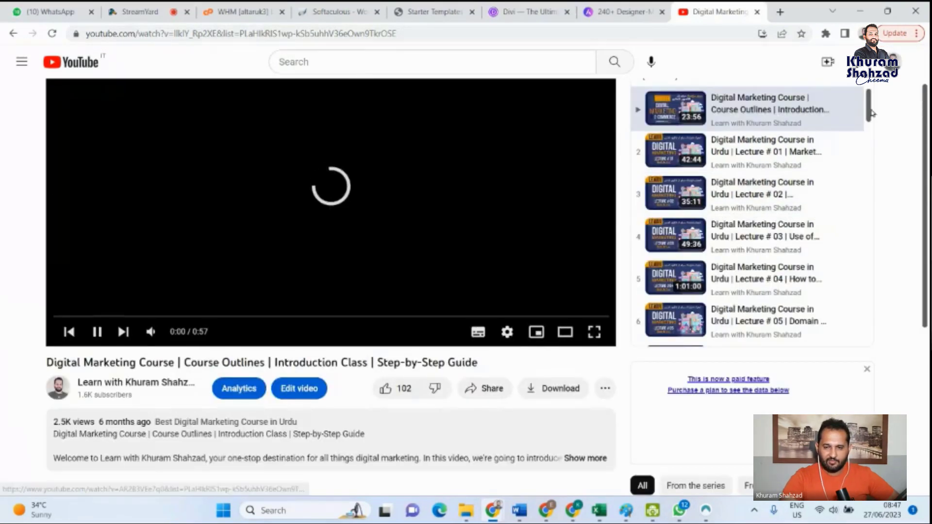
{"action": "left_click_drag", "start_coordinate": [872, 114], "coordinate": [872, 122]}
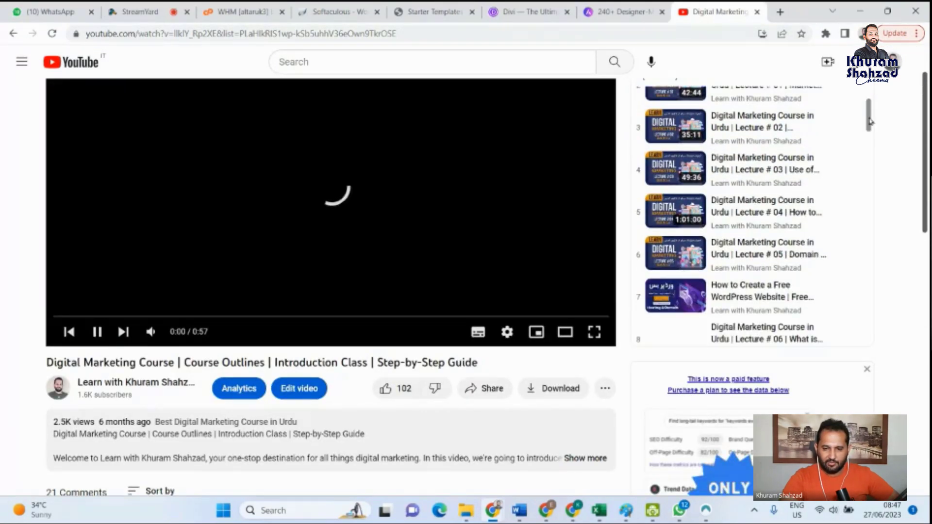
{"action": "scroll", "coordinate": [684, 176], "scroll_direction": "down", "scroll_amount": 3}
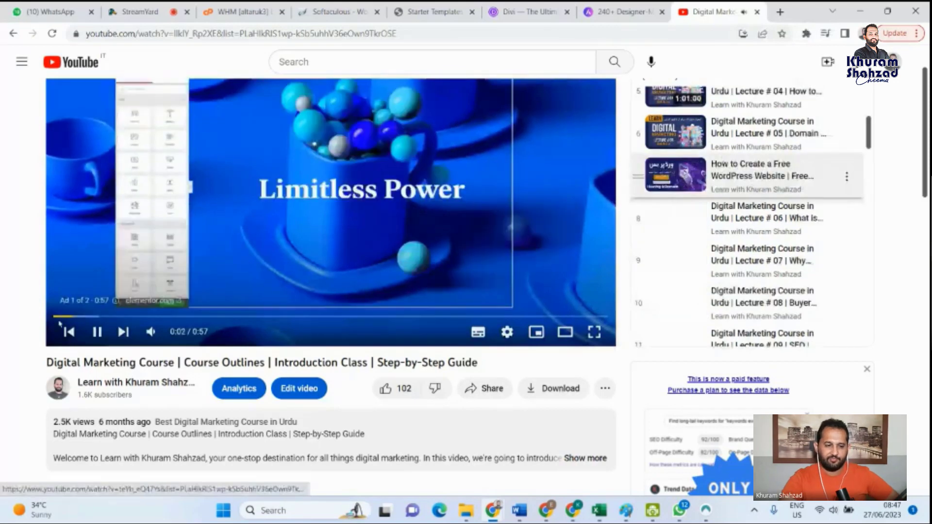
{"action": "left_click", "coordinate": [97, 332]}
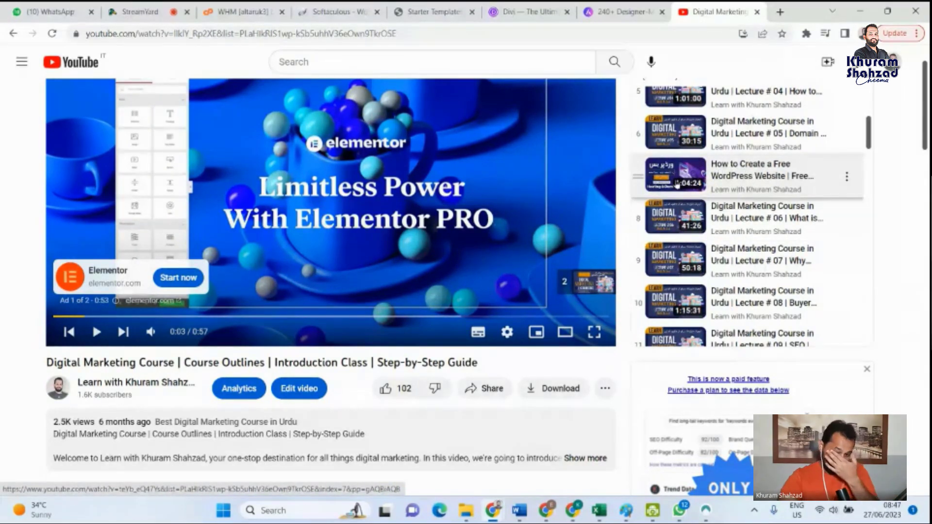
{"action": "left_click", "coordinate": [737, 180]}
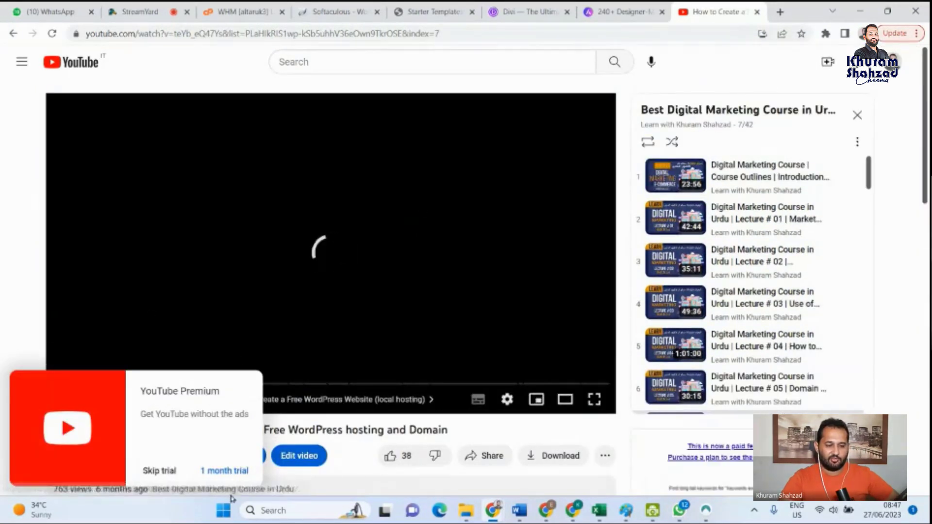
- Dismiss the YouTube Premium offer, skim the WordPress video at about 8, 20 and 13 minutes, and pause it
{"action": "left_click", "coordinate": [161, 471]}
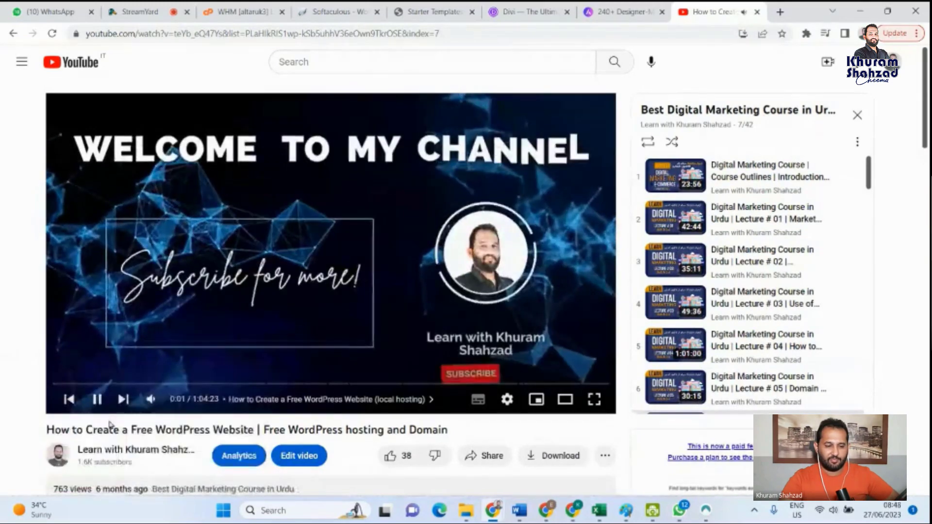
{"action": "left_click", "coordinate": [118, 383]}
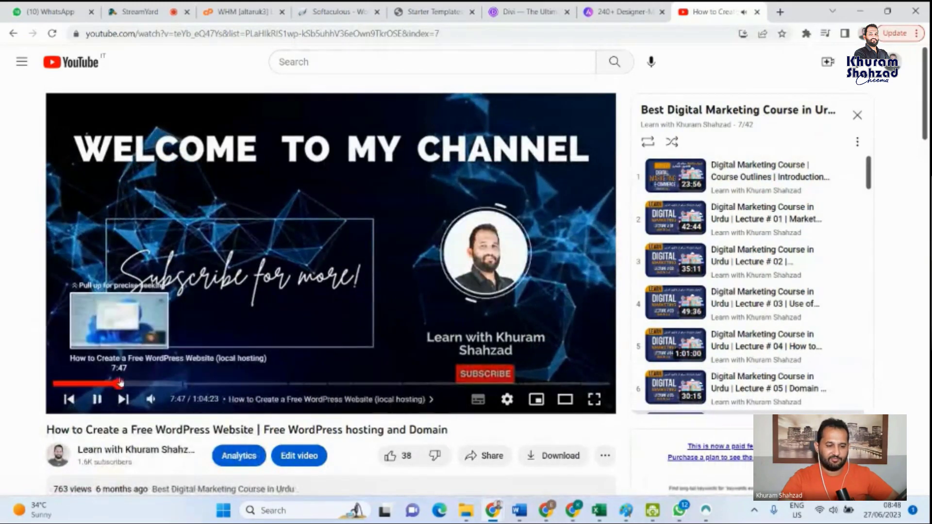
{"action": "left_click", "coordinate": [223, 384]}
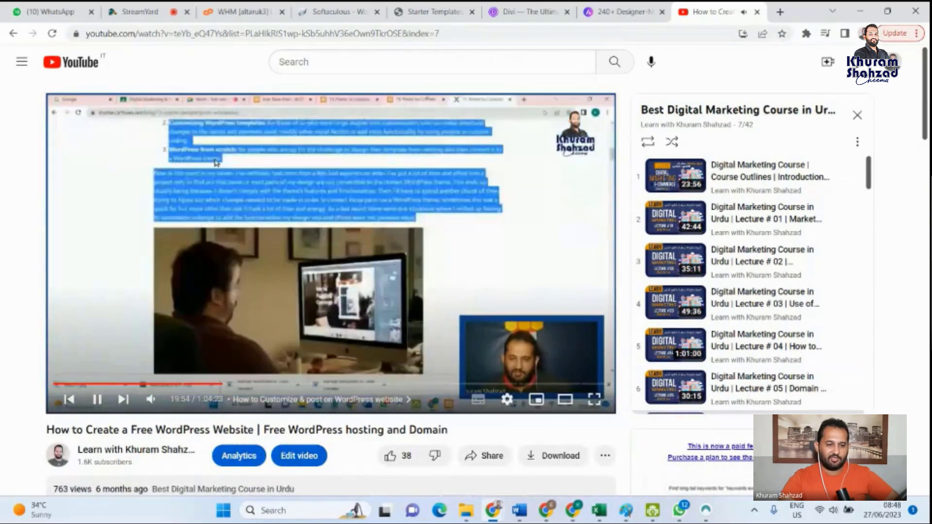
{"action": "left_click", "coordinate": [164, 384]}
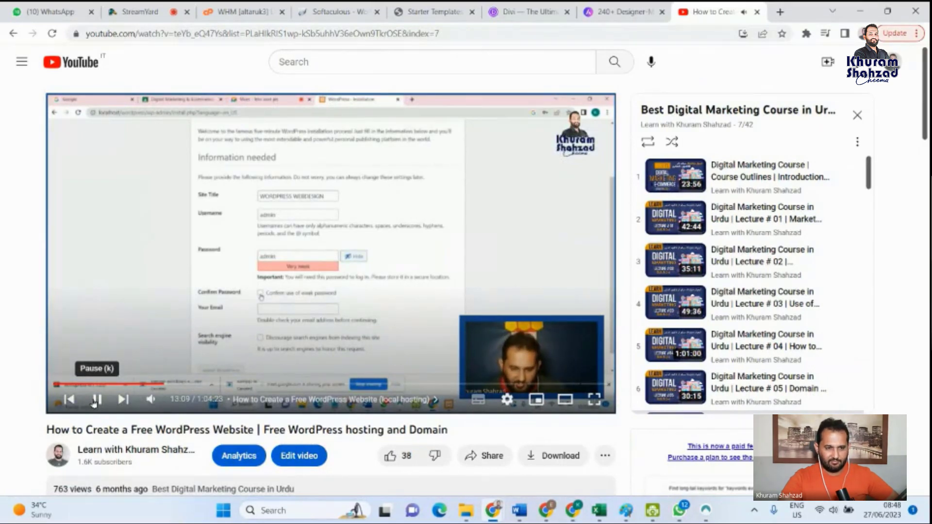
{"action": "left_click", "coordinate": [96, 400]}
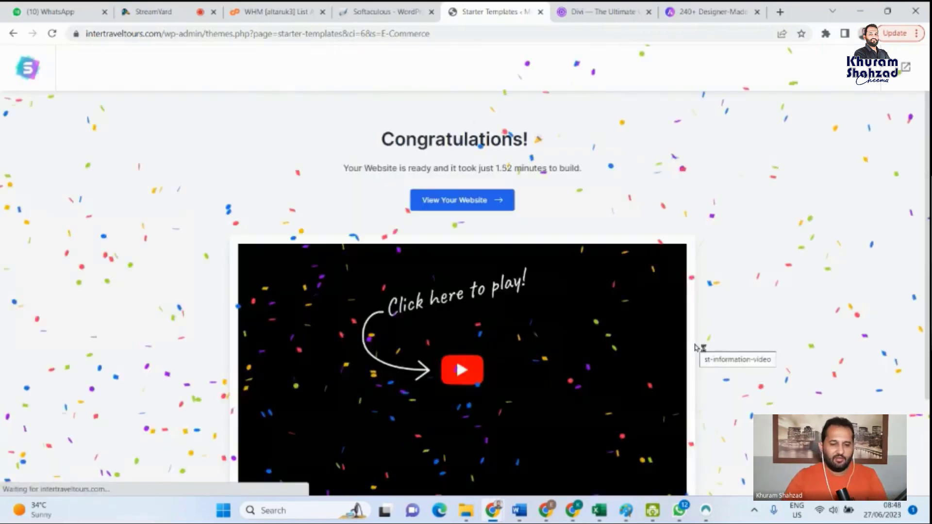
- View the newly built intertraveltours.com website and review its home page from the hero banner to the footer
{"action": "left_click", "coordinate": [446, 203]}
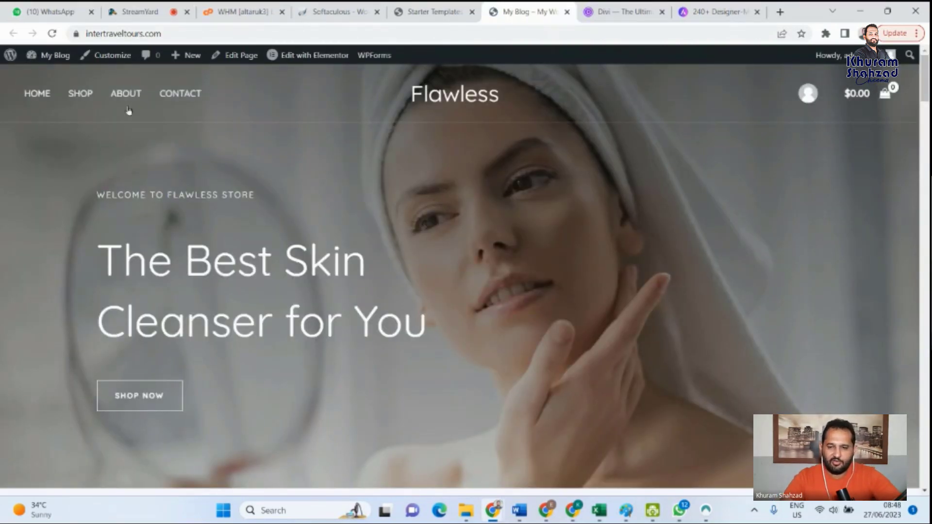
{"action": "scroll", "coordinate": [927, 118], "scroll_direction": "down", "scroll_amount": 20}
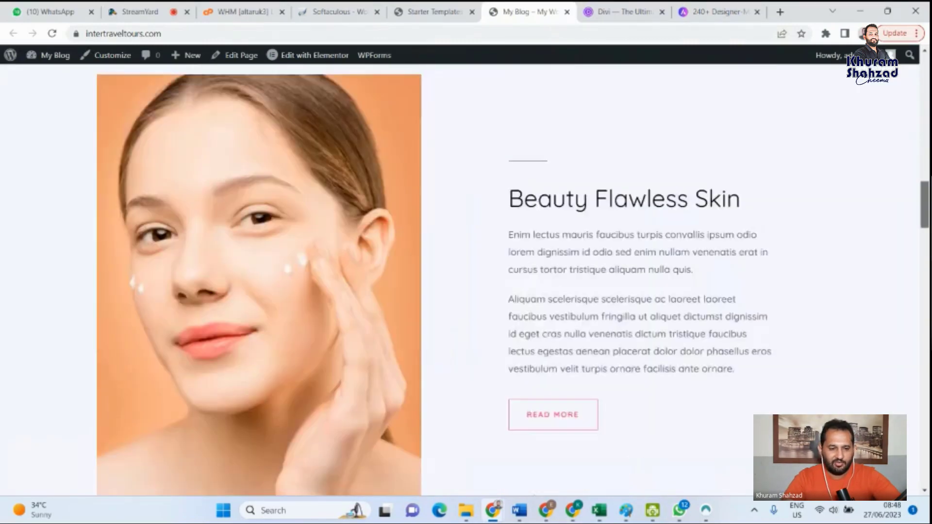
{"action": "scroll", "coordinate": [465, 252], "scroll_direction": "down", "scroll_amount": 20}
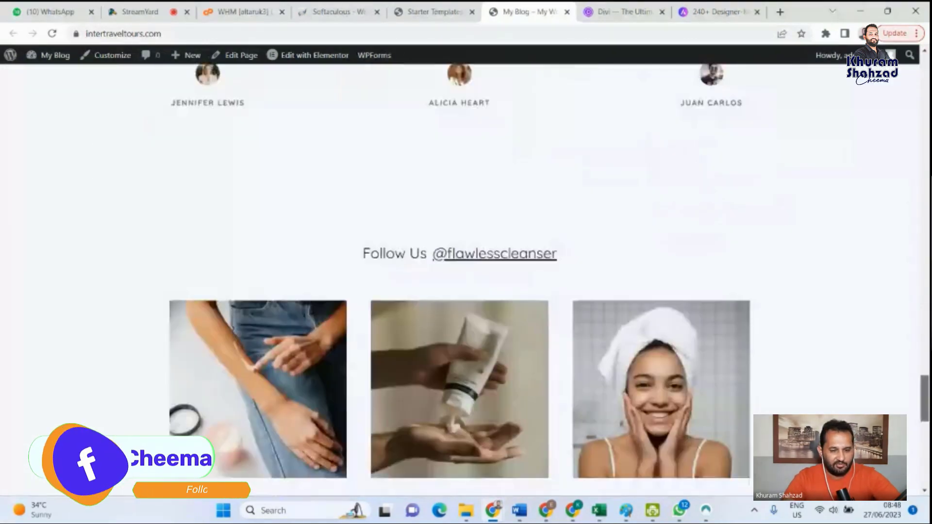
{"action": "scroll", "coordinate": [910, 219], "scroll_direction": "up", "scroll_amount": 20}
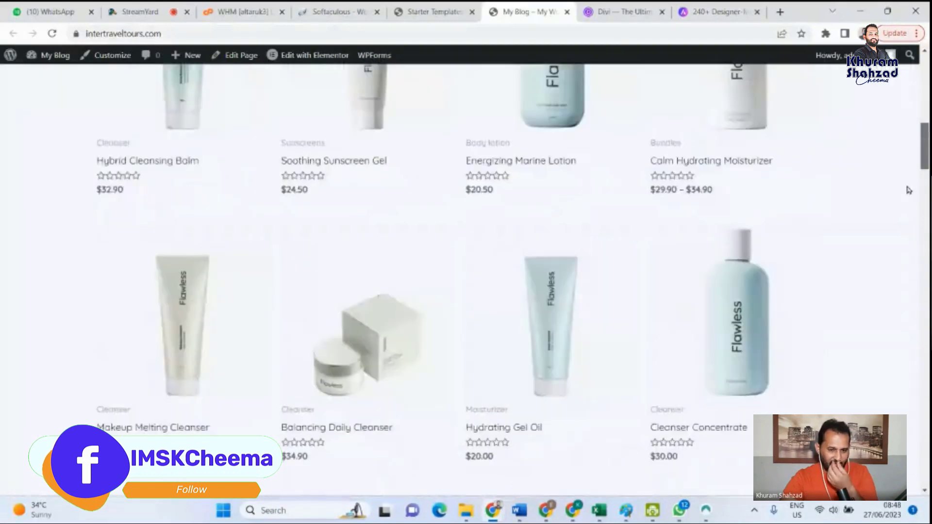
{"action": "scroll", "coordinate": [910, 220], "scroll_direction": "down", "scroll_amount": 20}
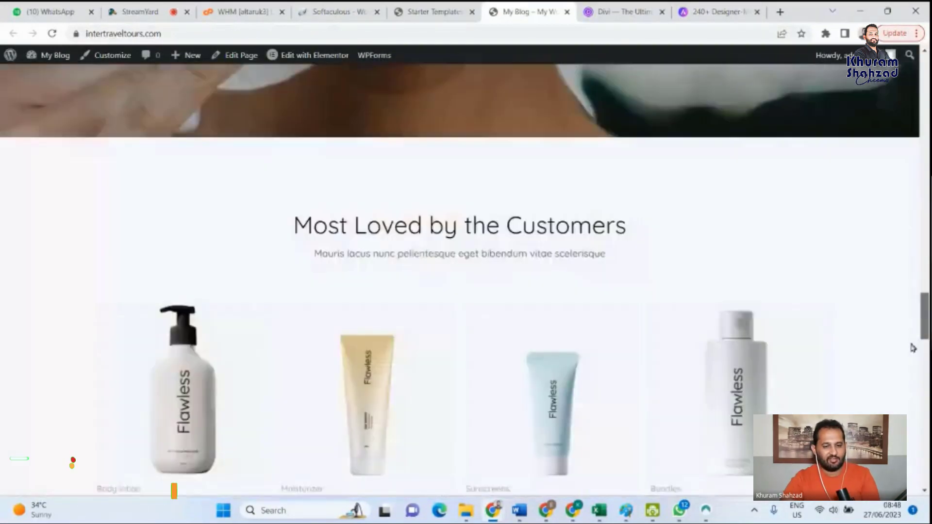
{"action": "scroll", "coordinate": [912, 408], "scroll_direction": "down", "scroll_amount": 10}
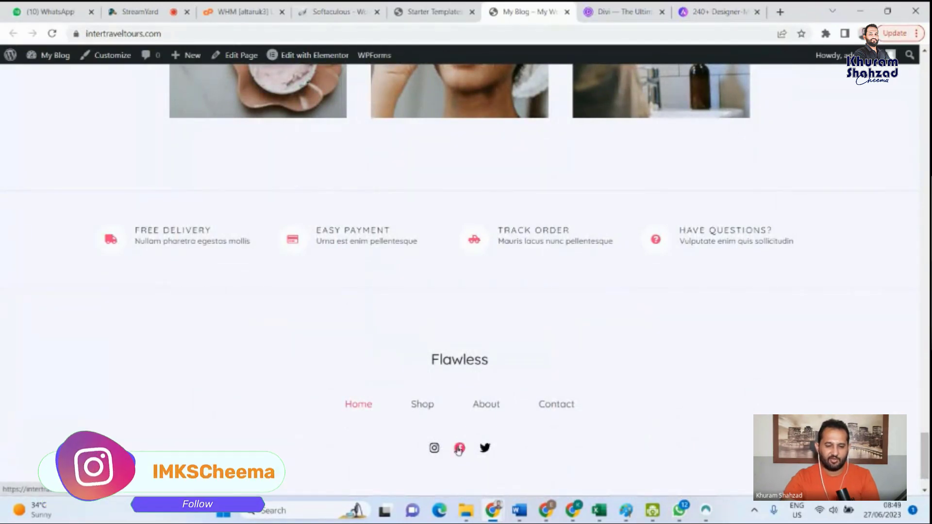
{"action": "left_click_drag", "start_coordinate": [924, 456], "coordinate": [924, 76]}
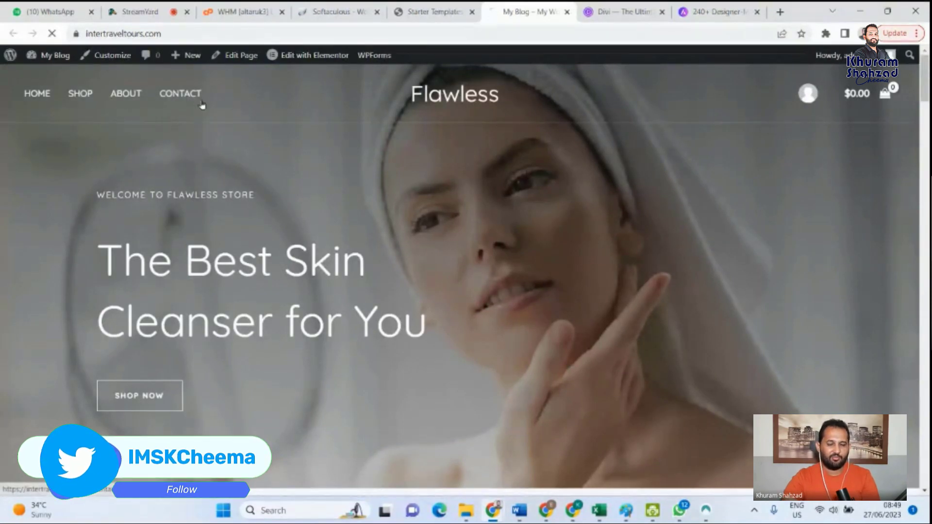
- Open the site's Contact page and review its map, contact details, FAQ section and message form
{"action": "left_click", "coordinate": [190, 97]}
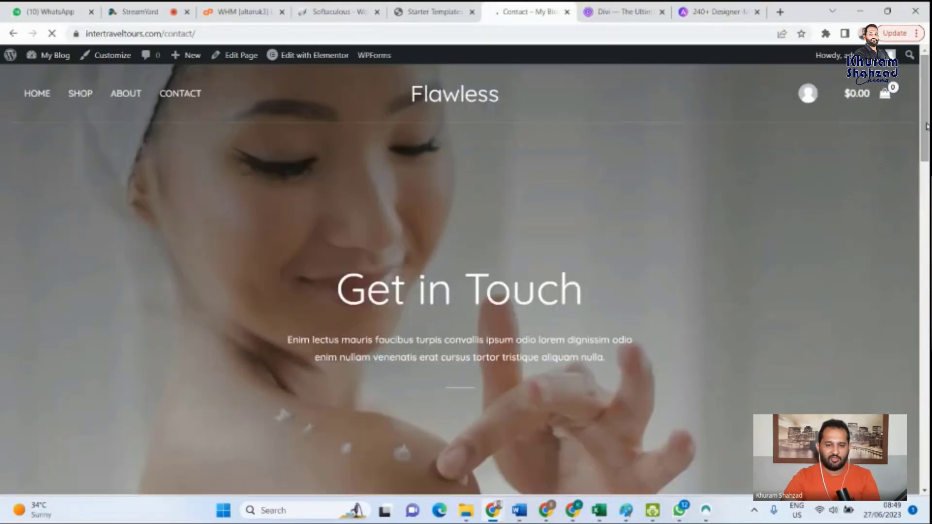
{"action": "left_click_drag", "start_coordinate": [927, 102], "coordinate": [925, 224]}
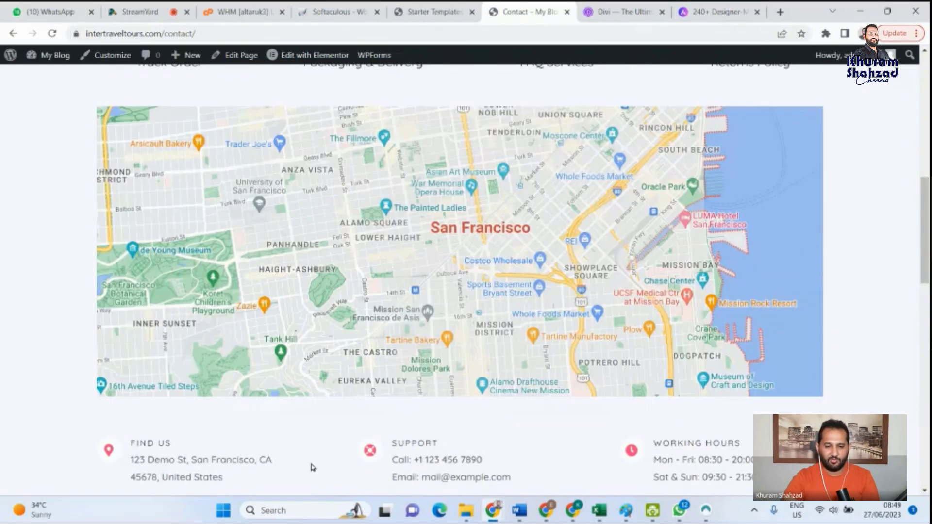
{"action": "scroll", "coordinate": [428, 278], "scroll_direction": "up", "scroll_amount": 1}
{"action": "scroll", "coordinate": [428, 278], "scroll_direction": "down", "scroll_amount": 9}
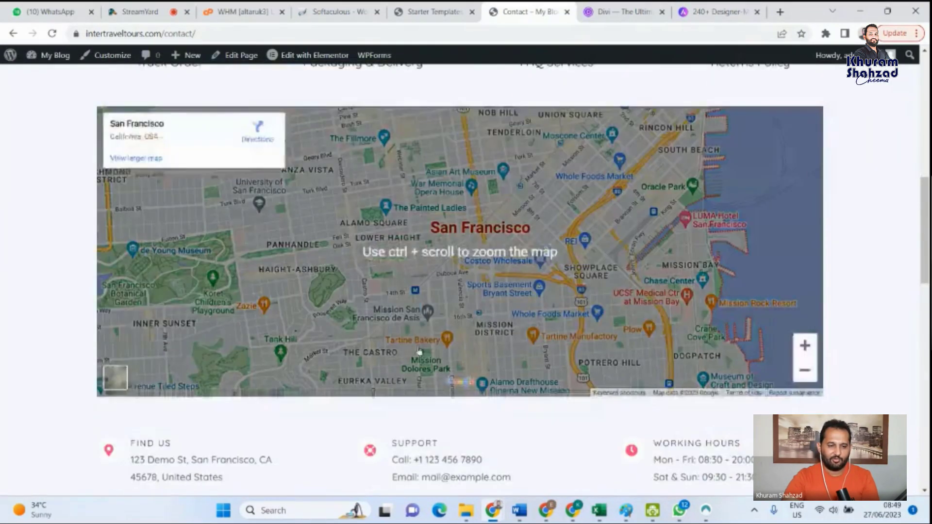
{"action": "scroll", "coordinate": [564, 367], "scroll_direction": "down", "scroll_amount": 3}
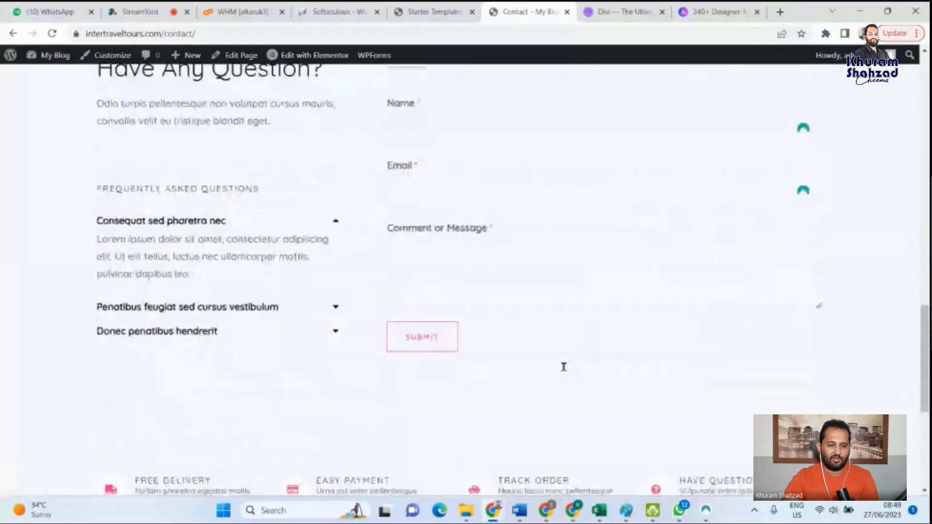
{"action": "scroll", "coordinate": [563, 368], "scroll_direction": "up", "scroll_amount": 1}
{"action": "scroll", "coordinate": [564, 370], "scroll_direction": "down", "scroll_amount": 1}
{"action": "scroll", "coordinate": [479, 316], "scroll_direction": "up", "scroll_amount": 12}
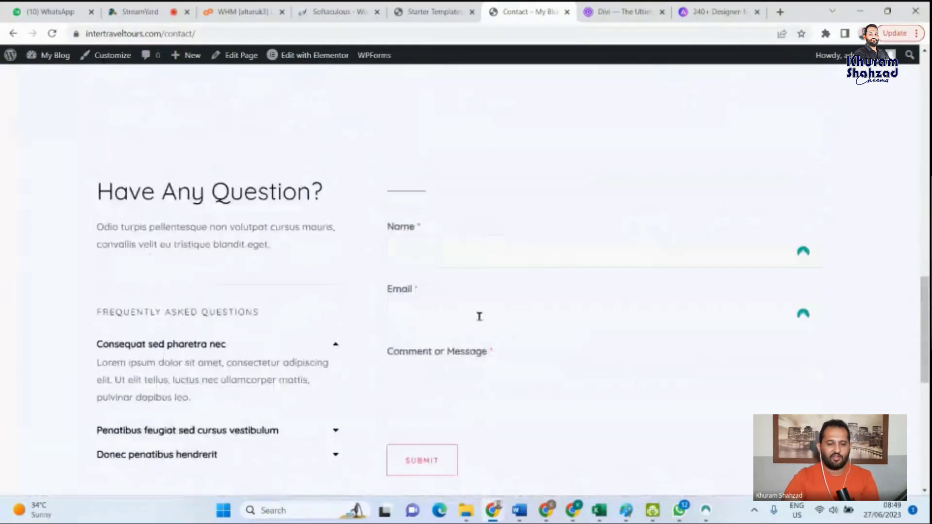
{"action": "scroll", "coordinate": [465, 323], "scroll_direction": "up", "scroll_amount": 5}
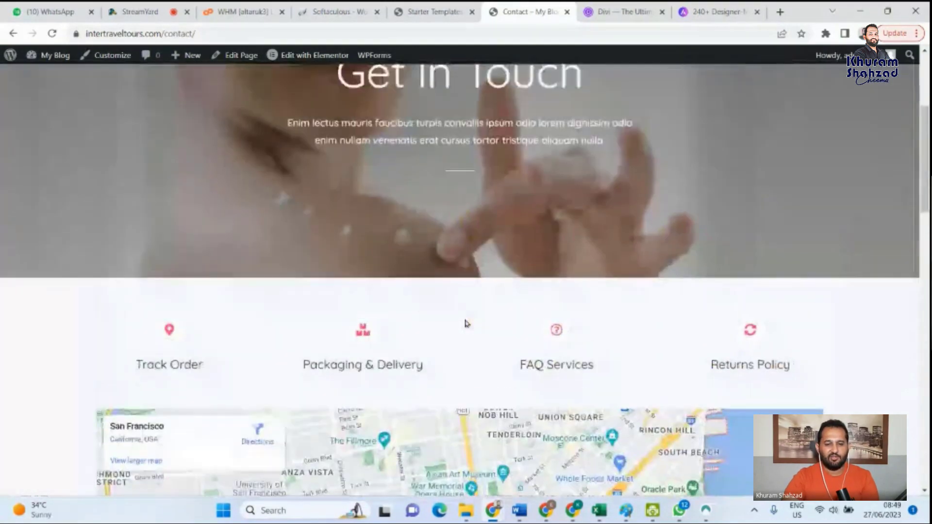
{"action": "scroll", "coordinate": [468, 316], "scroll_direction": "up", "scroll_amount": 5}
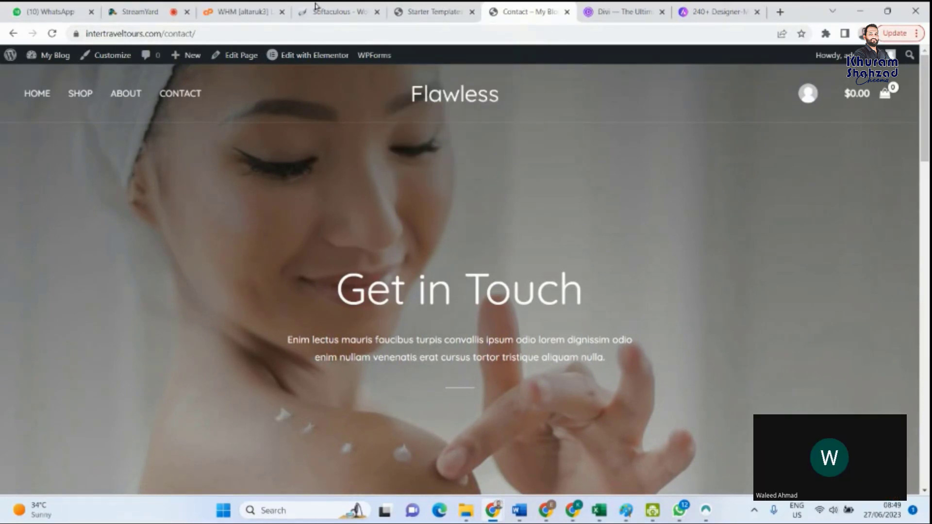
- Check the Starter Templates completion page, return to the site, and open the Shop page to review its products and filters
{"action": "left_click", "coordinate": [451, 11]}
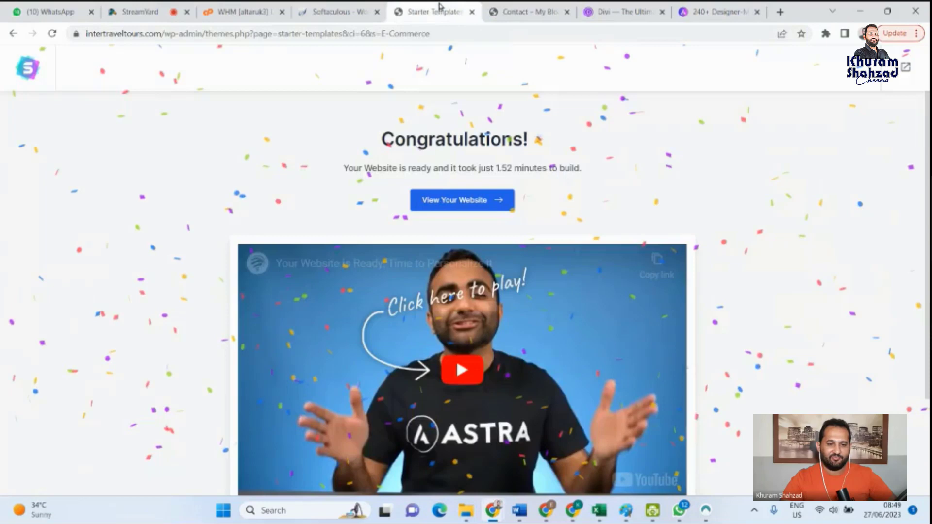
{"action": "left_click", "coordinate": [531, 9]}
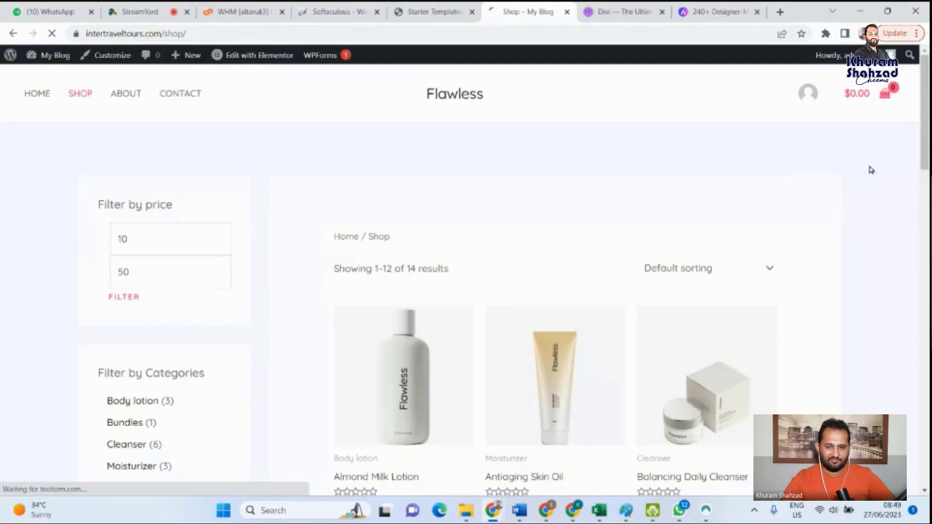
{"action": "scroll", "coordinate": [461, 279], "scroll_direction": "down", "scroll_amount": 4}
{"action": "scroll", "coordinate": [461, 279], "scroll_direction": "down", "scroll_amount": 11}
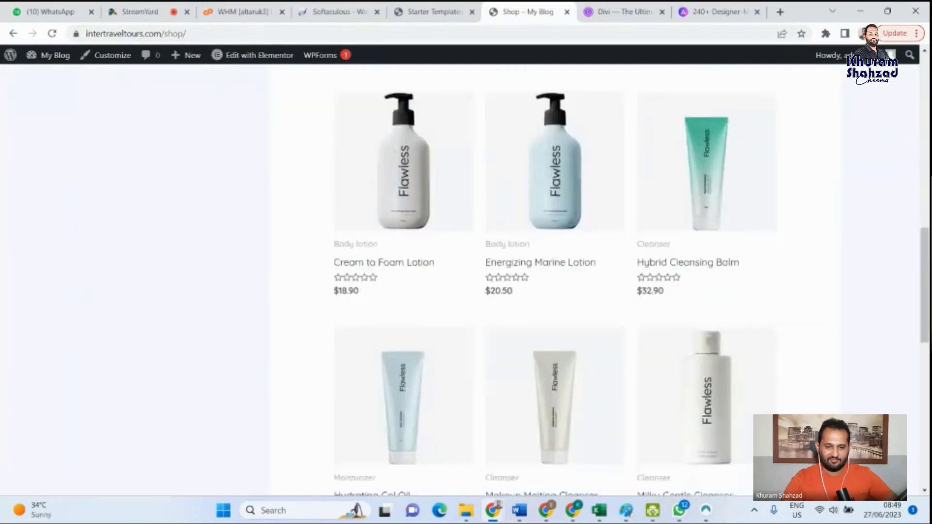
{"action": "scroll", "coordinate": [461, 279], "scroll_direction": "up", "scroll_amount": 12}
{"action": "scroll", "coordinate": [461, 279], "scroll_direction": "up", "scroll_amount": 4}
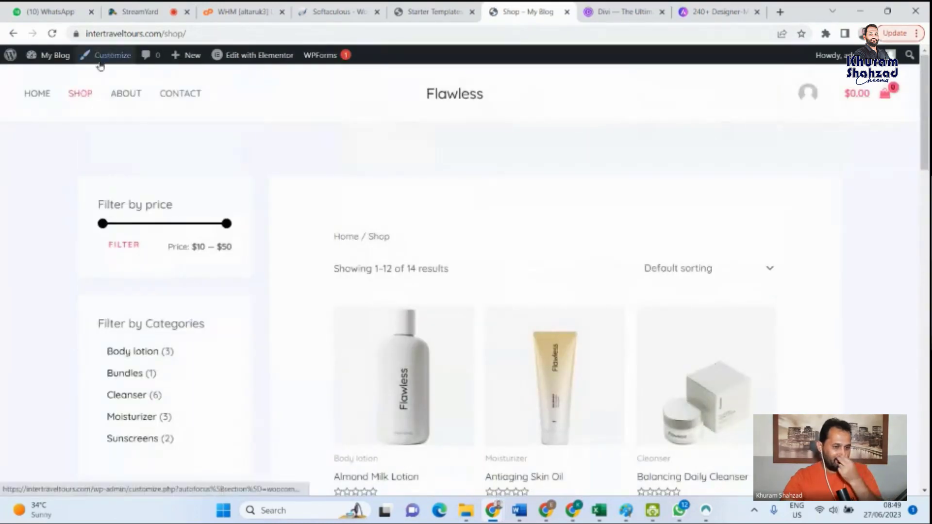
- Open the site's WordPress dashboard and look over its admin sections, including WooCommerce, Analytics, Elementor and Templates
{"action": "mouse_move", "coordinate": [31, 59]}
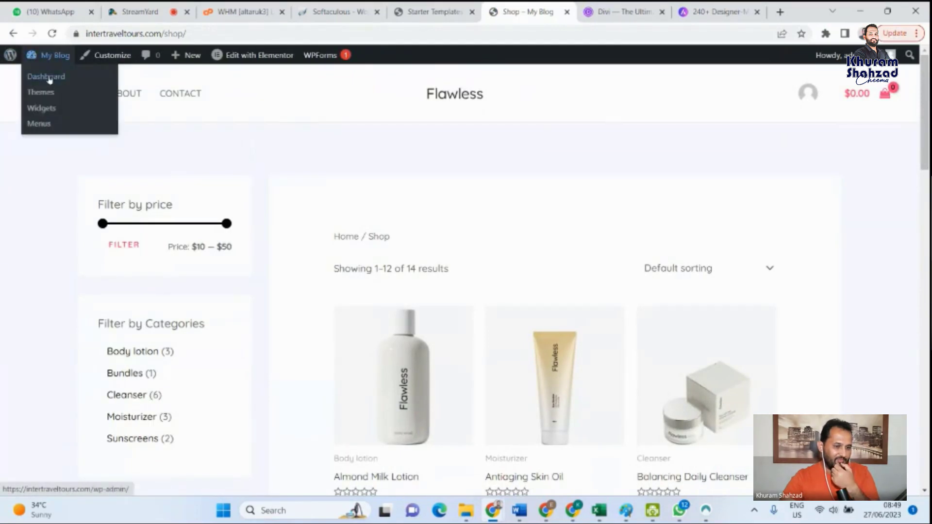
{"action": "left_click", "coordinate": [49, 78]}
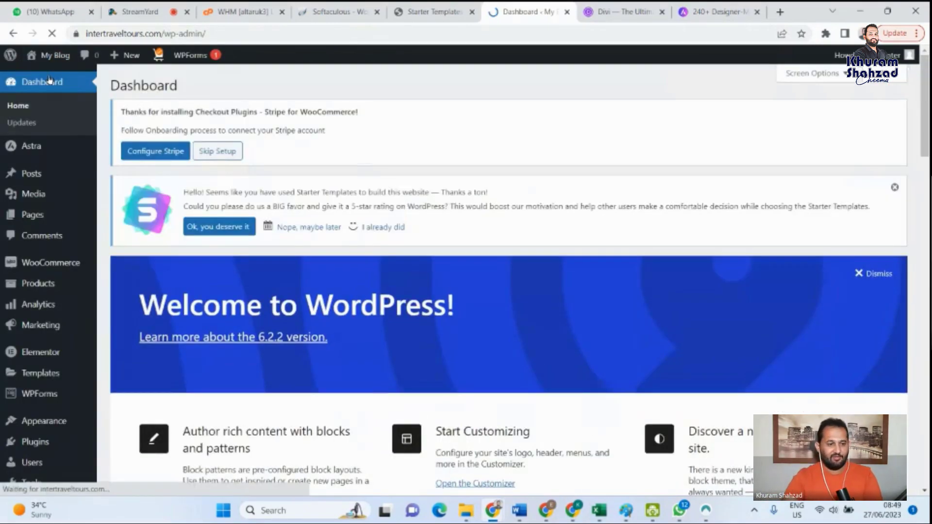
{"action": "scroll", "coordinate": [82, 340], "scroll_direction": "down", "scroll_amount": 3}
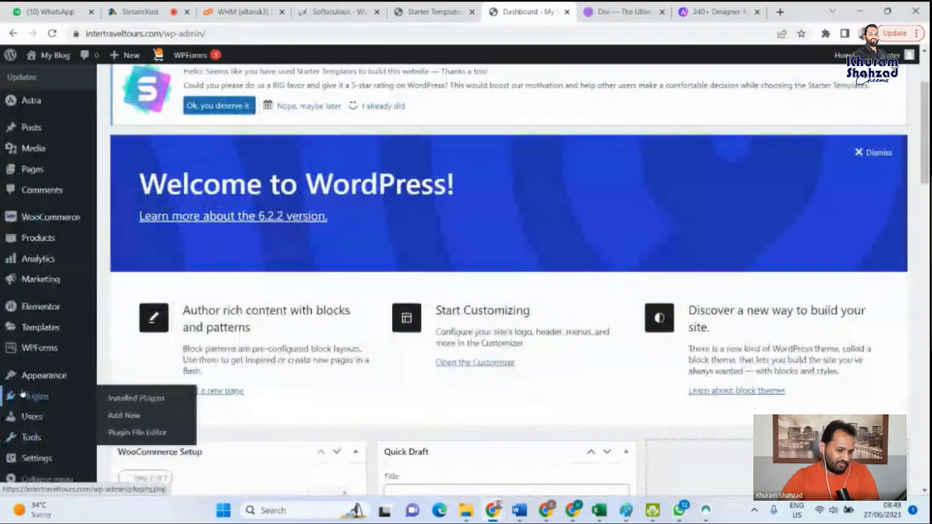
{"action": "scroll", "coordinate": [22, 393], "scroll_direction": "up", "scroll_amount": 3}
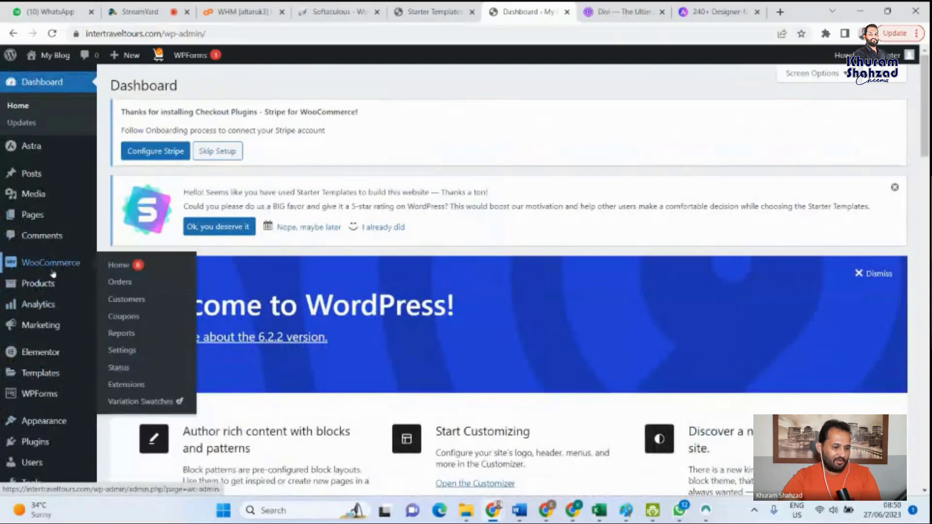
{"action": "mouse_move", "coordinate": [36, 314]}
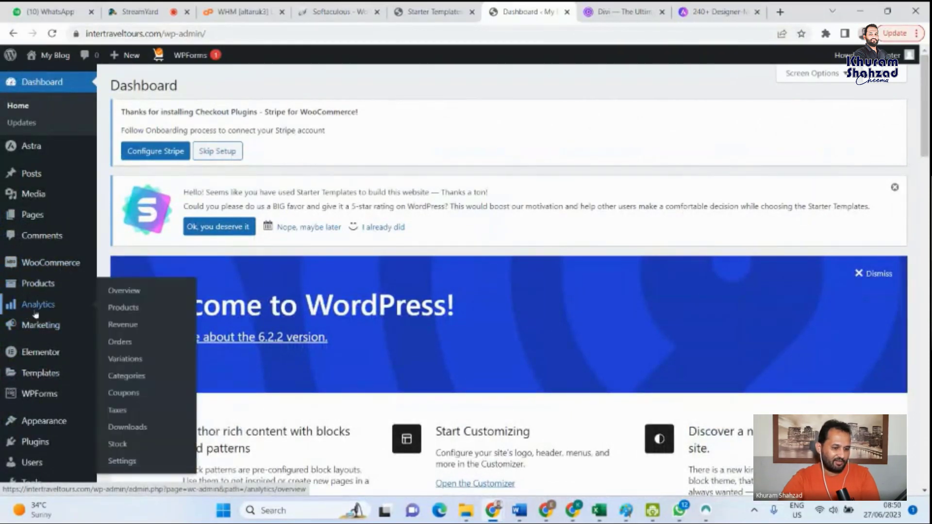
{"action": "mouse_move", "coordinate": [40, 333]}
{"action": "mouse_move", "coordinate": [51, 357]}
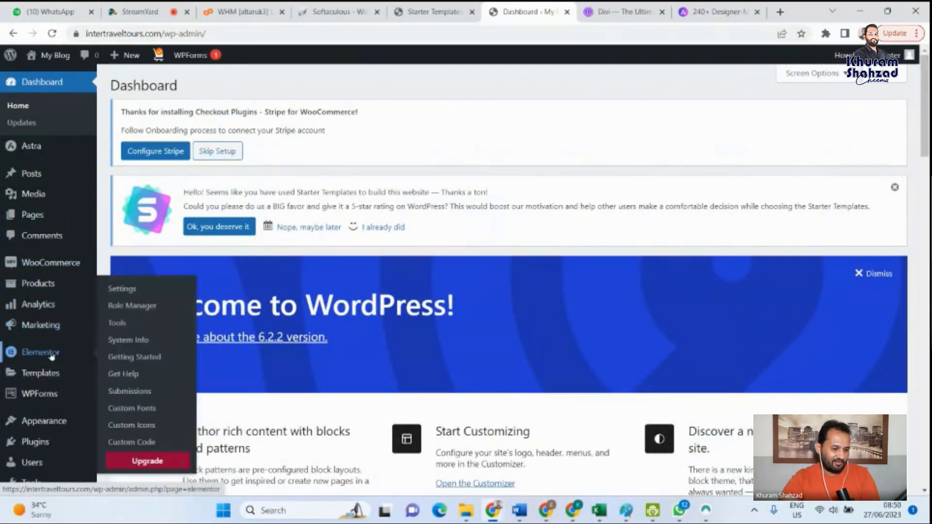
{"action": "mouse_move", "coordinate": [43, 386]}
{"action": "scroll", "coordinate": [50, 378], "scroll_direction": "down", "scroll_amount": 2}
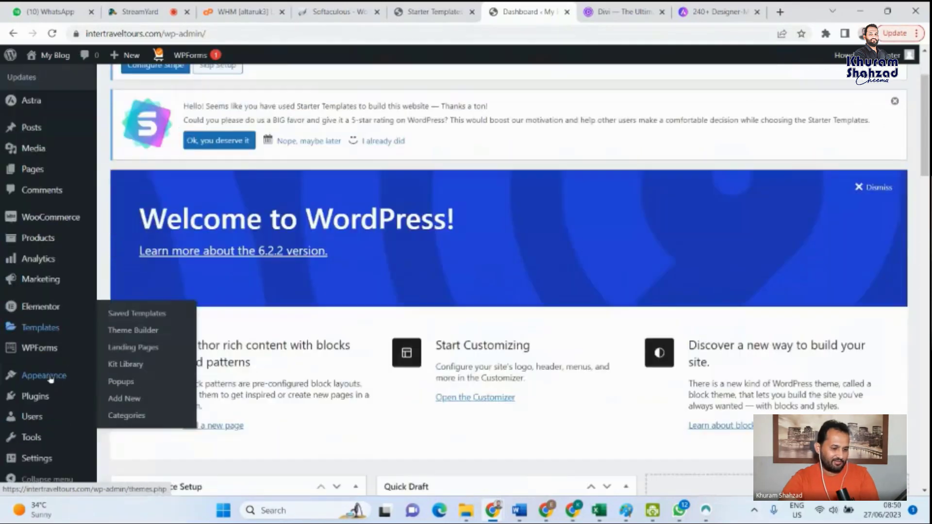
- Open the list of installed plugins and look through it from top to bottom
{"action": "scroll", "coordinate": [50, 379], "scroll_direction": "down", "scroll_amount": 1}
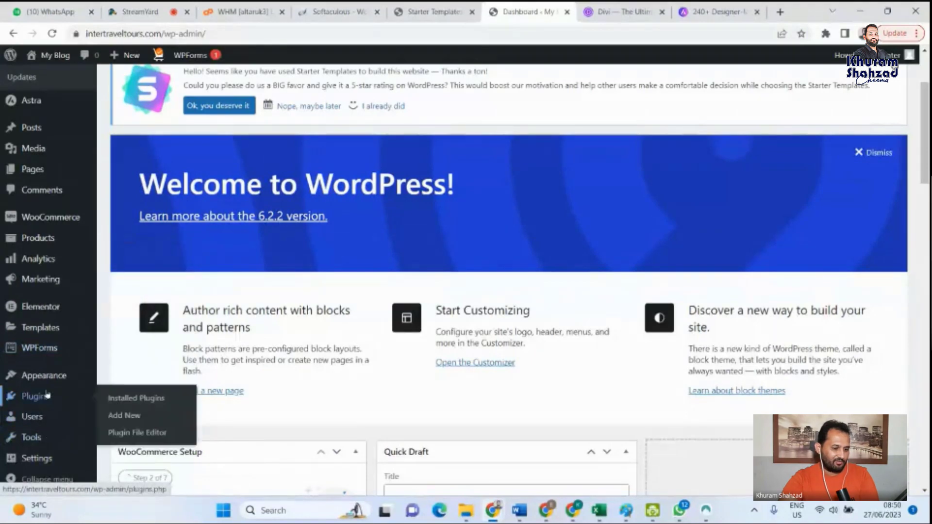
{"action": "left_click", "coordinate": [130, 399]}
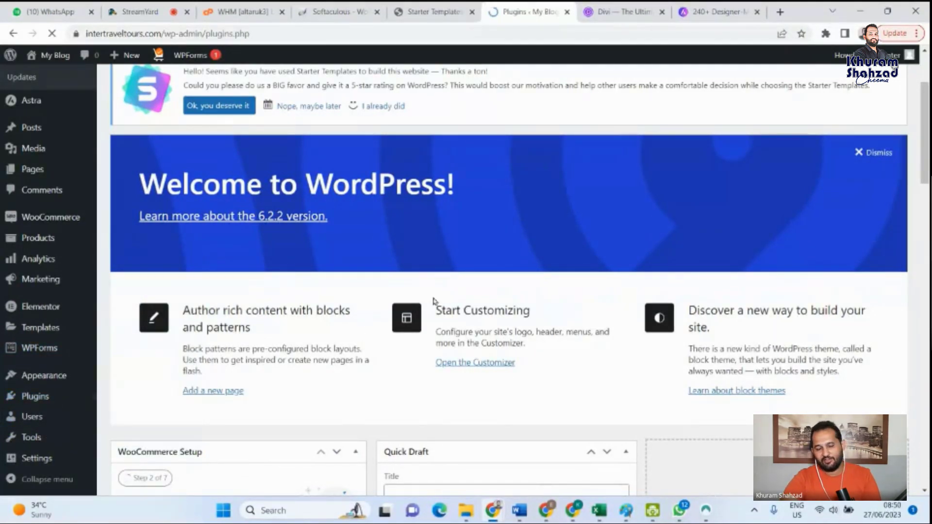
{"action": "scroll", "coordinate": [214, 384], "scroll_direction": "down", "scroll_amount": 5}
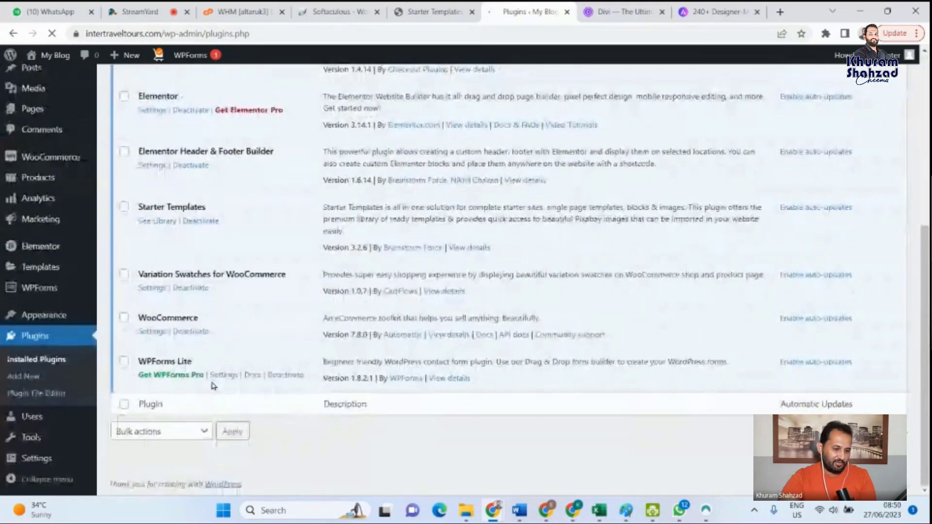
{"action": "scroll", "coordinate": [211, 352], "scroll_direction": "up", "scroll_amount": 6}
{"action": "scroll", "coordinate": [211, 352], "scroll_direction": "down", "scroll_amount": 3}
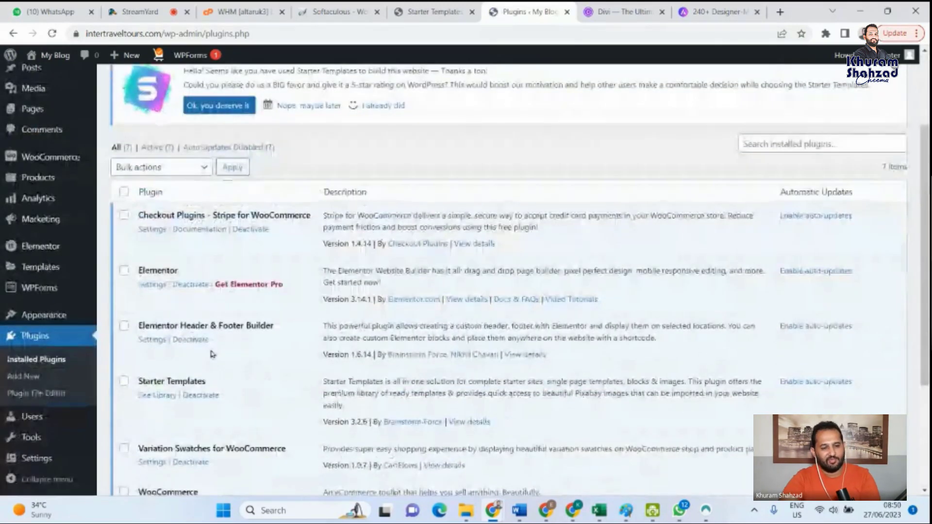
{"action": "scroll", "coordinate": [221, 247], "scroll_direction": "down", "scroll_amount": 4}
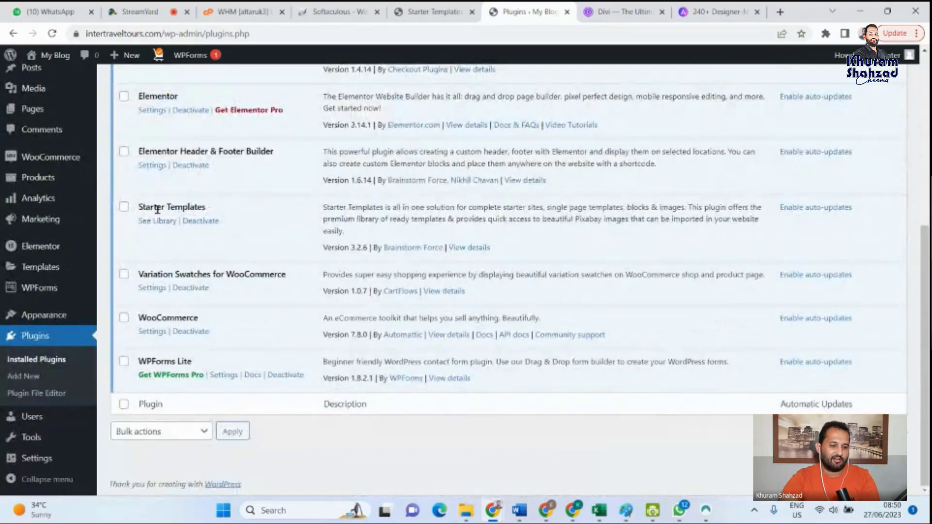
- Highlight the plugin names Starter Templates, WooCommerce, WPForms Lite, Variation Swatches for WooCommerce, Elementor Header & Footer Builder, and Elementor in turn
{"action": "left_click_drag", "start_coordinate": [208, 213], "coordinate": [139, 208]}
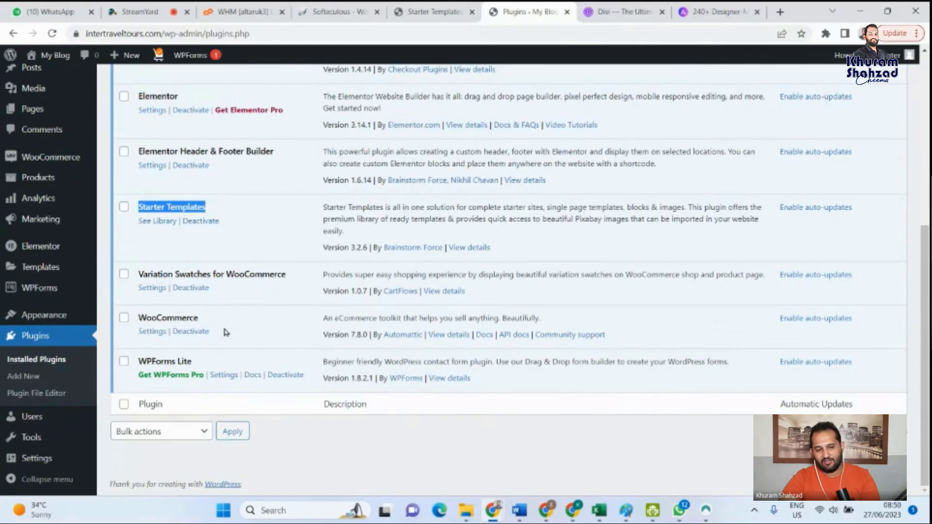
{"action": "left_click_drag", "start_coordinate": [212, 323], "coordinate": [129, 319]}
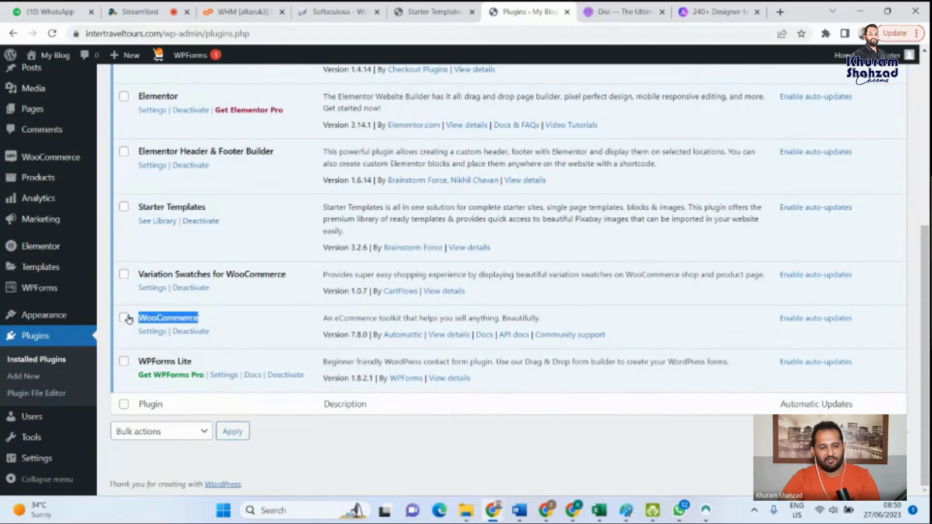
{"action": "left_click_drag", "start_coordinate": [210, 365], "coordinate": [135, 363]}
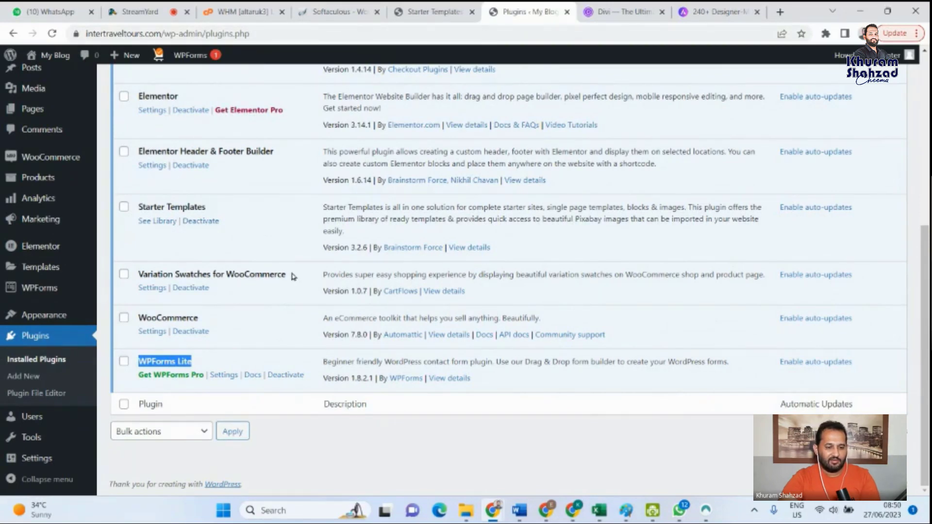
{"action": "left_click_drag", "start_coordinate": [294, 276], "coordinate": [137, 273]}
{"action": "scroll", "coordinate": [266, 259], "scroll_direction": "up", "scroll_amount": 3}
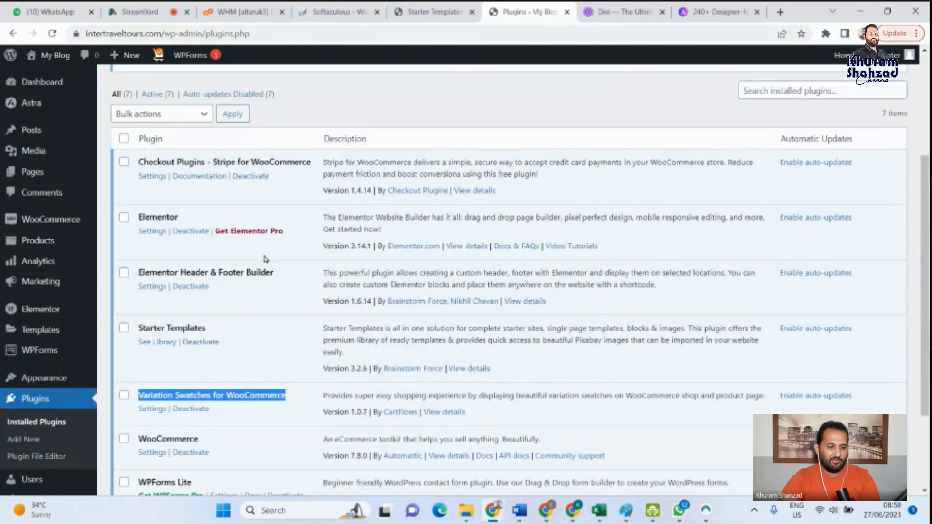
{"action": "left_click_drag", "start_coordinate": [275, 273], "coordinate": [127, 277]}
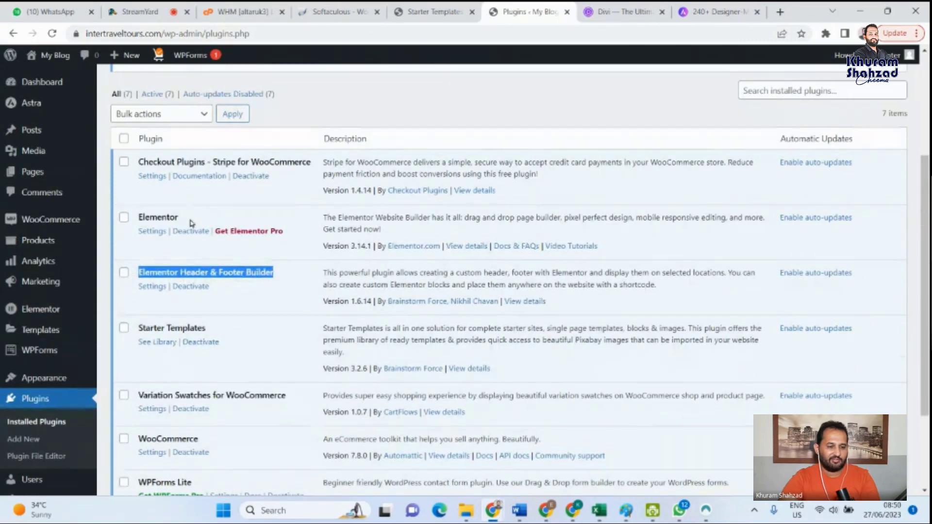
{"action": "left_click_drag", "start_coordinate": [190, 218], "coordinate": [137, 217]}
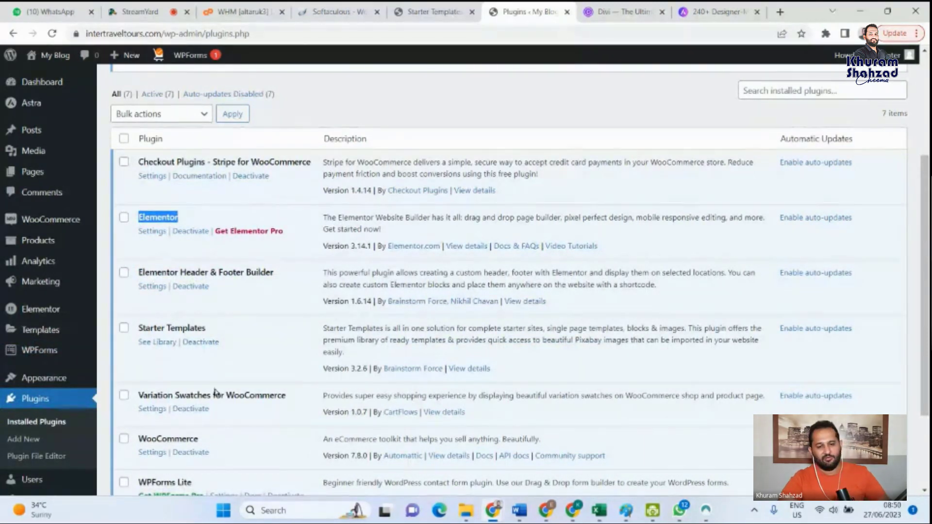
- Highlight the Checkout Plugins - Stripe for WooCommerce entry and open the website of its author, Checkout Plugins
{"action": "scroll", "coordinate": [212, 403], "scroll_direction": "down", "scroll_amount": 3}
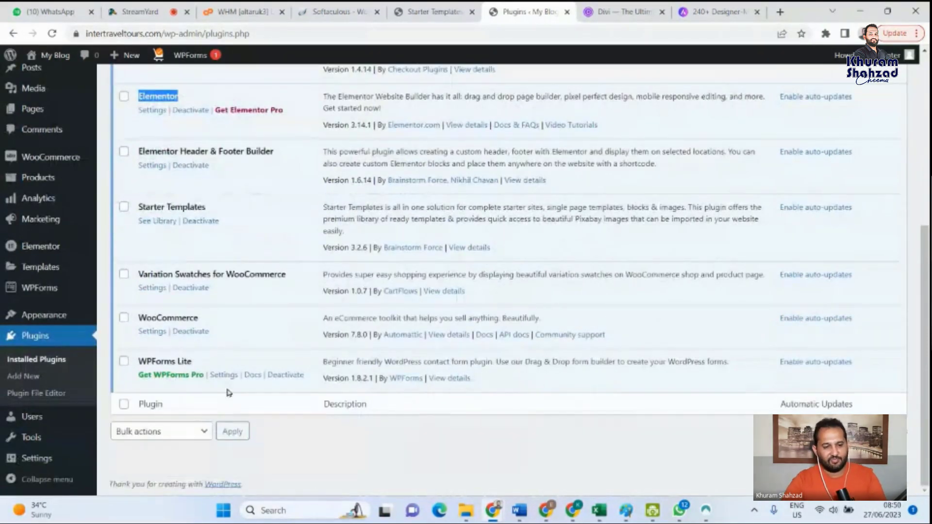
{"action": "scroll", "coordinate": [218, 342], "scroll_direction": "up", "scroll_amount": 3}
{"action": "scroll", "coordinate": [217, 339], "scroll_direction": "down", "scroll_amount": 2}
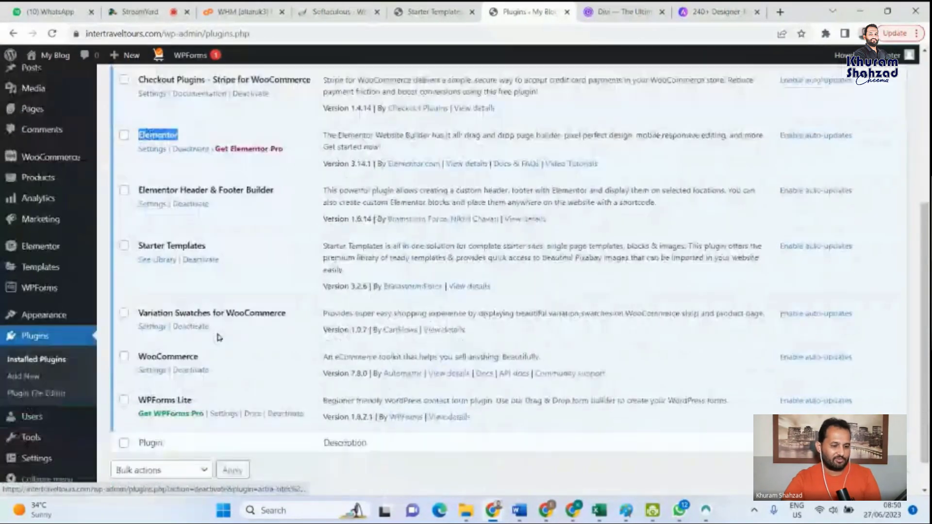
{"action": "scroll", "coordinate": [216, 331], "scroll_direction": "up", "scroll_amount": 4}
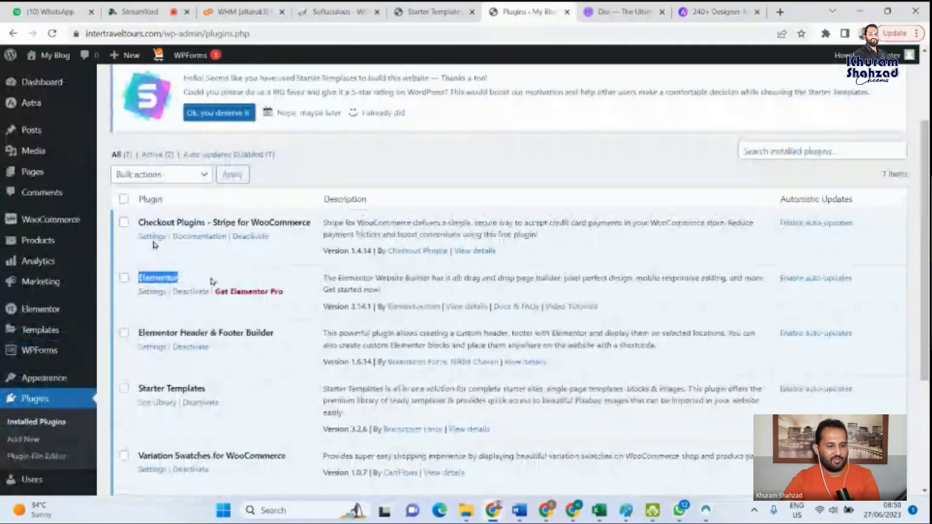
{"action": "left_click_drag", "start_coordinate": [139, 223], "coordinate": [315, 229]}
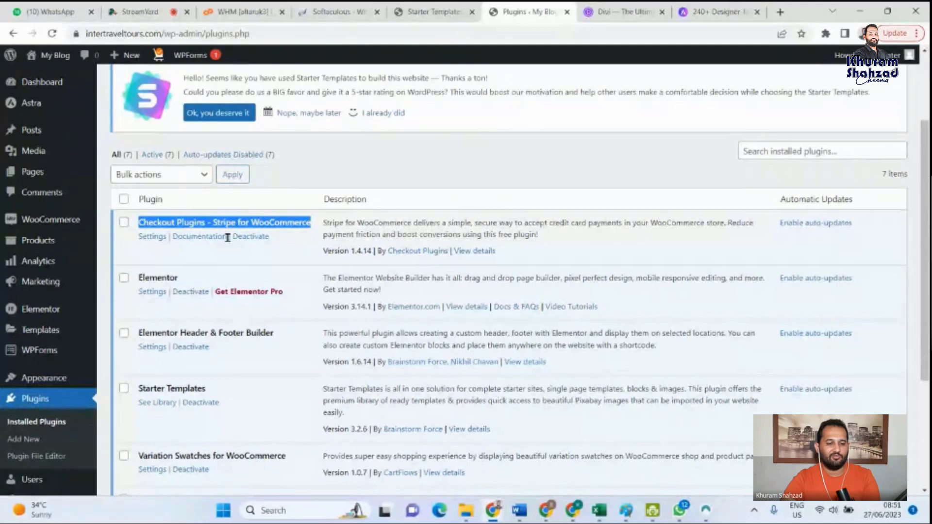
{"action": "left_click", "coordinate": [274, 244]}
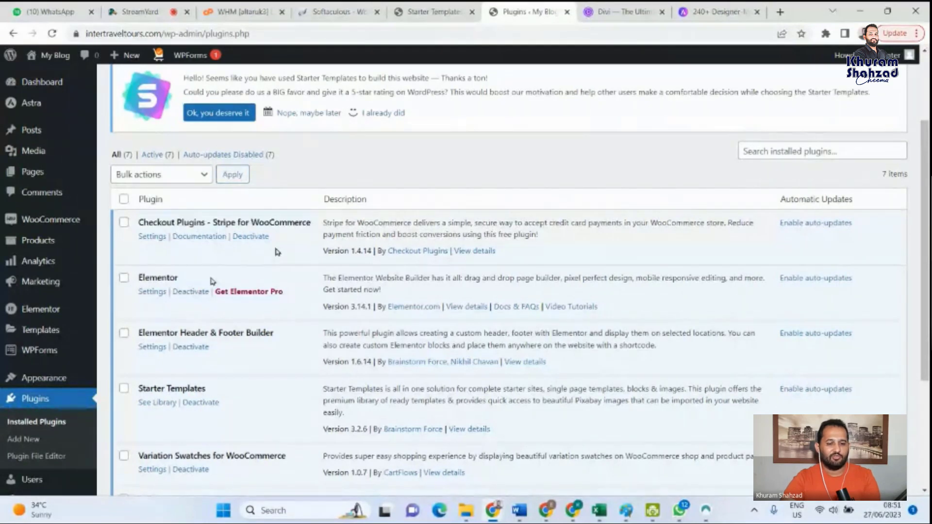
{"action": "left_click", "coordinate": [417, 256]}
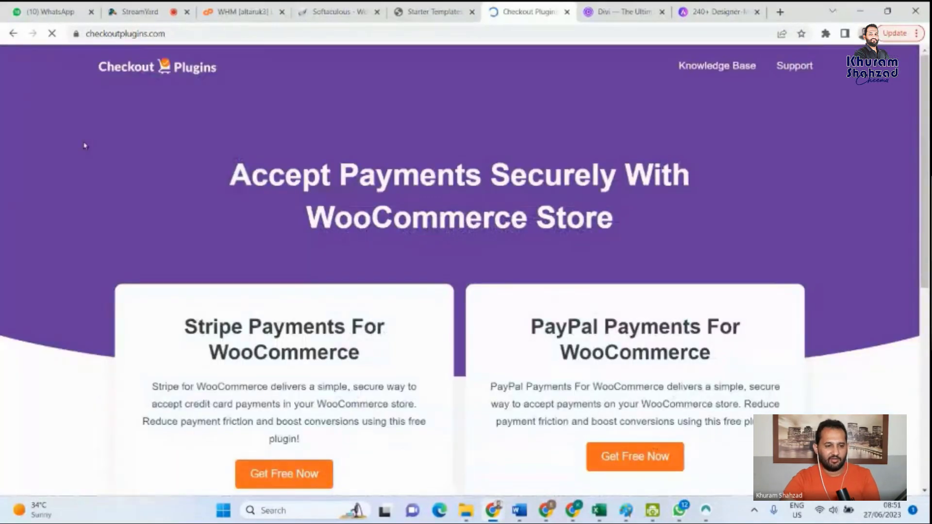
- Review the Stripe and PayPal payment offers for WooCommerce on checkoutplugins.com, highlighting their headings, and return to the installed plugins list
{"action": "mouse_move", "coordinate": [926, 84]}
{"action": "left_mouse_down"}
{"action": "mouse_move", "coordinate": [926, 274]}
{"action": "mouse_move", "coordinate": [927, 83]}
{"action": "left_mouse_up"}
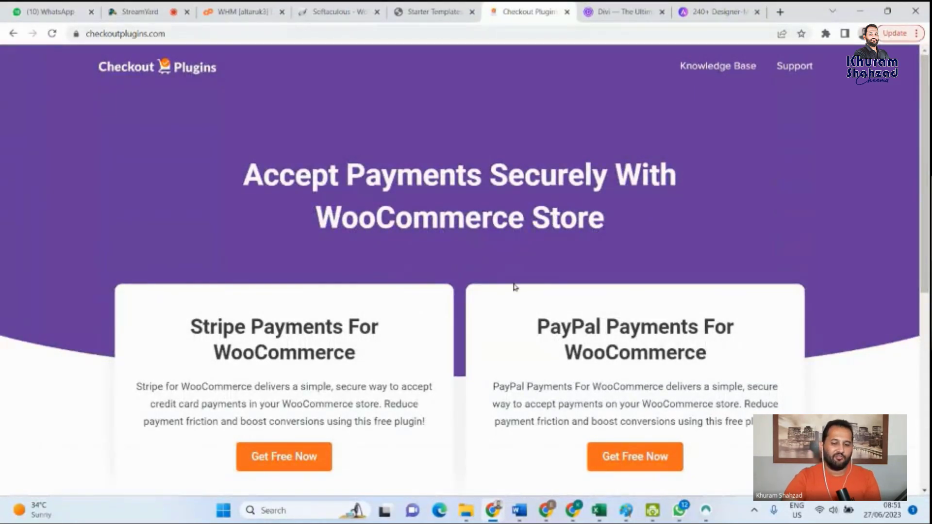
{"action": "scroll", "coordinate": [404, 352], "scroll_direction": "down", "scroll_amount": 3}
{"action": "scroll", "coordinate": [229, 225], "scroll_direction": "up", "scroll_amount": 3}
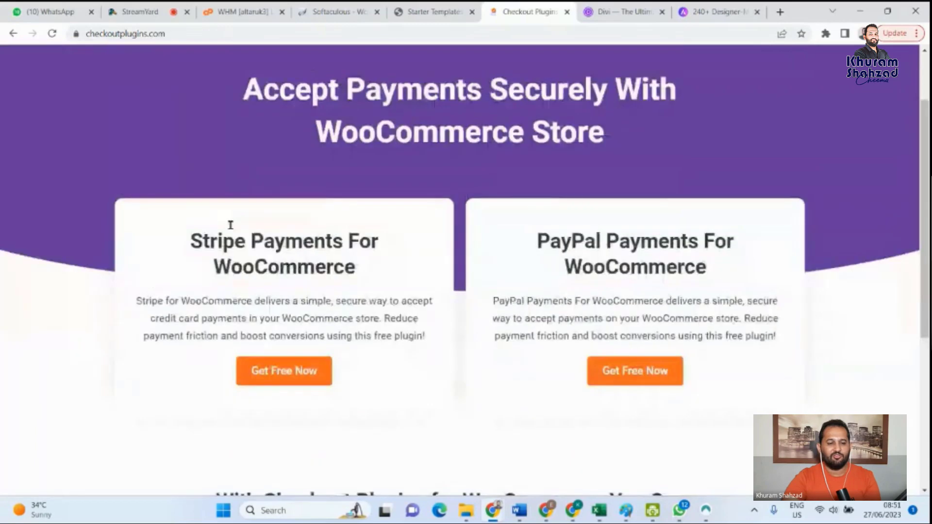
{"action": "left_click_drag", "start_coordinate": [354, 362], "coordinate": [187, 322]}
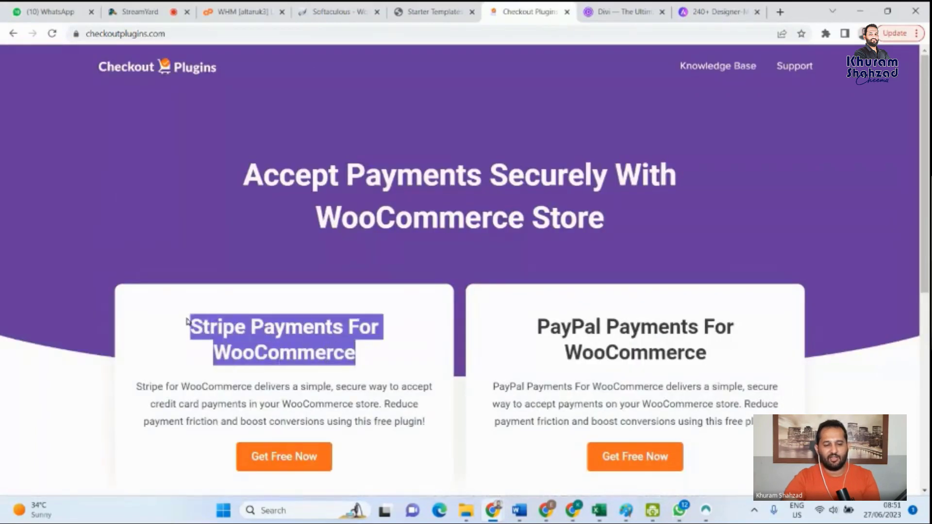
{"action": "left_click_drag", "start_coordinate": [537, 327], "coordinate": [689, 328]}
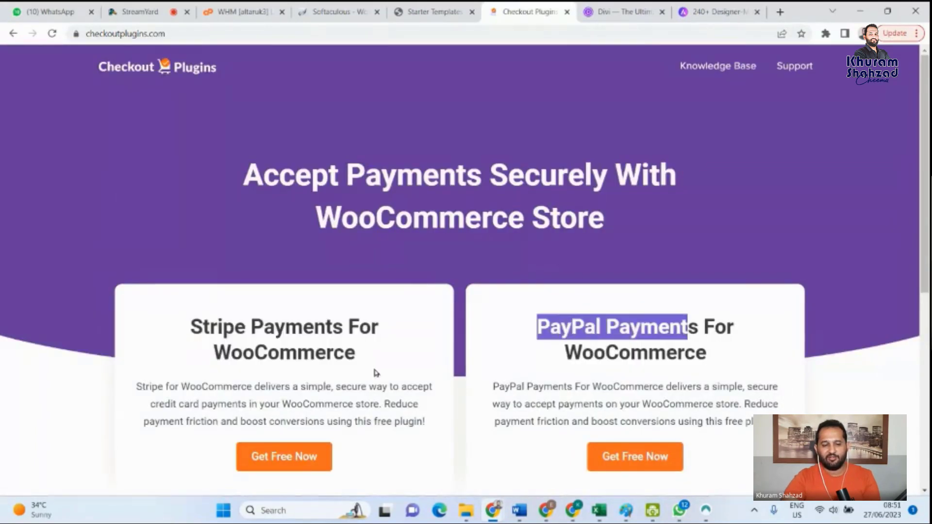
{"action": "left_click", "coordinate": [298, 329]}
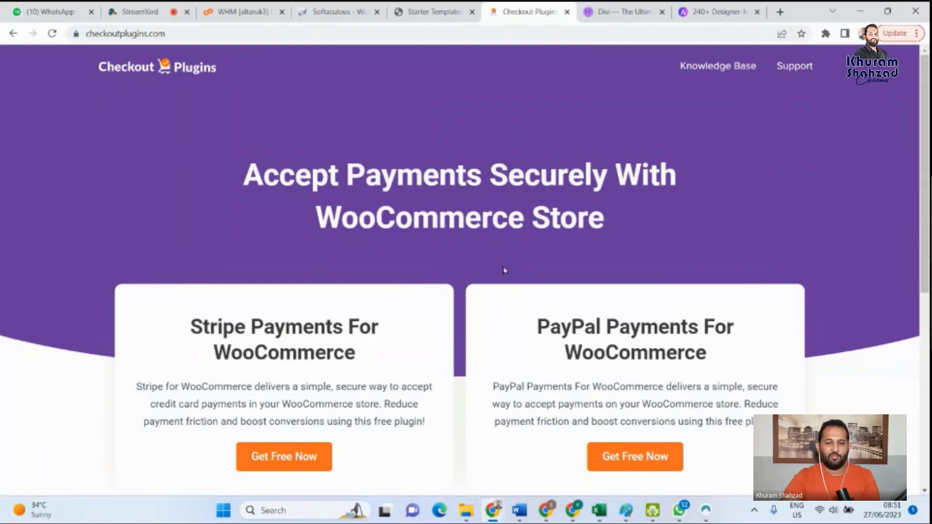
{"action": "scroll", "coordinate": [504, 270], "scroll_direction": "down", "scroll_amount": 6}
{"action": "scroll", "coordinate": [273, 239], "scroll_direction": "up", "scroll_amount": 6}
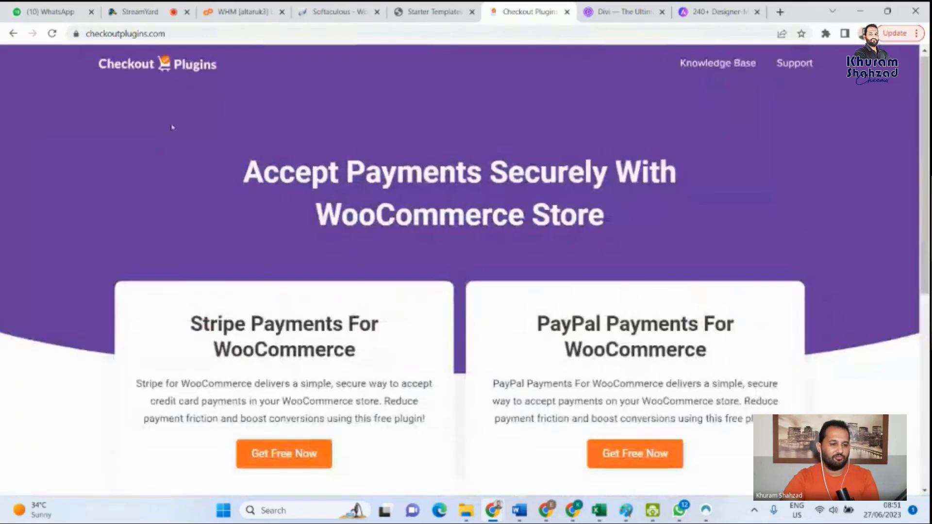
{"action": "left_click", "coordinate": [13, 33]}
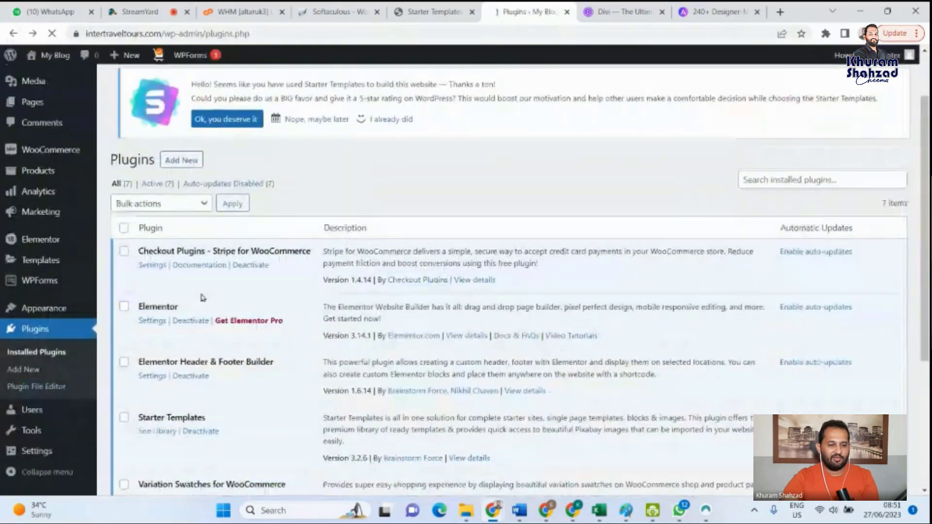
- Highlight the plugin name Elementor and the Header & Footer Builder part of the Elementor add-on's name
{"action": "double_click", "coordinate": [148, 203]}
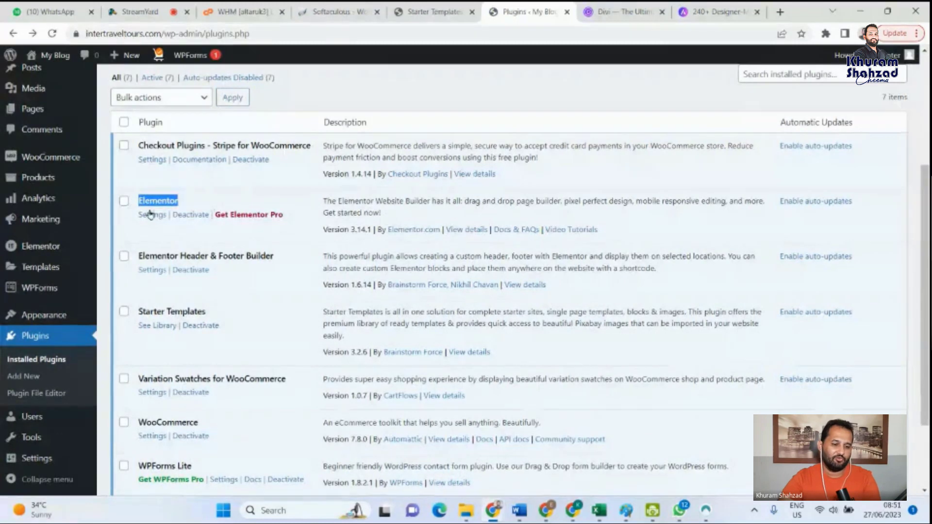
{"action": "left_click_drag", "start_coordinate": [274, 256], "coordinate": [180, 256]}
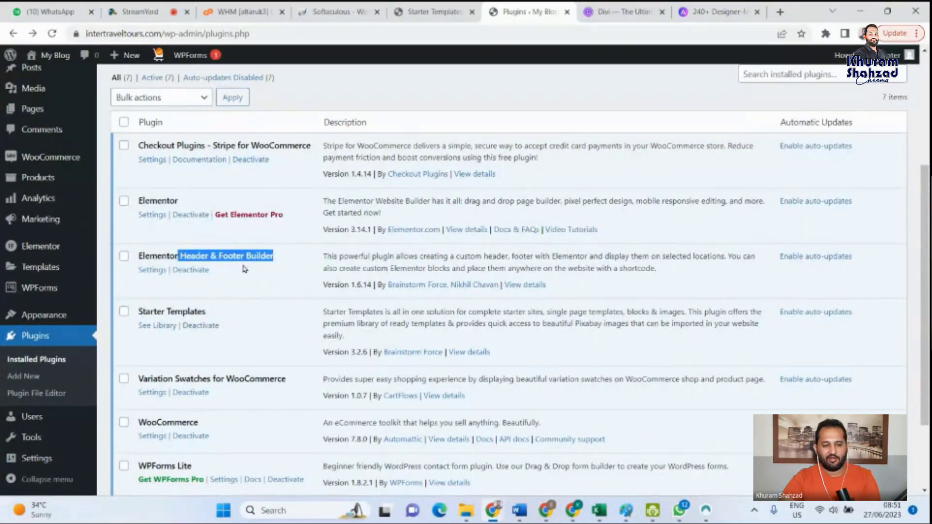
- Close the Divi and Astra website templates pages and open the intertraveltours.com storefront in a new browser tab
{"action": "left_click", "coordinate": [625, 13]}
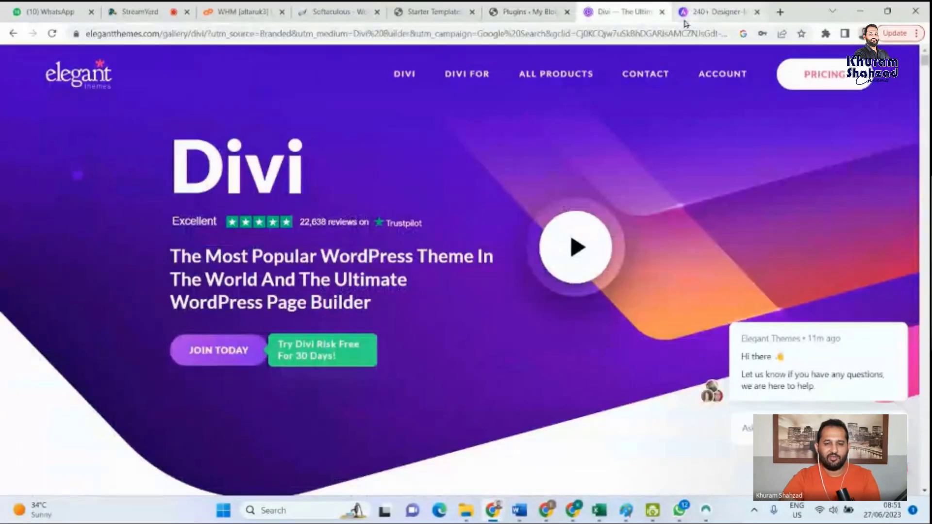
{"action": "left_click", "coordinate": [662, 11]}
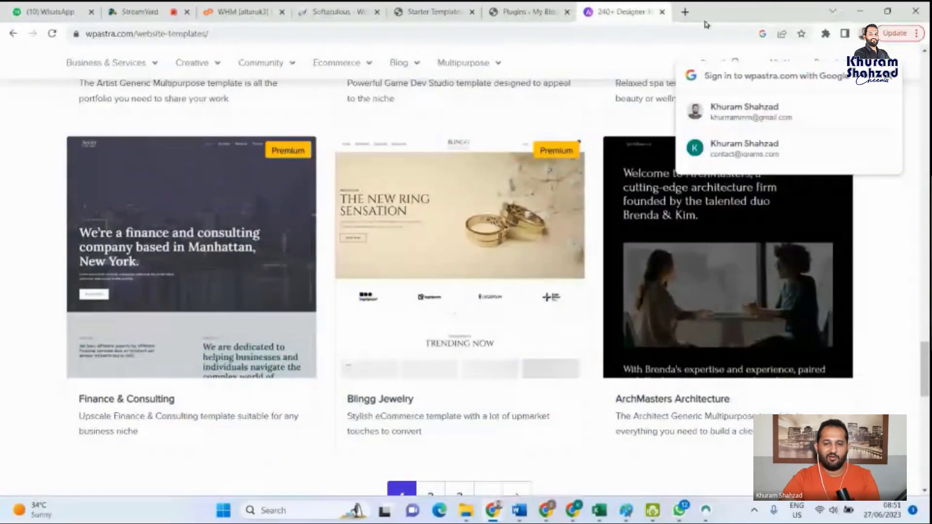
{"action": "left_click", "coordinate": [664, 14]}
{"action": "left_click", "coordinate": [781, 12]}
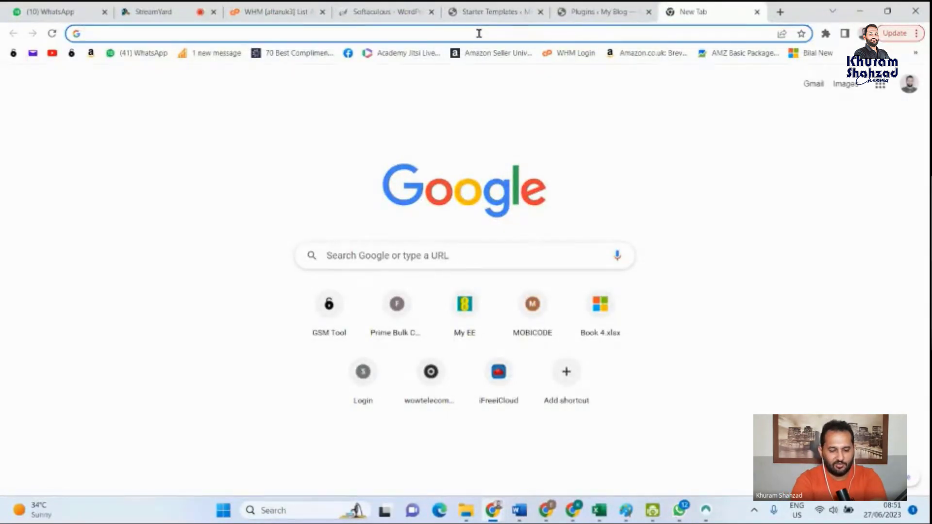
{"action": "type", "text": "intertraveltours.com"}
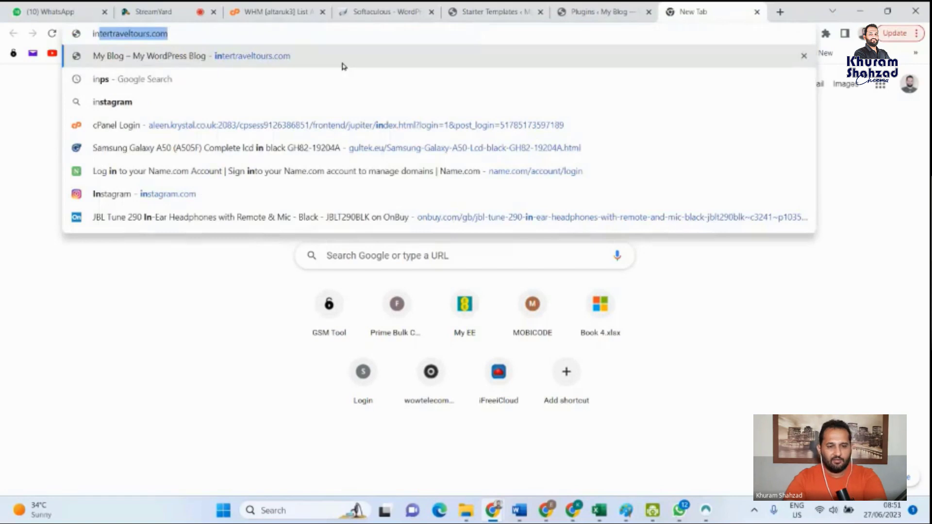
{"action": "key", "text": "Return"}
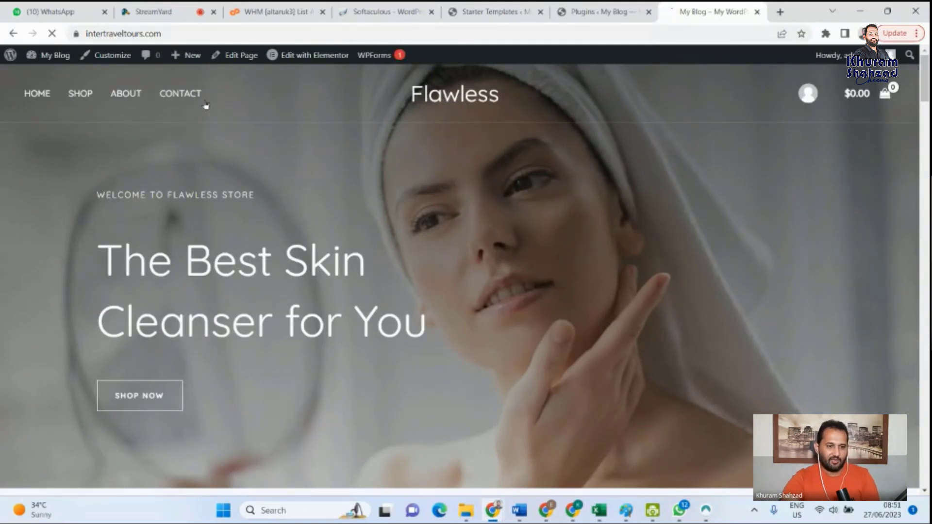
- Look through the store's Shop page and home page down to their footers, and open the About page from the footer links
{"action": "left_click", "coordinate": [84, 95]}
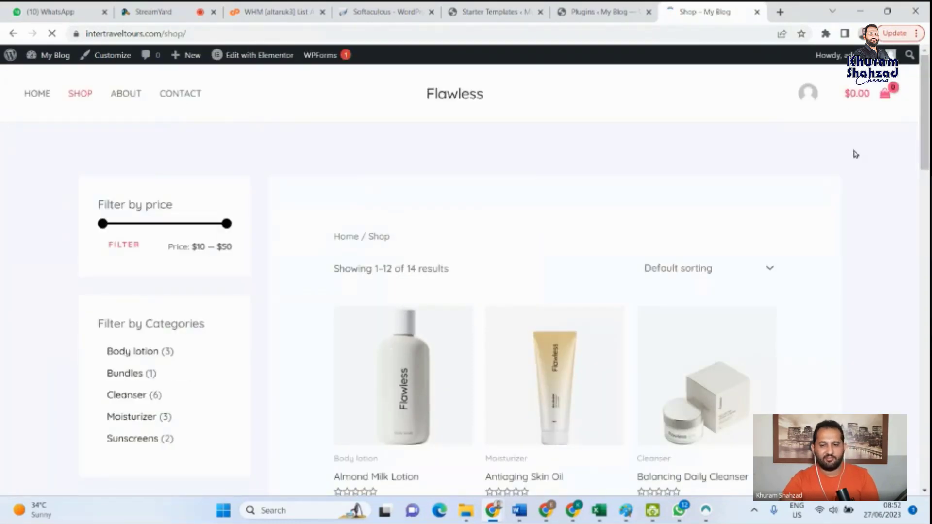
{"action": "scroll", "coordinate": [923, 121], "scroll_direction": "down", "scroll_amount": 10}
{"action": "left_click_drag", "start_coordinate": [925, 250], "coordinate": [925, 433]}
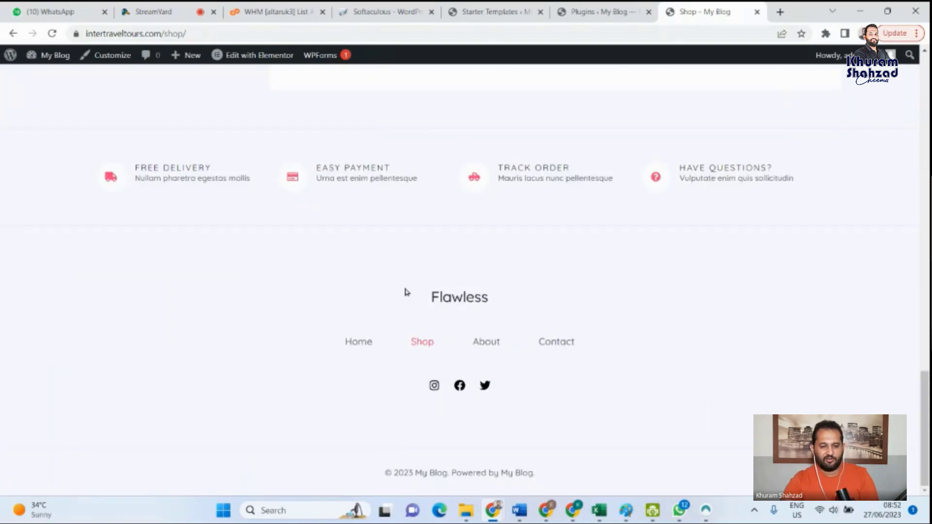
{"action": "left_click", "coordinate": [359, 351]}
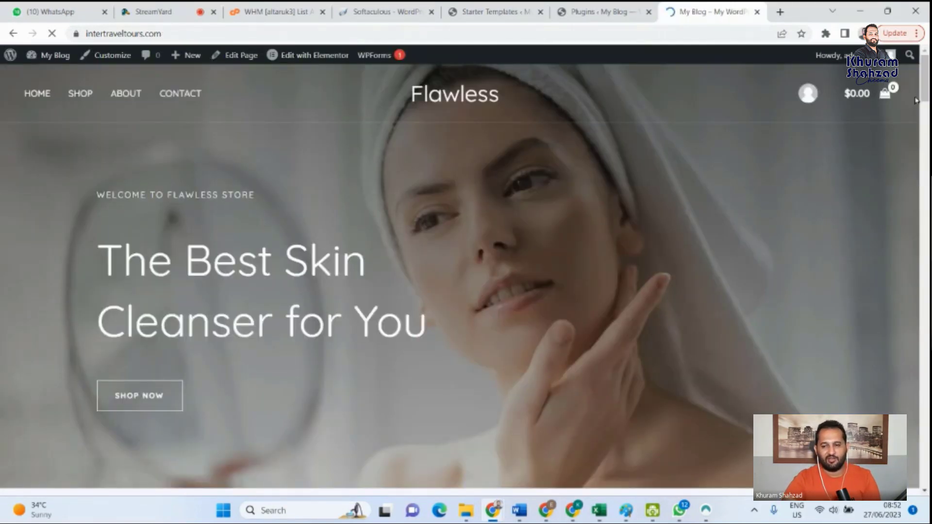
{"action": "left_click_drag", "start_coordinate": [922, 97], "coordinate": [912, 520]}
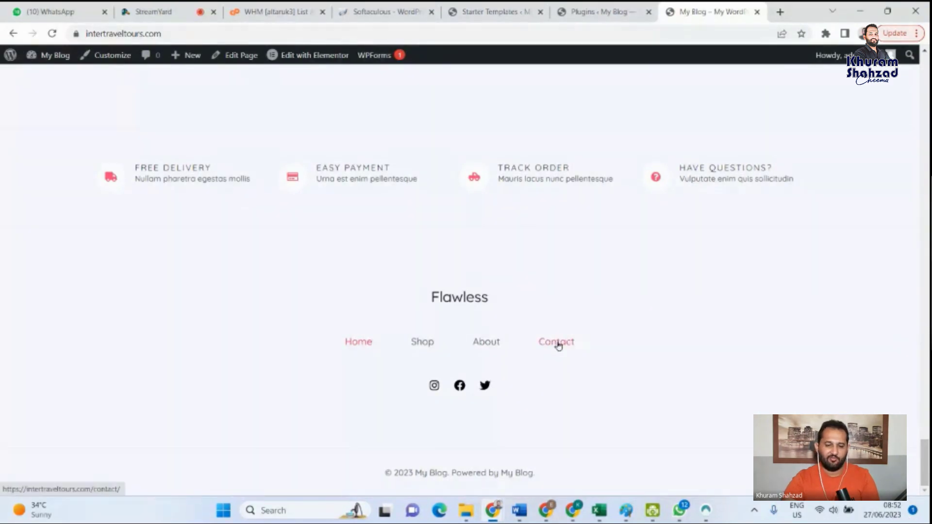
{"action": "left_click", "coordinate": [493, 348]}
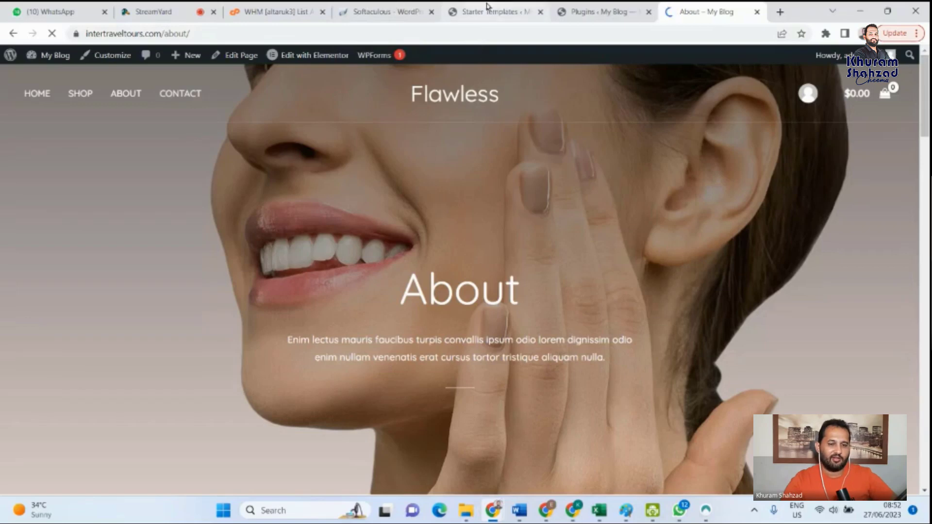
- Return to the installed plugins list and highlight Starter Templates, Variation Swatches for WooCommerce, and WooCommerce with part of its eCommerce toolkit description
{"action": "left_click", "coordinate": [487, 5]}
{"action": "left_click", "coordinate": [598, 12]}
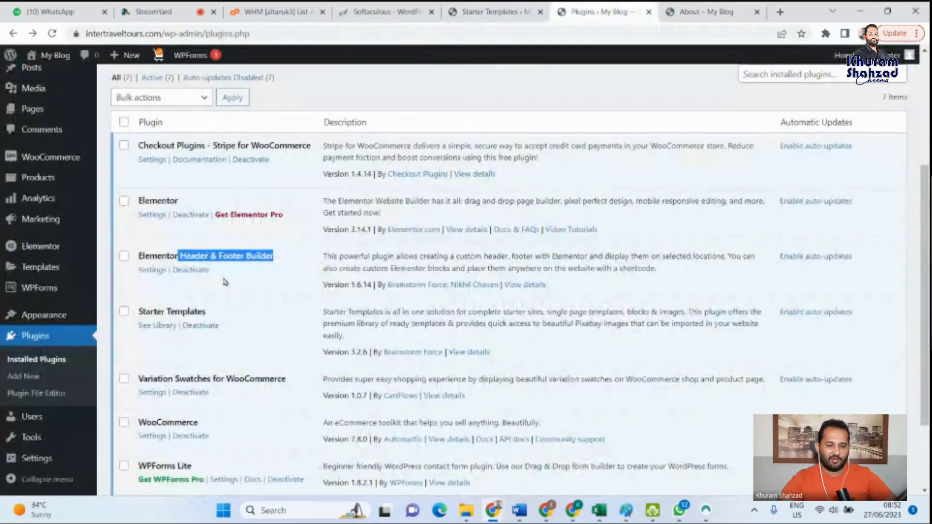
{"action": "scroll", "coordinate": [233, 325], "scroll_direction": "down", "scroll_amount": 2}
{"action": "left_click_drag", "start_coordinate": [206, 208], "coordinate": [138, 207]}
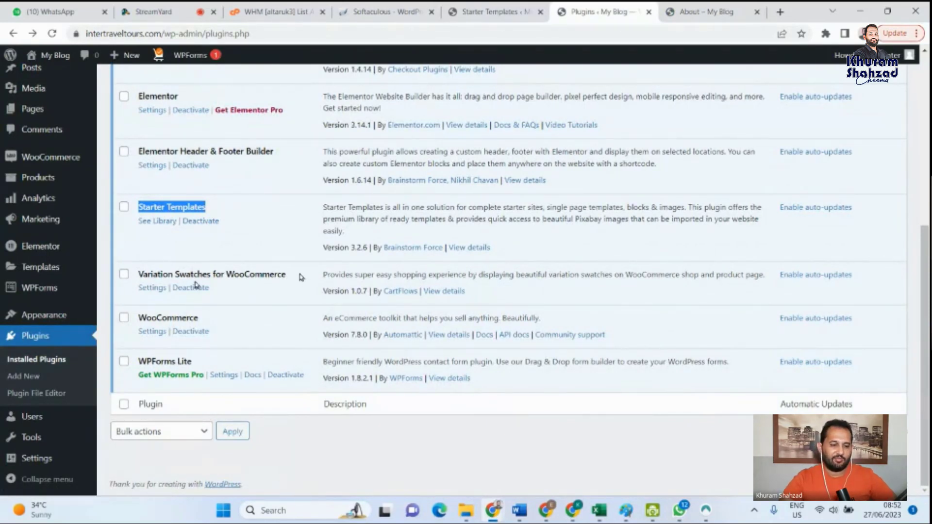
{"action": "left_click_drag", "start_coordinate": [293, 277], "coordinate": [144, 275]}
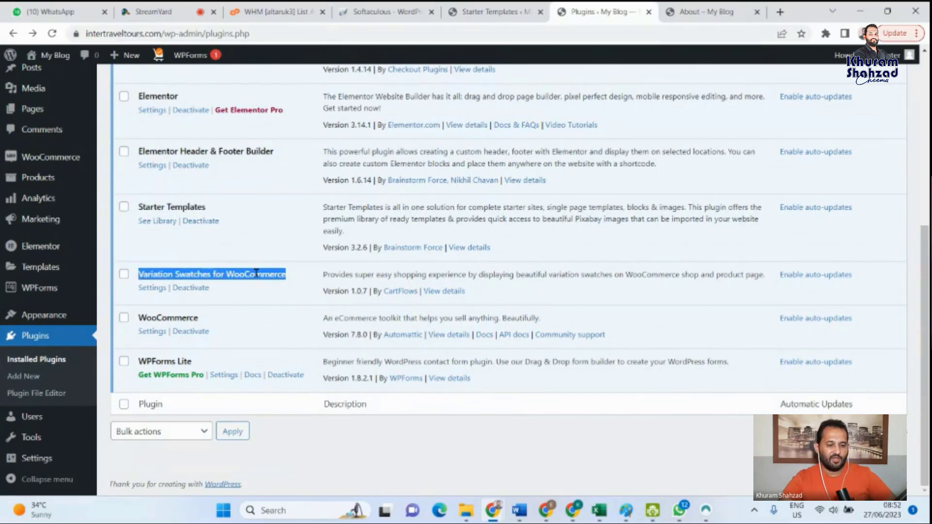
{"action": "left_click_drag", "start_coordinate": [214, 309], "coordinate": [138, 317]}
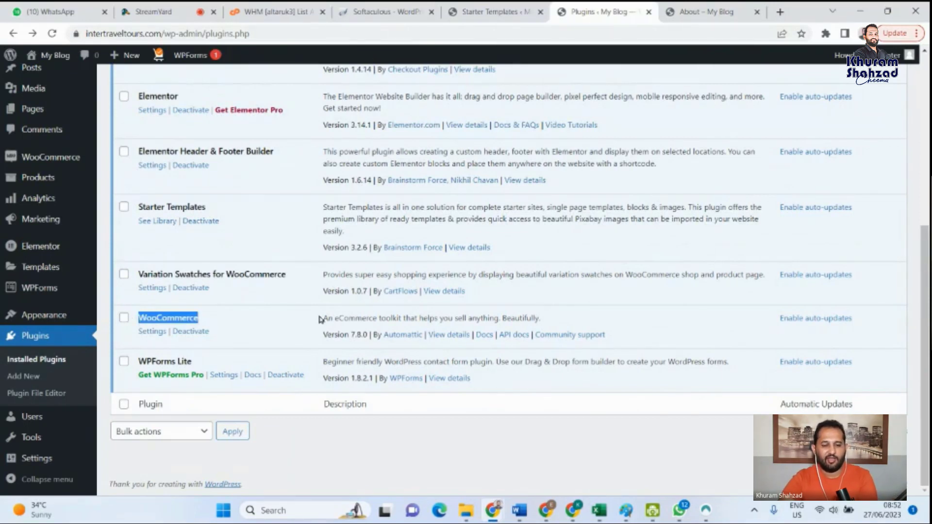
{"action": "left_click_drag", "start_coordinate": [320, 319], "coordinate": [409, 320]}
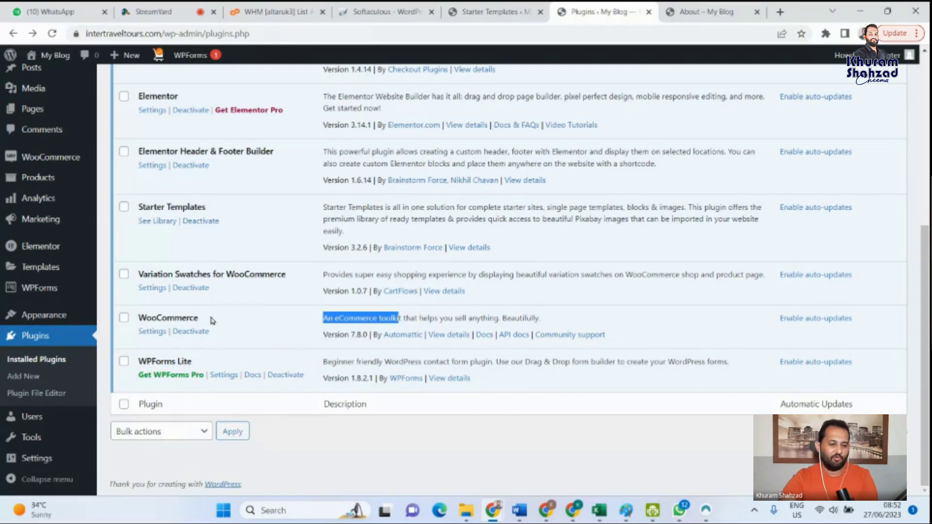
{"action": "left_click_drag", "start_coordinate": [211, 318], "coordinate": [132, 319]}
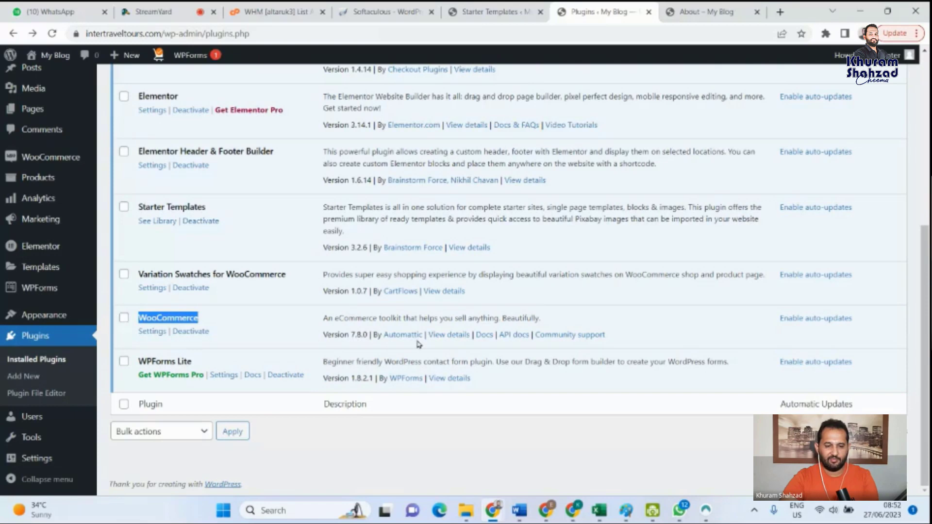
- Open the WooCommerce plugin's details and read through its description, ratings and contributors
{"action": "left_click", "coordinate": [449, 335]}
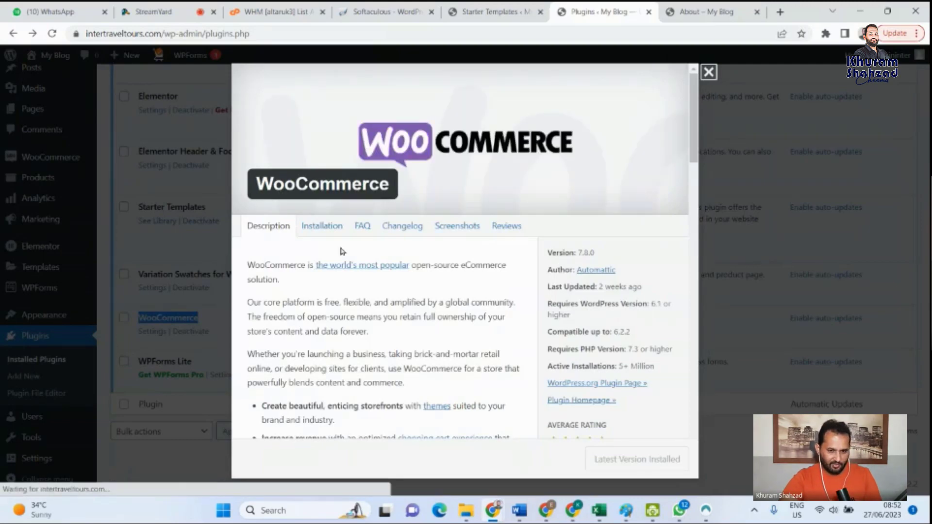
{"action": "scroll", "coordinate": [376, 284], "scroll_direction": "down", "scroll_amount": 3}
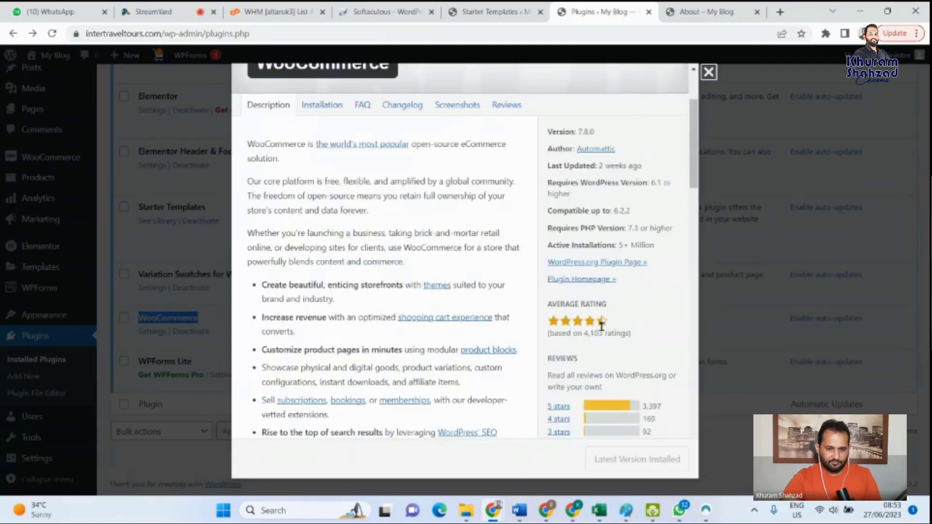
{"action": "scroll", "coordinate": [602, 326], "scroll_direction": "down", "scroll_amount": 4}
{"action": "scroll", "coordinate": [396, 307], "scroll_direction": "down", "scroll_amount": 3}
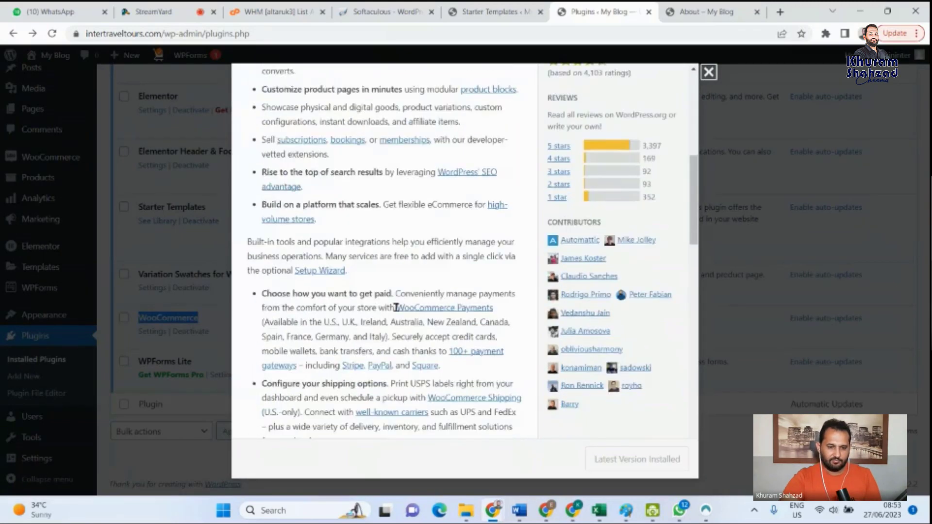
{"action": "scroll", "coordinate": [381, 327], "scroll_direction": "down", "scroll_amount": 5}
{"action": "scroll", "coordinate": [371, 327], "scroll_direction": "up", "scroll_amount": 15}
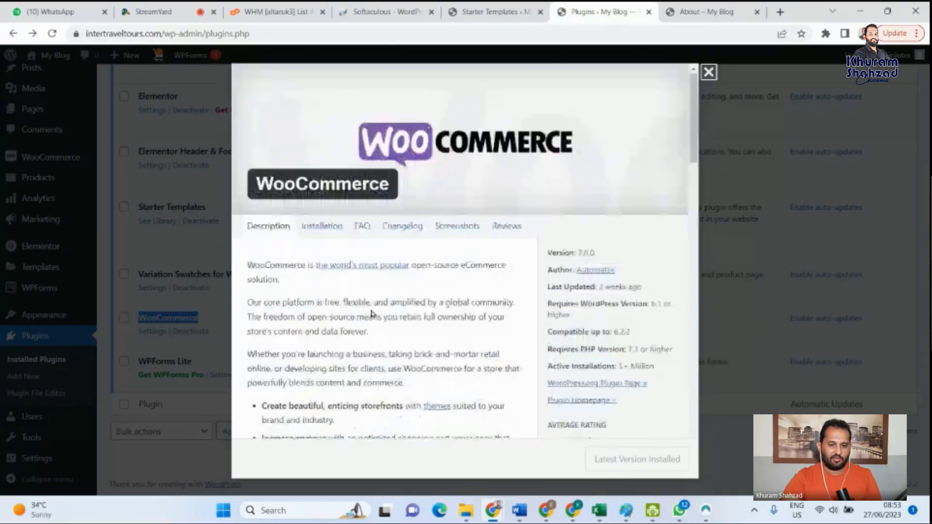
{"action": "scroll", "coordinate": [372, 313], "scroll_direction": "down", "scroll_amount": 4}
{"action": "scroll", "coordinate": [395, 290], "scroll_direction": "up", "scroll_amount": 5}
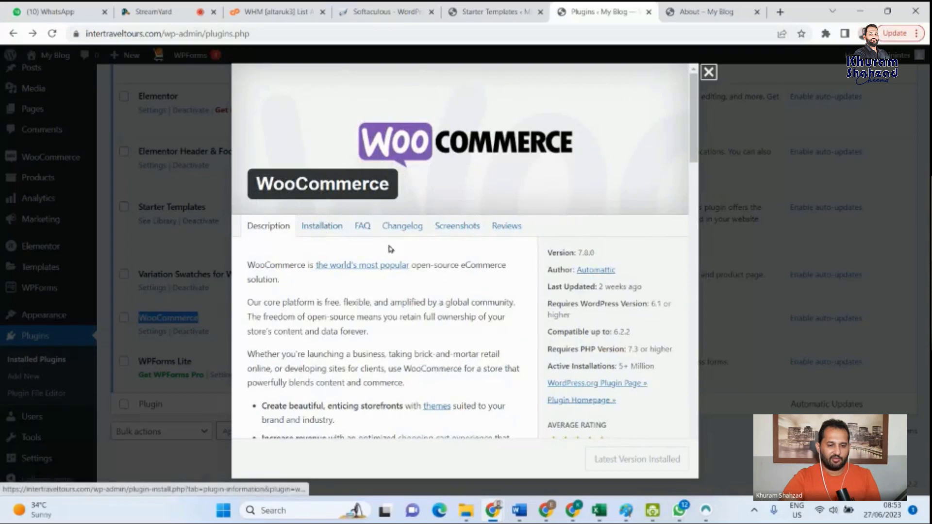
- Look through the Screenshots, Installation, Reviews and Changelog sections of the WooCommerce plugin details
{"action": "left_click", "coordinate": [460, 231]}
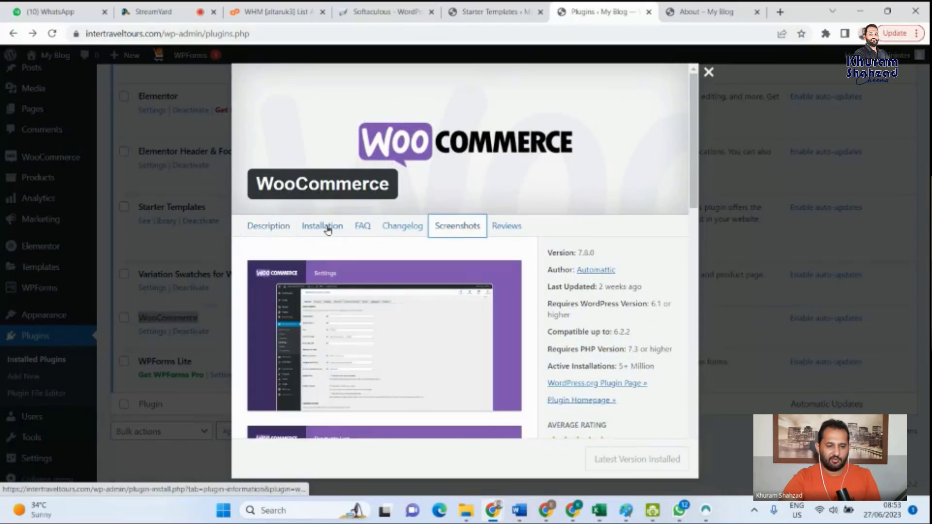
{"action": "left_click", "coordinate": [329, 228]}
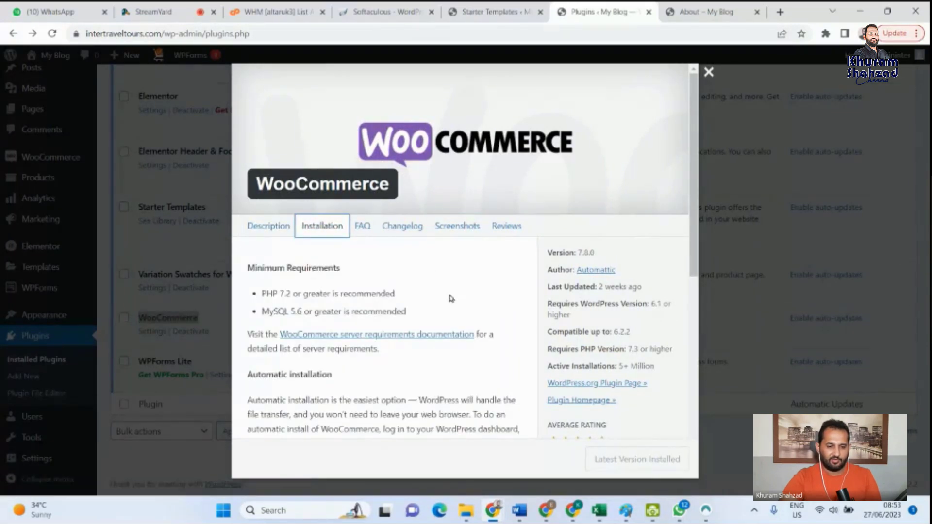
{"action": "left_click", "coordinate": [505, 229]}
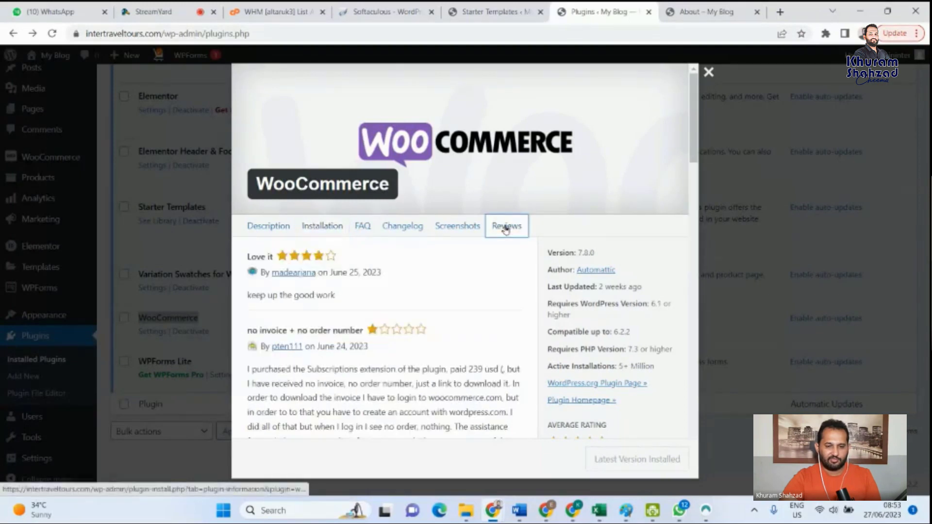
{"action": "left_click", "coordinate": [464, 228]}
{"action": "left_click", "coordinate": [414, 226]}
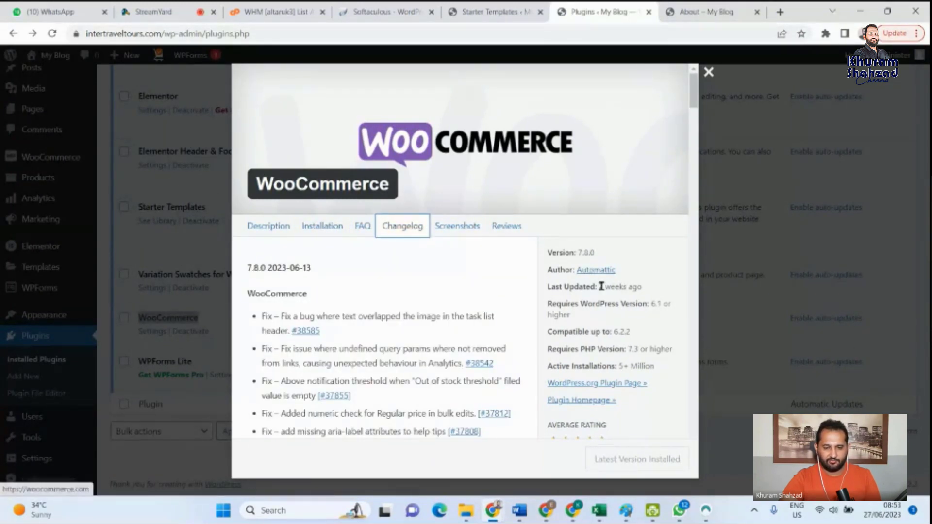
- Open the website of WooCommerce's author Automattic, look over the home page with its Sell and Extensions offerings, and close the site and plugin details
{"action": "scroll", "coordinate": [602, 287], "scroll_direction": "down", "scroll_amount": 1}
{"action": "left_click", "coordinate": [594, 211]}
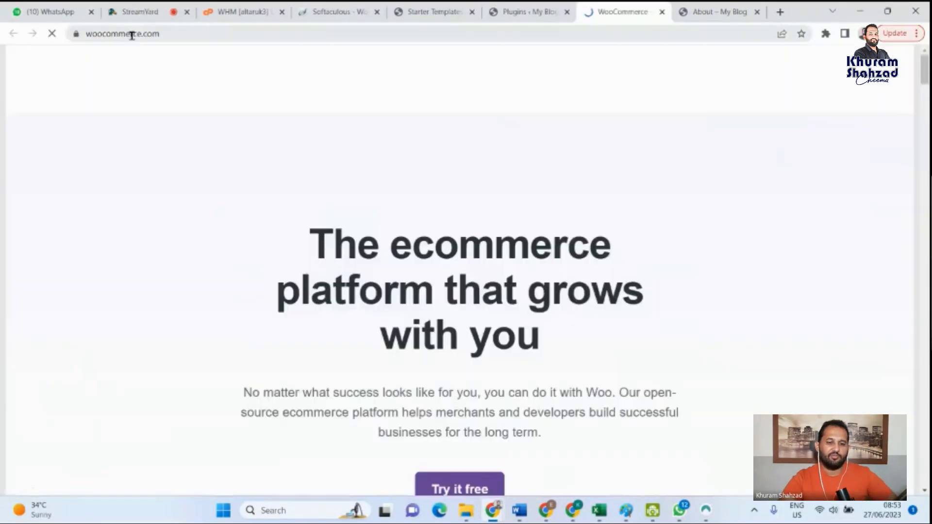
{"action": "scroll", "coordinate": [605, 293], "scroll_direction": "down", "scroll_amount": 5}
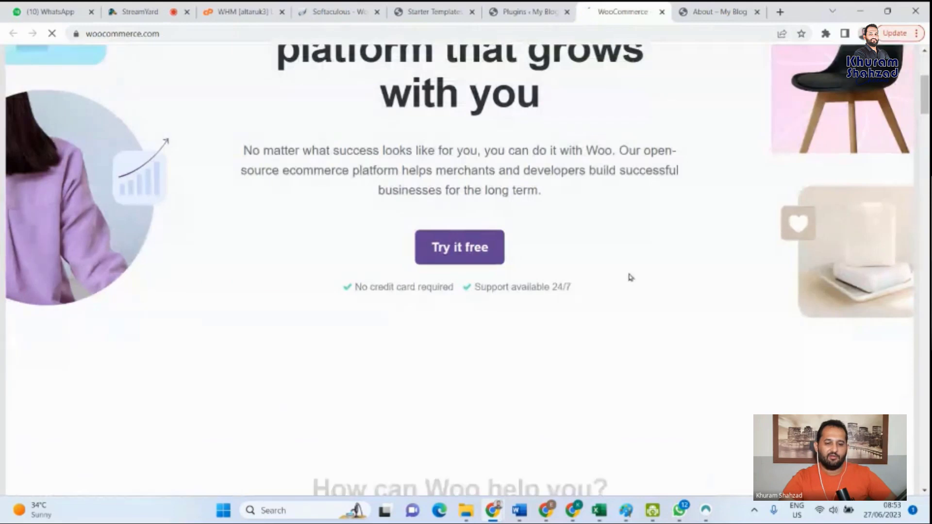
{"action": "scroll", "coordinate": [629, 277], "scroll_direction": "down", "scroll_amount": 12}
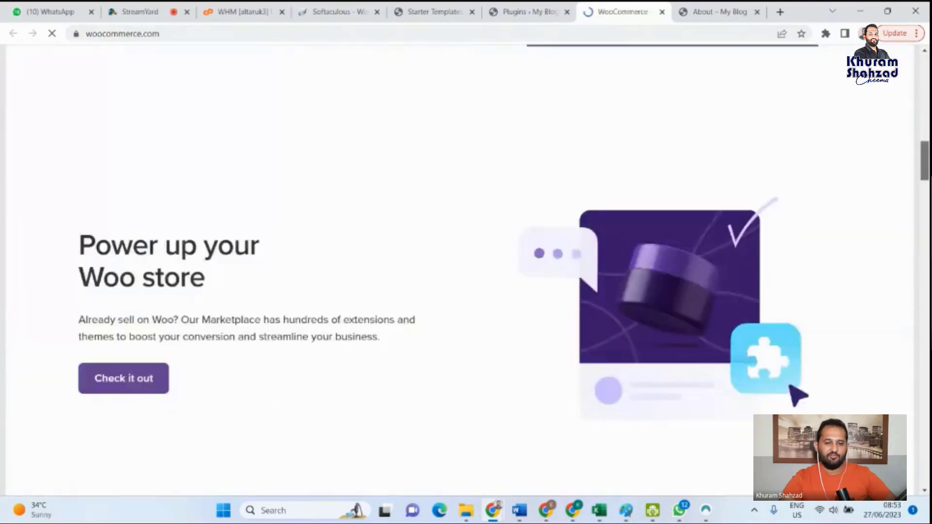
{"action": "scroll", "coordinate": [325, 119], "scroll_direction": "up", "scroll_amount": 15}
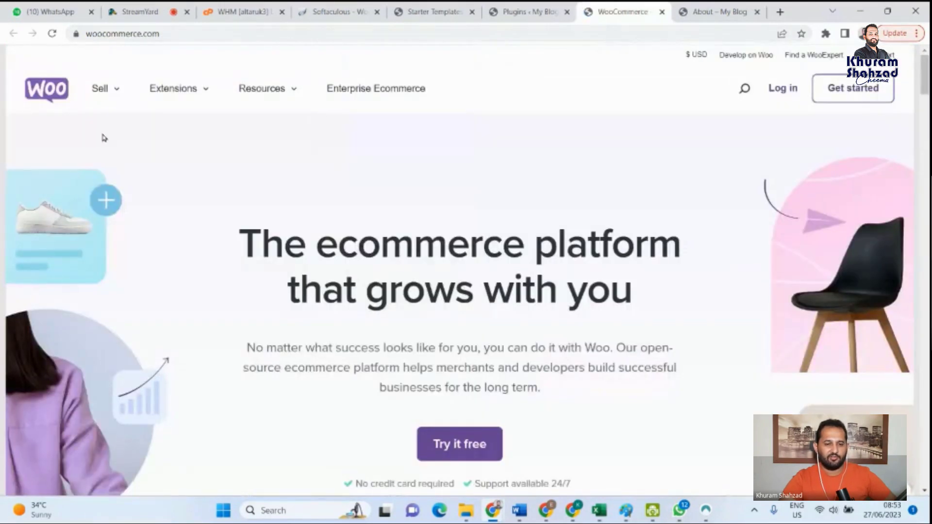
{"action": "left_click", "coordinate": [117, 91]}
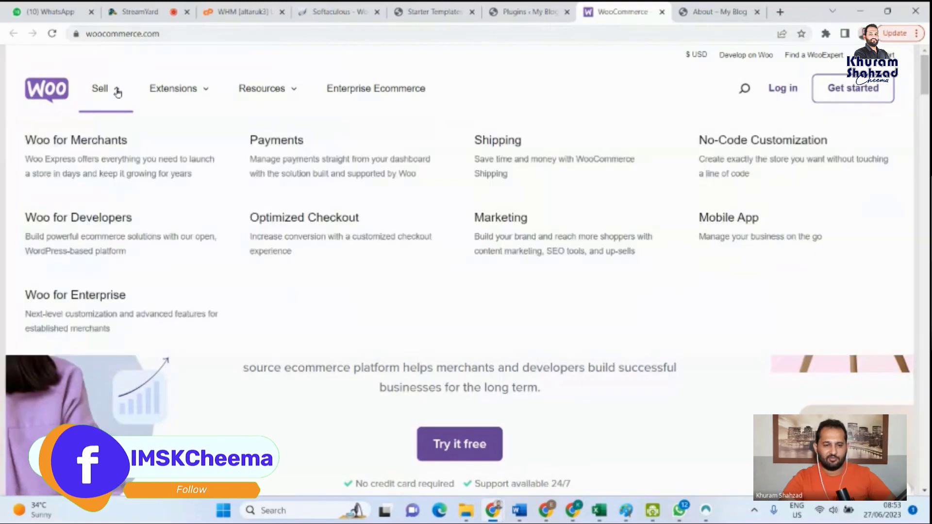
{"action": "left_click", "coordinate": [175, 88]}
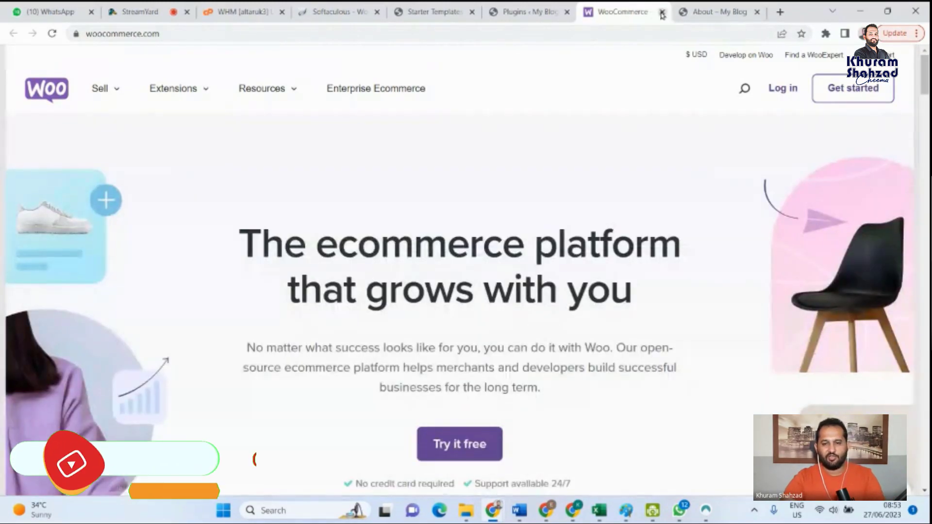
{"action": "left_click", "coordinate": [662, 14]}
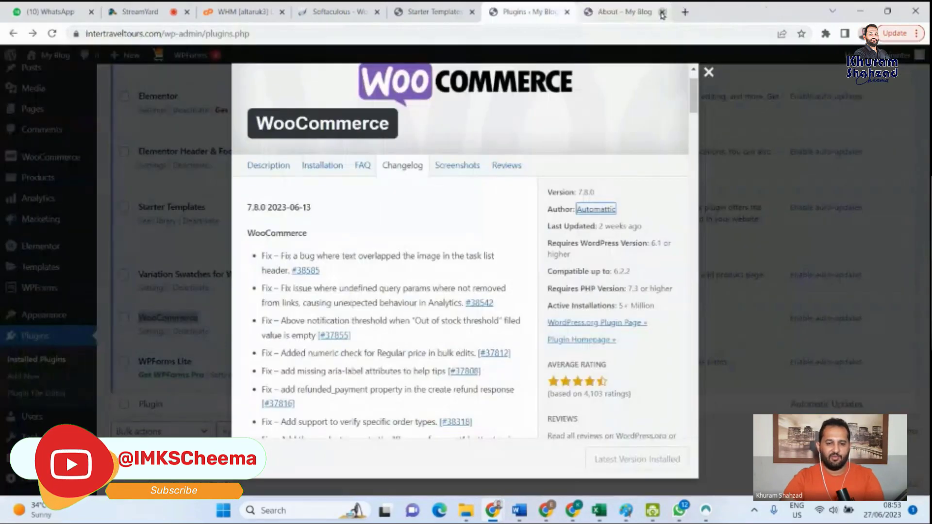
{"action": "left_click", "coordinate": [709, 72]}
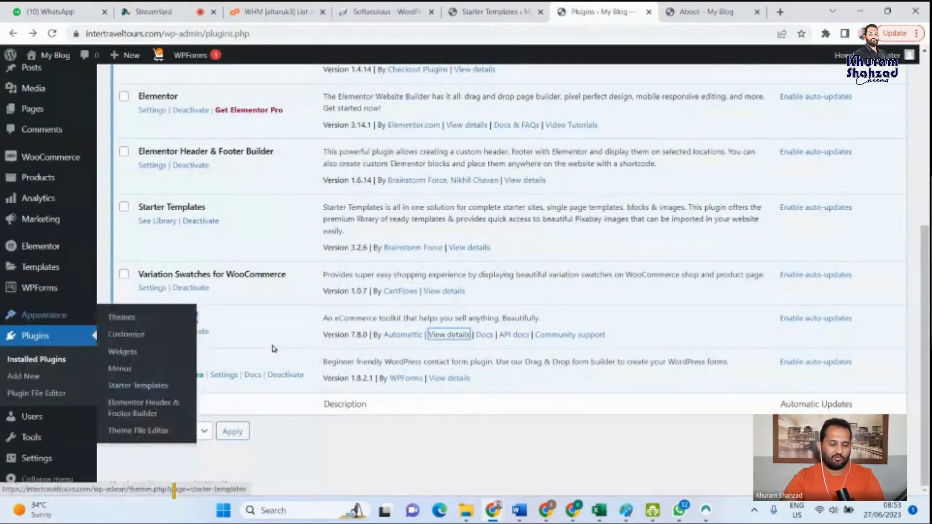
- Open the store's Contact page and look over its frequently asked questions and the contact form's Name, Email and Comment or Message fields
{"action": "left_click", "coordinate": [702, 6]}
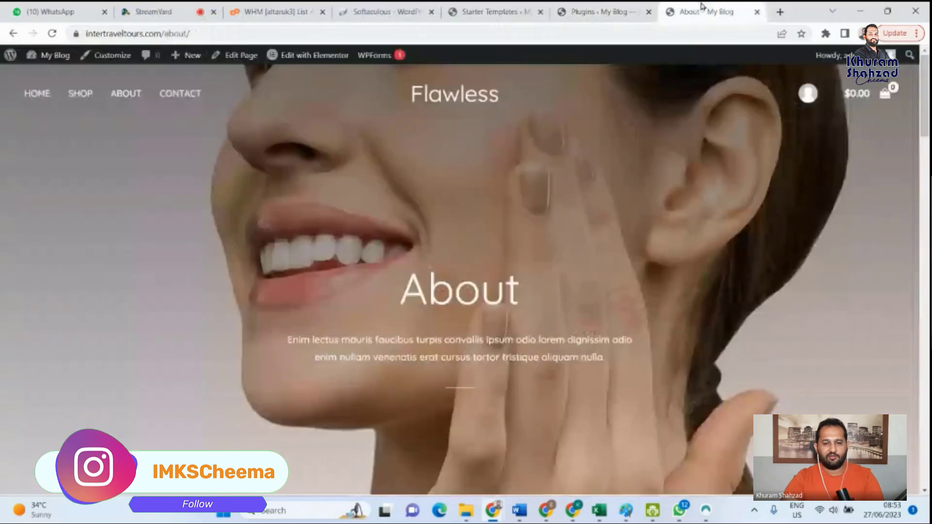
{"action": "left_click", "coordinate": [192, 93]}
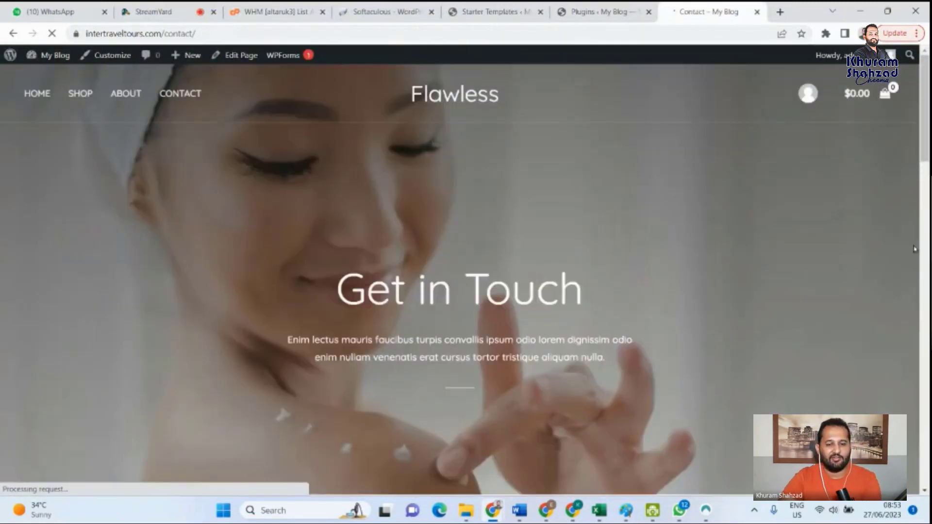
{"action": "left_click", "coordinate": [927, 246]}
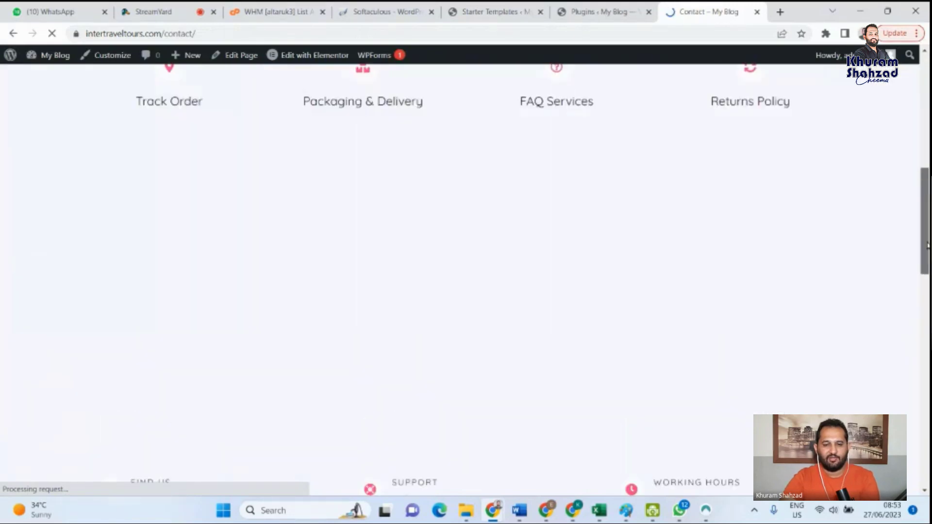
{"action": "left_click_drag", "start_coordinate": [926, 246], "coordinate": [926, 382]}
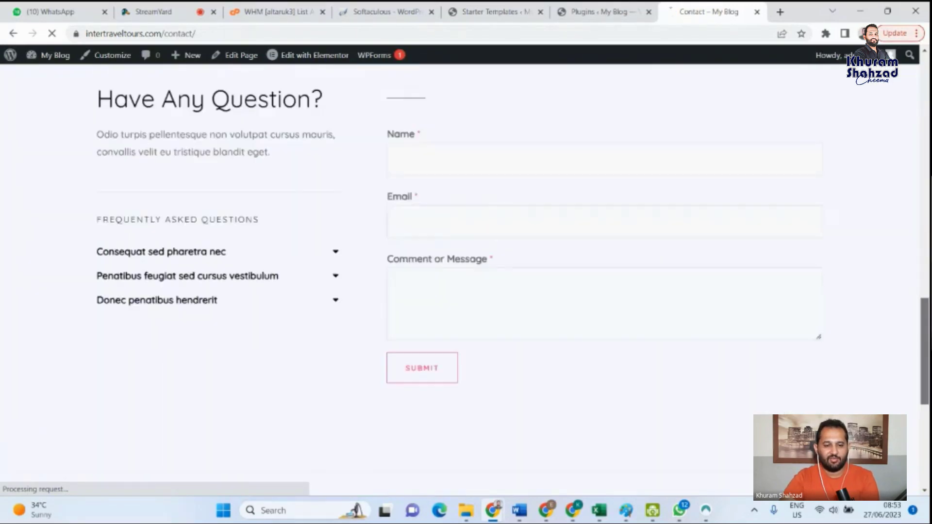
{"action": "left_click", "coordinate": [446, 296]}
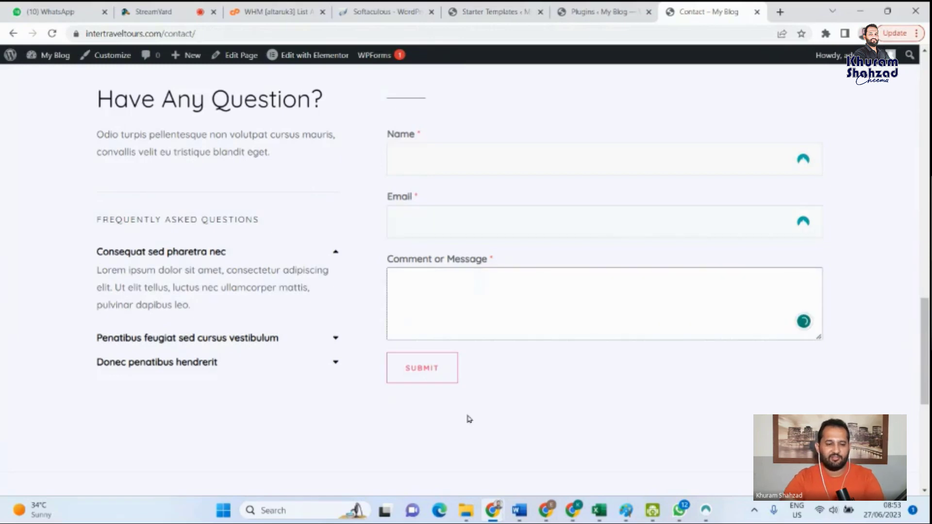
{"action": "scroll", "coordinate": [413, 177], "scroll_direction": "up", "scroll_amount": 1}
{"action": "left_click", "coordinate": [414, 224]}
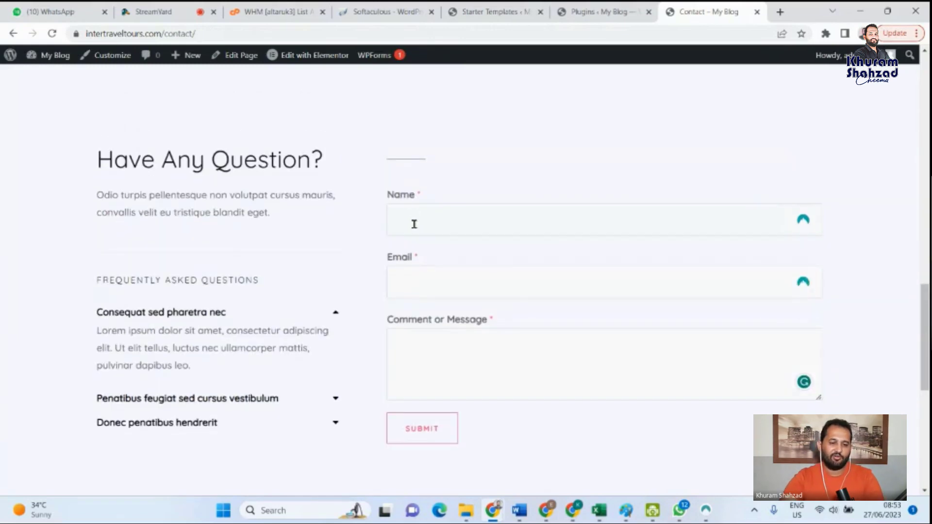
{"action": "left_click", "coordinate": [415, 283]}
{"action": "left_click", "coordinate": [416, 362]}
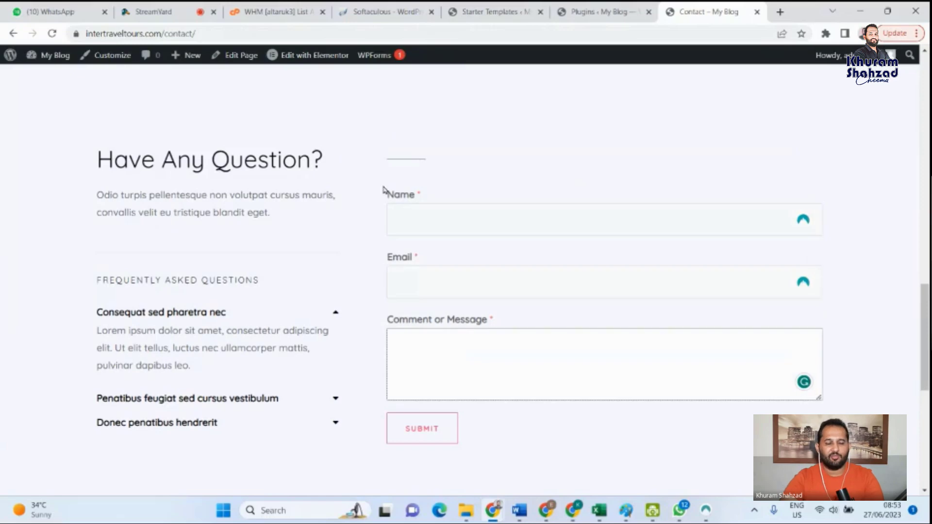
- Highlight WPForms Lite in the installed plugins list and compare it with the form on the store's Contact page
{"action": "left_click", "coordinate": [371, 7]}
{"action": "left_click", "coordinate": [488, 7]}
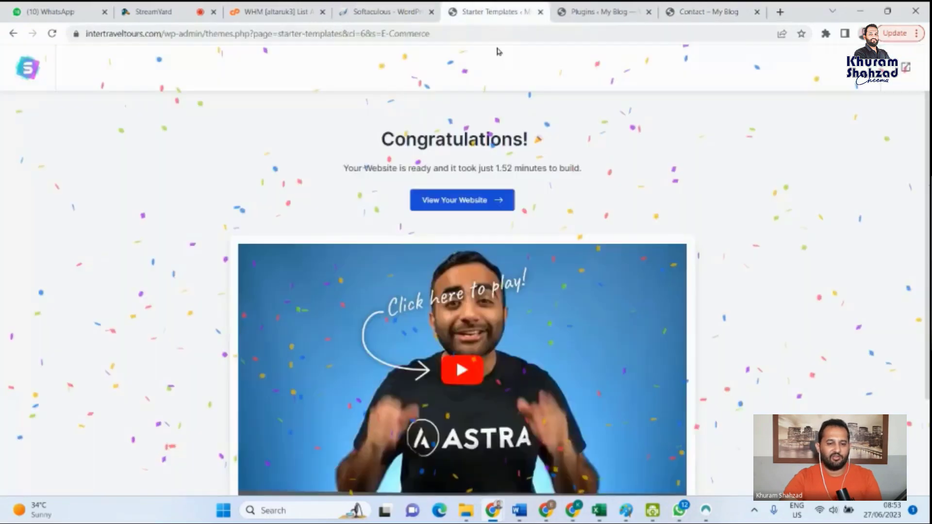
{"action": "key", "text": "ctrl+Tab"}
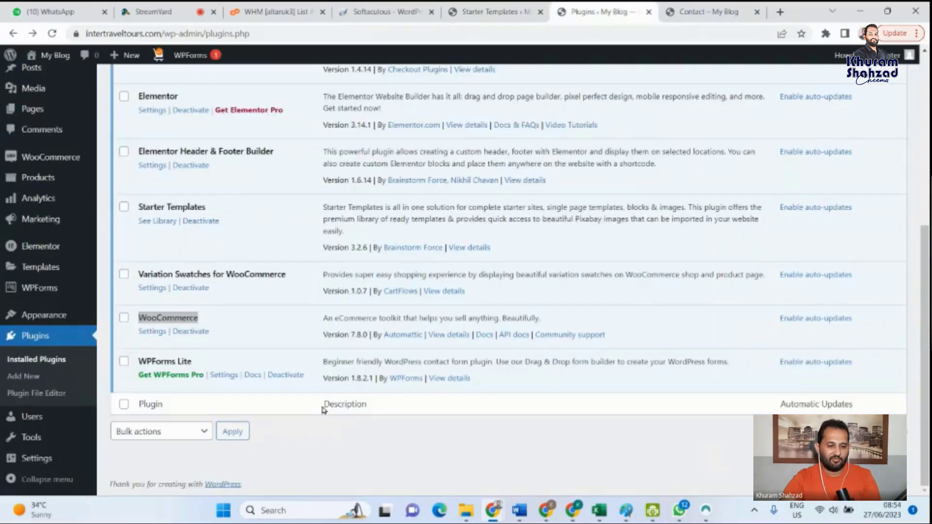
{"action": "left_click_drag", "start_coordinate": [193, 363], "coordinate": [138, 361]}
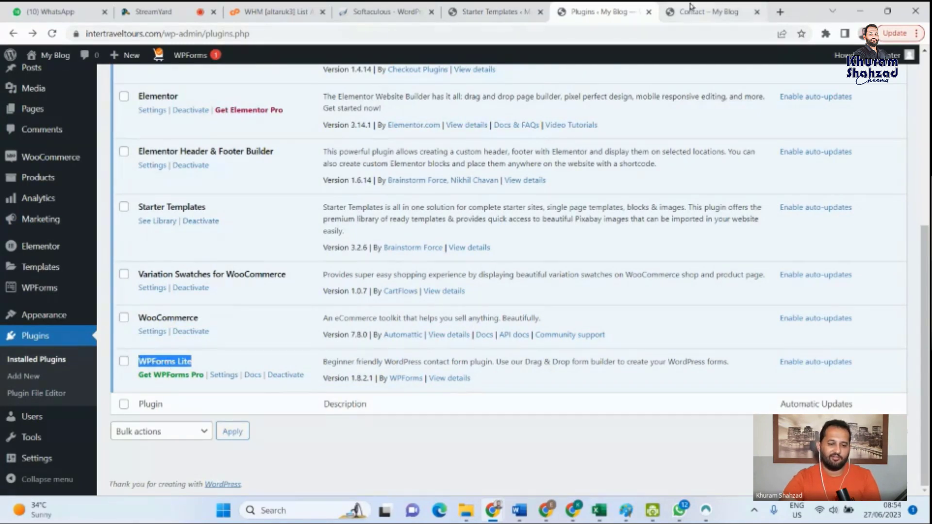
{"action": "key", "text": "ctrl+Tab"}
{"action": "key", "text": "shift+Tab"}
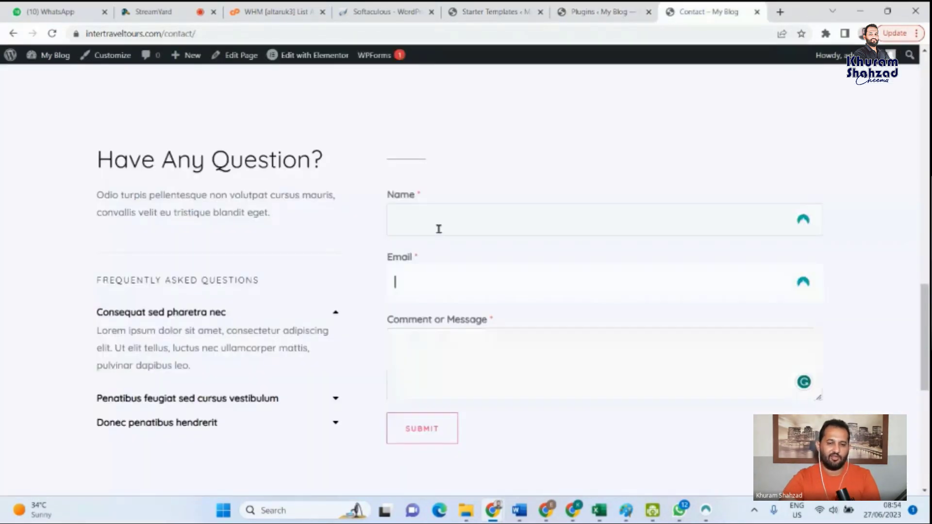
{"action": "key", "text": "ctrl+shift+Tab"}
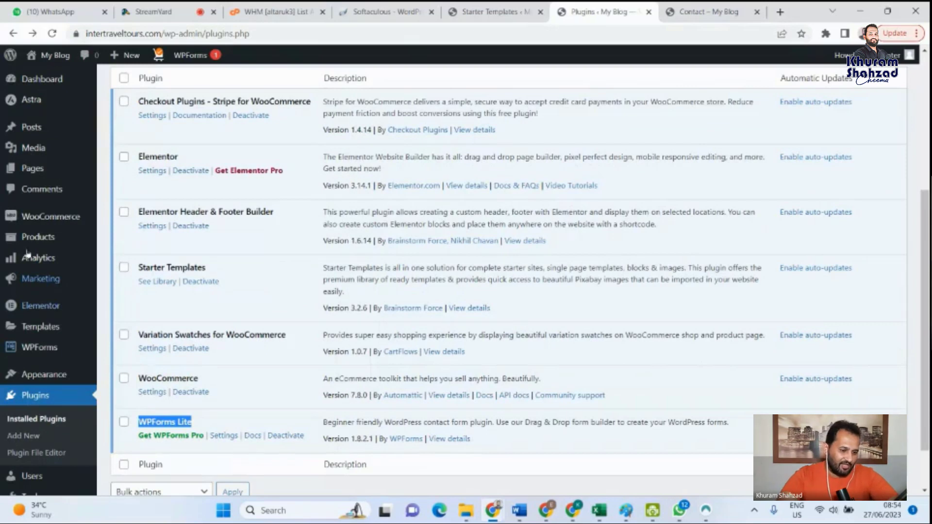
- Open Elementor's saved templates in the dashboard and look at the Page and Section template categories
{"action": "mouse_move", "coordinate": [45, 214]}
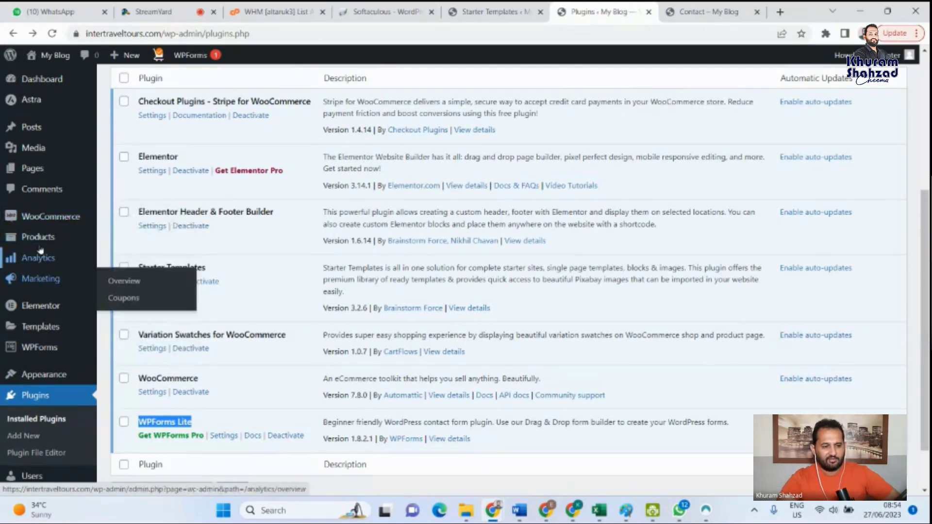
{"action": "mouse_move", "coordinate": [57, 248]}
{"action": "mouse_move", "coordinate": [38, 310]}
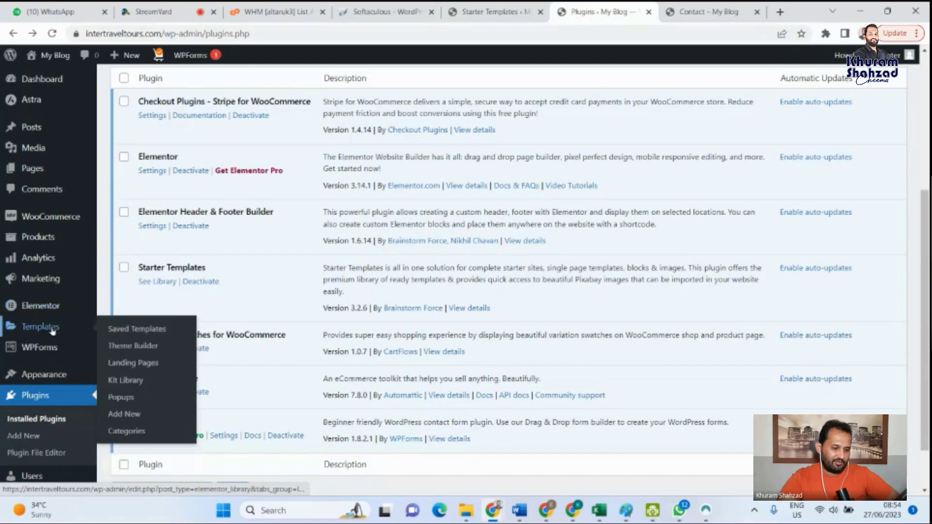
{"action": "left_click", "coordinate": [53, 331]}
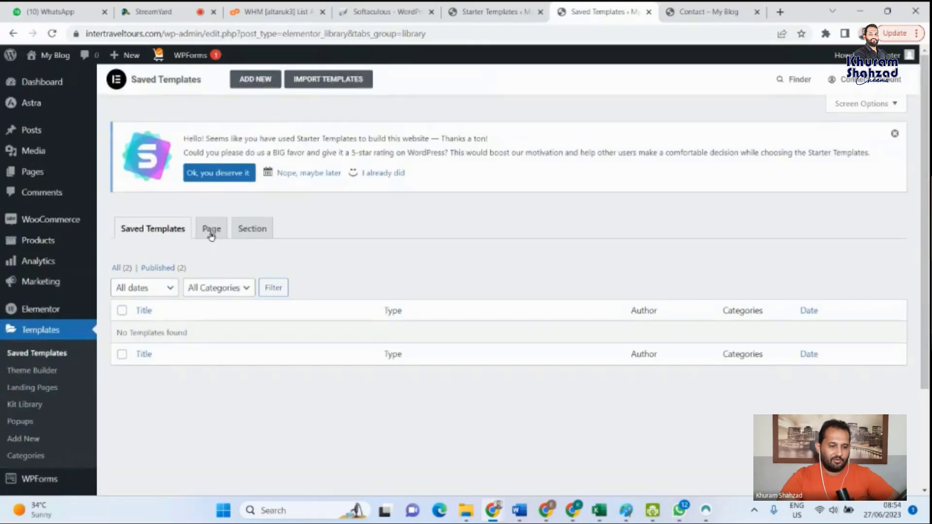
{"action": "left_click", "coordinate": [211, 236]}
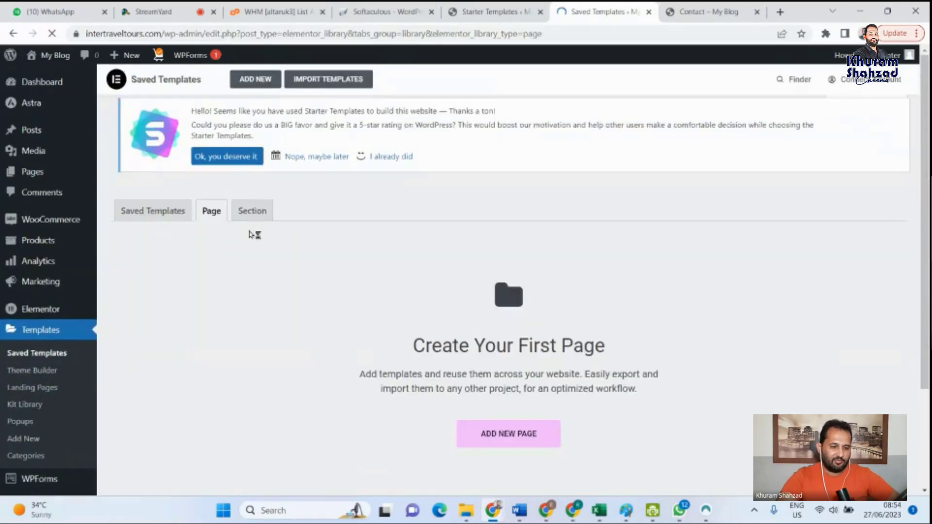
{"action": "scroll", "coordinate": [265, 235], "scroll_direction": "down", "scroll_amount": 3}
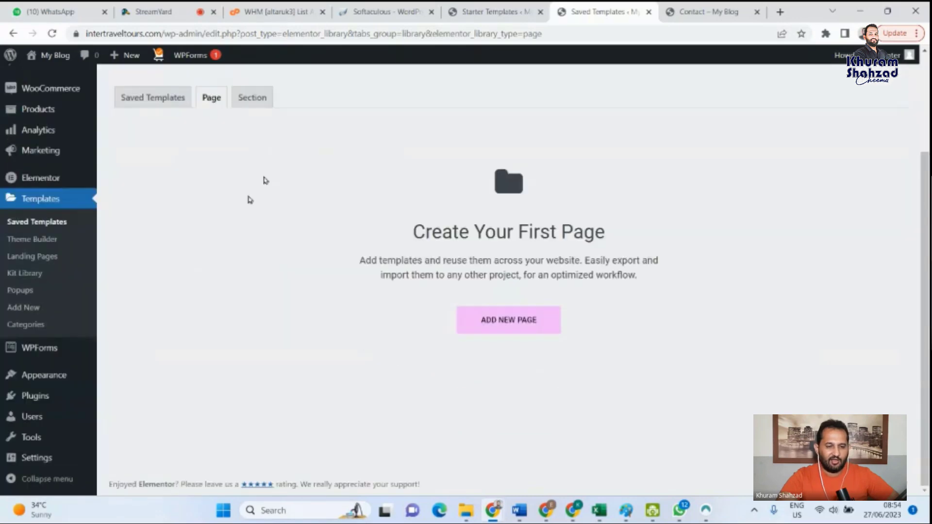
{"action": "left_click", "coordinate": [252, 100]}
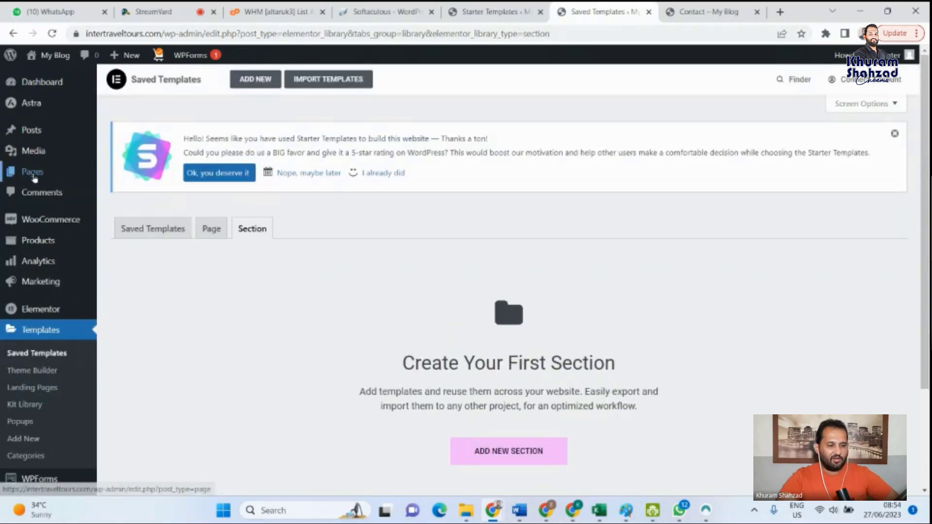
- Open the list of all pages and review the entries from About and Cart through Privacy Policy, Sample Page and Shop
{"action": "mouse_move", "coordinate": [34, 177]}
{"action": "left_click", "coordinate": [108, 179]}
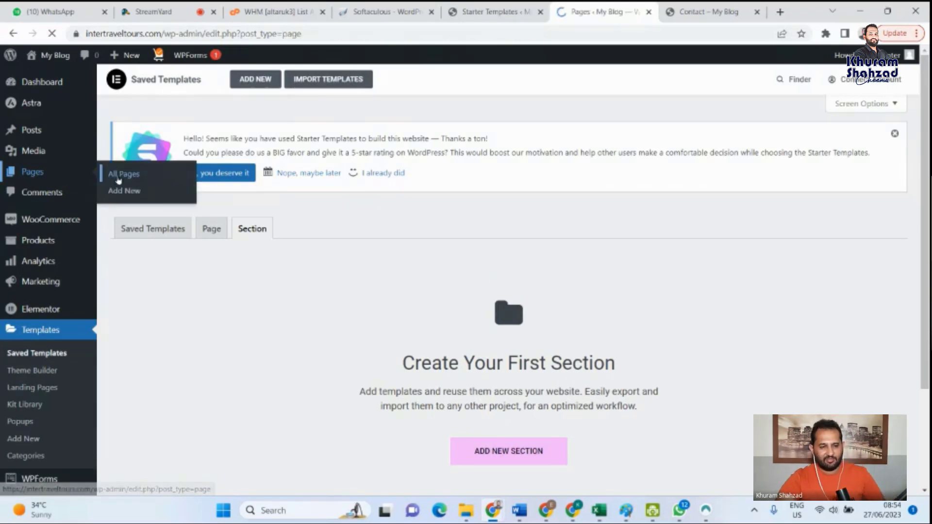
{"action": "scroll", "coordinate": [254, 349], "scroll_direction": "down", "scroll_amount": 2}
{"action": "scroll", "coordinate": [222, 387], "scroll_direction": "down", "scroll_amount": 3}
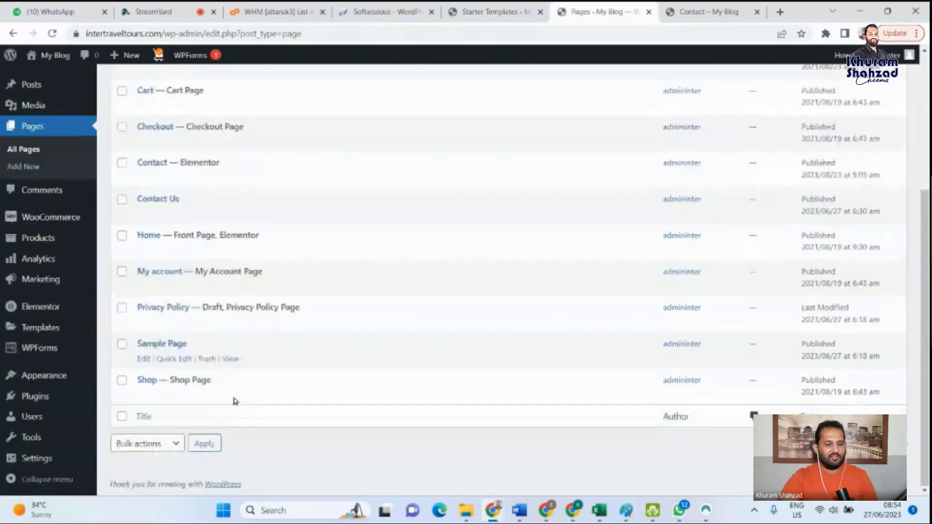
{"action": "scroll", "coordinate": [235, 393], "scroll_direction": "up", "scroll_amount": 4}
{"action": "scroll", "coordinate": [239, 279], "scroll_direction": "down", "scroll_amount": 4}
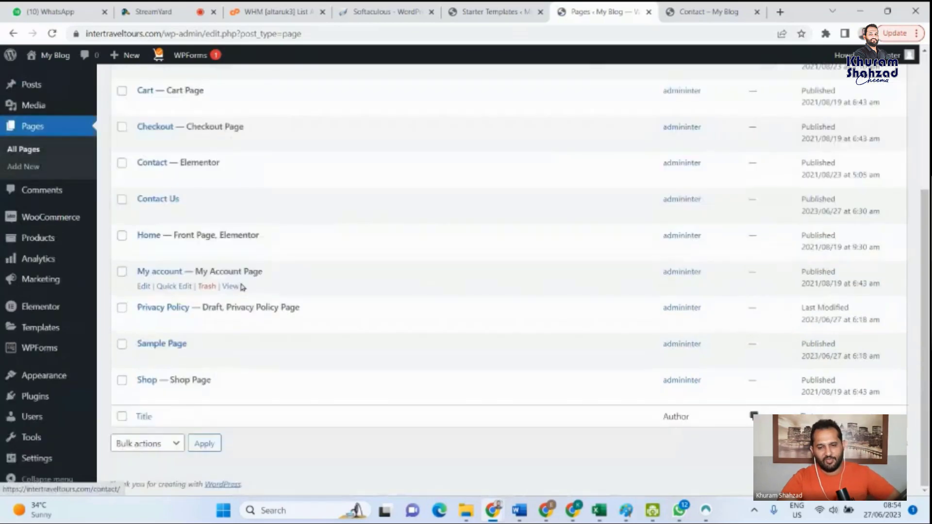
{"action": "scroll", "coordinate": [270, 386], "scroll_direction": "up", "scroll_amount": 1}
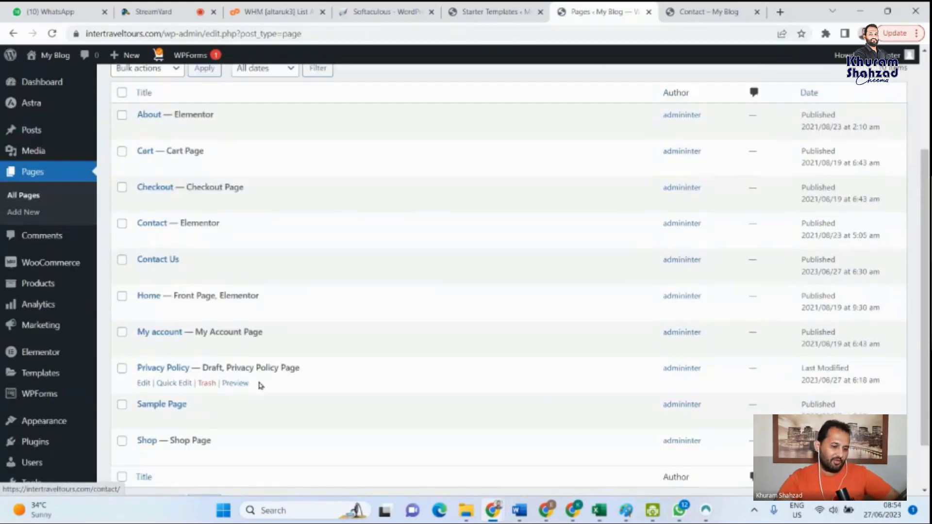
{"action": "scroll", "coordinate": [261, 385], "scroll_direction": "up", "scroll_amount": 2}
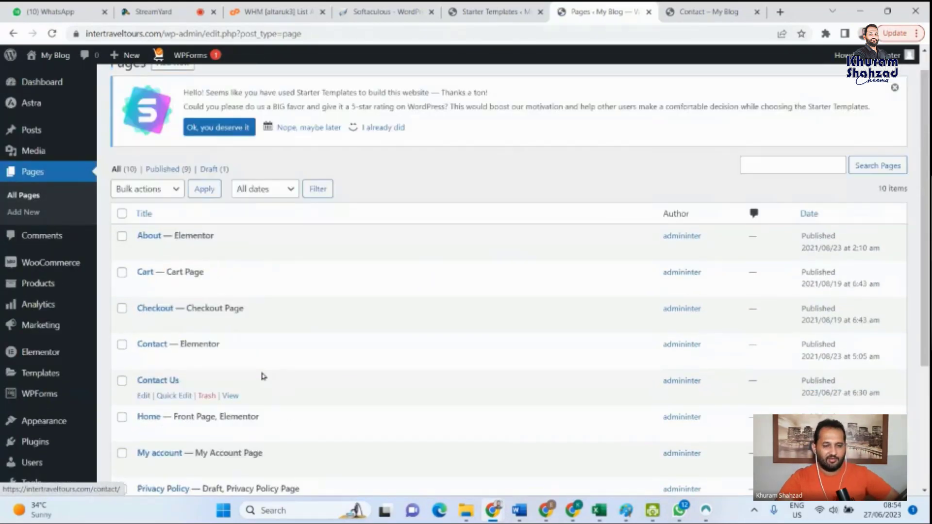
{"action": "scroll", "coordinate": [263, 376], "scroll_direction": "down", "scroll_amount": 2}
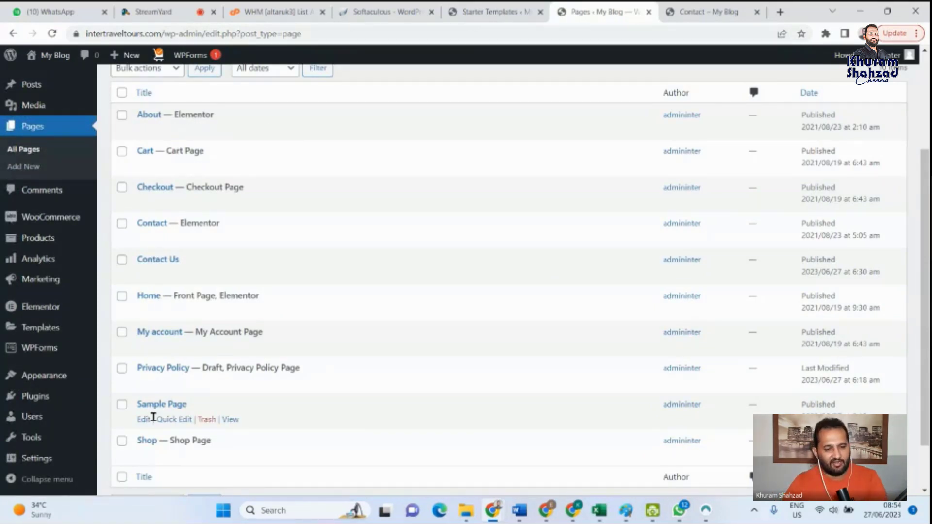
- Return to the store's Contact page and go from its header navigation to the Home page
{"action": "key", "text": "ctrl+Tab"}
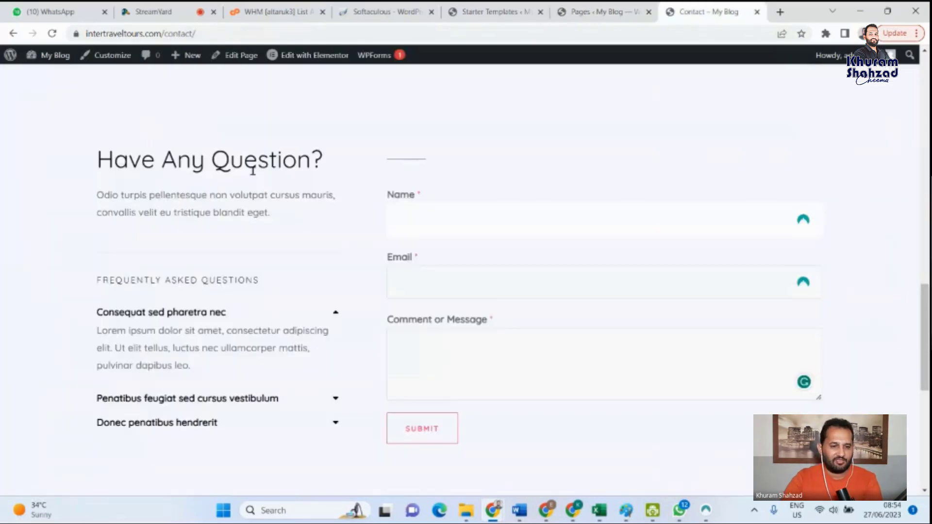
{"action": "scroll", "coordinate": [435, 169], "scroll_direction": "up", "scroll_amount": 5}
{"action": "scroll", "coordinate": [314, 83], "scroll_direction": "up", "scroll_amount": 10}
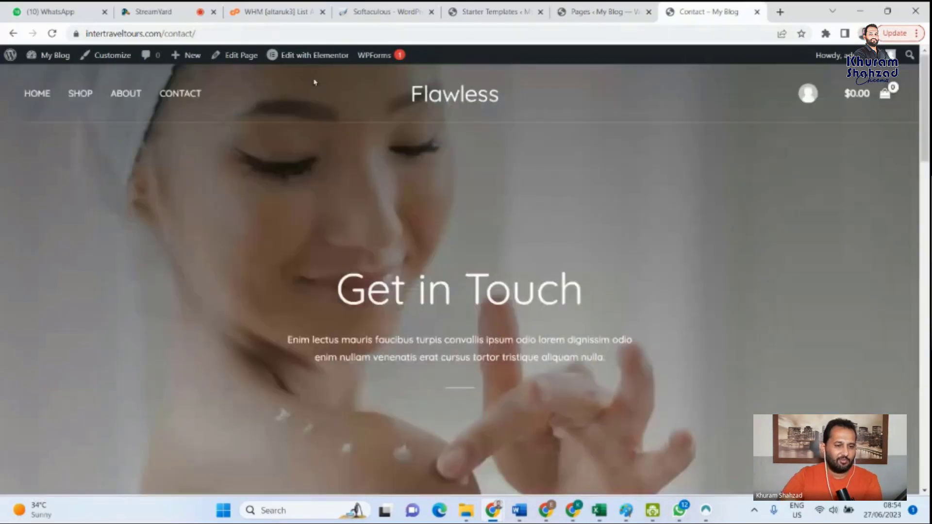
{"action": "left_click", "coordinate": [43, 95]}
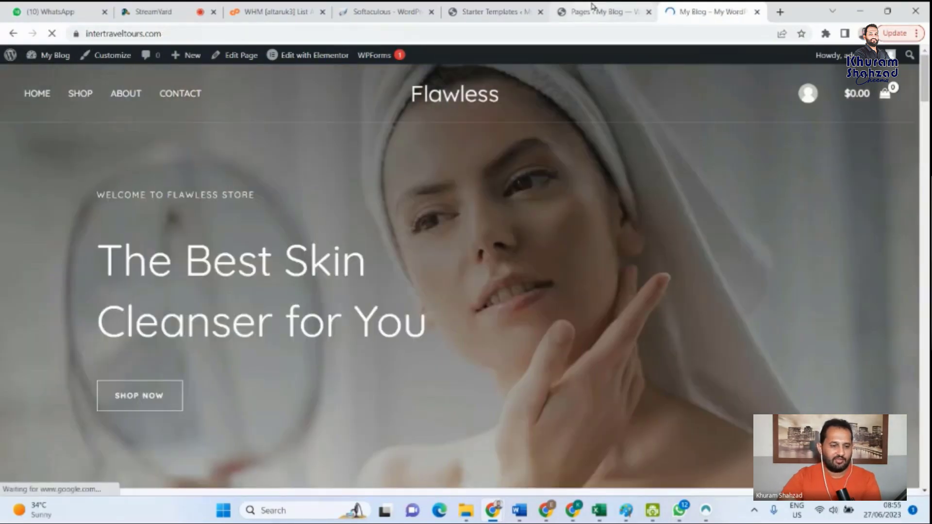
- Open the Home page for editing with Elementor and go through the What's New notices, choosing to try containers first
{"action": "left_click", "coordinate": [592, 7]}
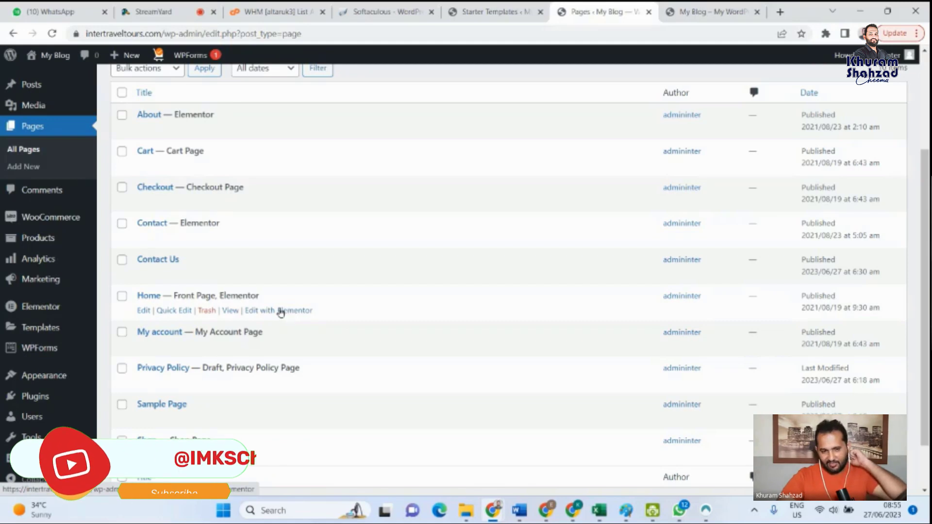
{"action": "left_click", "coordinate": [254, 310]}
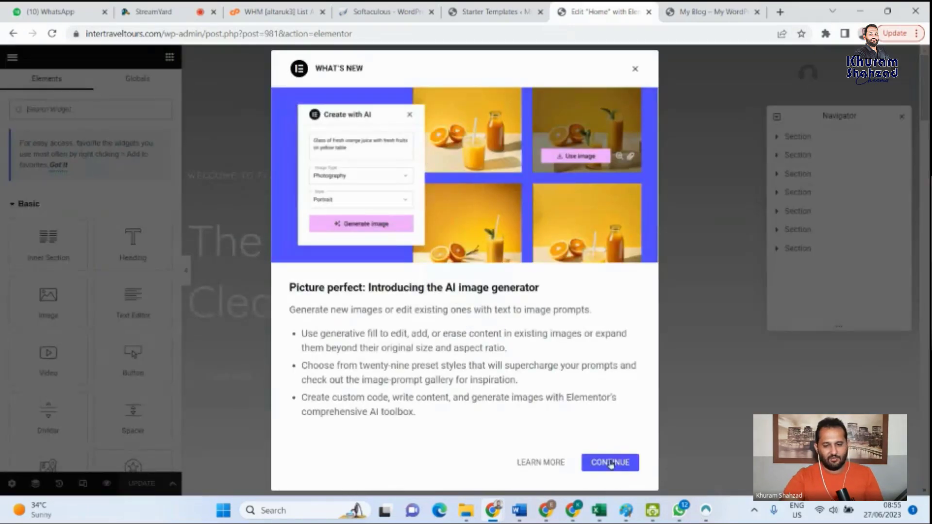
{"action": "left_click", "coordinate": [611, 464]}
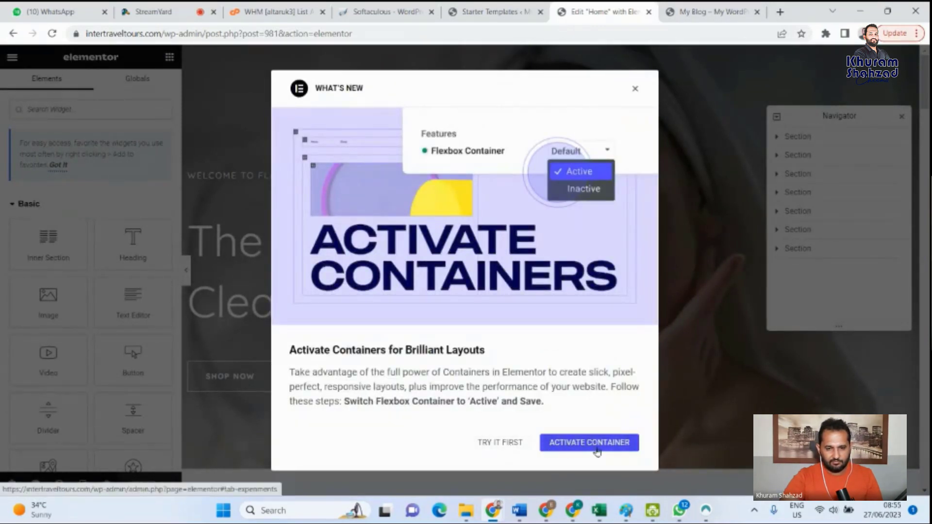
{"action": "left_click", "coordinate": [513, 444]}
- Close the separately opened Elementor what's-new page and look over the Home page's hero and New Arrivals sections in the editor
{"action": "left_click", "coordinate": [527, 12]}
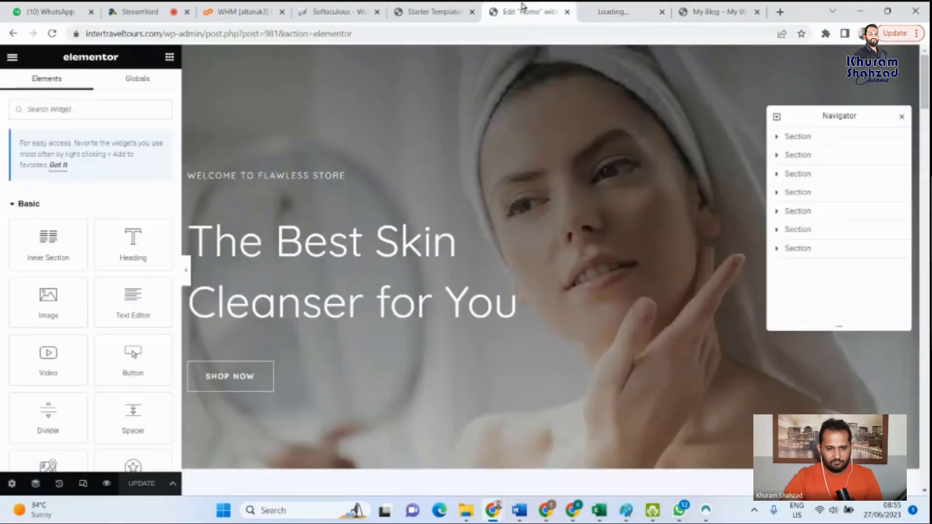
{"action": "left_click", "coordinate": [605, 13]}
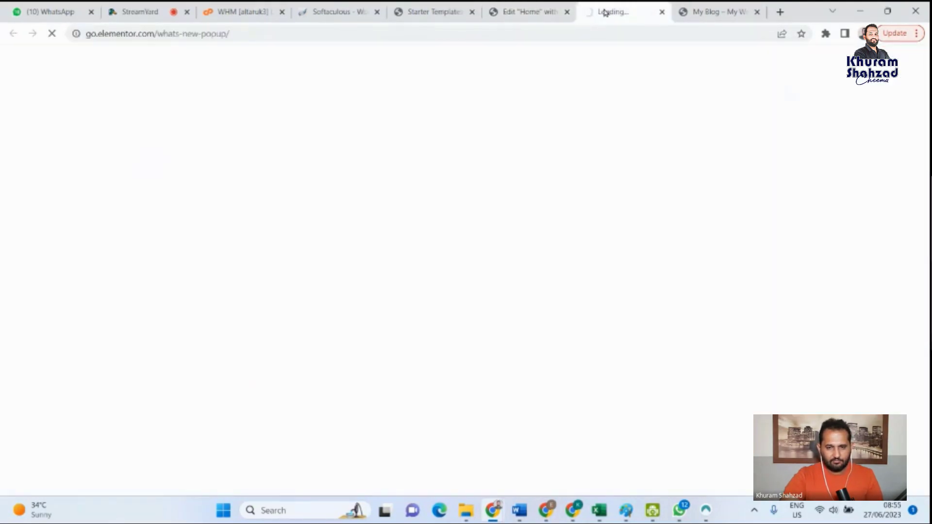
{"action": "left_click", "coordinate": [661, 12]}
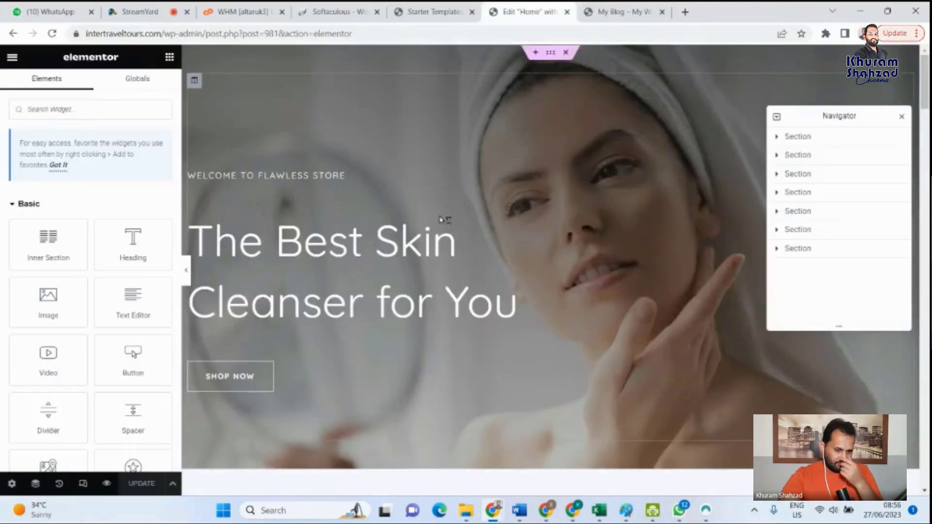
{"action": "scroll", "coordinate": [458, 322], "scroll_direction": "down", "scroll_amount": 7}
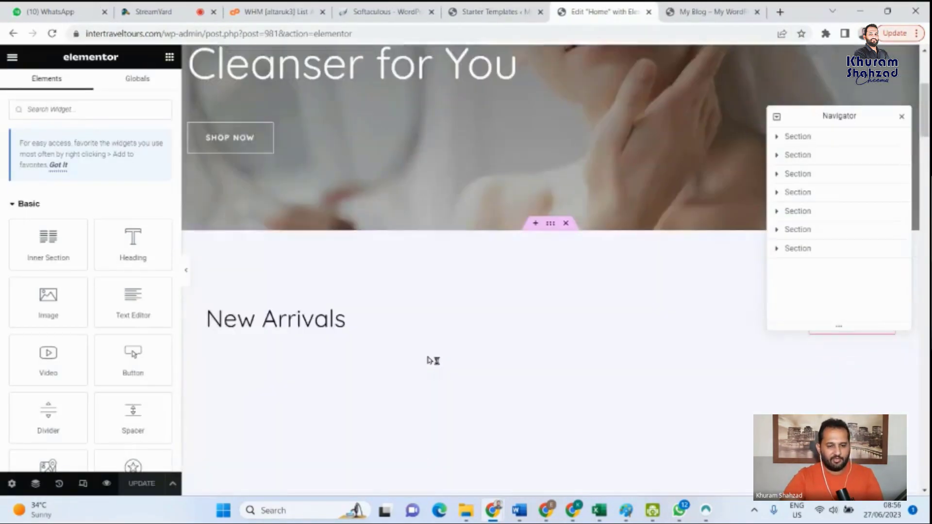
{"action": "scroll", "coordinate": [418, 306], "scroll_direction": "up", "scroll_amount": 7}
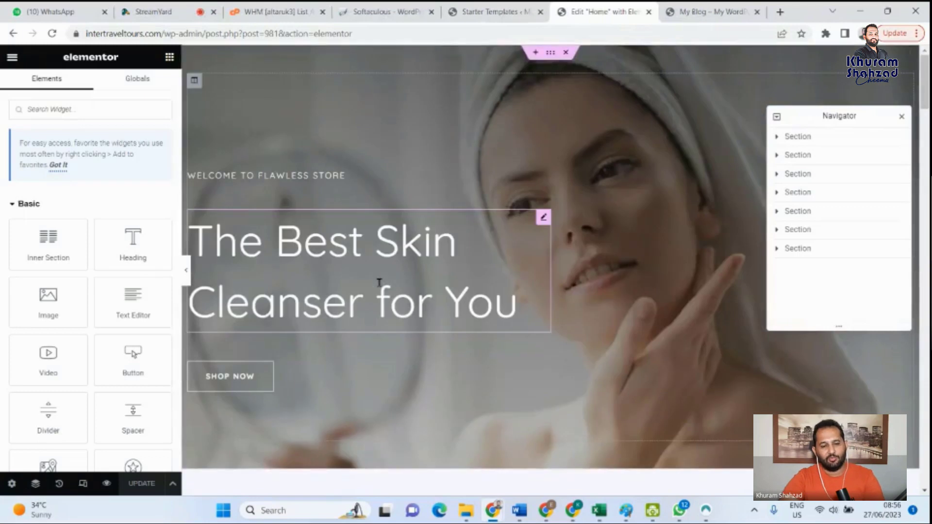
- Close the floating Navigator and return to the hero section at the start of the Home page
{"action": "mouse_move", "coordinate": [543, 229]}
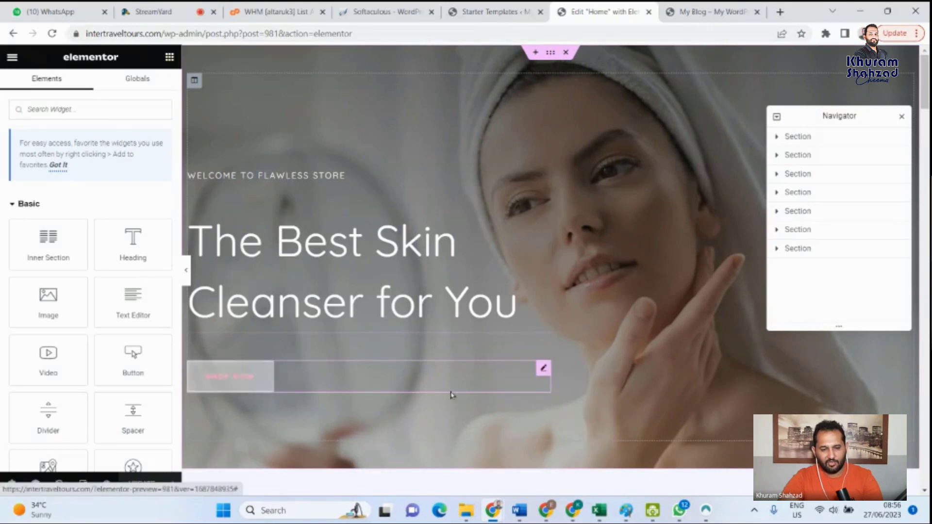
{"action": "scroll", "coordinate": [544, 307], "scroll_direction": "down", "scroll_amount": 3}
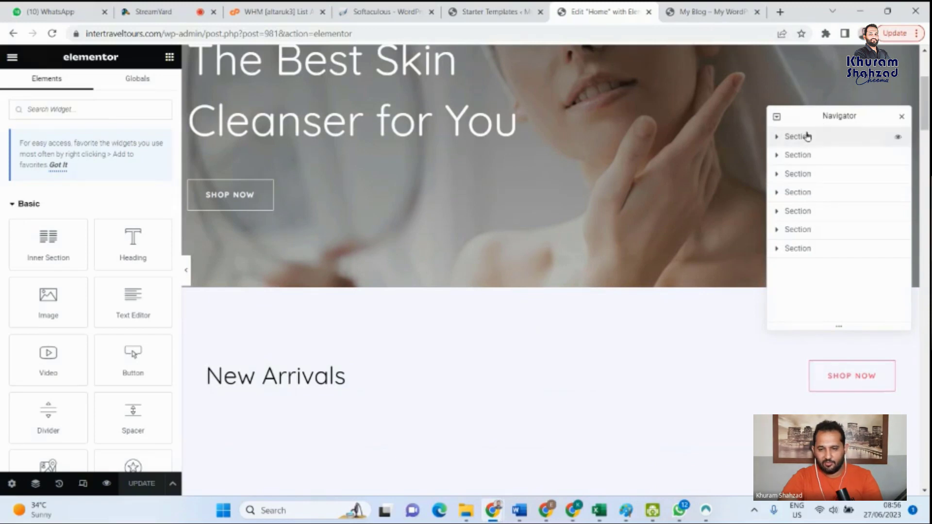
{"action": "left_click", "coordinate": [899, 118]}
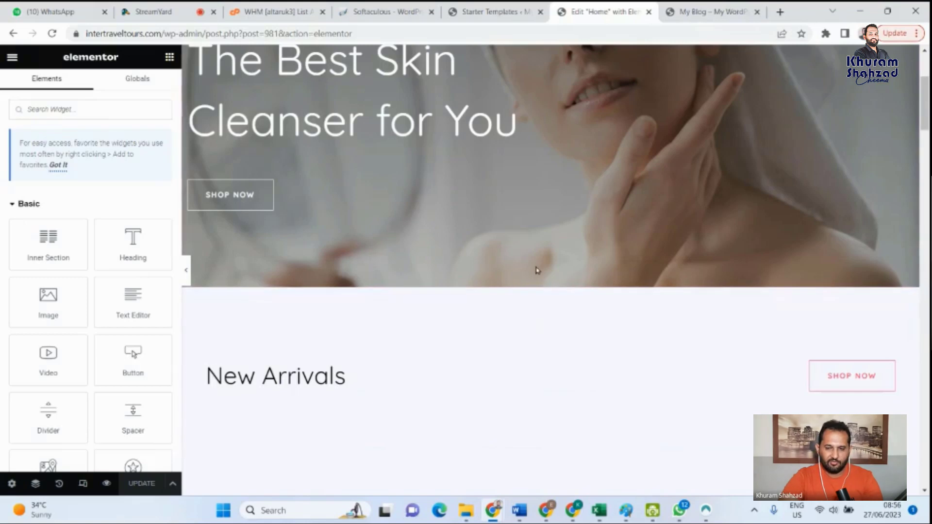
{"action": "mouse_move", "coordinate": [531, 298]}
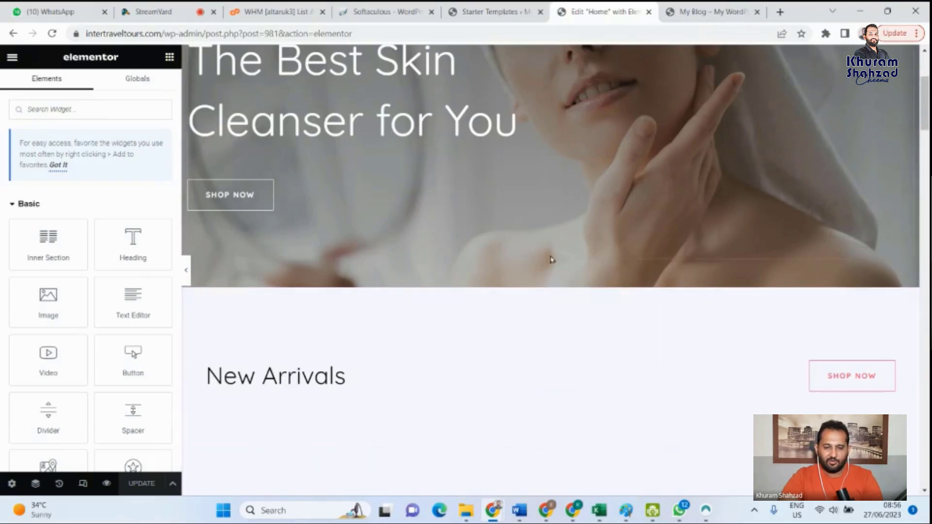
{"action": "scroll", "coordinate": [551, 256], "scroll_direction": "up", "scroll_amount": 3}
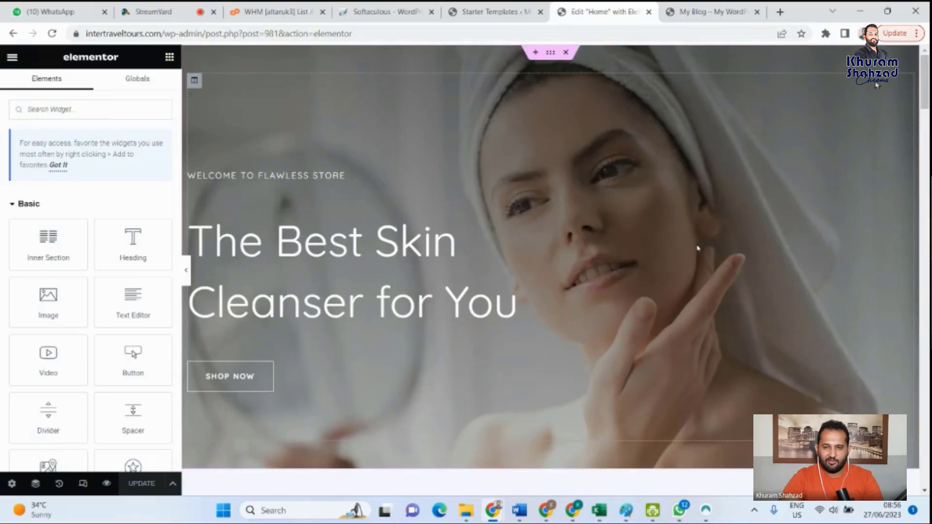
- Review the Home page's sections from New Arrivals and Beauty Flawless Skin through customer reviews and the photo gallery to the empty widget area
{"action": "scroll", "coordinate": [514, 238], "scroll_direction": "down", "scroll_amount": 6}
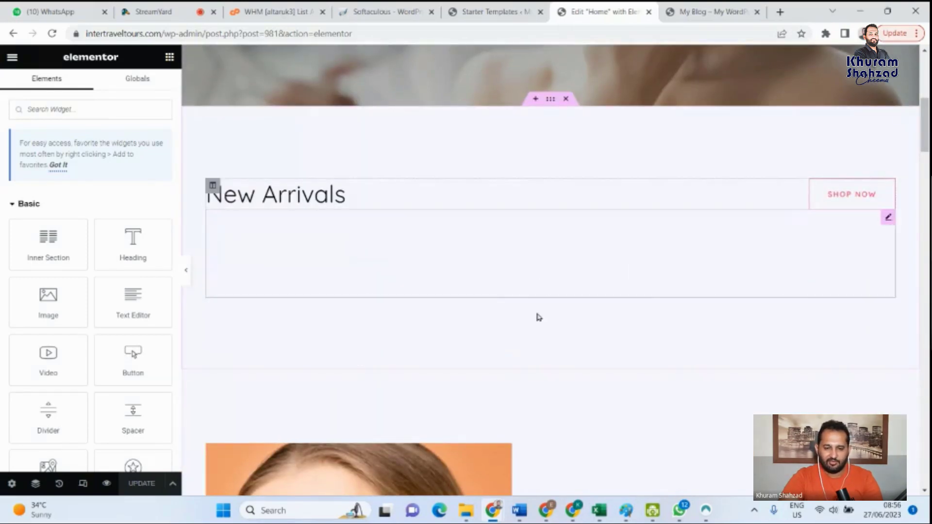
{"action": "scroll", "coordinate": [309, 197], "scroll_direction": "down", "scroll_amount": 1}
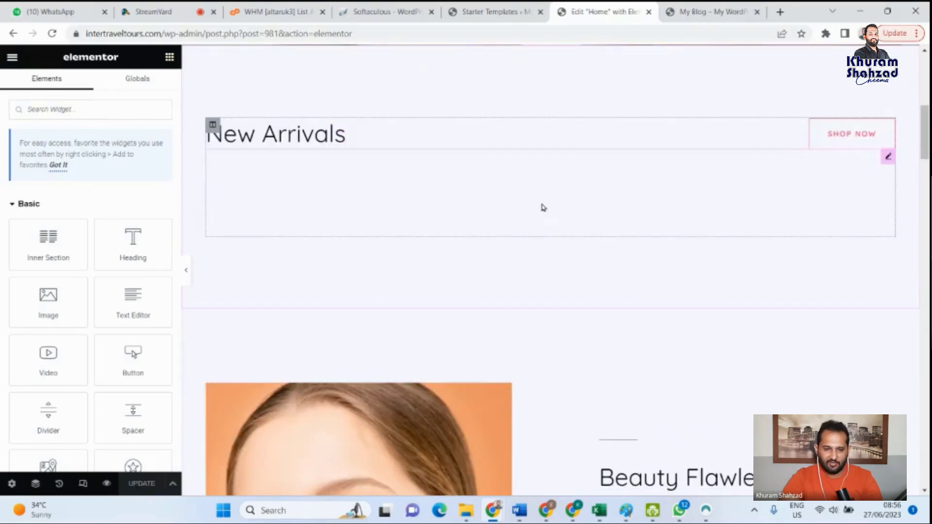
{"action": "scroll", "coordinate": [543, 214], "scroll_direction": "down", "scroll_amount": 3}
{"action": "scroll", "coordinate": [440, 253], "scroll_direction": "down", "scroll_amount": 1}
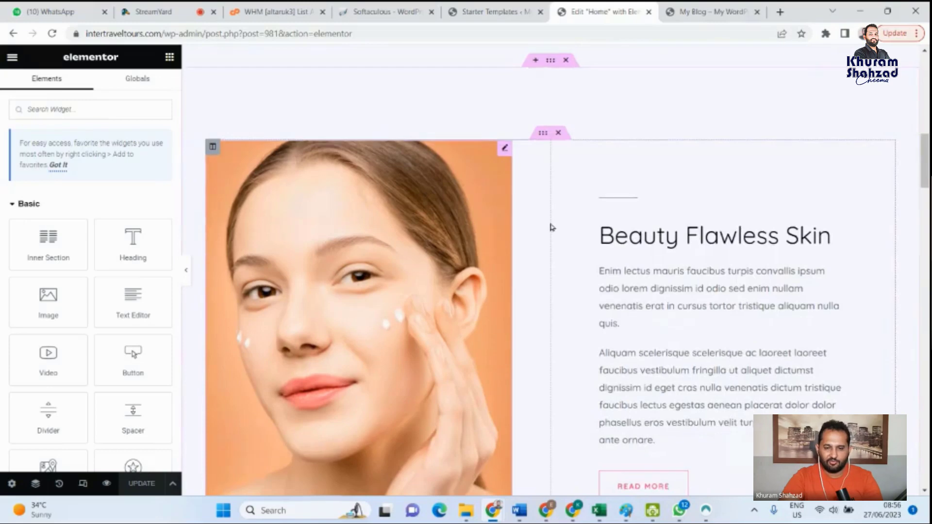
{"action": "scroll", "coordinate": [583, 223], "scroll_direction": "down", "scroll_amount": 4}
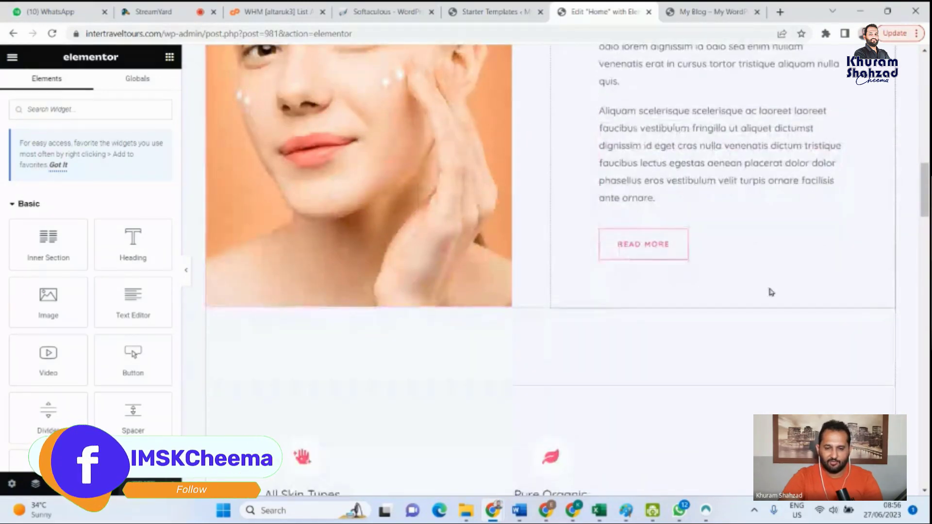
{"action": "scroll", "coordinate": [724, 260], "scroll_direction": "up", "scroll_amount": 3}
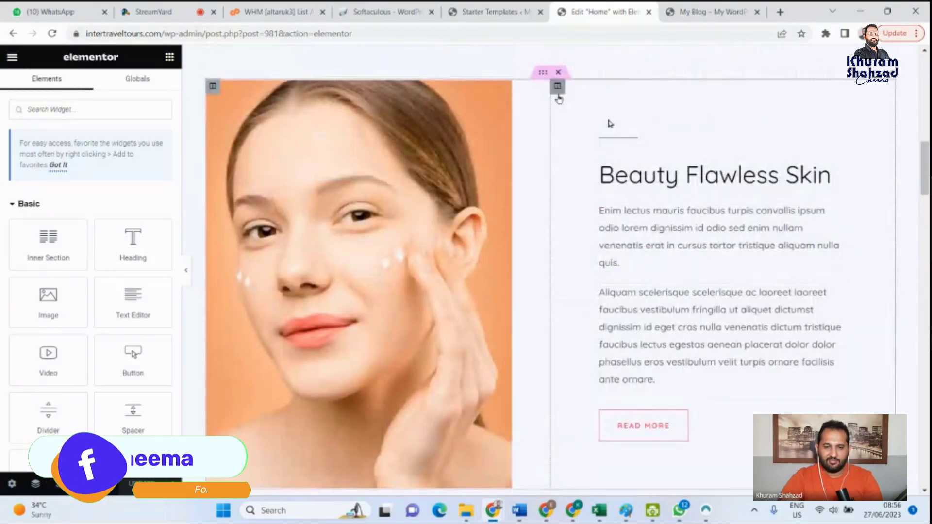
{"action": "scroll", "coordinate": [641, 238], "scroll_direction": "down", "scroll_amount": 5}
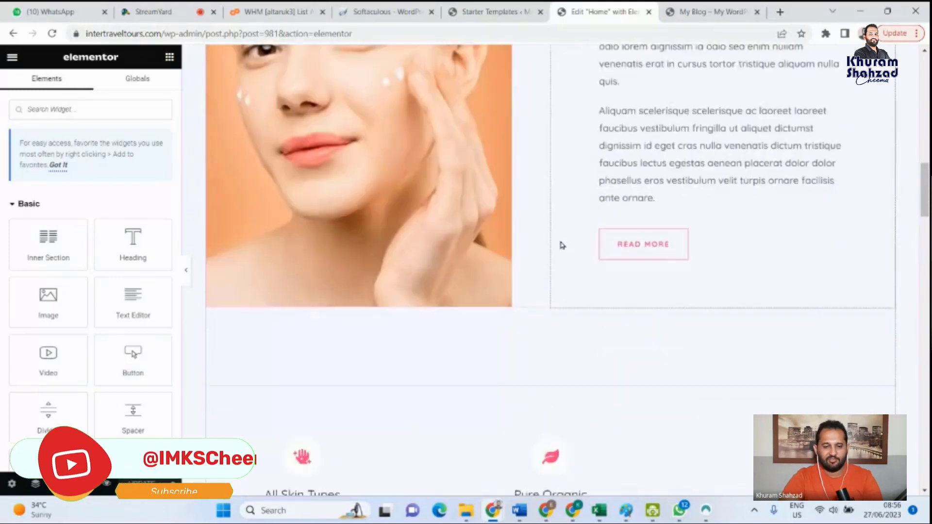
{"action": "scroll", "coordinate": [374, 286], "scroll_direction": "down", "scroll_amount": 1}
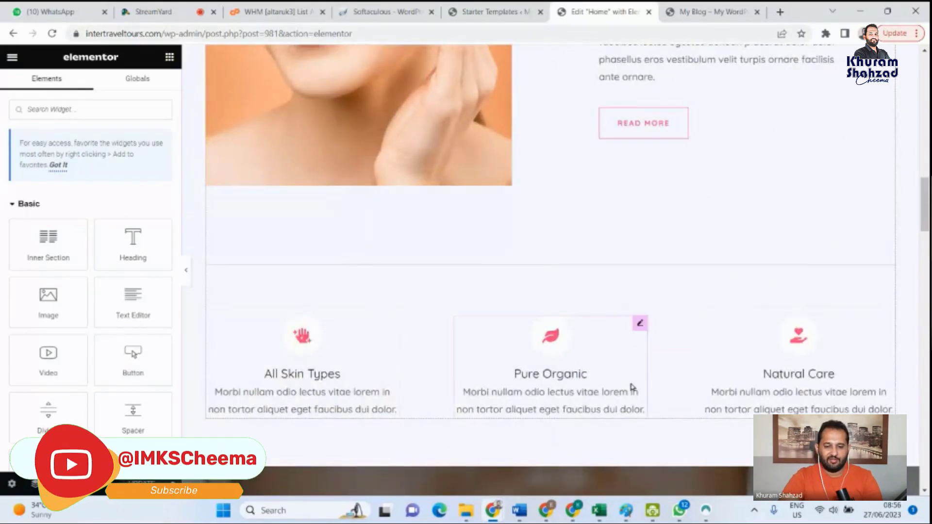
{"action": "scroll", "coordinate": [626, 381], "scroll_direction": "down", "scroll_amount": 2}
{"action": "scroll", "coordinate": [573, 277], "scroll_direction": "down", "scroll_amount": 3}
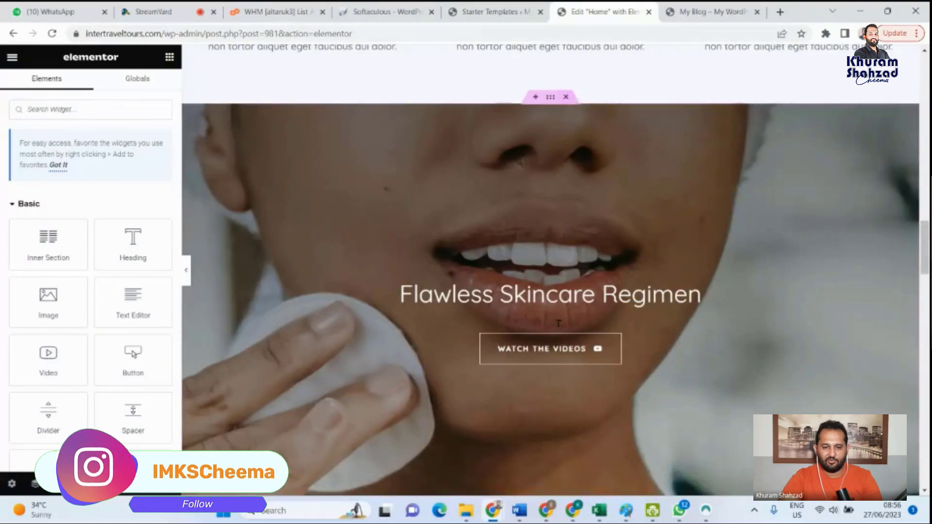
{"action": "scroll", "coordinate": [508, 320], "scroll_direction": "down", "scroll_amount": 6}
{"action": "scroll", "coordinate": [505, 310], "scroll_direction": "down", "scroll_amount": 4}
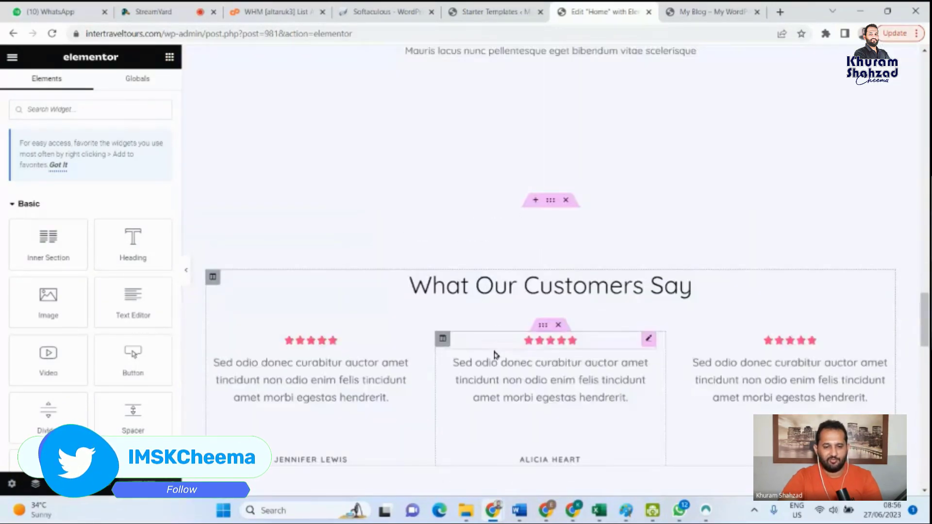
{"action": "scroll", "coordinate": [550, 254], "scroll_direction": "down", "scroll_amount": 9}
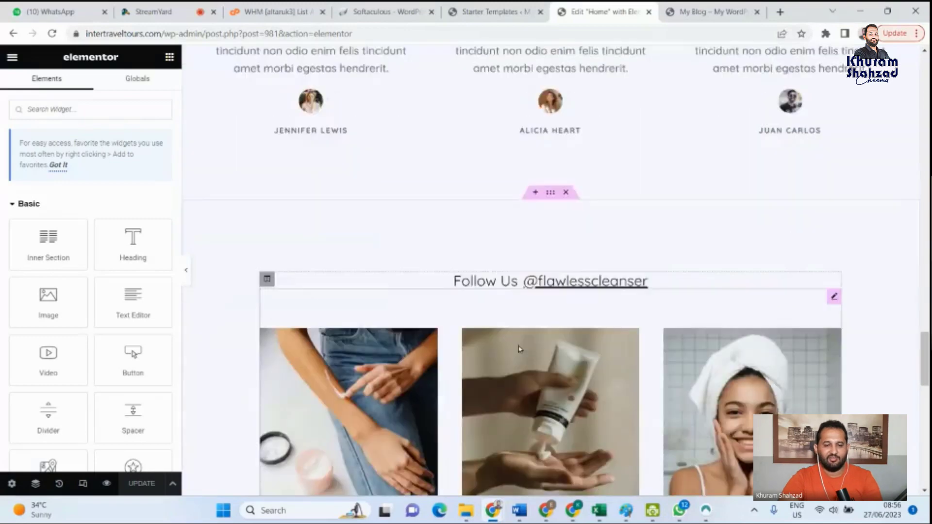
{"action": "scroll", "coordinate": [518, 353], "scroll_direction": "down", "scroll_amount": 3}
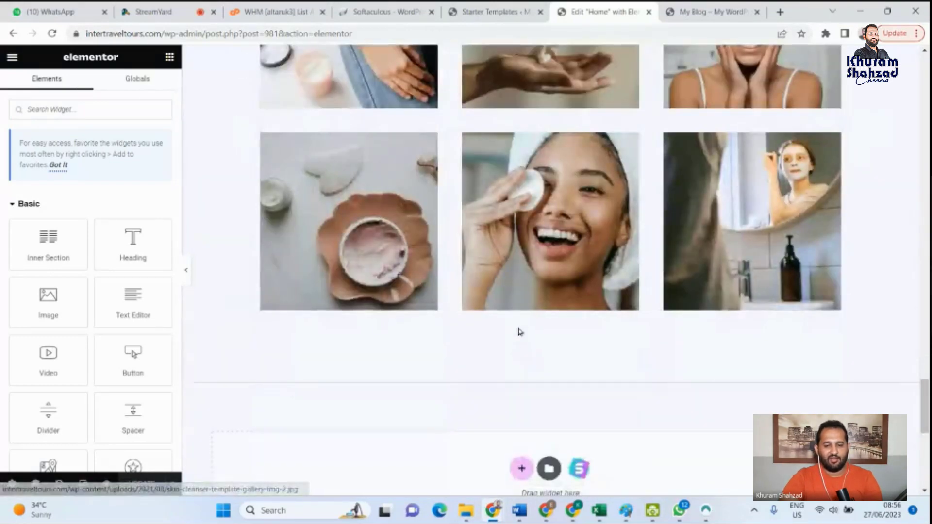
{"action": "scroll", "coordinate": [578, 402], "scroll_direction": "down", "scroll_amount": 4}
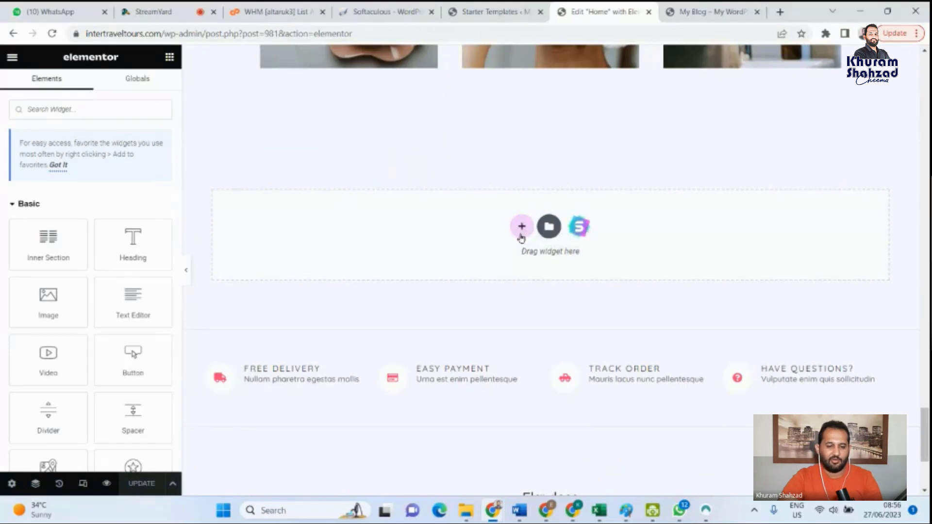
- Add a new section below the photo gallery using the three-column structure with one wide first column and two narrow ones
{"action": "scroll", "coordinate": [521, 238], "scroll_direction": "down", "scroll_amount": 3}
{"action": "scroll", "coordinate": [518, 266], "scroll_direction": "up", "scroll_amount": 3}
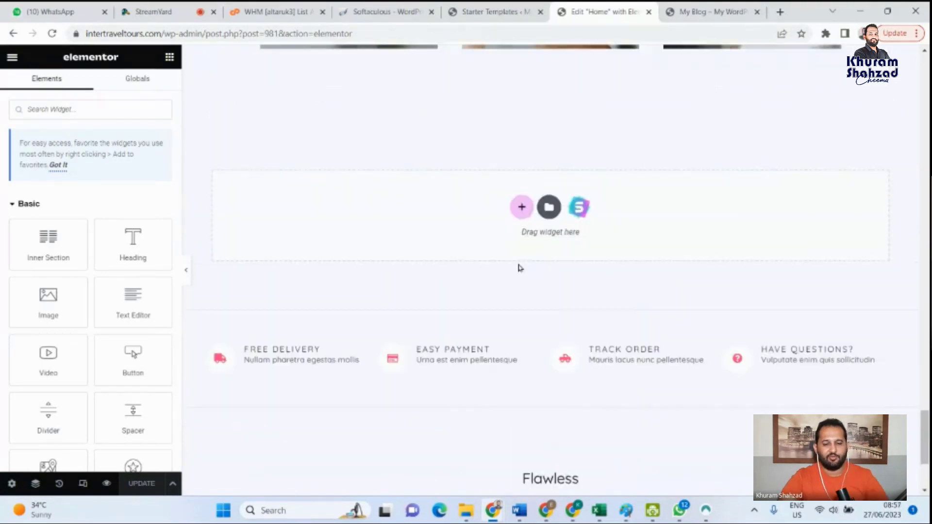
{"action": "left_click", "coordinate": [521, 209]}
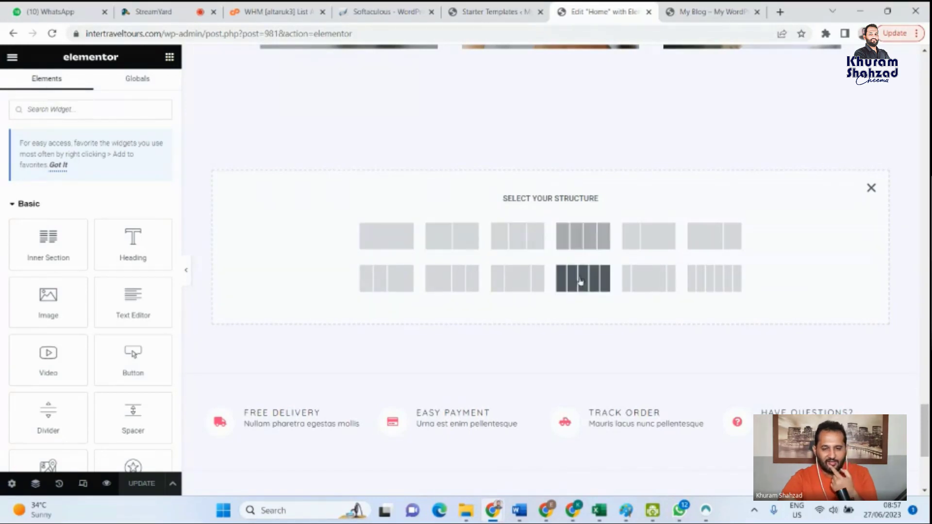
{"action": "left_click", "coordinate": [459, 281]}
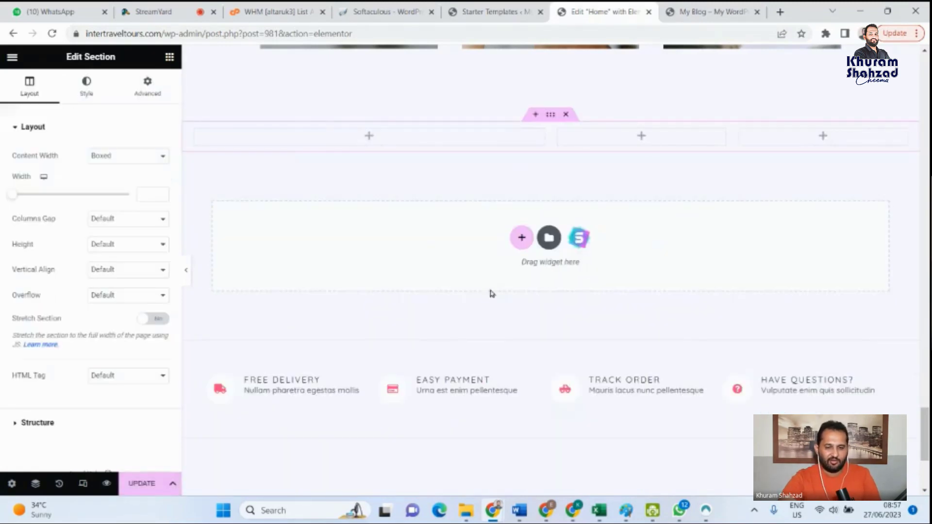
- Bring up the widgets for the new section's wide column and examine the Basic, Pro and General groups
{"action": "left_click", "coordinate": [369, 136]}
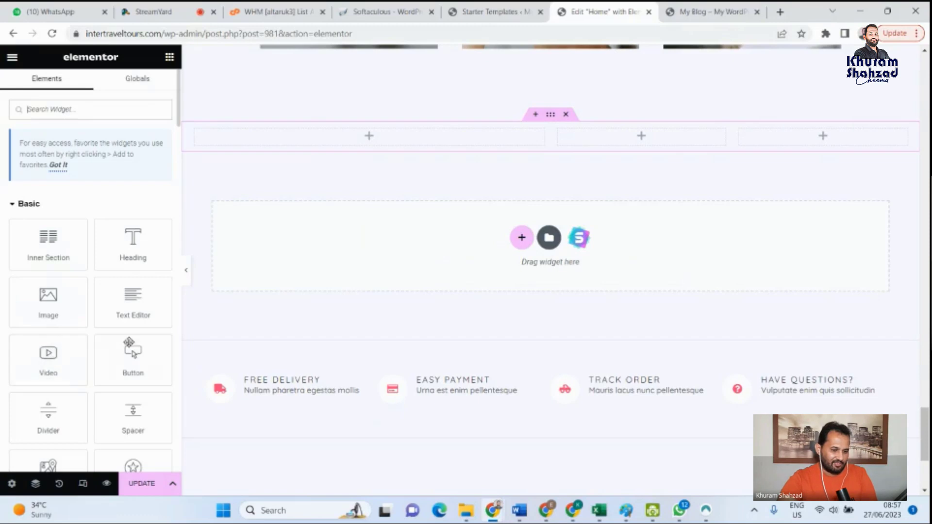
{"action": "scroll", "coordinate": [87, 359], "scroll_direction": "down", "scroll_amount": 5}
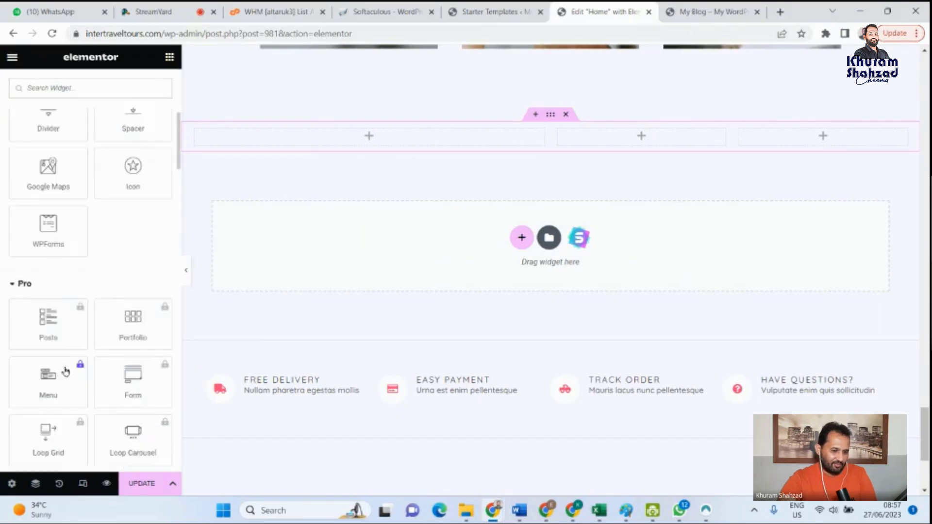
{"action": "scroll", "coordinate": [65, 373], "scroll_direction": "down", "scroll_amount": 3}
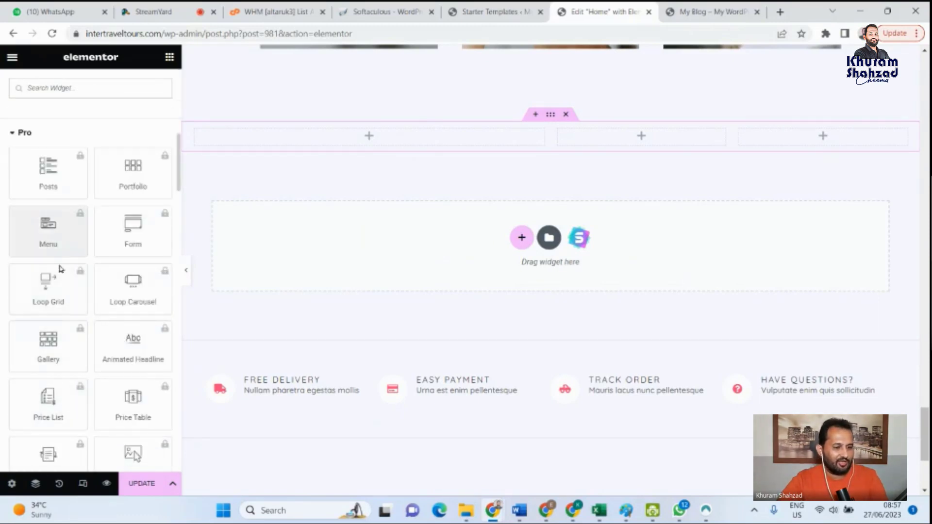
{"action": "scroll", "coordinate": [58, 316], "scroll_direction": "down", "scroll_amount": 5}
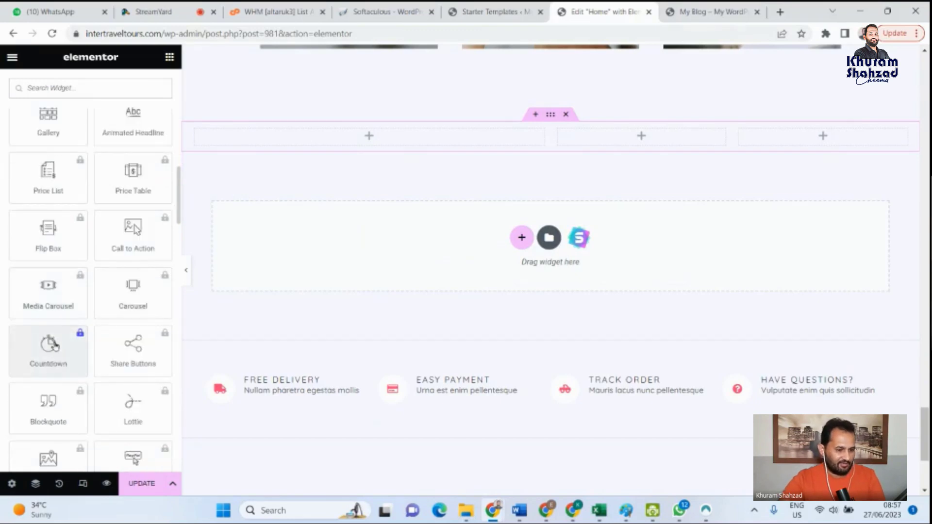
{"action": "scroll", "coordinate": [59, 364], "scroll_direction": "down", "scroll_amount": 2}
{"action": "scroll", "coordinate": [77, 396], "scroll_direction": "down", "scroll_amount": 5}
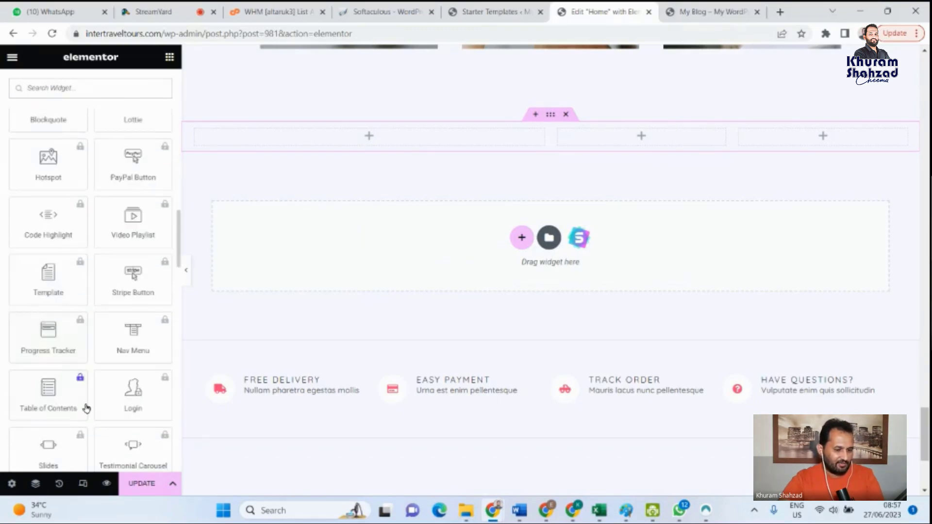
{"action": "scroll", "coordinate": [78, 417], "scroll_direction": "down", "scroll_amount": 5}
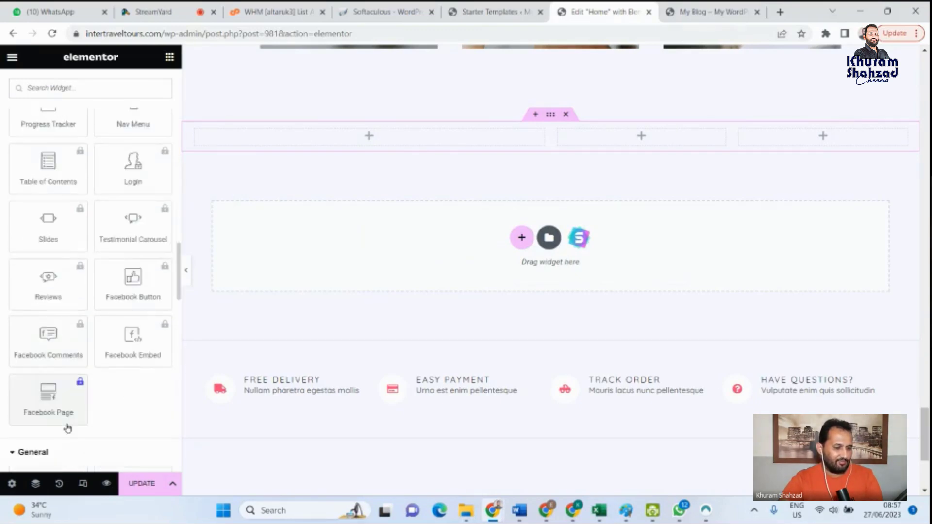
{"action": "scroll", "coordinate": [73, 417], "scroll_direction": "down", "scroll_amount": 3}
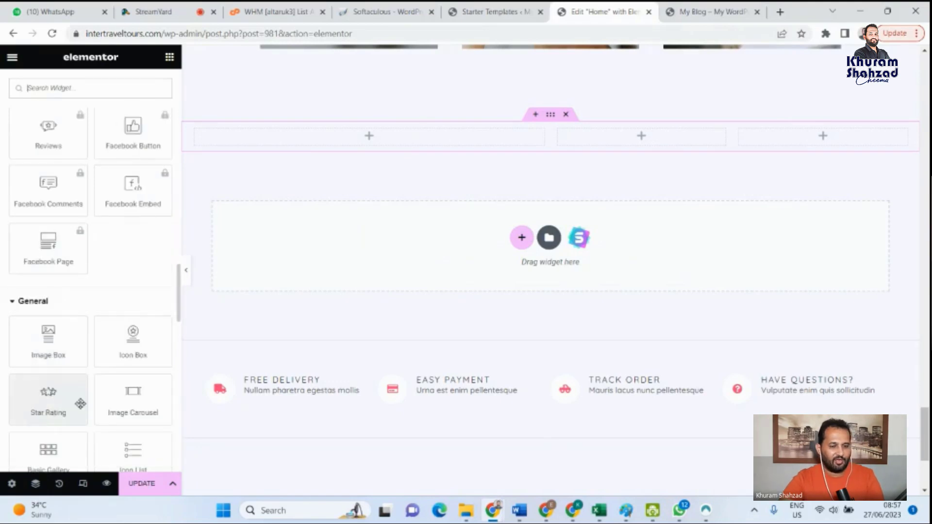
{"action": "scroll", "coordinate": [80, 403], "scroll_direction": "down", "scroll_amount": 6}
{"action": "scroll", "coordinate": [366, 343], "scroll_direction": "up", "scroll_amount": 5}
{"action": "scroll", "coordinate": [366, 343], "scroll_direction": "down", "scroll_amount": 3}
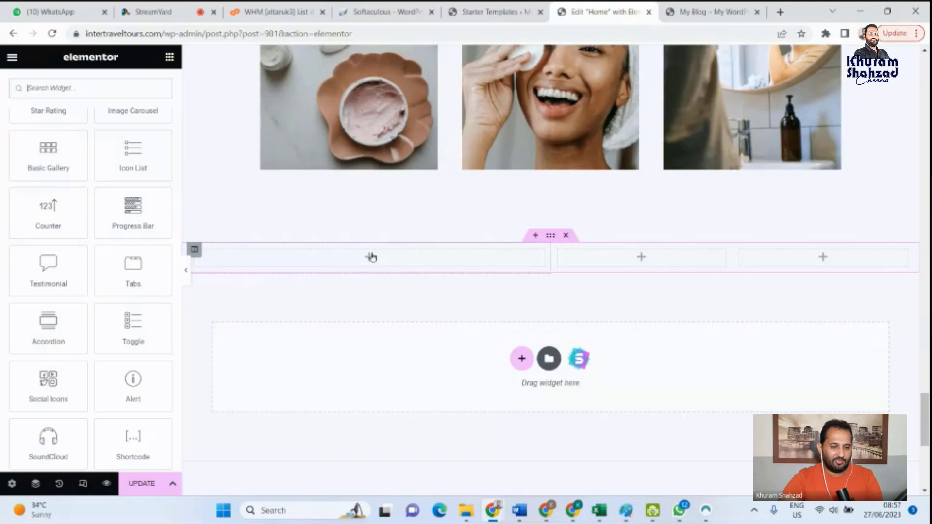
{"action": "scroll", "coordinate": [402, 276], "scroll_direction": "down", "scroll_amount": 1}
{"action": "scroll", "coordinate": [402, 276], "scroll_direction": "down", "scroll_amount": 2}
{"action": "scroll", "coordinate": [46, 243], "scroll_direction": "down", "scroll_amount": 10}
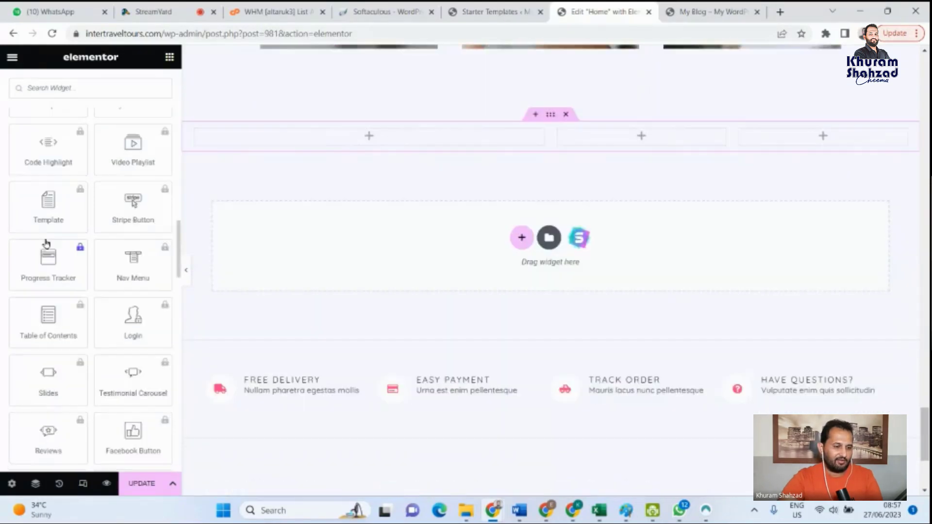
- Add a basic Image widget to the wide first column of the new section
{"action": "scroll", "coordinate": [46, 243], "scroll_direction": "up", "scroll_amount": 10}
{"action": "scroll", "coordinate": [78, 273], "scroll_direction": "up", "scroll_amount": 10}
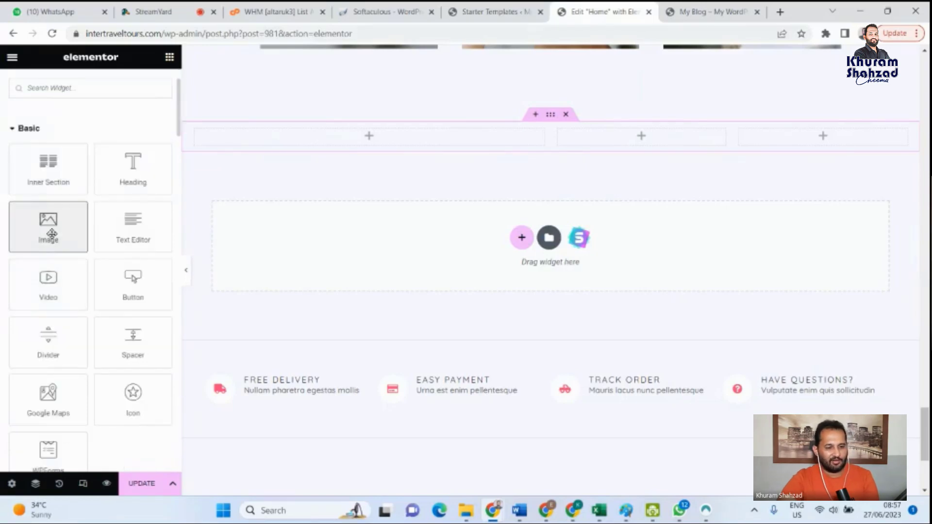
{"action": "left_click", "coordinate": [54, 238]}
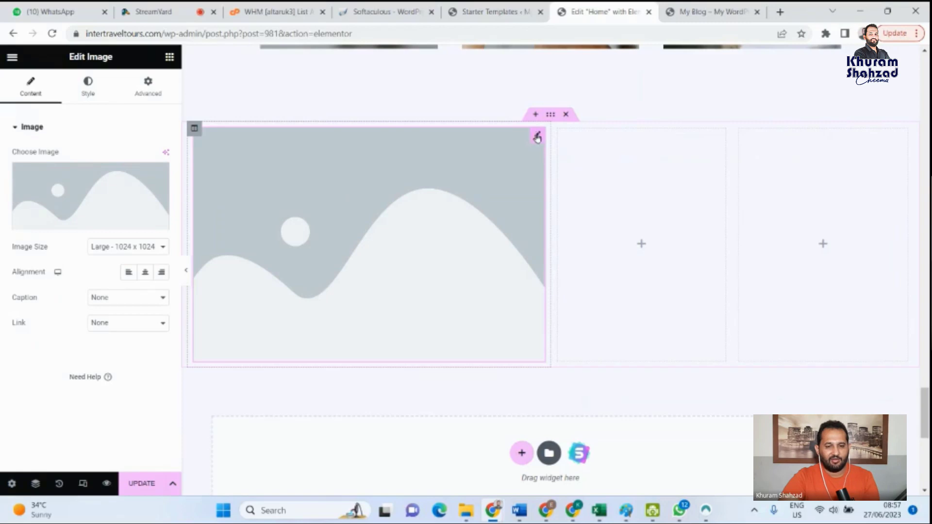
- Set the wide column's image to skin-cleanser-template-product-img-14.jpg from the media library and check it on the page
{"action": "mouse_move", "coordinate": [91, 204]}
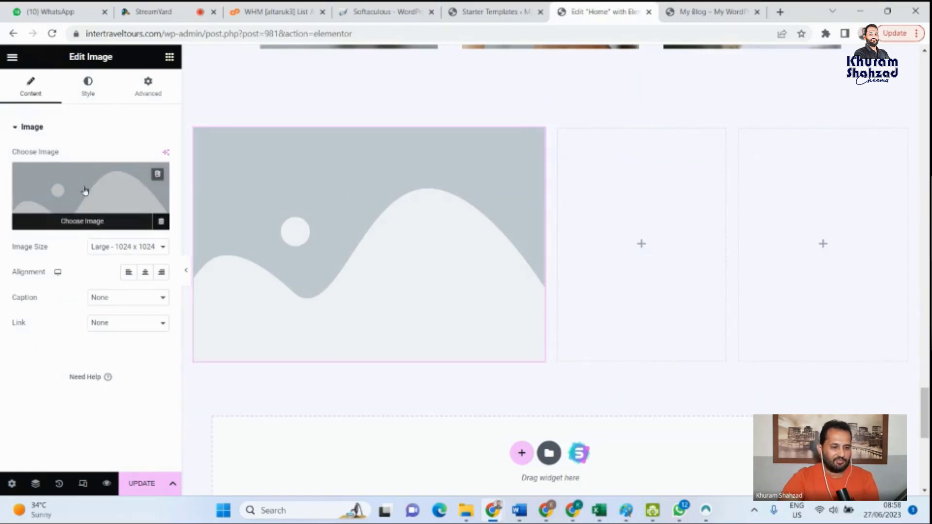
{"action": "left_click", "coordinate": [96, 222]}
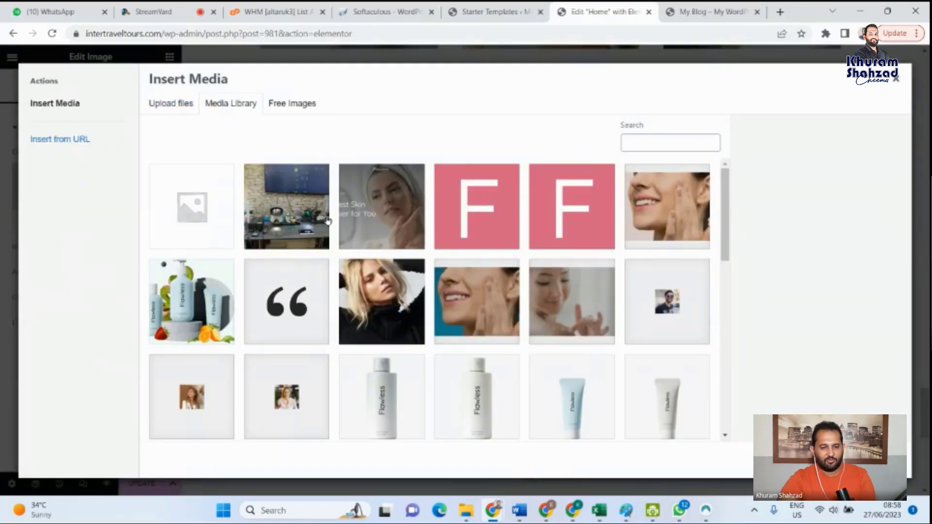
{"action": "left_click", "coordinate": [328, 222]}
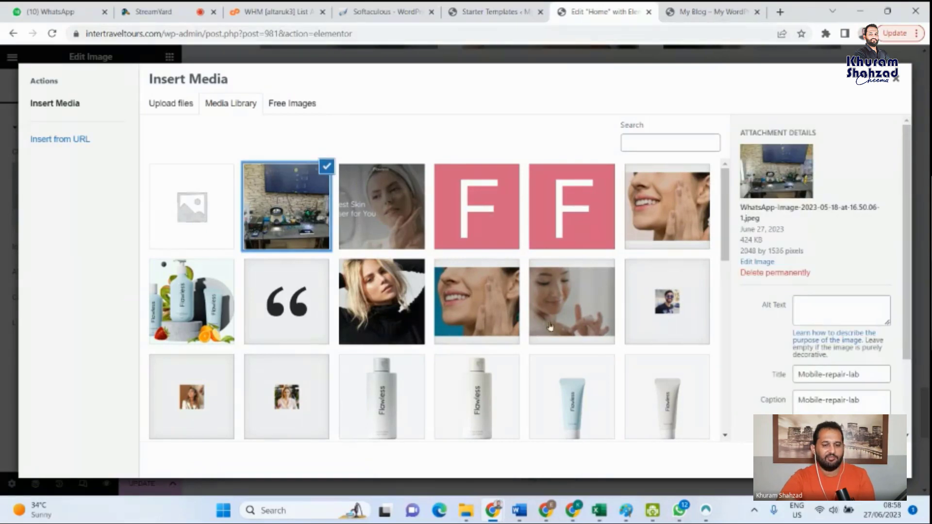
{"action": "scroll", "coordinate": [550, 327], "scroll_direction": "down", "scroll_amount": 8}
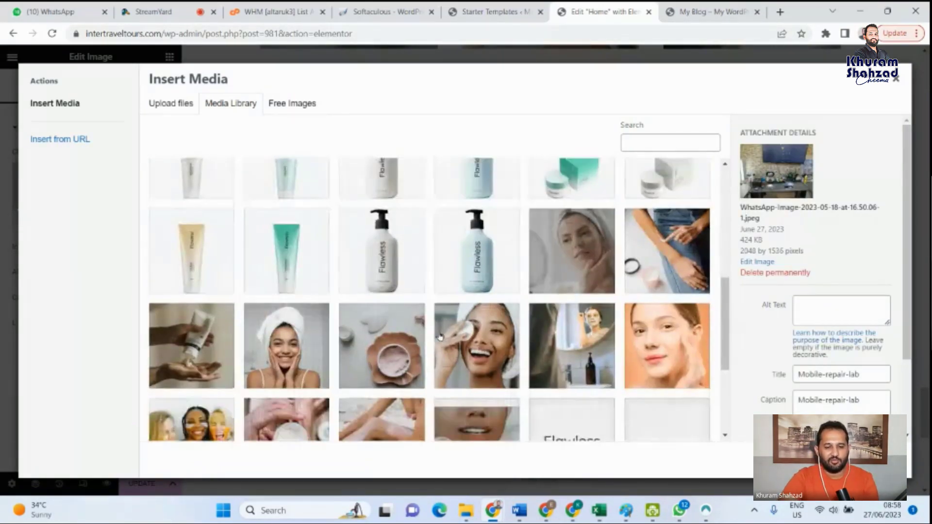
{"action": "scroll", "coordinate": [440, 337], "scroll_direction": "down", "scroll_amount": 3}
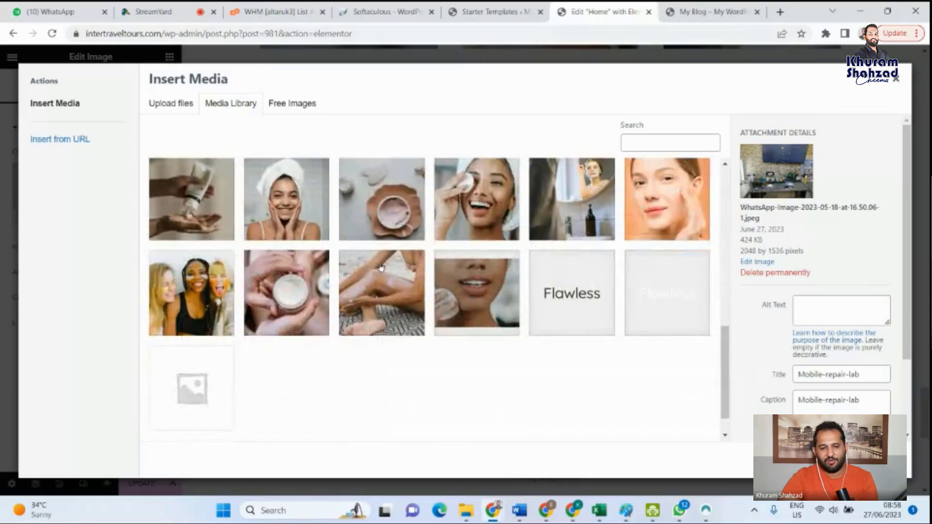
{"action": "scroll", "coordinate": [382, 267], "scroll_direction": "up", "scroll_amount": 10}
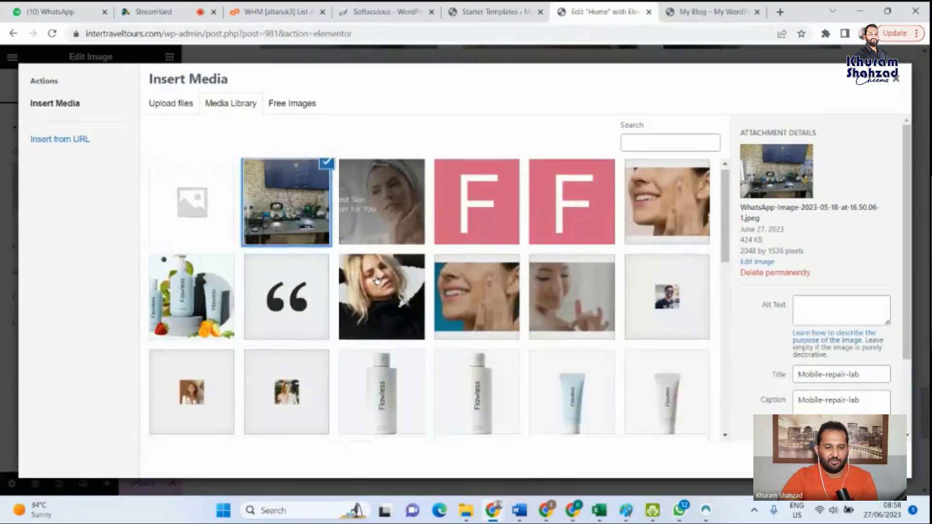
{"action": "scroll", "coordinate": [664, 379], "scroll_direction": "down", "scroll_amount": 3}
{"action": "left_click", "coordinate": [392, 276]}
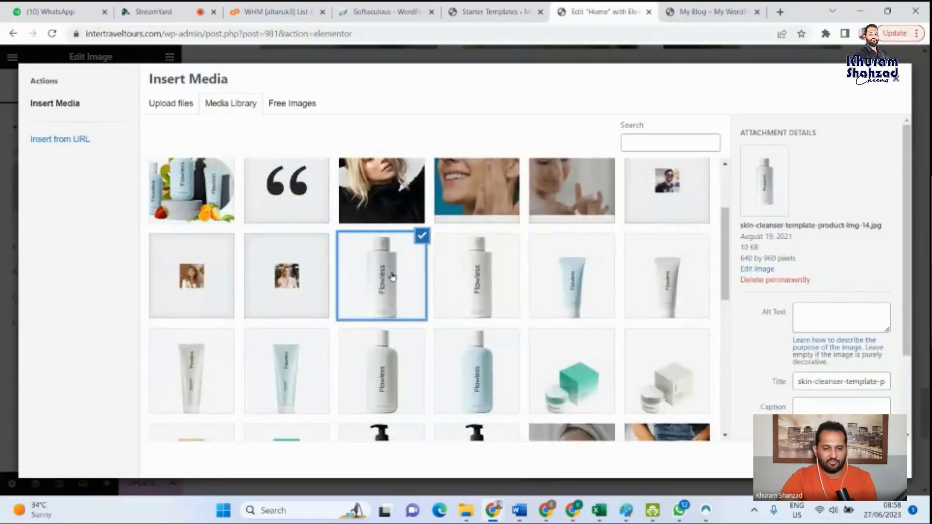
{"action": "left_click", "coordinate": [873, 460]}
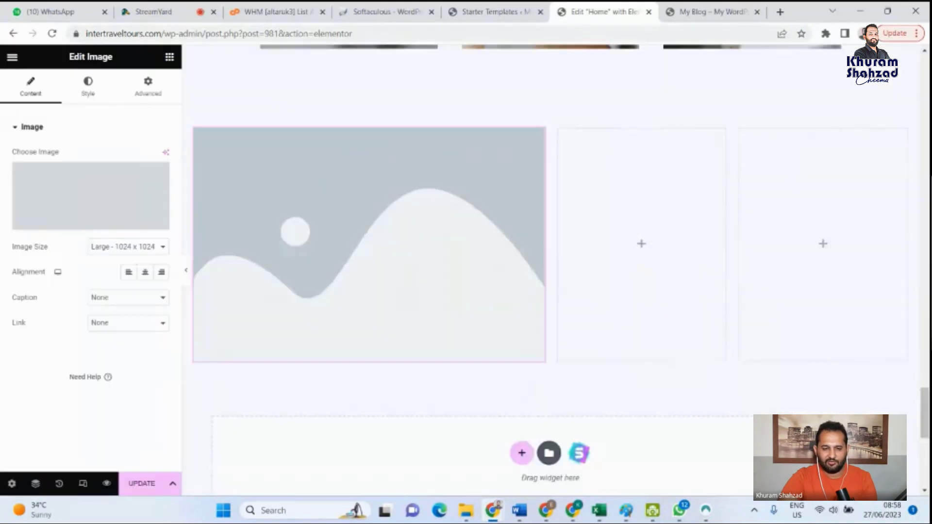
{"action": "scroll", "coordinate": [443, 316], "scroll_direction": "down", "scroll_amount": 5}
{"action": "scroll", "coordinate": [458, 323], "scroll_direction": "up", "scroll_amount": 6}
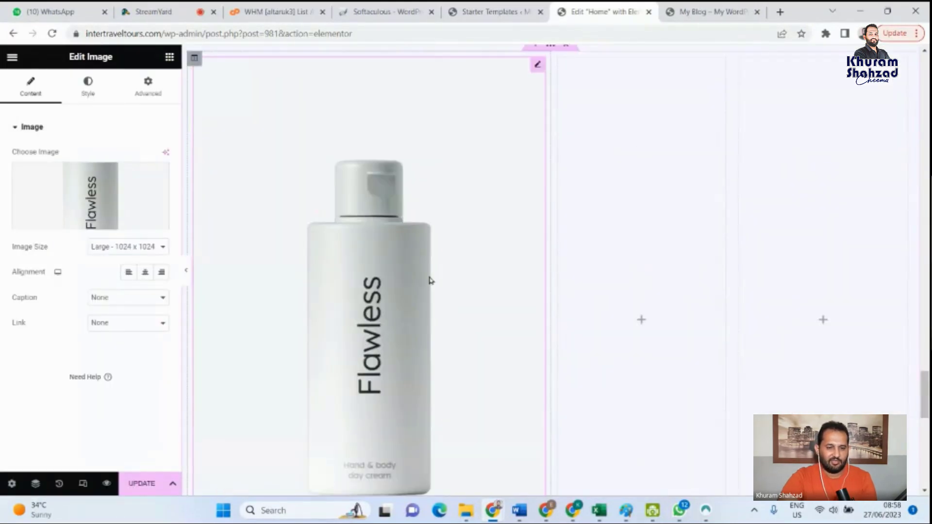
{"action": "scroll", "coordinate": [420, 265], "scroll_direction": "down", "scroll_amount": 4}
{"action": "scroll", "coordinate": [421, 331], "scroll_direction": "down", "scroll_amount": 2}
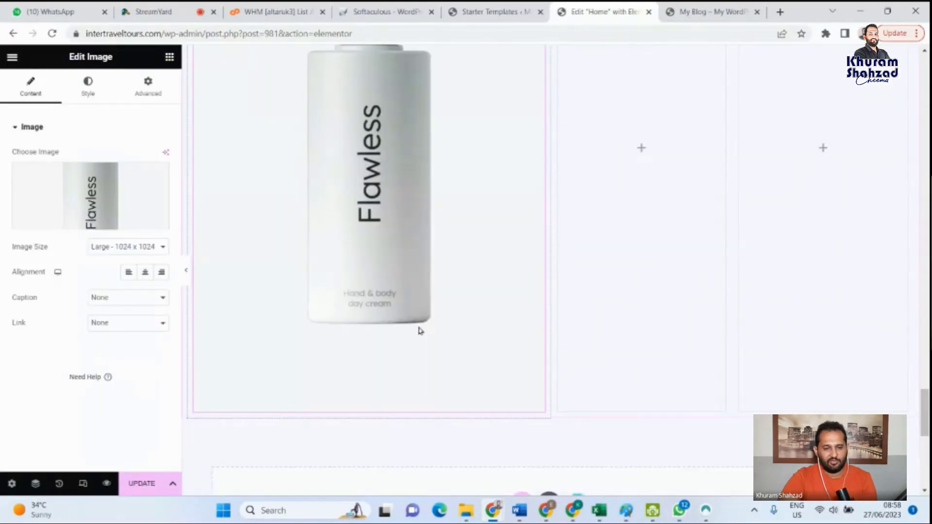
- Try to add a Heading widget to the empty second column of the new section
{"action": "scroll", "coordinate": [624, 334], "scroll_direction": "up", "scroll_amount": 3}
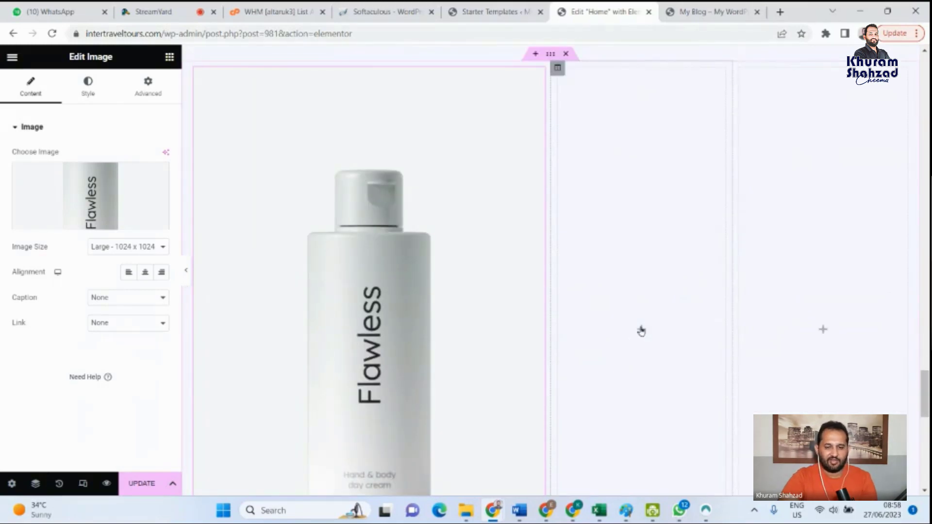
{"action": "left_click", "coordinate": [641, 330]}
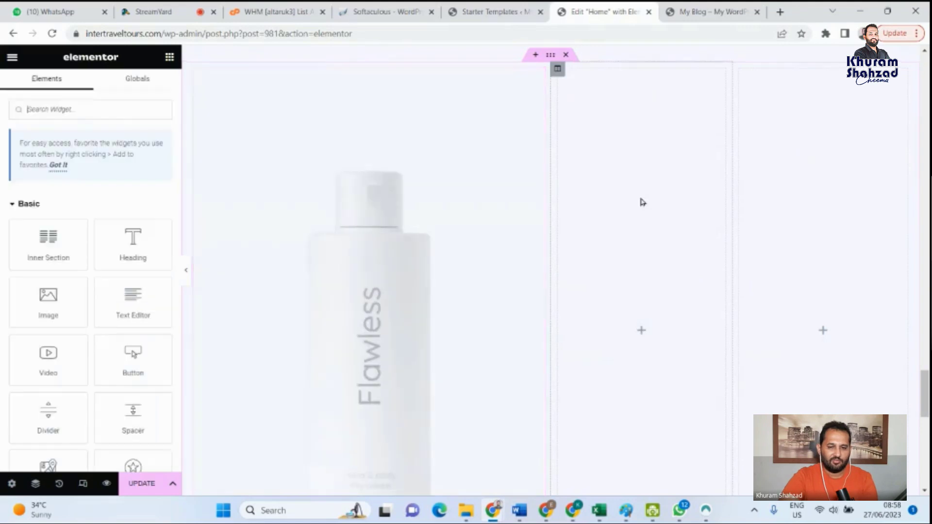
{"action": "scroll", "coordinate": [639, 195], "scroll_direction": "up", "scroll_amount": 2}
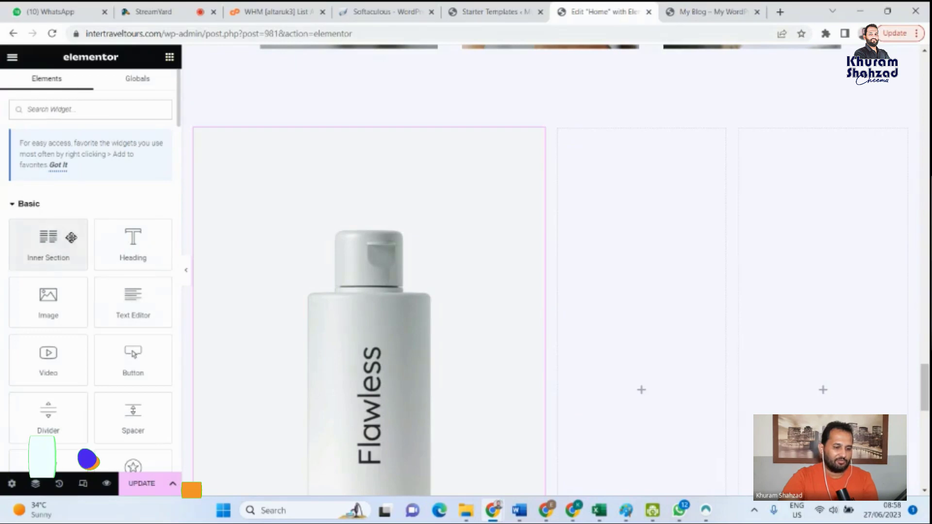
{"action": "left_click", "coordinate": [141, 255]}
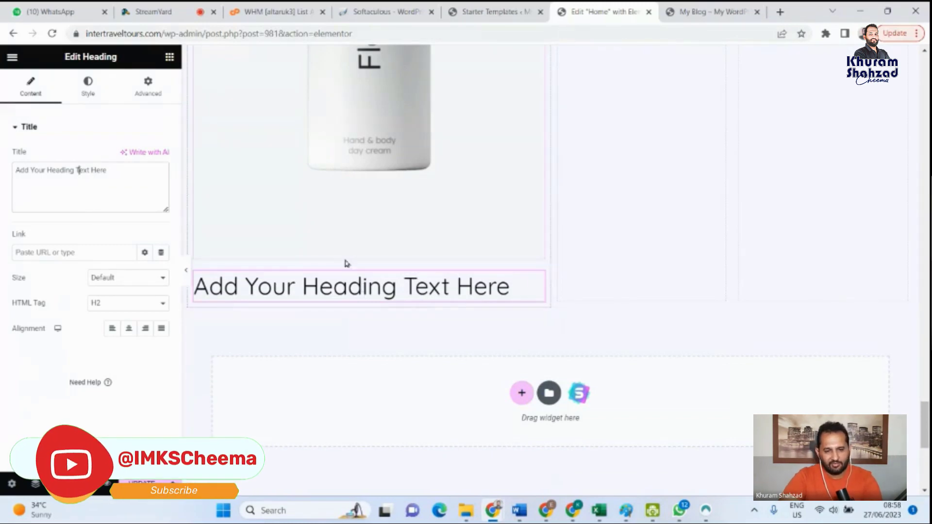
{"action": "scroll", "coordinate": [475, 285], "scroll_direction": "up", "scroll_amount": 3}
{"action": "scroll", "coordinate": [387, 204], "scroll_direction": "up", "scroll_amount": 2}
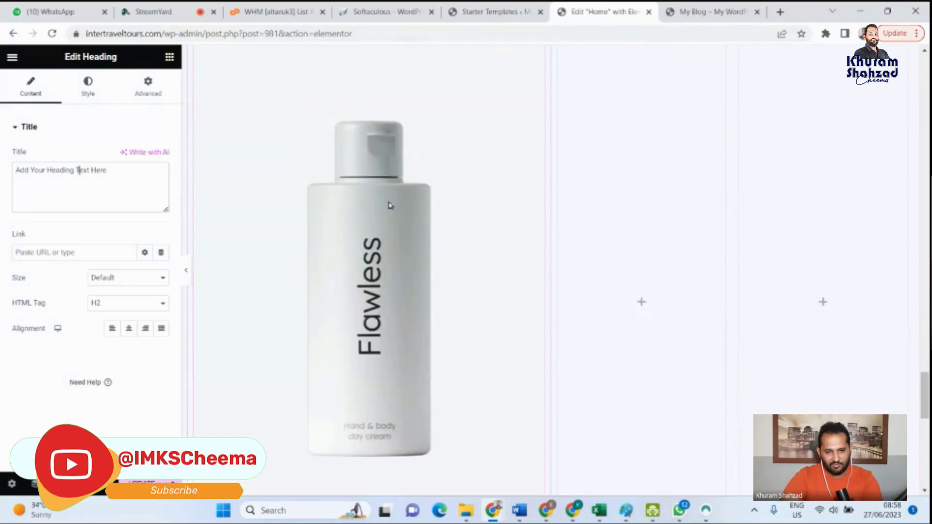
{"action": "scroll", "coordinate": [394, 402], "scroll_direction": "down", "scroll_amount": 4}
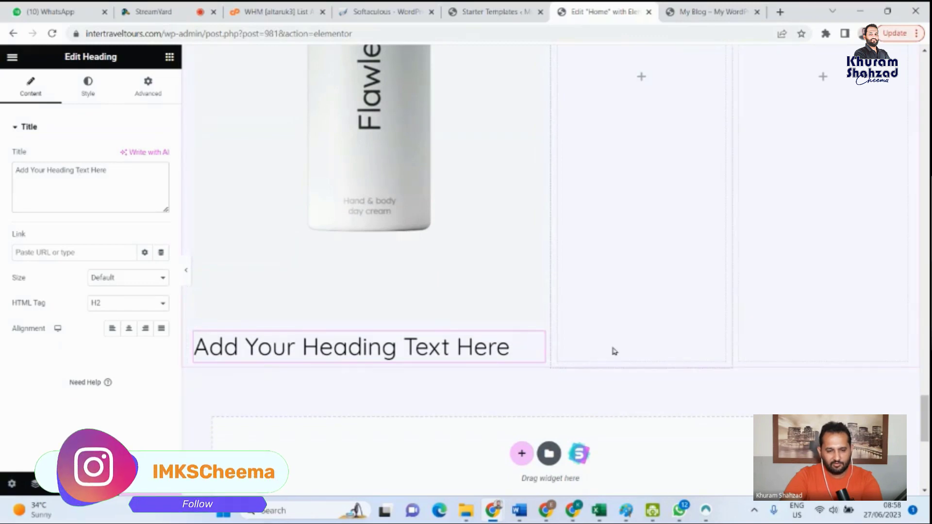
- Delete the placeholder heading below the bottle image in the wide column
{"action": "left_click", "coordinate": [541, 348]}
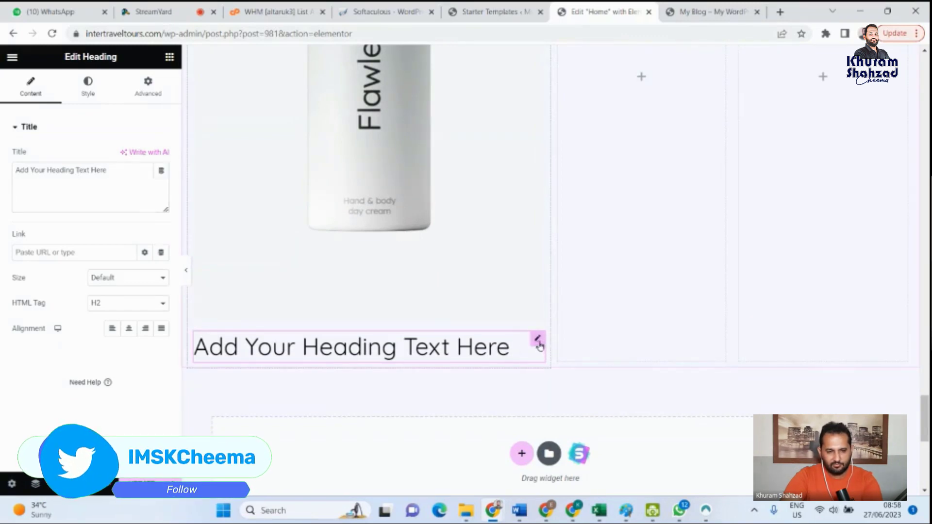
{"action": "scroll", "coordinate": [191, 357], "scroll_direction": "down", "scroll_amount": 2}
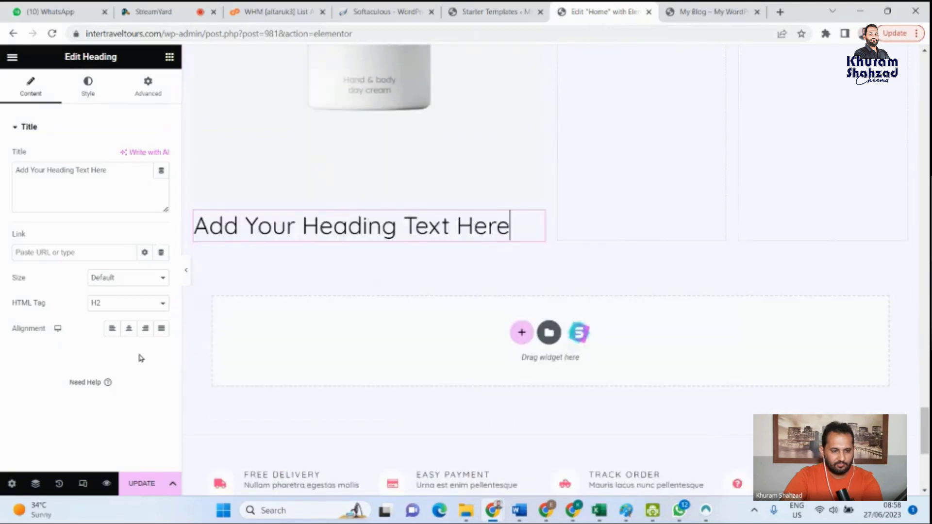
{"action": "scroll", "coordinate": [229, 387], "scroll_direction": "down", "scroll_amount": 1}
{"action": "scroll", "coordinate": [438, 298], "scroll_direction": "up", "scroll_amount": 4}
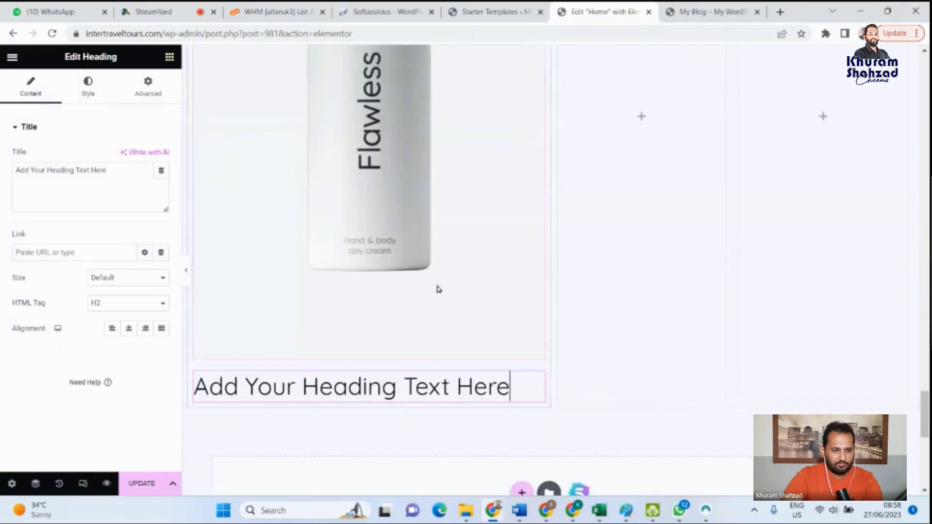
{"action": "scroll", "coordinate": [616, 295], "scroll_direction": "down", "scroll_amount": 2}
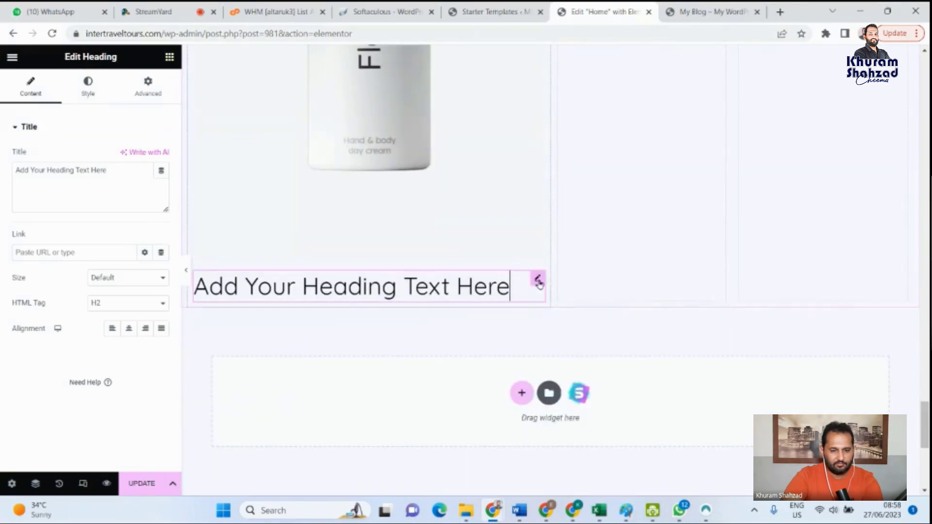
{"action": "left_click", "coordinate": [611, 271]}
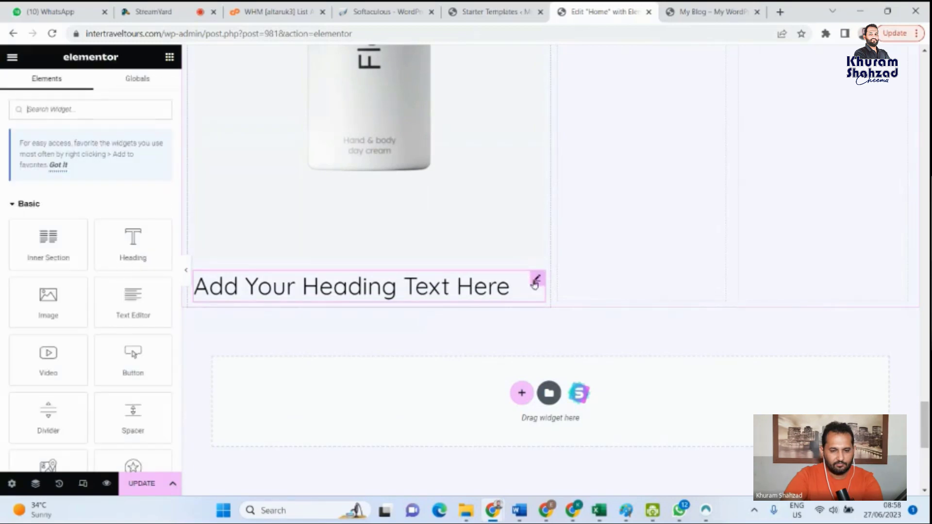
{"action": "left_click", "coordinate": [535, 283]}
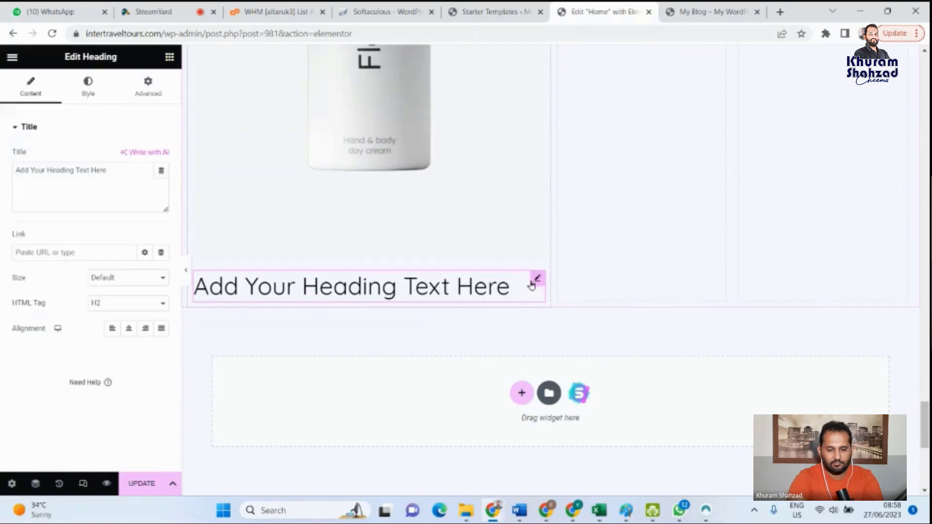
{"action": "key", "text": "Delete"}
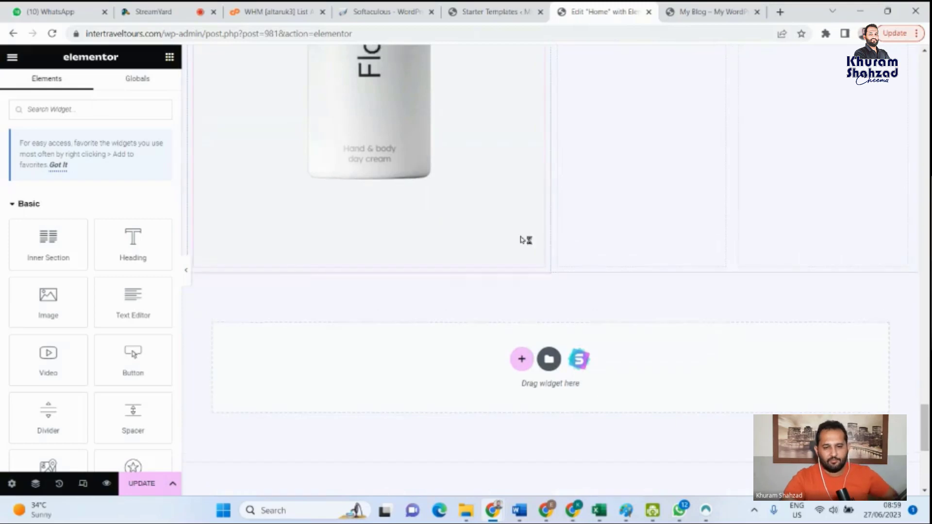
- Examine the new section below the photo gallery, with its bottle image and two empty narrow columns, and the Basic widgets
{"action": "scroll", "coordinate": [587, 238], "scroll_direction": "up", "scroll_amount": 7}
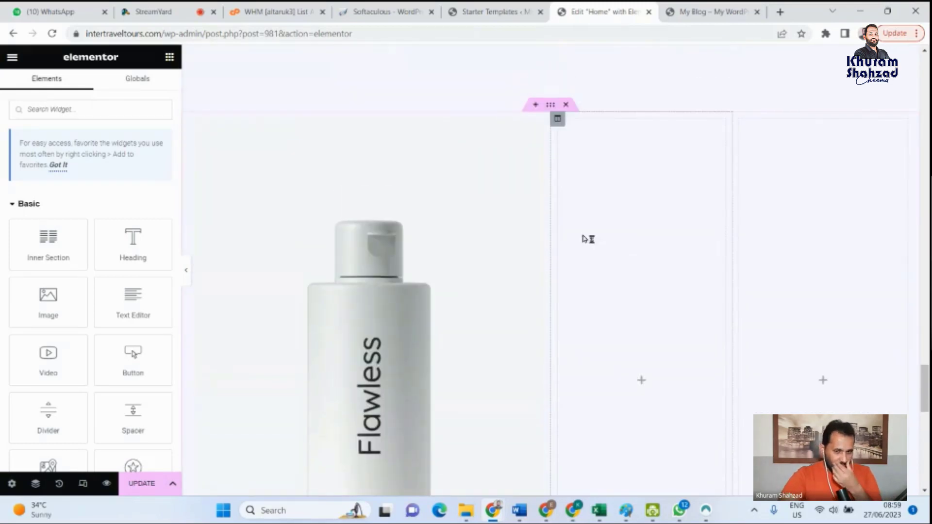
{"action": "scroll", "coordinate": [587, 238], "scroll_direction": "up", "scroll_amount": 1}
{"action": "scroll", "coordinate": [596, 255], "scroll_direction": "down", "scroll_amount": 3}
{"action": "scroll", "coordinate": [597, 177], "scroll_direction": "up", "scroll_amount": 3}
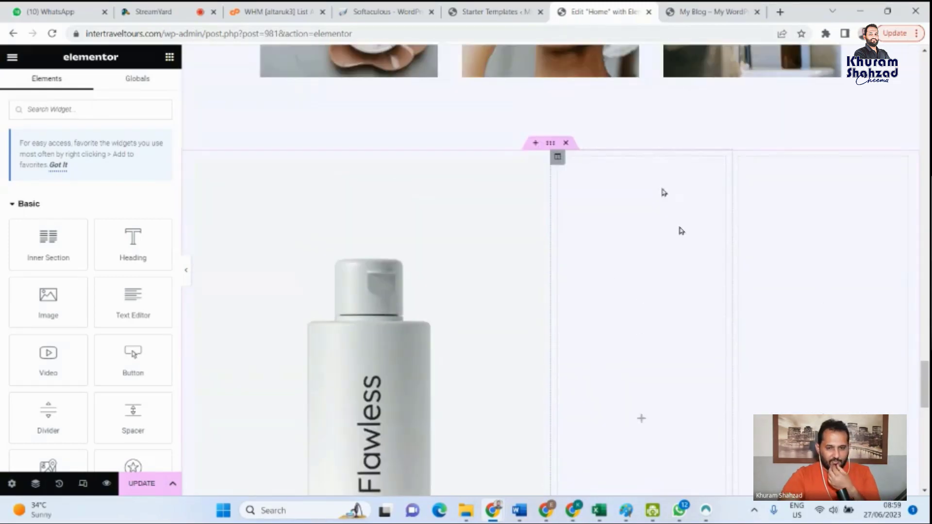
{"action": "scroll", "coordinate": [670, 229], "scroll_direction": "down", "scroll_amount": 5}
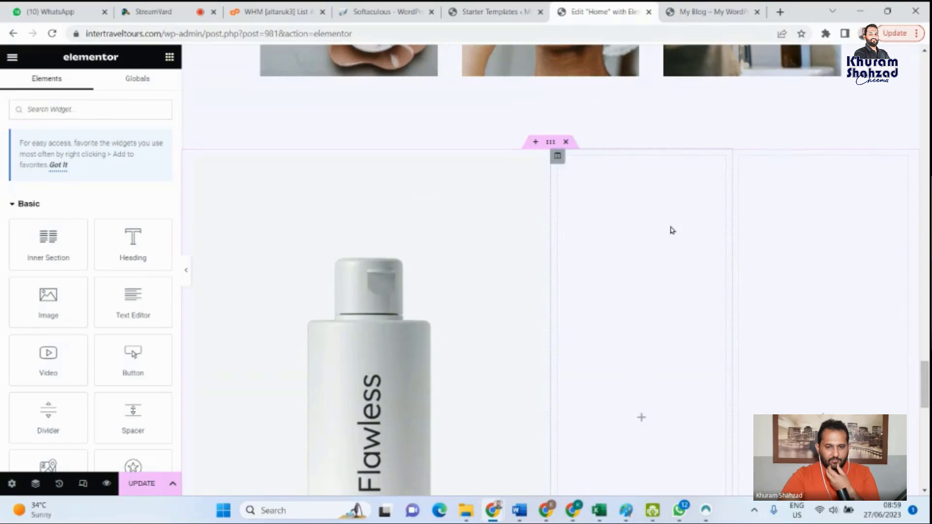
{"action": "scroll", "coordinate": [653, 251], "scroll_direction": "up", "scroll_amount": 3}
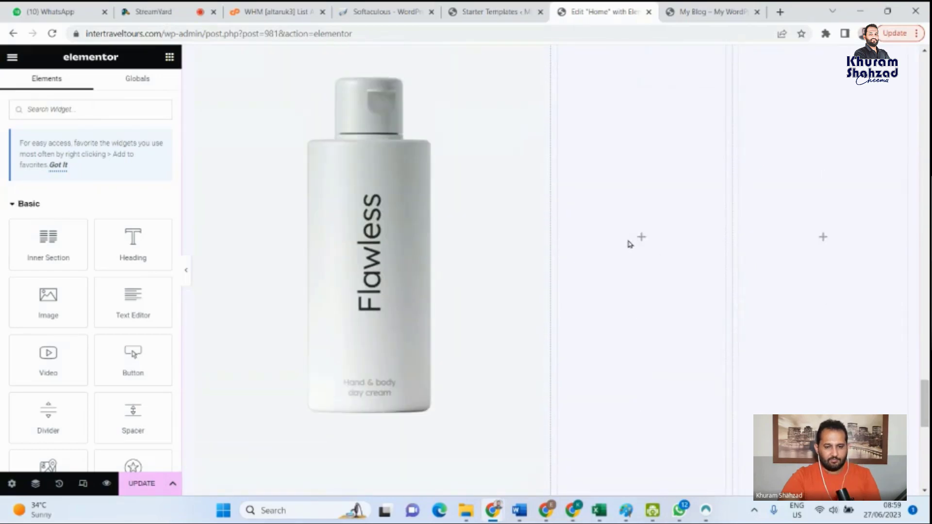
{"action": "scroll", "coordinate": [728, 323], "scroll_direction": "up", "scroll_amount": 1}
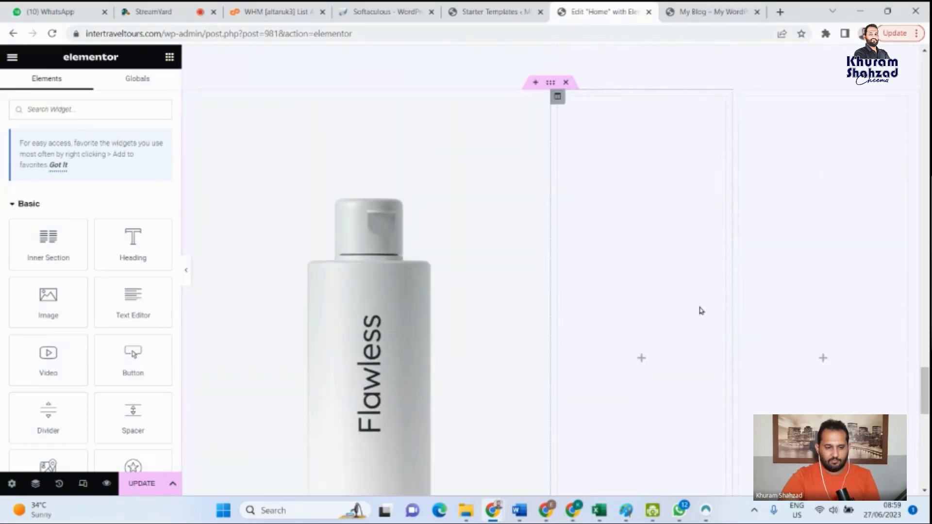
{"action": "scroll", "coordinate": [690, 318], "scroll_direction": "down", "scroll_amount": 1}
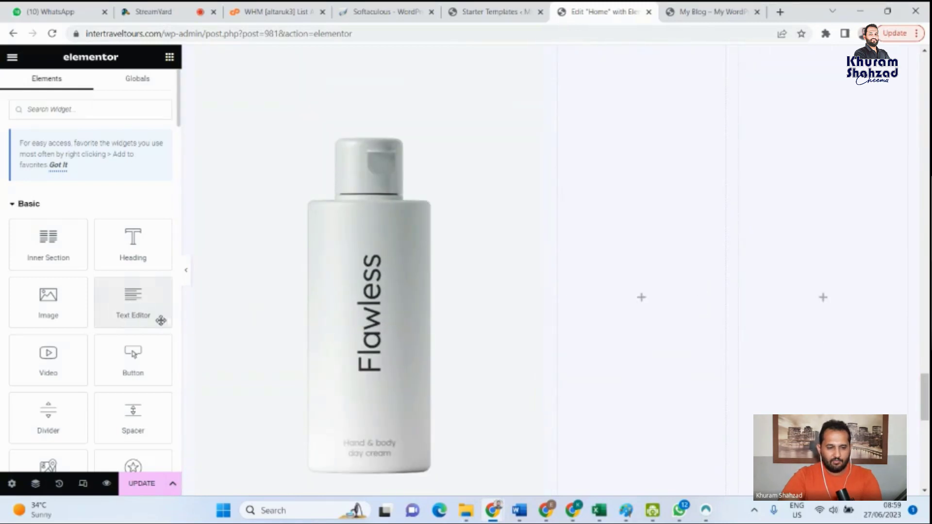
{"action": "scroll", "coordinate": [840, 341], "scroll_direction": "down", "scroll_amount": 5}
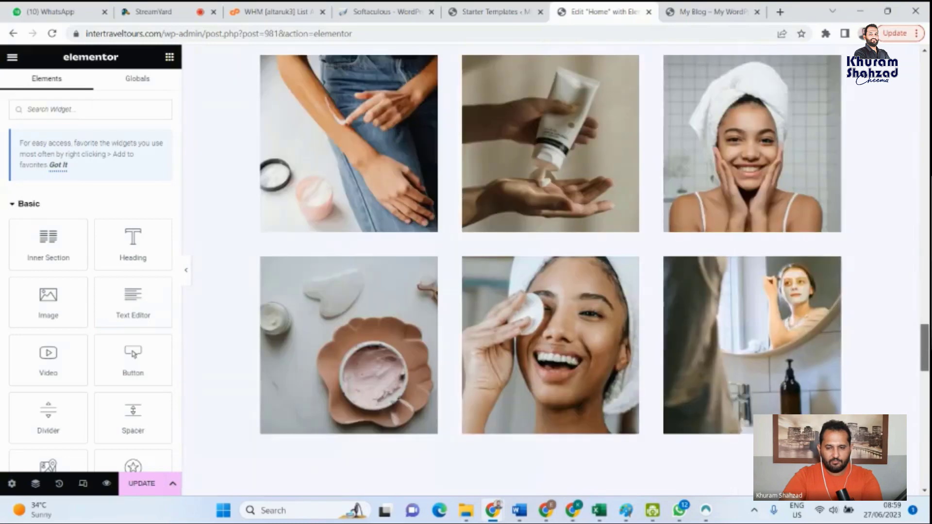
{"action": "scroll", "coordinate": [551, 269], "scroll_direction": "down", "scroll_amount": 6}
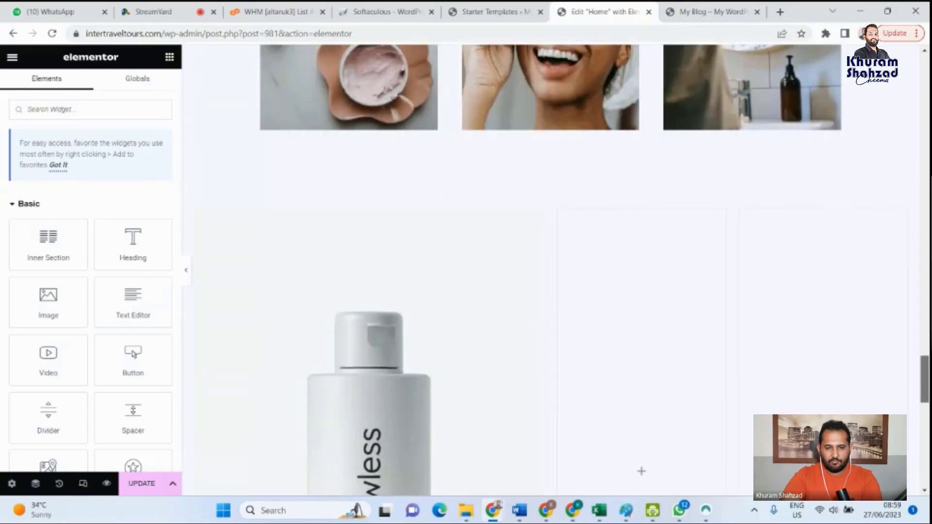
{"action": "scroll", "coordinate": [622, 291], "scroll_direction": "down", "scroll_amount": 9}
{"action": "scroll", "coordinate": [622, 301], "scroll_direction": "up", "scroll_amount": 4}
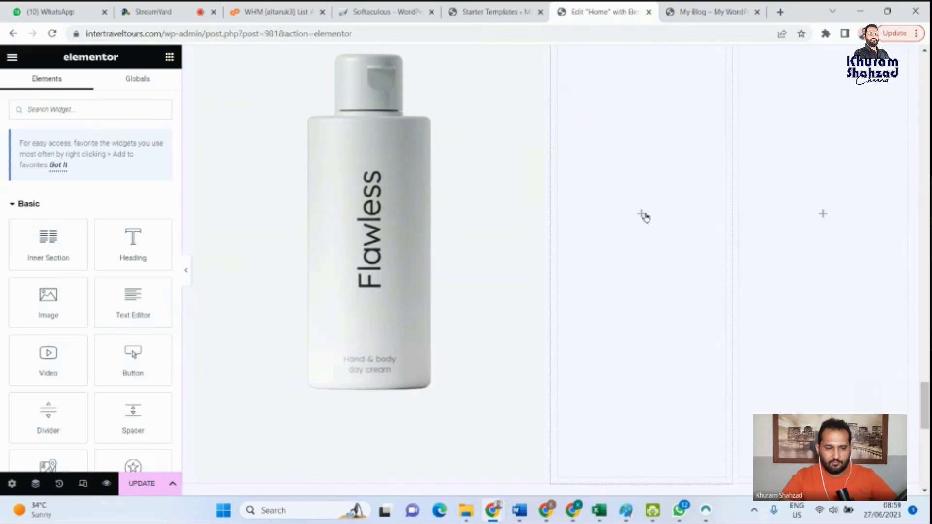
{"action": "scroll", "coordinate": [675, 237], "scroll_direction": "up", "scroll_amount": 4}
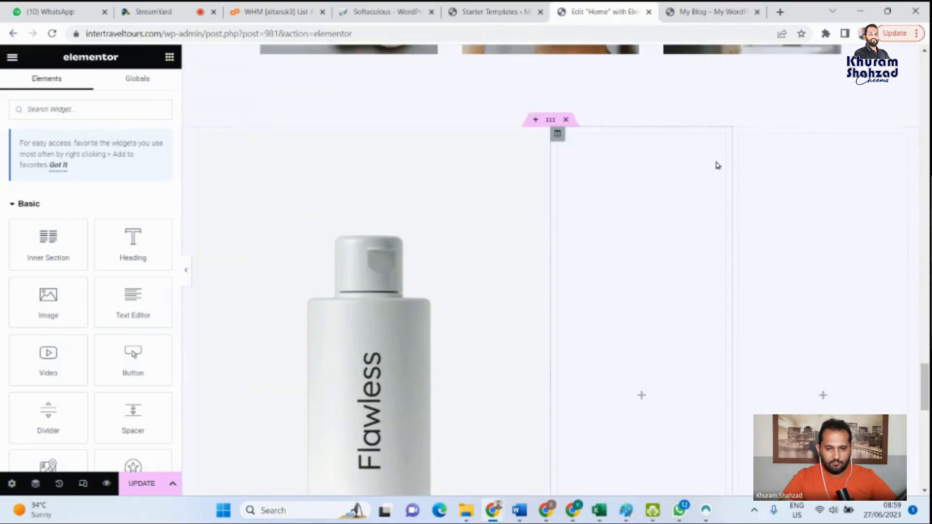
{"action": "scroll", "coordinate": [718, 165], "scroll_direction": "down", "scroll_amount": 3}
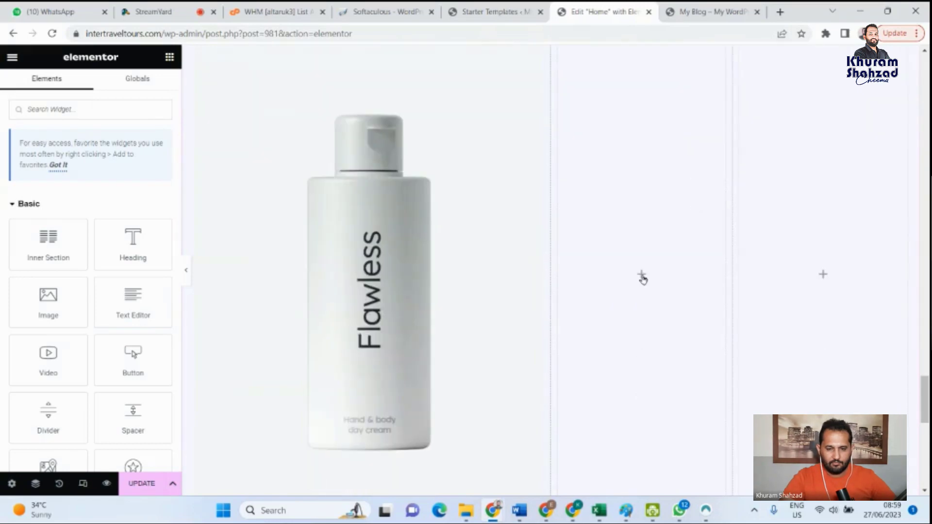
{"action": "scroll", "coordinate": [131, 262], "scroll_direction": "down", "scroll_amount": 2}
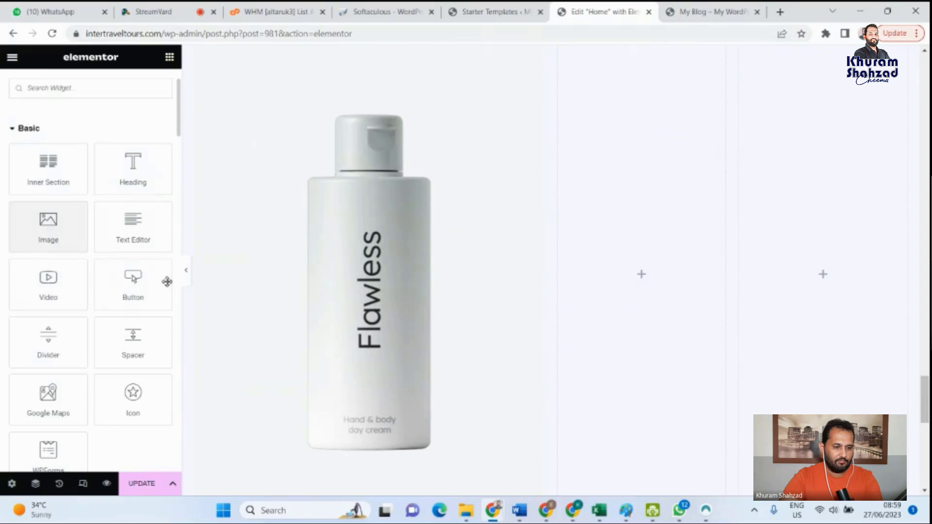
- Examine the Elementor widget library from the Basic and Pro widgets down to the Elementor Header & Footer Builder group
{"action": "scroll", "coordinate": [98, 335], "scroll_direction": "down", "scroll_amount": 2}
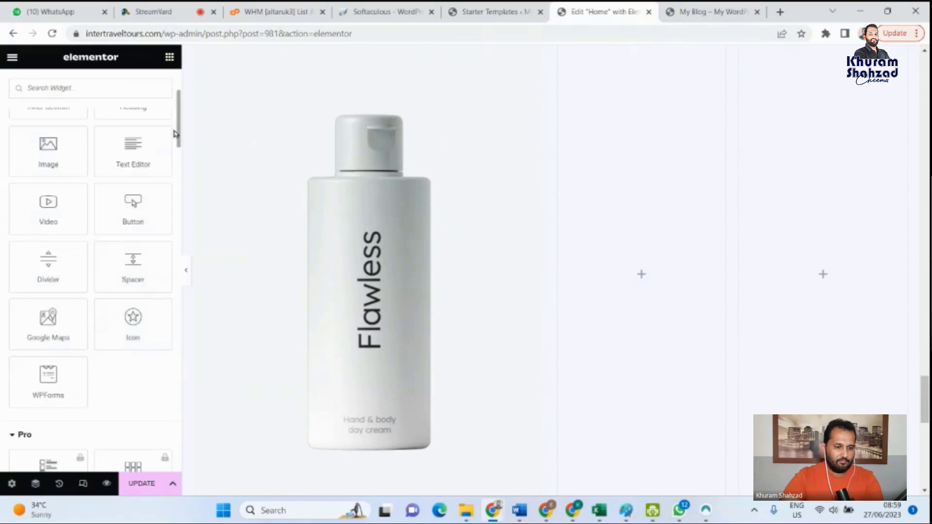
{"action": "left_click", "coordinate": [177, 158]}
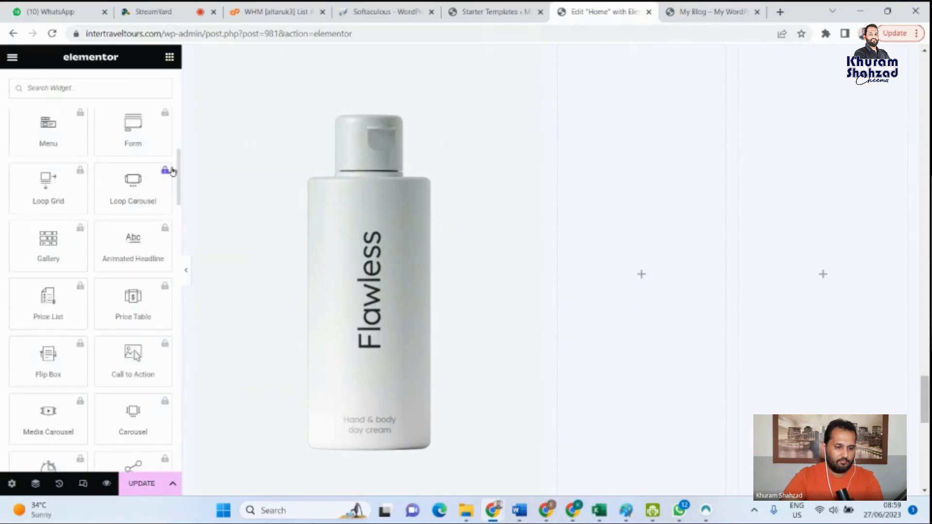
{"action": "scroll", "coordinate": [178, 183], "scroll_direction": "down", "scroll_amount": 1}
{"action": "left_click_drag", "start_coordinate": [177, 183], "coordinate": [179, 235]}
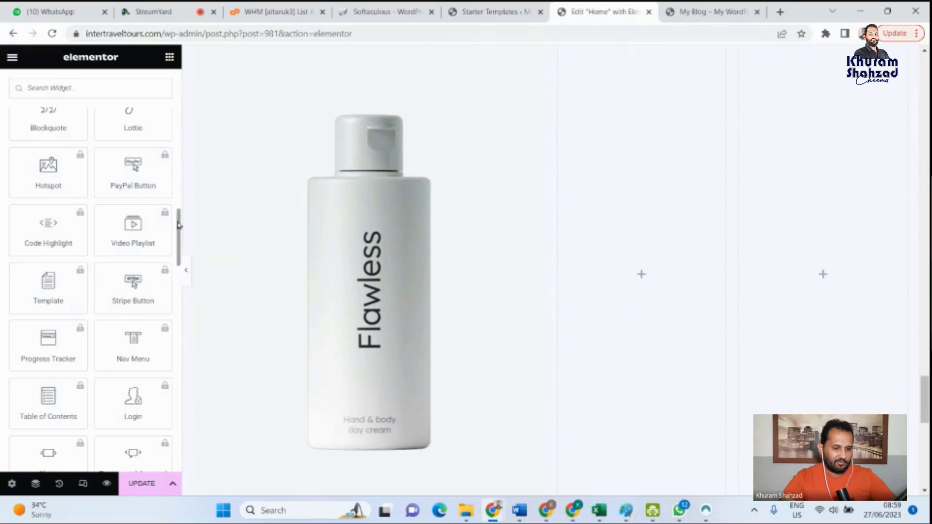
{"action": "left_click_drag", "start_coordinate": [179, 224], "coordinate": [179, 342]}
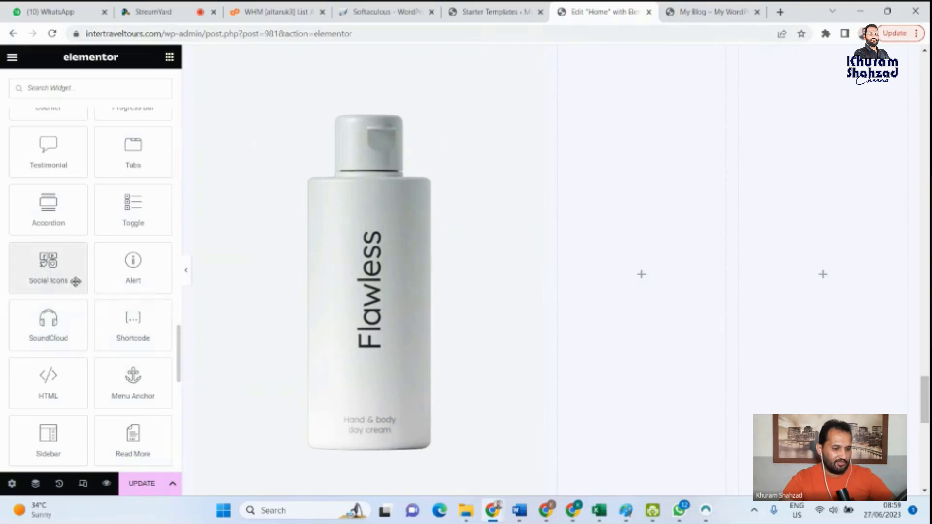
{"action": "scroll", "coordinate": [75, 277], "scroll_direction": "down", "scroll_amount": 3}
{"action": "scroll", "coordinate": [61, 272], "scroll_direction": "down", "scroll_amount": 3}
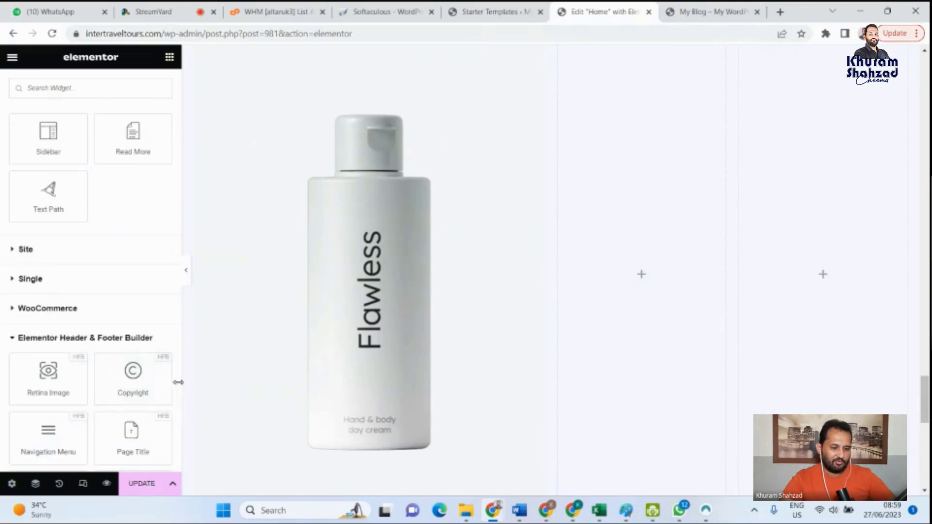
{"action": "left_click_drag", "start_coordinate": [179, 387], "coordinate": [177, 412]}
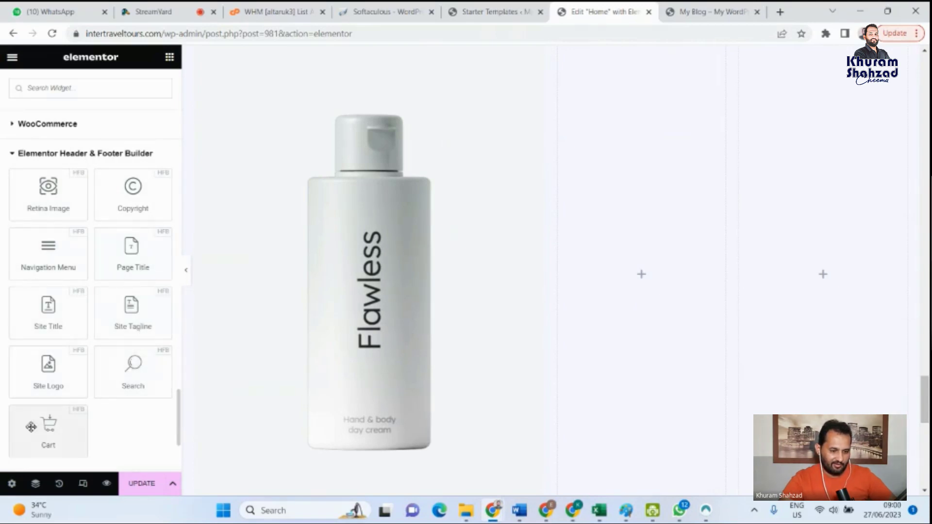
{"action": "left_click_drag", "start_coordinate": [179, 424], "coordinate": [179, 80]}
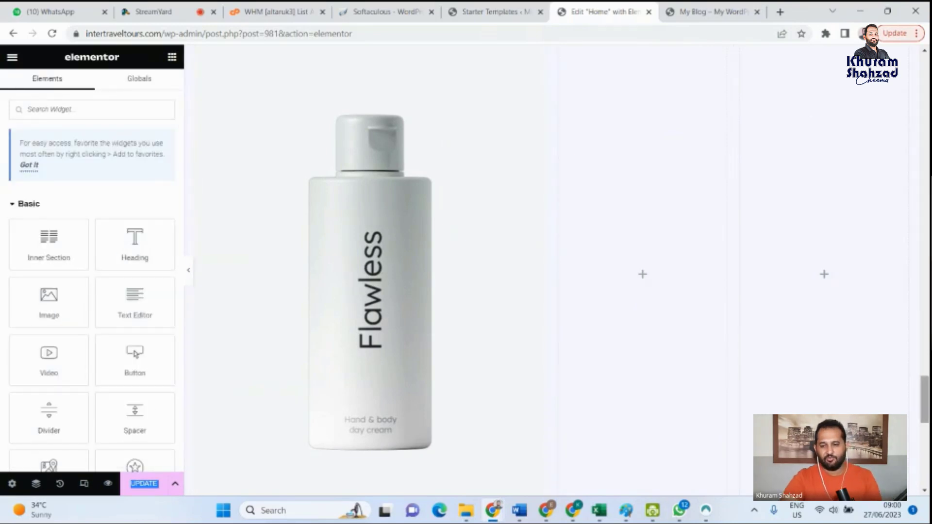
- Review the Home page from its hero banner through the skincare sections, photo gallery and new product section to the footer
{"action": "scroll", "coordinate": [861, 391], "scroll_direction": "up", "scroll_amount": 15}
{"action": "scroll", "coordinate": [861, 391], "scroll_direction": "up", "scroll_amount": 5}
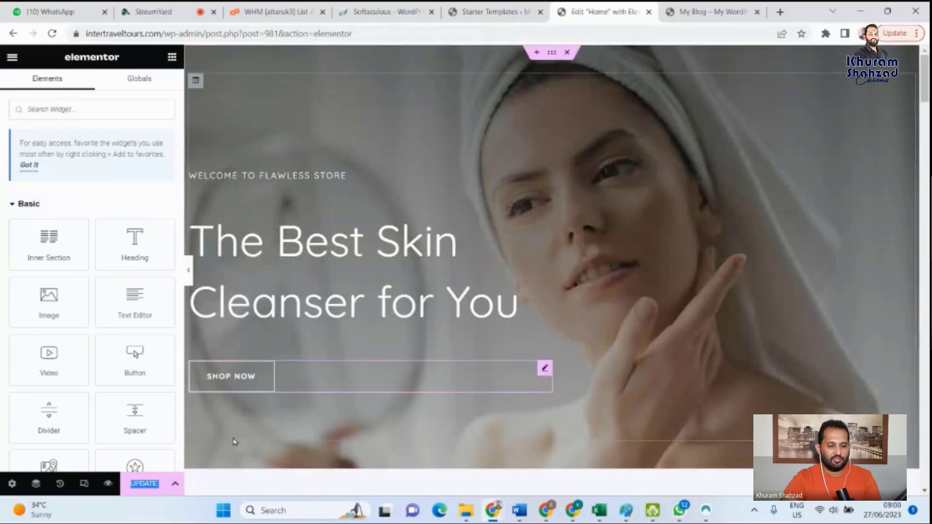
{"action": "left_click", "coordinate": [251, 476]}
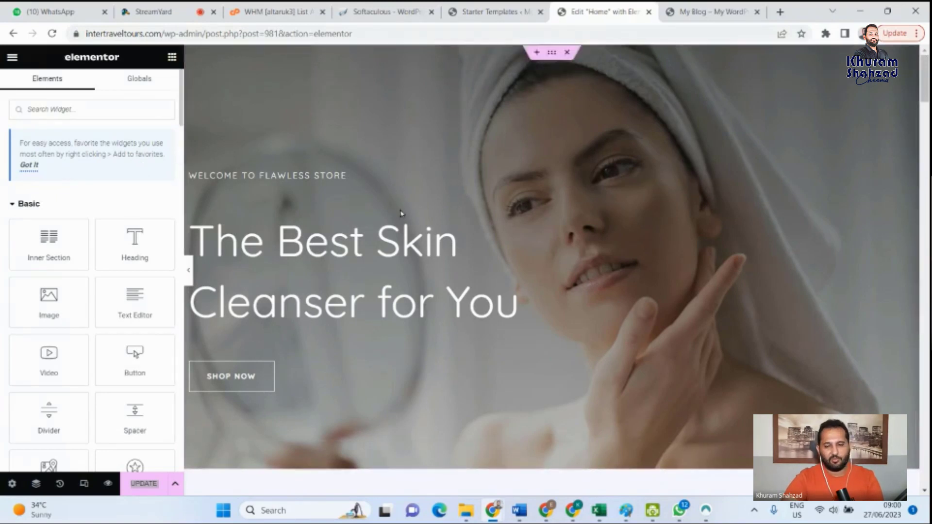
{"action": "scroll", "coordinate": [924, 140], "scroll_direction": "down", "scroll_amount": 3}
{"action": "scroll", "coordinate": [928, 373], "scroll_direction": "down", "scroll_amount": 15}
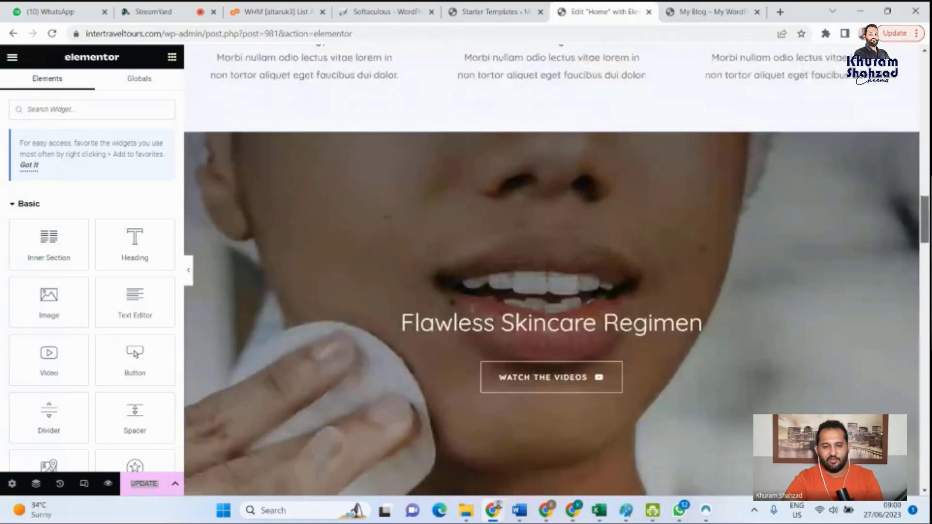
{"action": "scroll", "coordinate": [927, 373], "scroll_direction": "down", "scroll_amount": 5}
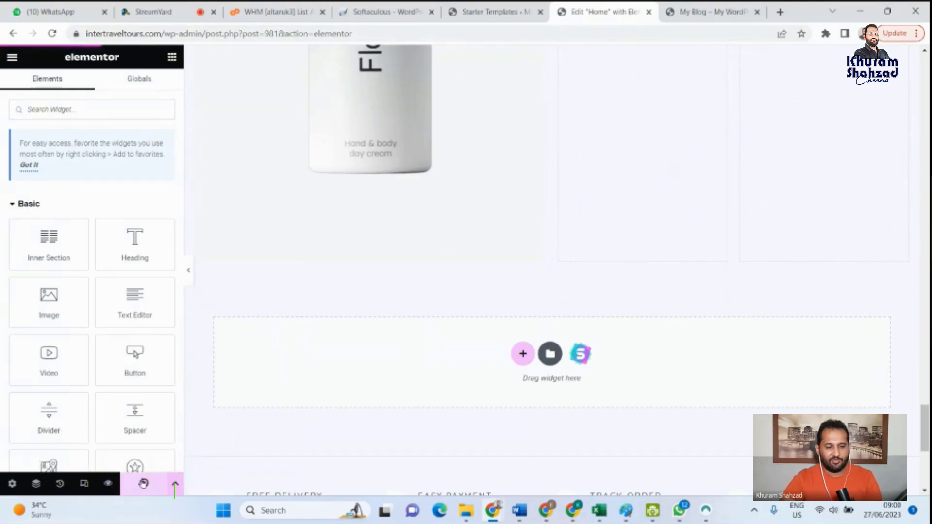
{"action": "scroll", "coordinate": [477, 170], "scroll_direction": "up", "scroll_amount": 7}
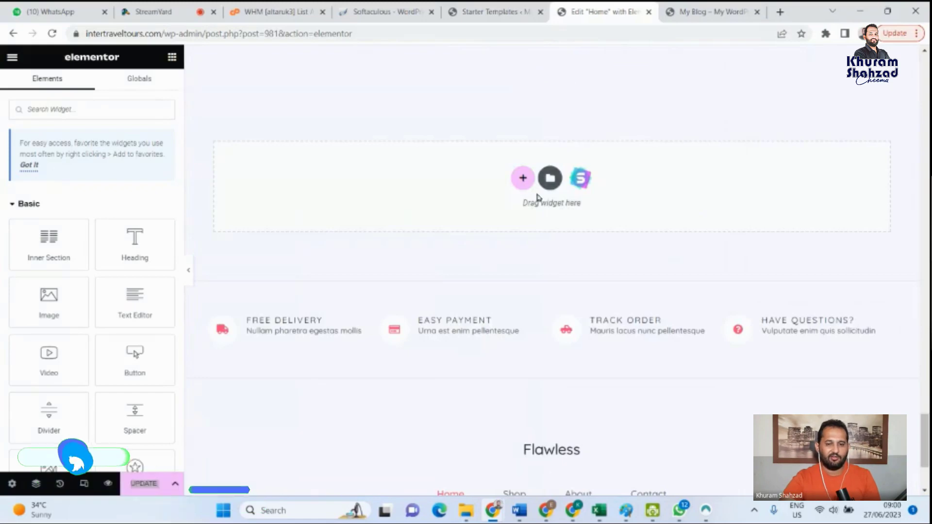
{"action": "scroll", "coordinate": [537, 191], "scroll_direction": "up", "scroll_amount": 10}
{"action": "scroll", "coordinate": [540, 281], "scroll_direction": "up", "scroll_amount": 2}
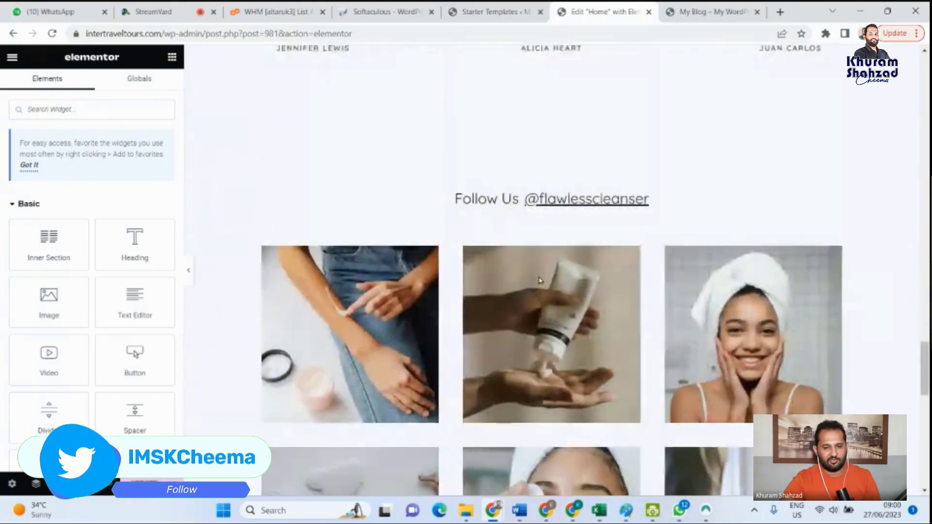
{"action": "scroll", "coordinate": [253, 340], "scroll_direction": "down", "scroll_amount": 6}
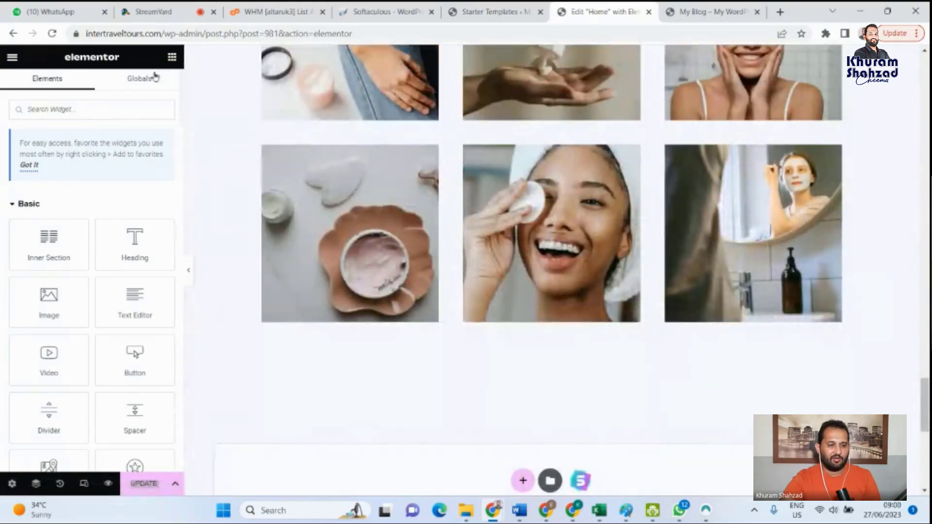
- View Elementor's Site Settings together with the Home page's header and hero banner, and close the settings
{"action": "double_click", "coordinate": [15, 58]}
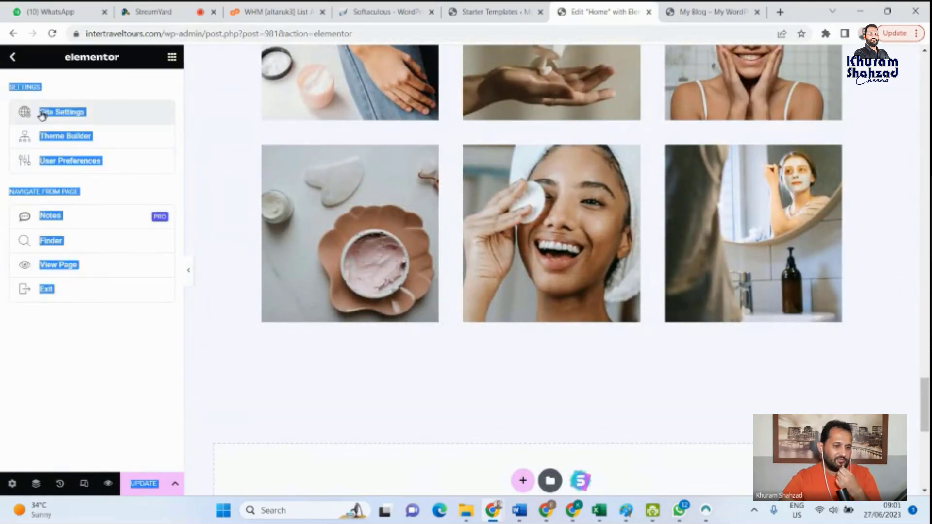
{"action": "left_click", "coordinate": [172, 58]}
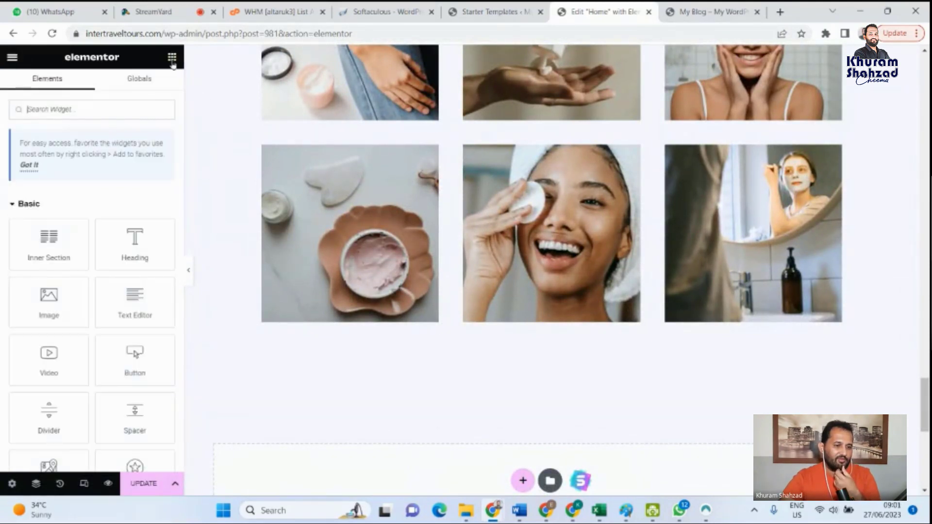
{"action": "left_click", "coordinate": [12, 58]}
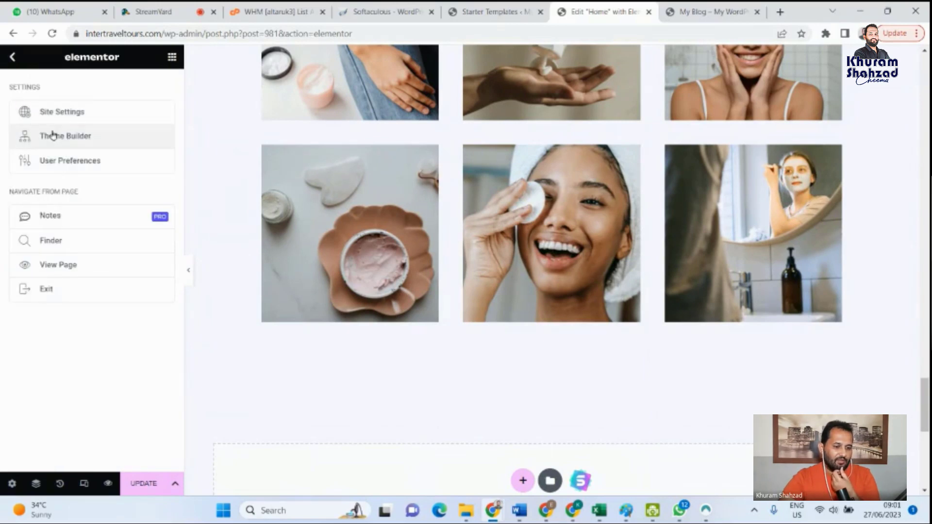
{"action": "left_click", "coordinate": [66, 115]}
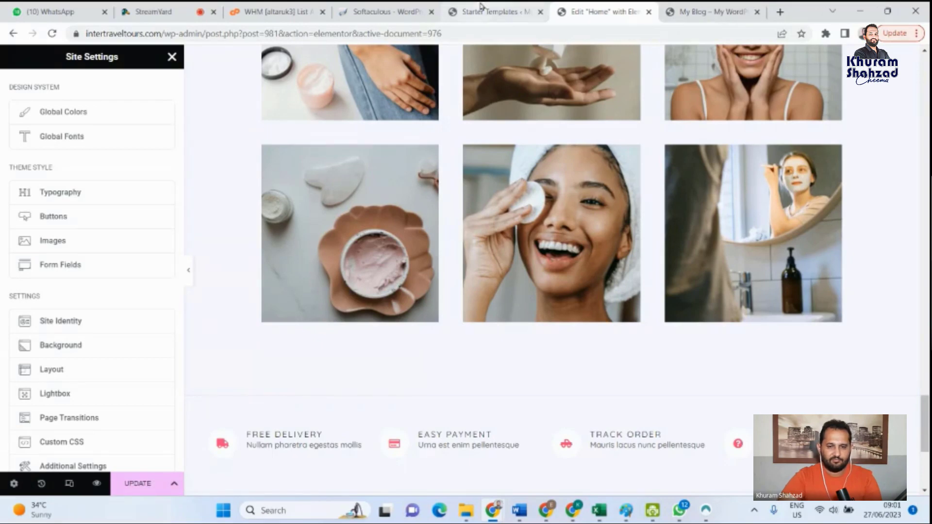
{"action": "scroll", "coordinate": [925, 364], "scroll_direction": "up", "scroll_amount": 4}
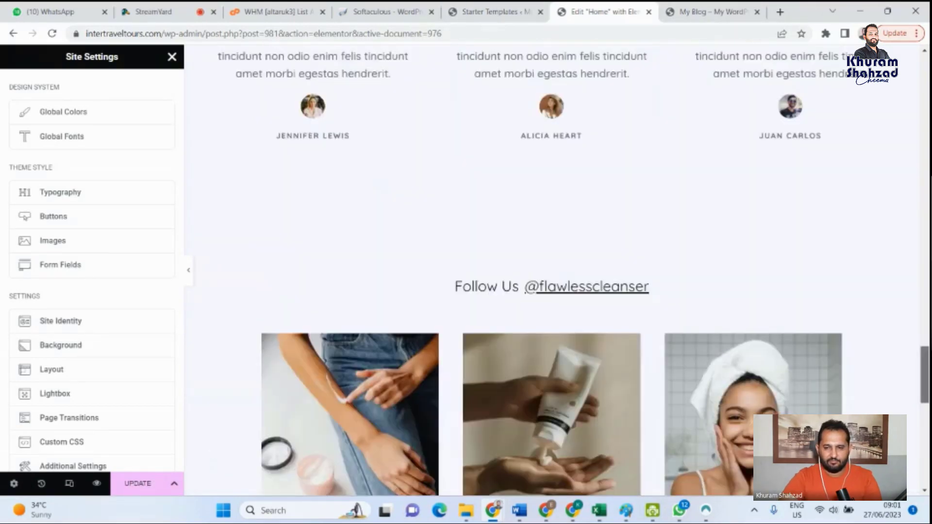
{"action": "left_click_drag", "start_coordinate": [925, 375], "coordinate": [926, 80]}
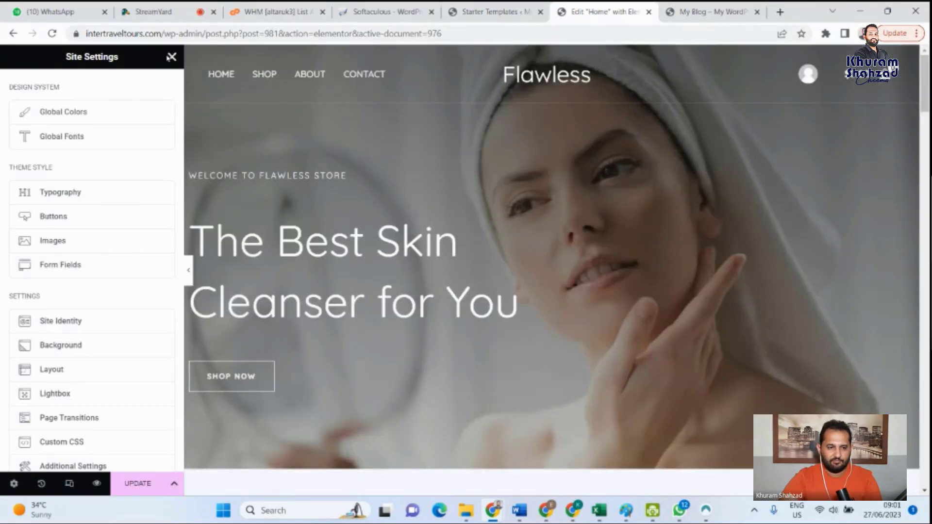
{"action": "left_click", "coordinate": [171, 57]}
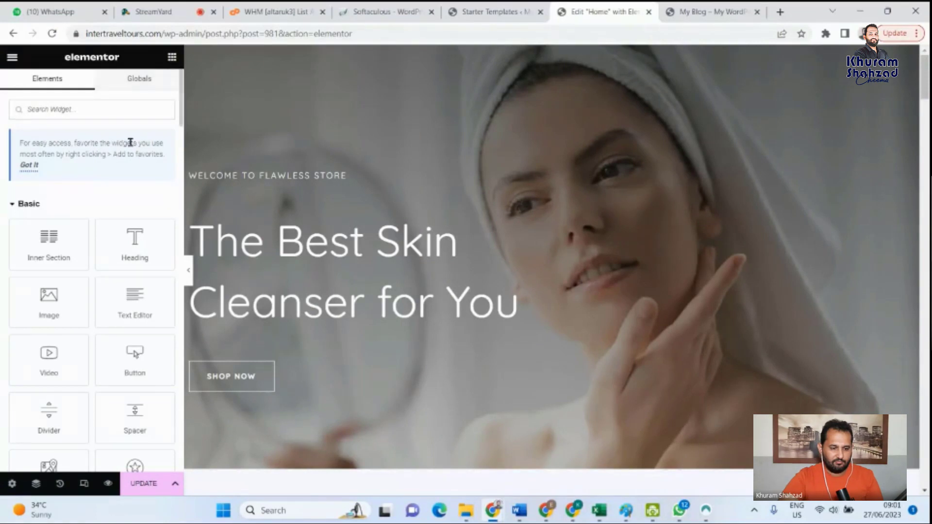
- Exit the Elementor editor, postponing the exit-destination choice and leaving unsaved changes behind, and return to the WordPress Dashboard
{"action": "left_click", "coordinate": [12, 58]}
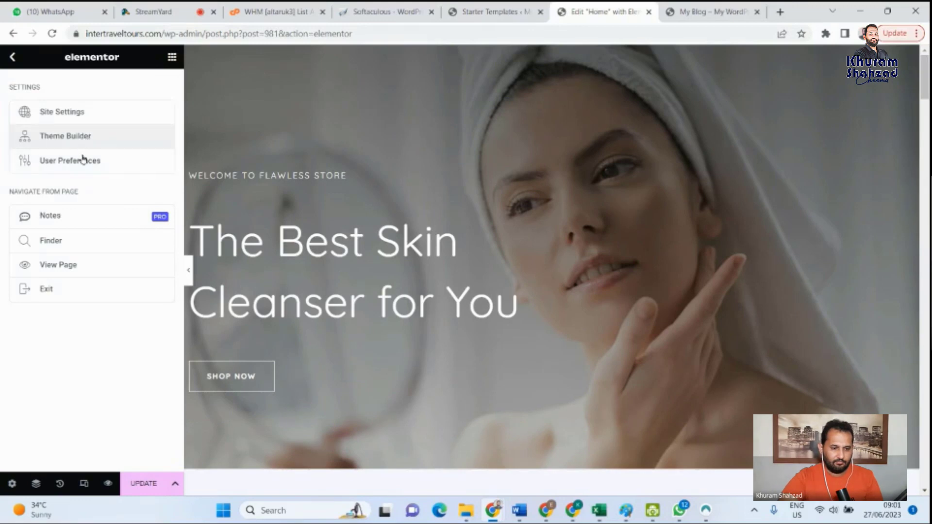
{"action": "left_click", "coordinate": [49, 290]}
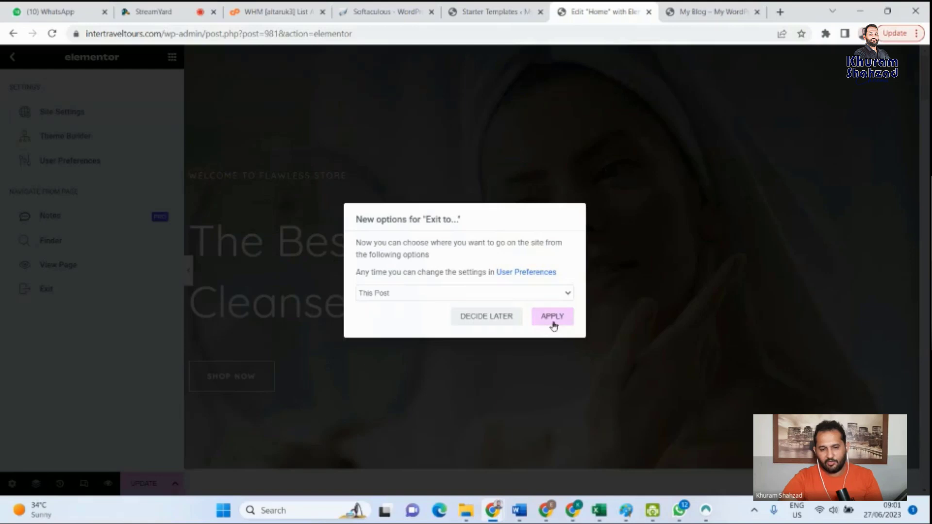
{"action": "left_click", "coordinate": [495, 318]}
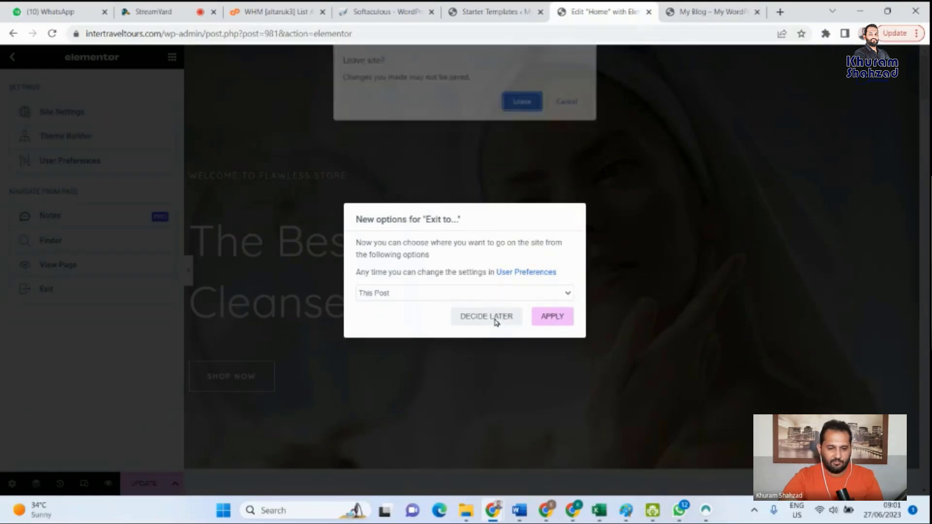
{"action": "left_click", "coordinate": [524, 102]}
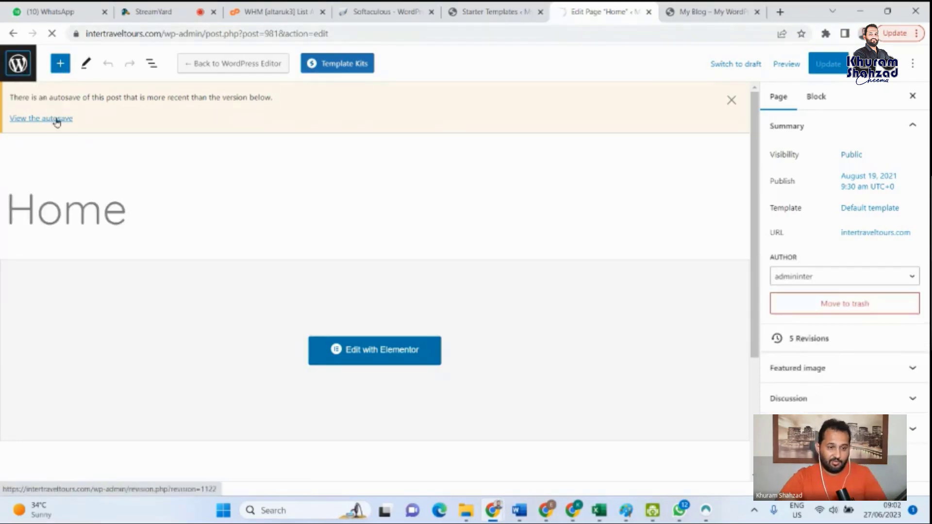
{"action": "left_click", "coordinate": [24, 70]}
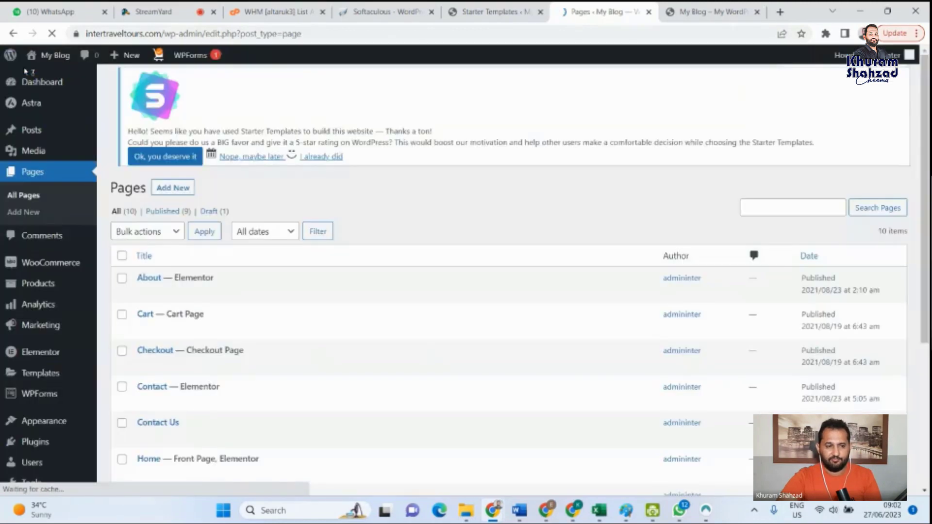
{"action": "left_click", "coordinate": [47, 82]}
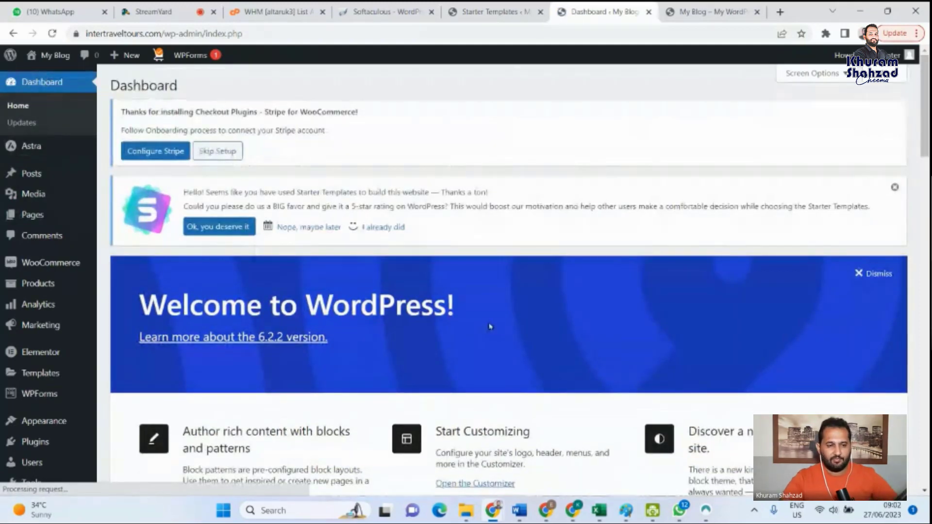
- Examine the WordPress Dashboard and its admin sections, including Posts, Pages, WooCommerce and Elementor, alongside the open site
{"action": "scroll", "coordinate": [453, 276], "scroll_direction": "down", "scroll_amount": 3}
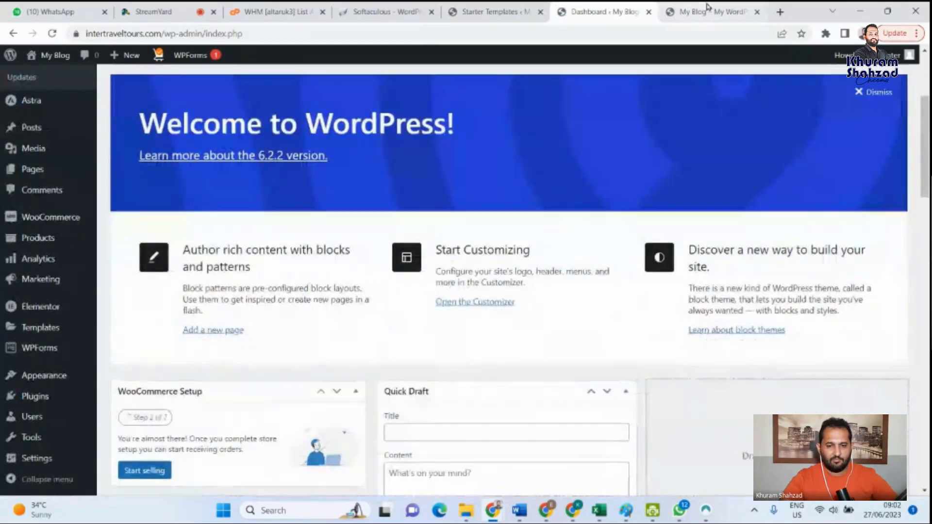
{"action": "left_click", "coordinate": [680, 14]}
{"action": "left_click", "coordinate": [611, 7]}
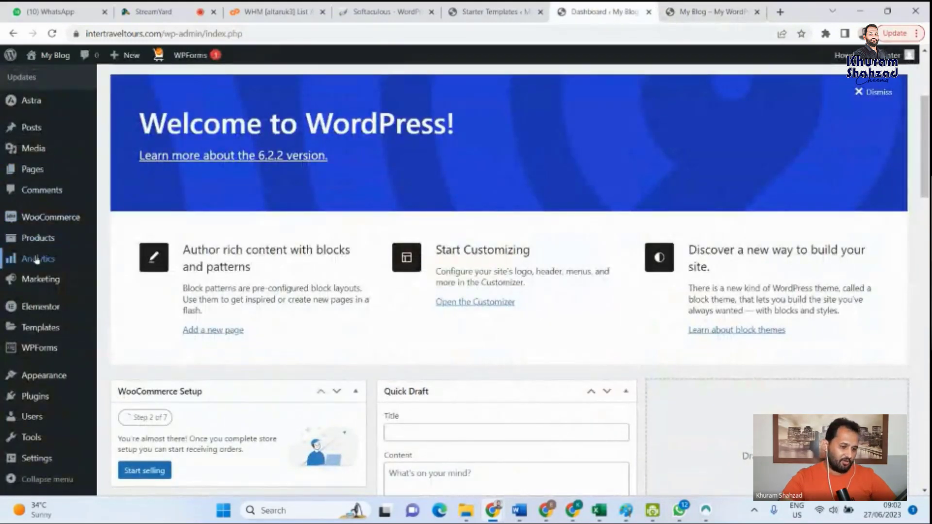
{"action": "scroll", "coordinate": [35, 239], "scroll_direction": "up", "scroll_amount": 3}
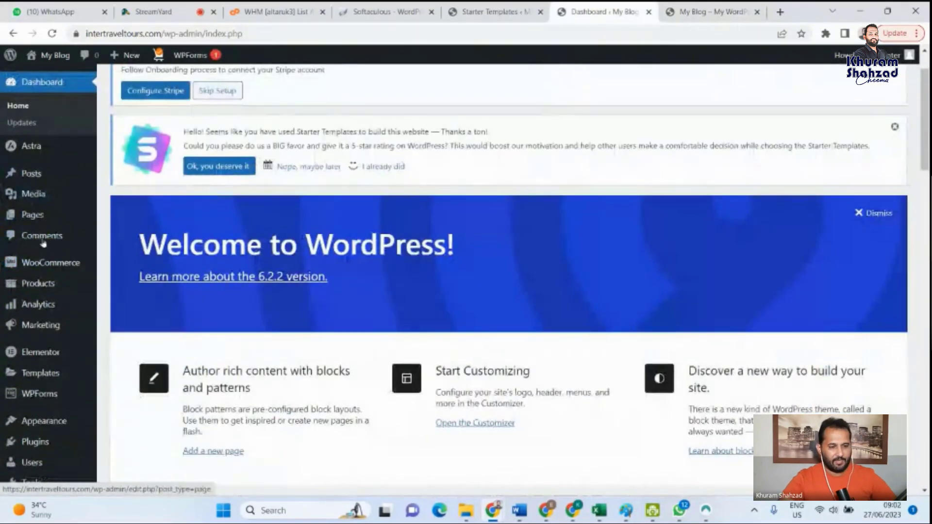
{"action": "mouse_move", "coordinate": [34, 143]}
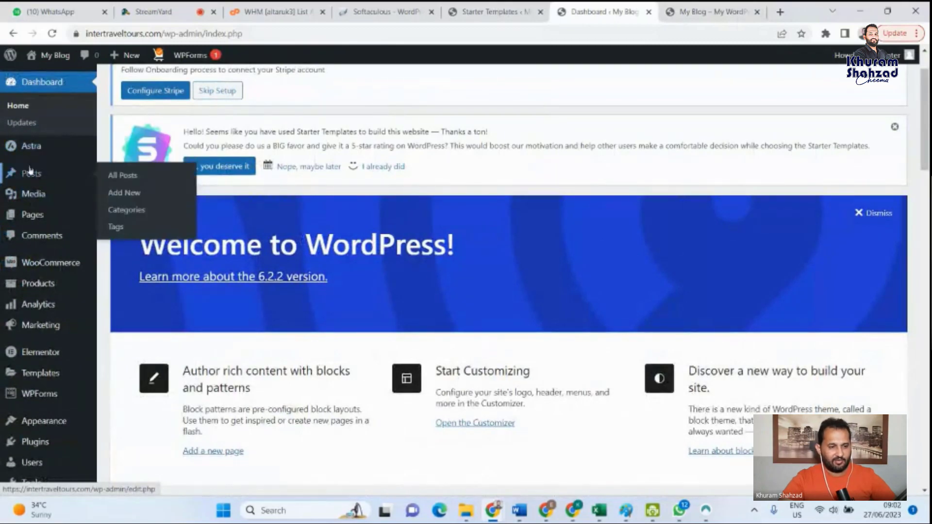
{"action": "mouse_move", "coordinate": [32, 223]}
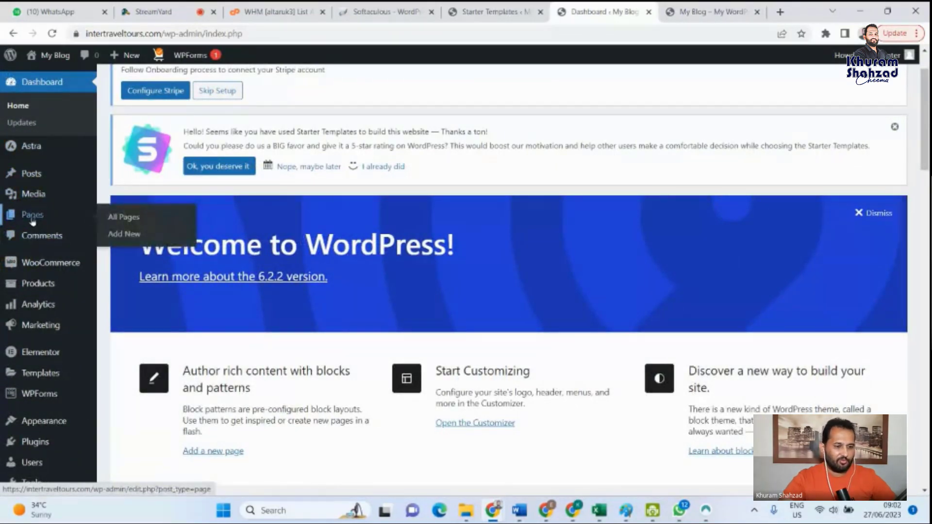
{"action": "left_click", "coordinate": [709, 12]}
{"action": "left_click", "coordinate": [584, 6]}
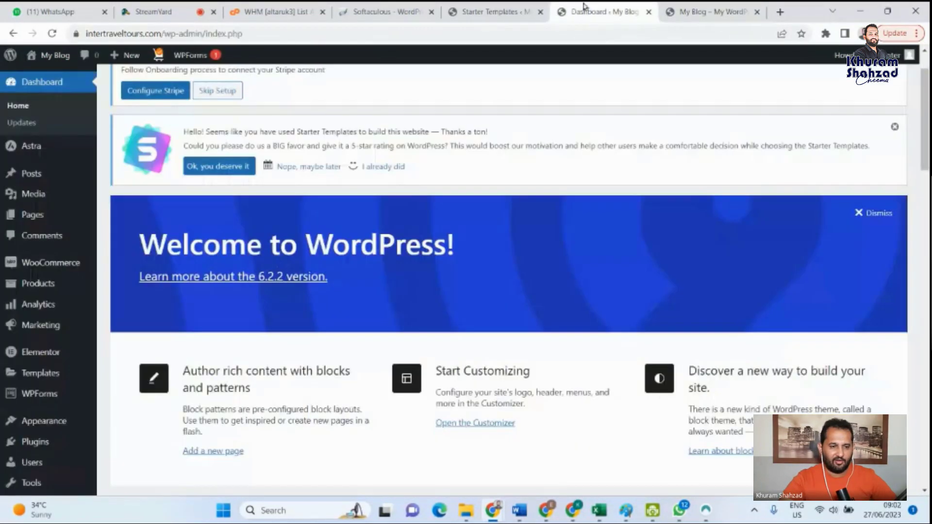
{"action": "scroll", "coordinate": [29, 321], "scroll_direction": "down", "scroll_amount": 2}
{"action": "scroll", "coordinate": [49, 391], "scroll_direction": "down", "scroll_amount": 1}
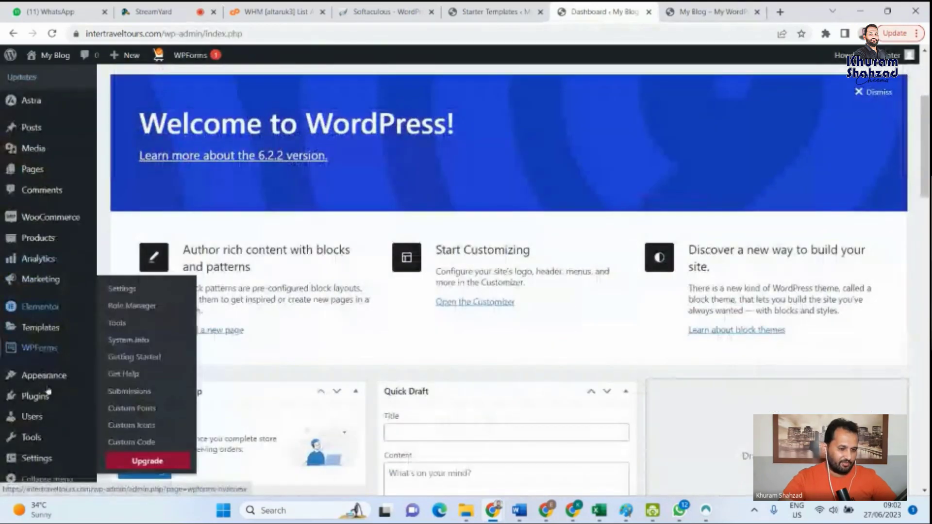
{"action": "scroll", "coordinate": [37, 442], "scroll_direction": "down", "scroll_amount": 2}
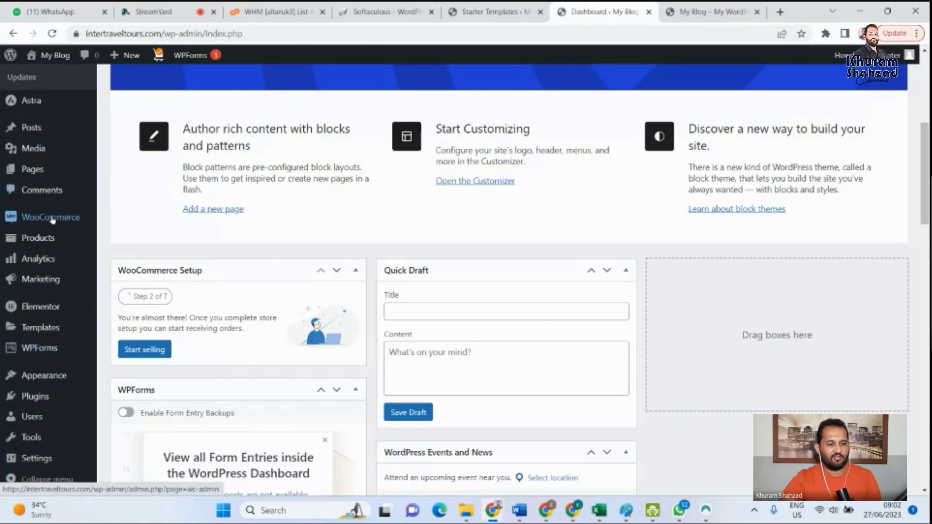
- Review the live Flawless store home page through its product listings, and return to the WordPress Dashboard
{"action": "mouse_move", "coordinate": [42, 177]}
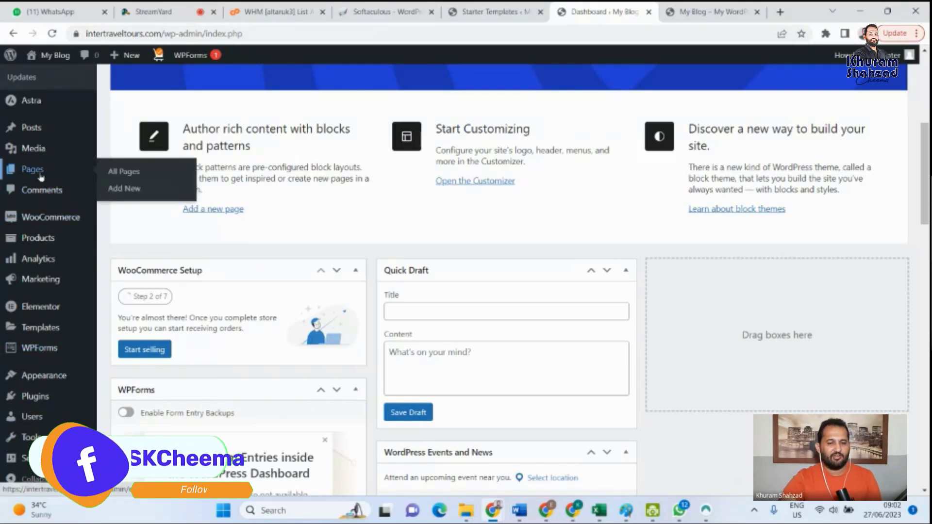
{"action": "left_click", "coordinate": [709, 11]}
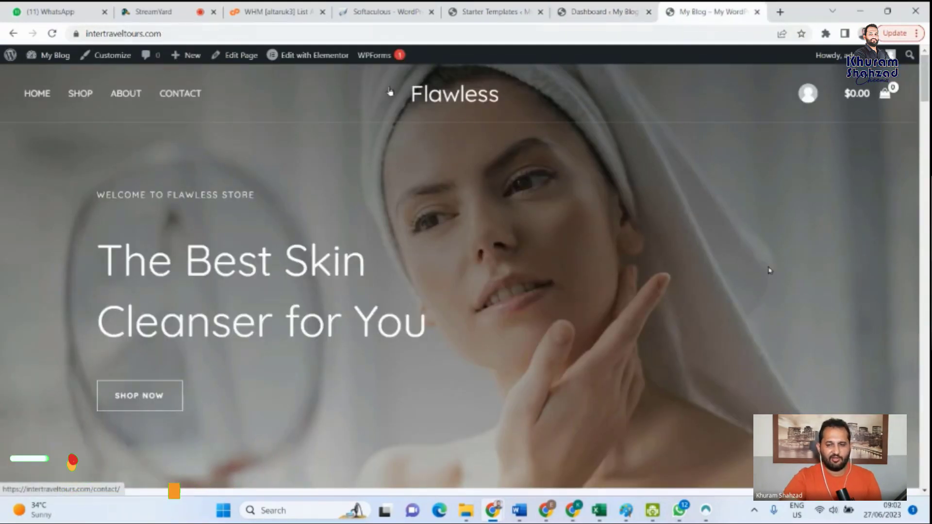
{"action": "scroll", "coordinate": [770, 271], "scroll_direction": "down", "scroll_amount": 10}
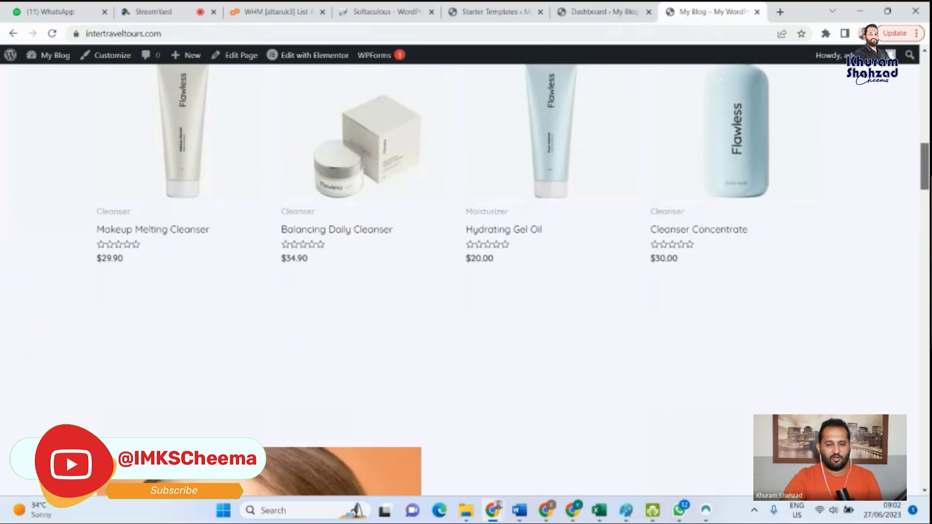
{"action": "scroll", "coordinate": [466, 280], "scroll_direction": "down", "scroll_amount": 8}
{"action": "scroll", "coordinate": [466, 279], "scroll_direction": "down", "scroll_amount": 5}
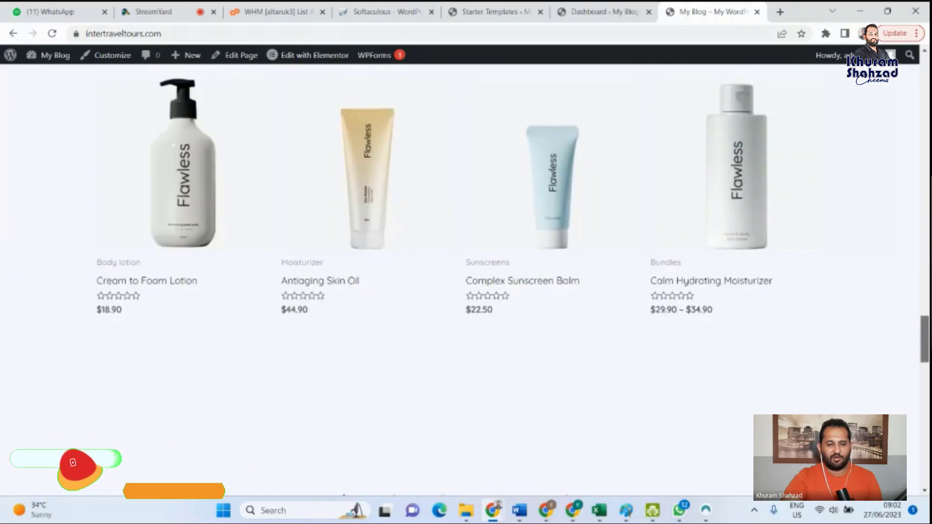
{"action": "left_click_drag", "start_coordinate": [926, 339], "coordinate": [925, 77]}
{"action": "left_click", "coordinate": [602, 11]}
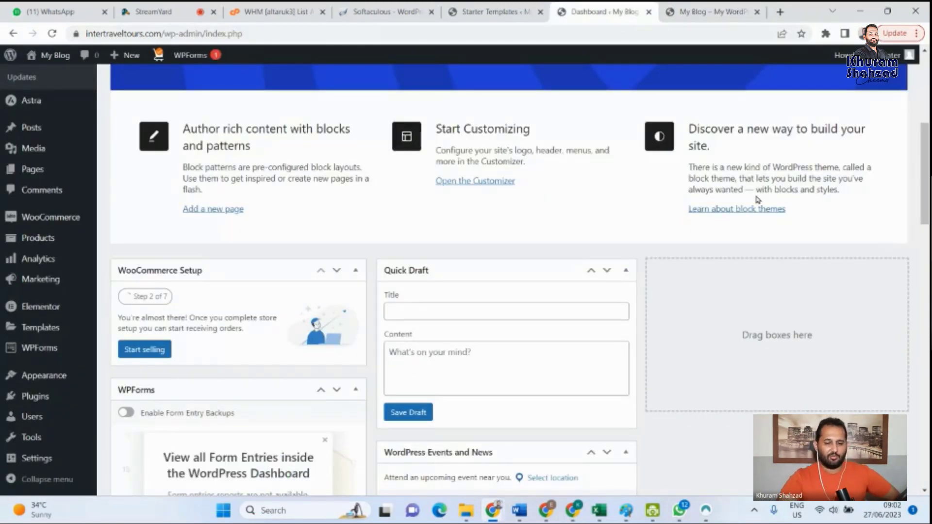
{"action": "mouse_move", "coordinate": [683, 521]}
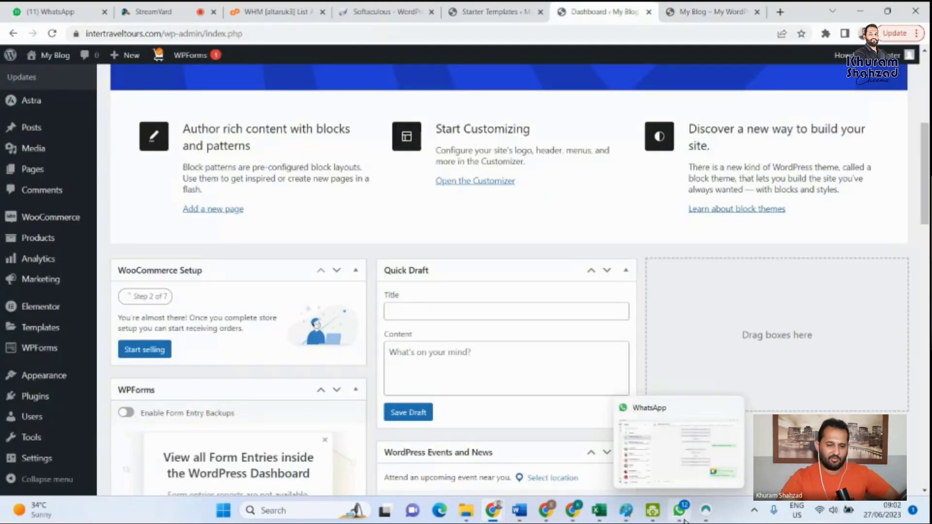